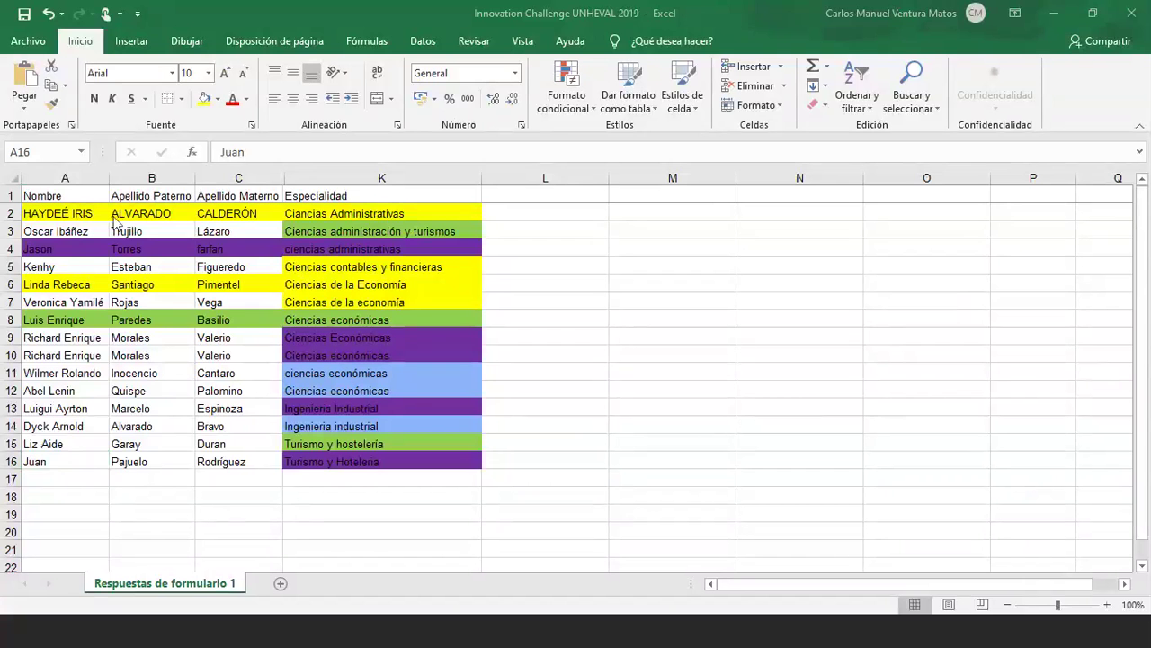
Set the fill of A8:K8, the Ciencias económicas row, to No Fill.
{"action": "left_click", "coordinate": [115, 231]}
{"action": "left_click_drag", "start_coordinate": [111, 234], "coordinate": [113, 232]}
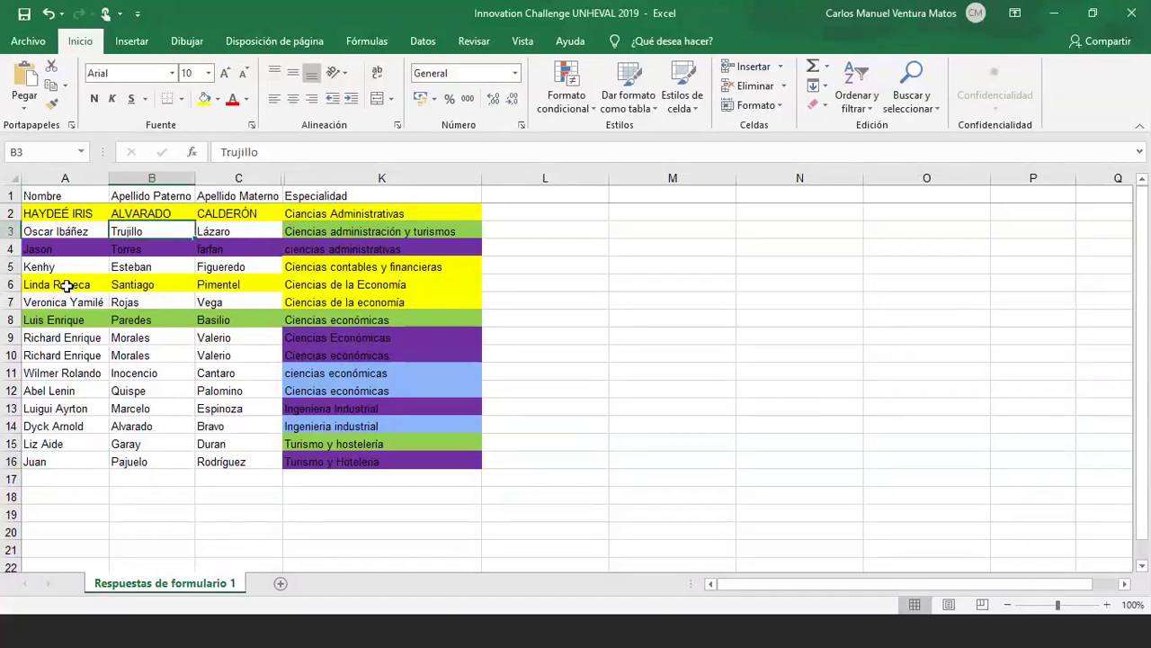
{"action": "left_click", "coordinate": [67, 285]}
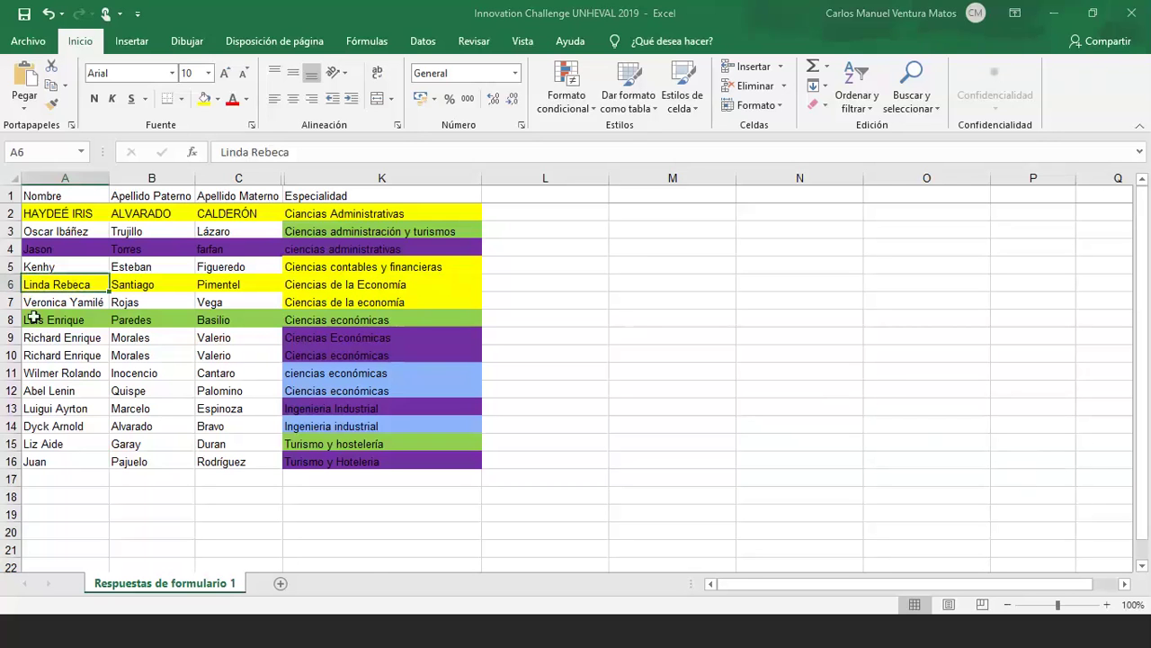
{"action": "left_click_drag", "start_coordinate": [39, 329], "coordinate": [423, 313]}
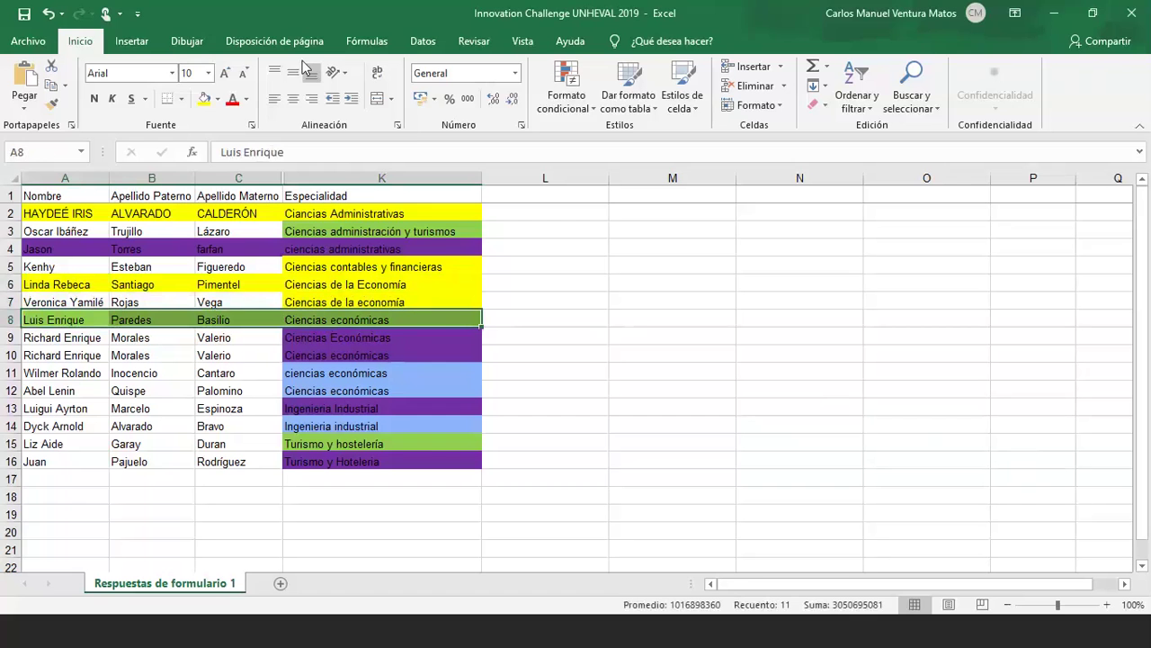
{"action": "left_click", "coordinate": [219, 99]}
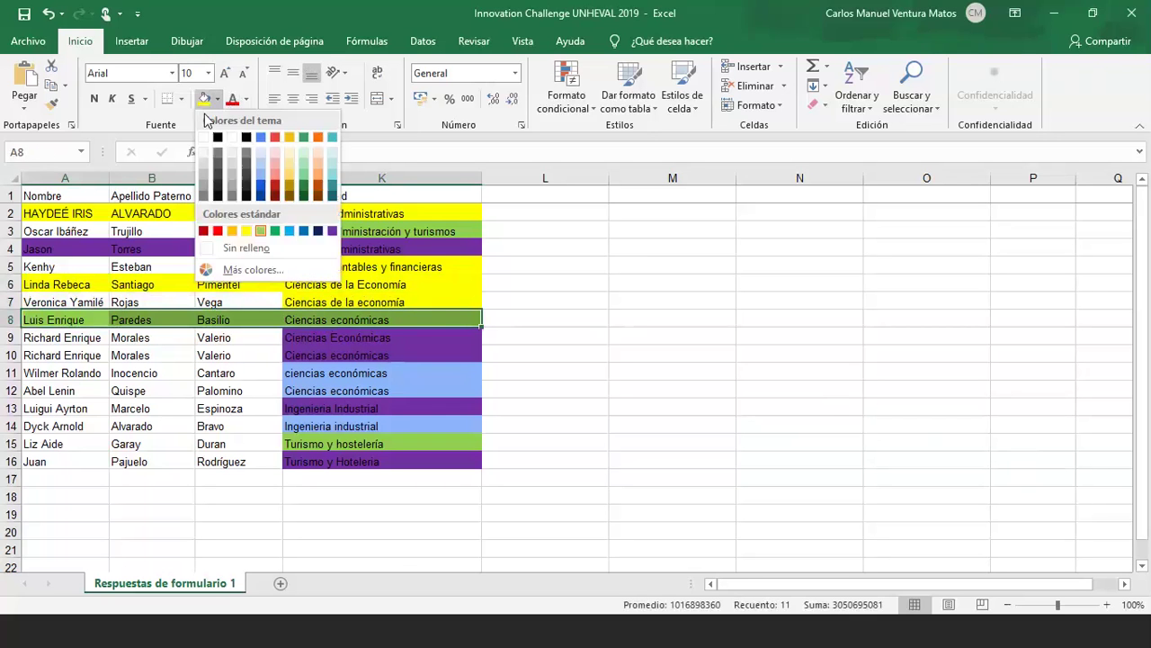
{"action": "left_click", "coordinate": [205, 146]}
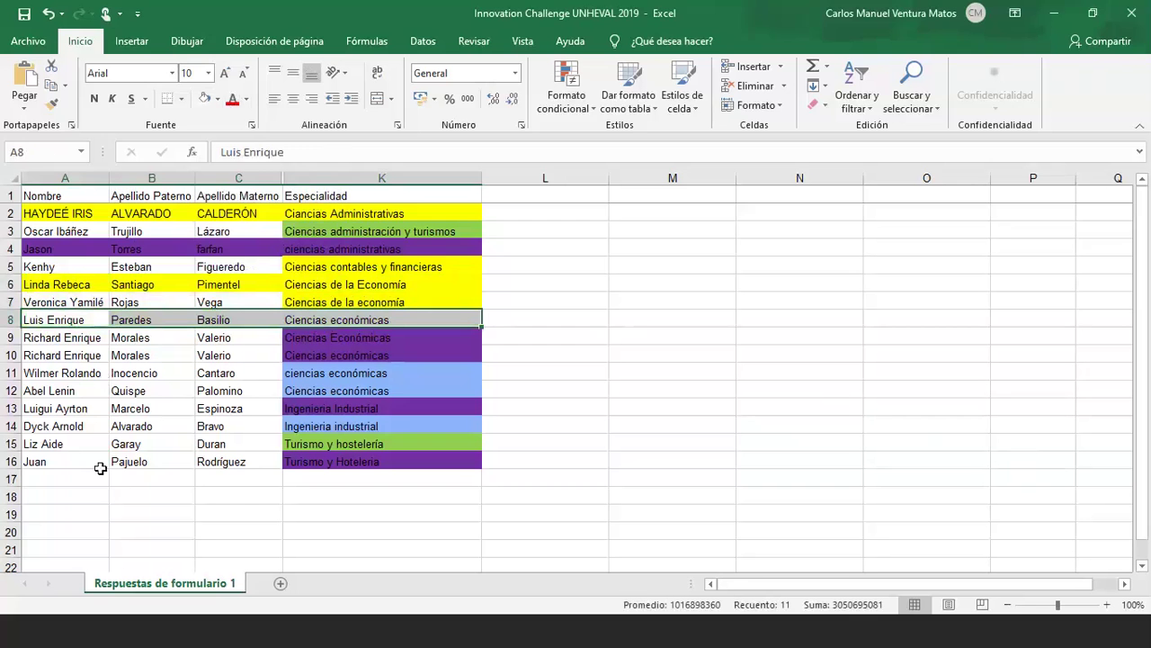
{"action": "left_click", "coordinate": [71, 343]}
{"action": "key", "text": "Down"}
{"action": "key", "text": "Down"}
{"action": "key", "text": "Down"}
{"action": "key", "text": "Down"}
{"action": "key", "text": "Down"}
{"action": "key", "text": "Down"}
{"action": "key", "text": "Down"}
{"action": "key", "text": "Down"}
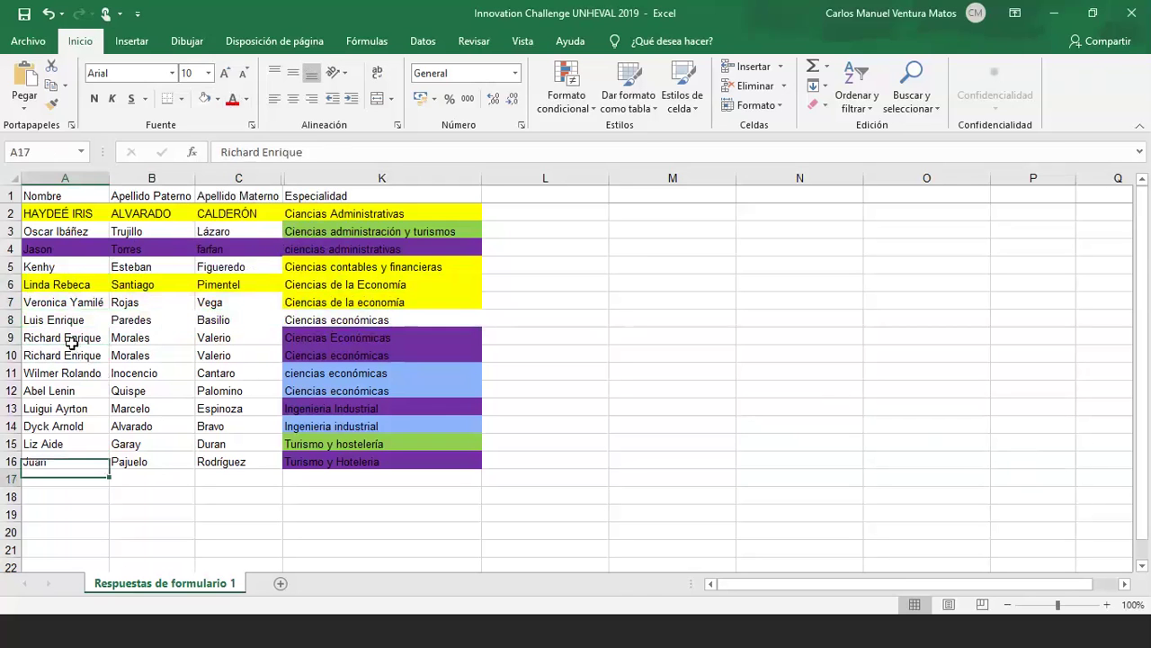
{"action": "key", "text": "Up"}
{"action": "key", "text": "Up"}
{"action": "key", "text": "Up"}
{"action": "key", "text": "Up"}
{"action": "key", "text": "Up"}
{"action": "key", "text": "Up"}
{"action": "key", "text": "Up"}
{"action": "key", "text": "Down"}
{"action": "key", "text": "Down"}
{"action": "key", "text": "Down"}
{"action": "key", "text": "Down"}
{"action": "key", "text": "Down"}
{"action": "key", "text": "Down"}
{"action": "key", "text": "Down"}
{"action": "key", "text": "Up"}
{"action": "key", "text": "Up"}
{"action": "key", "text": "Up"}
{"action": "key", "text": "Up"}
{"action": "key", "text": "Up"}
{"action": "key", "text": "Up"}
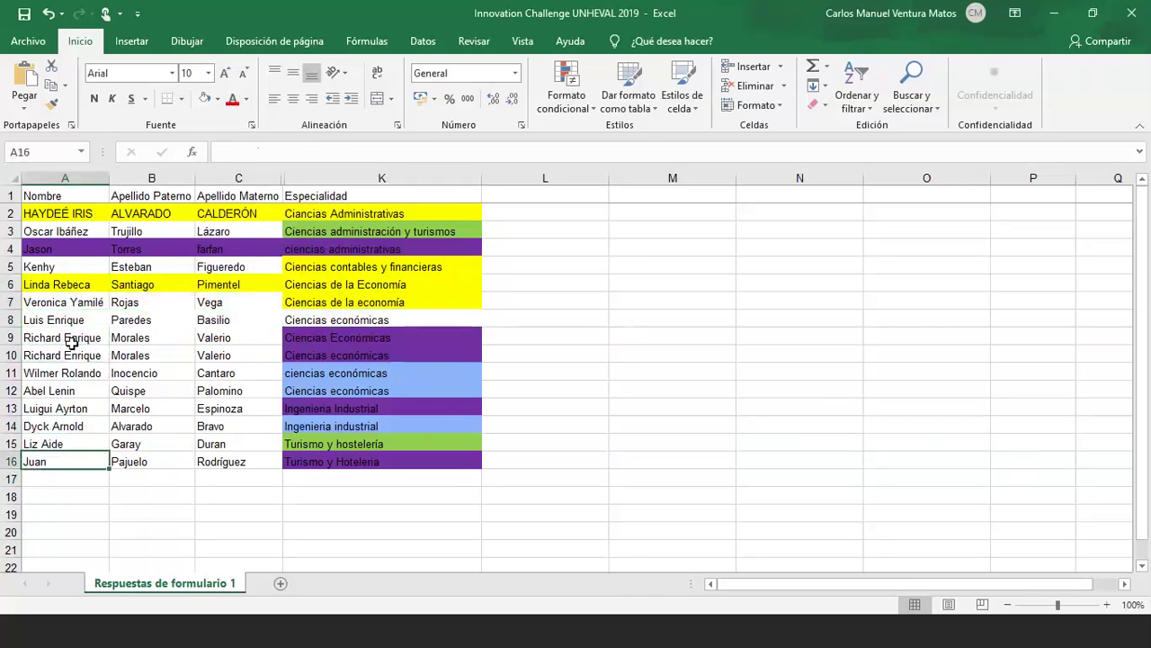
{"action": "key", "text": "Up"}
{"action": "key", "text": "Up"}
{"action": "key", "text": "Up"}
{"action": "key", "text": "Up"}
{"action": "key", "text": "Up"}
{"action": "key", "text": "Up"}
{"action": "key", "text": "Up"}
{"action": "key", "text": "Up"}
{"action": "key", "text": "Up"}
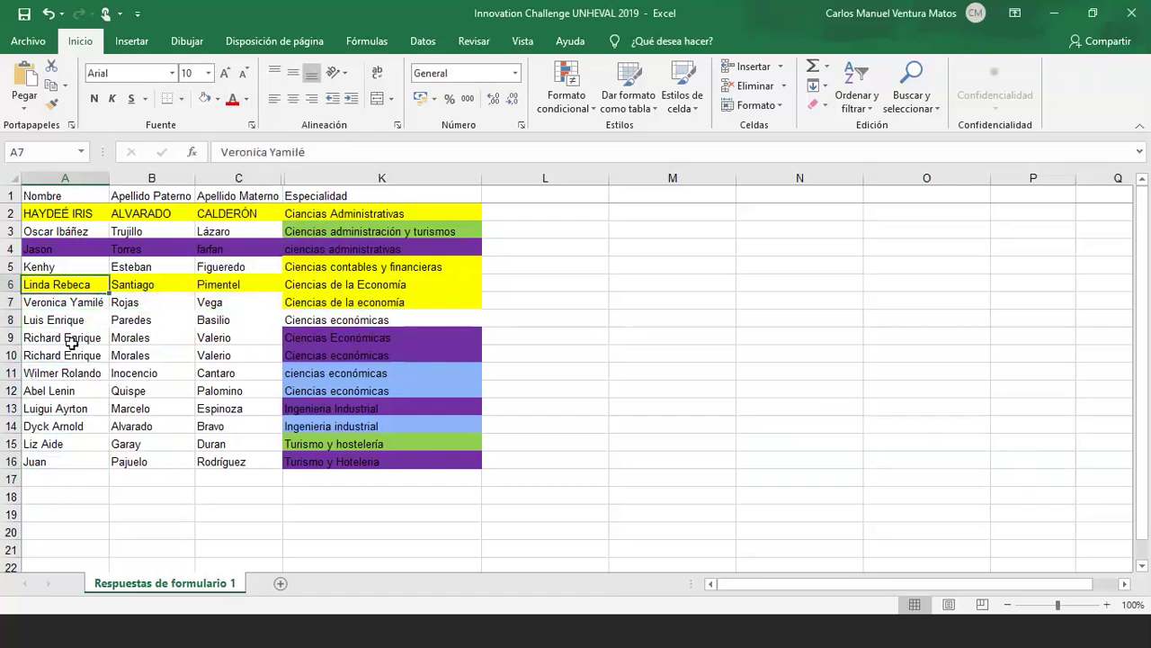
{"action": "key", "text": "Down"}
{"action": "key", "text": "Down"}
{"action": "key", "text": "Down"}
{"action": "key", "text": "Down"}
{"action": "key", "text": "Down"}
{"action": "key", "text": "Down"}
{"action": "key", "text": "Down"}
{"action": "key", "text": "Down"}
{"action": "key", "text": "Down"}
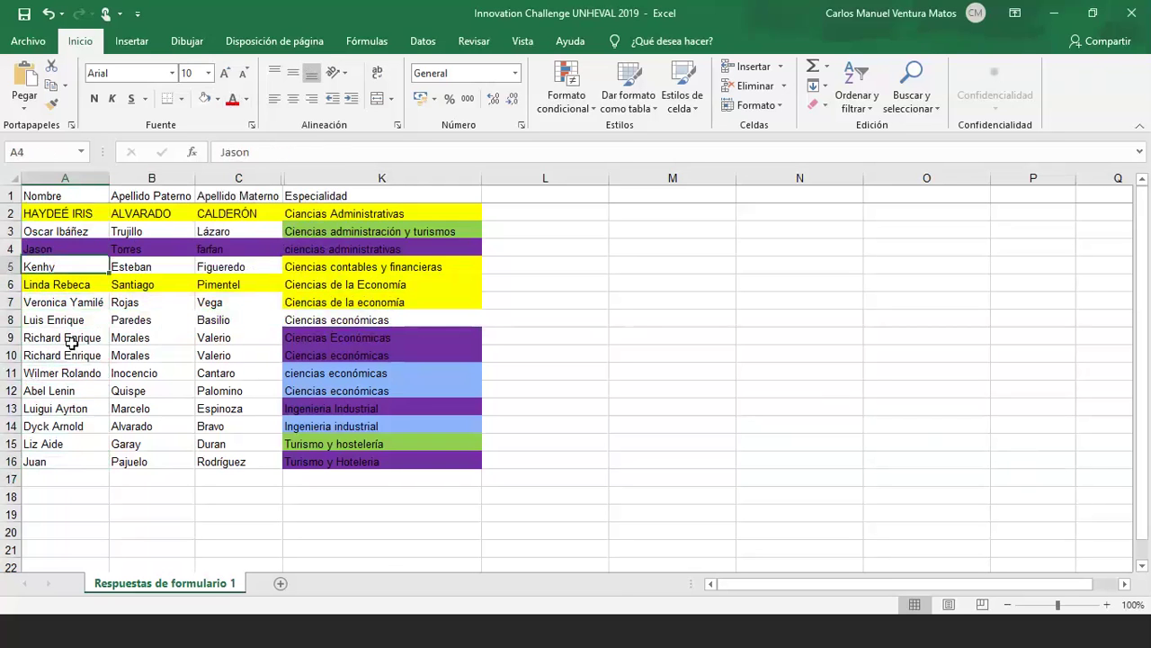
{"action": "key", "text": "Up"}
{"action": "key", "text": "Up"}
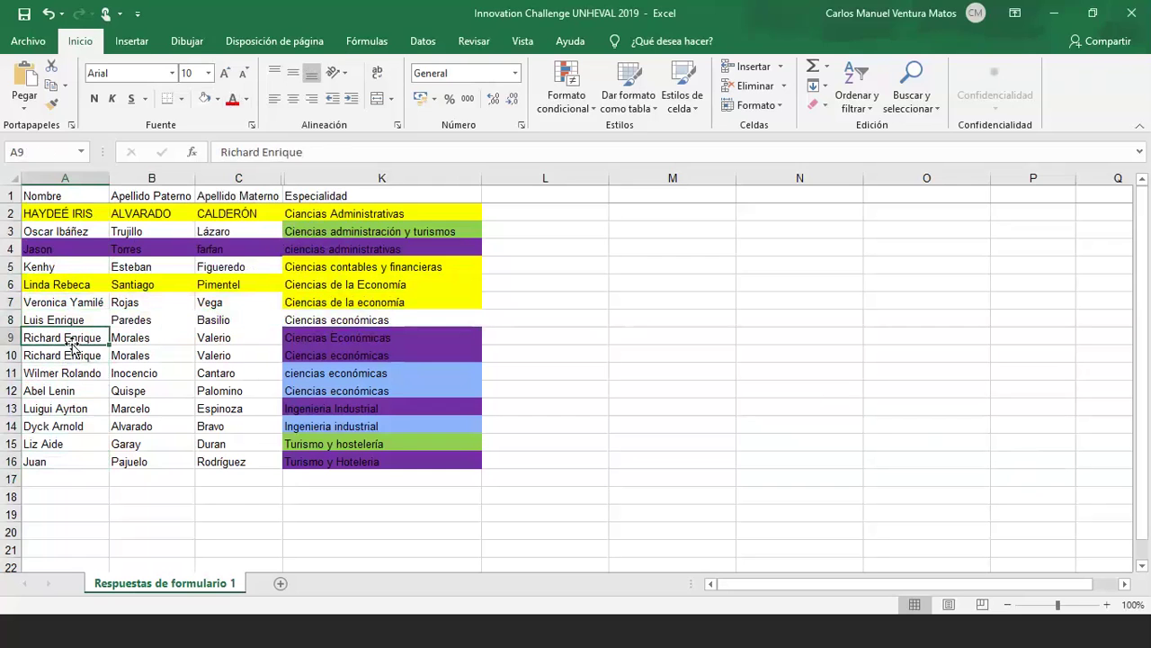
{"action": "key", "text": "Down"}
{"action": "key", "text": "Down"}
{"action": "key", "text": "Down"}
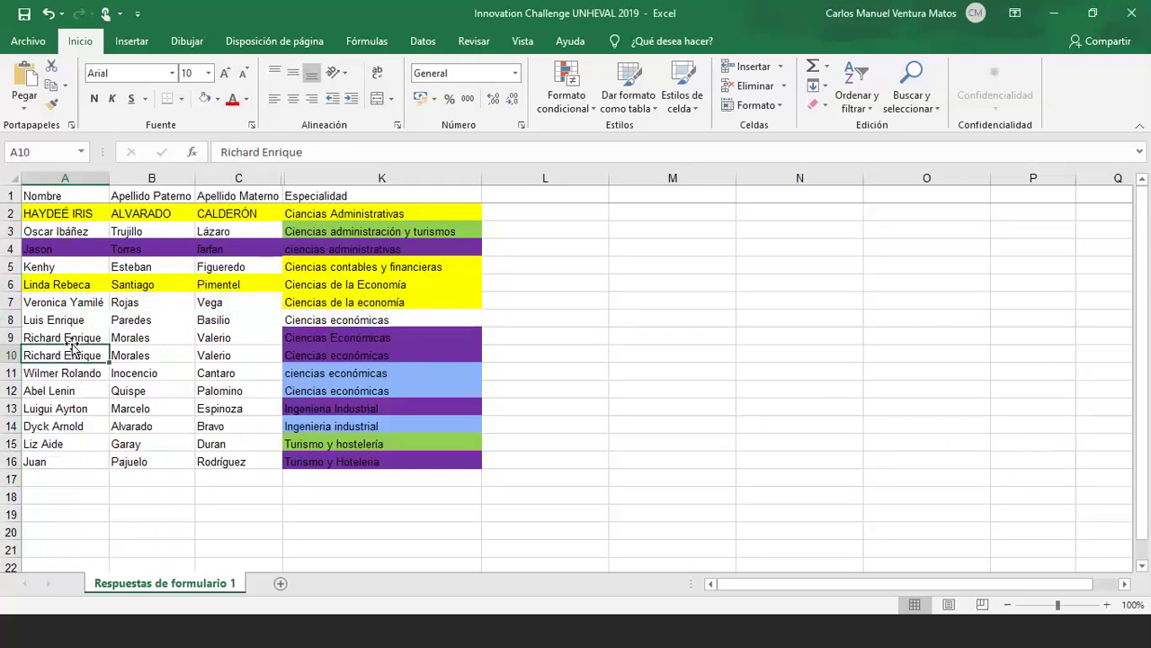
{"action": "key", "text": "Down"}
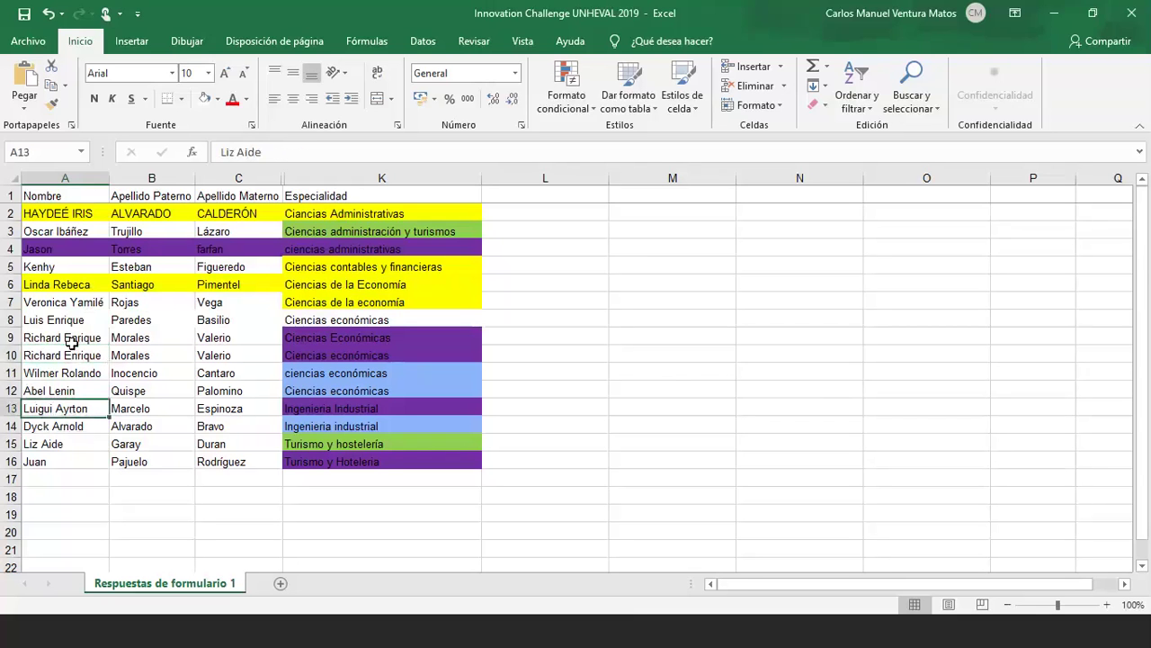
{"action": "key", "text": "Up"}
{"action": "key", "text": "Down"}
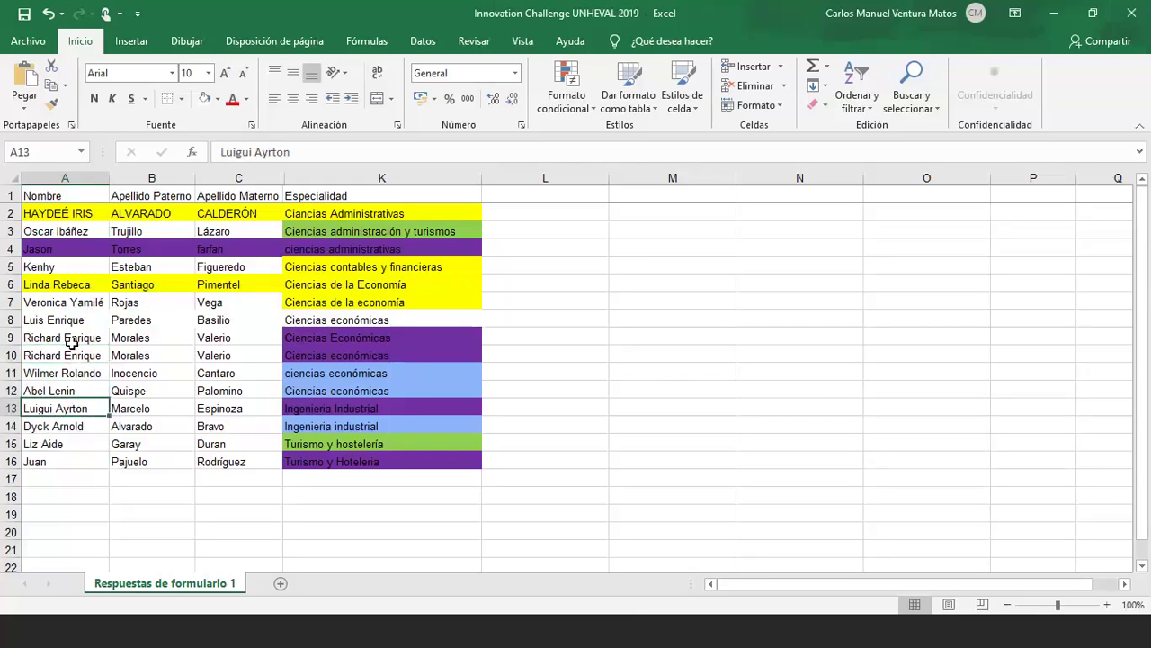
{"action": "key", "text": "Up"}
{"action": "key", "text": "Up"}
{"action": "key", "text": "Up"}
{"action": "key", "text": "Up"}
{"action": "key", "text": "Up"}
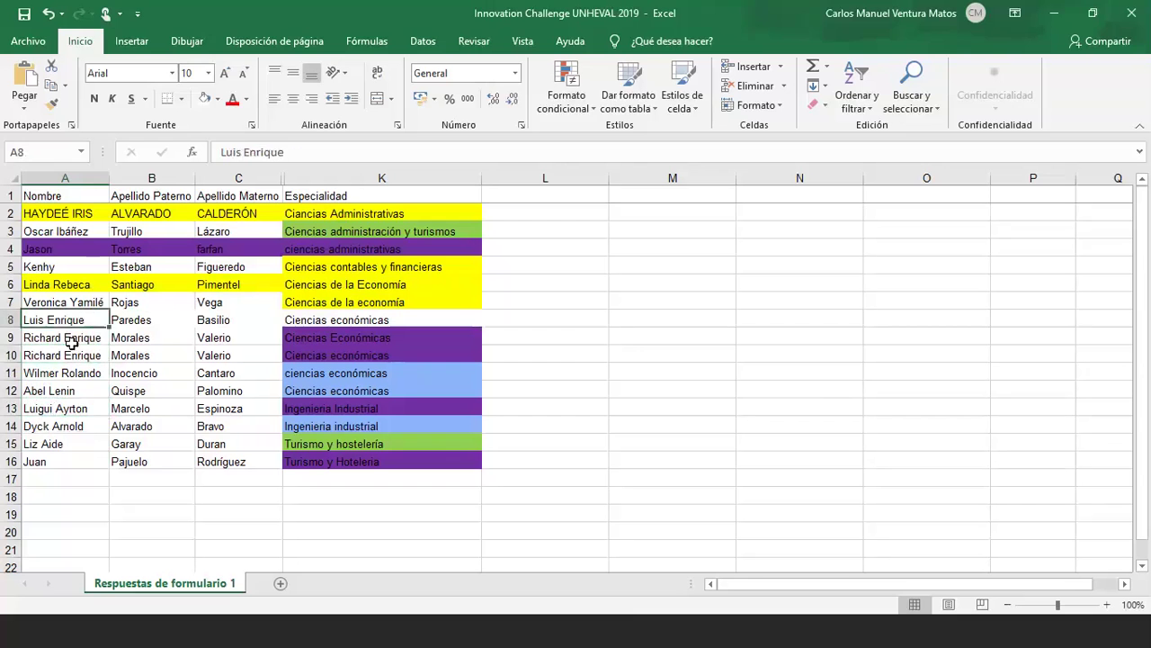
{"action": "key", "text": "Up"}
{"action": "key", "text": "Up"}
{"action": "key", "text": "Up"}
{"action": "key", "text": "Up"}
{"action": "key", "text": "Up"}
{"action": "key", "text": "Up"}
{"action": "key", "text": "Down"}
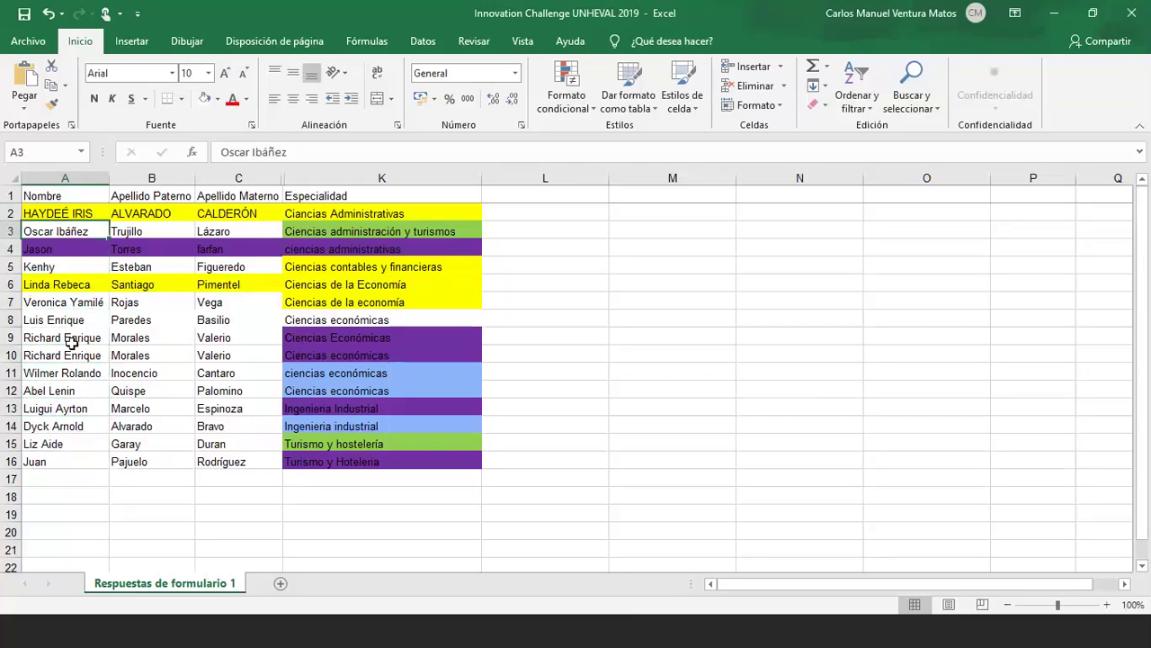
{"action": "left_click", "coordinate": [70, 342]}
{"action": "key", "text": "Down"}
{"action": "key", "text": "Down"}
{"action": "key", "text": "Down"}
{"action": "key", "text": "Down"}
{"action": "key", "text": "Down"}
{"action": "key", "text": "Down"}
{"action": "key", "text": "Down"}
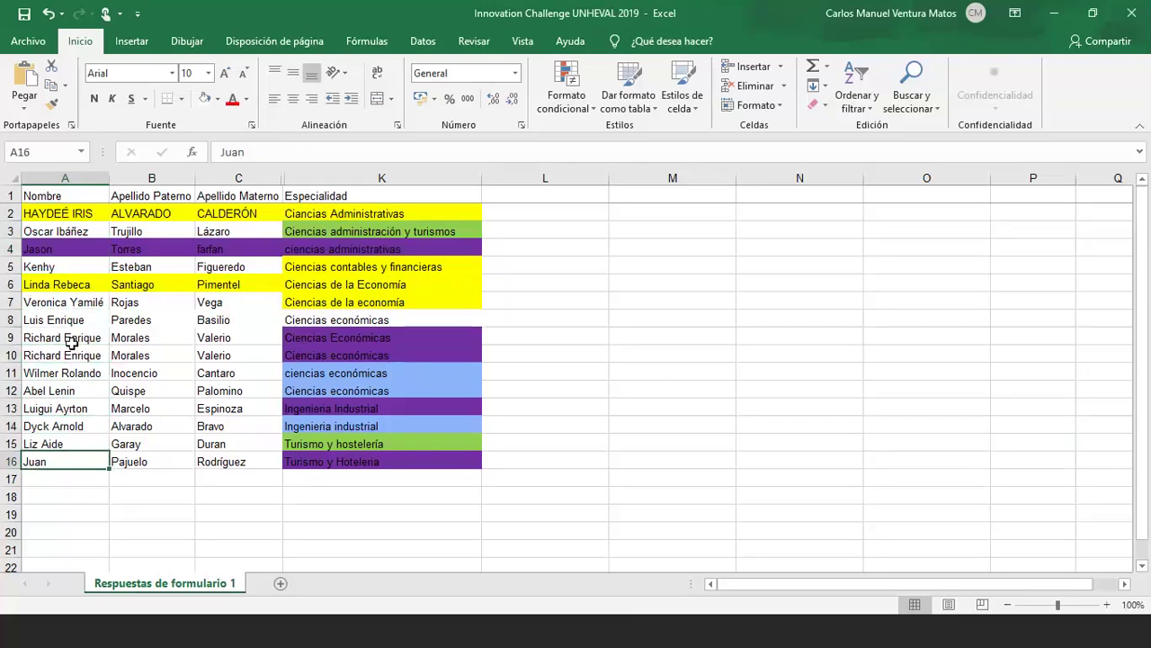
{"action": "key", "text": "Up"}
{"action": "key", "text": "Up"}
{"action": "key", "text": "Up"}
{"action": "key", "text": "Up"}
{"action": "key", "text": "Up"}
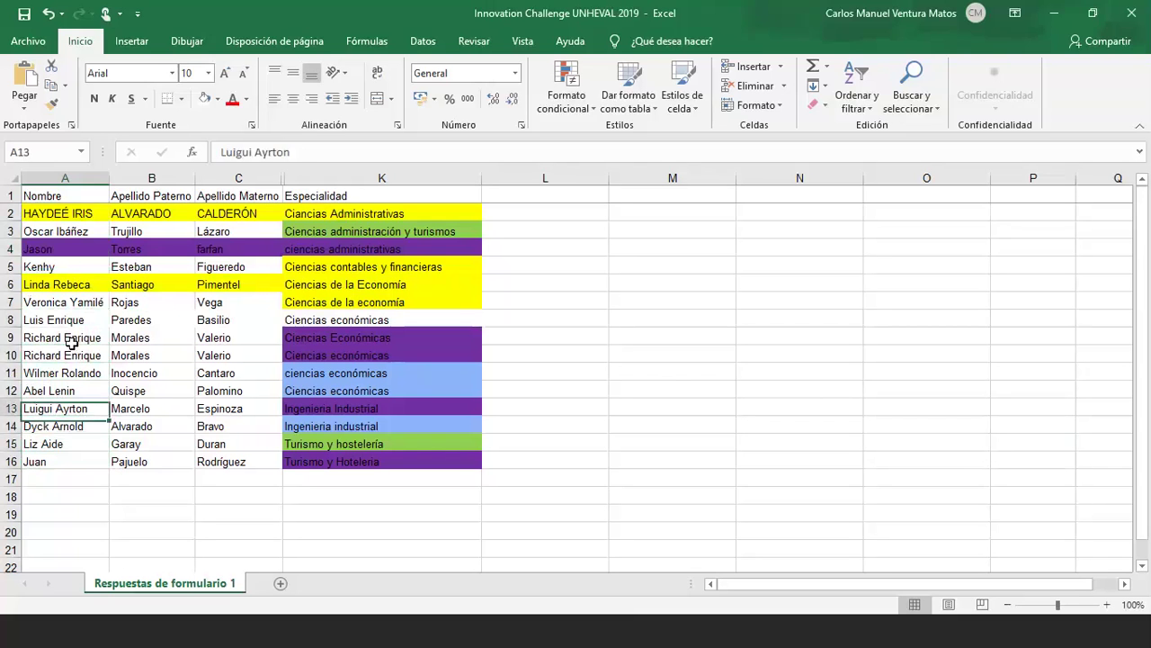
{"action": "key", "text": "Up"}
{"action": "key", "text": "Down"}
{"action": "key", "text": "Down"}
{"action": "key", "text": "Down"}
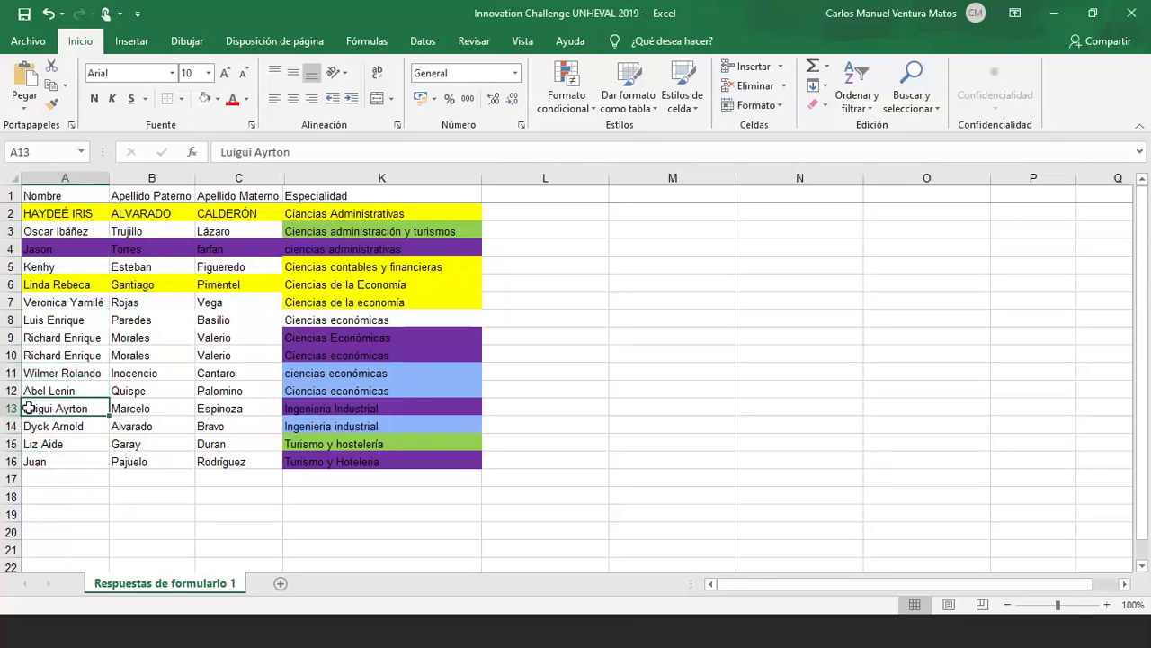
{"action": "left_click_drag", "start_coordinate": [24, 408], "coordinate": [338, 406]}
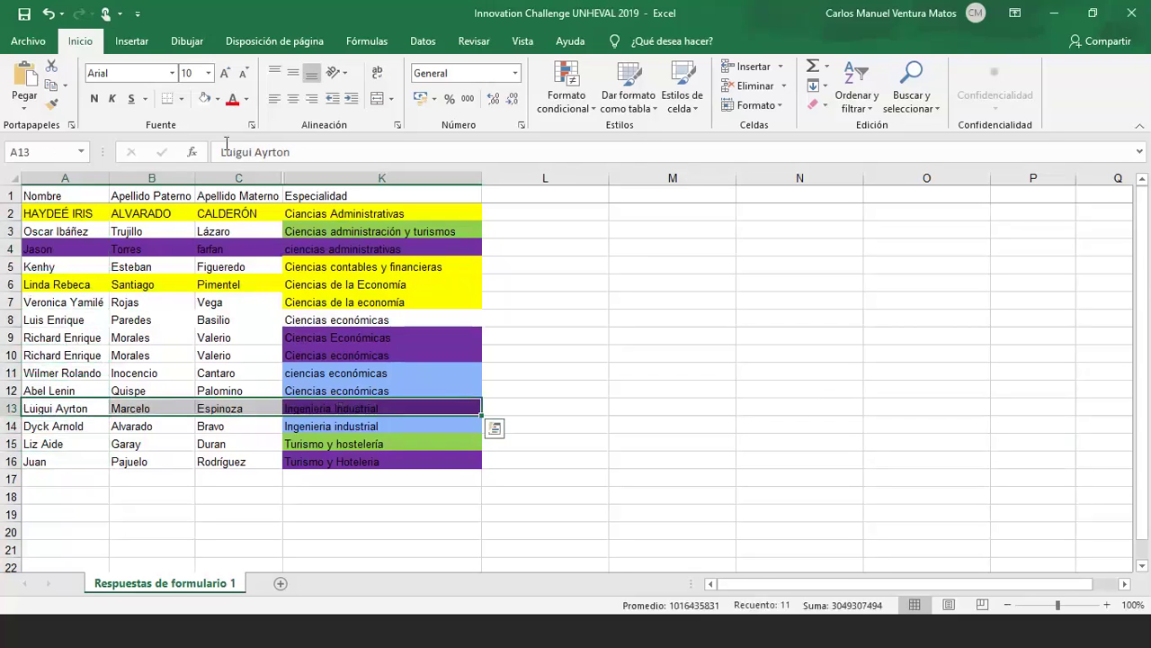
{"action": "left_click", "coordinate": [219, 99]}
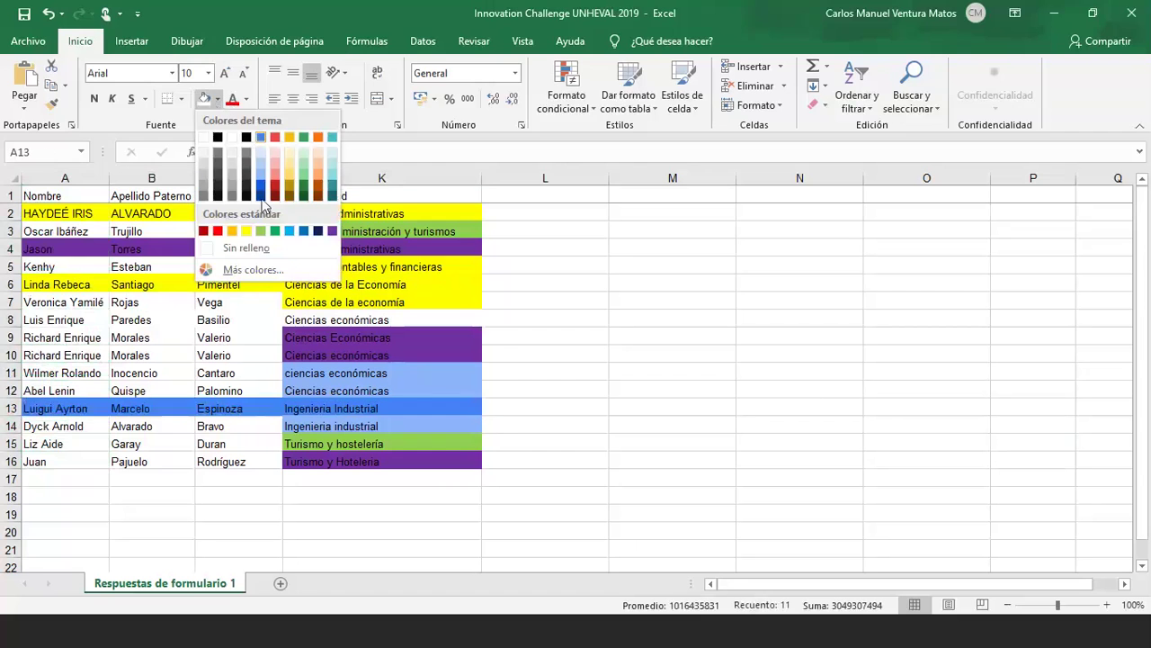
{"action": "left_click", "coordinate": [247, 231]}
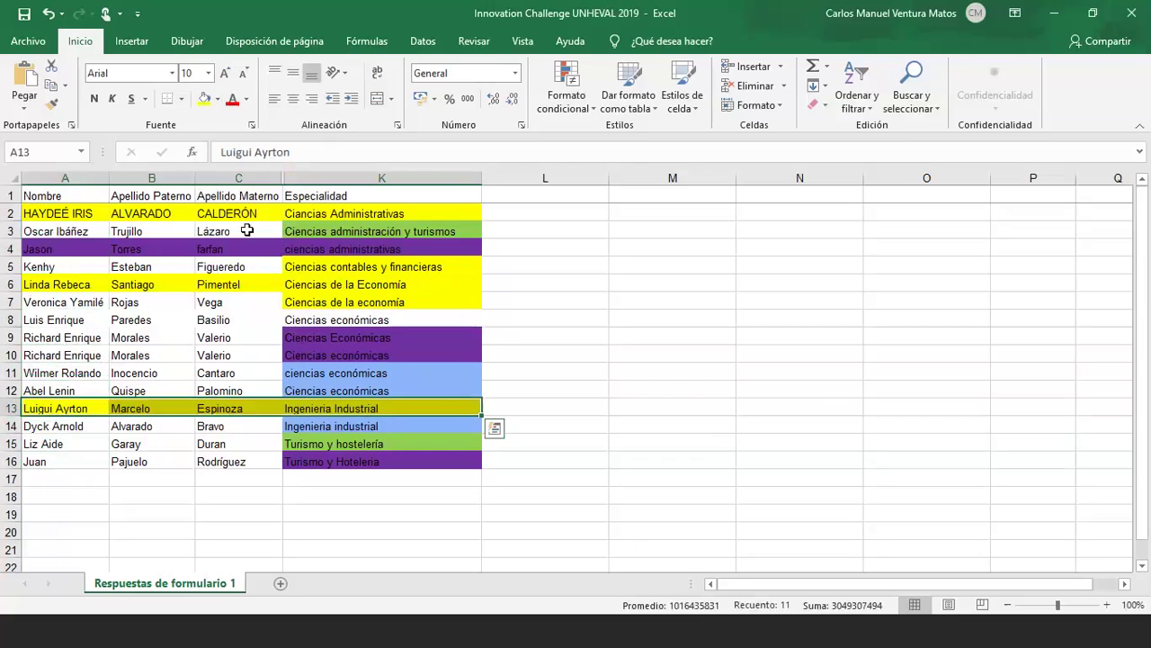
{"action": "key", "text": "Down"}
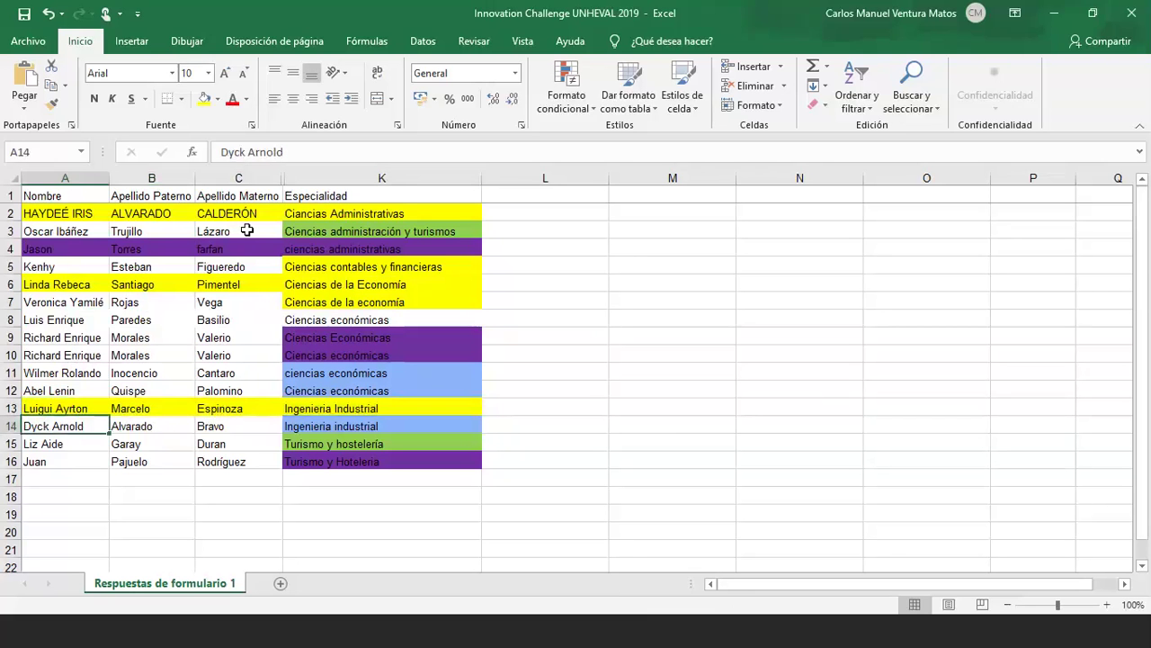
{"action": "key", "text": "Down"}
{"action": "key", "text": "Down"}
{"action": "key", "text": "Up"}
{"action": "key", "text": "Up"}
{"action": "key", "text": "Up"}
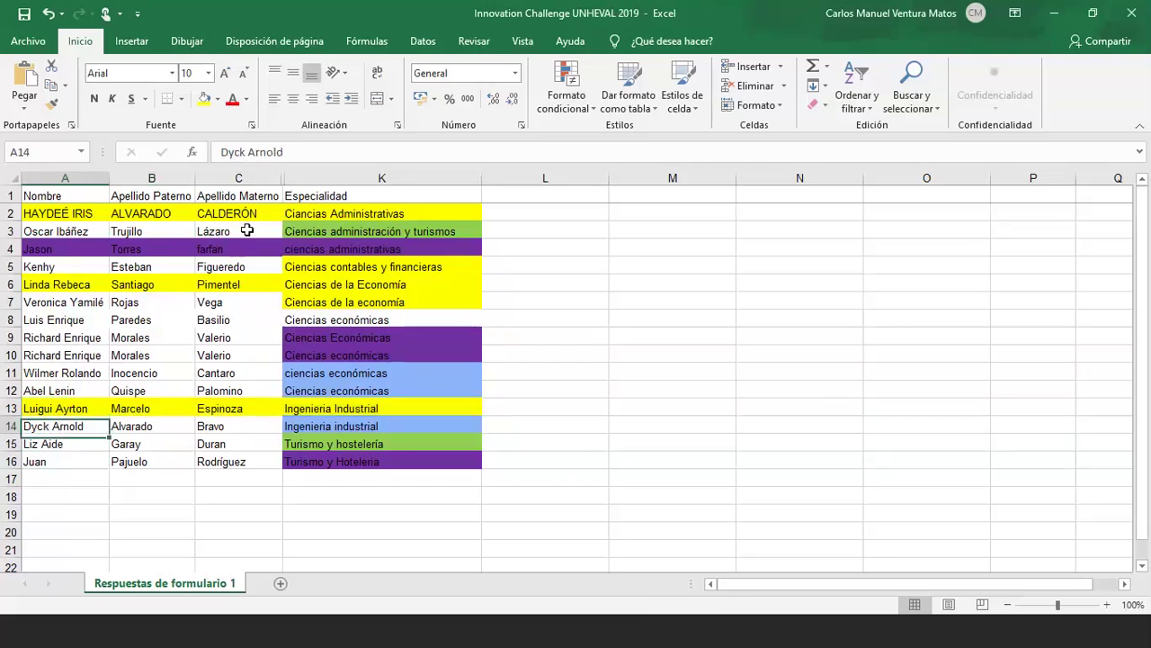
{"action": "key", "text": "Up"}
{"action": "key", "text": "Up"}
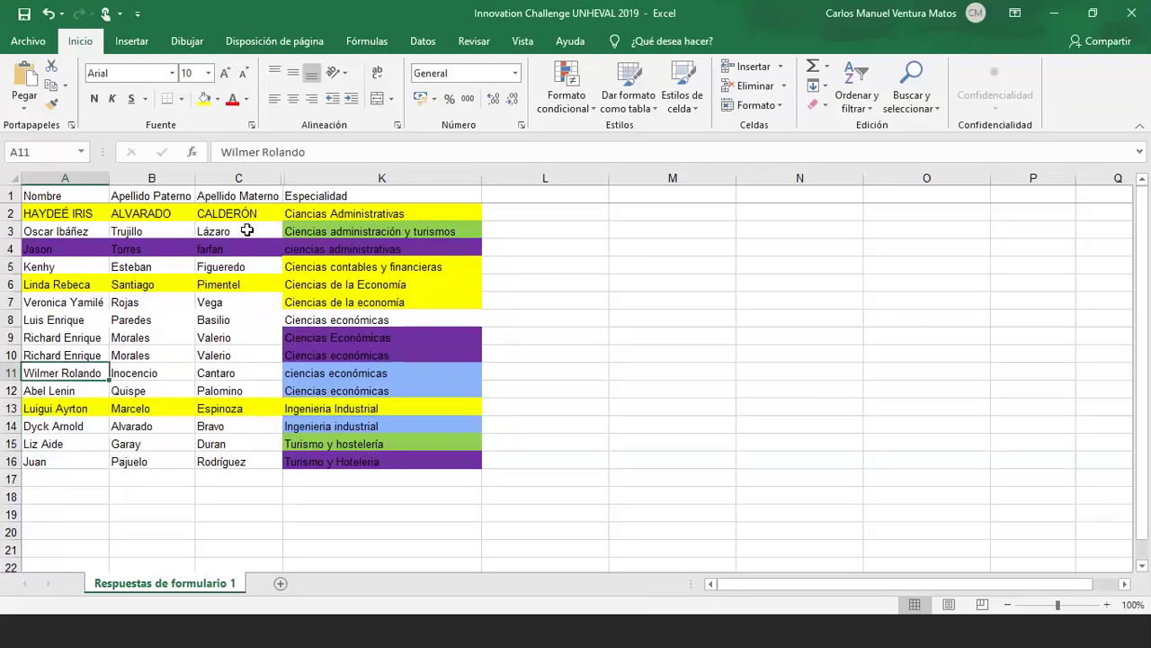
{"action": "key", "text": "Up"}
{"action": "key", "text": "Up"}
{"action": "key", "text": "Up"}
{"action": "key", "text": "Up"}
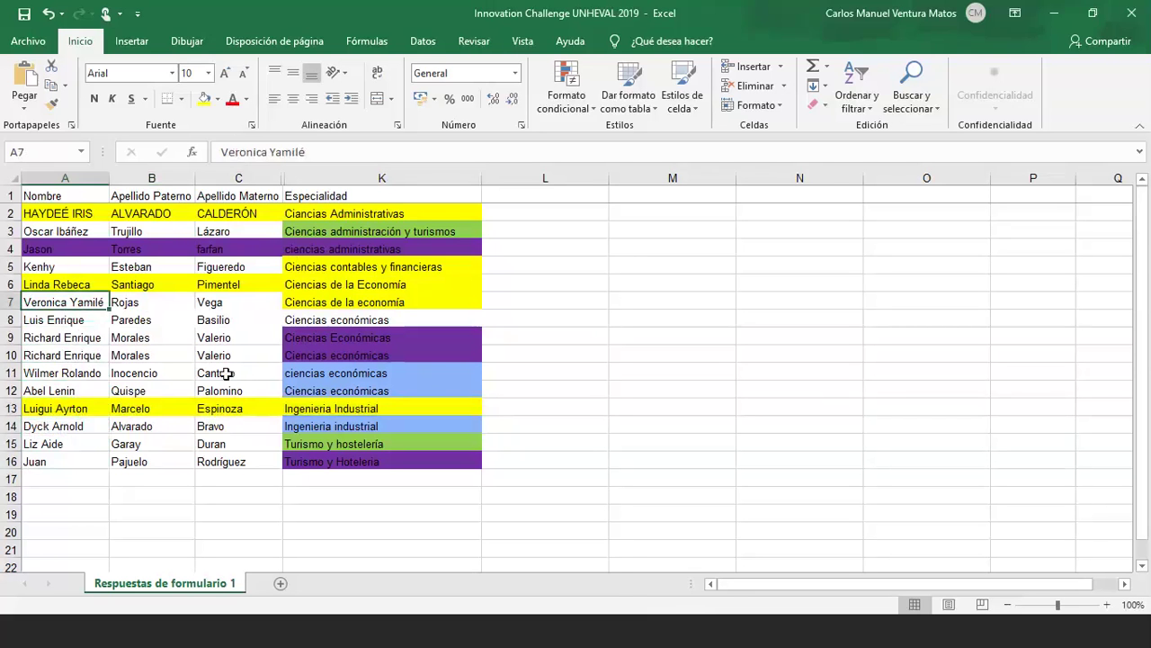
Delete participant rows 3 and 4 with Eliminar.
{"action": "left_click", "coordinate": [7, 231]}
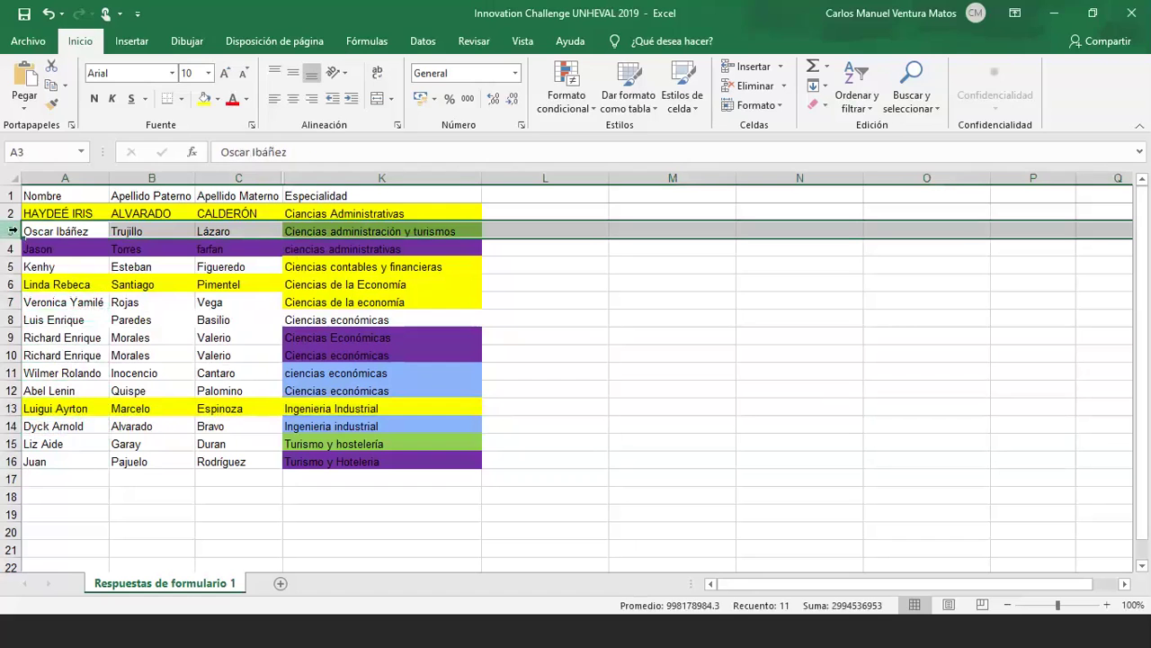
{"action": "right_click", "coordinate": [7, 231]}
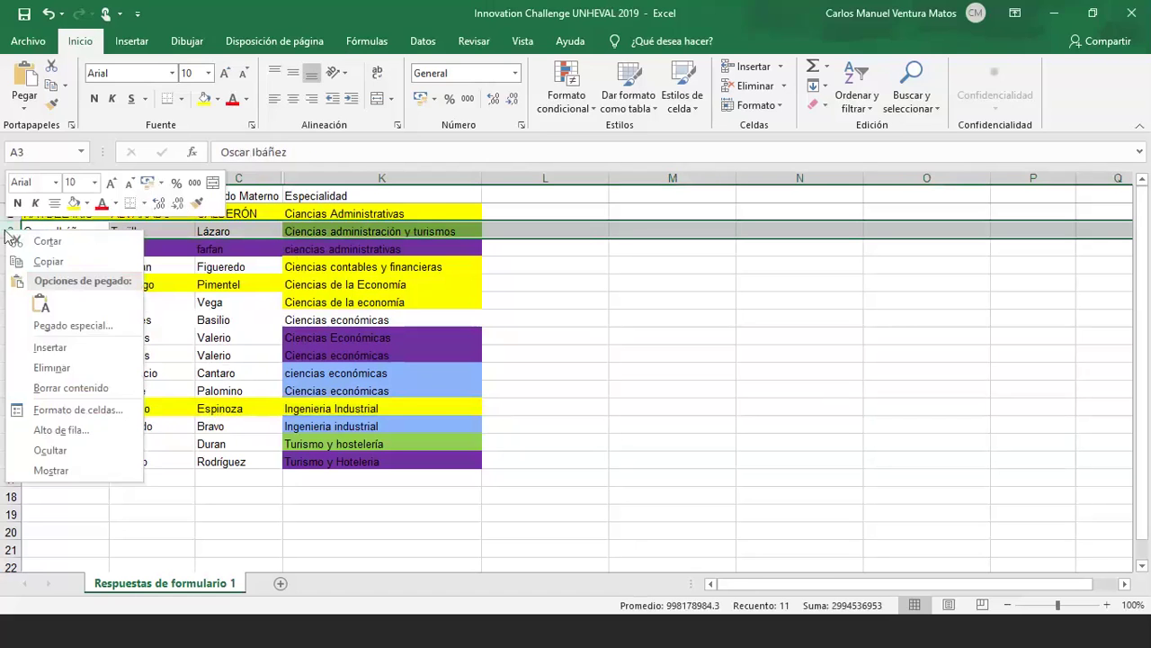
{"action": "left_click", "coordinate": [52, 371]}
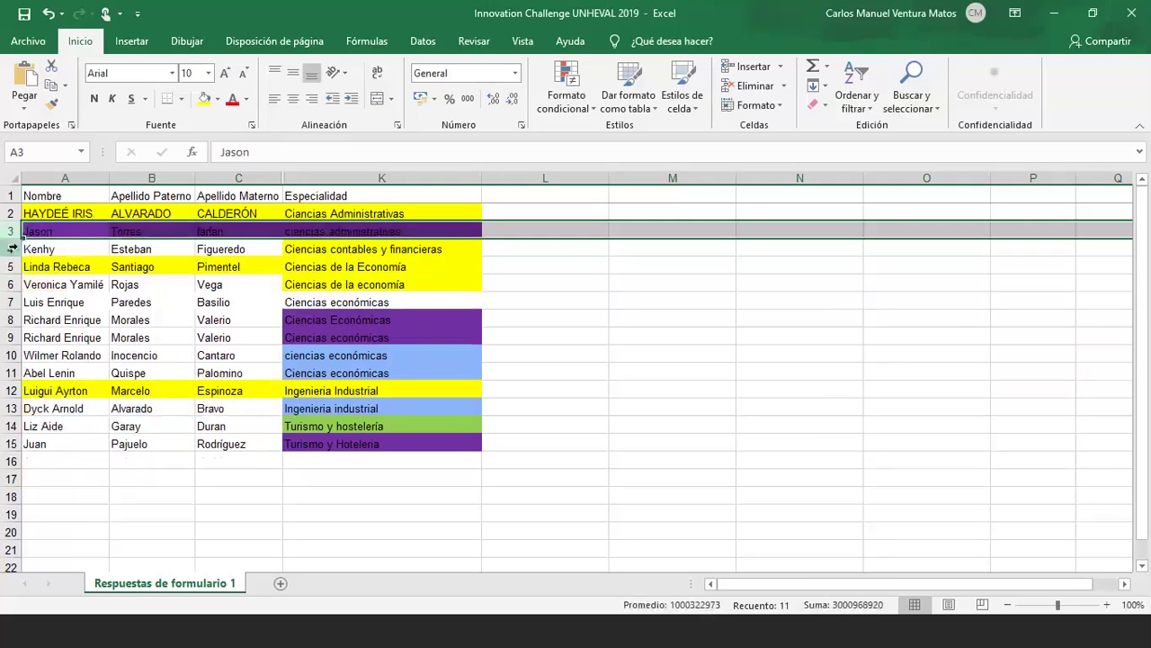
{"action": "left_click", "coordinate": [12, 248]}
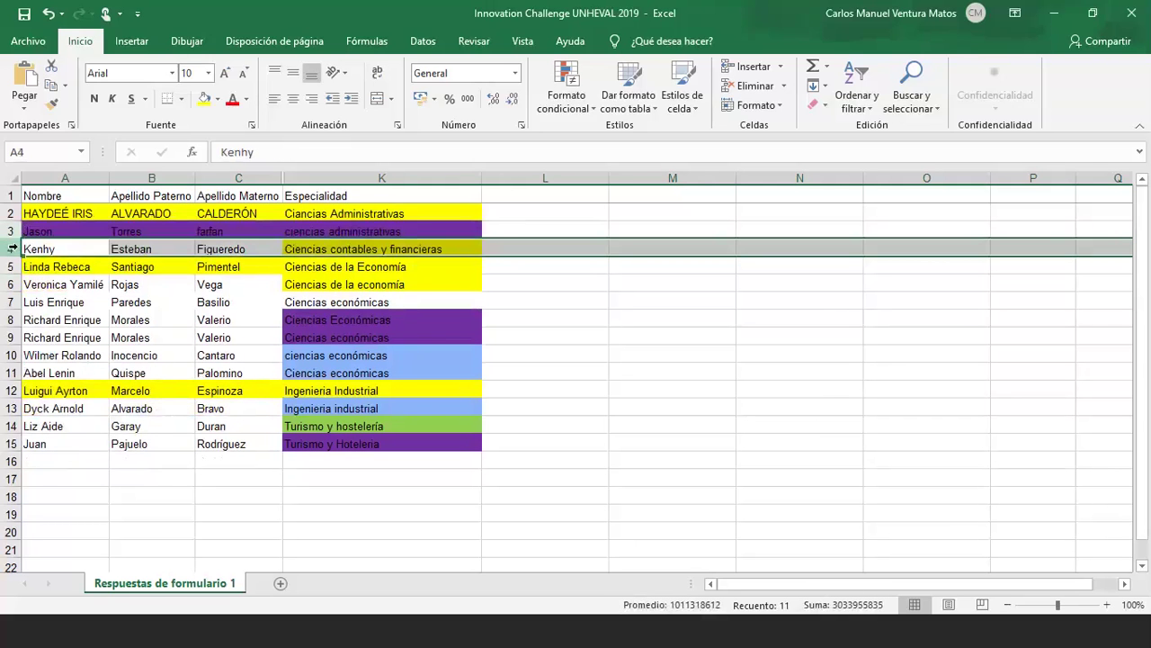
{"action": "right_click", "coordinate": [13, 248]}
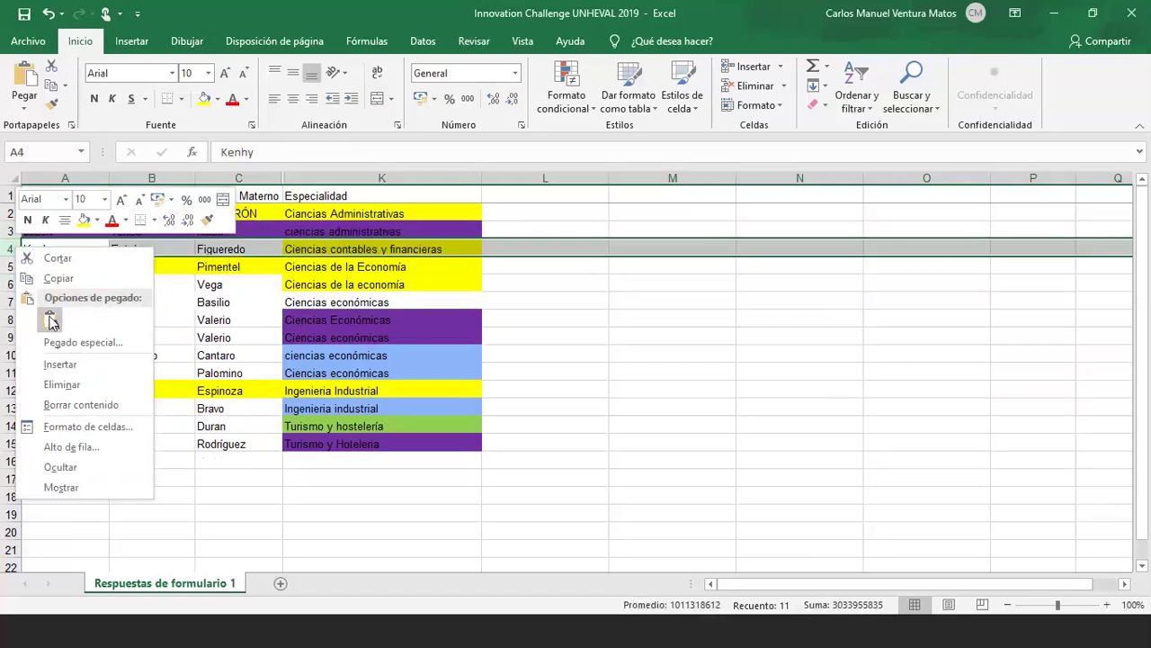
{"action": "left_click", "coordinate": [61, 385]}
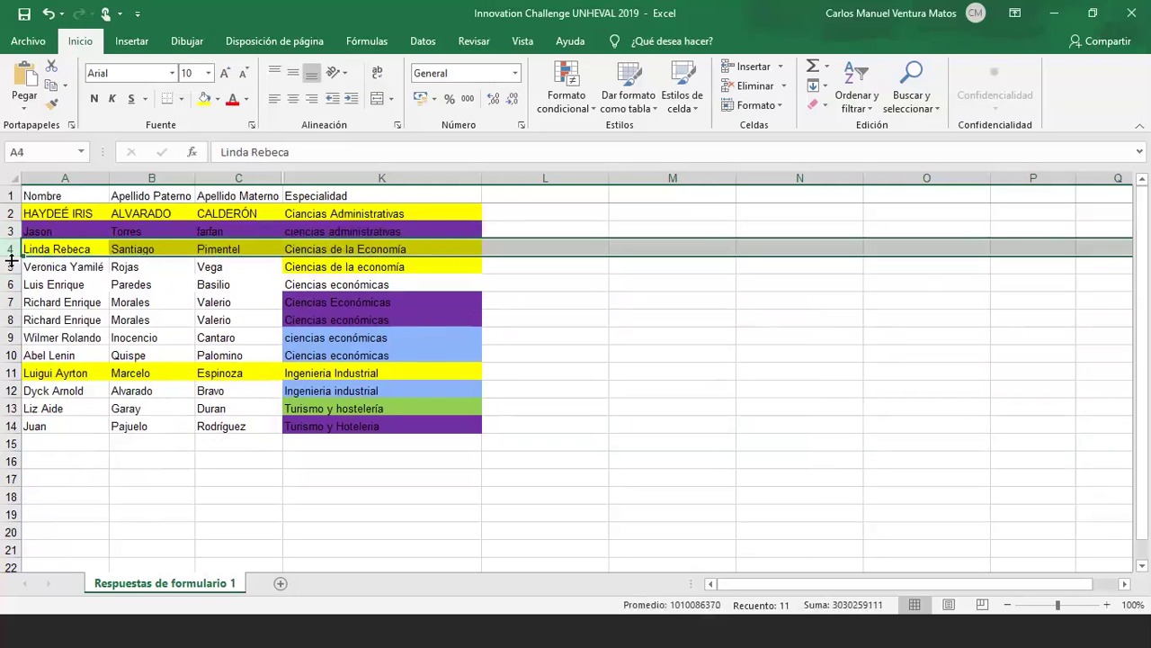
Delete rows 5 through 10, then rows 6 through 8, leaving four participants.
{"action": "left_click", "coordinate": [13, 266]}
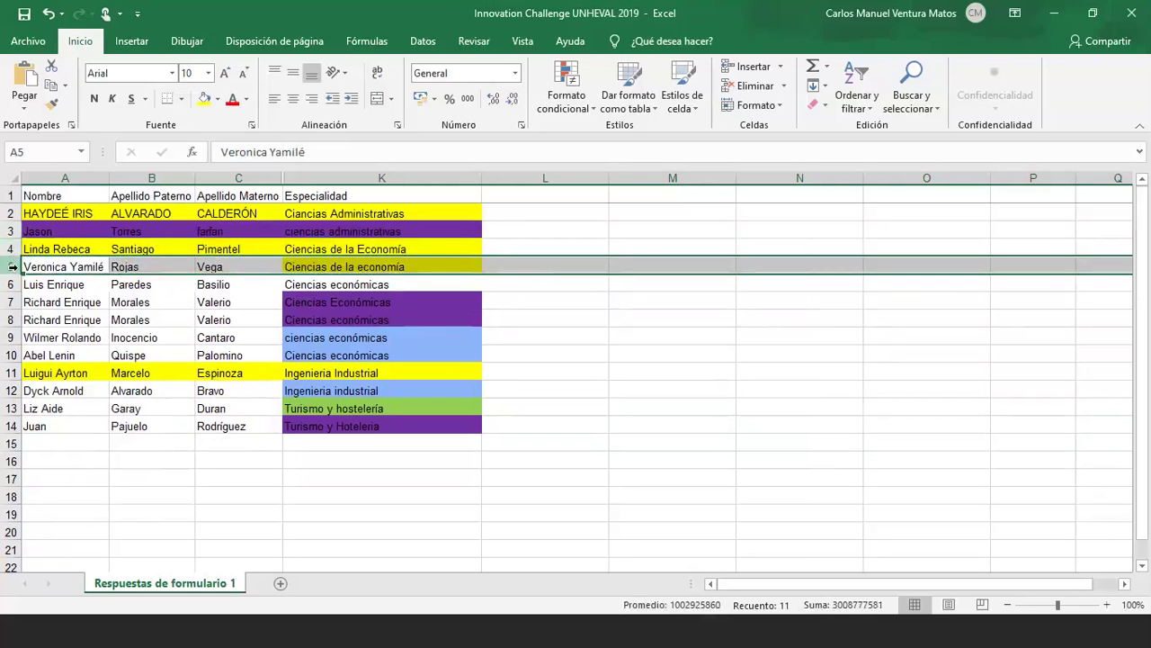
{"action": "left_click_drag", "start_coordinate": [13, 266], "coordinate": [1106, 266]}
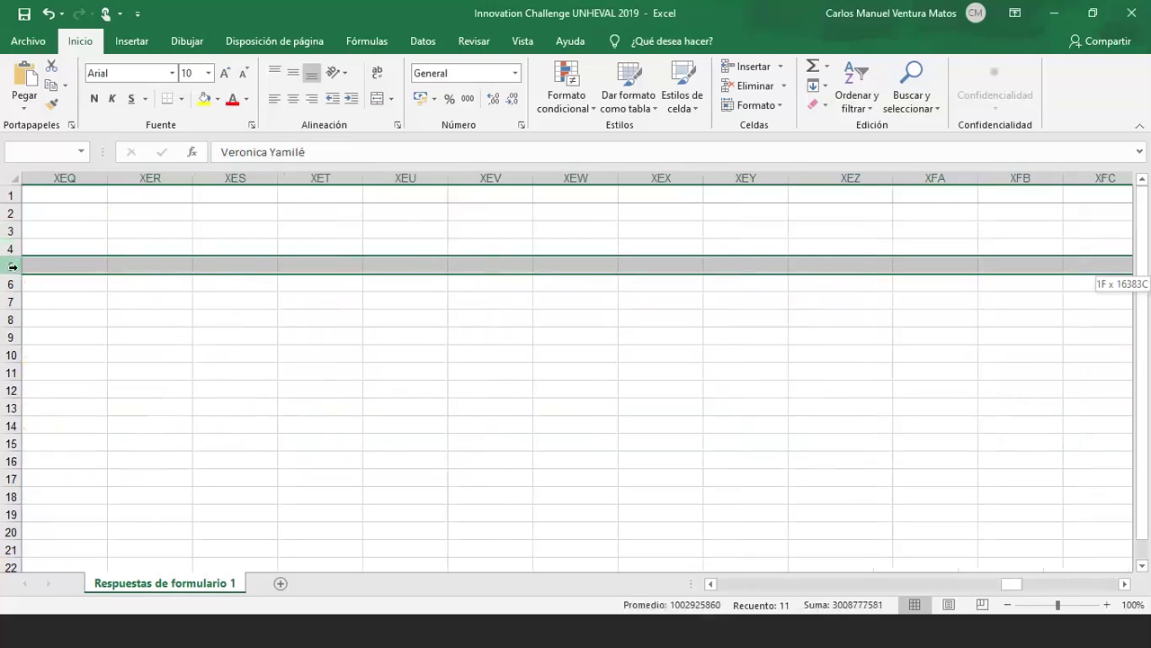
{"action": "left_click_drag", "start_coordinate": [13, 266], "coordinate": [8, 322]}
{"action": "key", "text": "Home"}
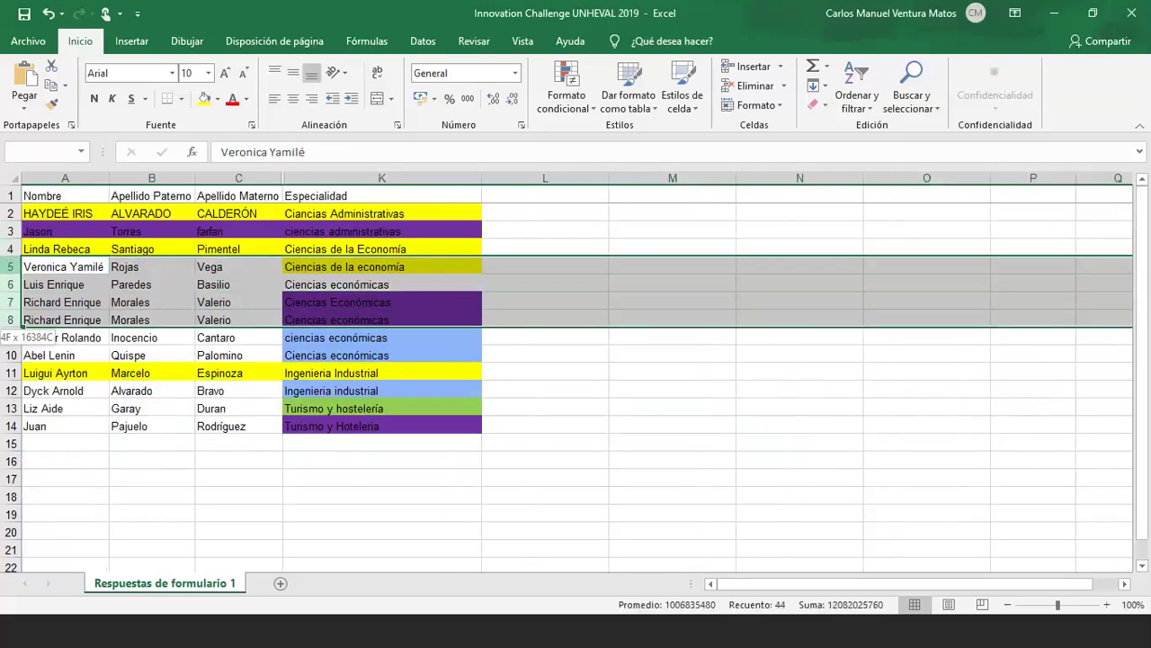
{"action": "left_click_drag", "start_coordinate": [8, 313], "coordinate": [6, 360]}
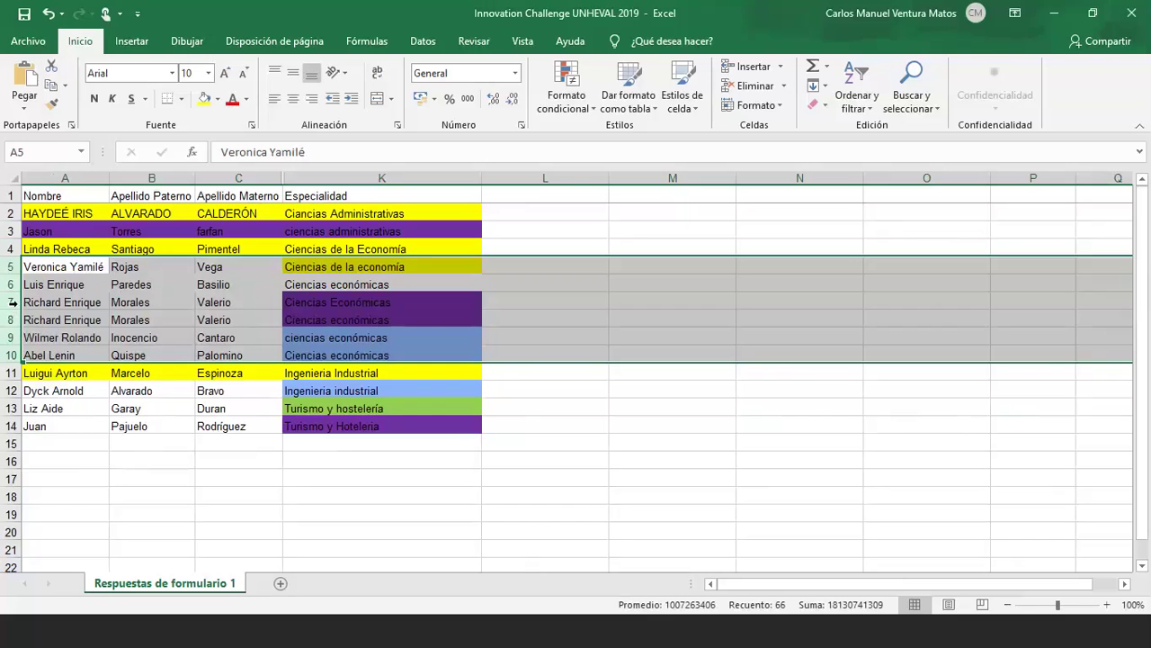
{"action": "right_click", "coordinate": [12, 303]}
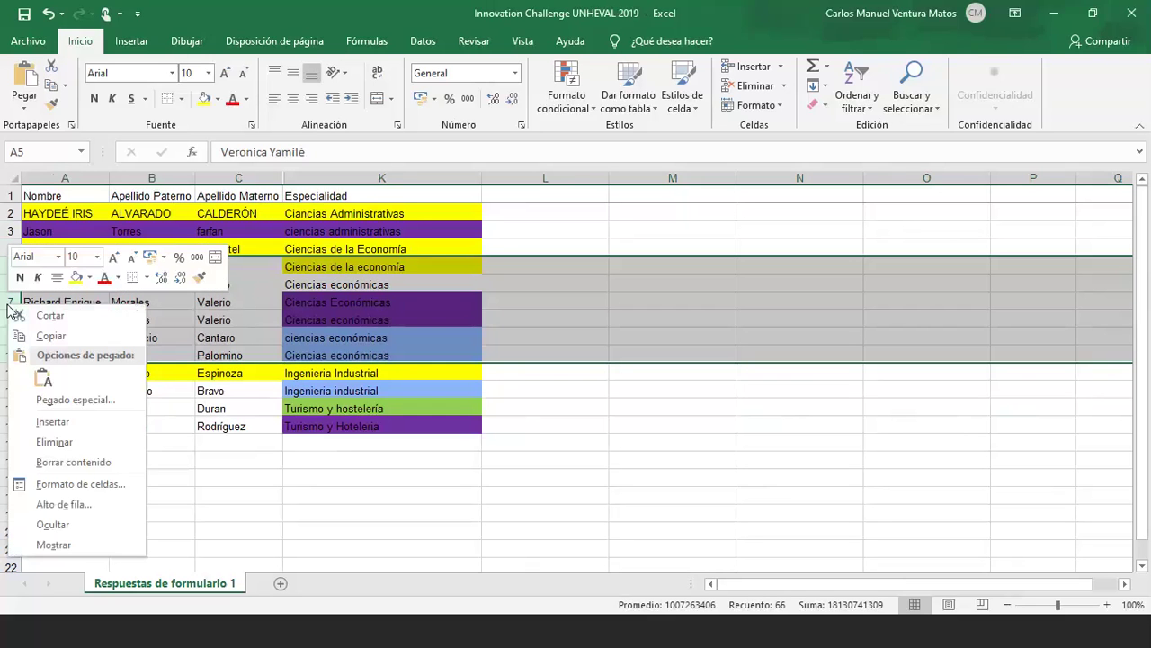
{"action": "left_click", "coordinate": [54, 443]}
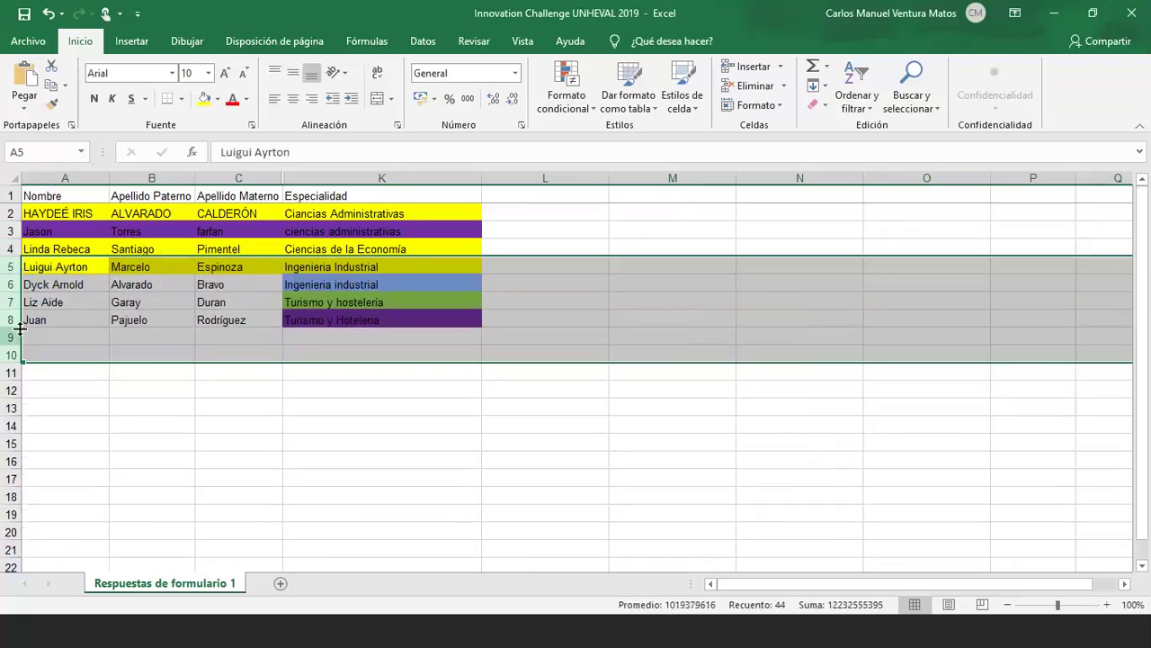
{"action": "left_click", "coordinate": [28, 283]}
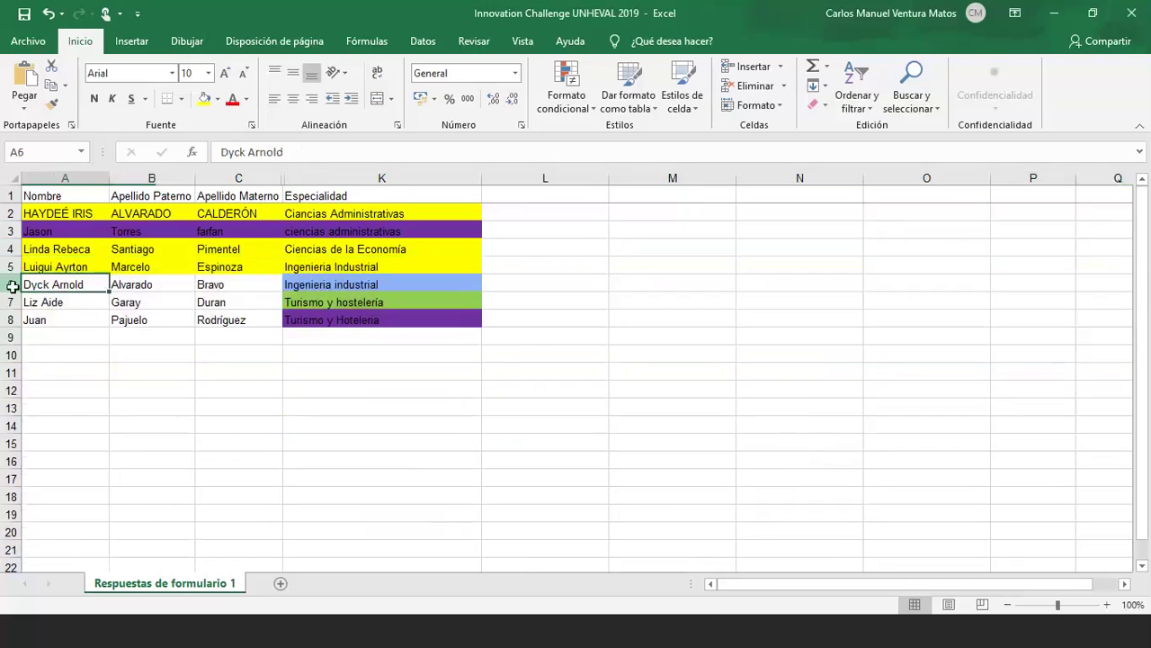
{"action": "left_click_drag", "start_coordinate": [12, 288], "coordinate": [9, 317]}
{"action": "right_click", "coordinate": [9, 317]}
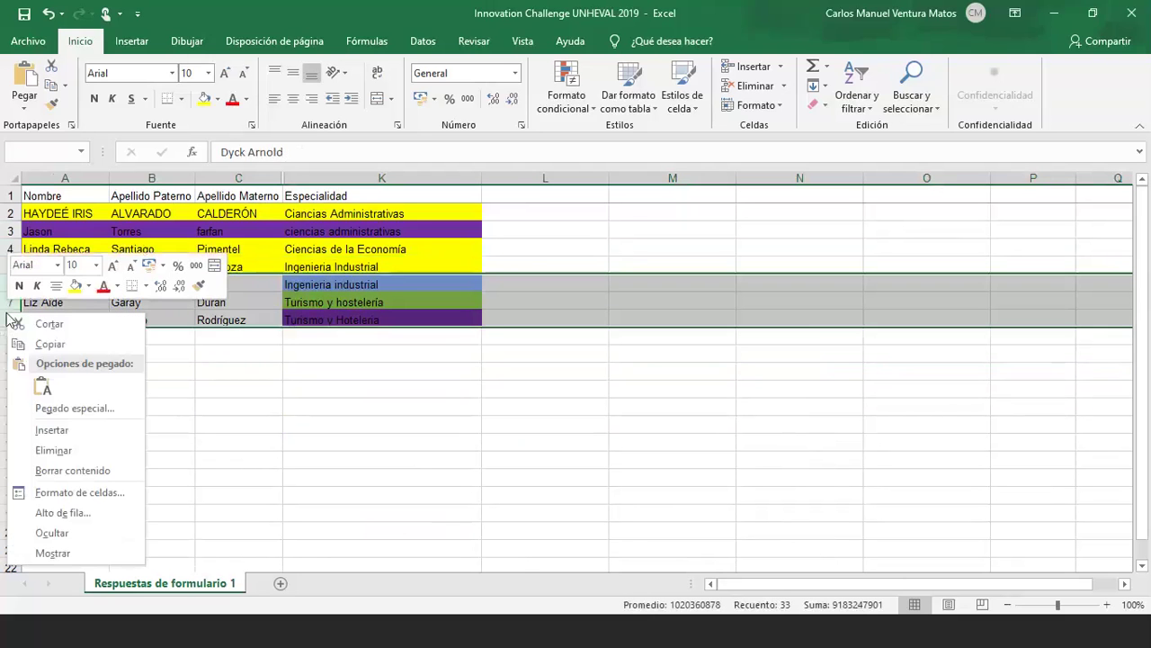
{"action": "left_click", "coordinate": [54, 450]}
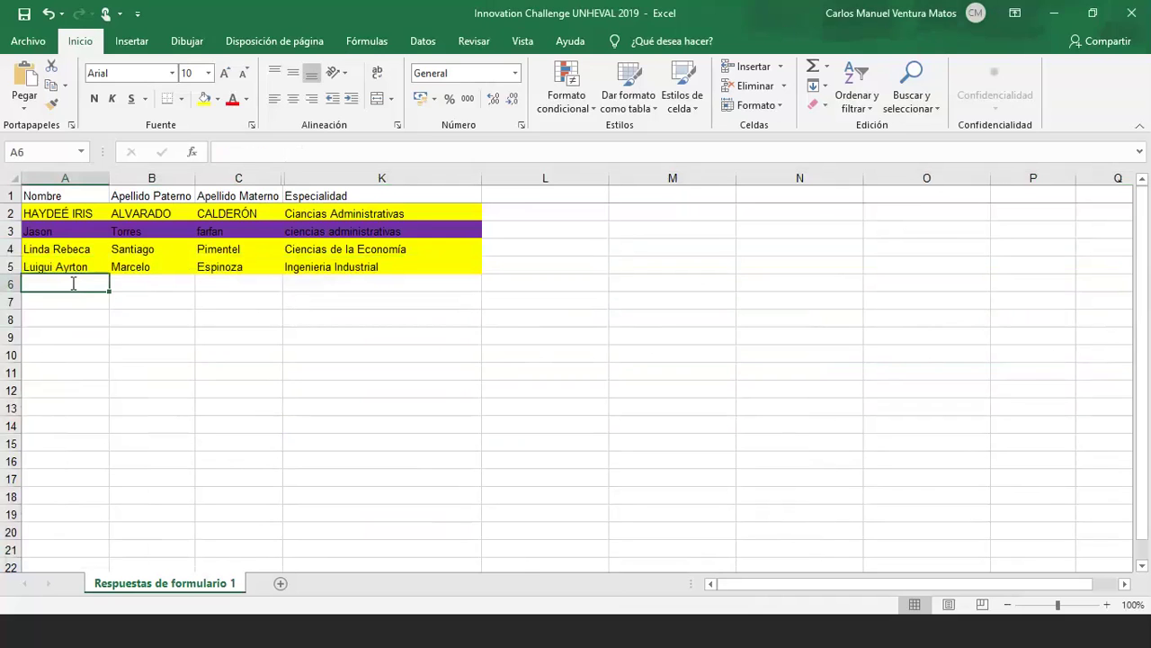
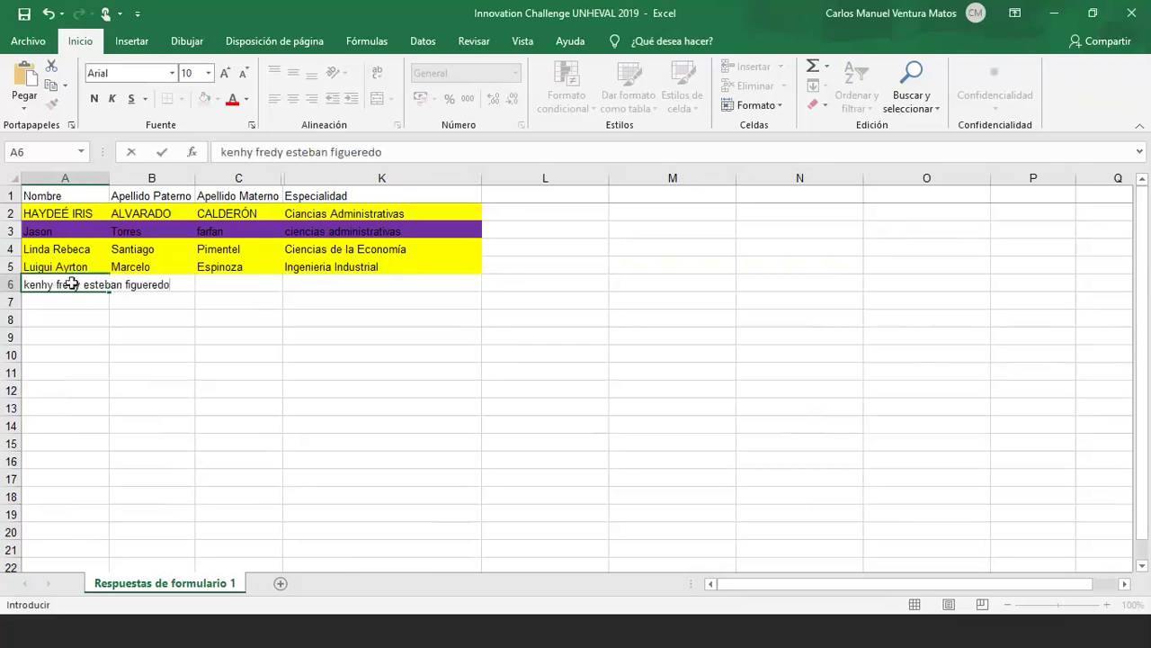
Enter the new participant's full name in lowercase in cell A6.
{"action": "key", "text": "ctrl+Return"}
{"action": "key", "text": "Return"}
{"action": "left_click", "coordinate": [71, 284]}
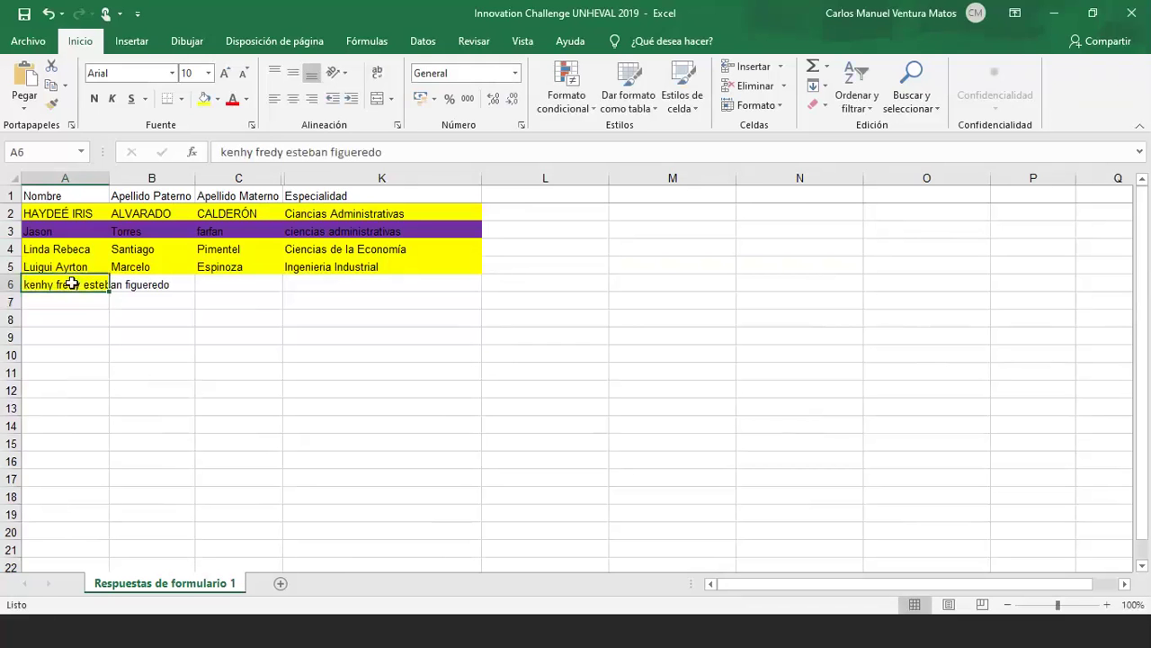
Capitalize the first letter of each of the four names in A6.
{"action": "left_click", "coordinate": [227, 153]}
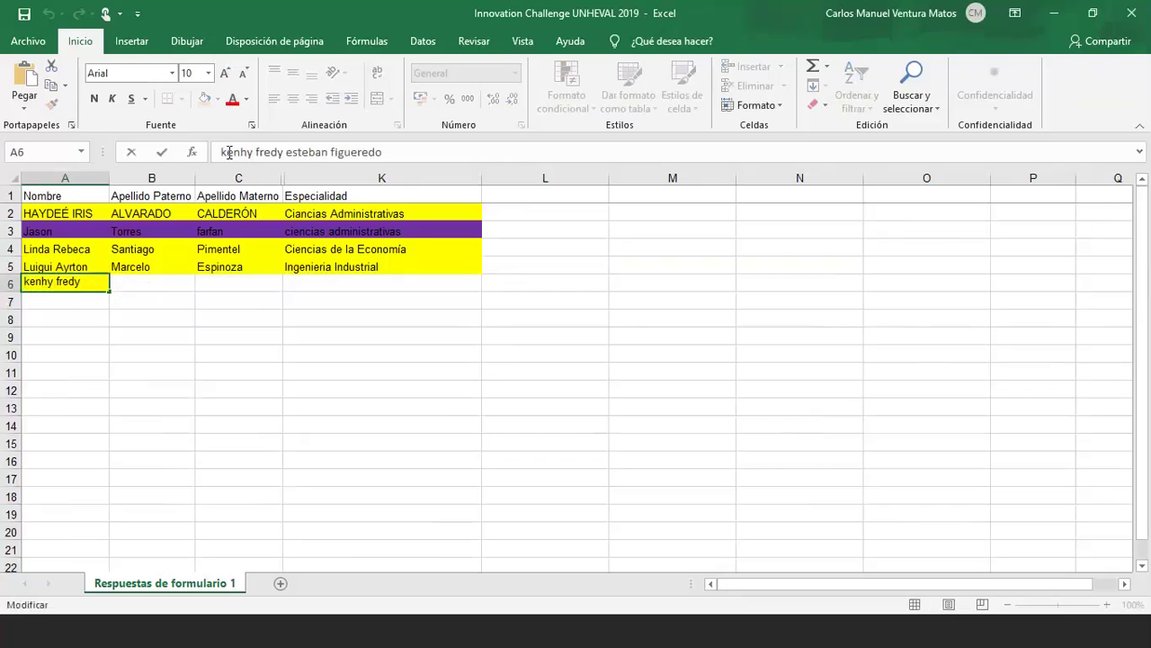
{"action": "key", "text": "BackSpace"}
{"action": "type", "text": "K"}
{"action": "key", "text": "Right"}
{"action": "key", "text": "Right"}
{"action": "key", "text": "Right"}
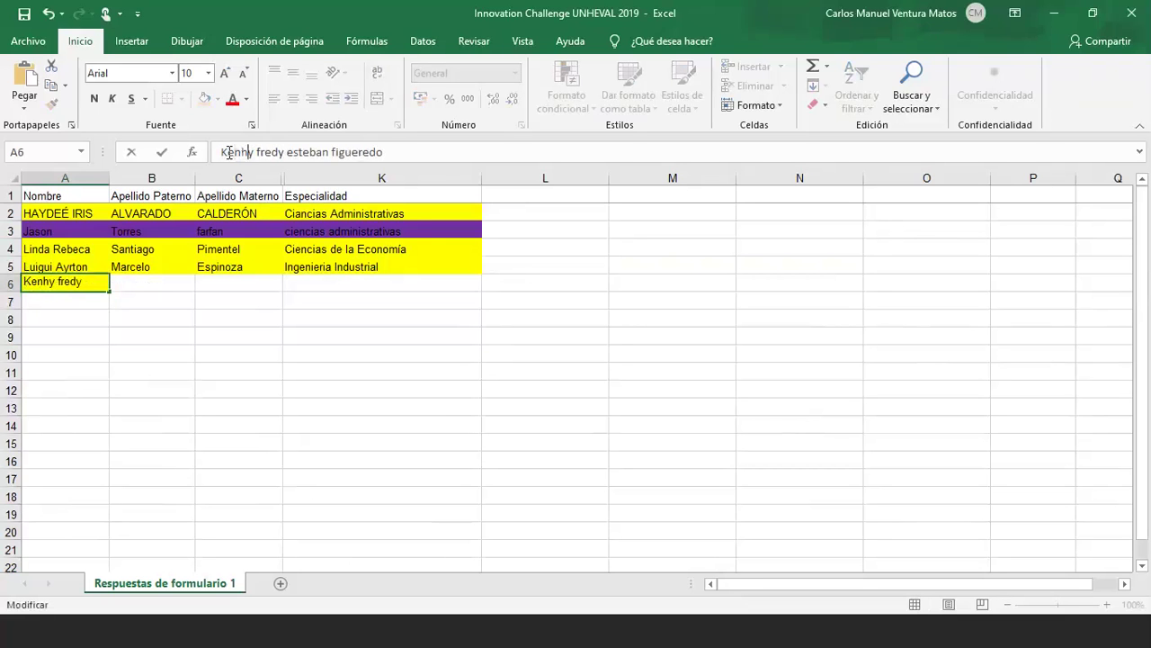
{"action": "key", "text": "Right"}
{"action": "key", "text": "Right"}
{"action": "key", "text": "Delete"}
{"action": "type", "text": "F"}
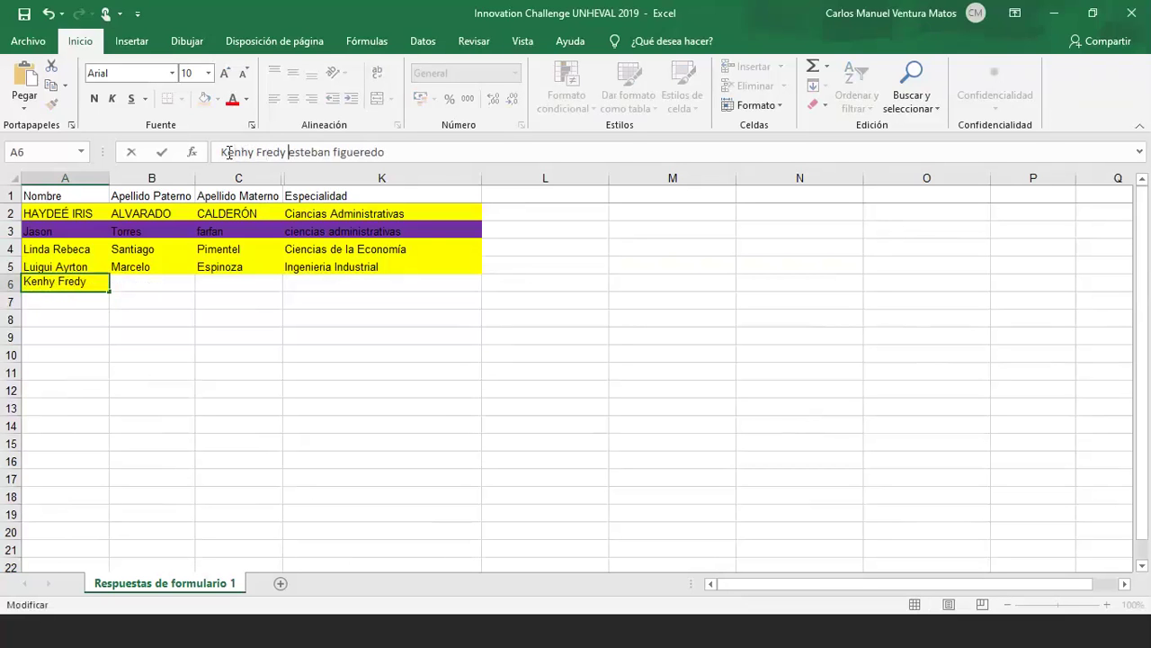
{"action": "key", "text": "Delete"}
{"action": "type", "text": "E"}
{"action": "key", "text": "Right"}
{"action": "key", "text": "Right"}
{"action": "key", "text": "Right"}
{"action": "key", "text": "Right"}
{"action": "key", "text": "Right"}
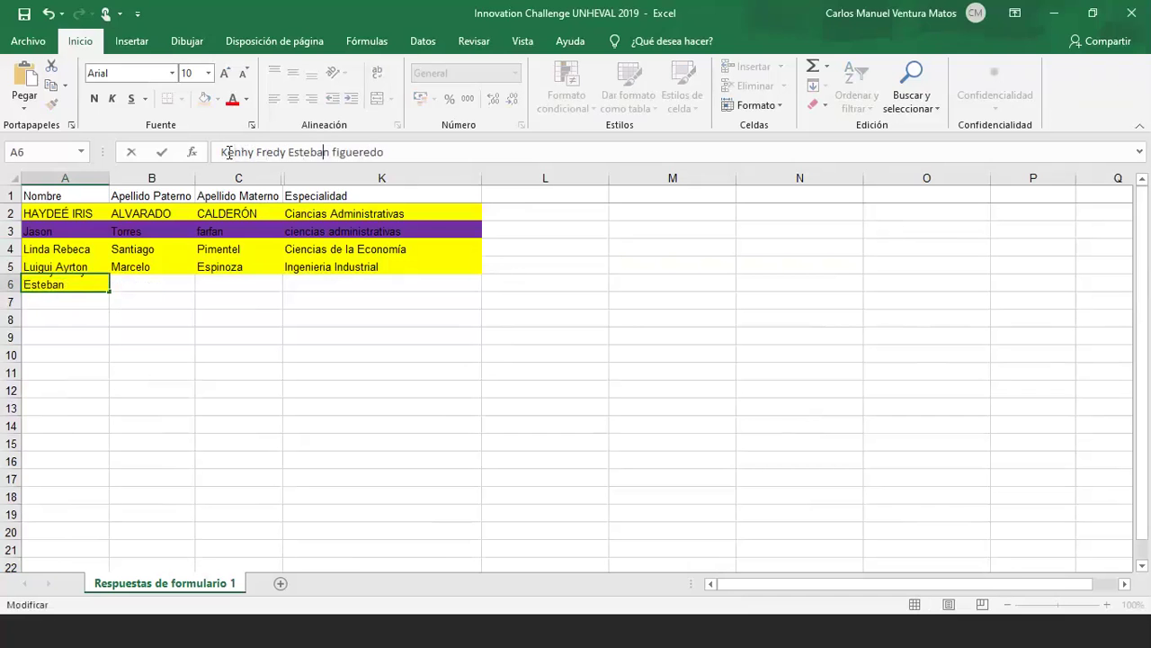
{"action": "key", "text": "Right"}
{"action": "key", "text": "Right"}
{"action": "key", "text": "Delete"}
{"action": "type", "text": "F"}
{"action": "key", "text": "Return"}
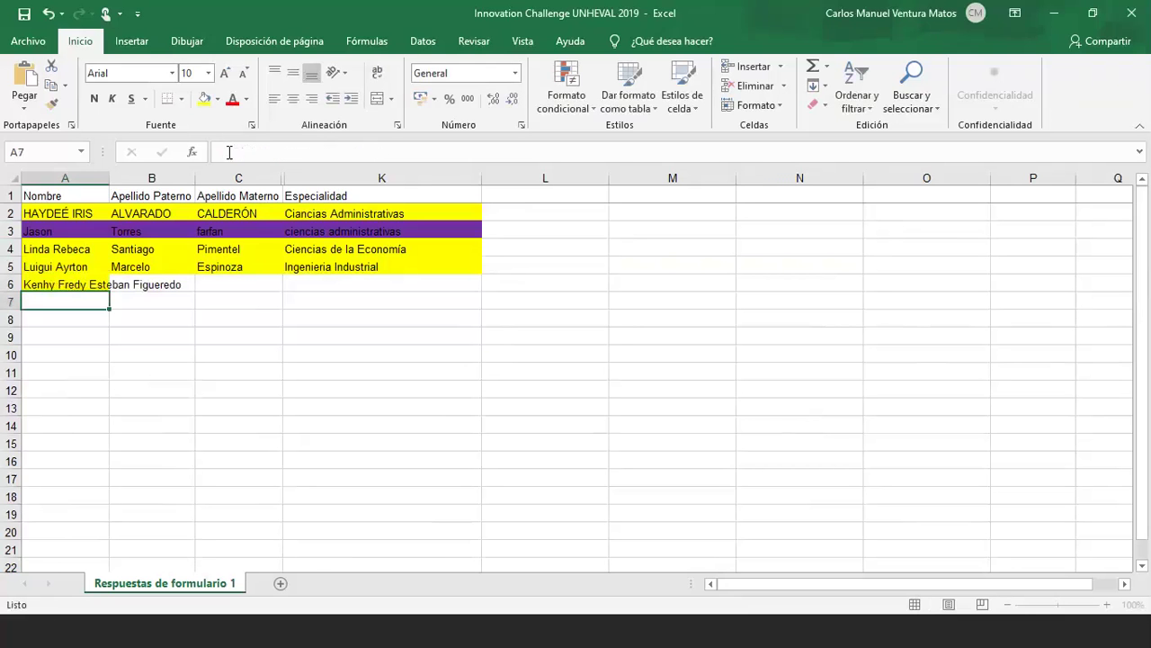
{"action": "key", "text": "Up"}
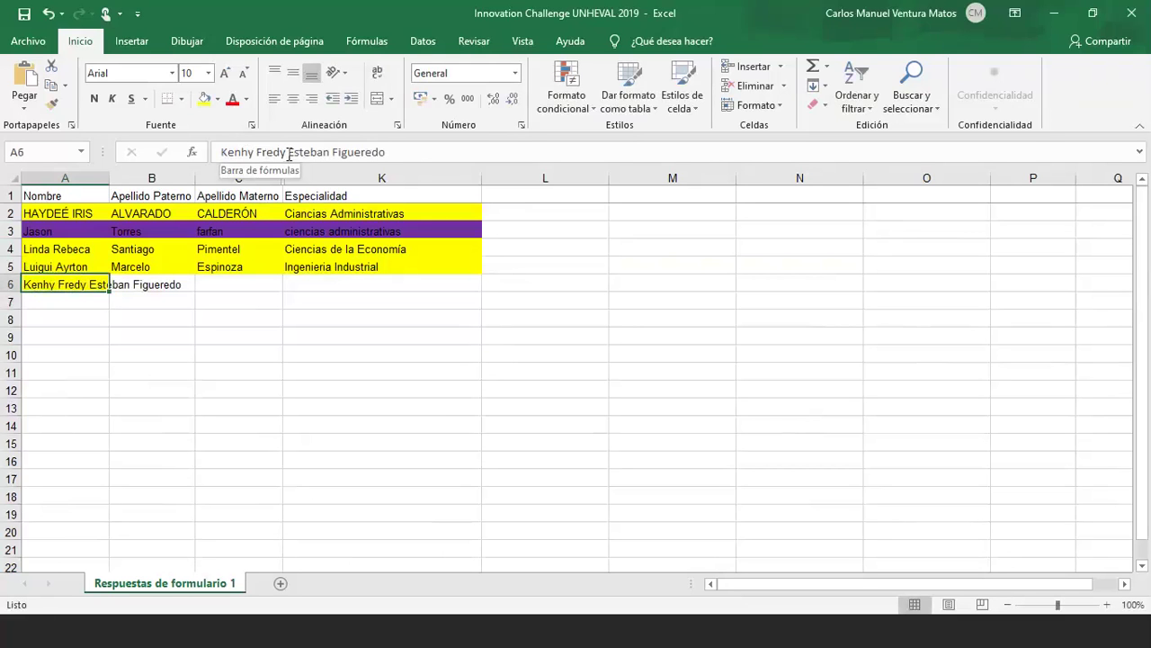
Move both surnames out of A6 into B6, leaving only the first names in A6.
{"action": "left_click_drag", "start_coordinate": [288, 154], "coordinate": [427, 151]}
{"action": "key", "text": "BackSpace"}
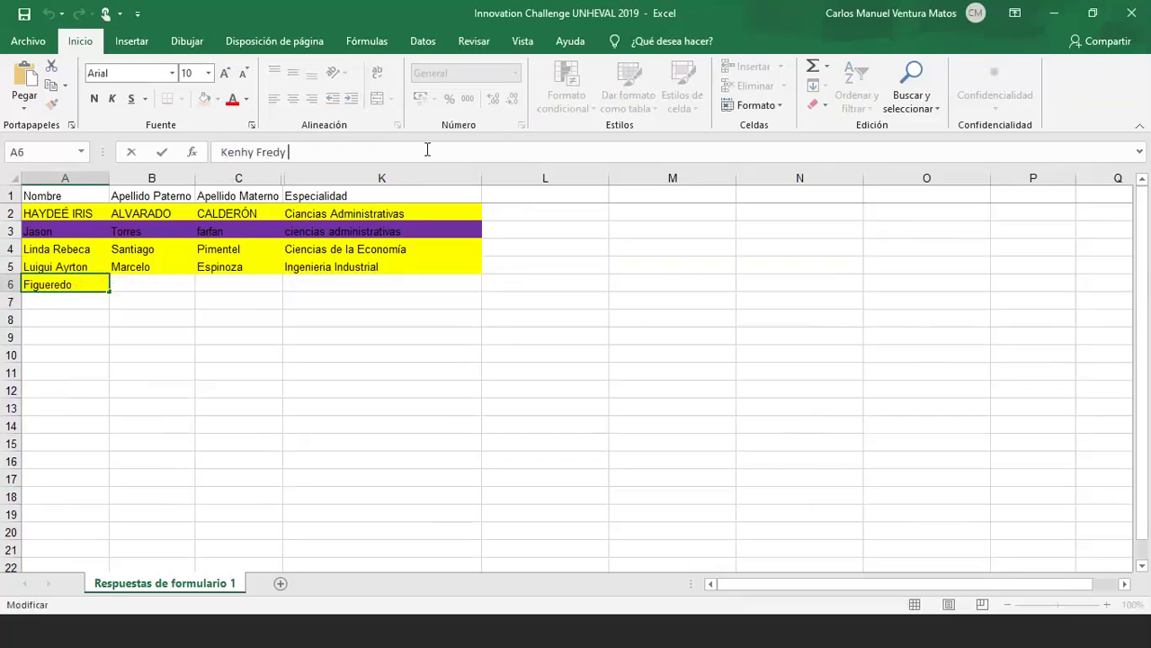
{"action": "key", "text": "BackSpace"}
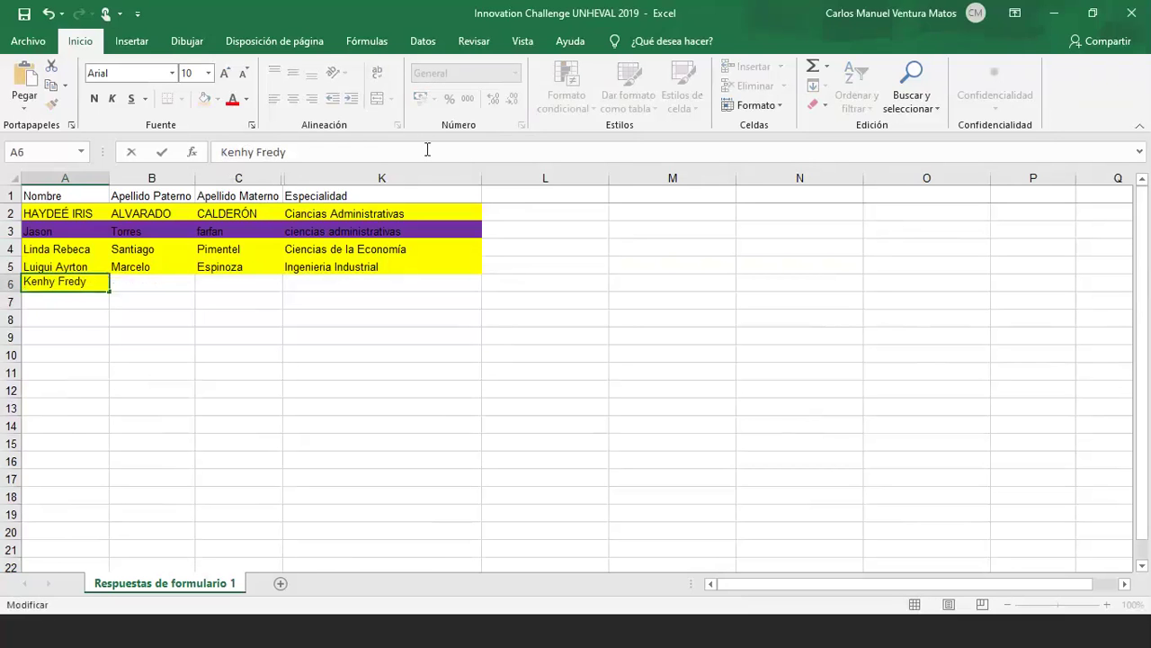
{"action": "key", "text": "Return"}
{"action": "key", "text": "Up"}
{"action": "key", "text": "Right"}
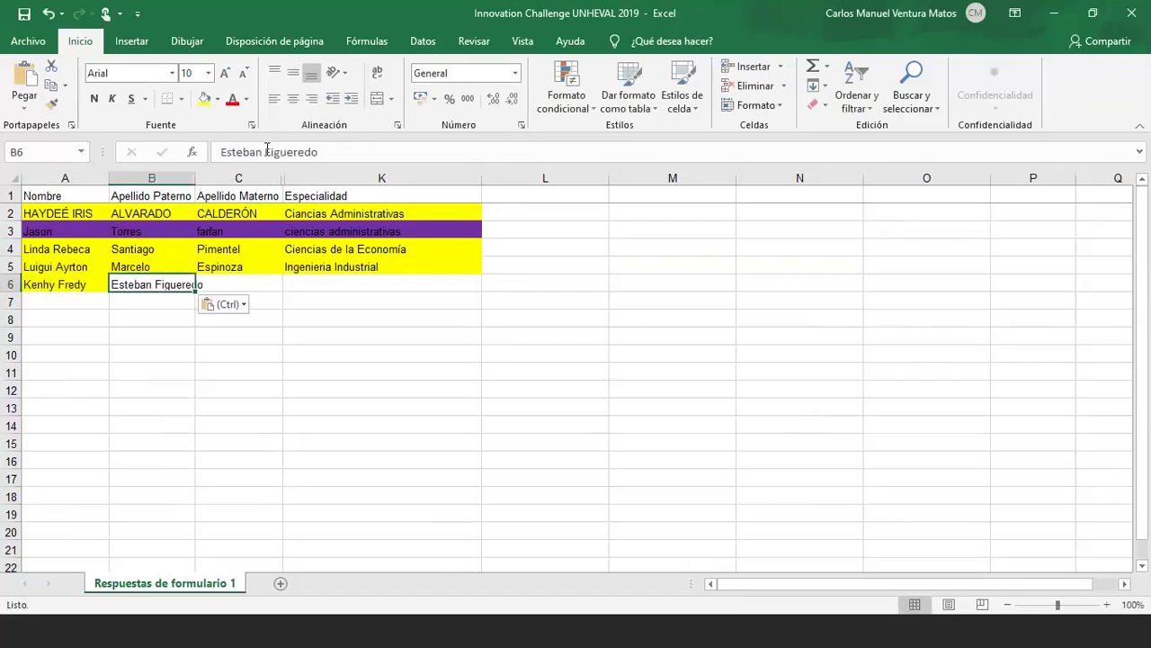
Cut the maternal surname from B6 and paste it into C6.
{"action": "left_click_drag", "start_coordinate": [267, 151], "coordinate": [398, 154]}
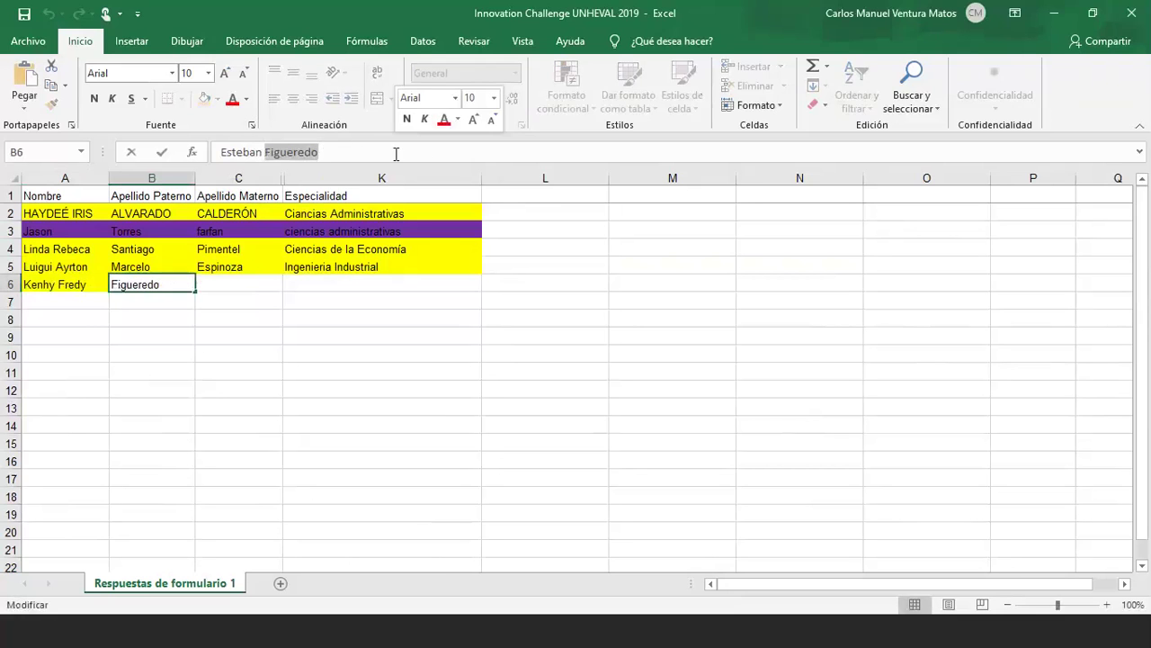
{"action": "key", "text": "ctrl+x"}
{"action": "key", "text": "Tab"}
{"action": "key", "text": "ctrl+v"}
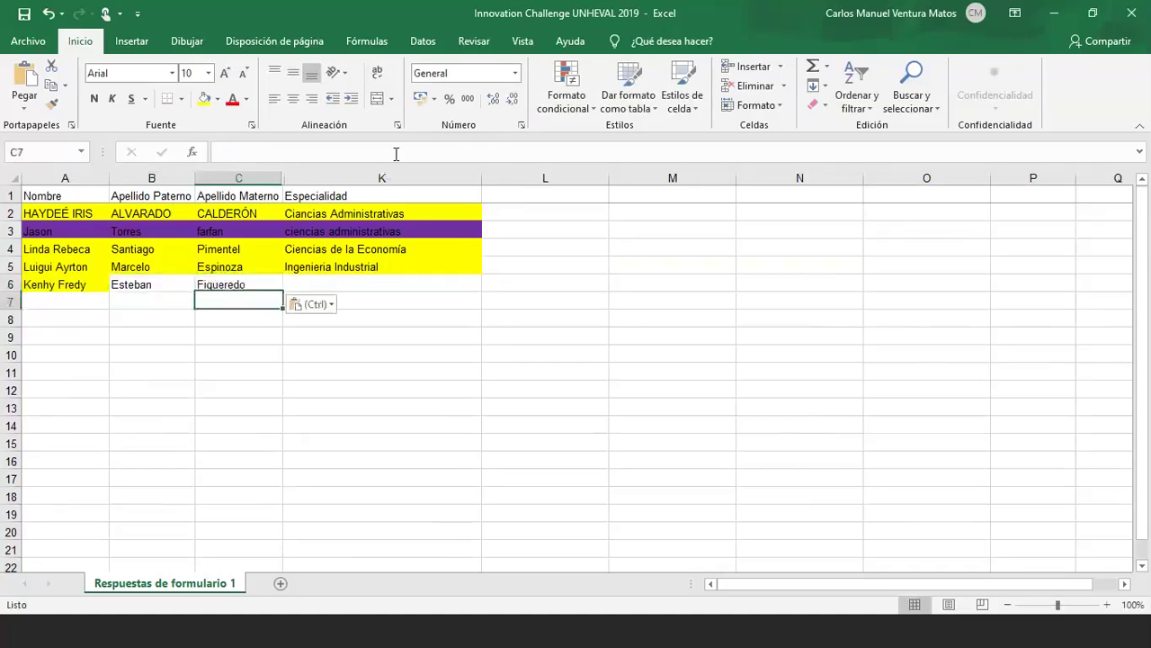
{"action": "key", "text": "Tab"}
Enter Contabilidad as the specialty in K6, correcting the capitalization.
{"action": "type", "text": "CON"}
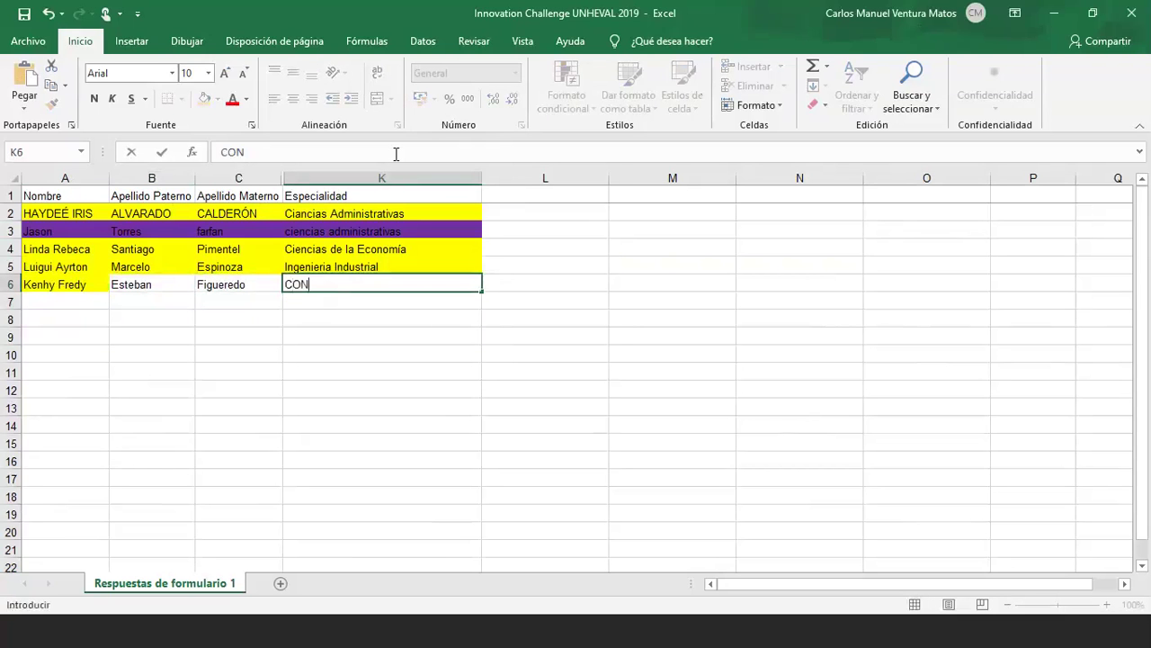
{"action": "key", "text": "BackSpace"}
{"action": "key", "text": "BackSpace"}
{"action": "type", "text": "ontabilidad"}
{"action": "key", "text": "Return"}
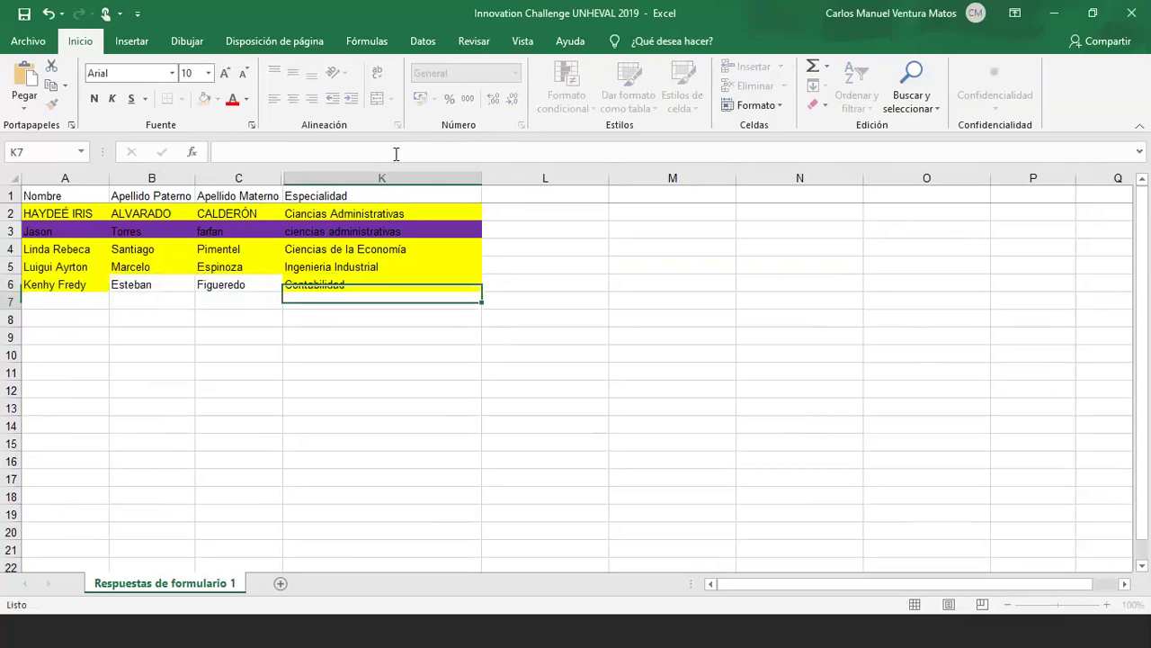
{"action": "key", "text": "Up"}
{"action": "key", "text": "Left"}
{"action": "key", "text": "Left"}
{"action": "key", "text": "Up"}
{"action": "key", "text": "Up"}
{"action": "key", "text": "Up"}
{"action": "key", "text": "Up"}
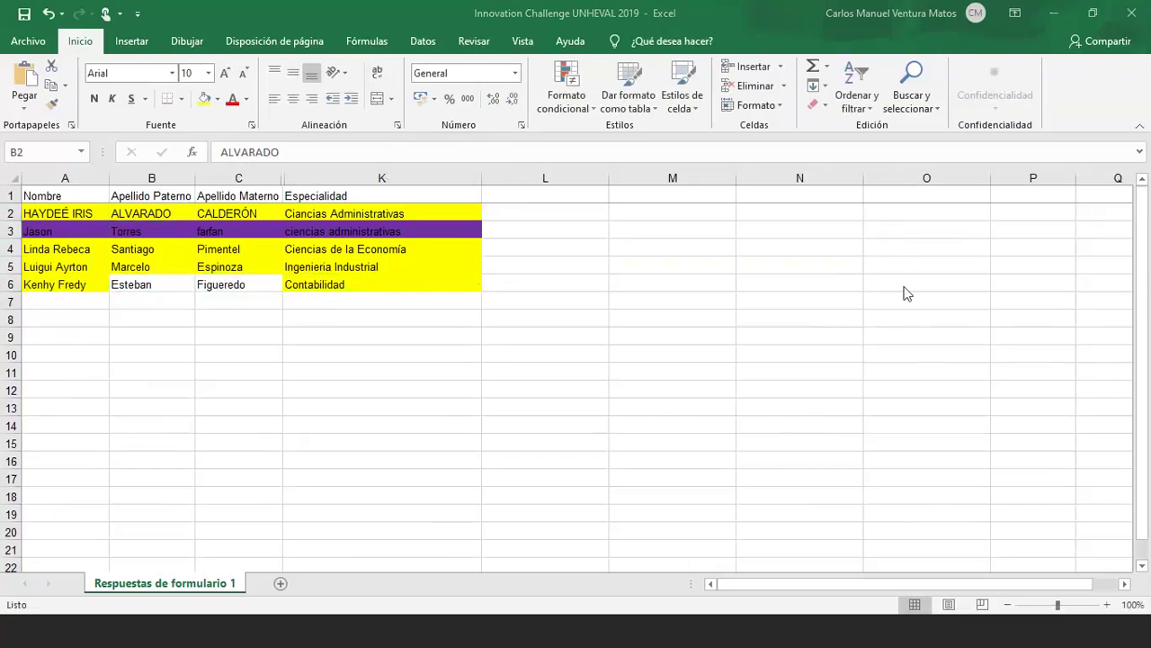
Enter the new participant's first names in A7 and paternal surname in B7.
{"action": "left_click", "coordinate": [57, 303]}
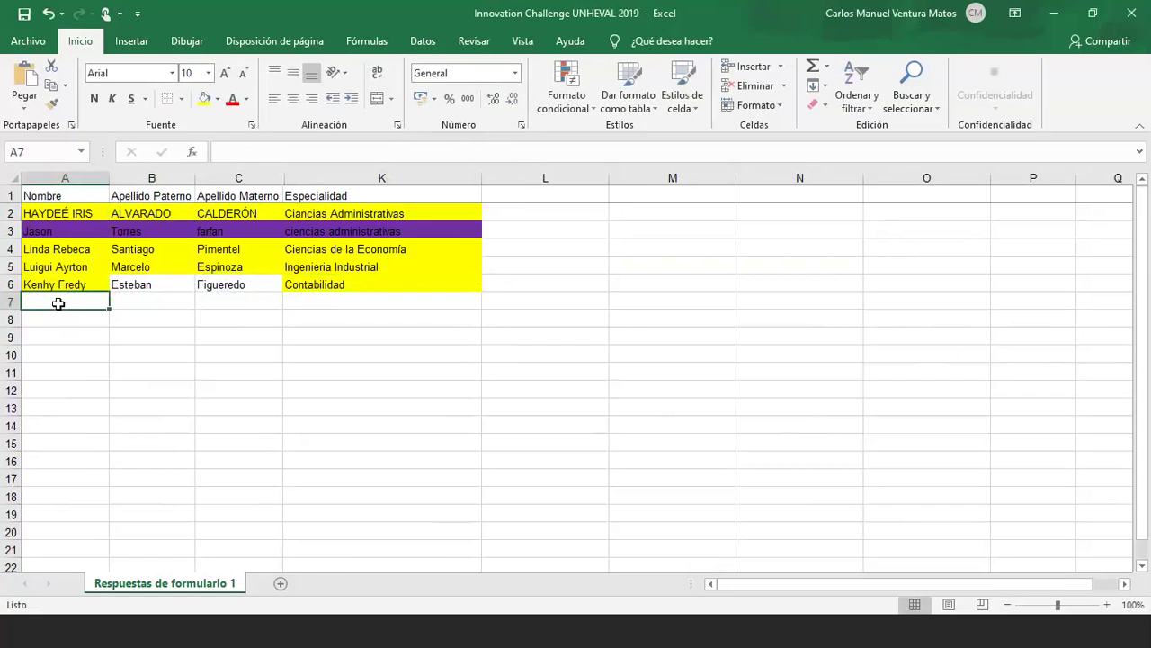
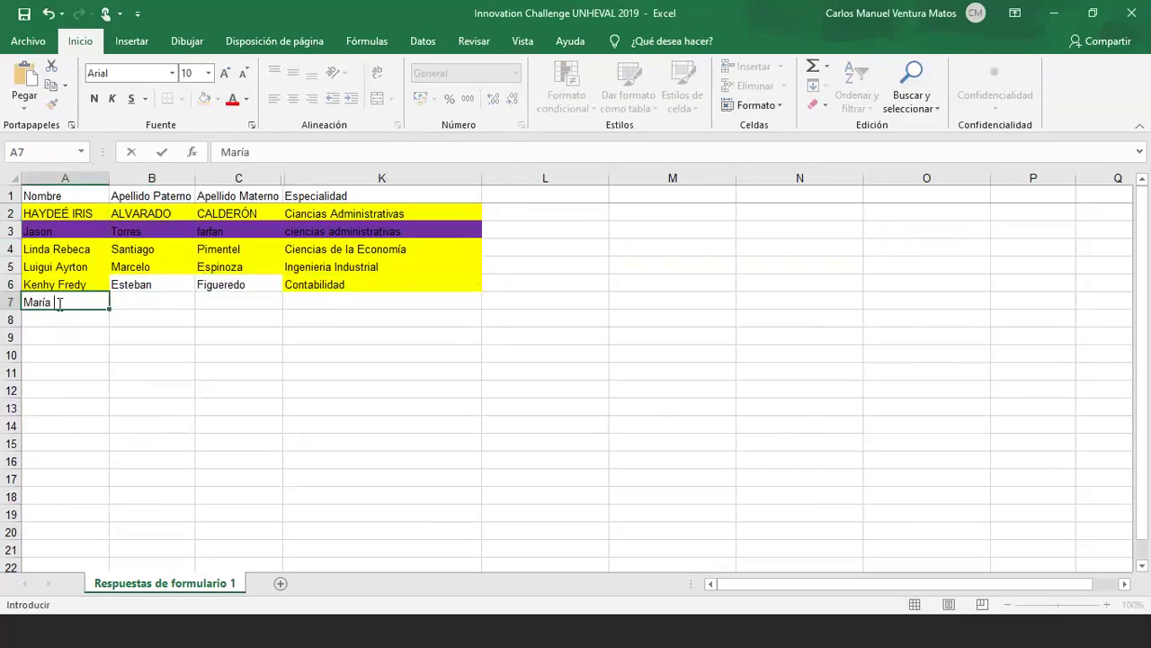
{"action": "key", "text": "ctrl+Return"}
{"action": "key", "text": "Tab"}
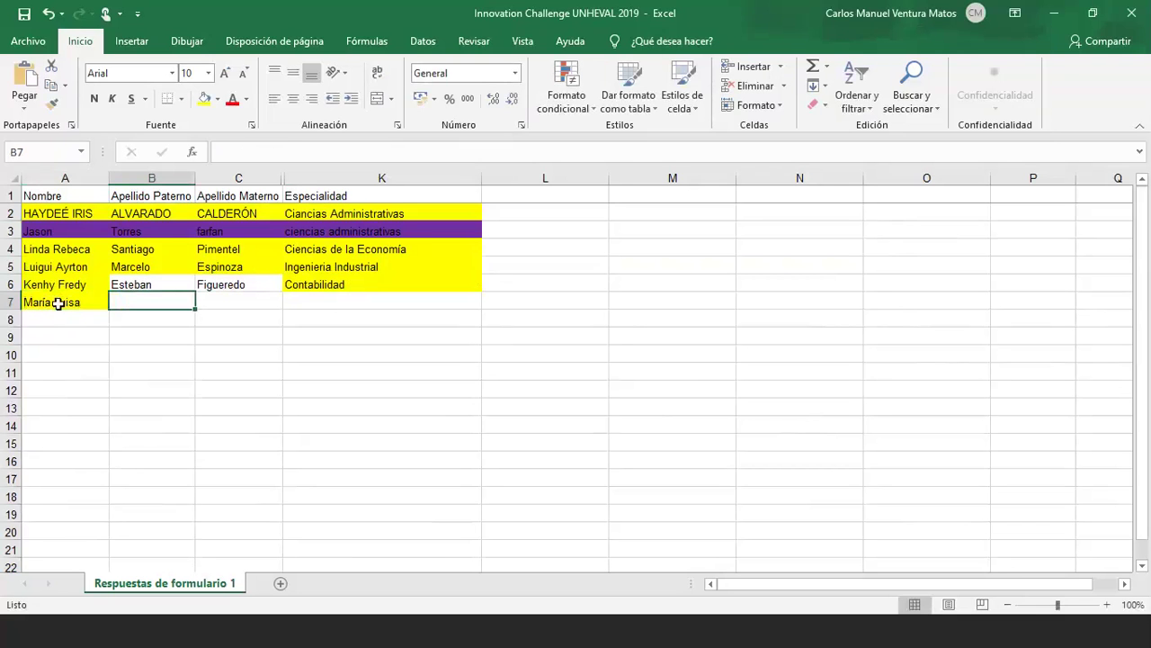
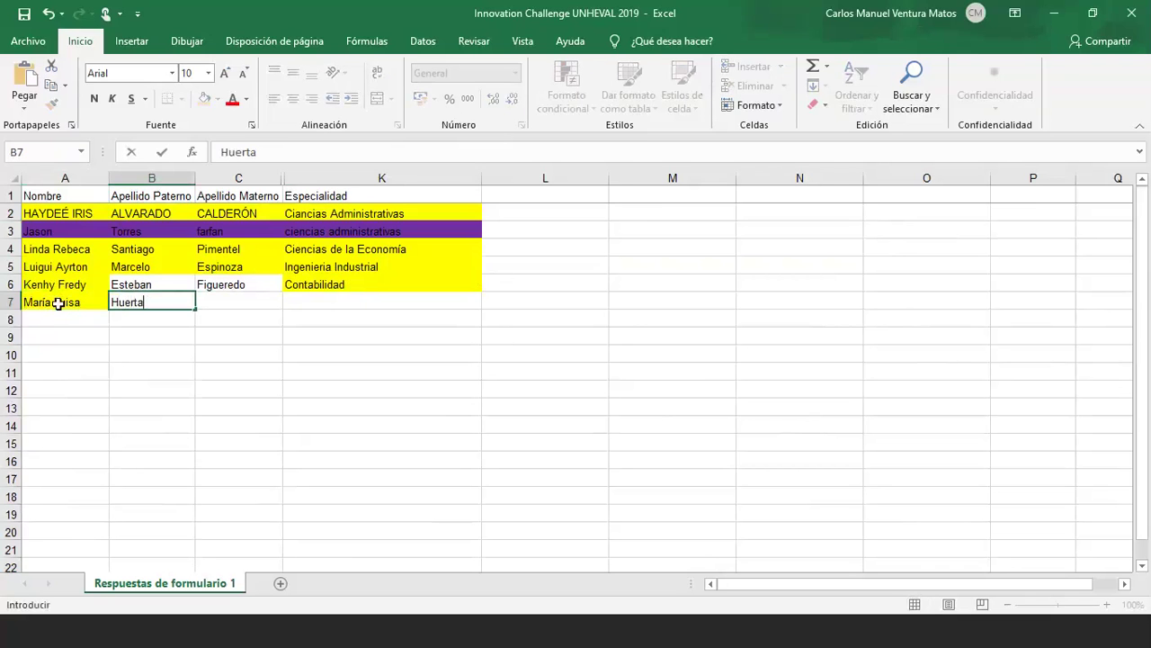
{"action": "key", "text": "ctrl+Return"}
{"action": "key", "text": "Tab"}
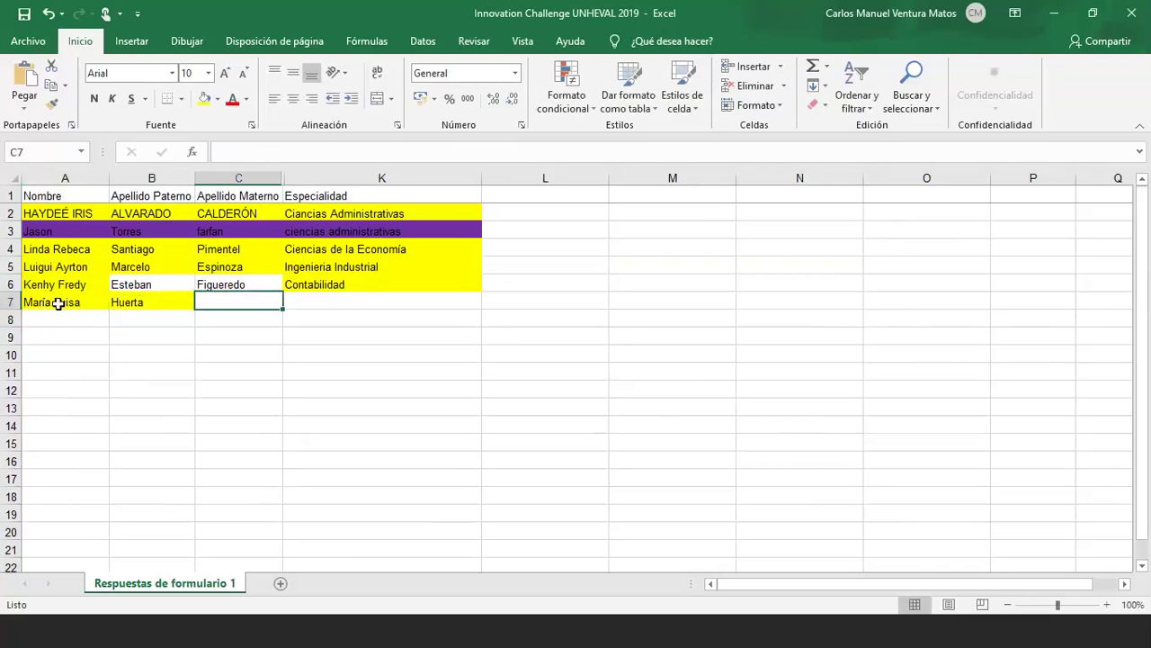
Type the maternal surname into C7, fixing the typos along the way.
{"action": "type", "text": "IEA"}
{"action": "key", "text": "BackSpace"}
{"action": "key", "text": "BackSpace"}
{"action": "key", "text": "BackSpace"}
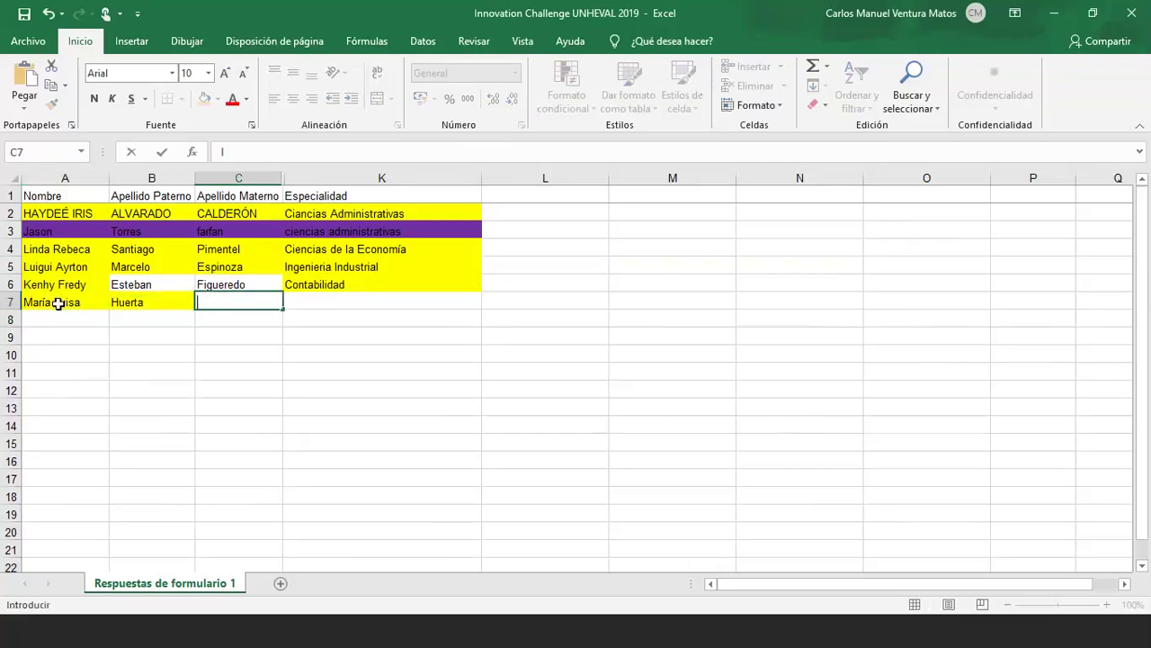
{"action": "type", "text": "Leandro"}
{"action": "key", "text": "Return"}
{"action": "key", "text": "Up"}
{"action": "key", "text": "Right"}
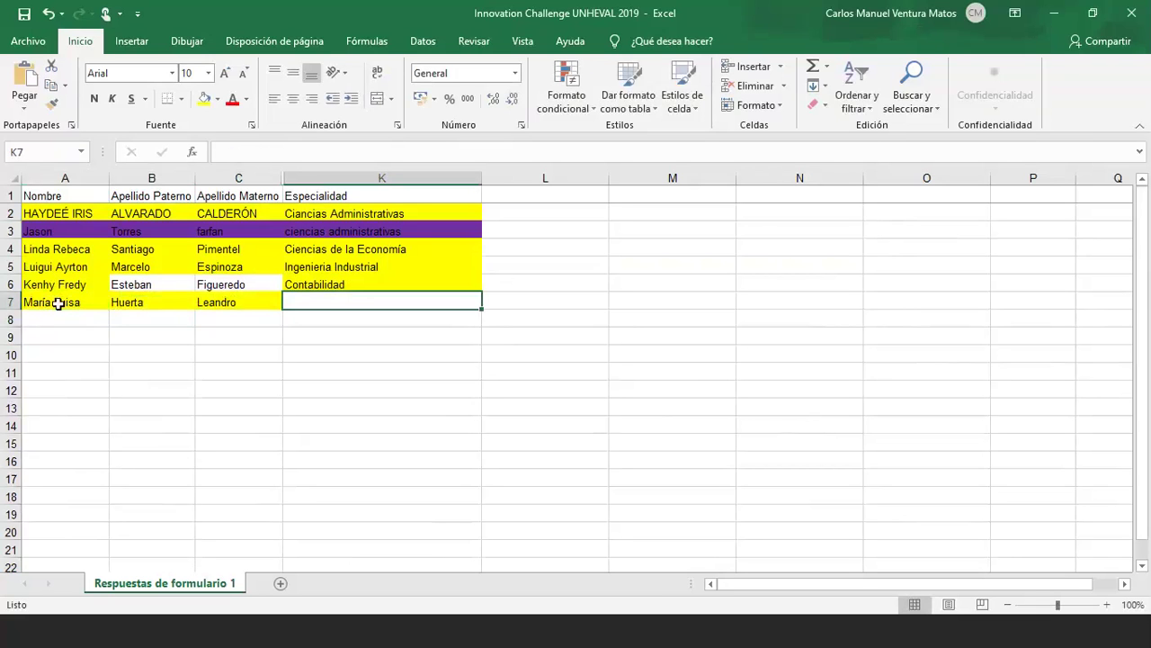
{"action": "key", "text": "Down"}
{"action": "key", "text": "Left"}
{"action": "key", "text": "Left"}
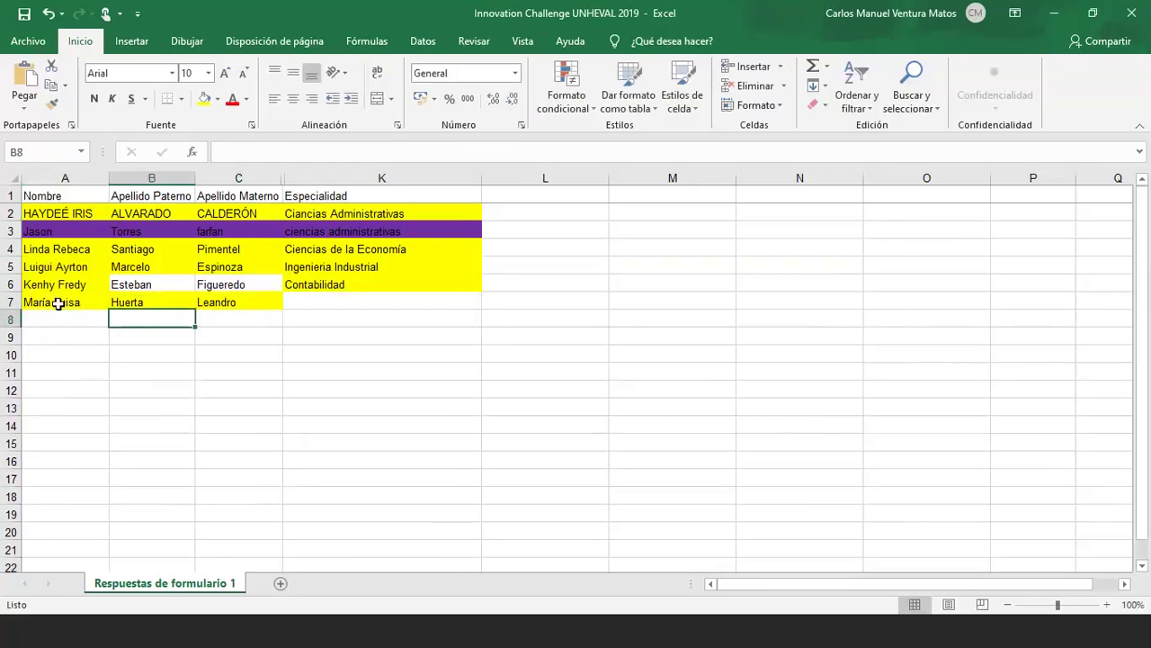
{"action": "key", "text": "Up"}
{"action": "key", "text": "Up"}
{"action": "key", "text": "Up"}
{"action": "key", "text": "Up"}
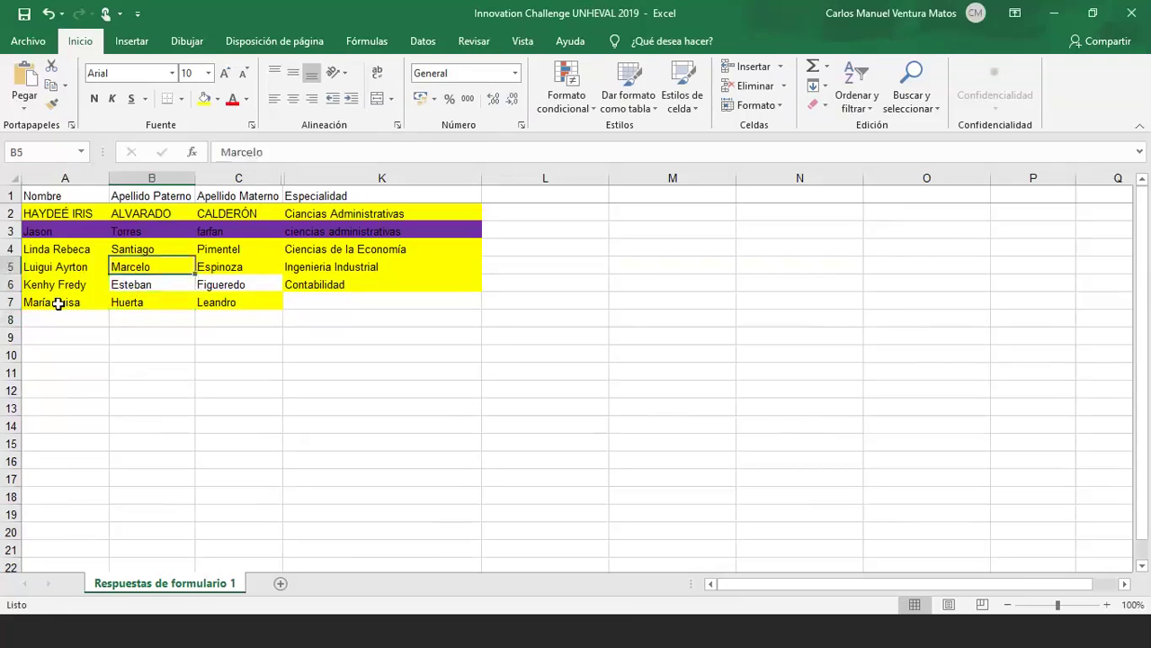
{"action": "key", "text": "Up"}
{"action": "key", "text": "Up"}
{"action": "key", "text": "Down"}
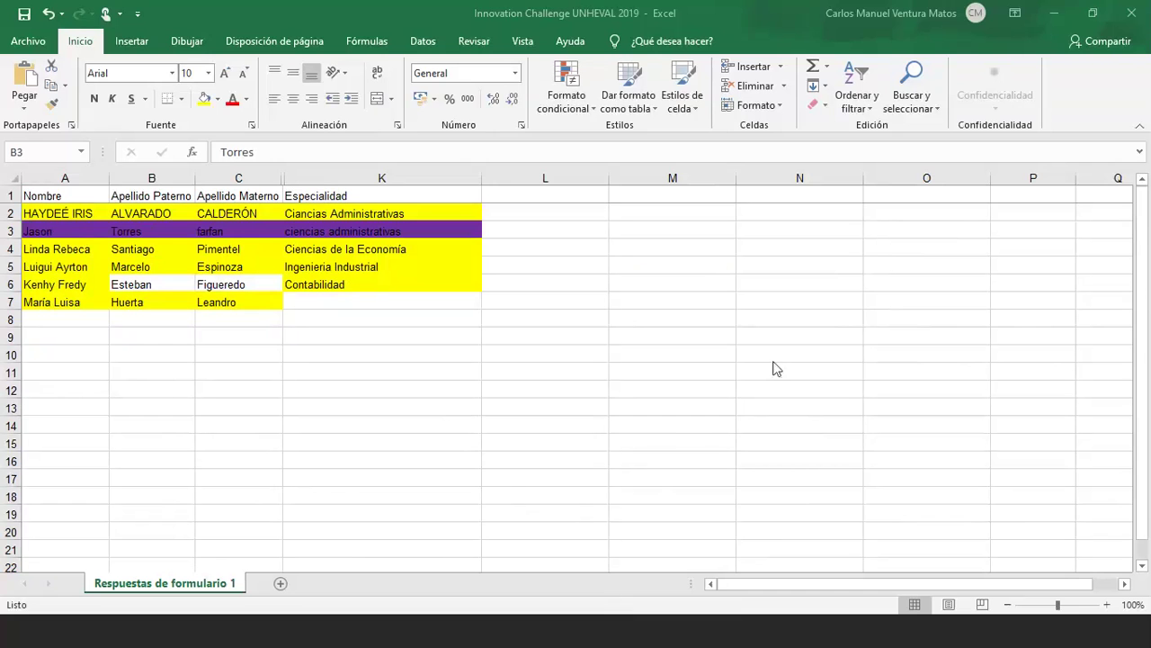
Delete row 7 with Eliminar, then select the paternal surnames in B2:B4.
{"action": "left_click", "coordinate": [11, 302]}
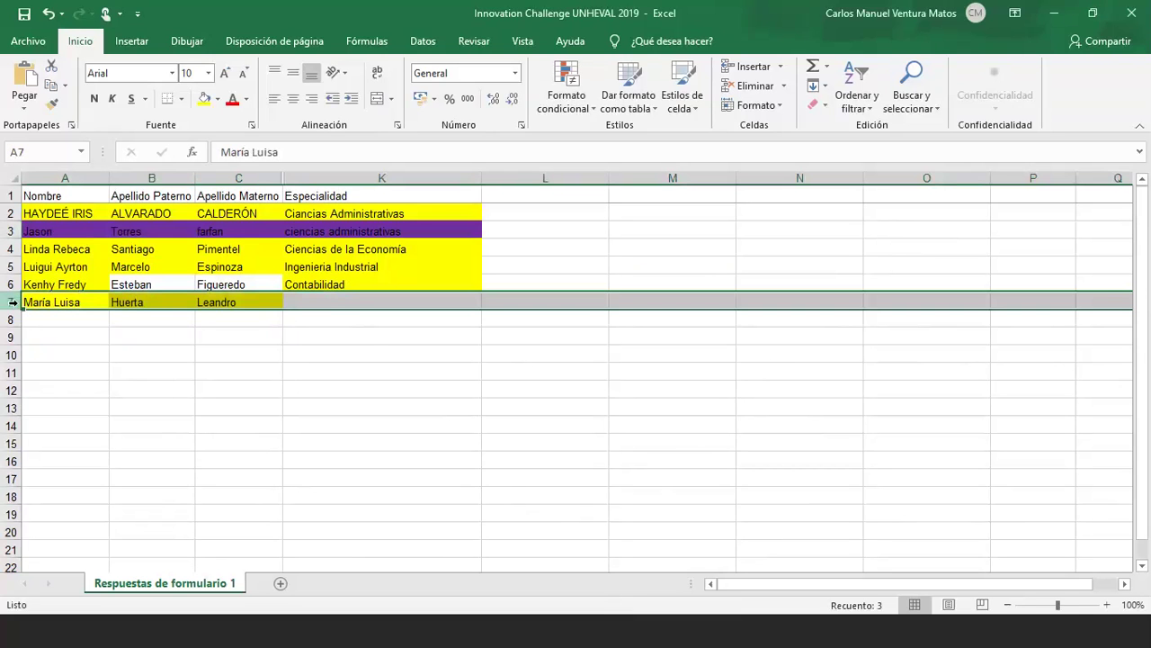
{"action": "right_click", "coordinate": [11, 302]}
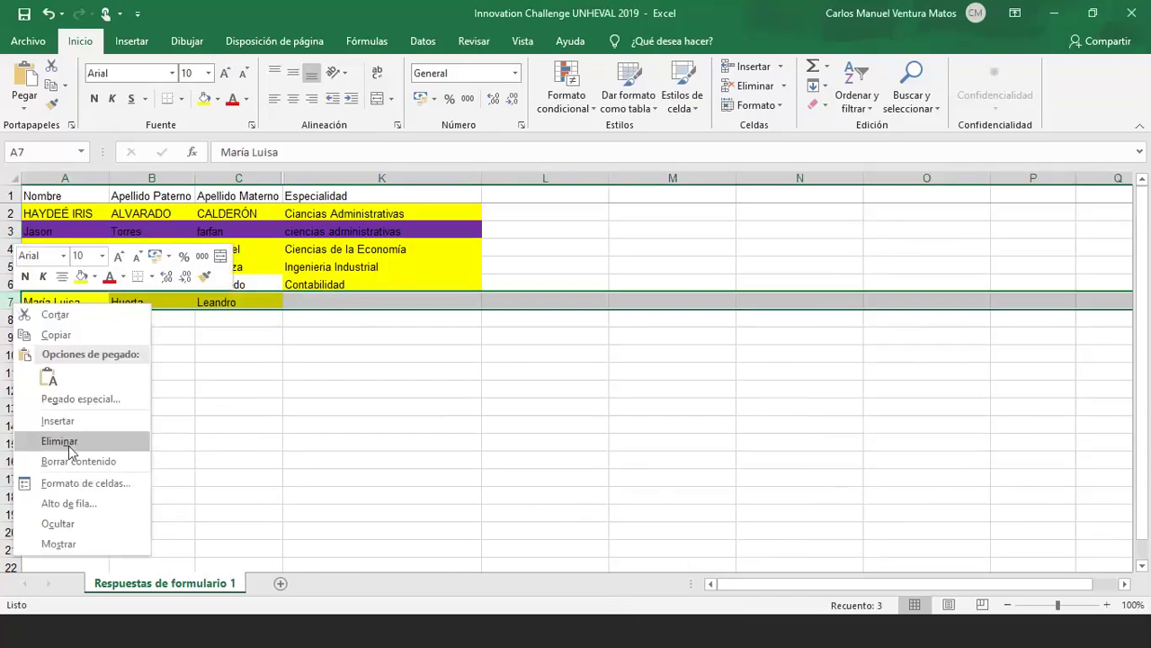
{"action": "left_click", "coordinate": [59, 441]}
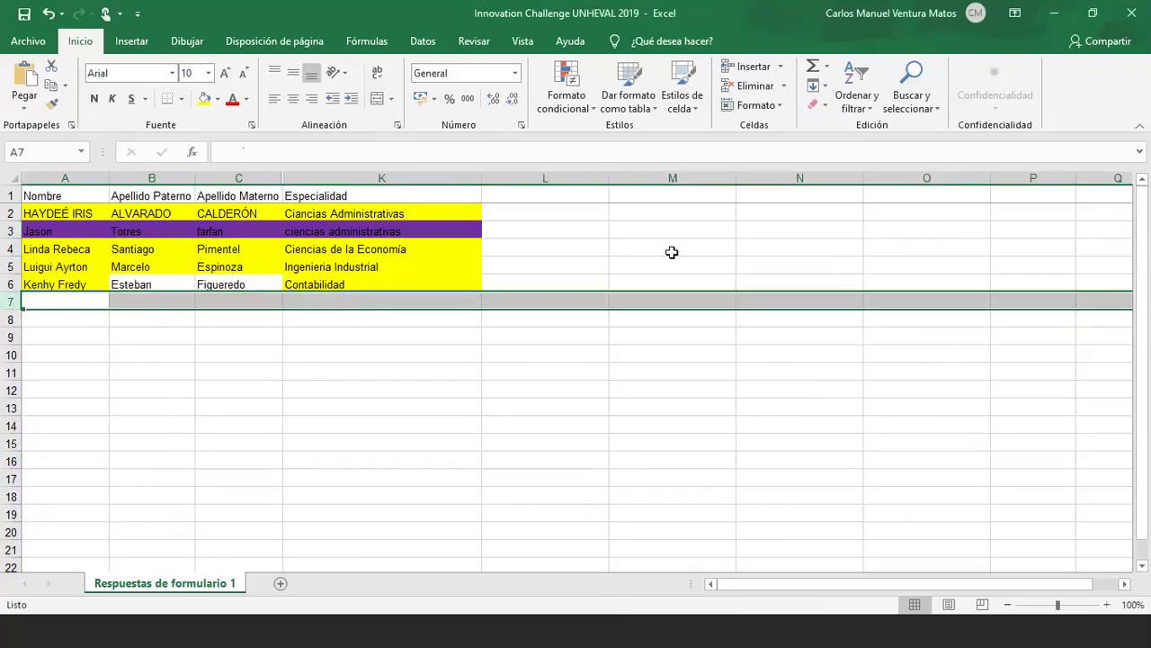
{"action": "left_click_drag", "start_coordinate": [116, 222], "coordinate": [122, 246]}
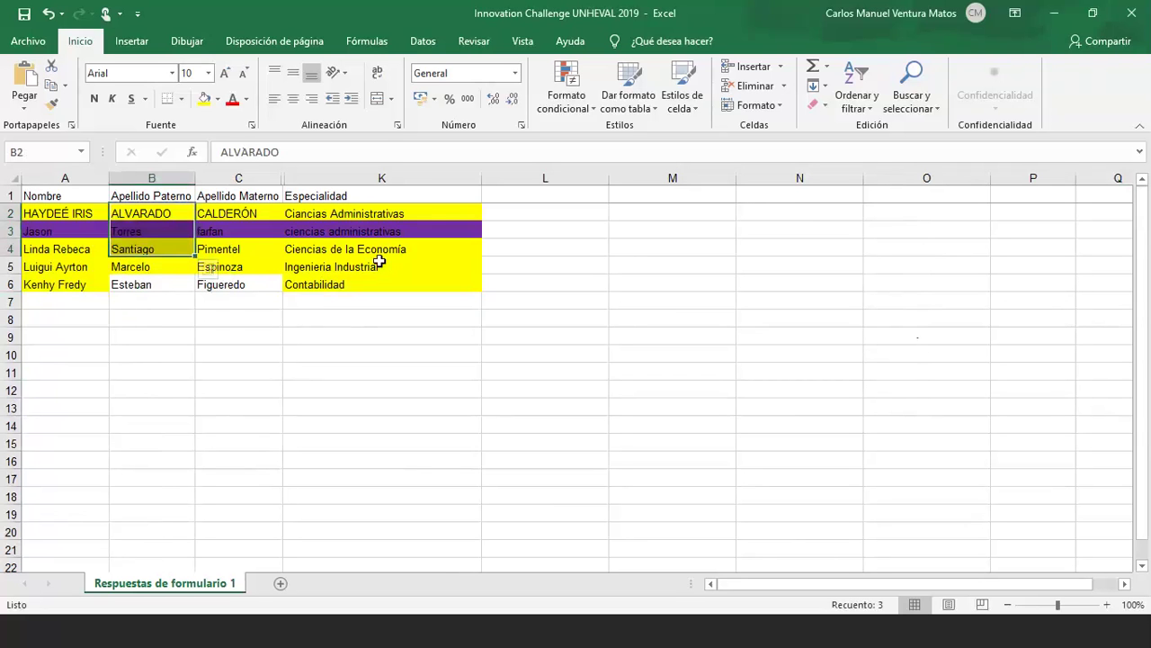
{"action": "left_click", "coordinate": [293, 249]}
{"action": "key", "text": "Down"}
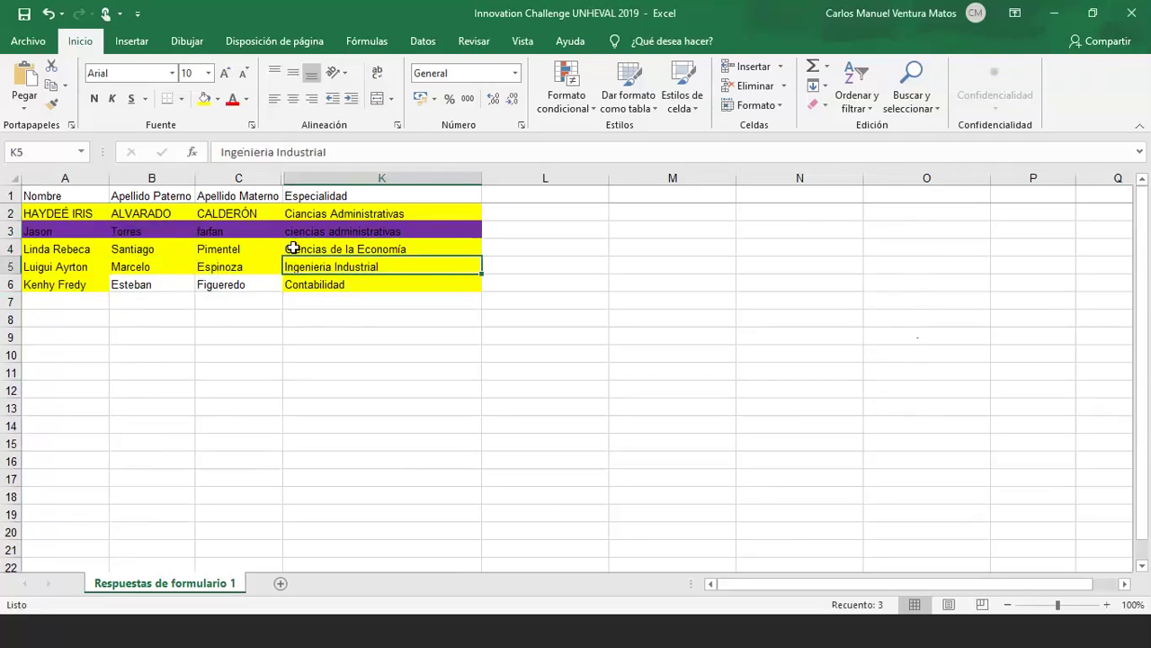
{"action": "key", "text": "Up"}
{"action": "key", "text": "Left"}
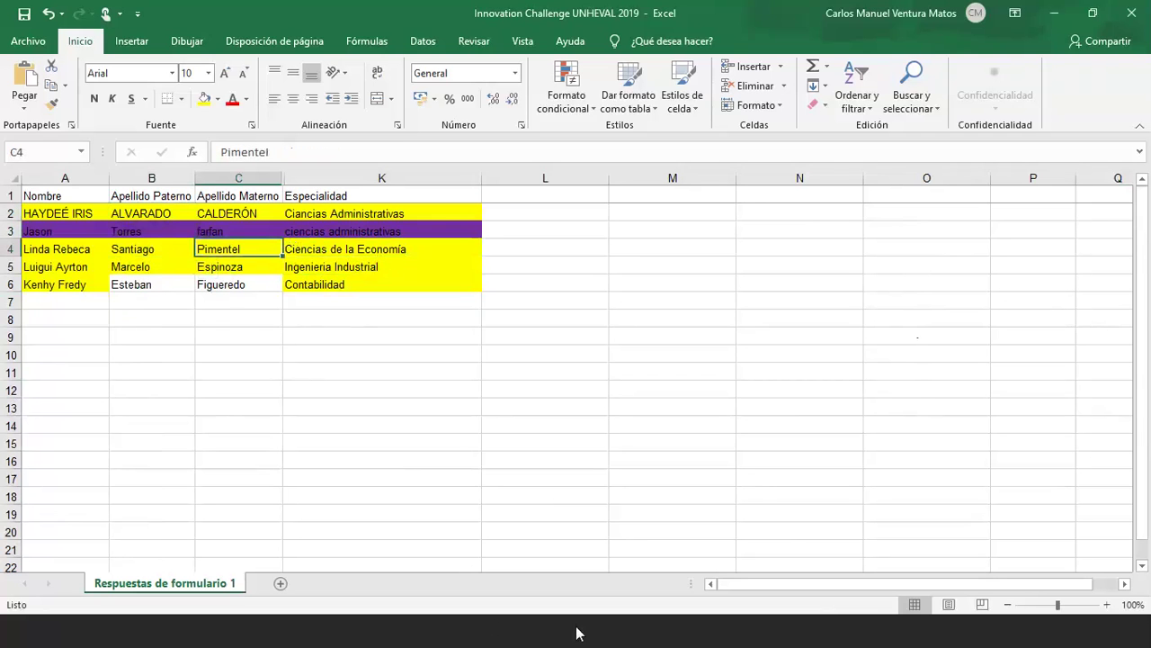
{"action": "left_click", "coordinate": [589, 630]}
Insert a blank row above row 5 and clear all fill from the participant rows.
{"action": "left_click", "coordinate": [11, 266]}
{"action": "right_click", "coordinate": [11, 266]}
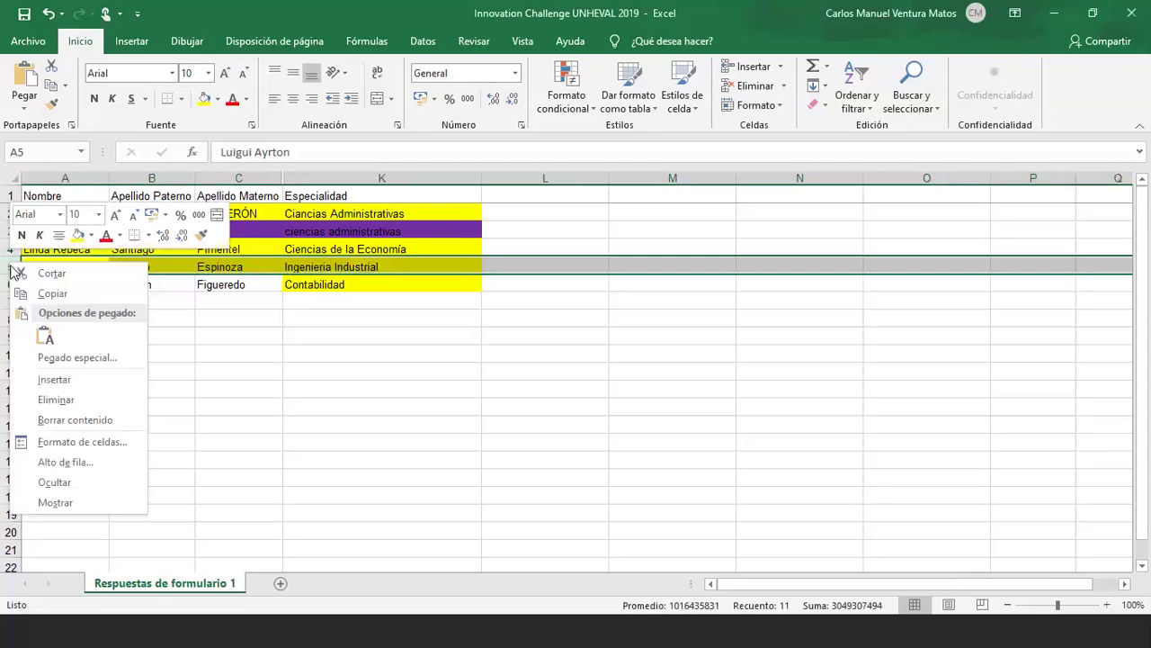
{"action": "left_click", "coordinate": [54, 378]}
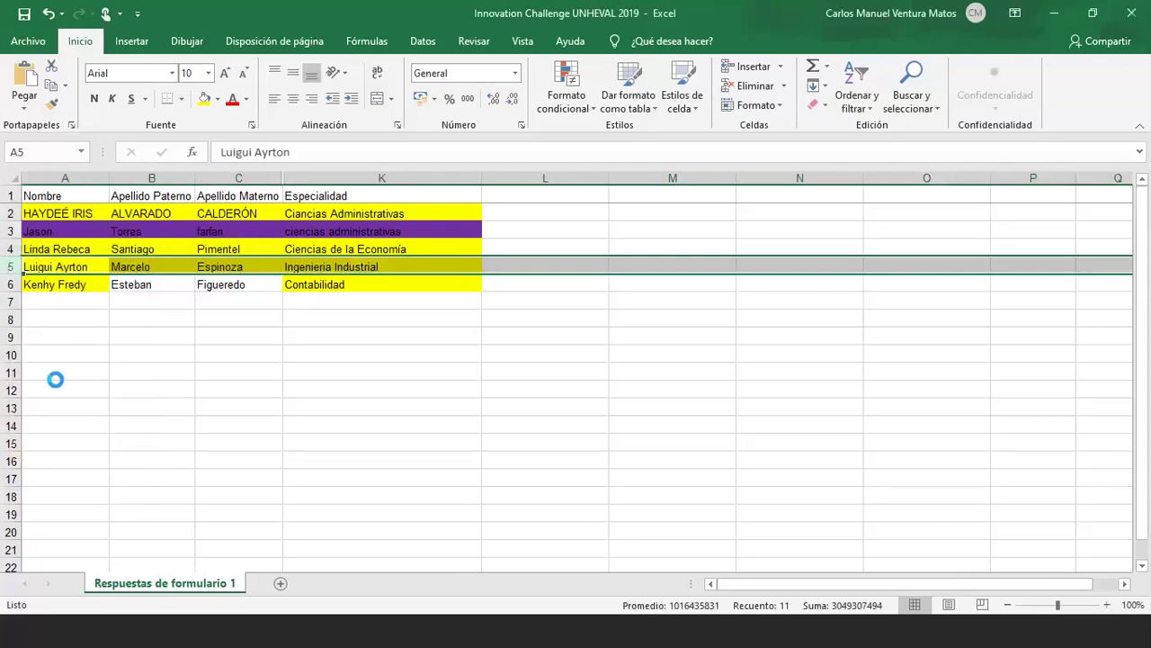
{"action": "left_click", "coordinate": [217, 99]}
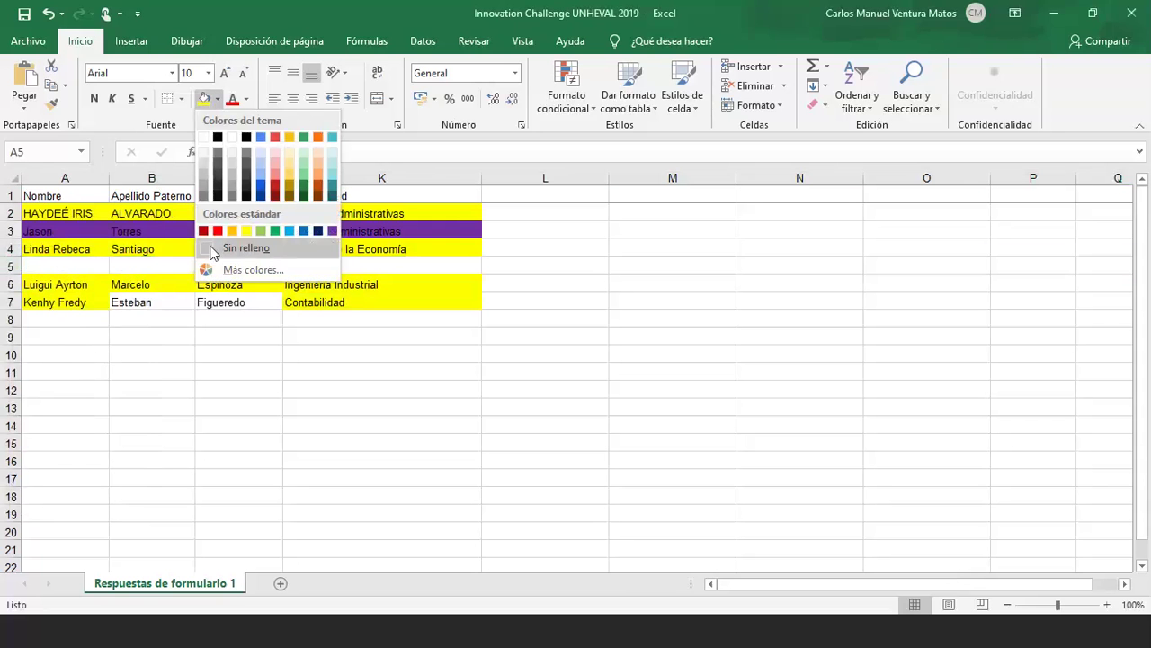
{"action": "left_click", "coordinate": [213, 249]}
{"action": "left_click", "coordinate": [185, 336]}
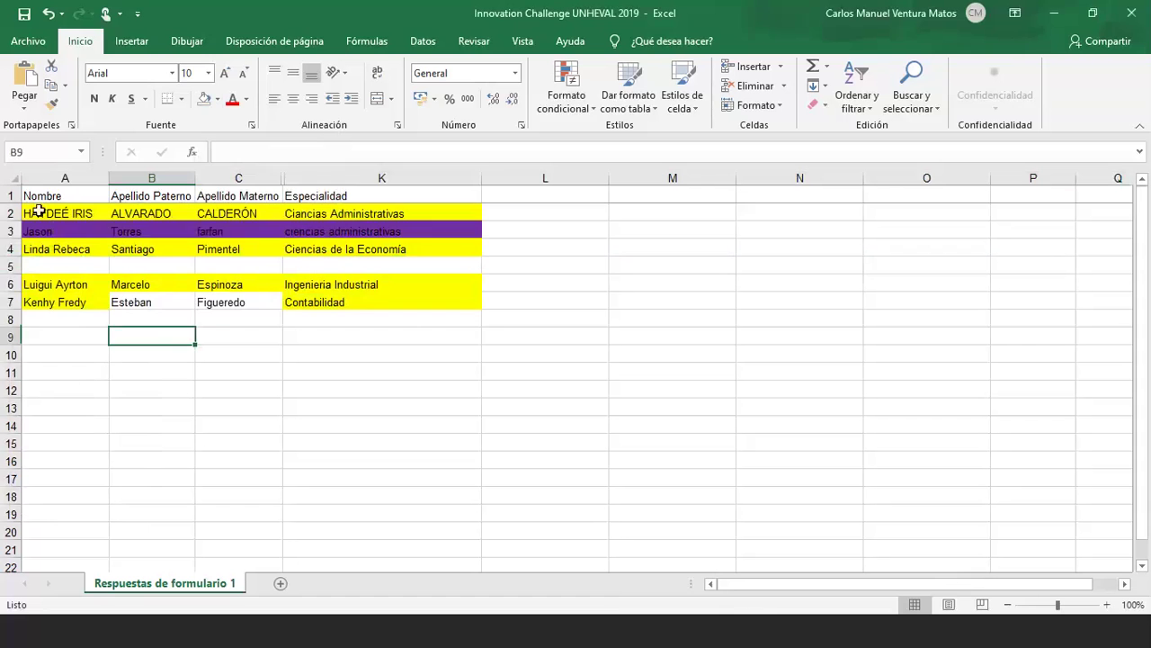
{"action": "left_click_drag", "start_coordinate": [40, 210], "coordinate": [398, 316]}
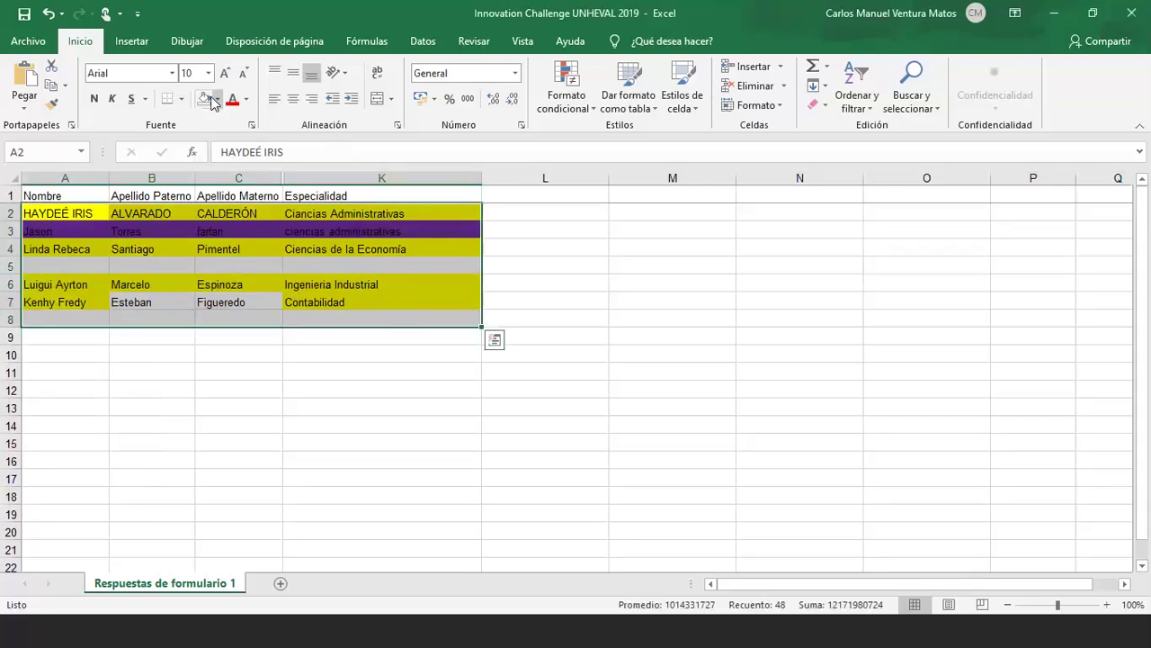
{"action": "left_click", "coordinate": [204, 99]}
{"action": "left_click", "coordinate": [217, 261]}
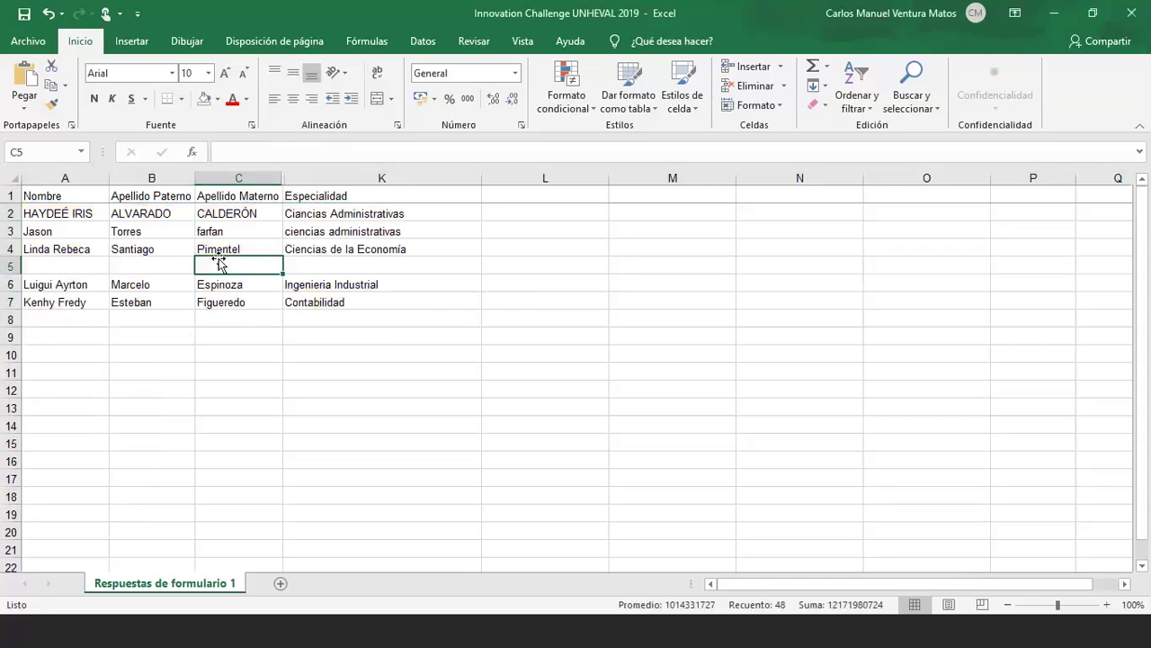
Insert blank rows above rows 3 and 5.
{"action": "left_click", "coordinate": [10, 230]}
{"action": "right_click", "coordinate": [10, 232]}
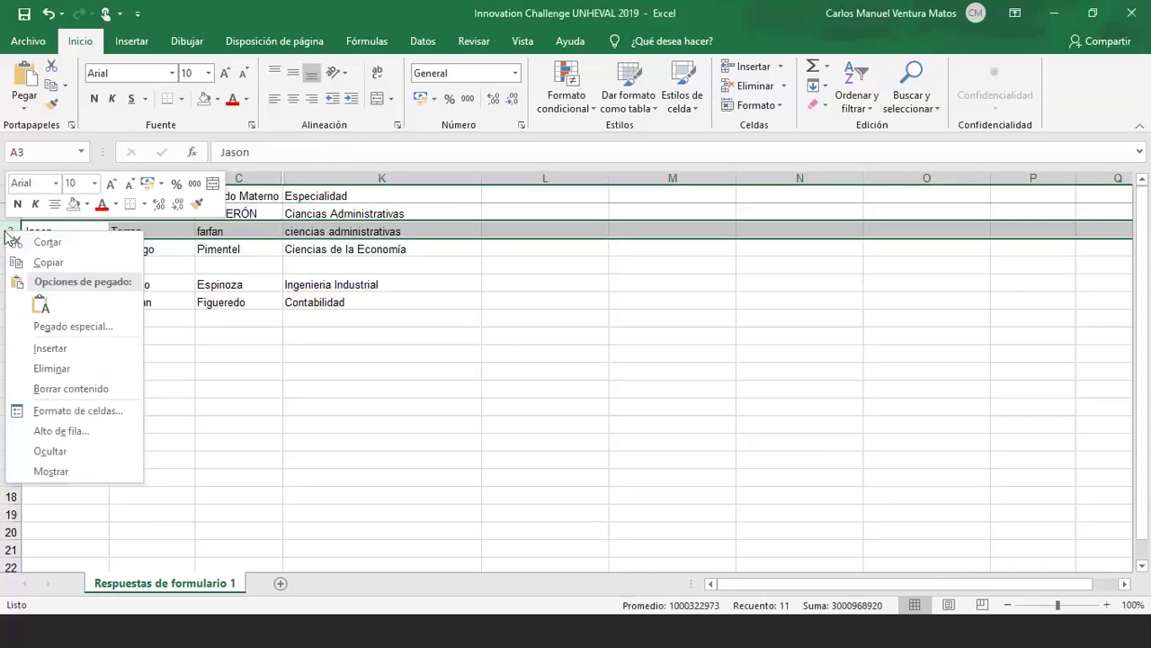
{"action": "left_click", "coordinate": [49, 349]}
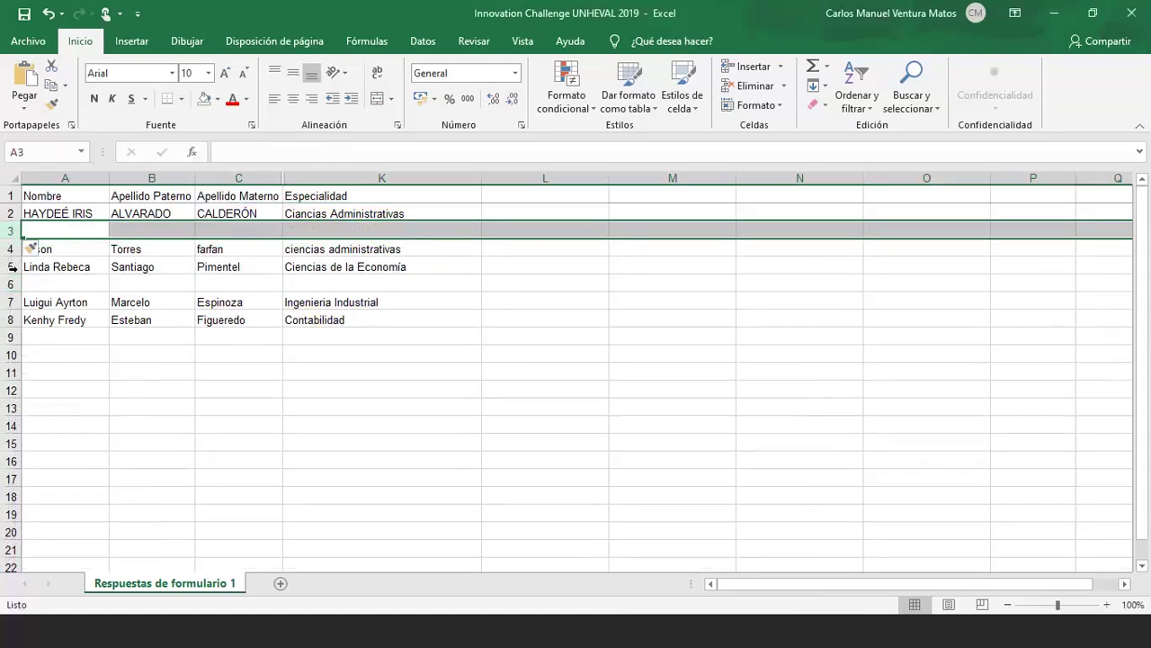
{"action": "left_click", "coordinate": [12, 268]}
{"action": "right_click", "coordinate": [12, 267]}
{"action": "left_click", "coordinate": [50, 386]}
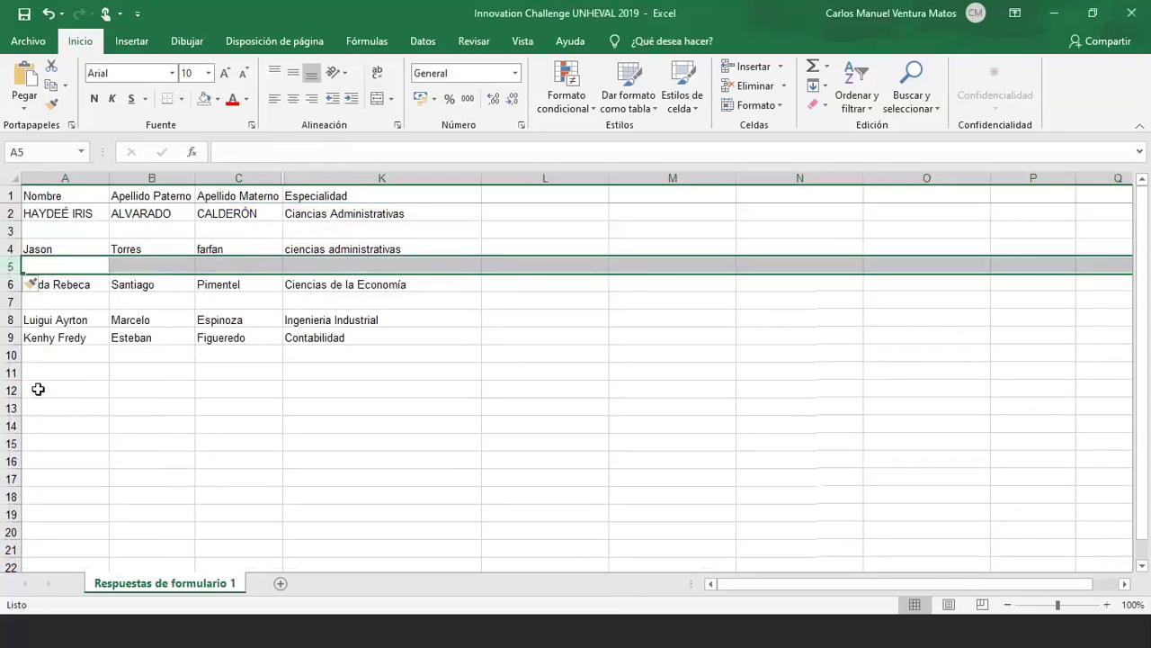
{"action": "left_click", "coordinate": [398, 304]}
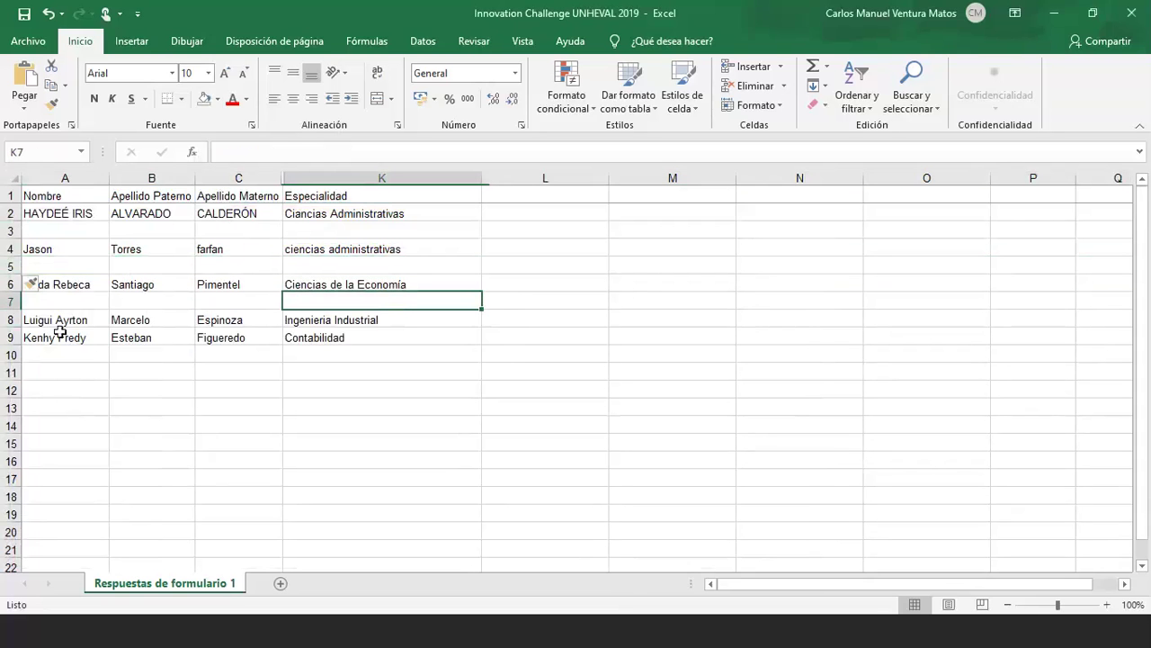
Cut the row 9 participant into row 3 and the row 8 participant into row 5.
{"action": "left_click_drag", "start_coordinate": [36, 337], "coordinate": [321, 332]}
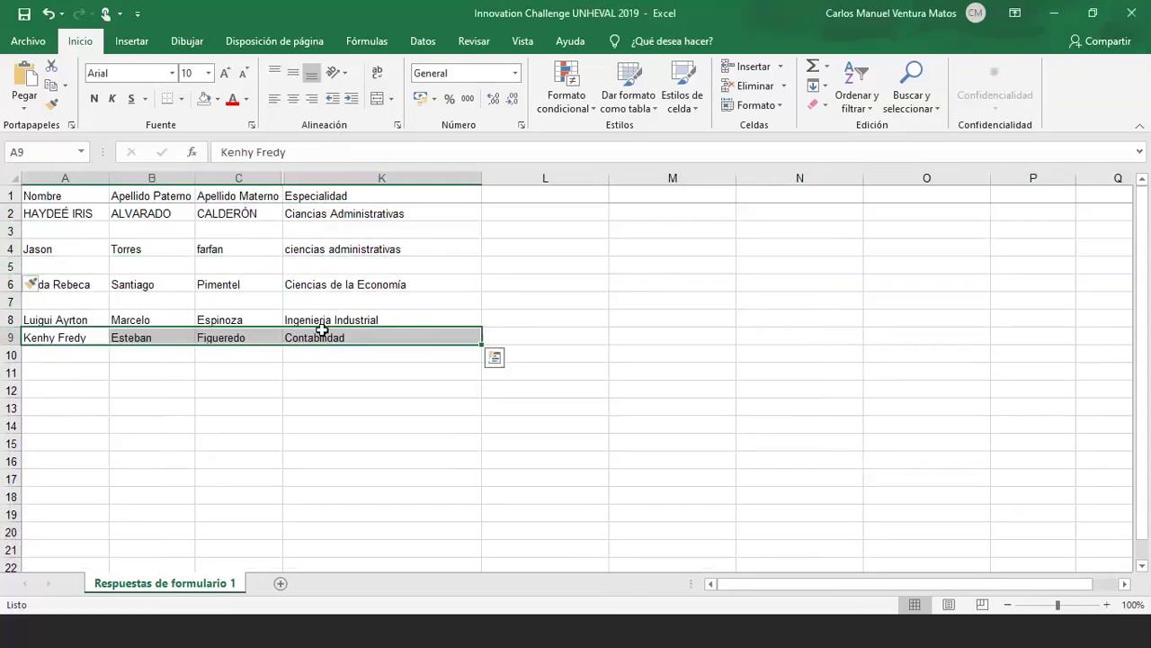
{"action": "key", "text": "ctrl+x"}
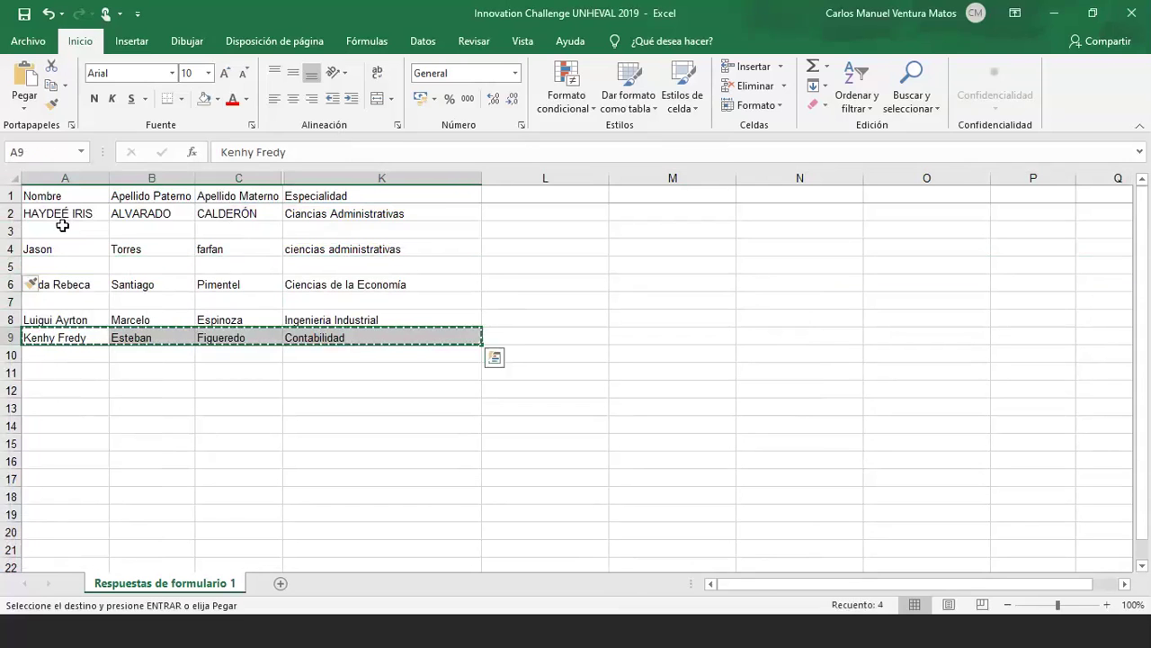
{"action": "left_click", "coordinate": [62, 227]}
{"action": "key", "text": "ctrl+v"}
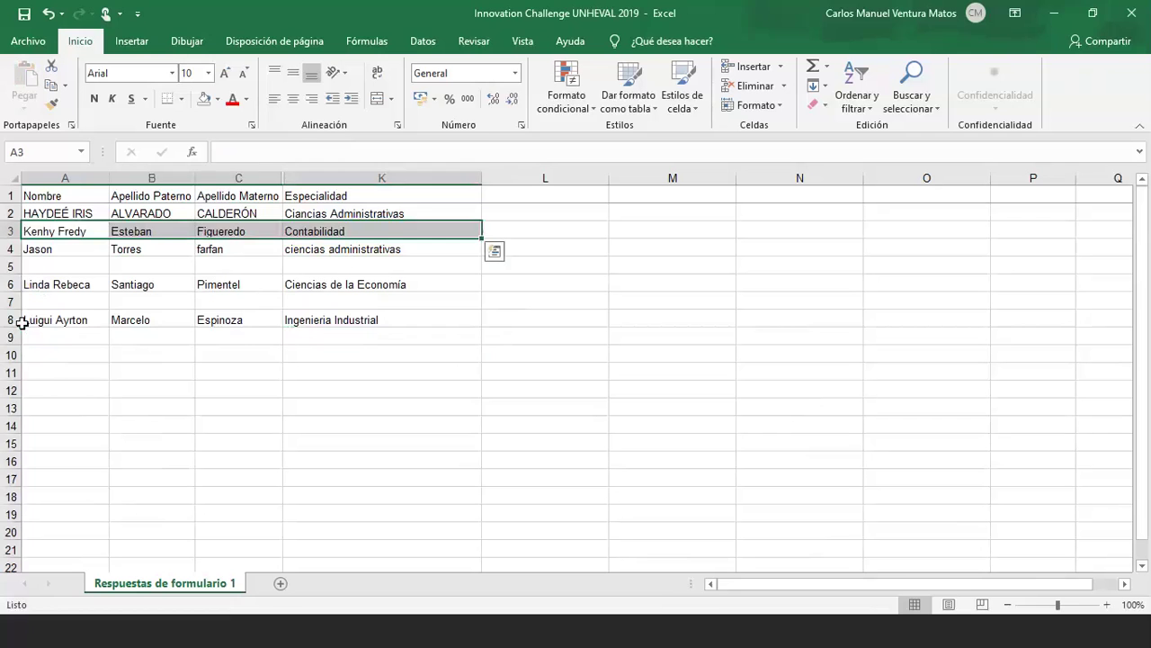
{"action": "left_click", "coordinate": [92, 319]}
{"action": "left_click_drag", "start_coordinate": [92, 320], "coordinate": [350, 322]}
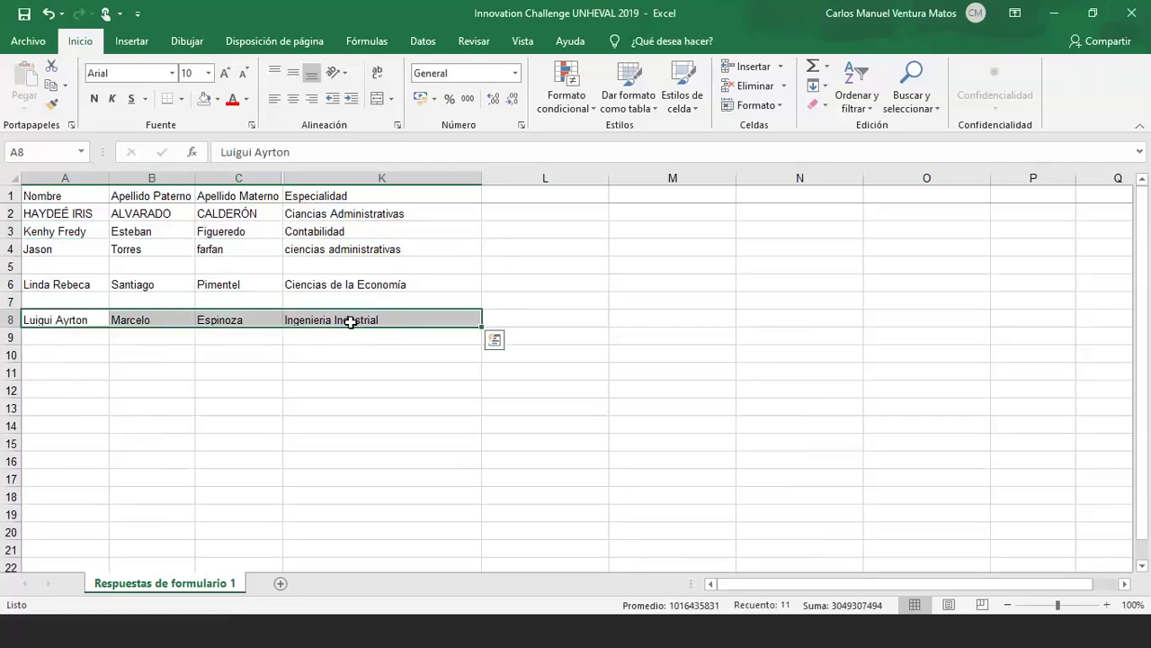
{"action": "key", "text": "ctrl+x"}
{"action": "left_click", "coordinate": [57, 268]}
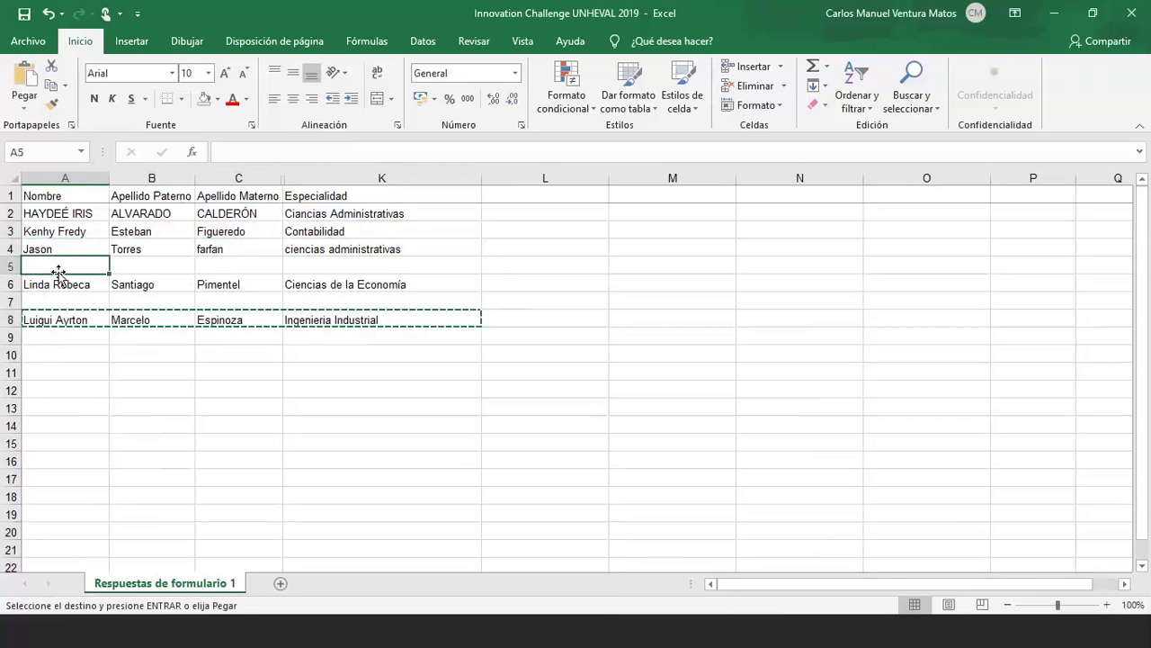
{"action": "key", "text": "ctrl+v"}
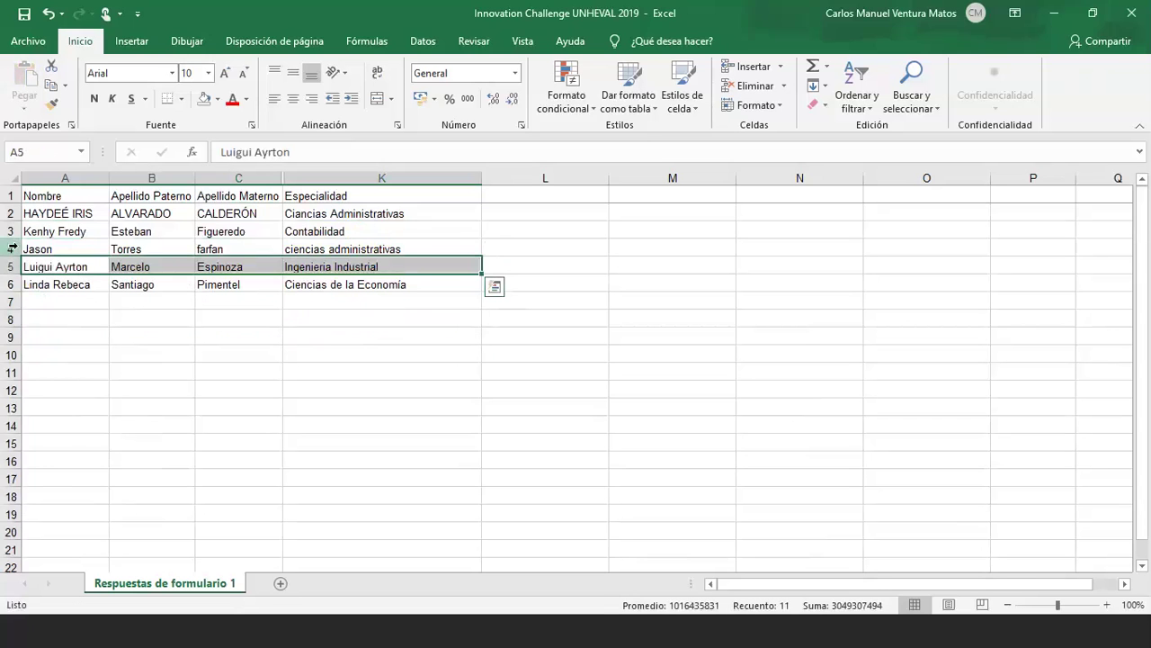
Insert a blank row at row 4 above the shifted participant.
{"action": "left_click", "coordinate": [12, 247]}
{"action": "right_click", "coordinate": [13, 248]}
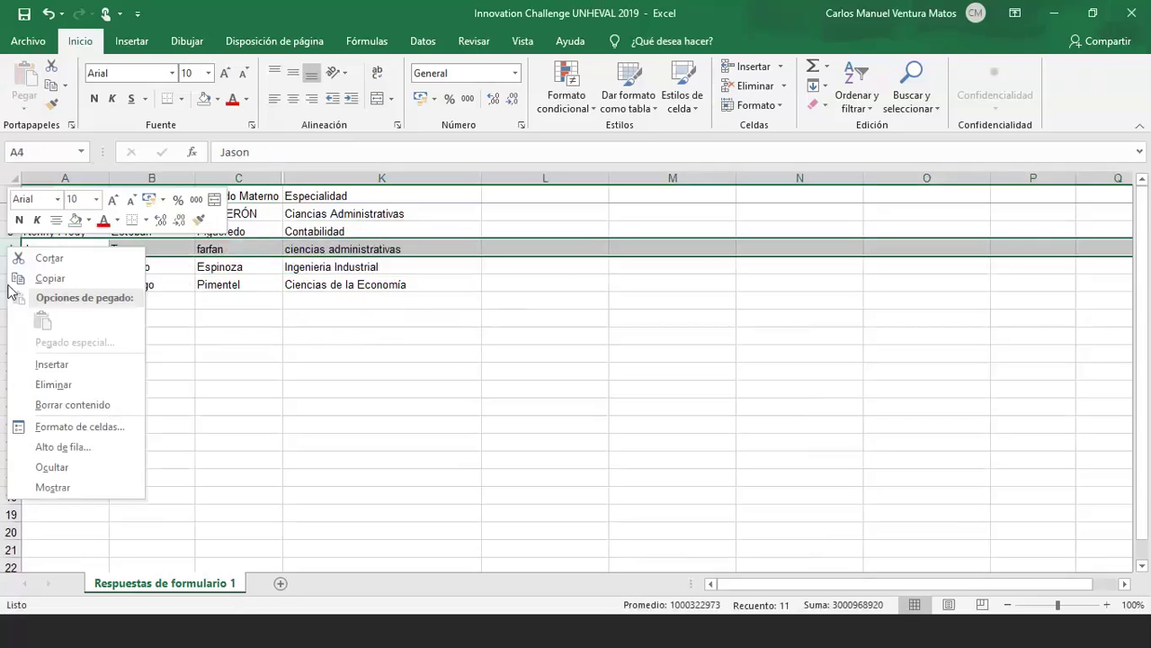
{"action": "left_click", "coordinate": [39, 365]}
{"action": "left_click", "coordinate": [368, 264]}
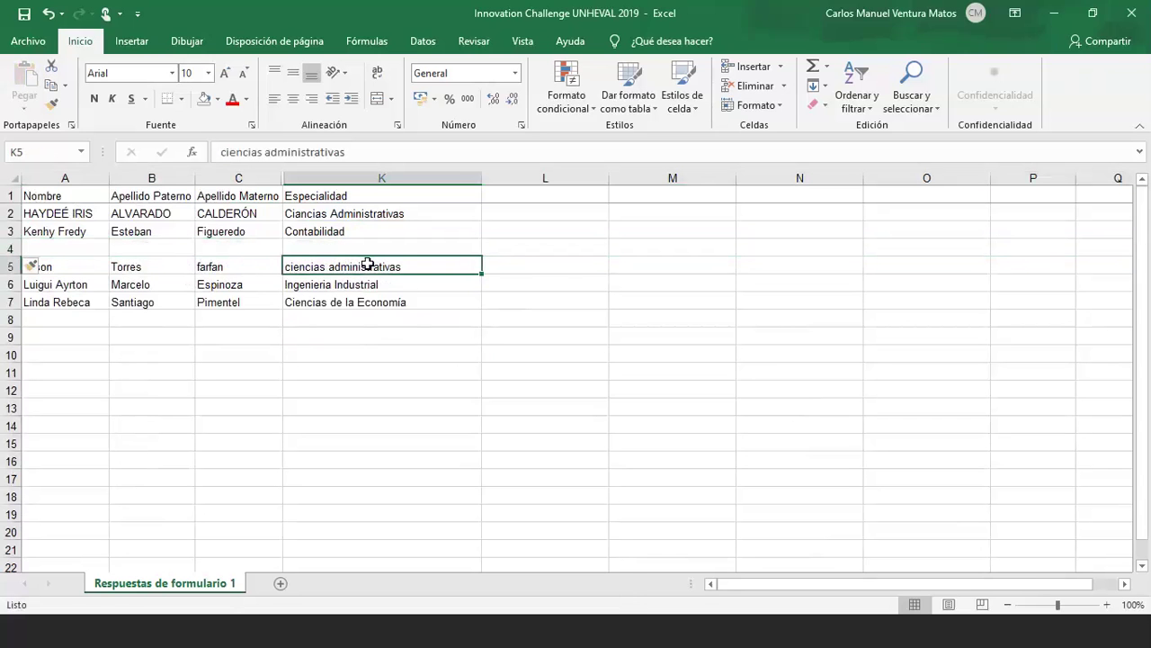
{"action": "key", "text": "Down"}
{"action": "key", "text": "Down"}
{"action": "key", "text": "Up"}
{"action": "key", "text": "Left"}
{"action": "key", "text": "Up"}
{"action": "key", "text": "Left"}
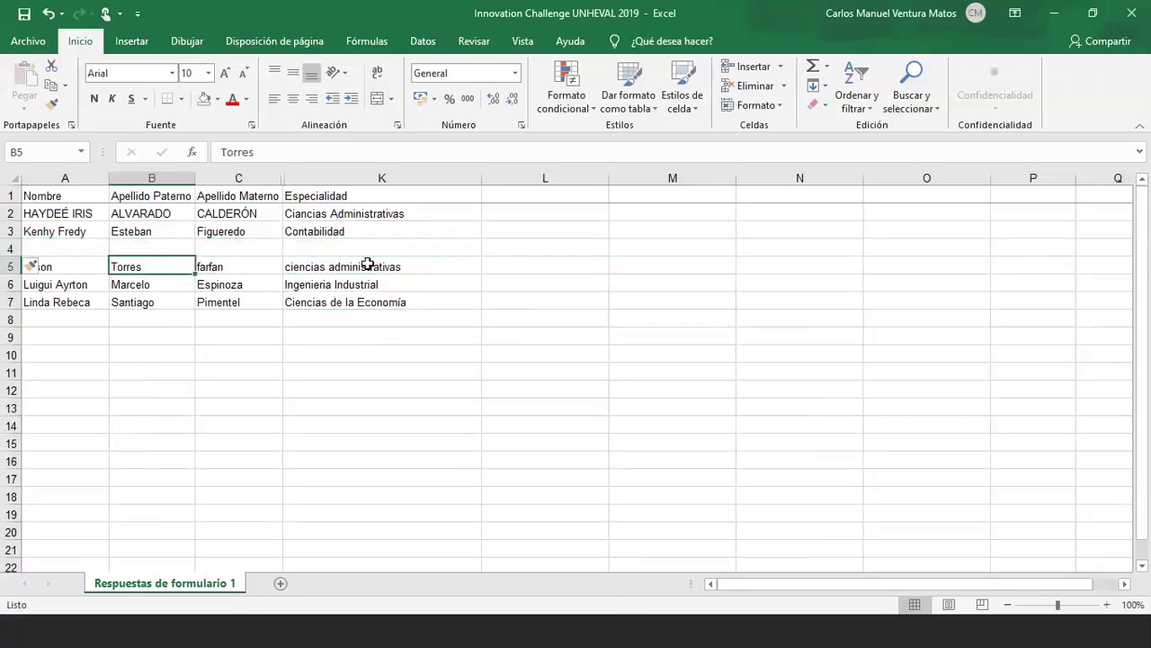
{"action": "key", "text": "Left"}
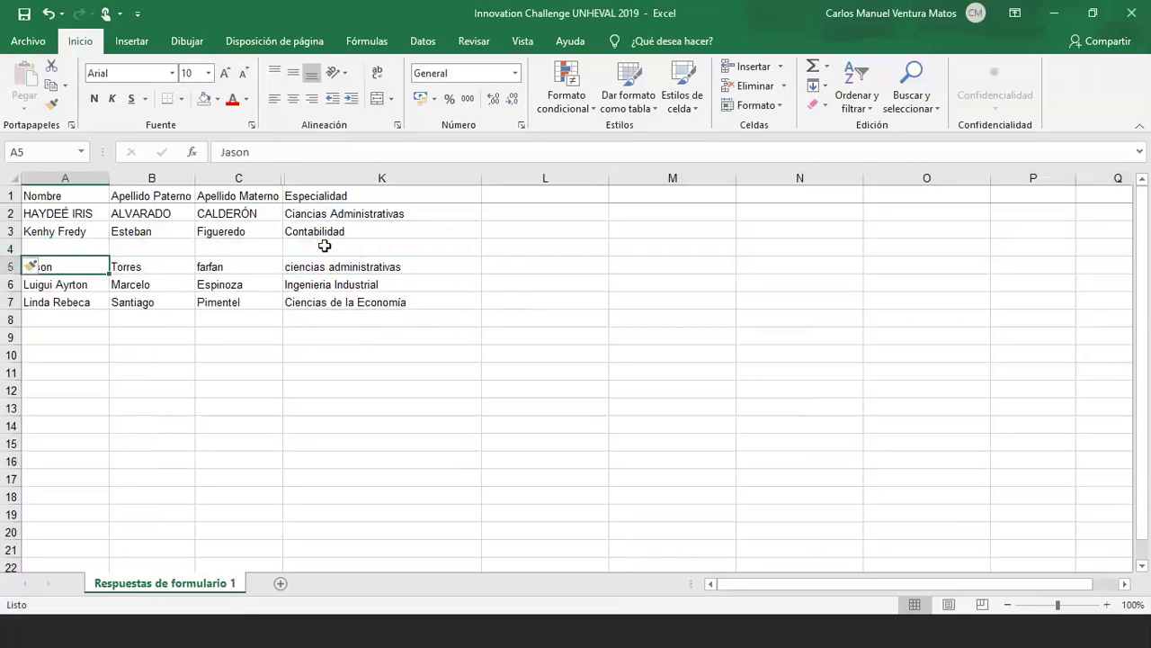
Insert two more blank rows at row 4, leaving rows 4–6 empty between groups.
{"action": "left_click", "coordinate": [11, 247]}
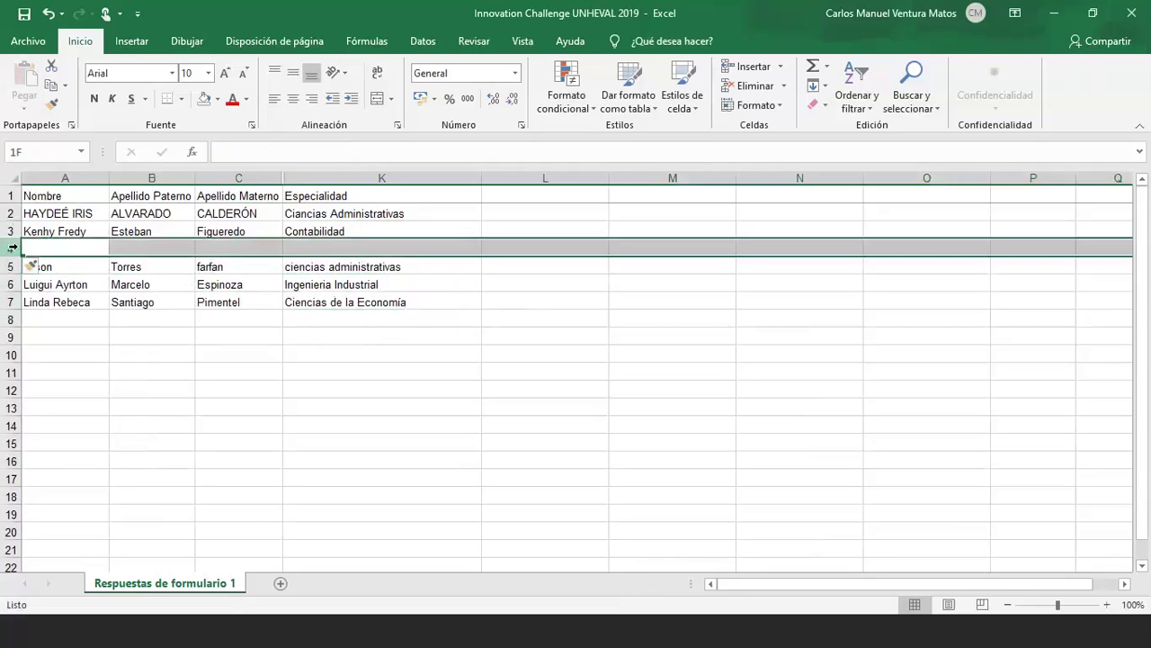
{"action": "right_click", "coordinate": [11, 247]}
{"action": "left_click", "coordinate": [52, 363]}
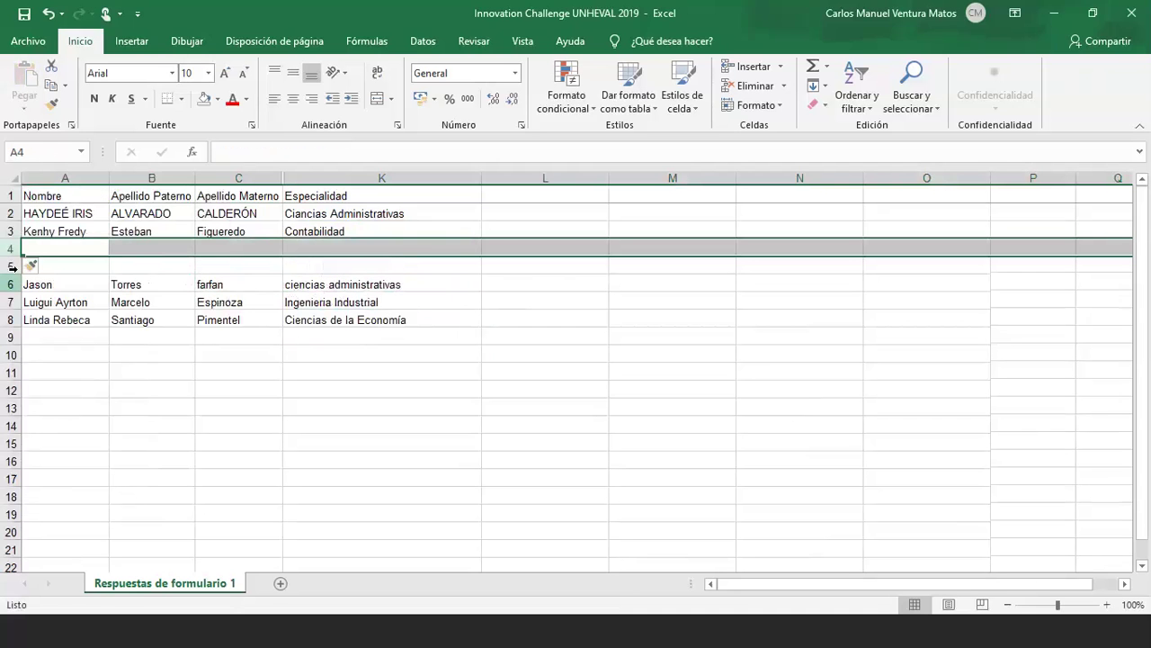
{"action": "right_click", "coordinate": [11, 248]}
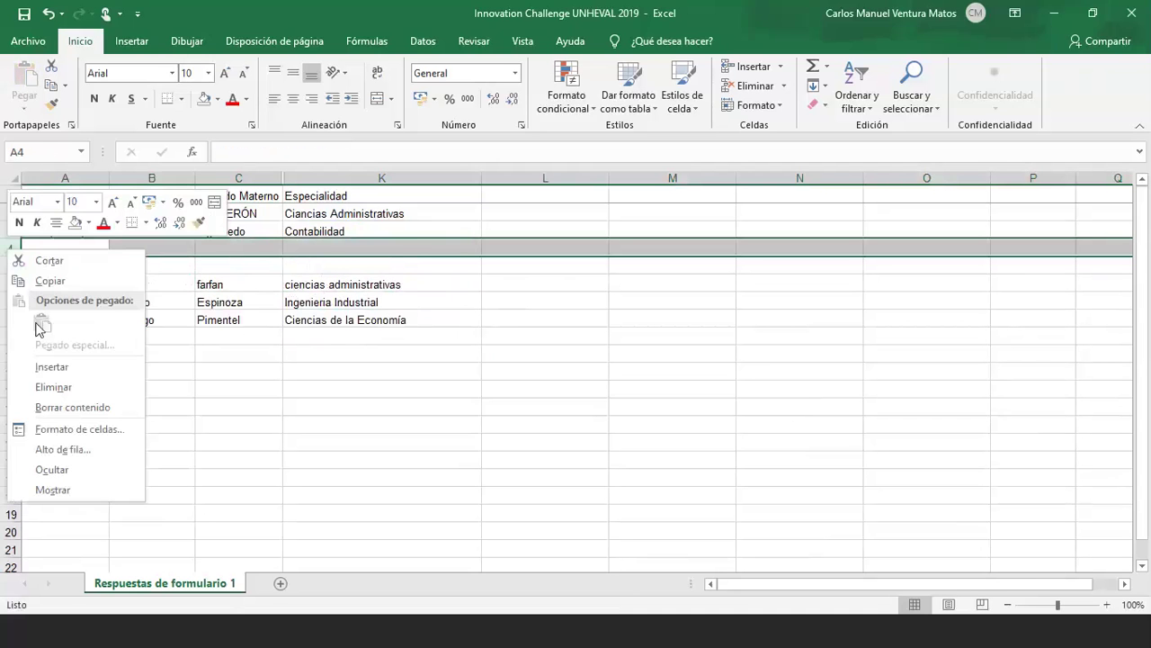
{"action": "left_click", "coordinate": [47, 366]}
{"action": "left_click_drag", "start_coordinate": [90, 216], "coordinate": [418, 263]}
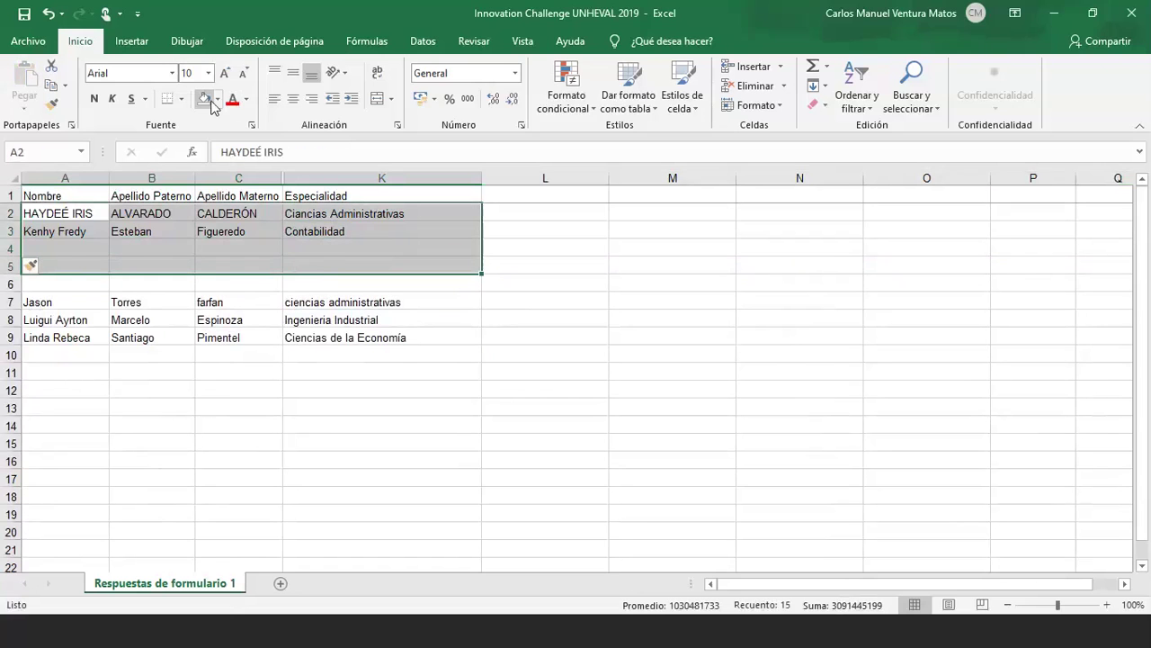
Apply yellow fill to A2:K5 and A7:K10, leaving row 6 unfilled.
{"action": "left_click", "coordinate": [216, 99]}
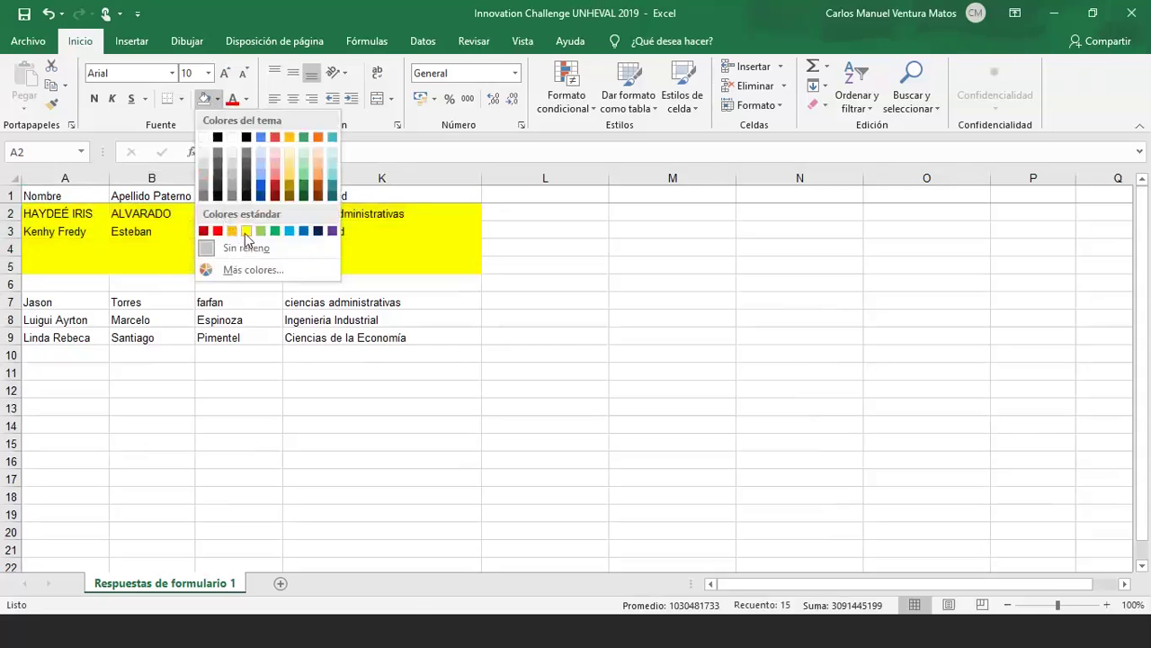
{"action": "left_click", "coordinate": [236, 229]}
{"action": "left_click_drag", "start_coordinate": [38, 305], "coordinate": [362, 355]}
{"action": "left_click", "coordinate": [203, 101]}
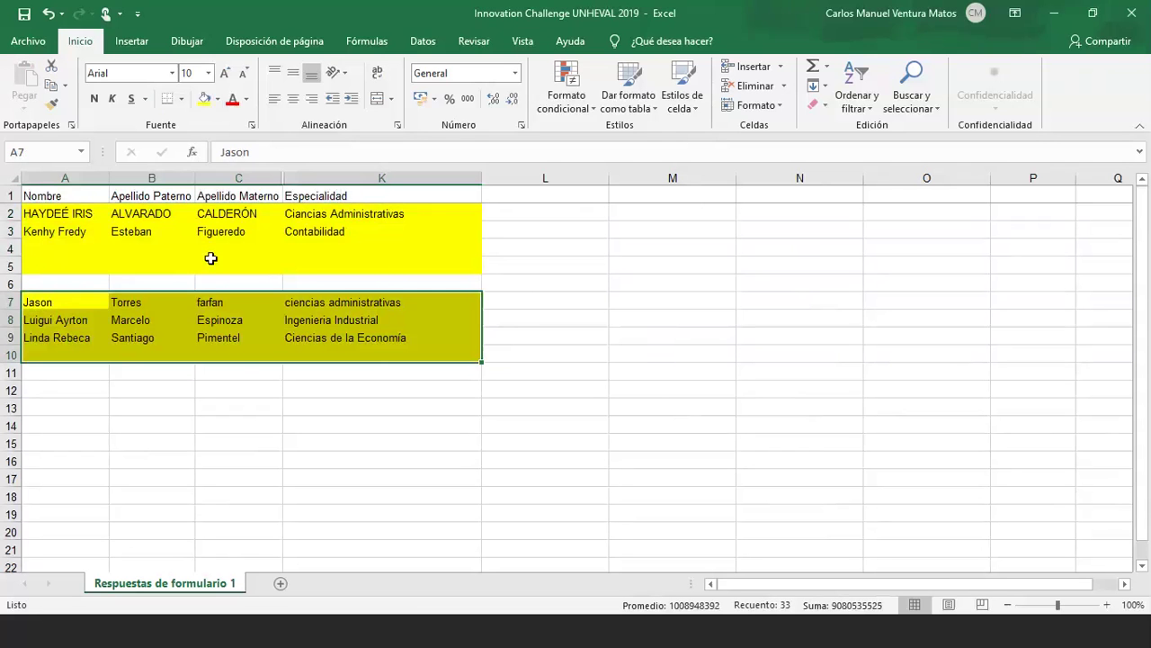
{"action": "key", "text": "Up"}
{"action": "key", "text": "Up"}
{"action": "key", "text": "Up"}
{"action": "key", "text": "Up"}
{"action": "key", "text": "Down"}
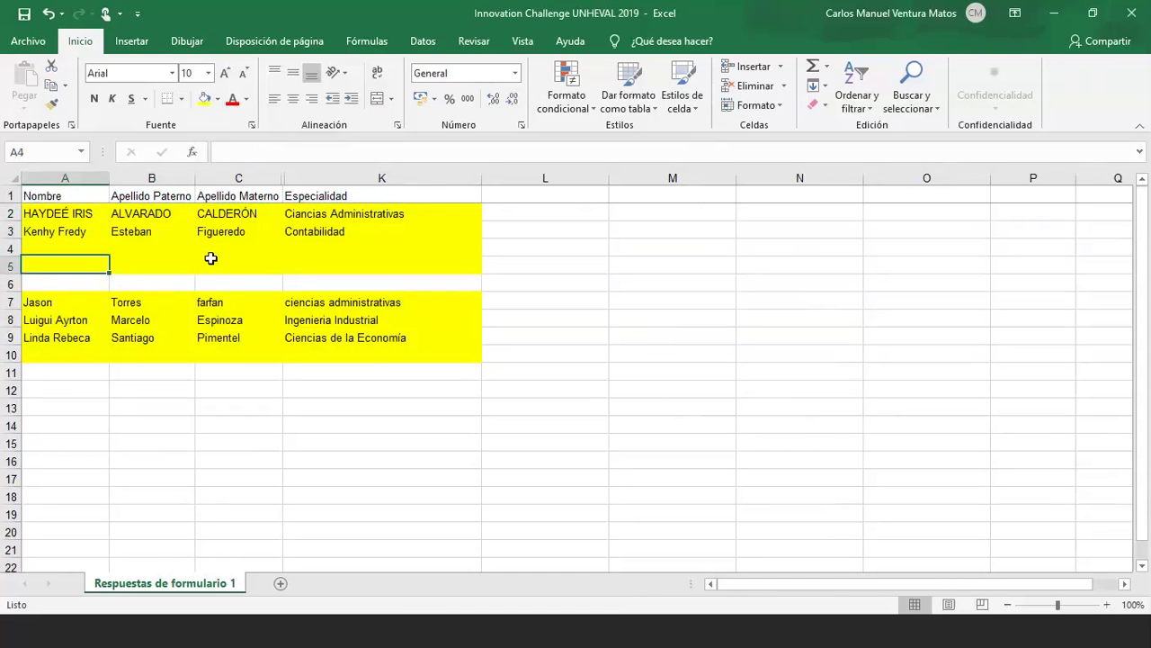
{"action": "key", "text": "Down"}
{"action": "key", "text": "Up"}
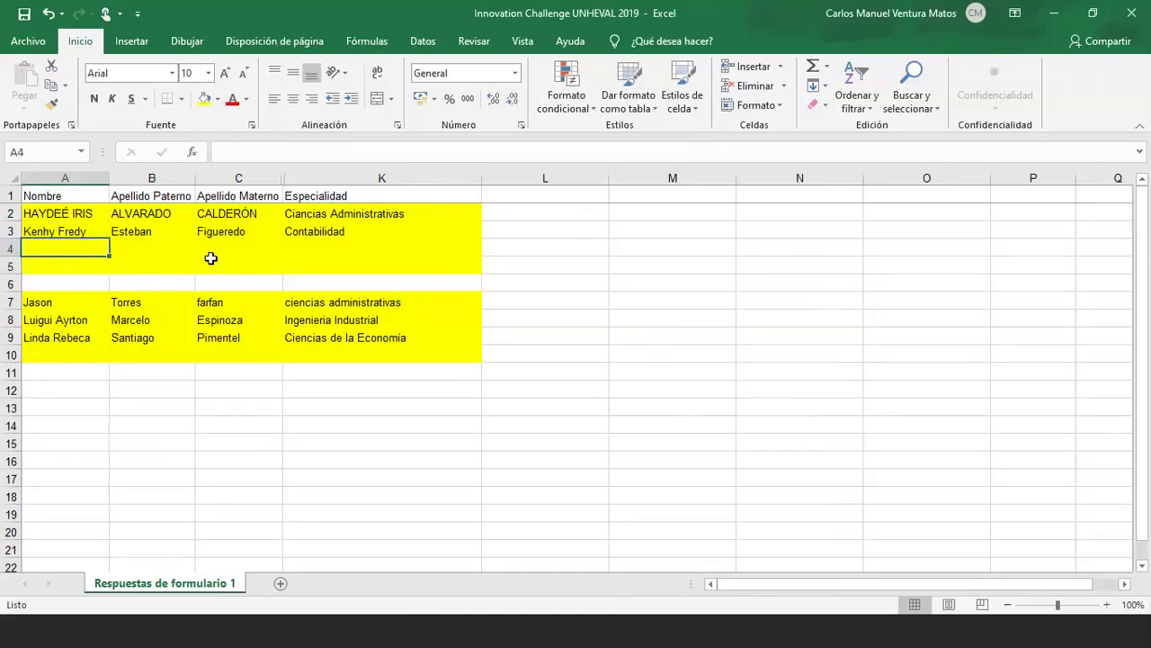
{"action": "key", "text": "Right"}
{"action": "key", "text": "Right"}
{"action": "key", "text": "Right"}
{"action": "key", "text": "Right"}
{"action": "key", "text": "Left"}
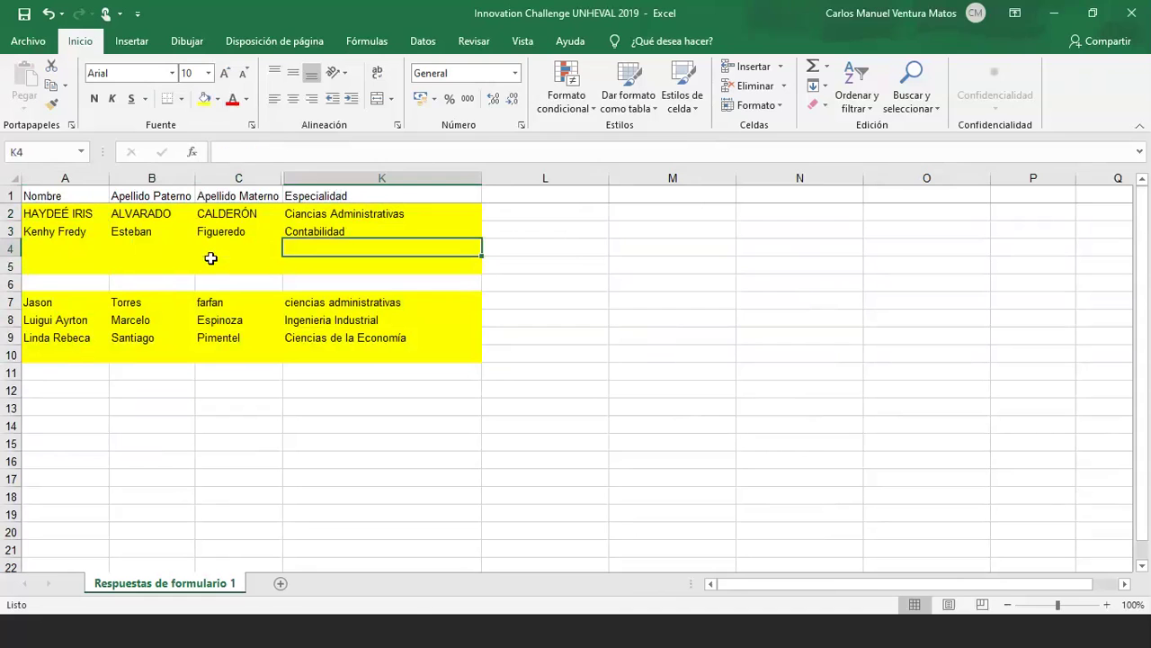
{"action": "key", "text": "Home"}
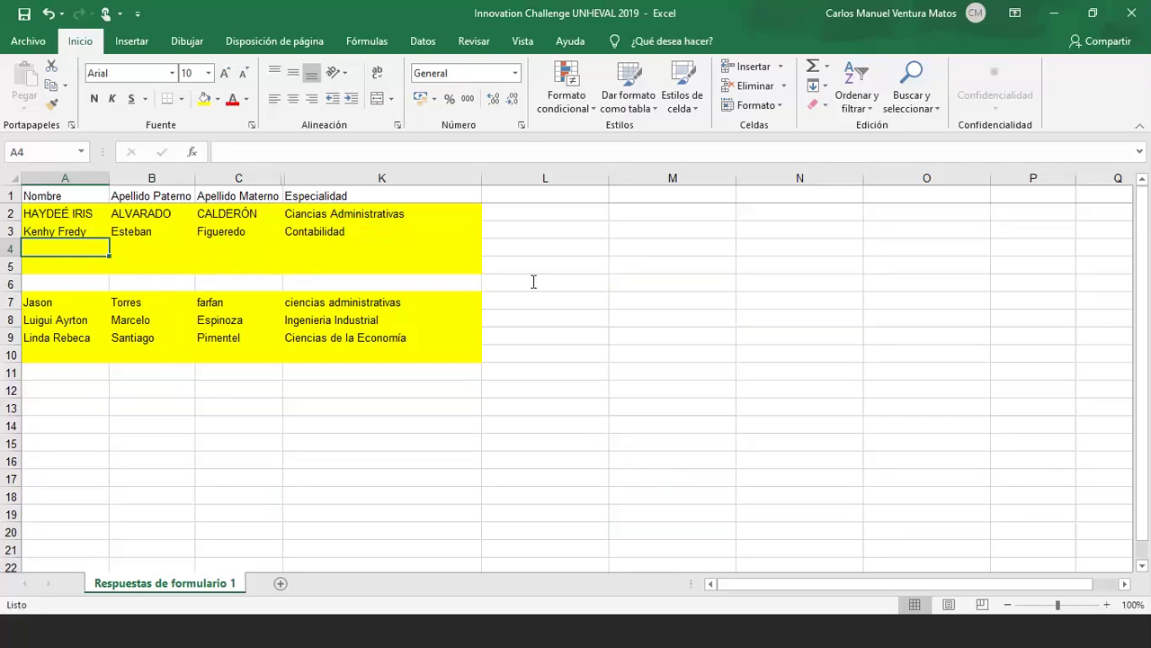
{"action": "left_click", "coordinate": [312, 254]}
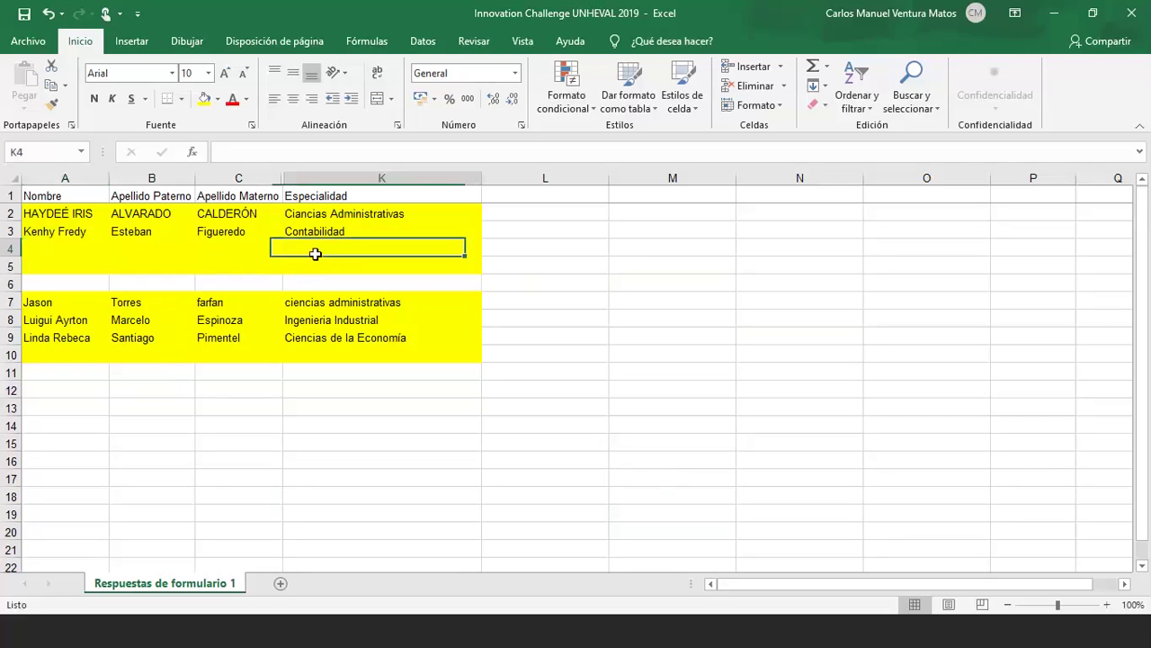
{"action": "left_click", "coordinate": [56, 249]}
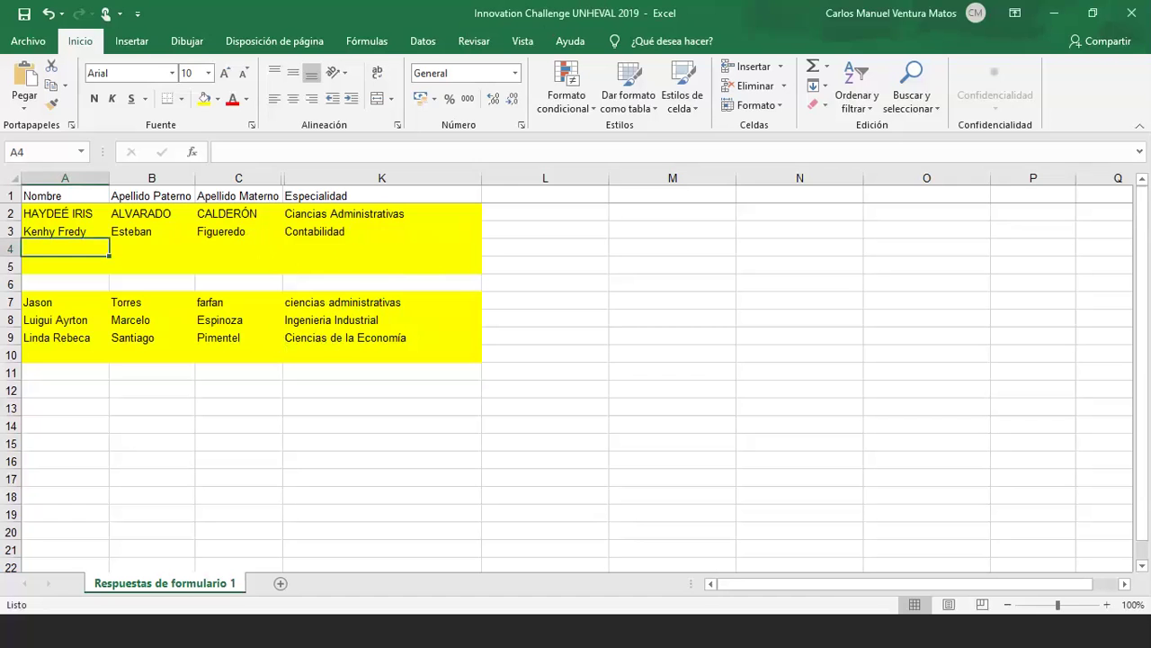
Delete row 3, the second participant in the first yellow group.
{"action": "left_click", "coordinate": [12, 232]}
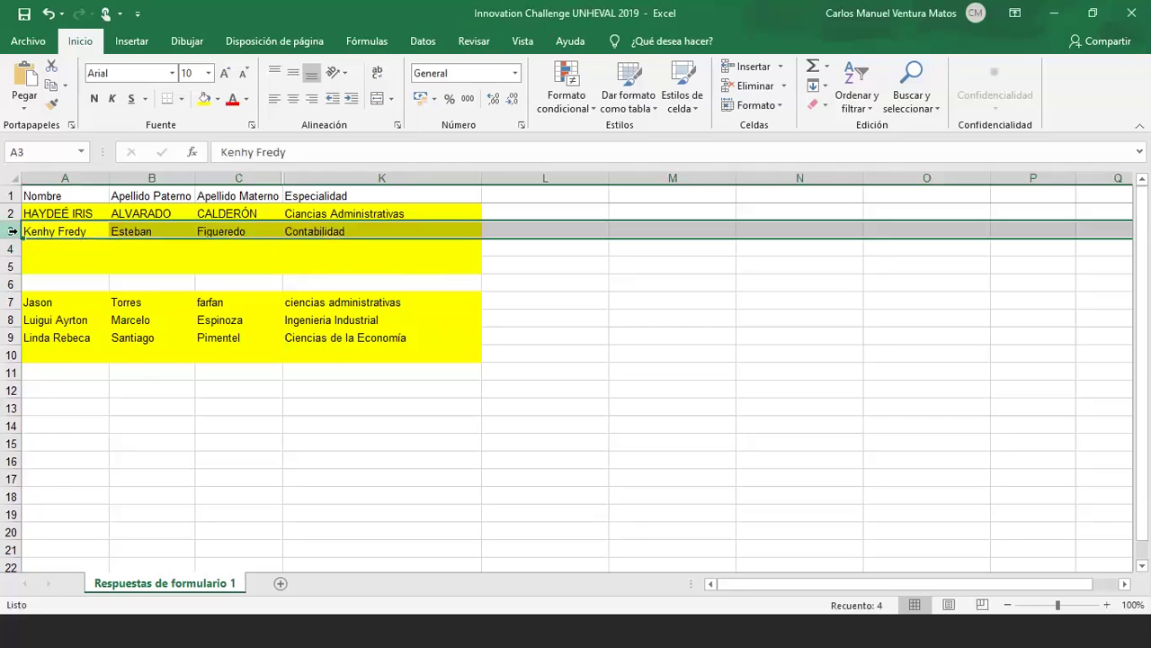
{"action": "right_click", "coordinate": [11, 232]}
{"action": "right_click", "coordinate": [12, 232]}
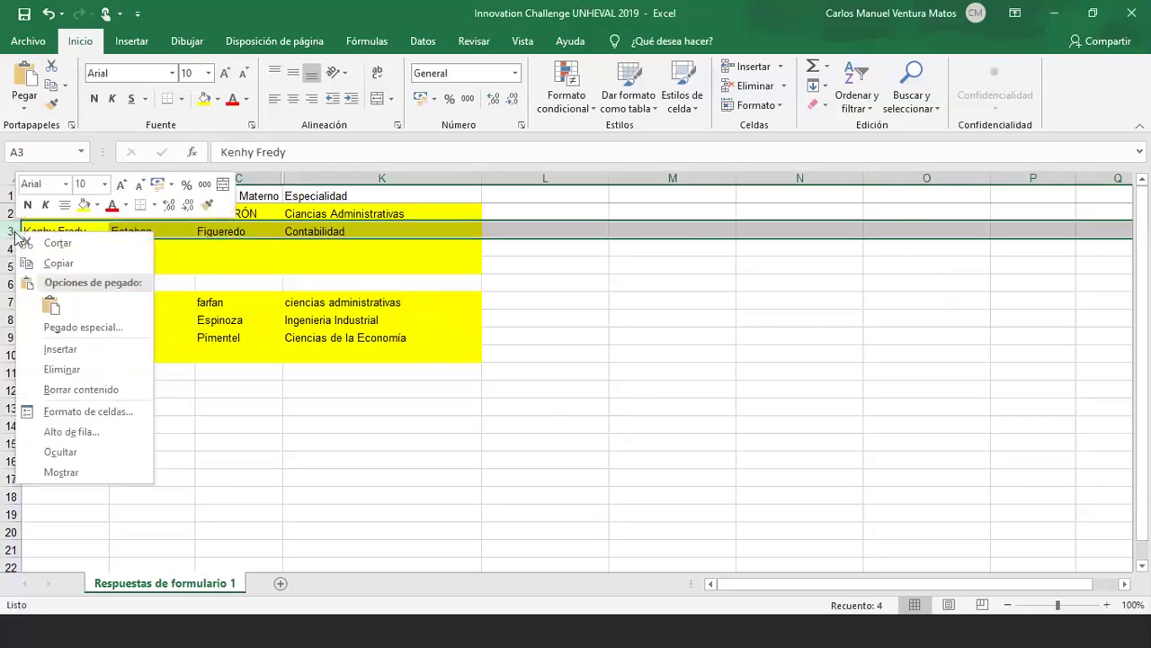
{"action": "left_click", "coordinate": [58, 370]}
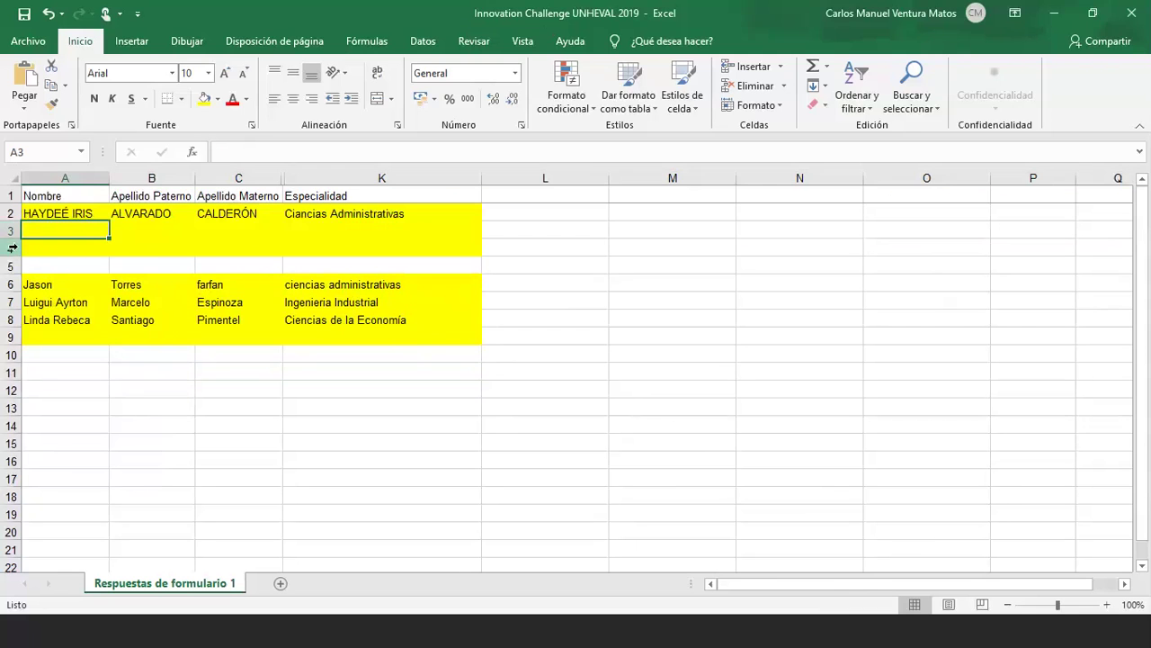
Insert an empty row at row 4 and leave cell K4 selected.
{"action": "right_click", "coordinate": [10, 249]}
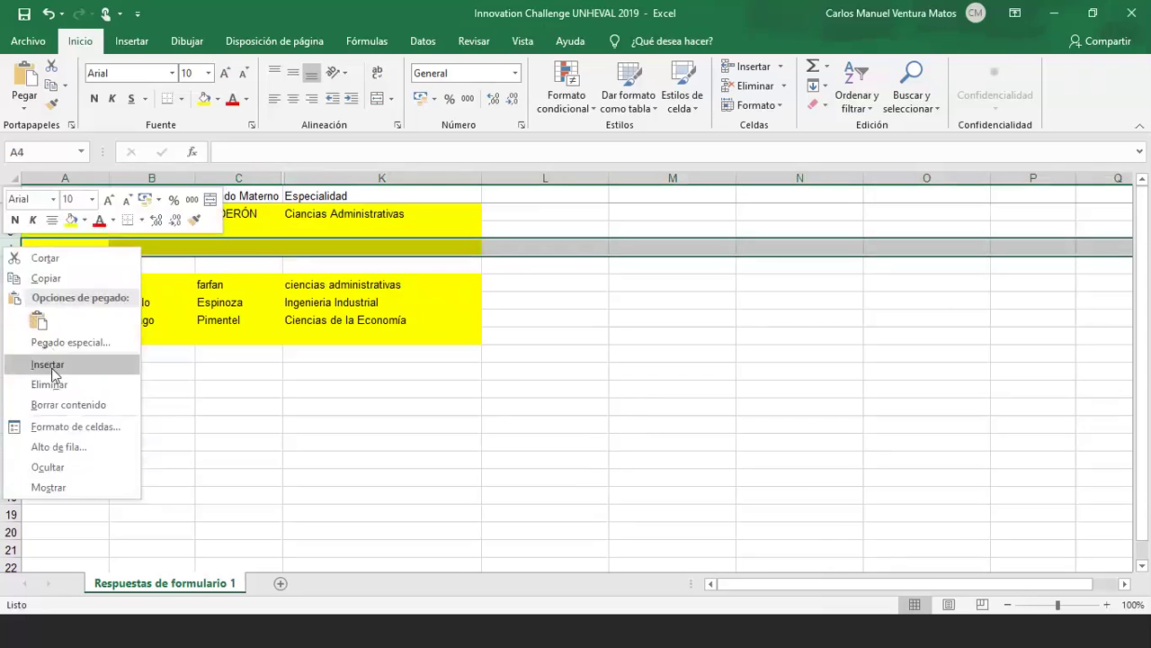
{"action": "left_click", "coordinate": [46, 364]}
{"action": "left_click", "coordinate": [371, 246]}
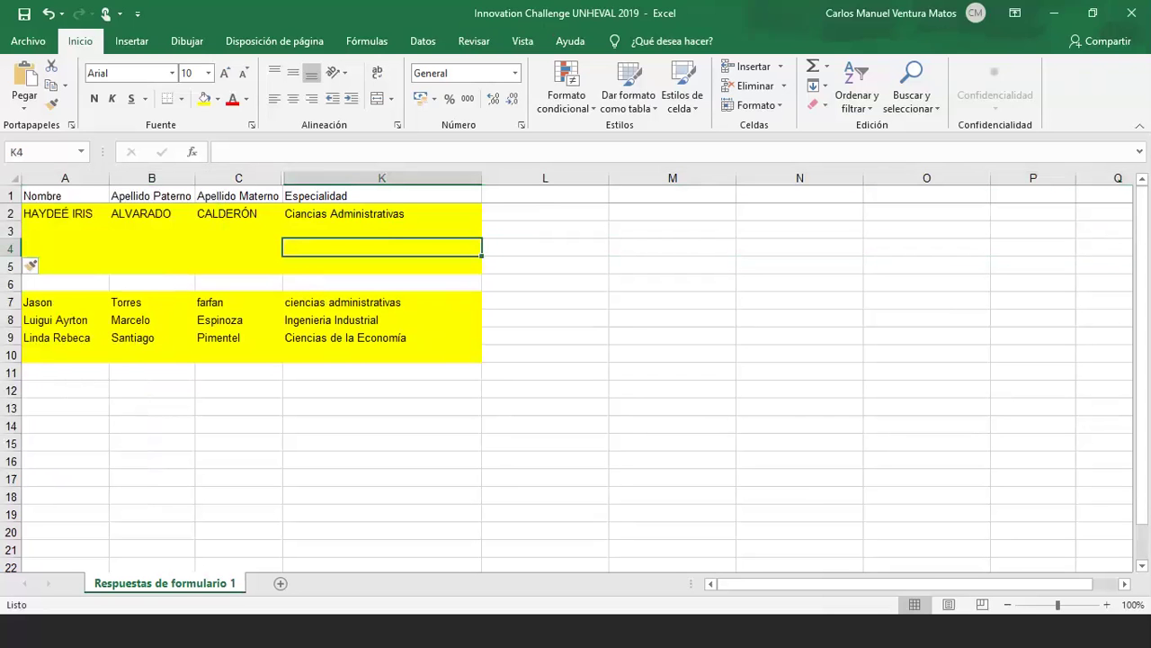
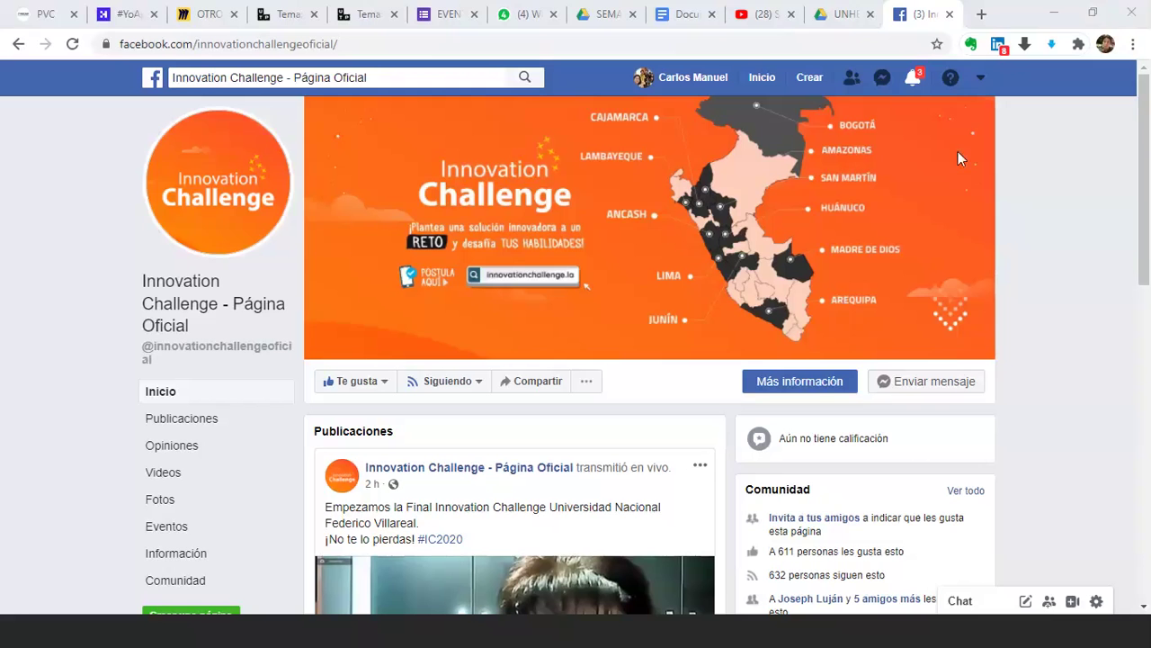
Scroll the Innovation Challenge feed down to the Federico Villarreal final video.
{"action": "left_click", "coordinate": [1031, 173]}
{"action": "scroll", "coordinate": [1031, 172], "scroll_direction": "down", "scroll_amount": 1}
{"action": "scroll", "coordinate": [1031, 172], "scroll_direction": "down", "scroll_amount": 3}
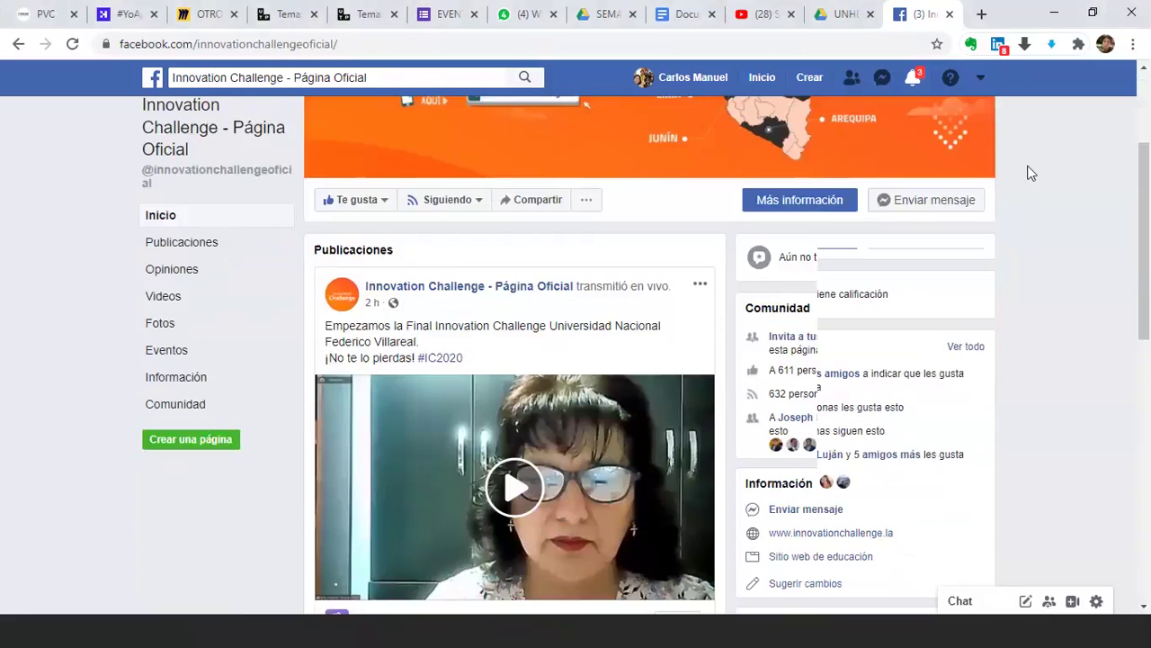
{"action": "scroll", "coordinate": [1030, 173], "scroll_direction": "down", "scroll_amount": 3}
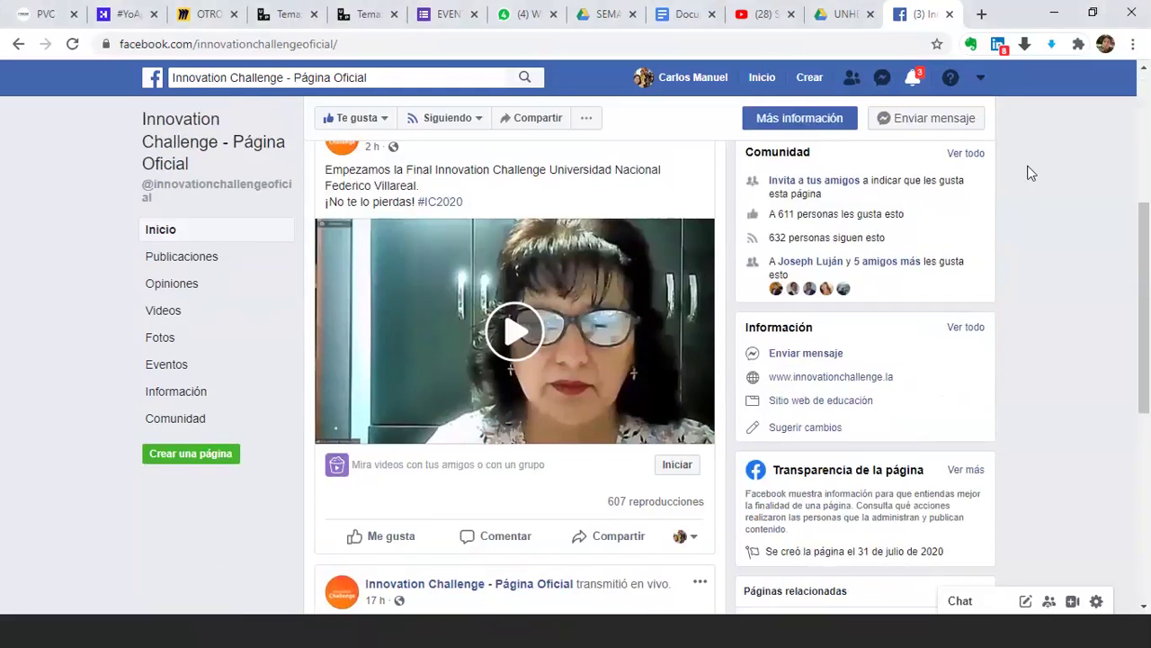
{"action": "scroll", "coordinate": [1030, 172], "scroll_direction": "down", "scroll_amount": 5}
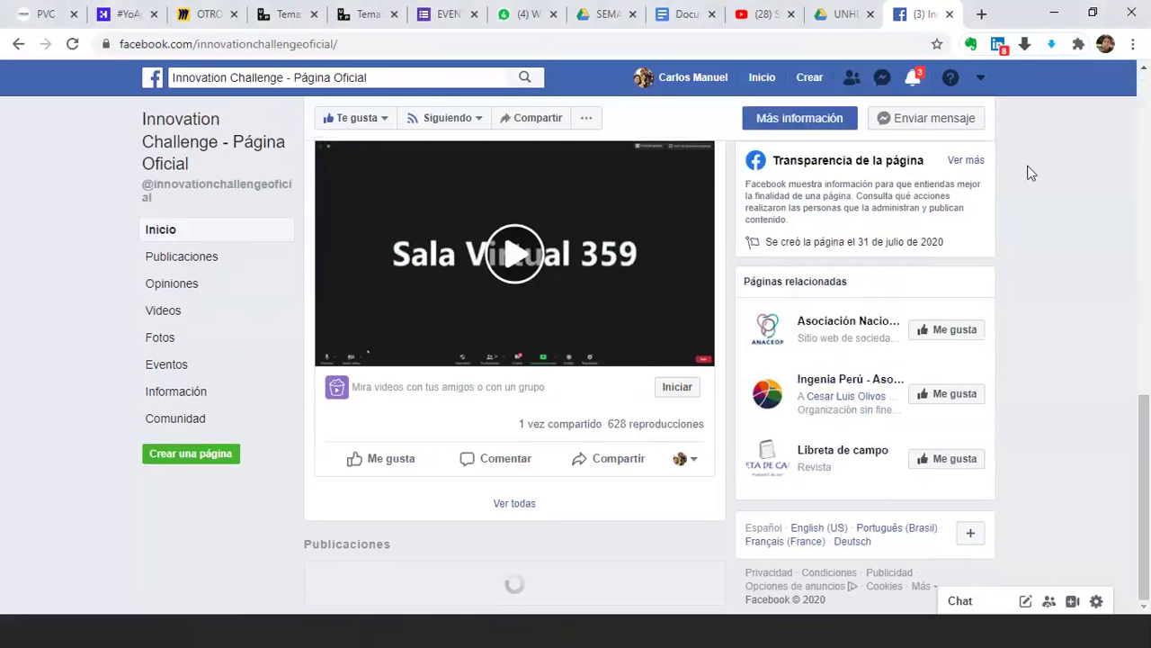
{"action": "mouse_move", "coordinate": [1142, 133]}
{"action": "left_mouse_down"}
{"action": "mouse_move", "coordinate": [1145, 108]}
{"action": "mouse_move", "coordinate": [1145, 171]}
{"action": "mouse_move", "coordinate": [1145, 144]}
{"action": "left_mouse_up"}
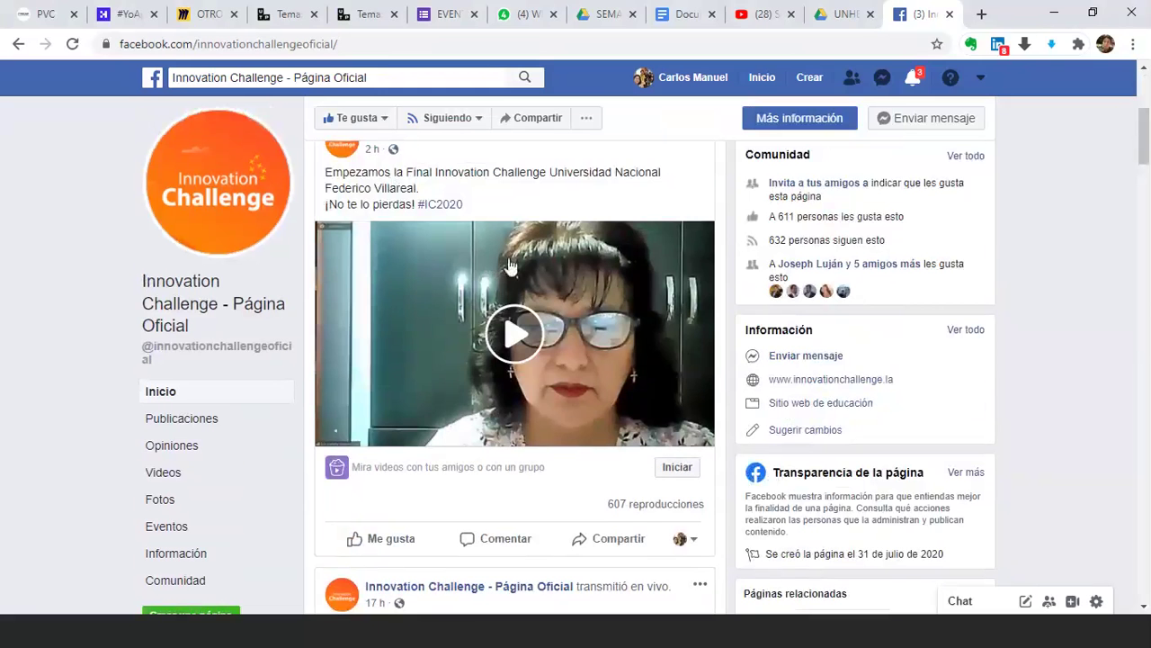
Play the Federico Villarreal final, skip ahead to the Equipo Ashtay presentation, and pause it.
{"action": "left_click", "coordinate": [544, 356]}
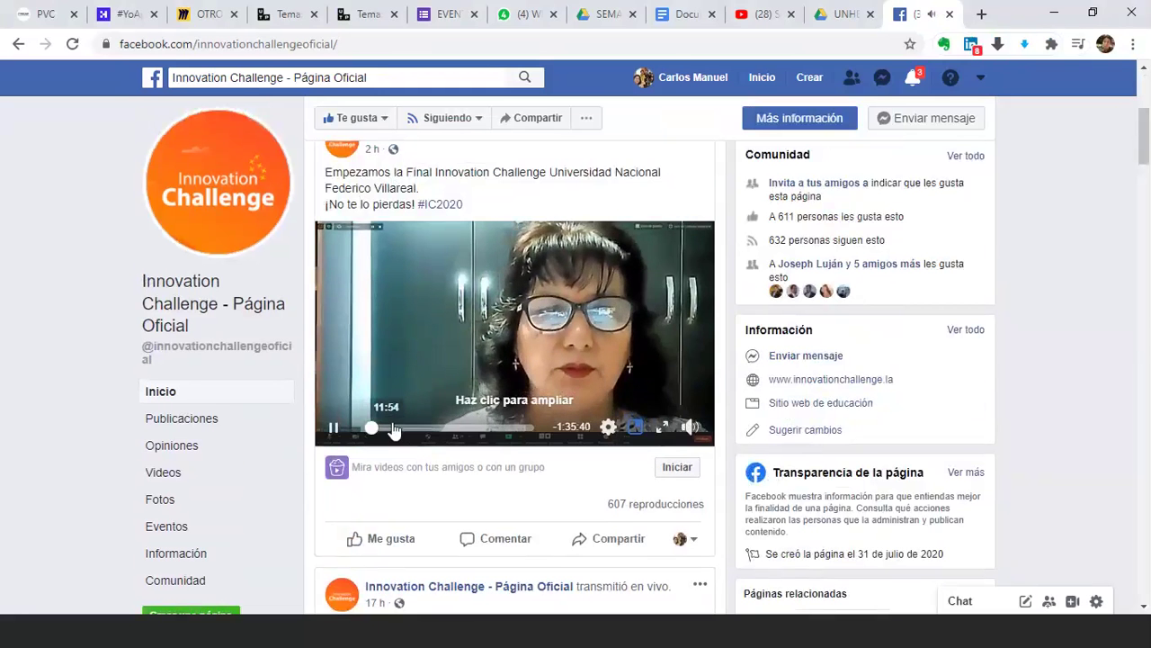
{"action": "left_click", "coordinate": [388, 428]}
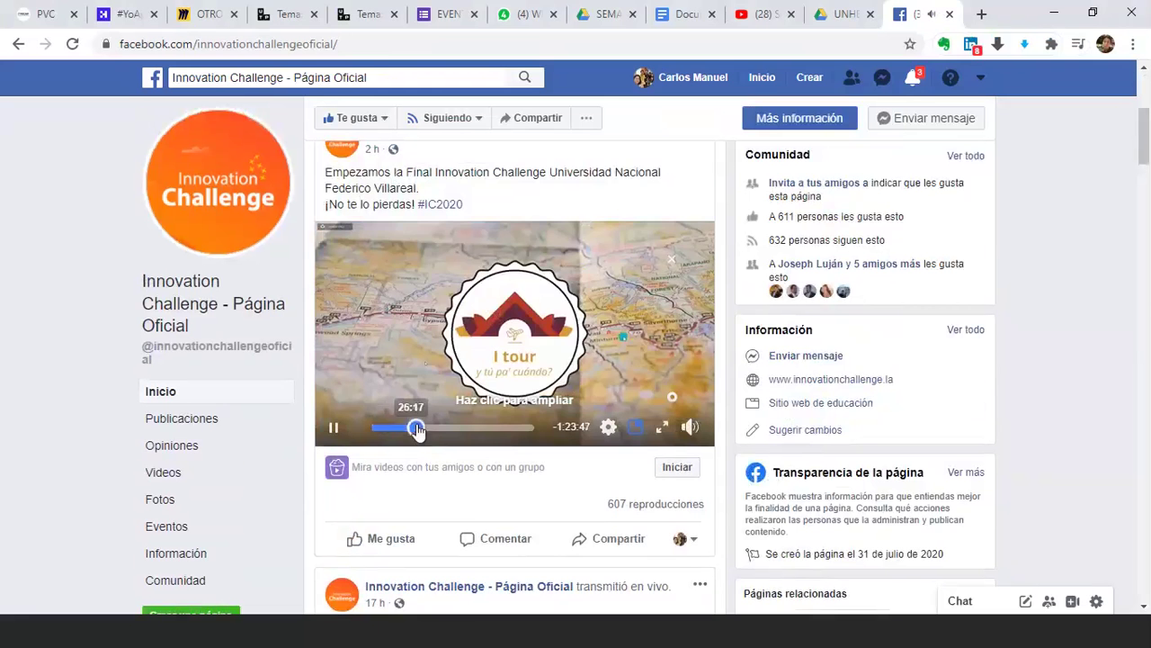
{"action": "left_click", "coordinate": [412, 429]}
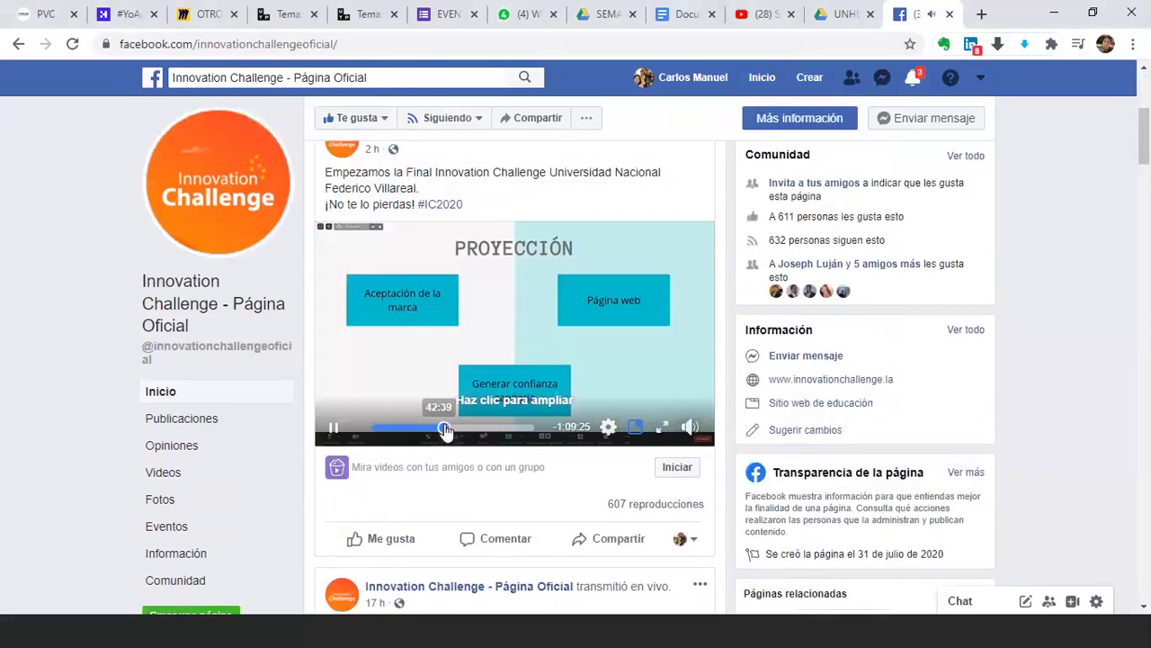
{"action": "left_click", "coordinate": [443, 429]}
{"action": "left_click", "coordinate": [468, 429]}
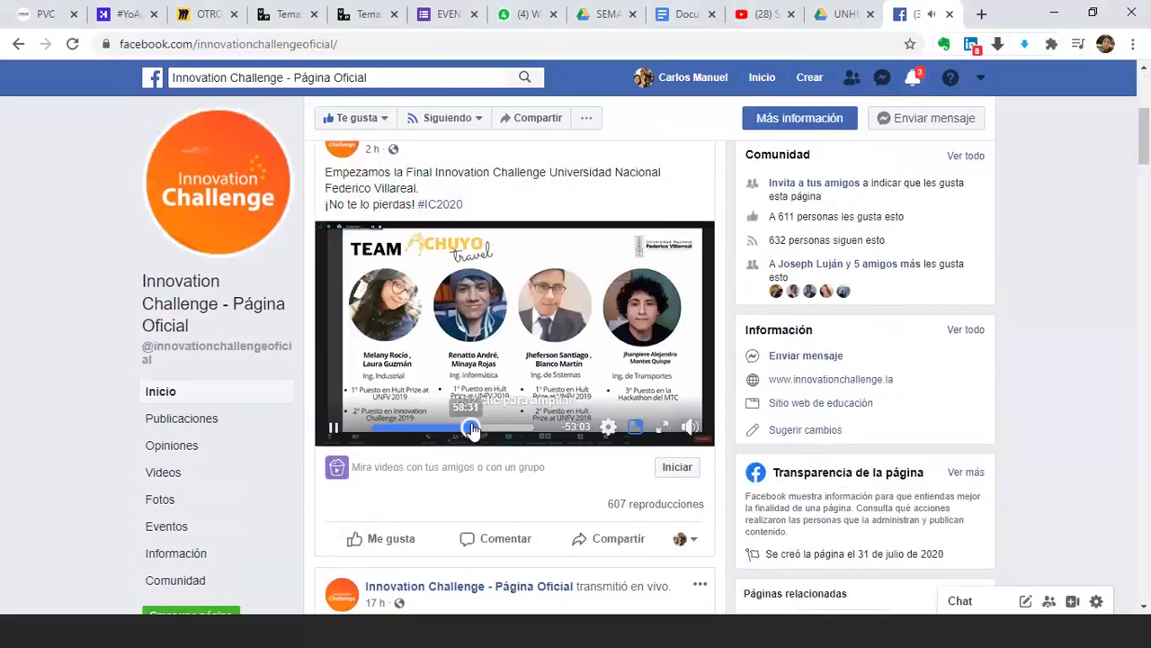
{"action": "left_click", "coordinate": [333, 428]}
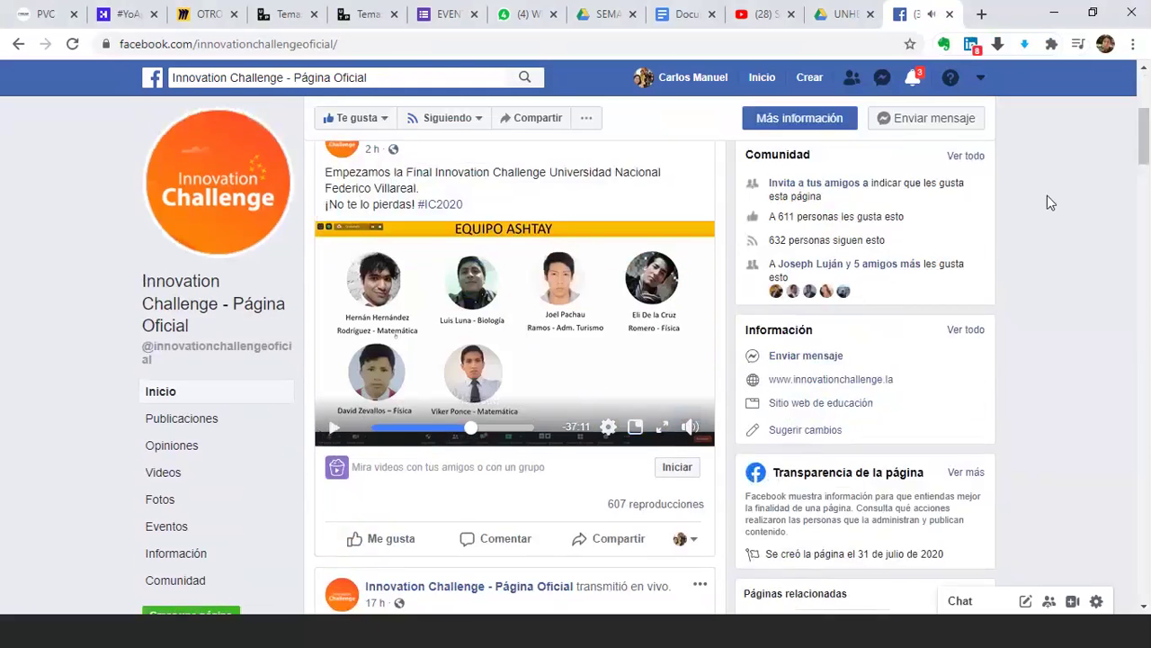
Play the Altoandina de Tarma final, skip ahead to the SEGURIDAD slide, and pause it.
{"action": "scroll", "coordinate": [1047, 202], "scroll_direction": "down", "scroll_amount": 3}
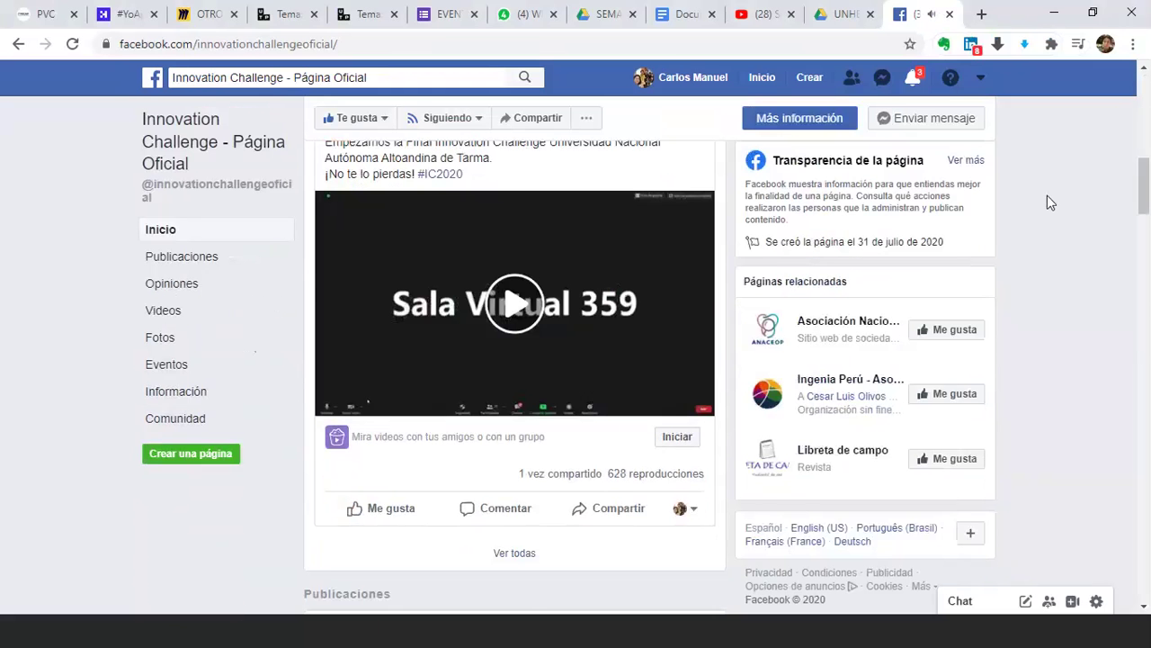
{"action": "scroll", "coordinate": [1046, 202], "scroll_direction": "up", "scroll_amount": 1}
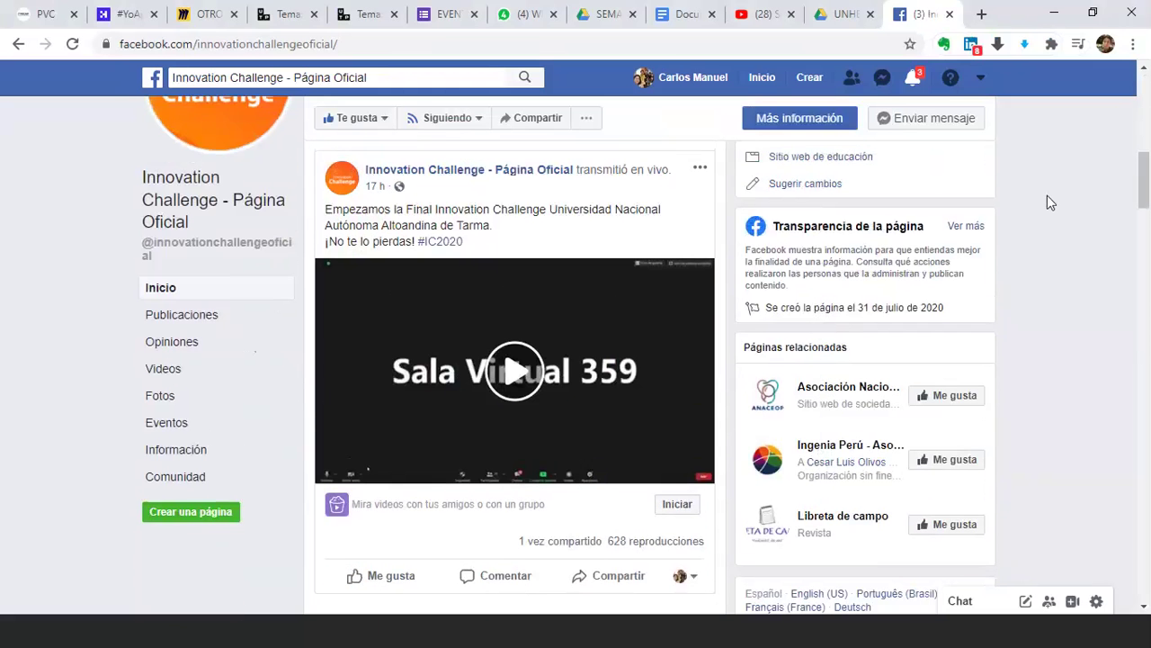
{"action": "left_click", "coordinate": [514, 371]}
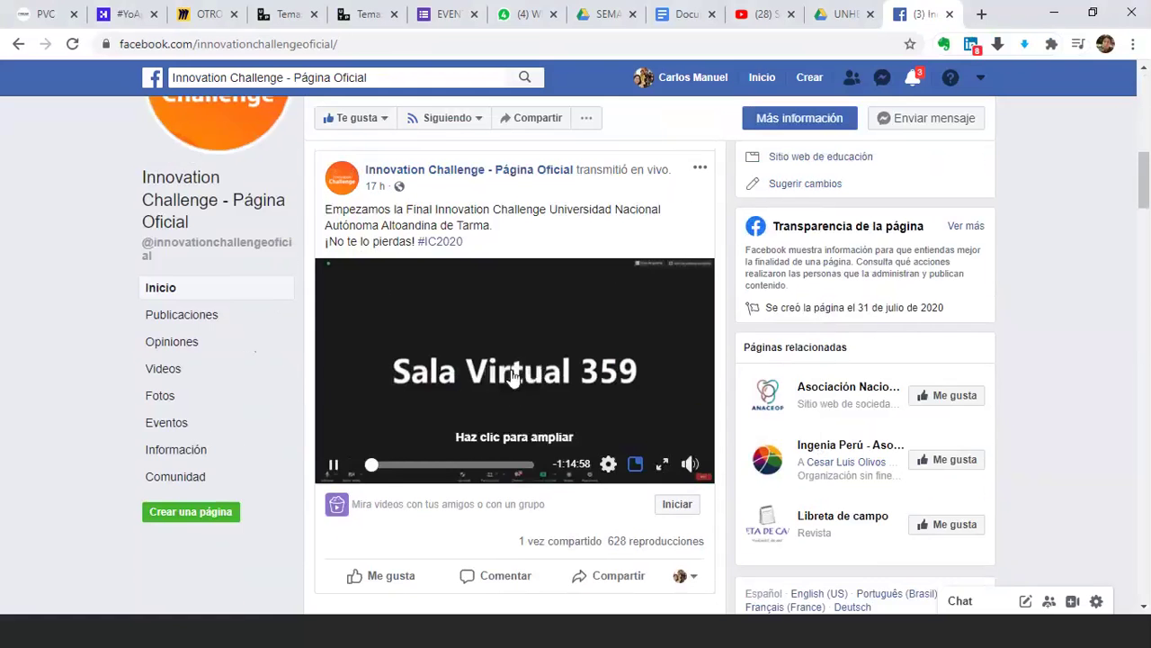
{"action": "left_click_drag", "start_coordinate": [402, 464], "coordinate": [443, 465]}
{"action": "left_click", "coordinate": [332, 468]}
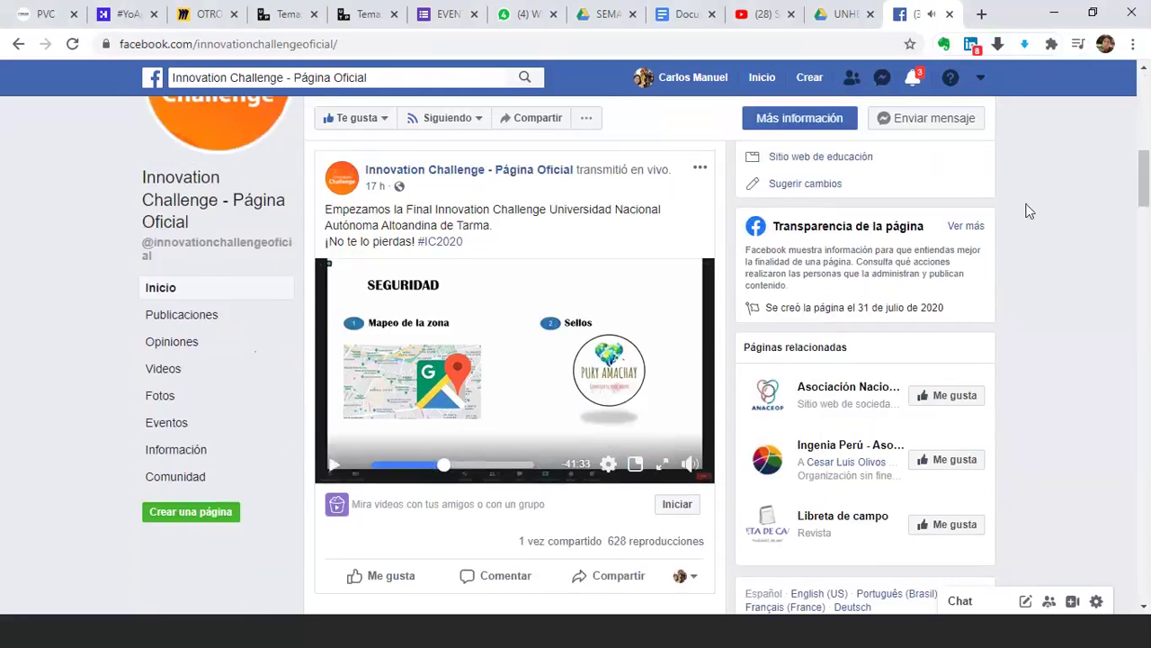
Browse the feed down to the Universidad Científica del Sur local final.
{"action": "scroll", "coordinate": [1031, 211], "scroll_direction": "down", "scroll_amount": 5}
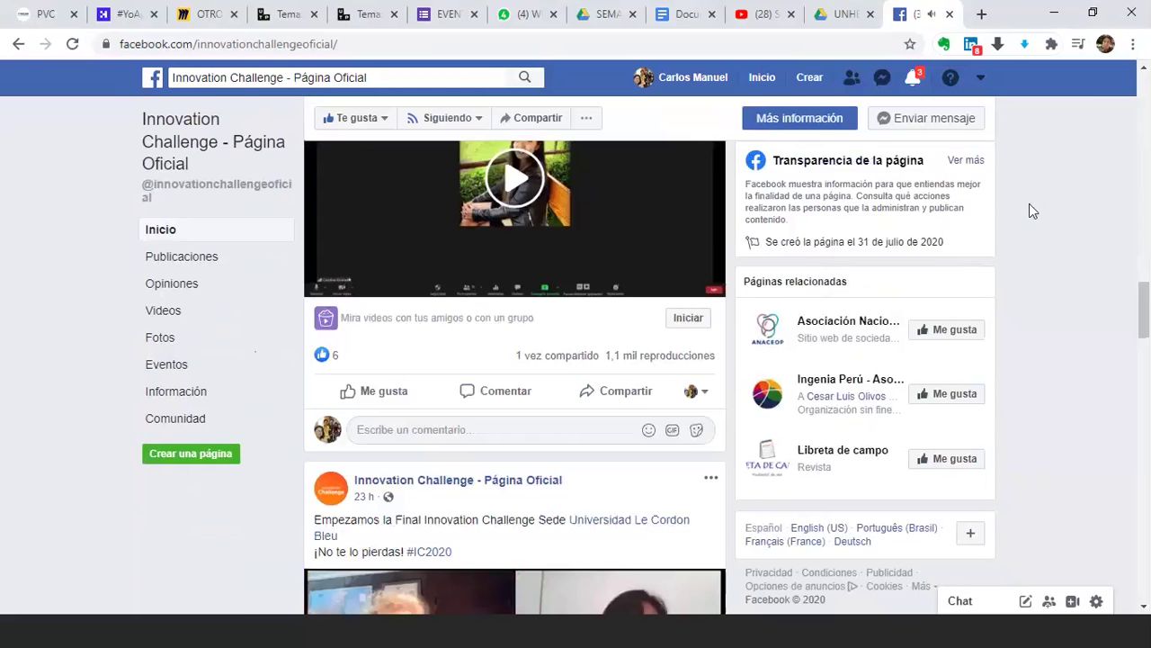
{"action": "scroll", "coordinate": [1029, 203], "scroll_direction": "up", "scroll_amount": 5}
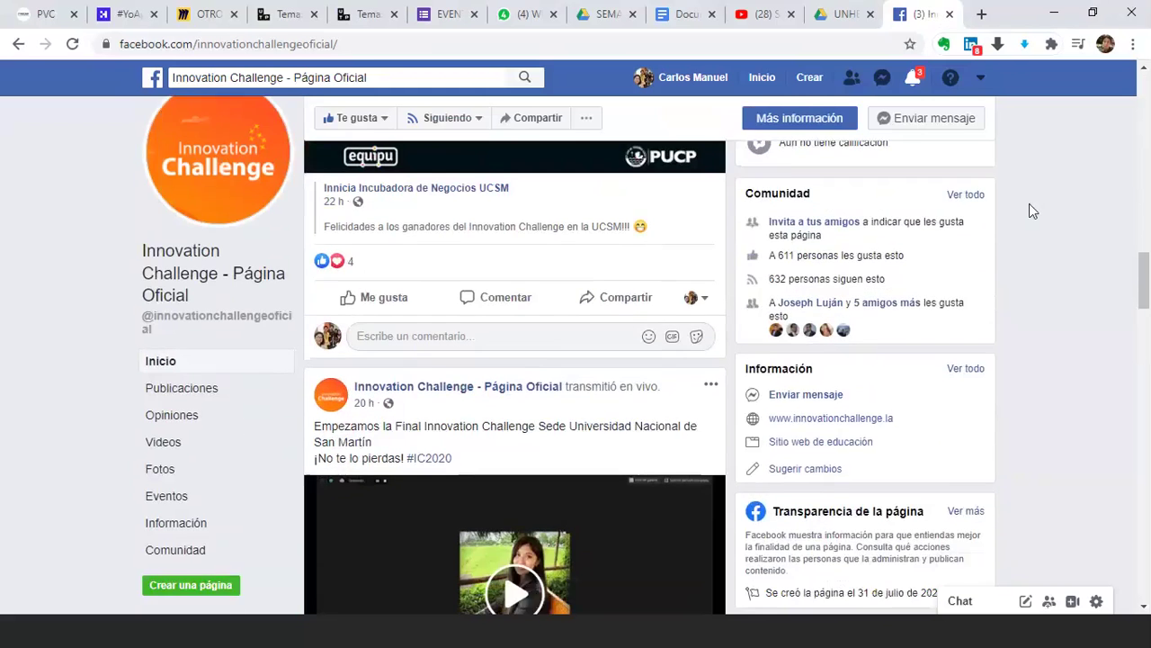
{"action": "scroll", "coordinate": [1029, 203], "scroll_direction": "down", "scroll_amount": 3}
{"action": "scroll", "coordinate": [1030, 205], "scroll_direction": "up", "scroll_amount": 1}
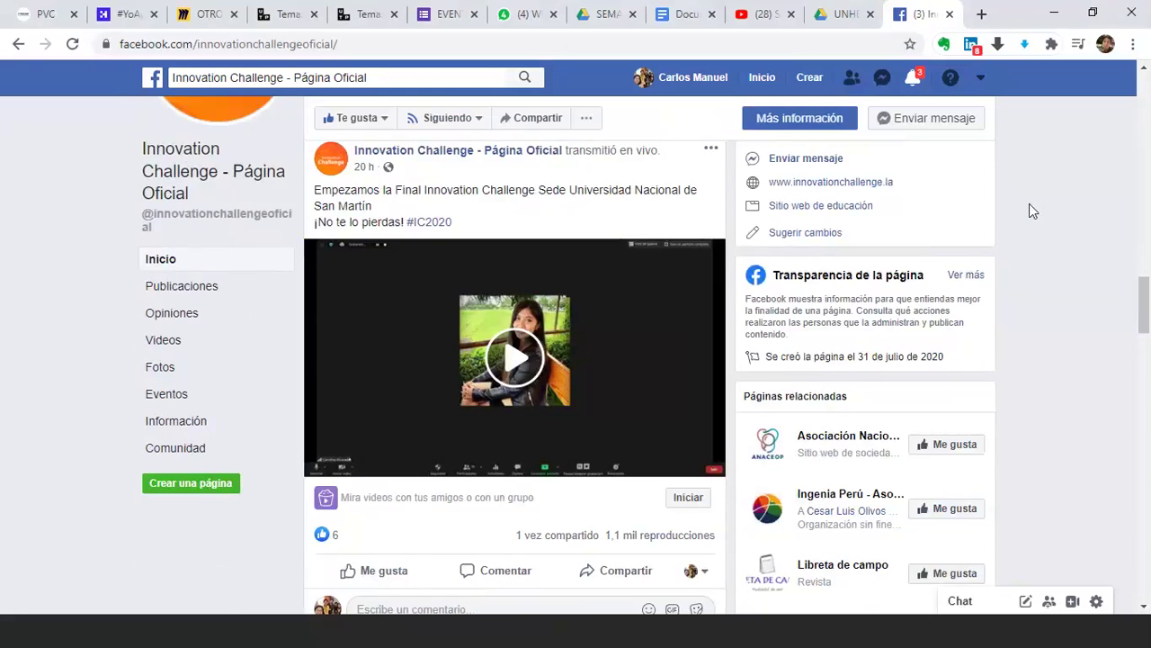
{"action": "scroll", "coordinate": [1029, 204], "scroll_direction": "down", "scroll_amount": 5}
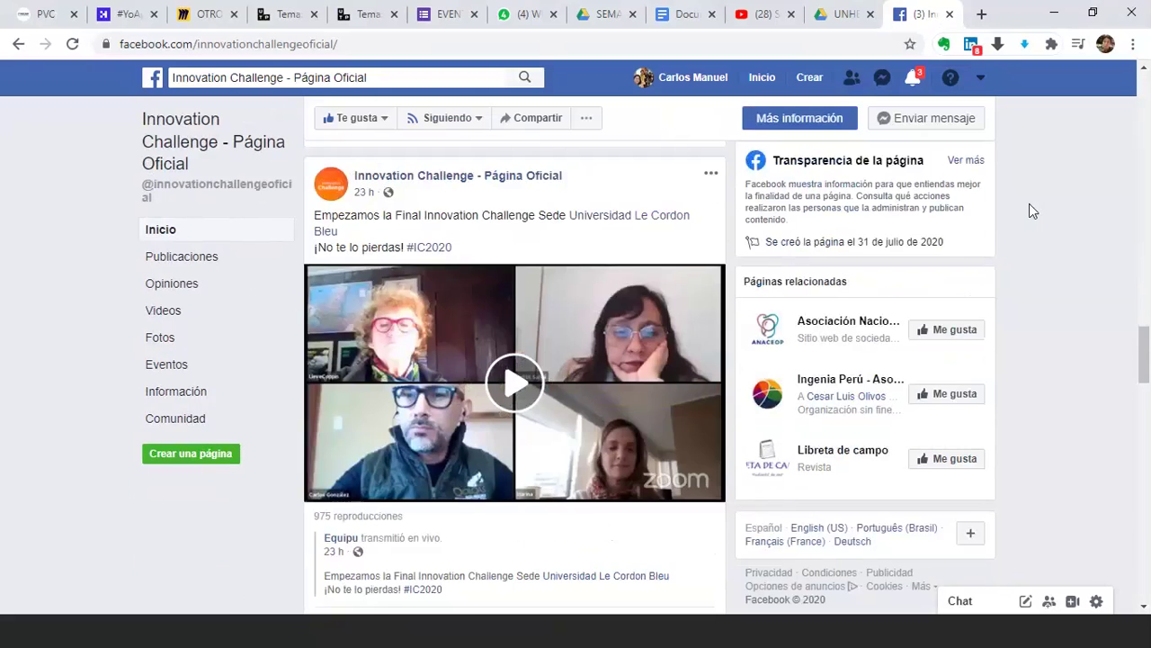
{"action": "scroll", "coordinate": [1029, 204], "scroll_direction": "down", "scroll_amount": 10}
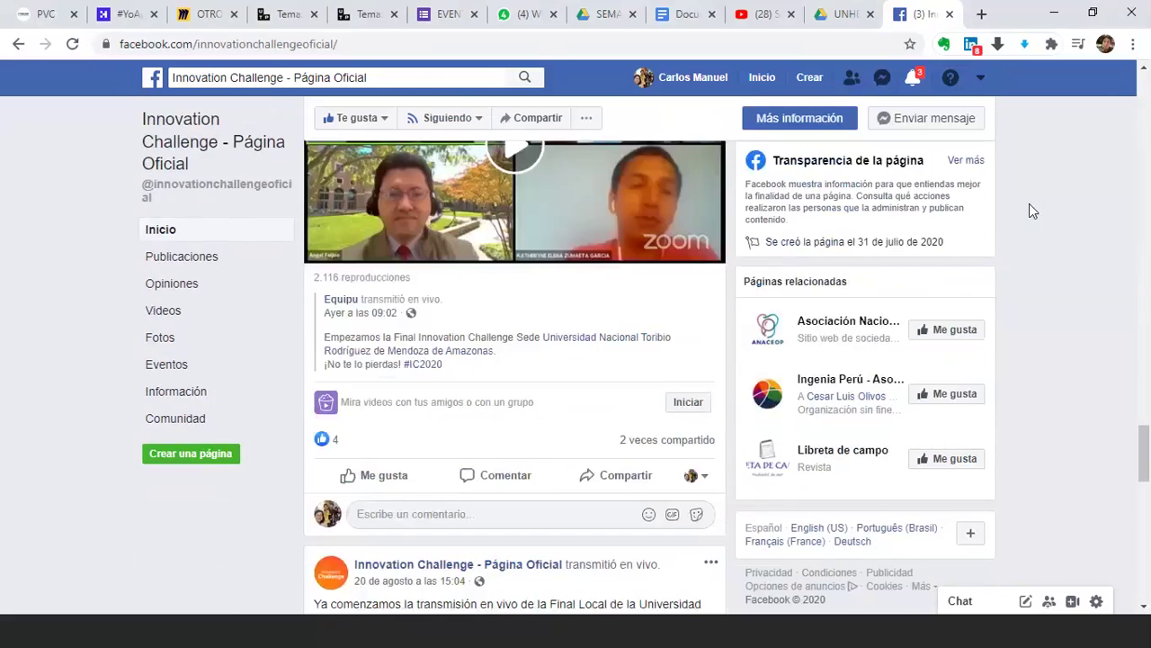
{"action": "scroll", "coordinate": [1029, 203], "scroll_direction": "up", "scroll_amount": 3}
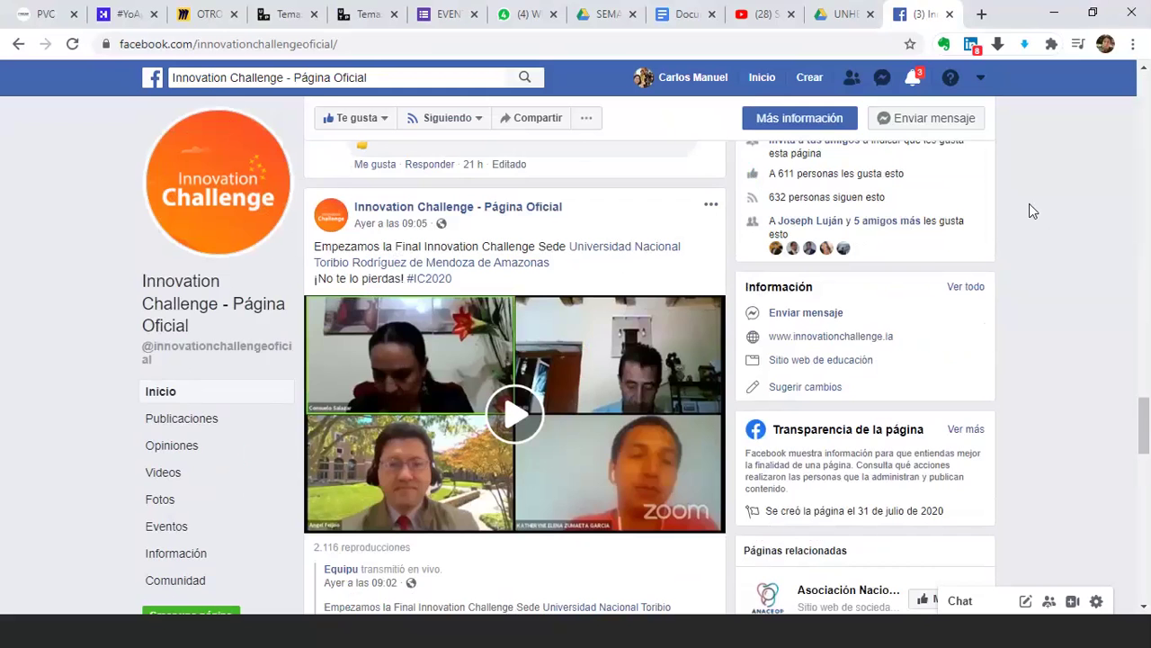
{"action": "scroll", "coordinate": [1029, 203], "scroll_direction": "down", "scroll_amount": 10}
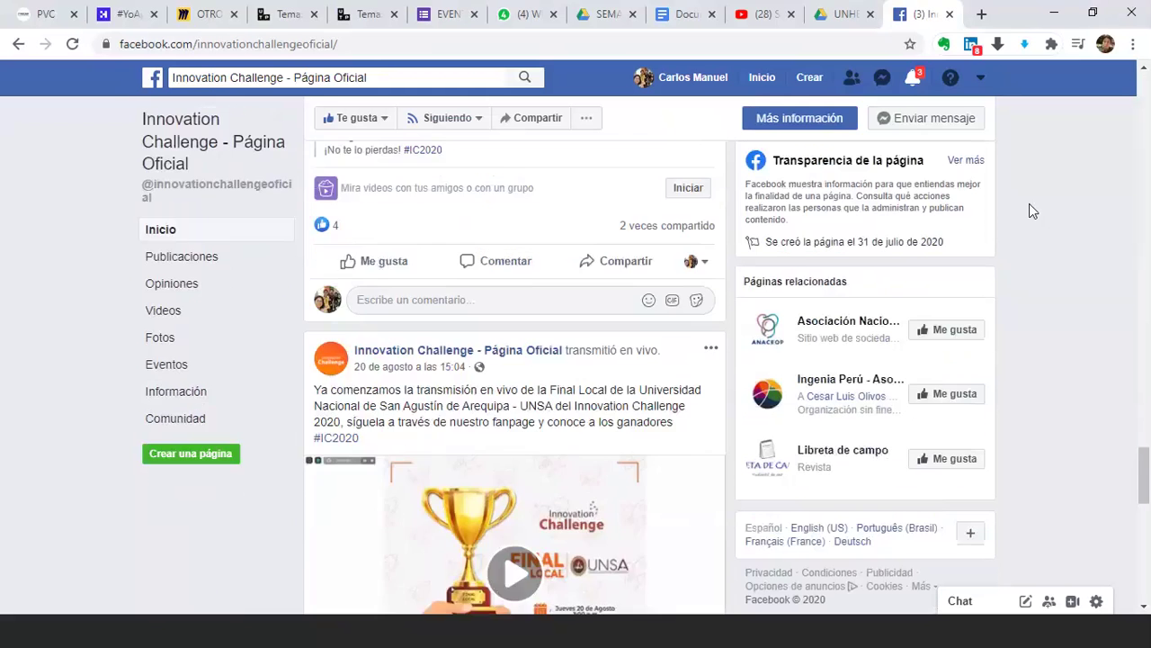
{"action": "scroll", "coordinate": [1029, 203], "scroll_direction": "up", "scroll_amount": 5}
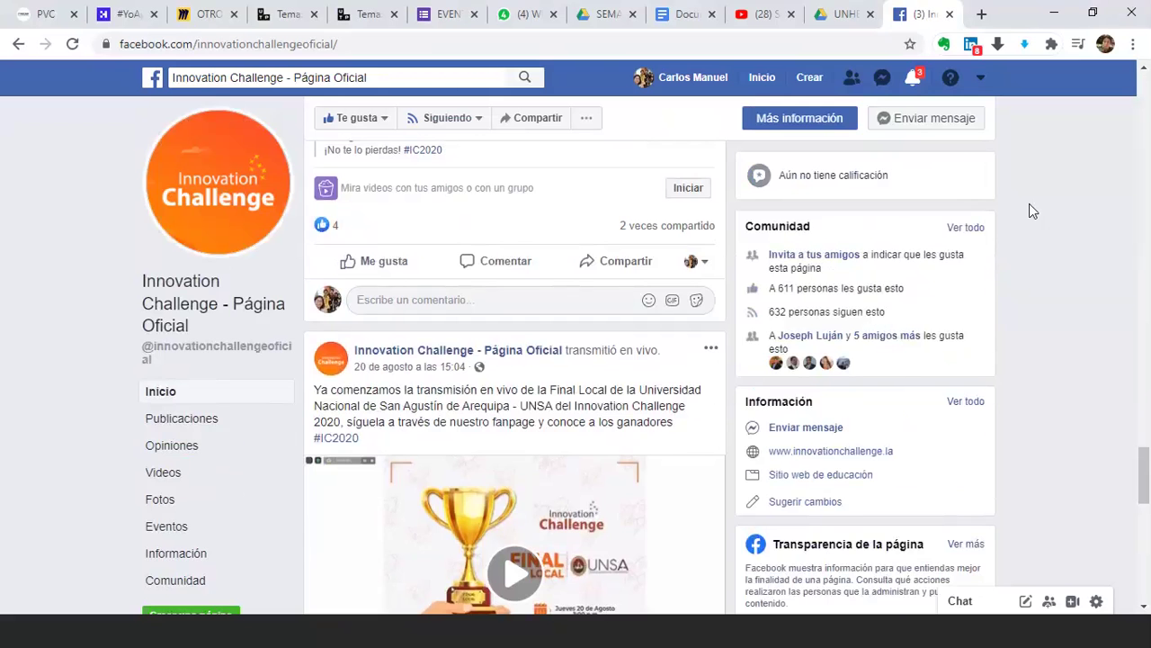
{"action": "scroll", "coordinate": [1031, 210], "scroll_direction": "down", "scroll_amount": 7}
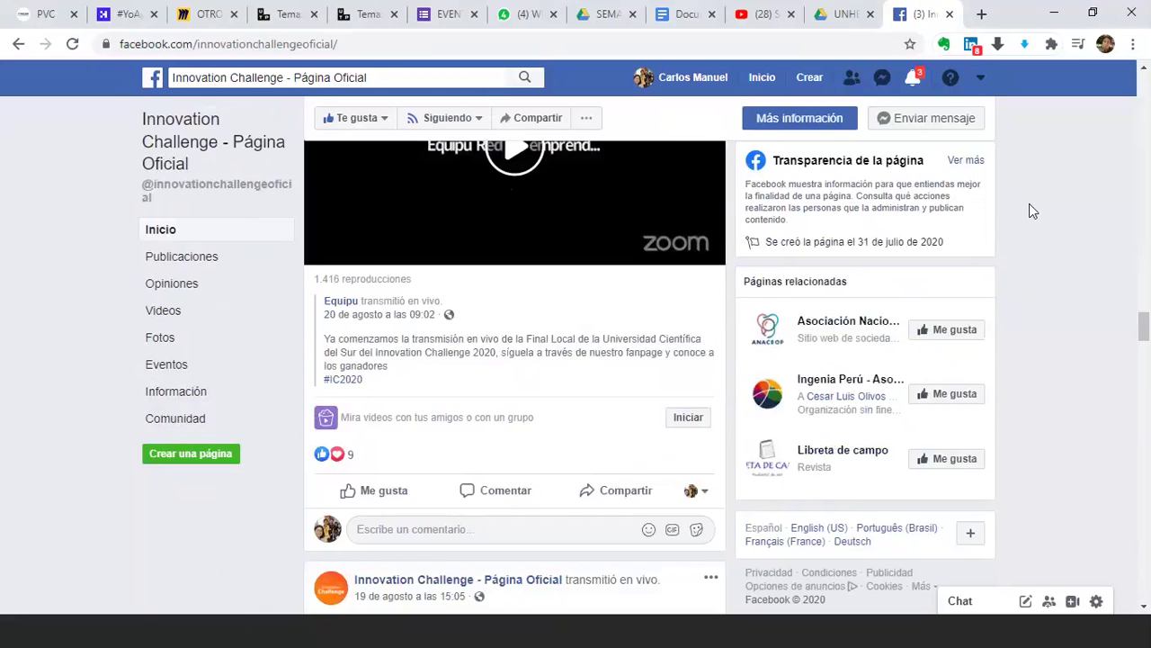
{"action": "scroll", "coordinate": [1032, 211], "scroll_direction": "down", "scroll_amount": 5}
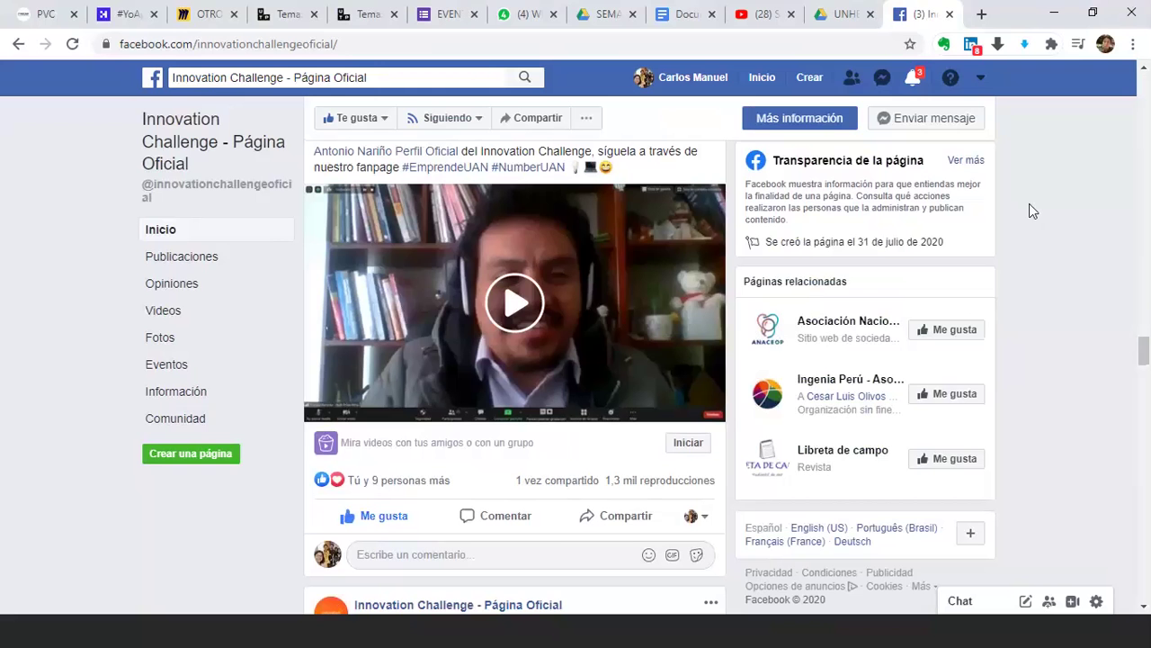
{"action": "left_click", "coordinate": [1075, 642]}
Play the Antonio Nariño final, skip past 44:47, pause, then scroll to the 17 August Taller4 post.
{"action": "scroll", "coordinate": [1072, 240], "scroll_direction": "down", "scroll_amount": 1}
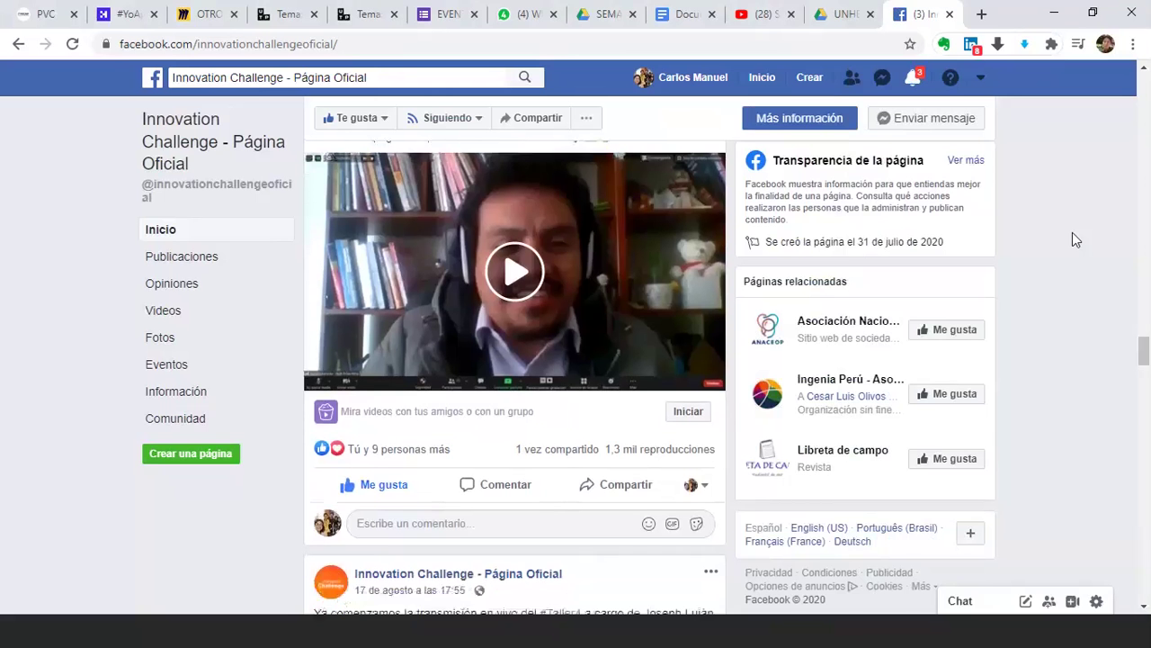
{"action": "scroll", "coordinate": [1072, 239], "scroll_direction": "up", "scroll_amount": 2}
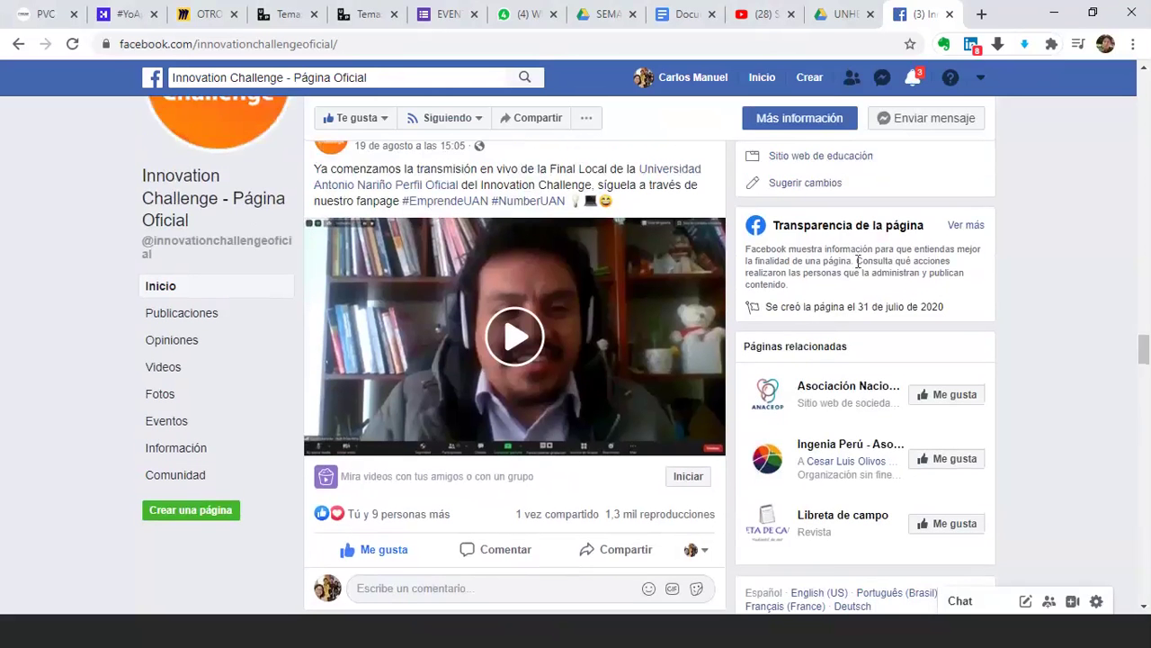
{"action": "left_click", "coordinate": [513, 336]}
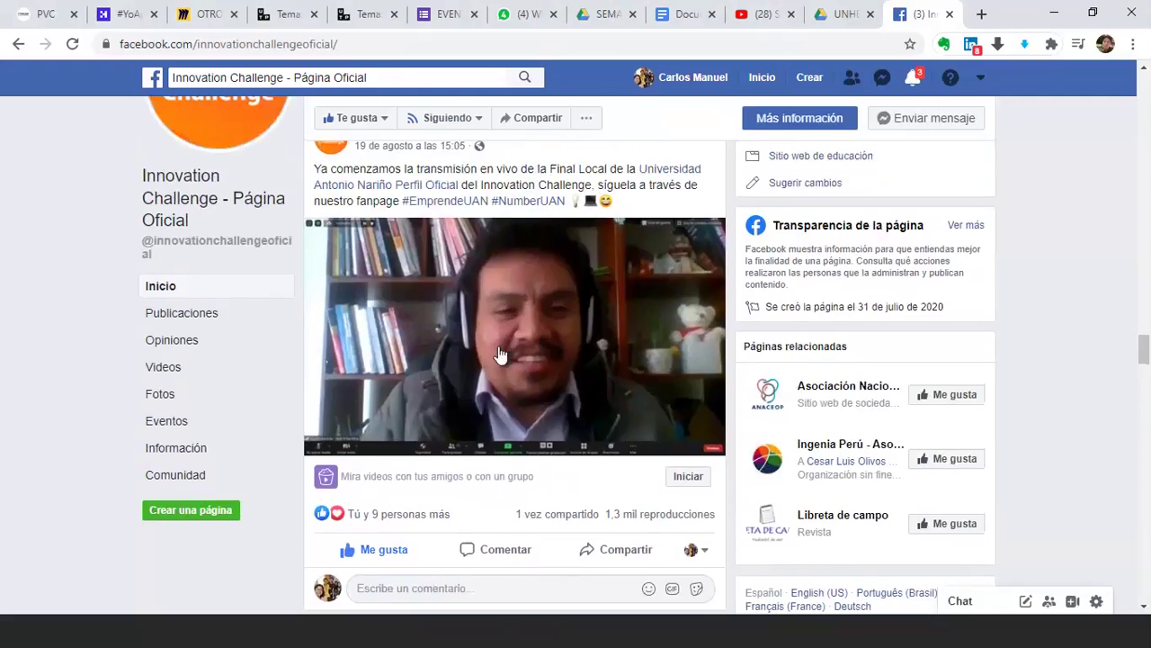
{"action": "left_click", "coordinate": [445, 438]}
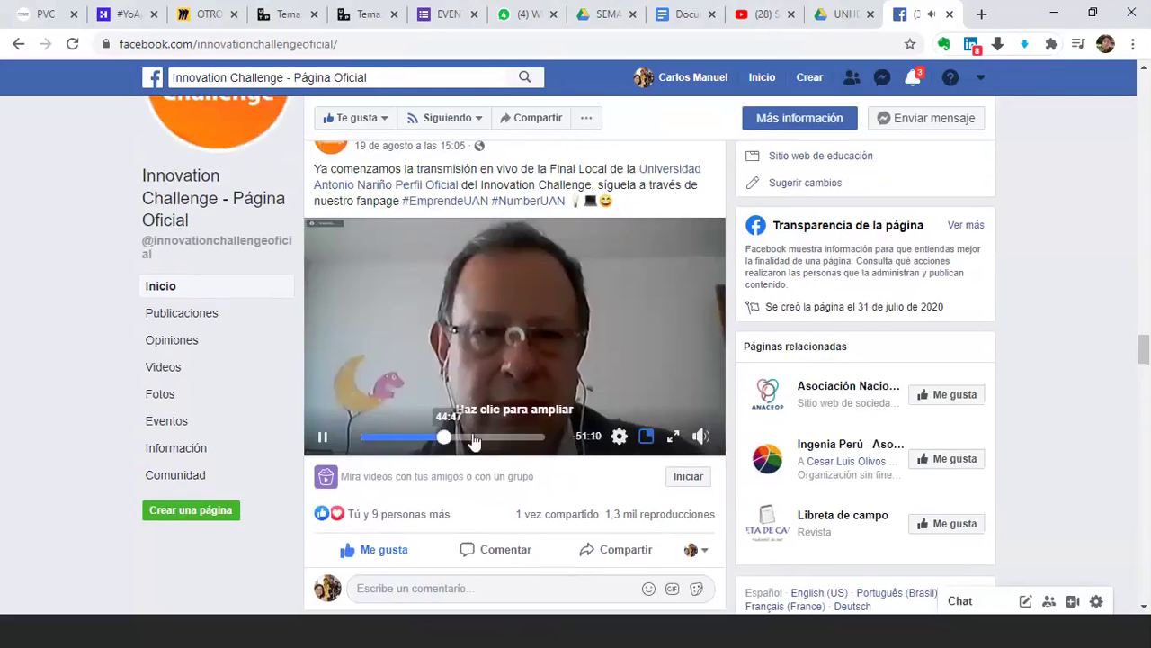
{"action": "left_click", "coordinate": [499, 438]}
{"action": "left_click", "coordinate": [323, 438]}
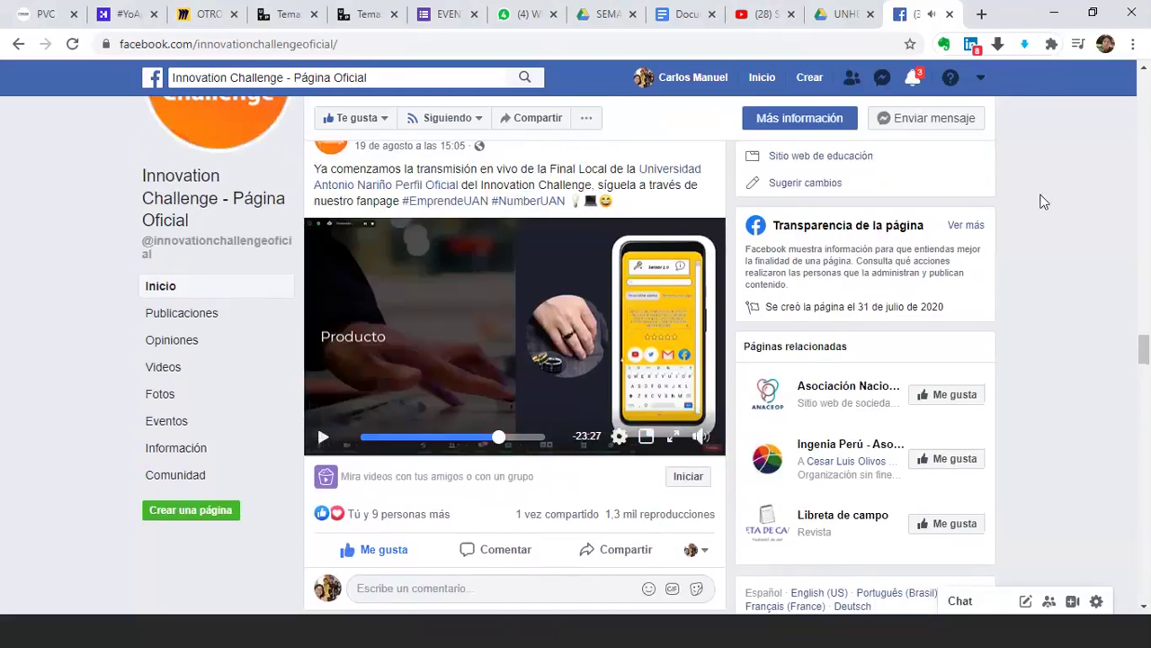
{"action": "scroll", "coordinate": [1043, 203], "scroll_direction": "down", "scroll_amount": 5}
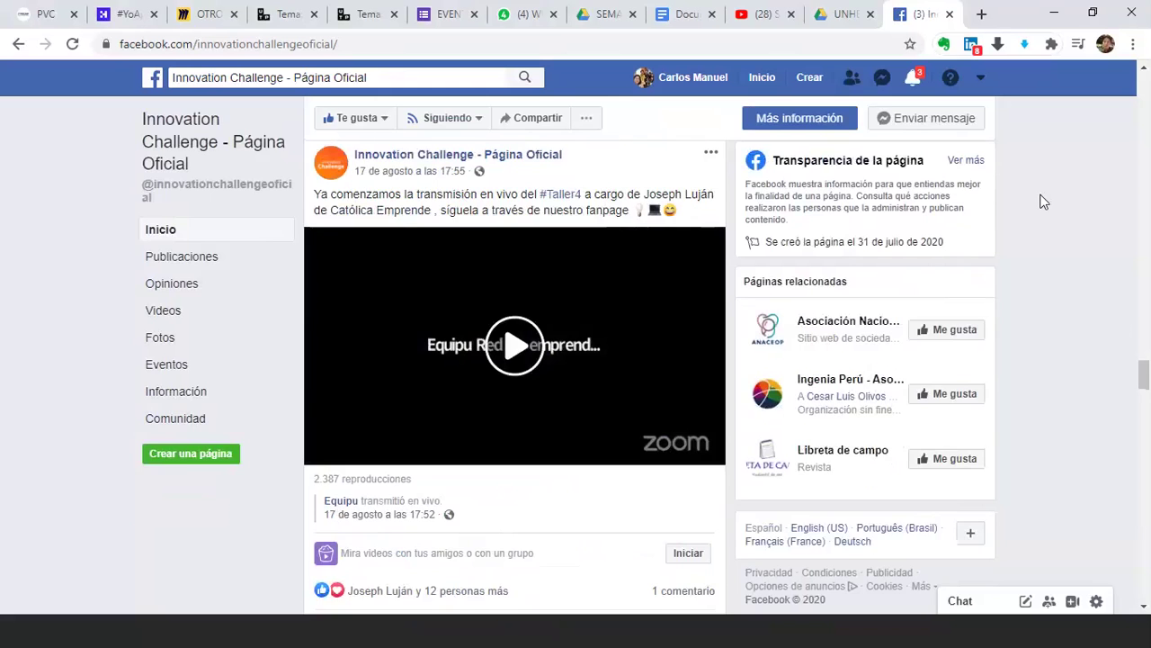
Play the 11 August Taller 1 video, skip to near its end, and pause it.
{"action": "scroll", "coordinate": [1044, 201], "scroll_direction": "down", "scroll_amount": 10}
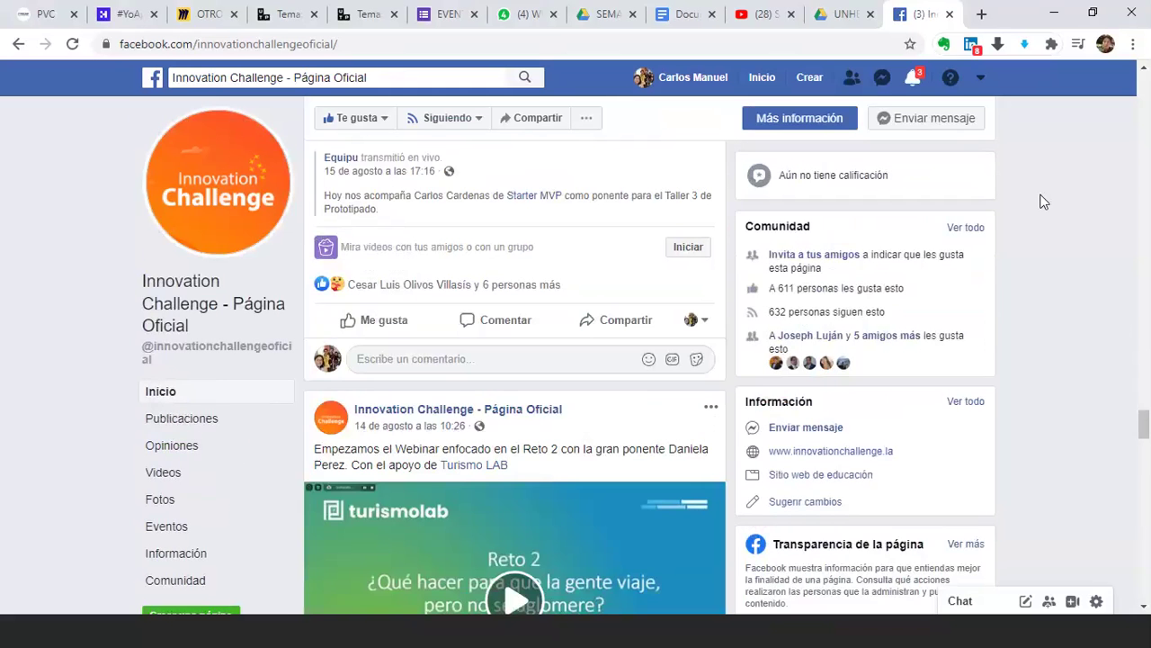
{"action": "scroll", "coordinate": [1043, 201], "scroll_direction": "down", "scroll_amount": 10}
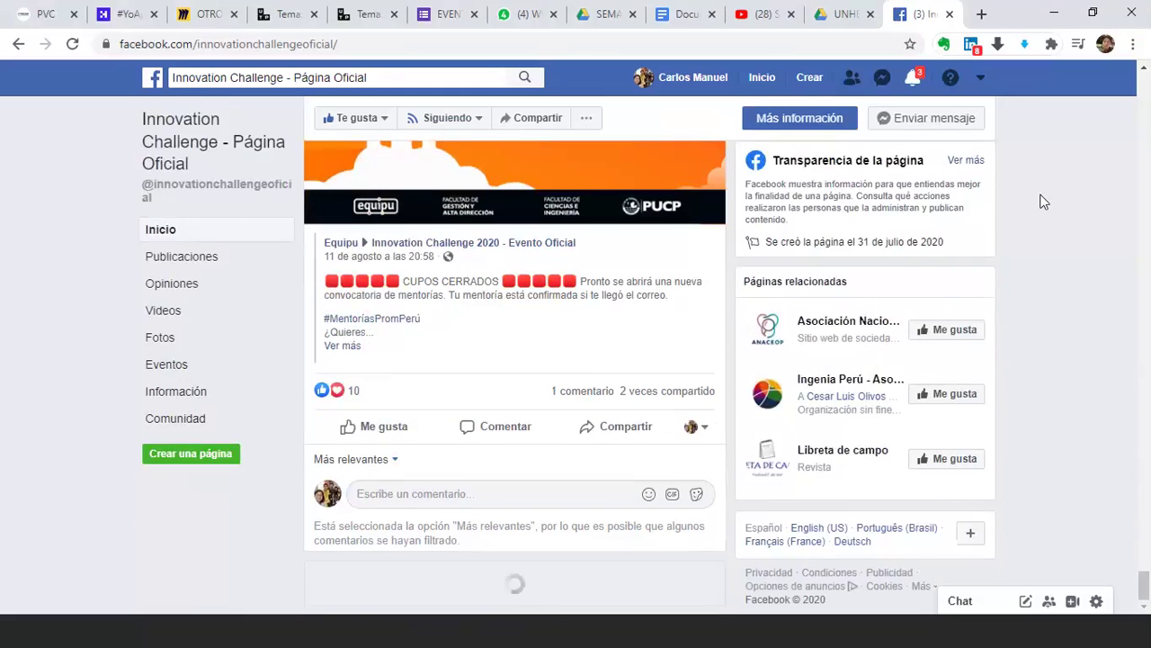
{"action": "scroll", "coordinate": [1044, 201], "scroll_direction": "down", "scroll_amount": 5}
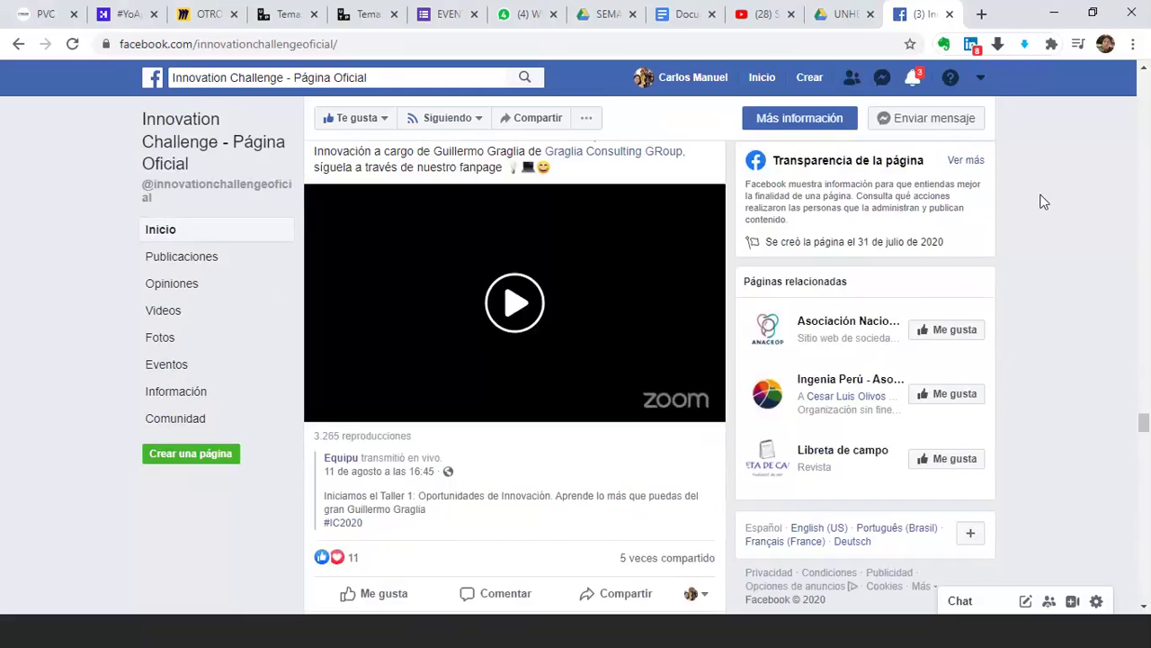
{"action": "scroll", "coordinate": [1043, 201], "scroll_direction": "up", "scroll_amount": 1}
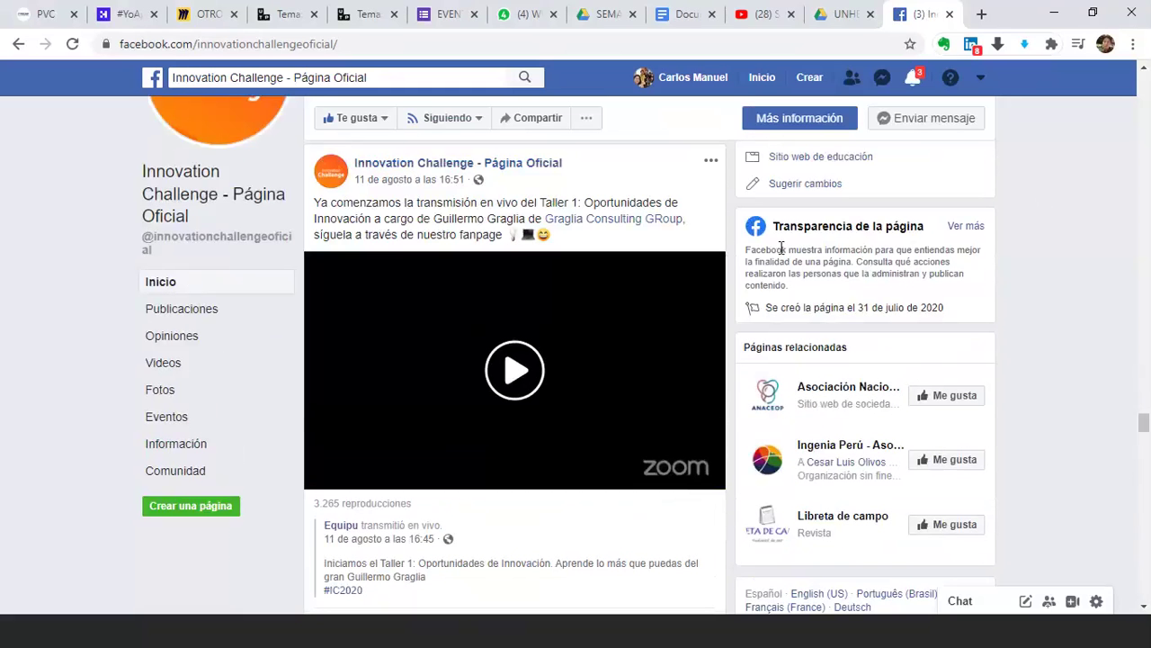
{"action": "left_click", "coordinate": [519, 374]}
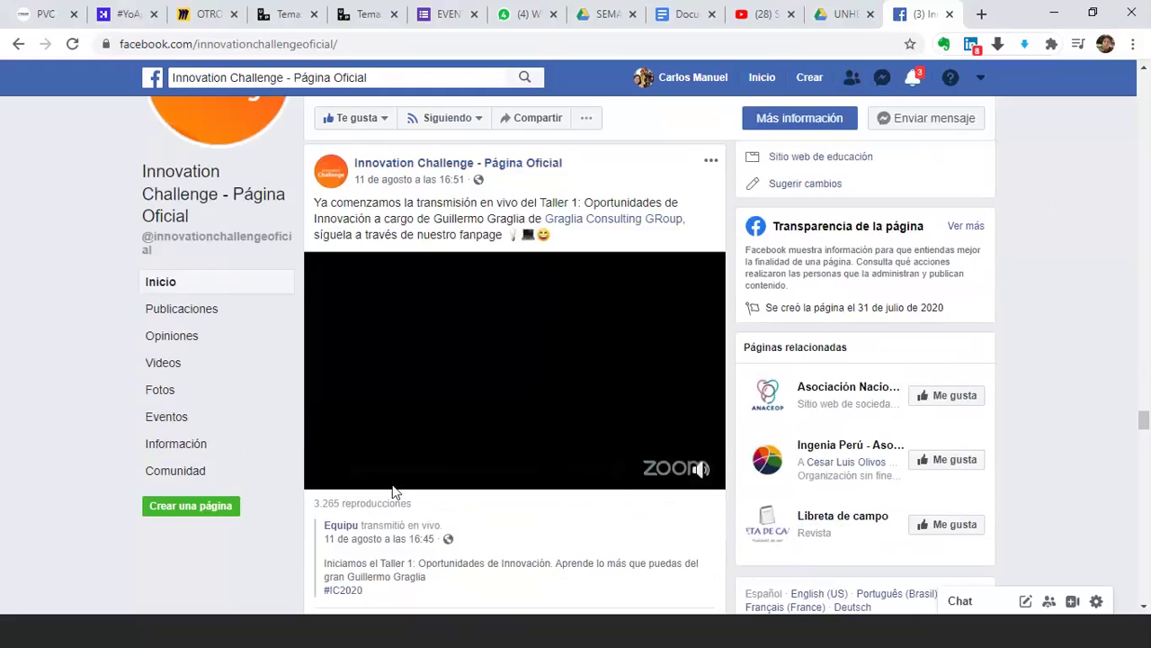
{"action": "left_click_drag", "start_coordinate": [393, 477], "coordinate": [462, 476]}
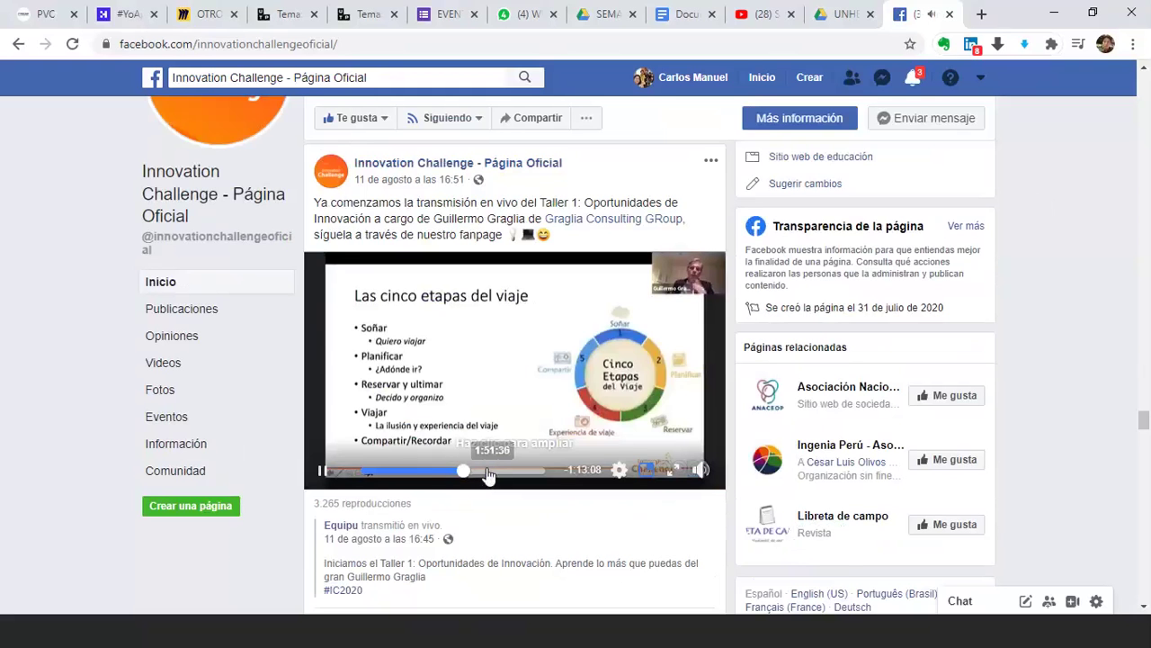
{"action": "left_click", "coordinate": [486, 471]}
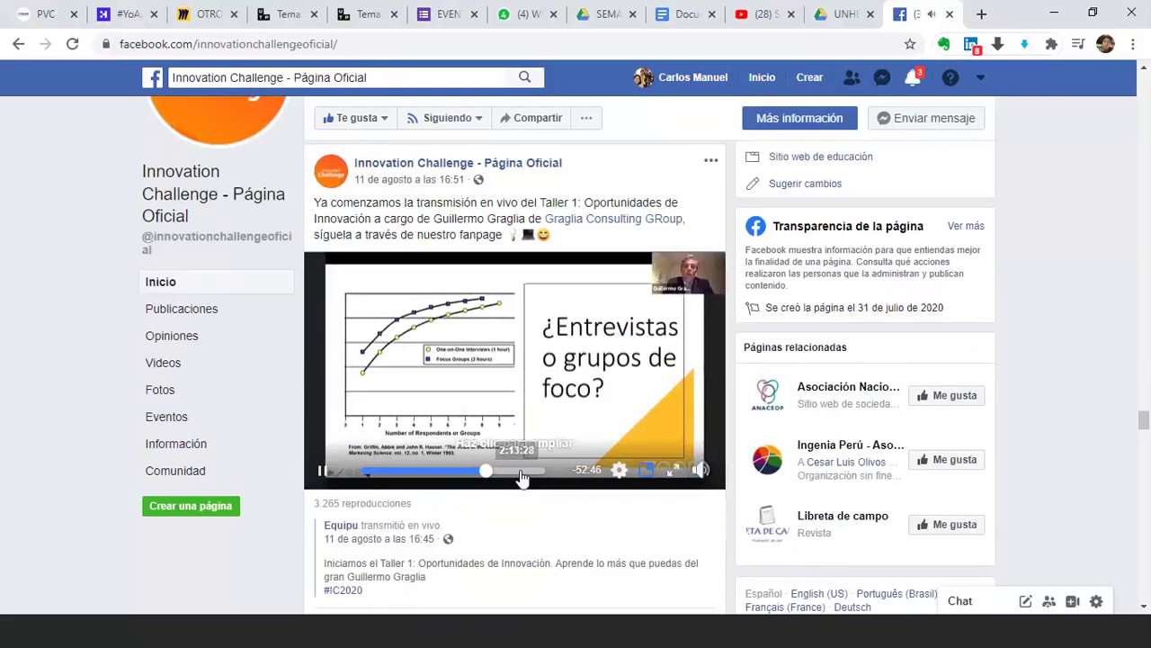
{"action": "left_click", "coordinate": [509, 472]}
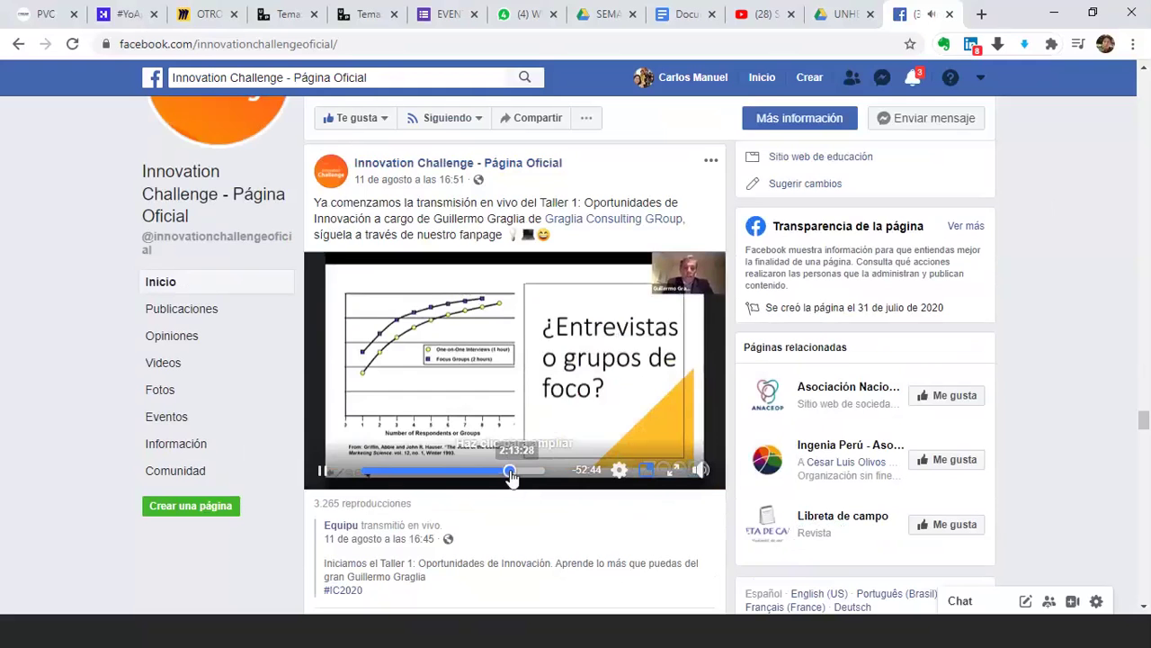
{"action": "left_click", "coordinate": [530, 471]}
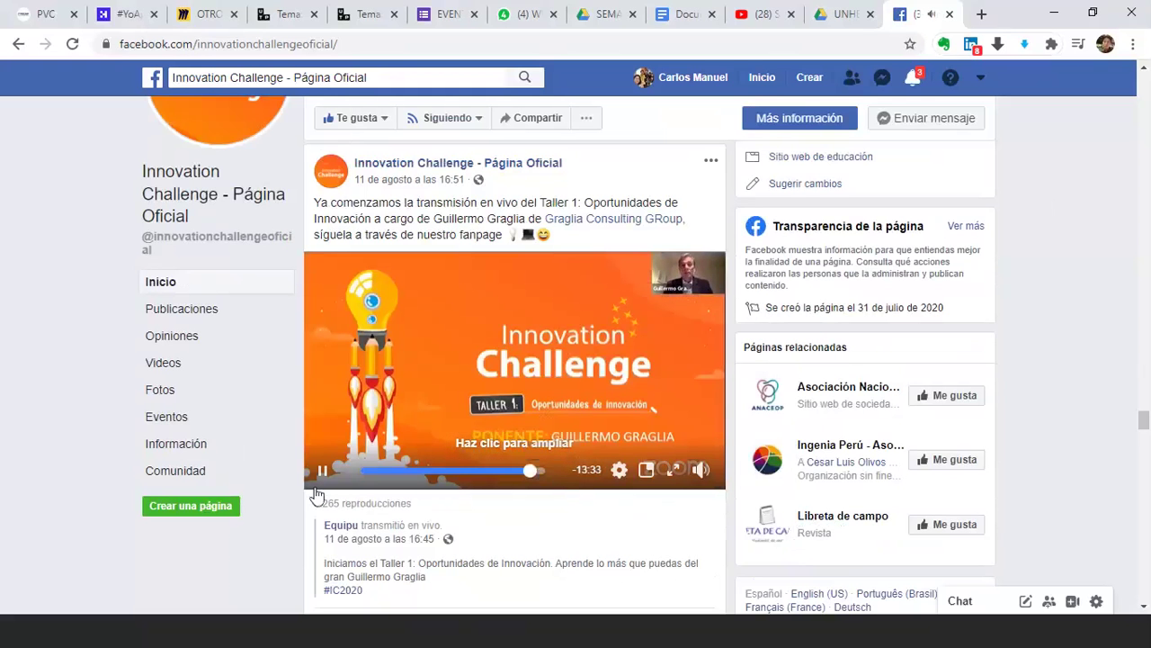
{"action": "left_click", "coordinate": [323, 474]}
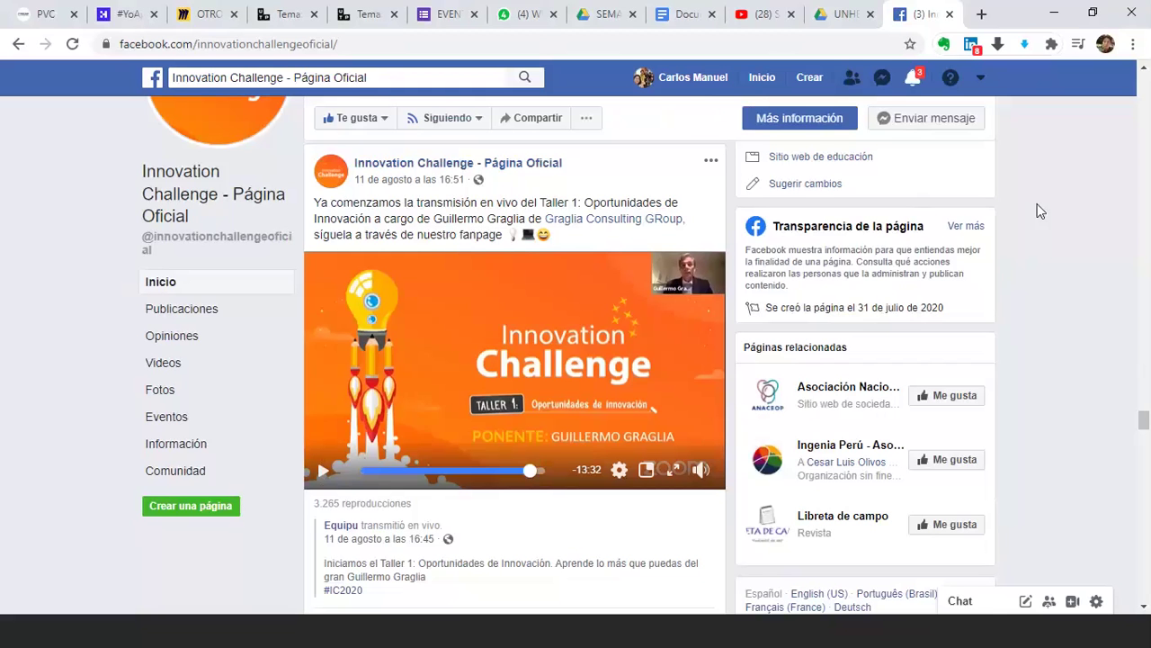
Scroll the feed to the 12 August Reto 1 webinar post.
{"action": "scroll", "coordinate": [1038, 210], "scroll_direction": "up", "scroll_amount": 5}
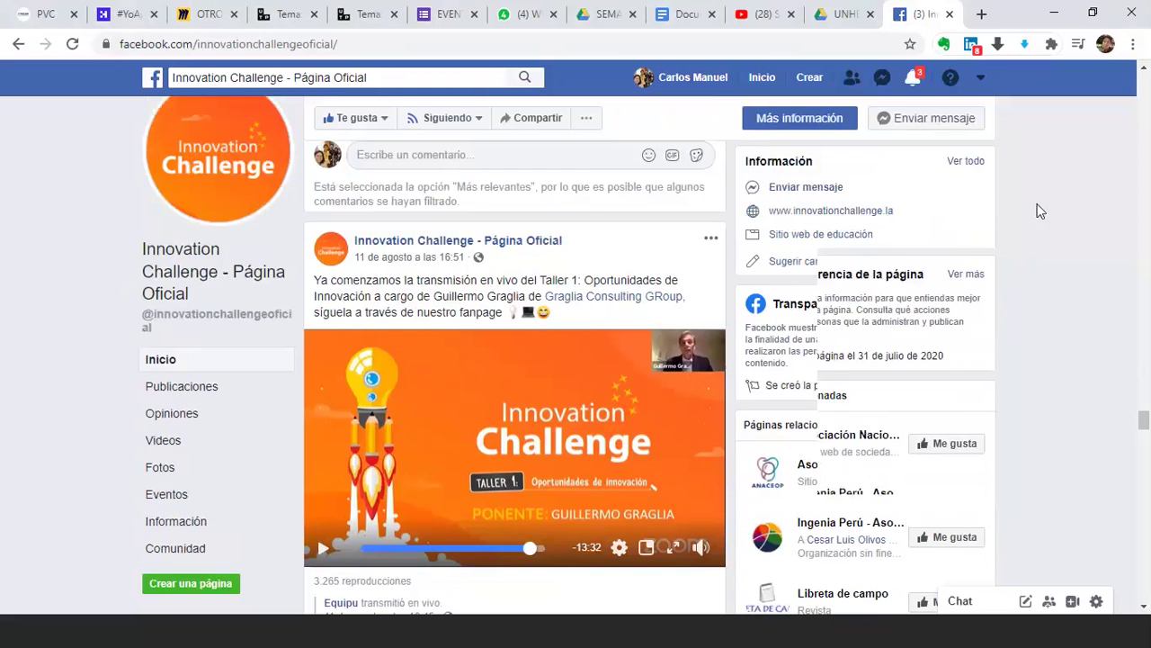
{"action": "scroll", "coordinate": [1039, 210], "scroll_direction": "up", "scroll_amount": 1}
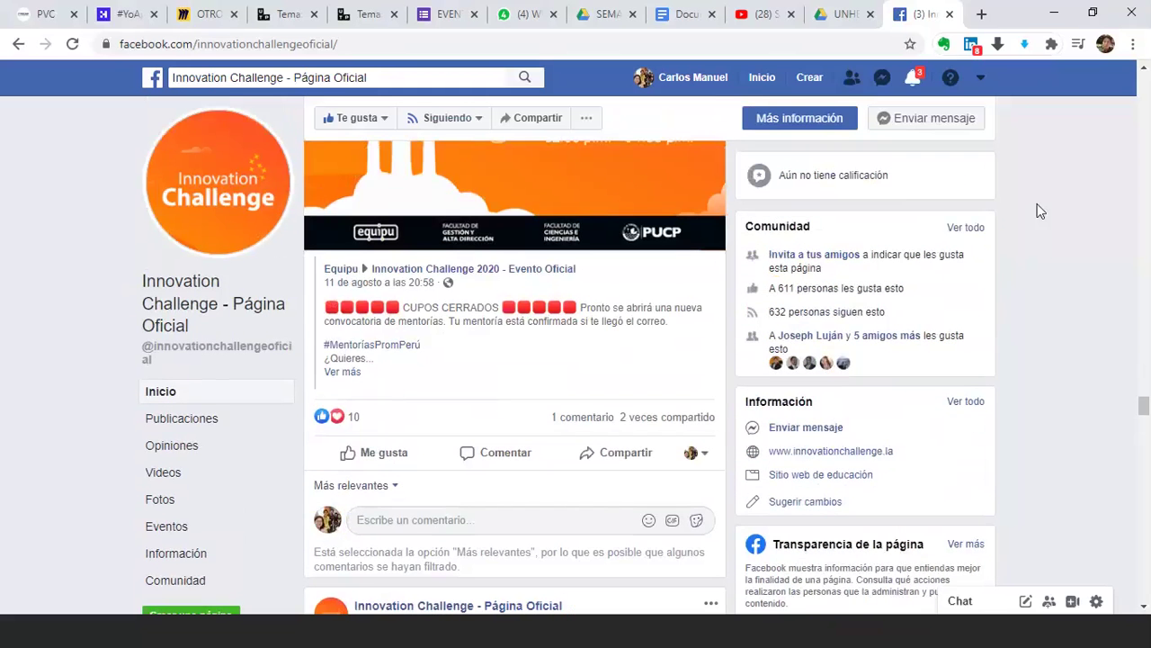
{"action": "scroll", "coordinate": [1038, 210], "scroll_direction": "down", "scroll_amount": 3}
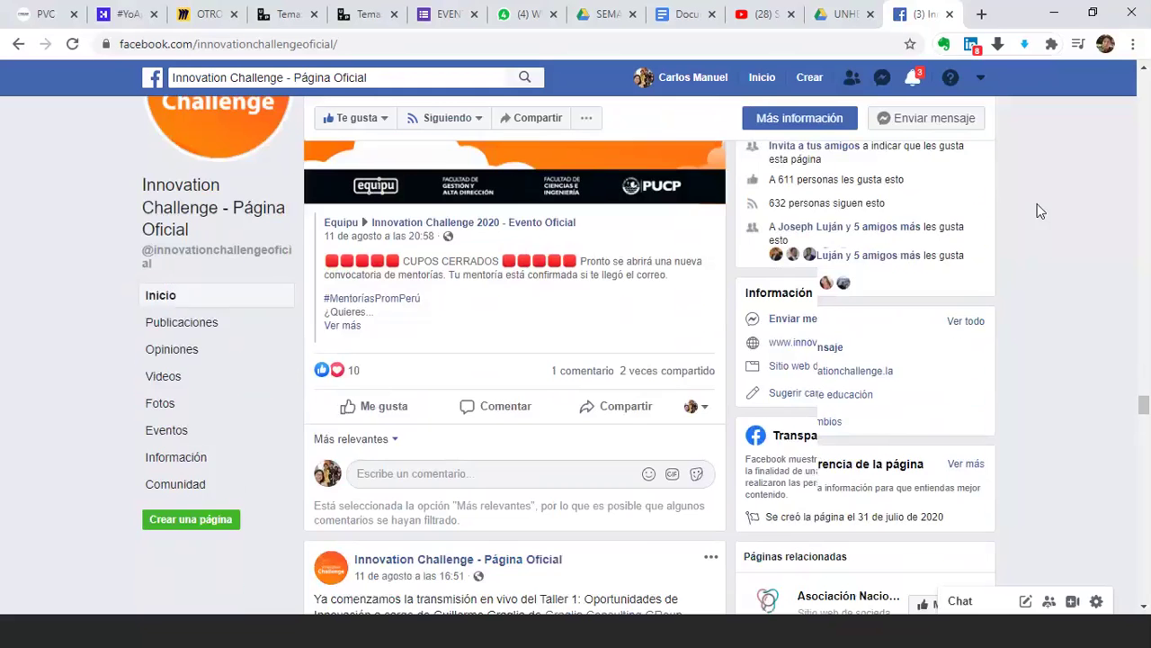
{"action": "scroll", "coordinate": [1039, 211], "scroll_direction": "up", "scroll_amount": 6}
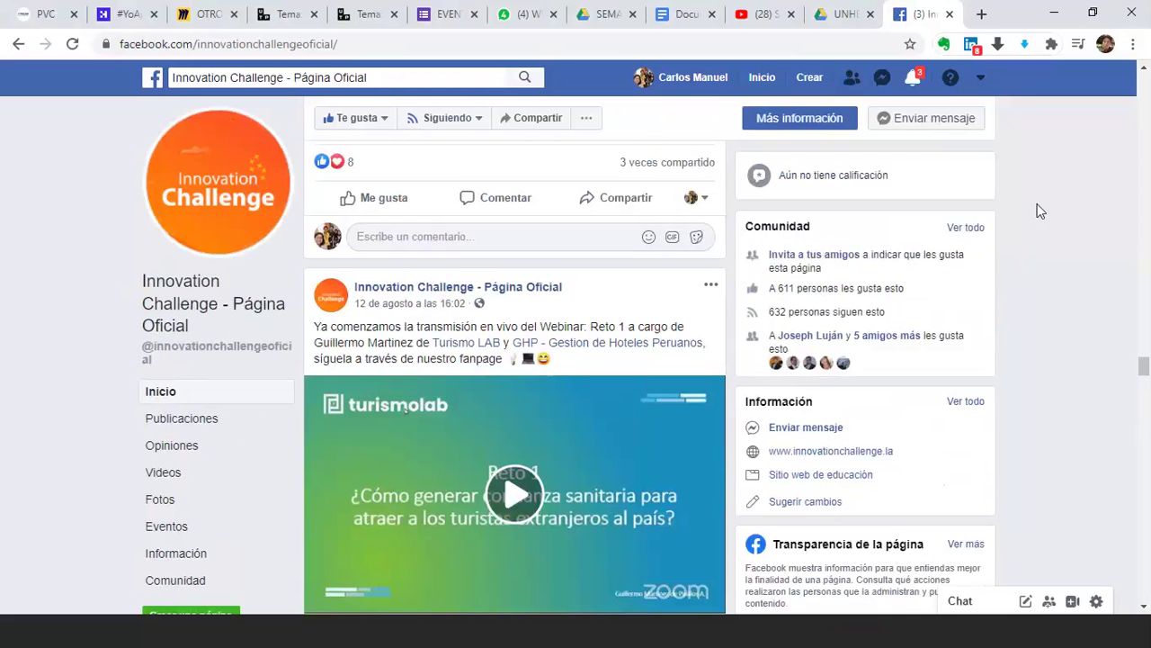
{"action": "scroll", "coordinate": [1038, 210], "scroll_direction": "down", "scroll_amount": 1}
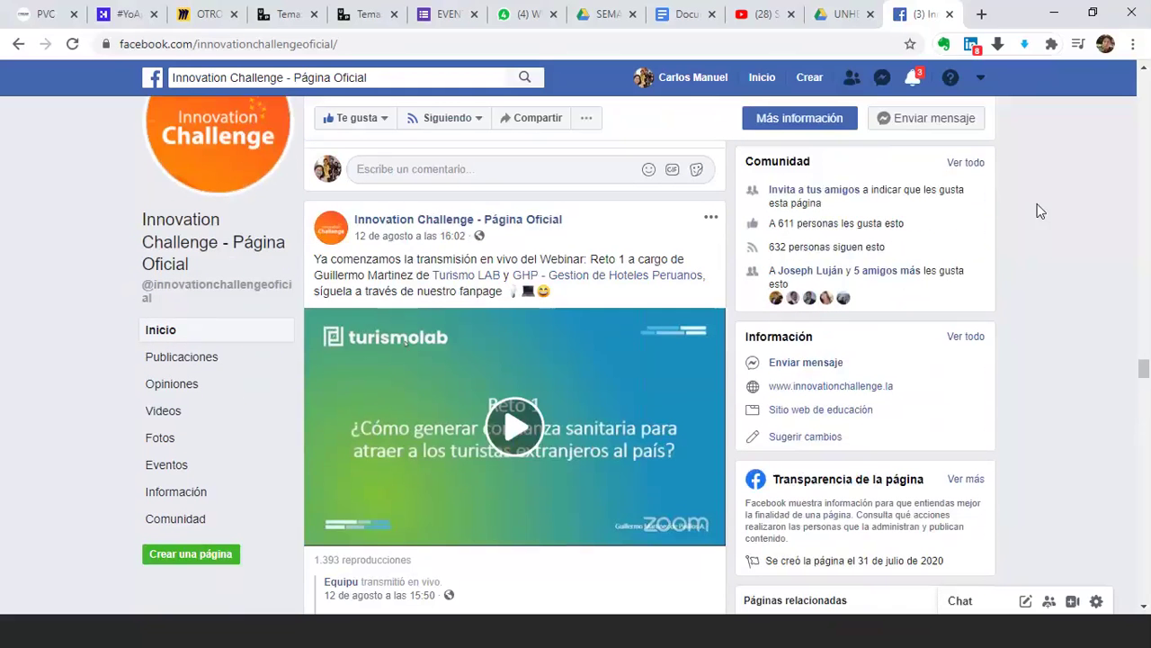
Play the Reto 1 webinar, seek to the GRACIAS slide at 1:00:14, and pause.
{"action": "left_click", "coordinate": [517, 430]}
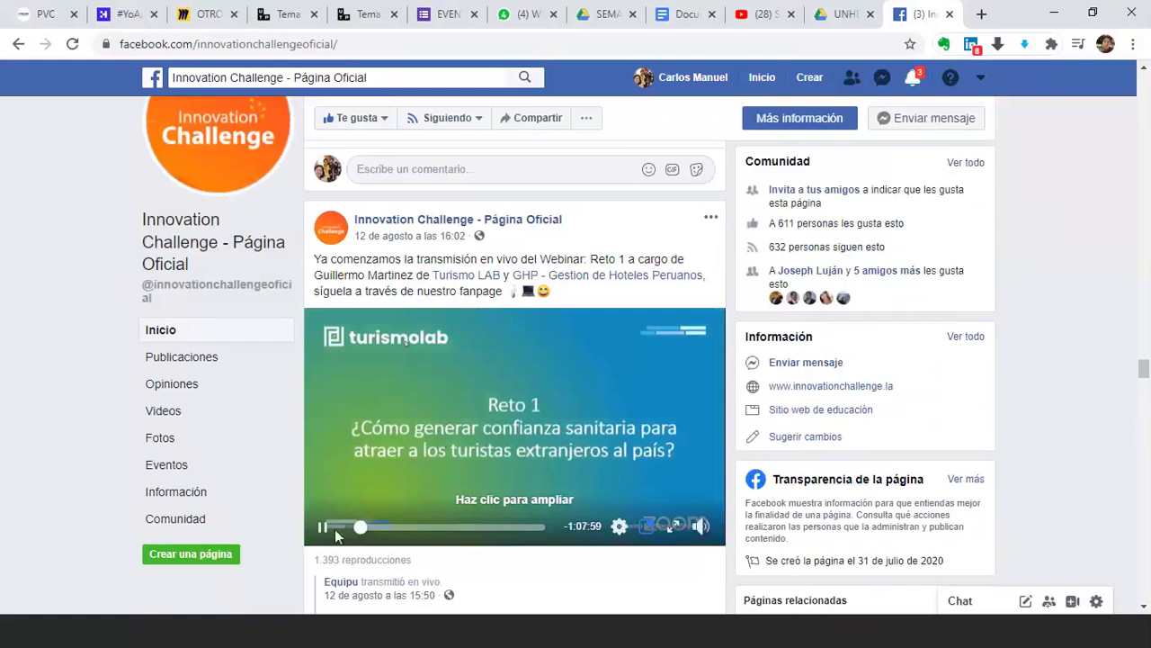
{"action": "left_click", "coordinate": [385, 530]}
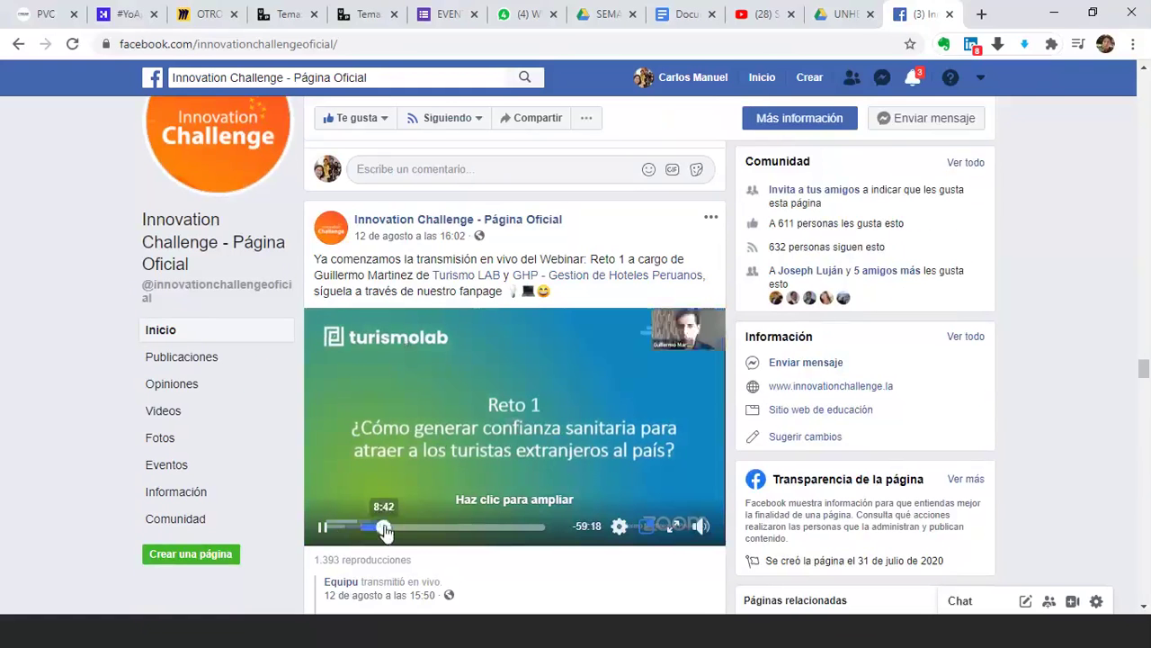
{"action": "left_click", "coordinate": [410, 531]}
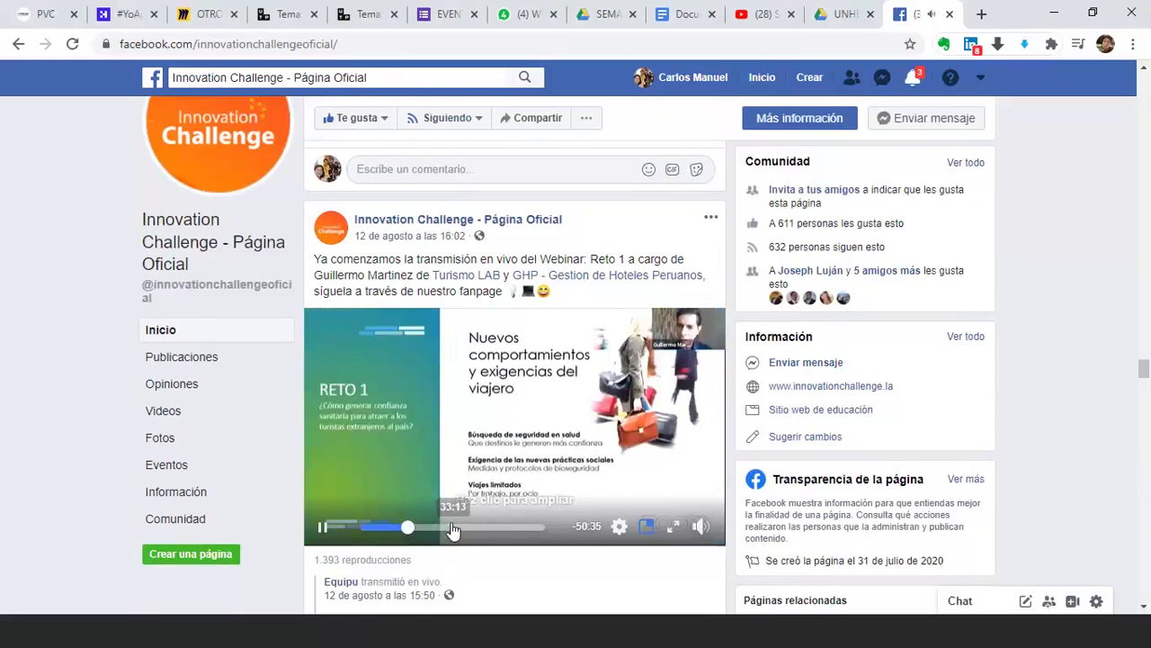
{"action": "left_click", "coordinate": [453, 531]}
{"action": "left_click", "coordinate": [484, 529]}
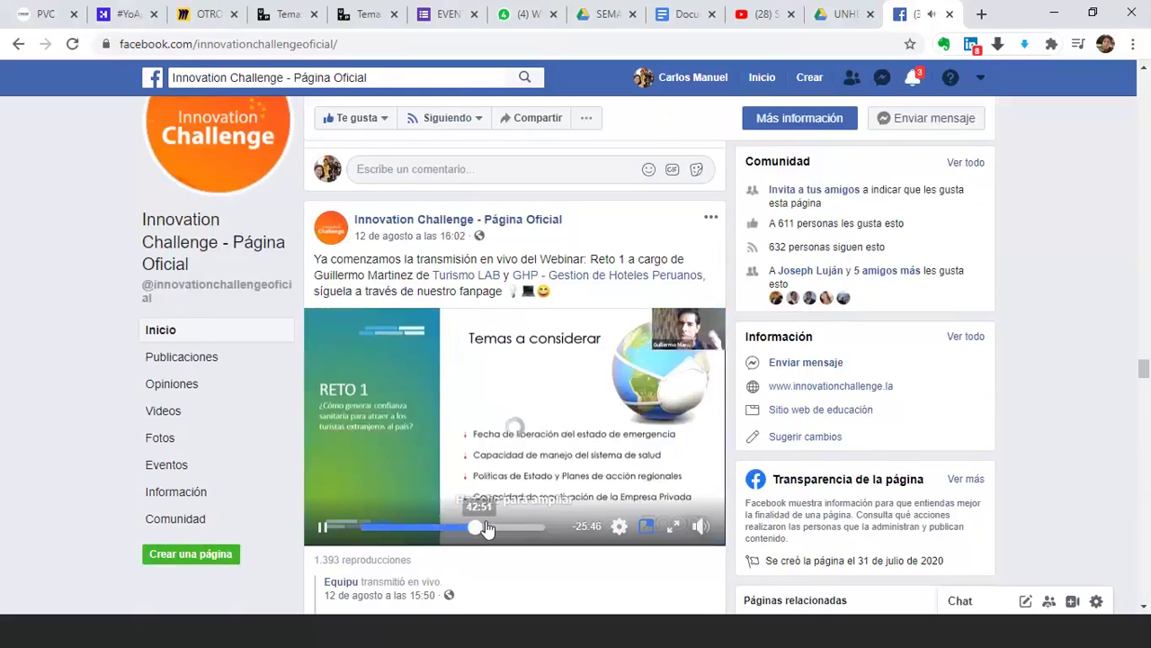
{"action": "left_click", "coordinate": [525, 528]}
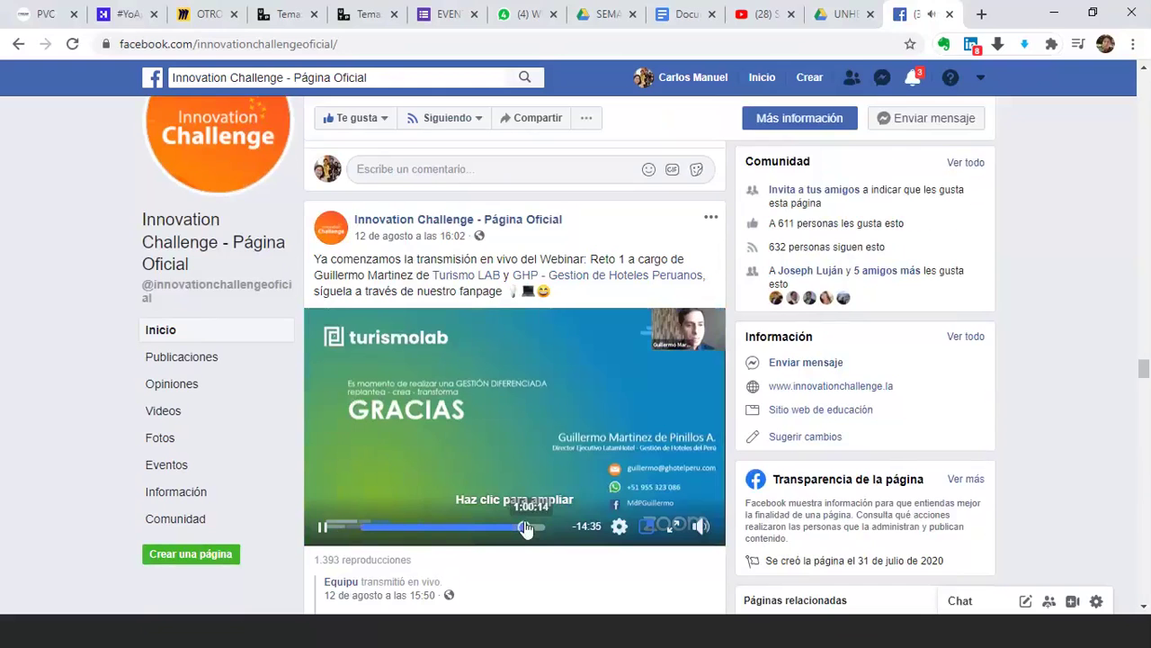
{"action": "left_click", "coordinate": [322, 527]}
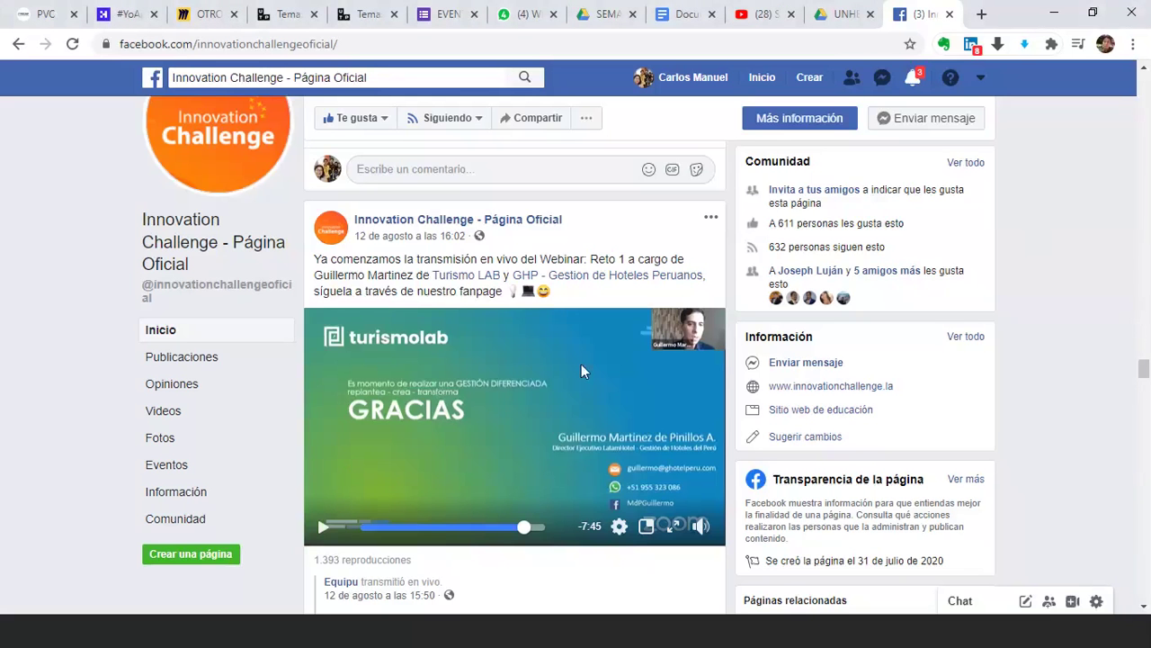
Play the Reto 2 webinar past its Stakeholders slide, pause, then scroll up to the #Taller3 post.
{"action": "scroll", "coordinate": [581, 371], "scroll_direction": "up", "scroll_amount": 6}
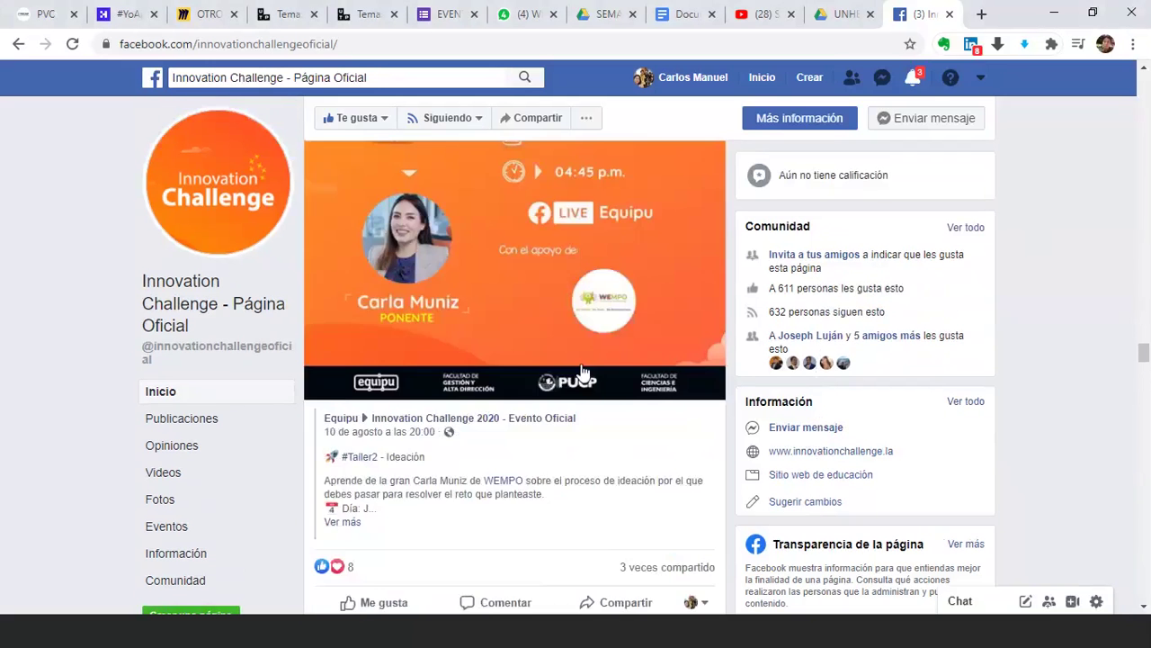
{"action": "scroll", "coordinate": [581, 371], "scroll_direction": "up", "scroll_amount": 12}
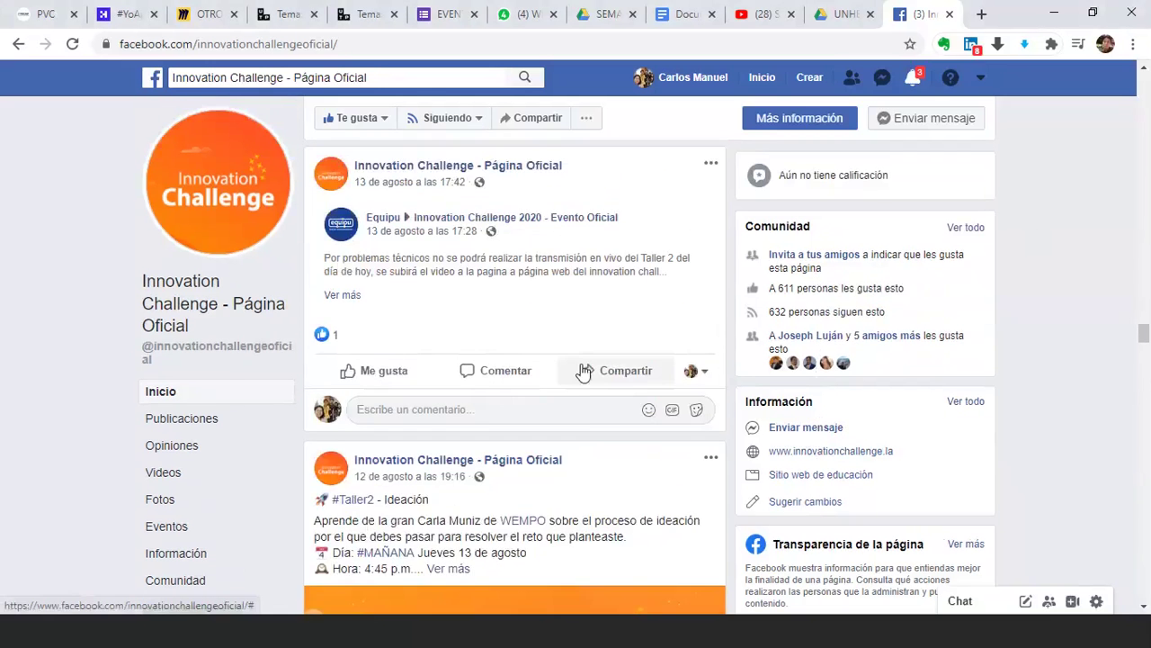
{"action": "scroll", "coordinate": [581, 371], "scroll_direction": "up", "scroll_amount": 3}
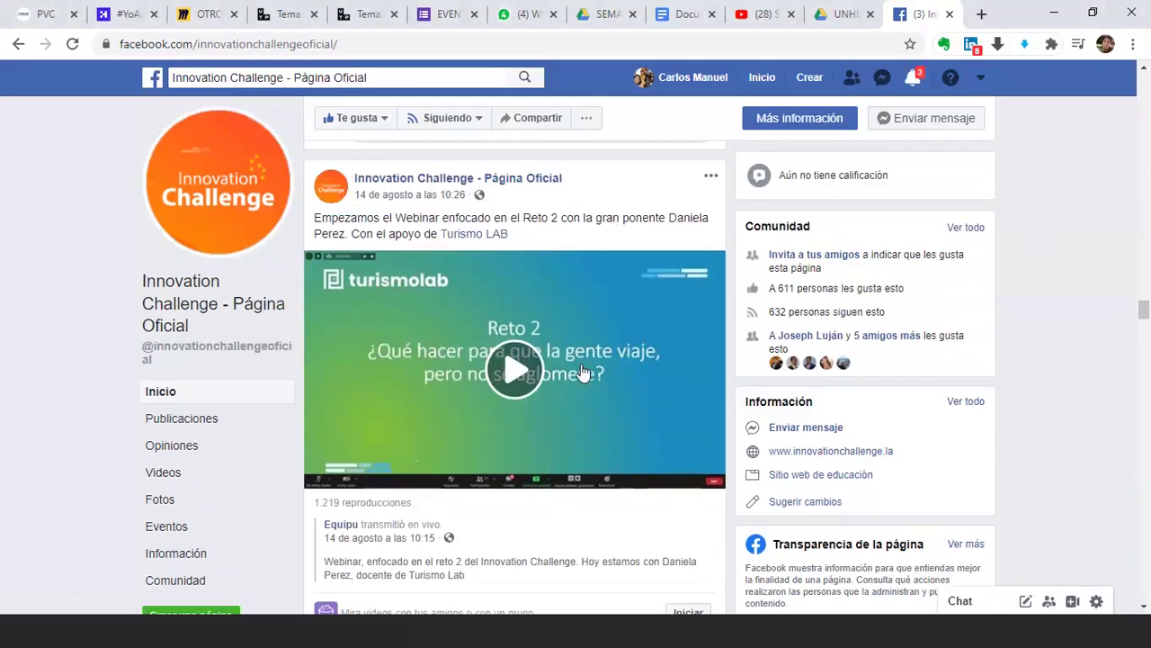
{"action": "left_click", "coordinate": [501, 373]}
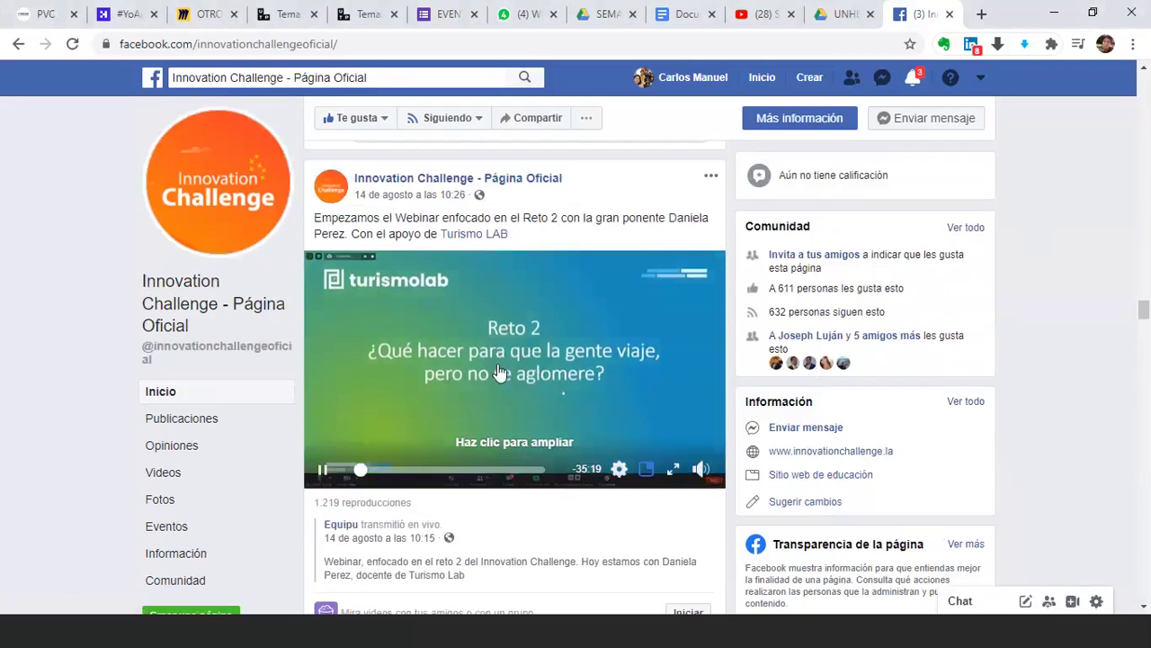
{"action": "left_click_drag", "start_coordinate": [376, 469], "coordinate": [447, 474]}
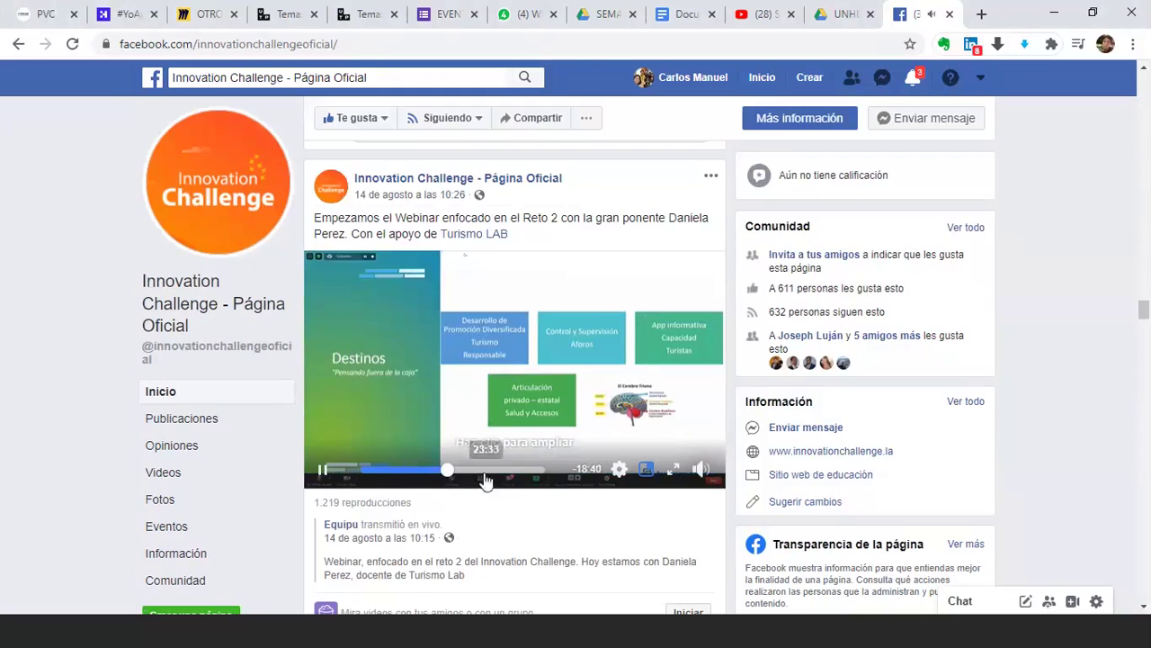
{"action": "left_click", "coordinate": [486, 481]}
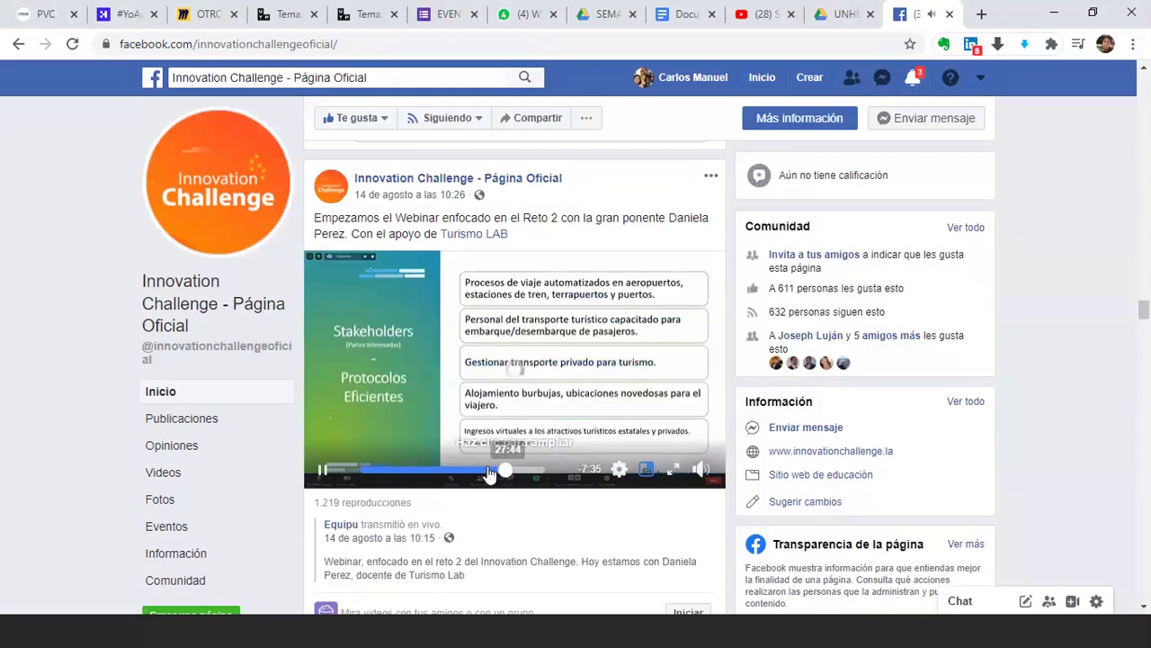
{"action": "left_click", "coordinate": [324, 471]}
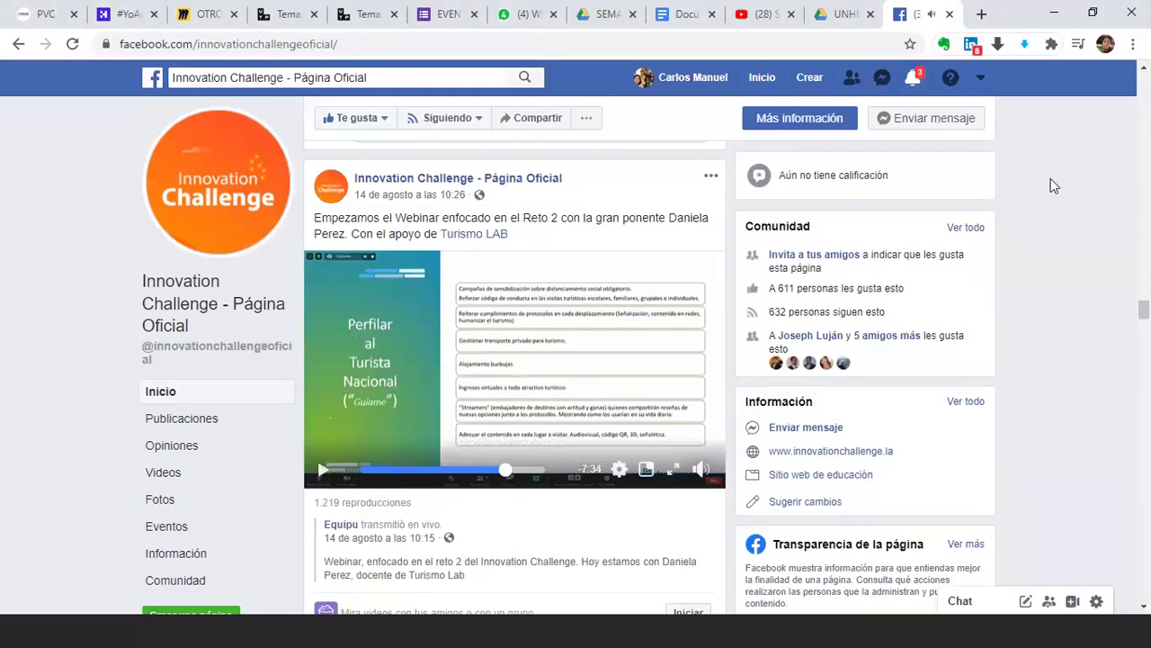
{"action": "scroll", "coordinate": [1050, 185], "scroll_direction": "up", "scroll_amount": 2}
{"action": "scroll", "coordinate": [1051, 186], "scroll_direction": "up", "scroll_amount": 5}
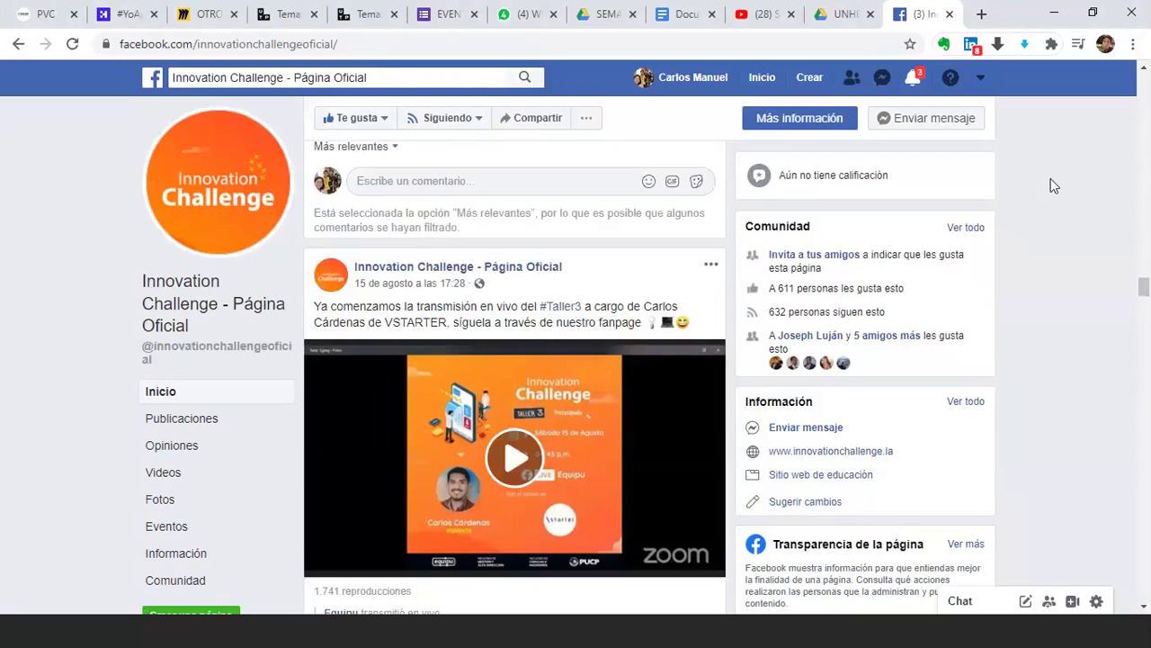
Start the #Taller3 live-stream video and pause it near the beginning.
{"action": "scroll", "coordinate": [1050, 186], "scroll_direction": "down", "scroll_amount": 2}
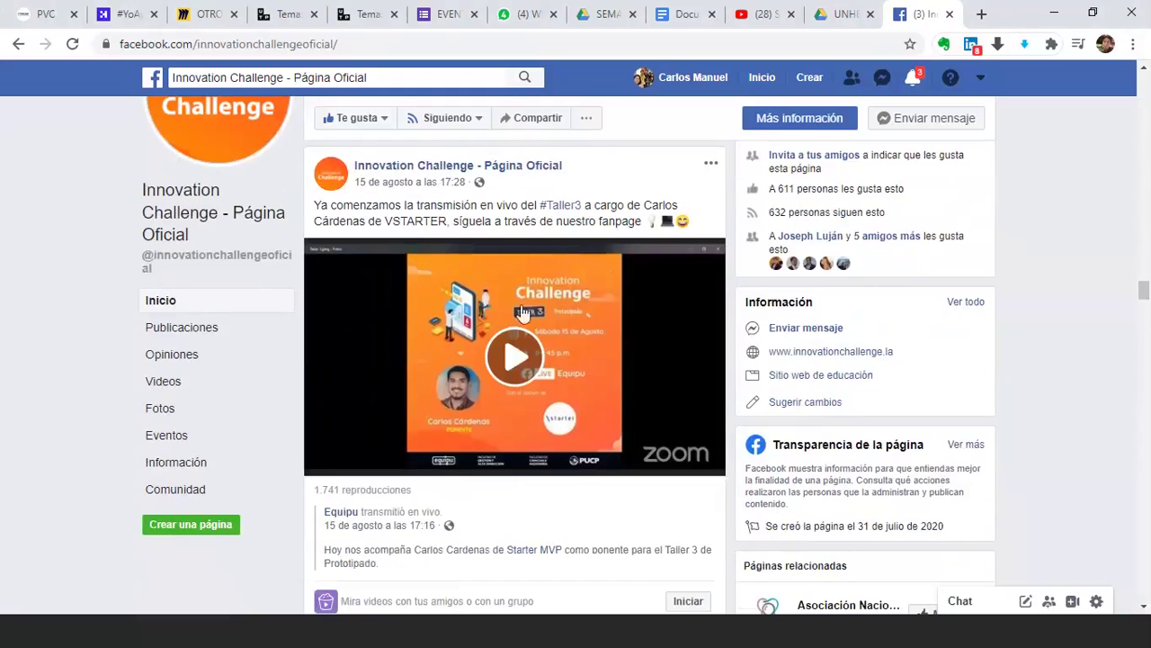
{"action": "left_click", "coordinate": [516, 369]}
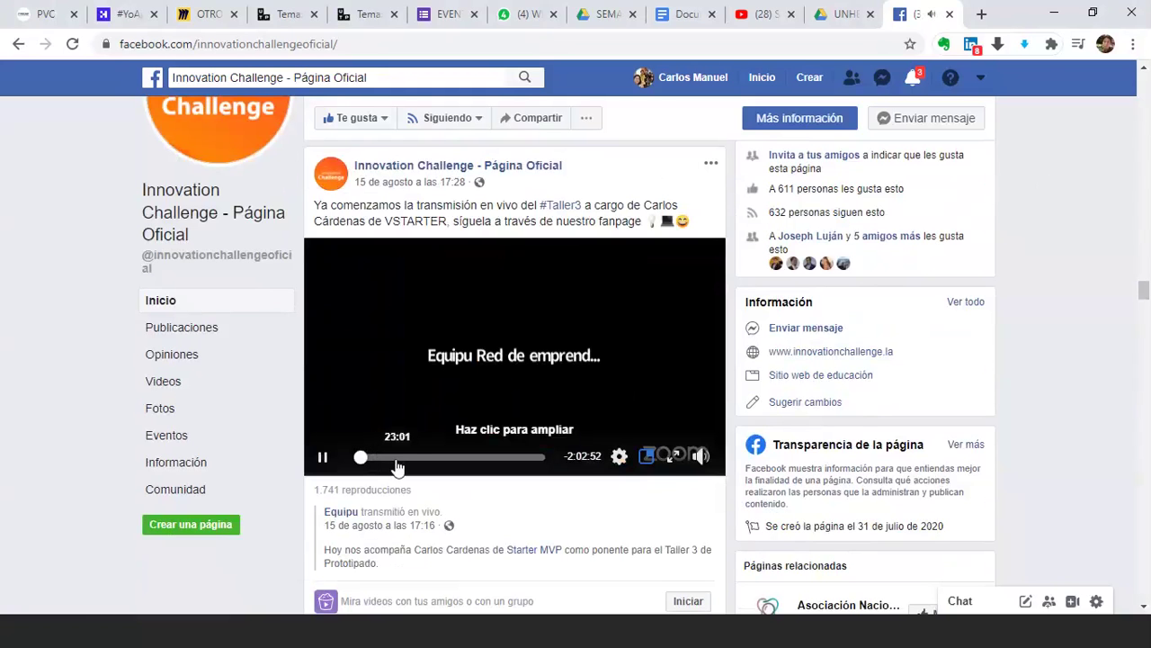
{"action": "left_click", "coordinate": [322, 463]}
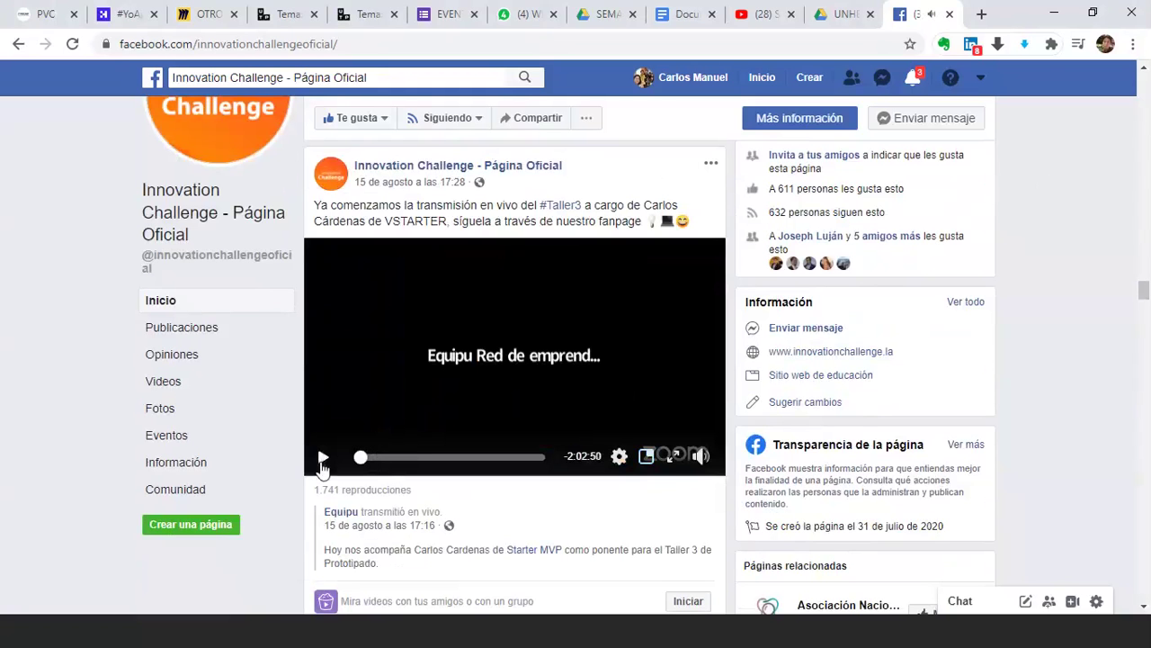
Browse the older posts, then return to the #Taller3 post at the top of the feed.
{"action": "scroll", "coordinate": [322, 468], "scroll_direction": "down", "scroll_amount": 10}
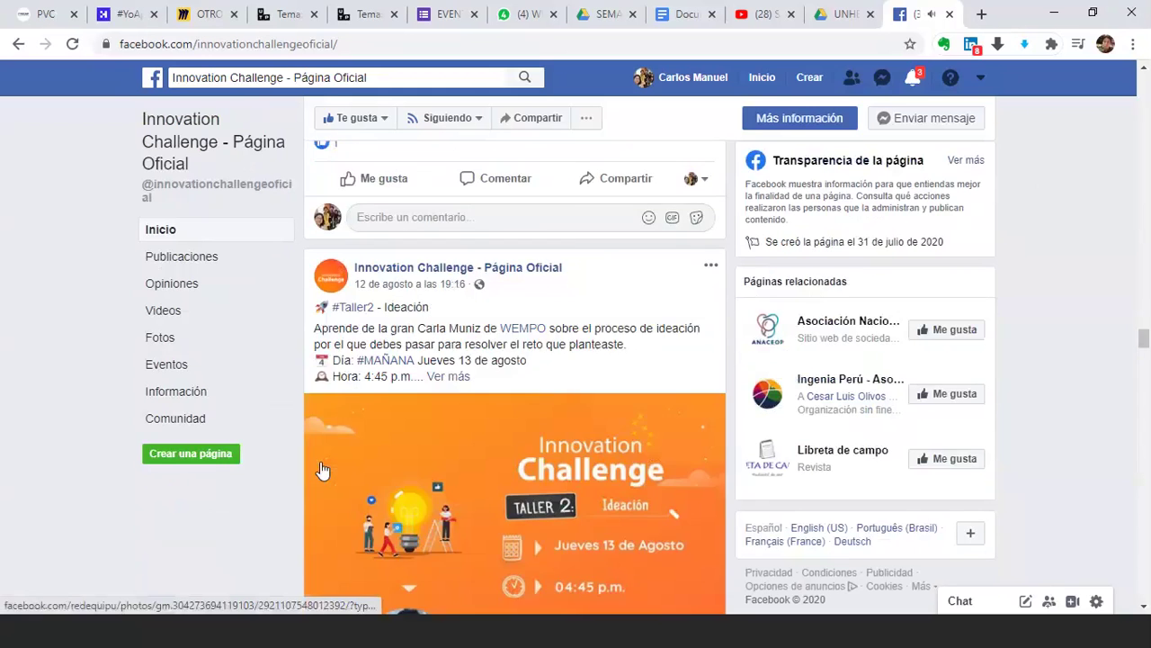
{"action": "scroll", "coordinate": [322, 467], "scroll_direction": "up", "scroll_amount": 10}
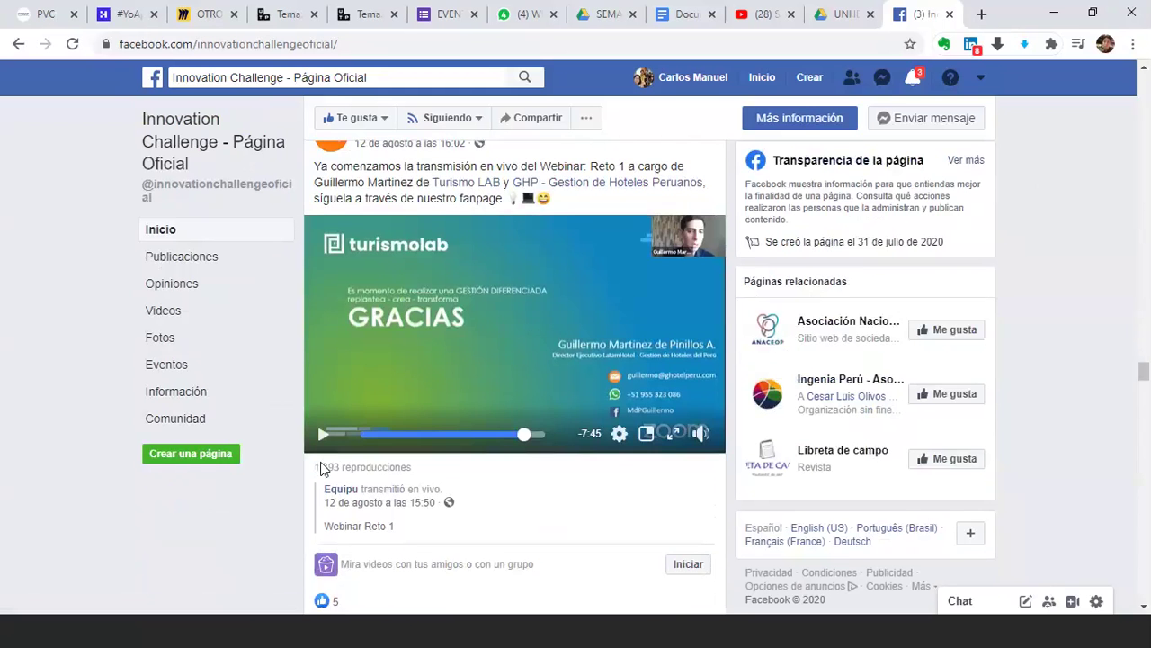
{"action": "scroll", "coordinate": [321, 467], "scroll_direction": "down", "scroll_amount": 5}
{"action": "scroll", "coordinate": [321, 464], "scroll_direction": "down", "scroll_amount": 9}
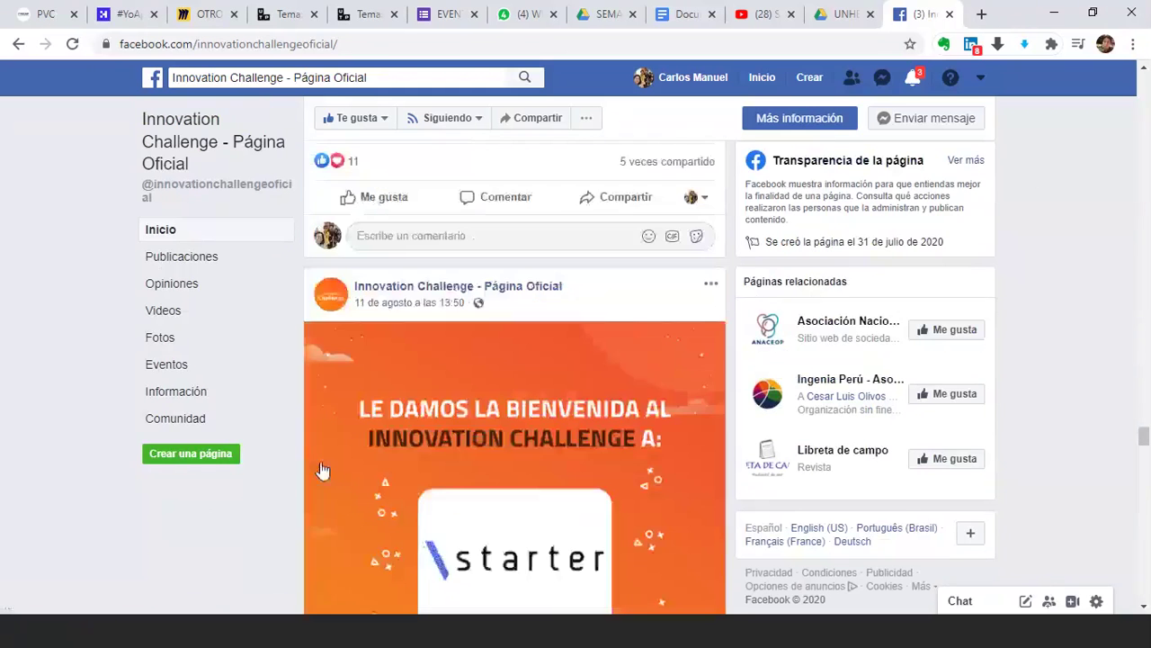
{"action": "scroll", "coordinate": [323, 469], "scroll_direction": "down", "scroll_amount": 5}
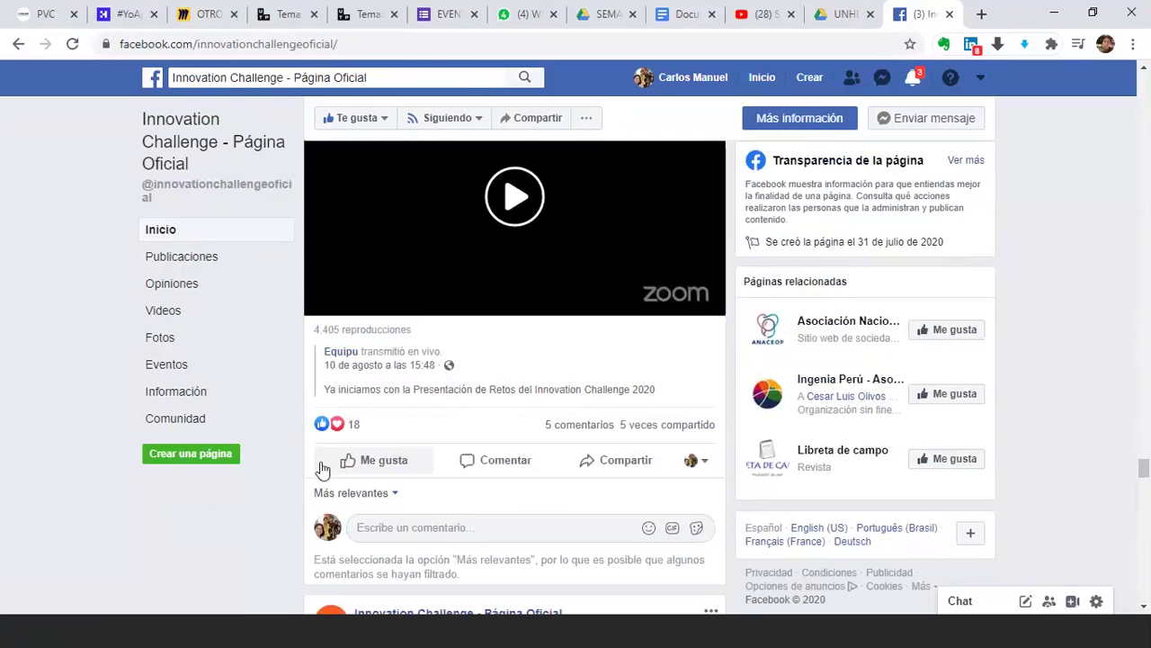
{"action": "scroll", "coordinate": [322, 468], "scroll_direction": "up", "scroll_amount": 5}
{"action": "scroll", "coordinate": [324, 469], "scroll_direction": "down", "scroll_amount": 5}
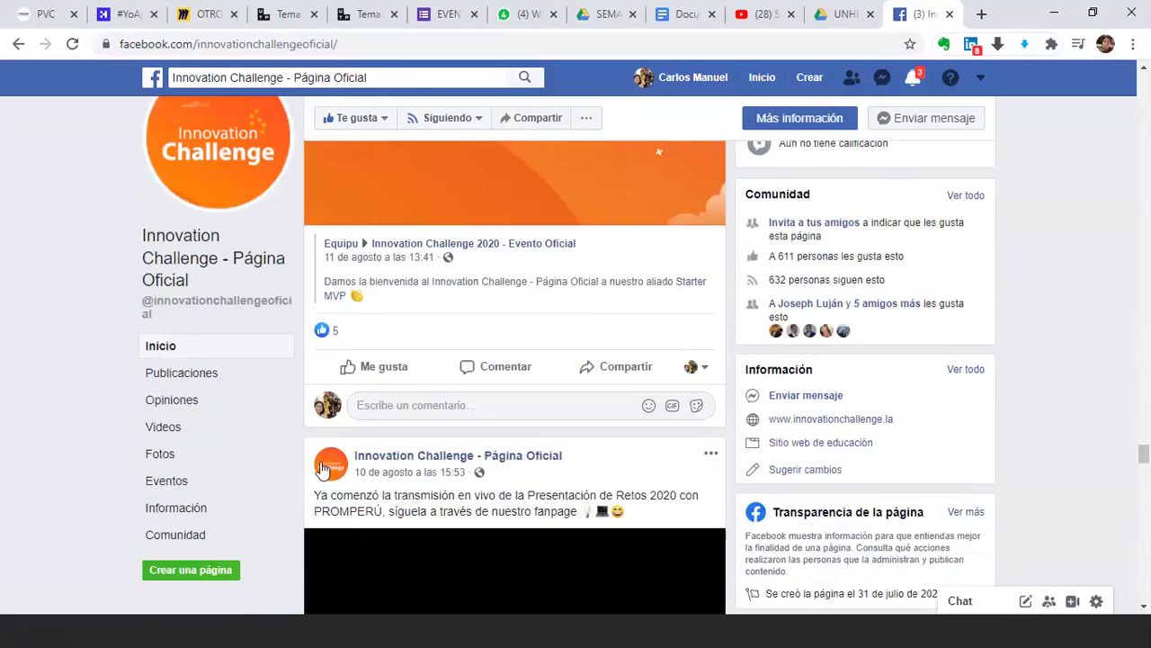
{"action": "scroll", "coordinate": [322, 469], "scroll_direction": "down", "scroll_amount": 10}
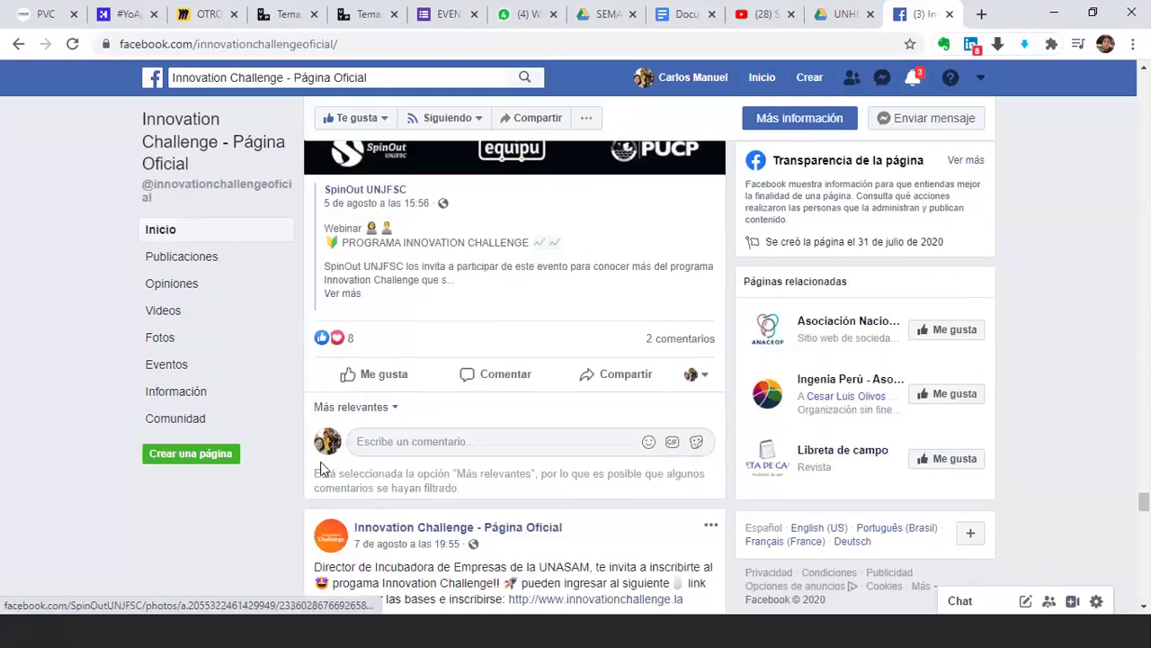
{"action": "scroll", "coordinate": [322, 468], "scroll_direction": "up", "scroll_amount": 5}
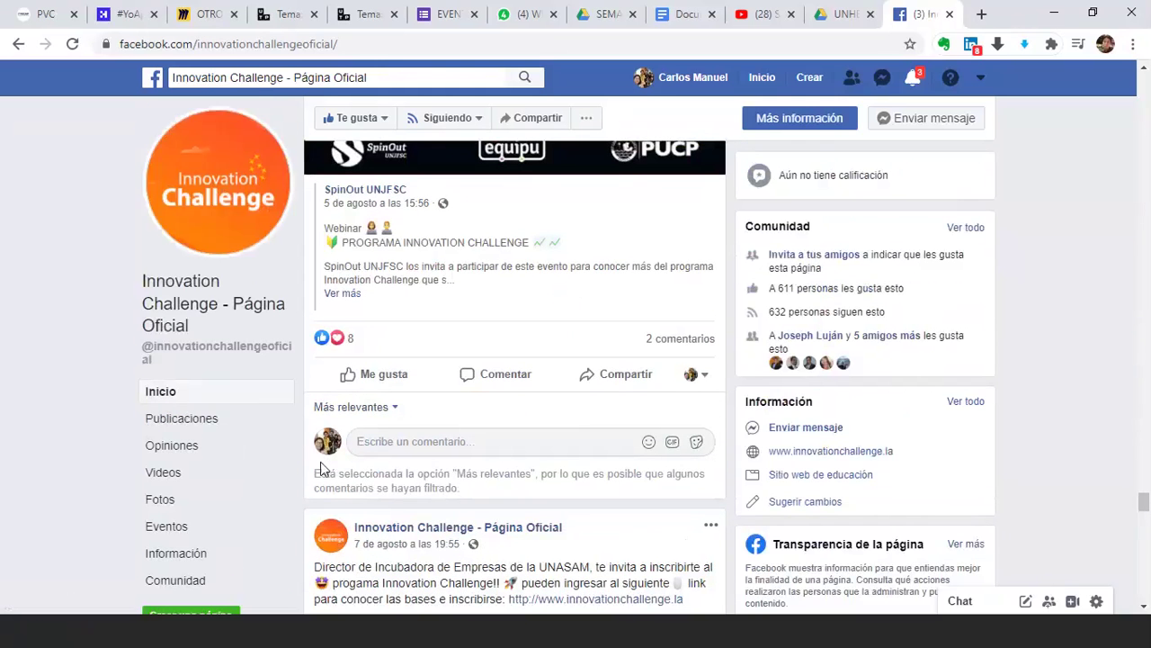
{"action": "scroll", "coordinate": [322, 468], "scroll_direction": "down", "scroll_amount": 1}
{"action": "scroll", "coordinate": [322, 469], "scroll_direction": "up", "scroll_amount": 8}
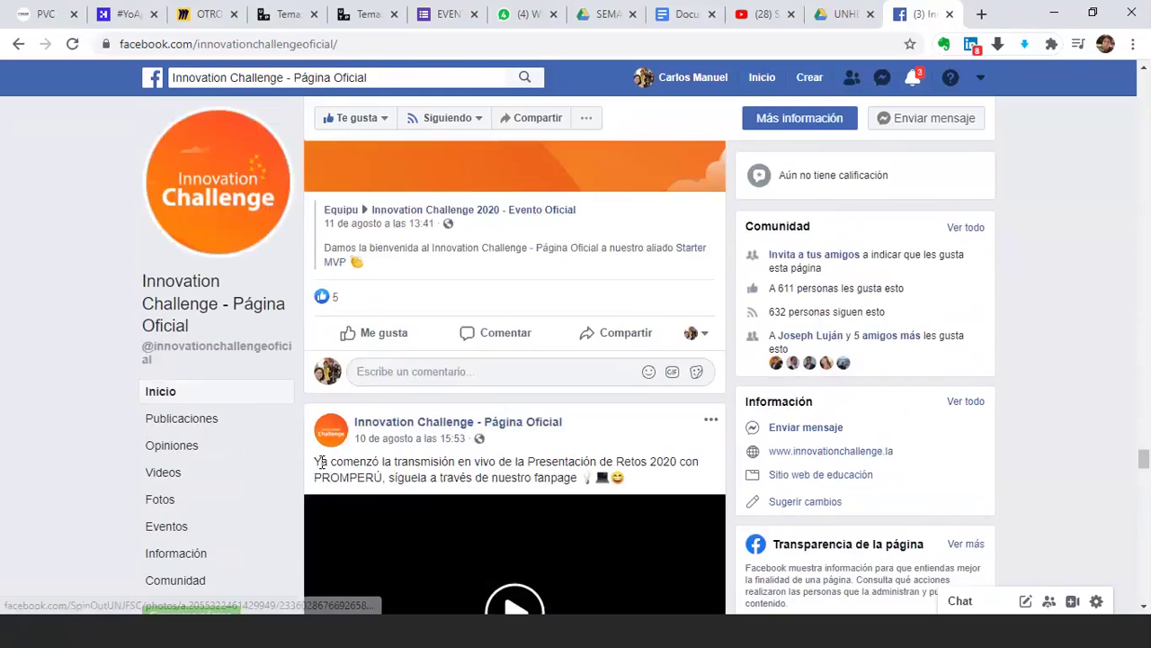
{"action": "scroll", "coordinate": [322, 468], "scroll_direction": "up", "scroll_amount": 10}
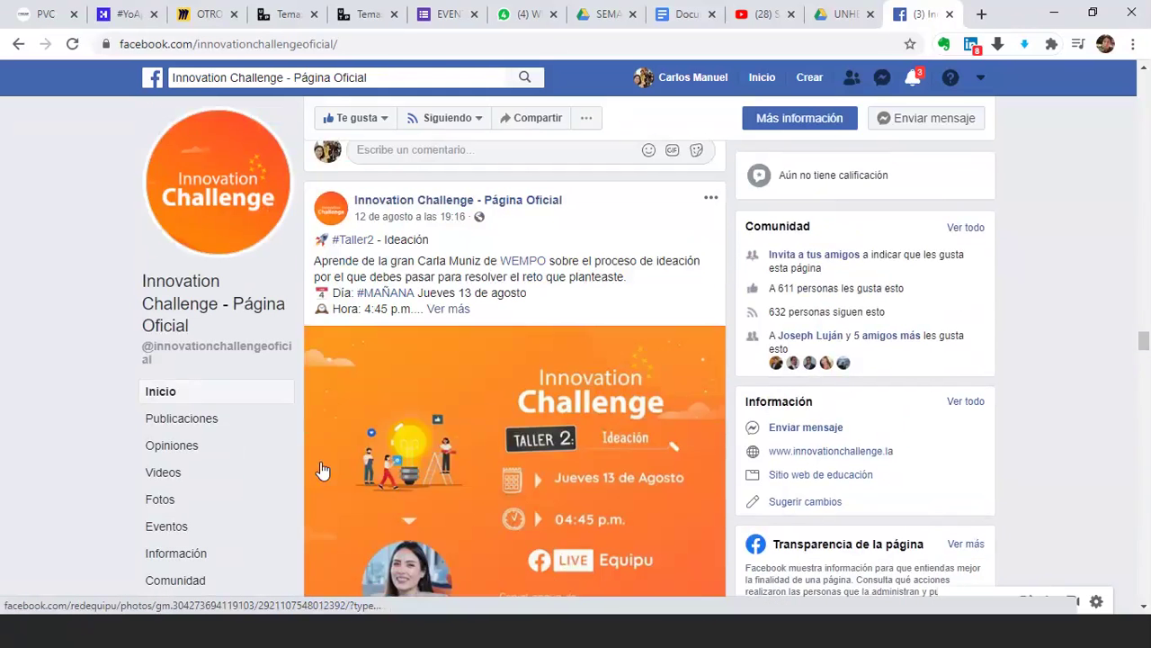
{"action": "scroll", "coordinate": [322, 469], "scroll_direction": "up", "scroll_amount": 5}
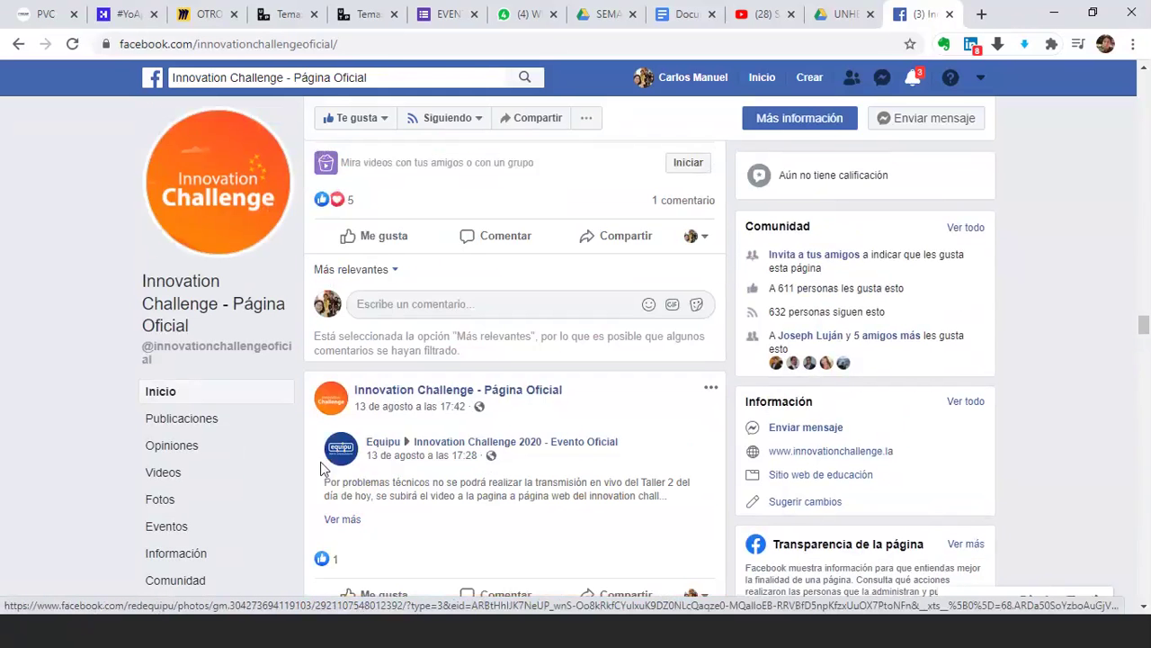
{"action": "scroll", "coordinate": [320, 461], "scroll_direction": "up", "scroll_amount": 5}
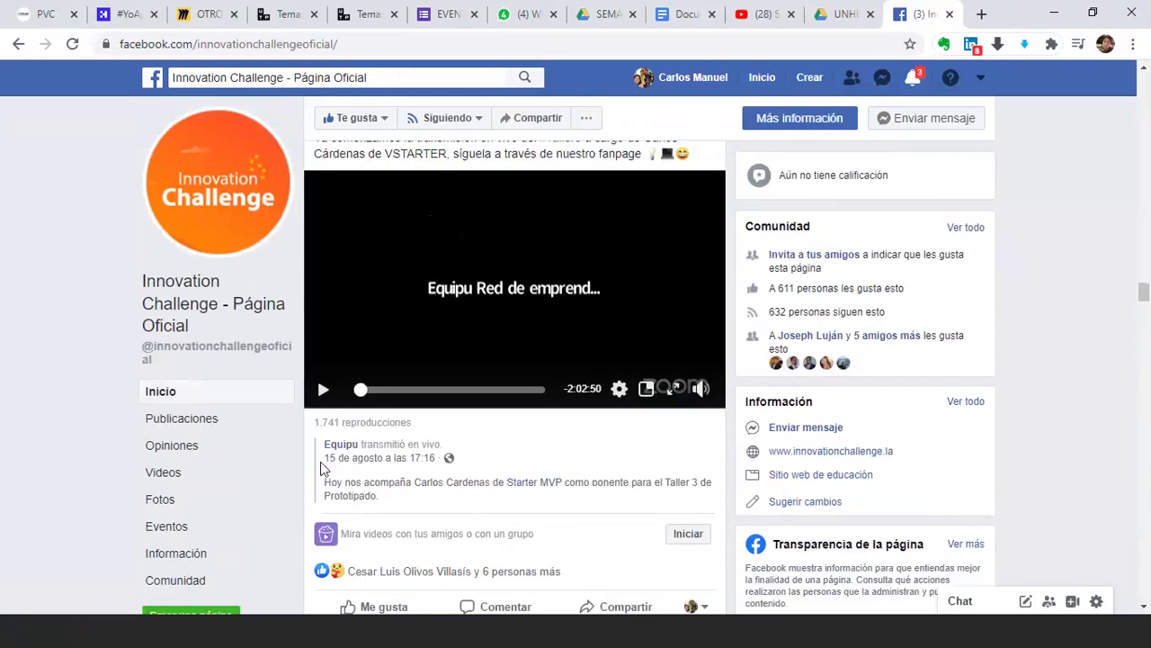
{"action": "scroll", "coordinate": [322, 469], "scroll_direction": "up", "scroll_amount": 2}
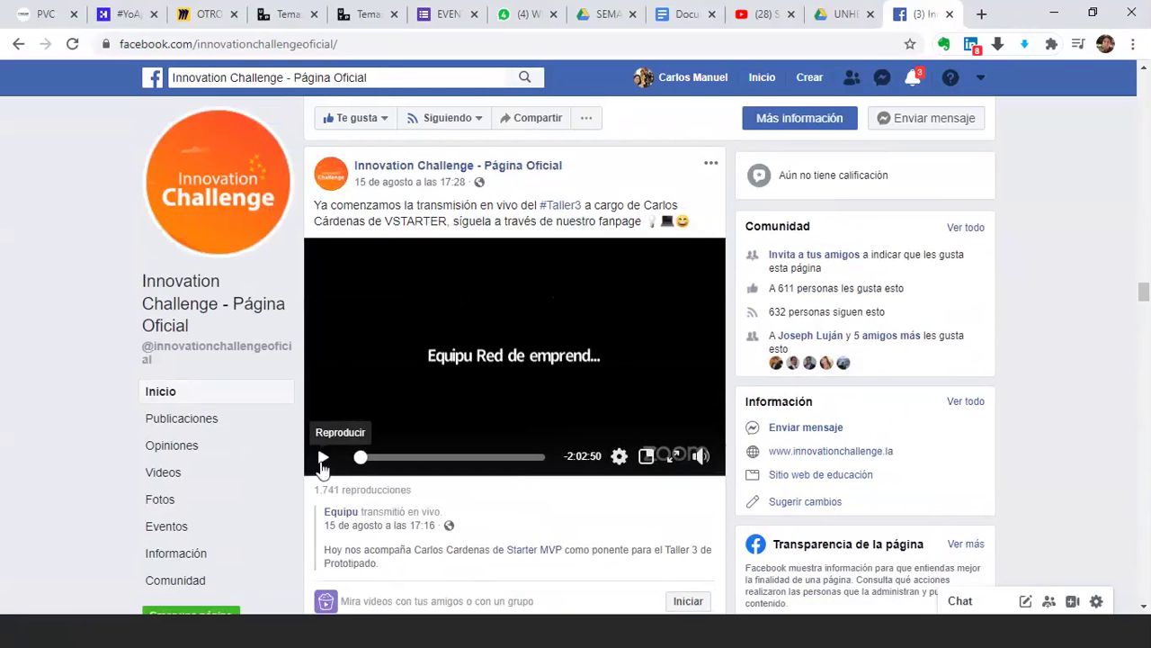
Resume the #Taller3 video, seek back to 56:08 on the VOLVEREMOS PRONTO slide, and pause.
{"action": "left_click", "coordinate": [323, 459]}
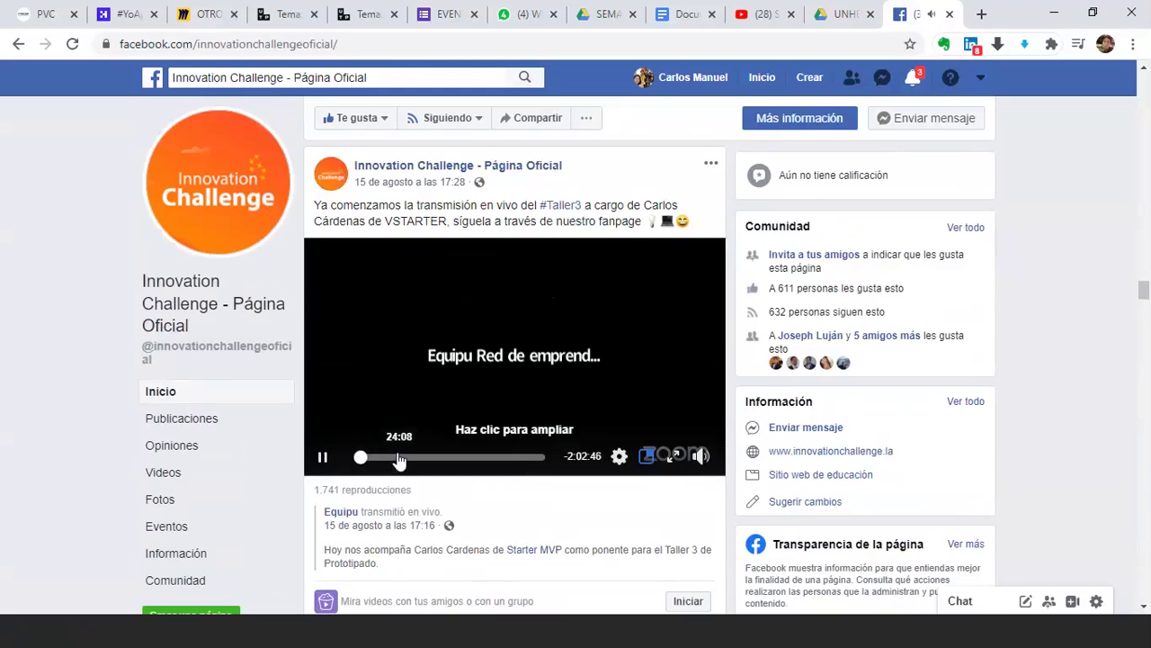
{"action": "left_click_drag", "start_coordinate": [400, 458], "coordinate": [440, 458]}
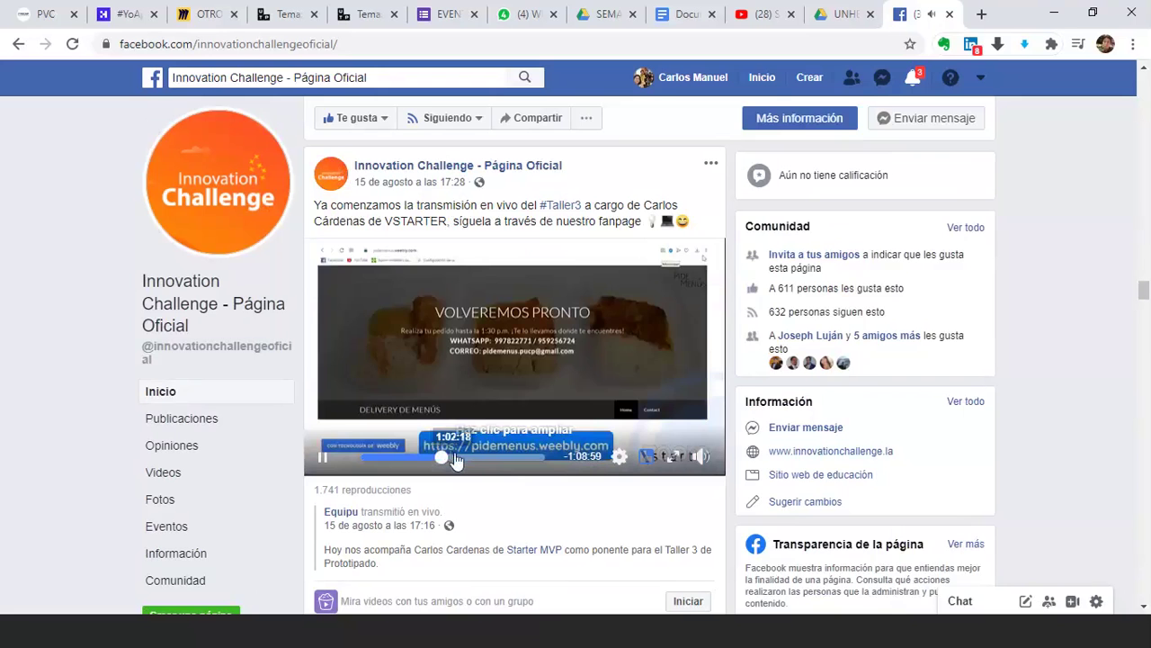
{"action": "left_click", "coordinate": [468, 458]}
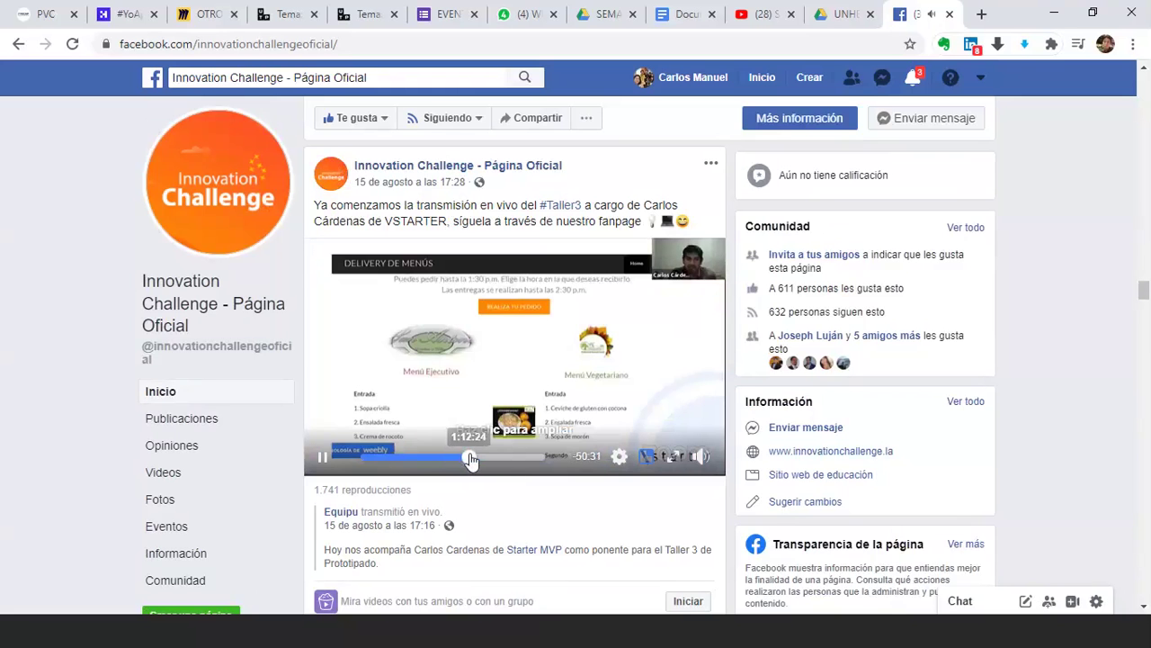
{"action": "left_click_drag", "start_coordinate": [470, 459], "coordinate": [506, 462]}
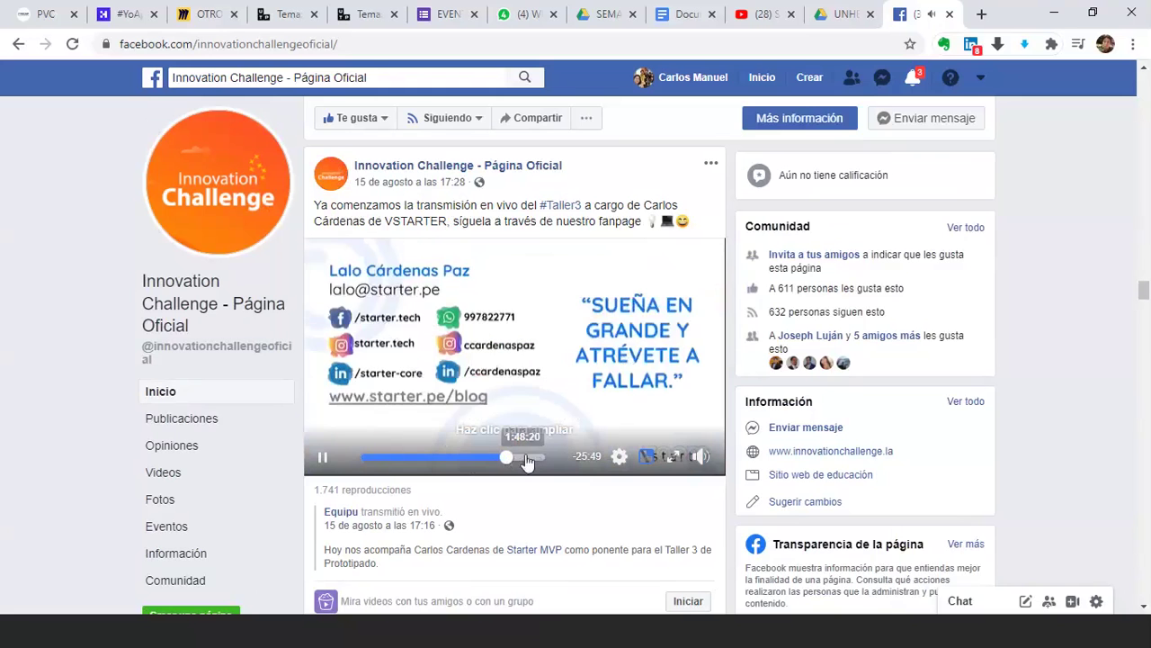
{"action": "left_click", "coordinate": [448, 460]}
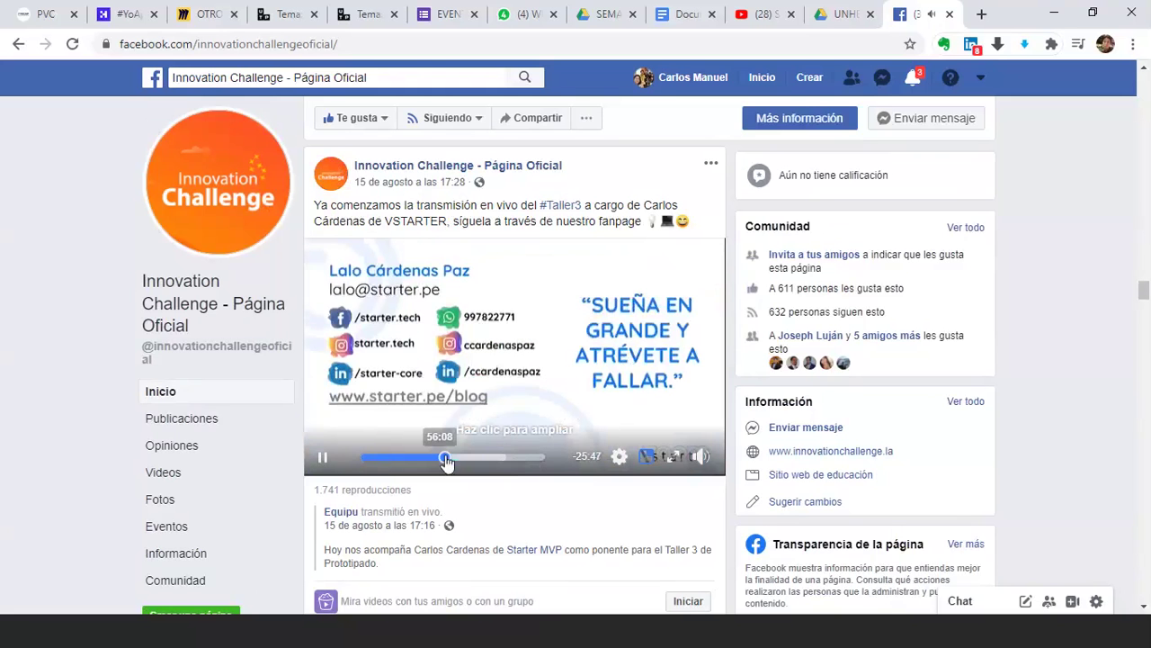
{"action": "left_click", "coordinate": [322, 460]}
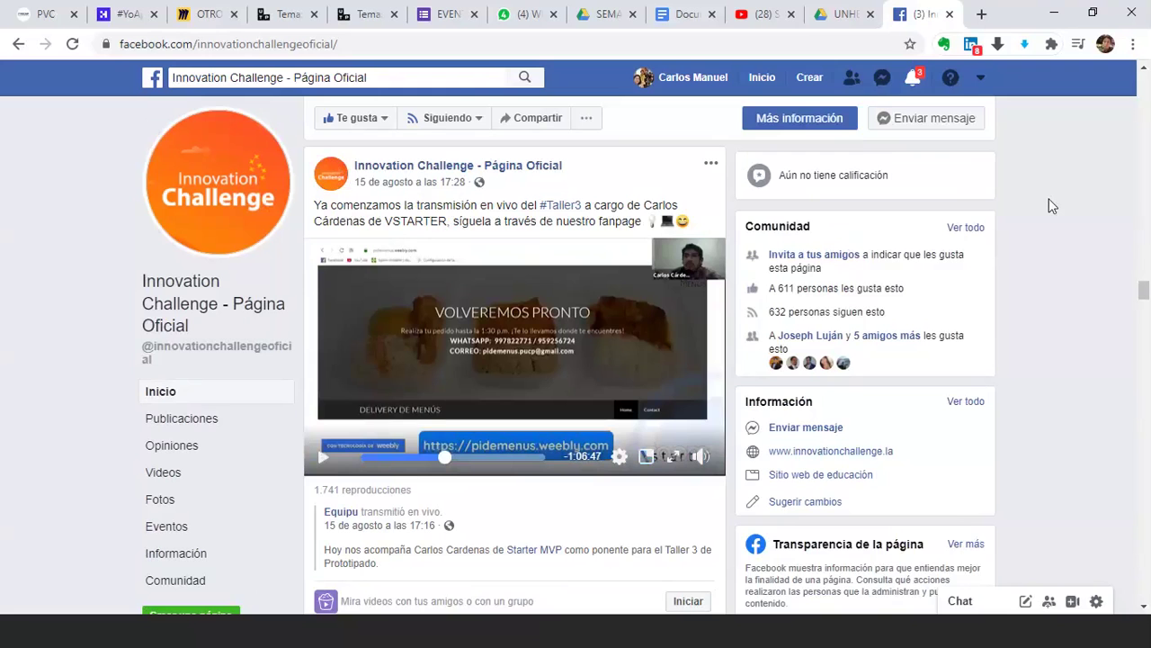
Play the #Taller4 workshop video, skip past the RESUMEN slide to near its end, and pause.
{"action": "scroll", "coordinate": [1052, 206], "scroll_direction": "up", "scroll_amount": 5}
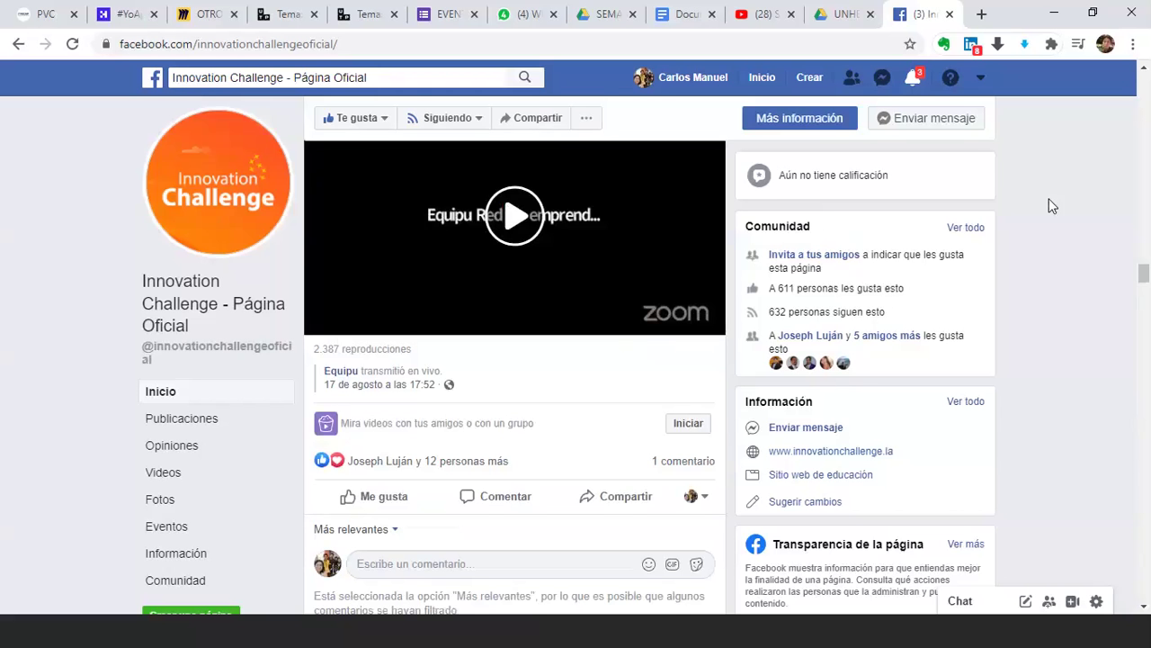
{"action": "scroll", "coordinate": [1052, 206], "scroll_direction": "up", "scroll_amount": 2}
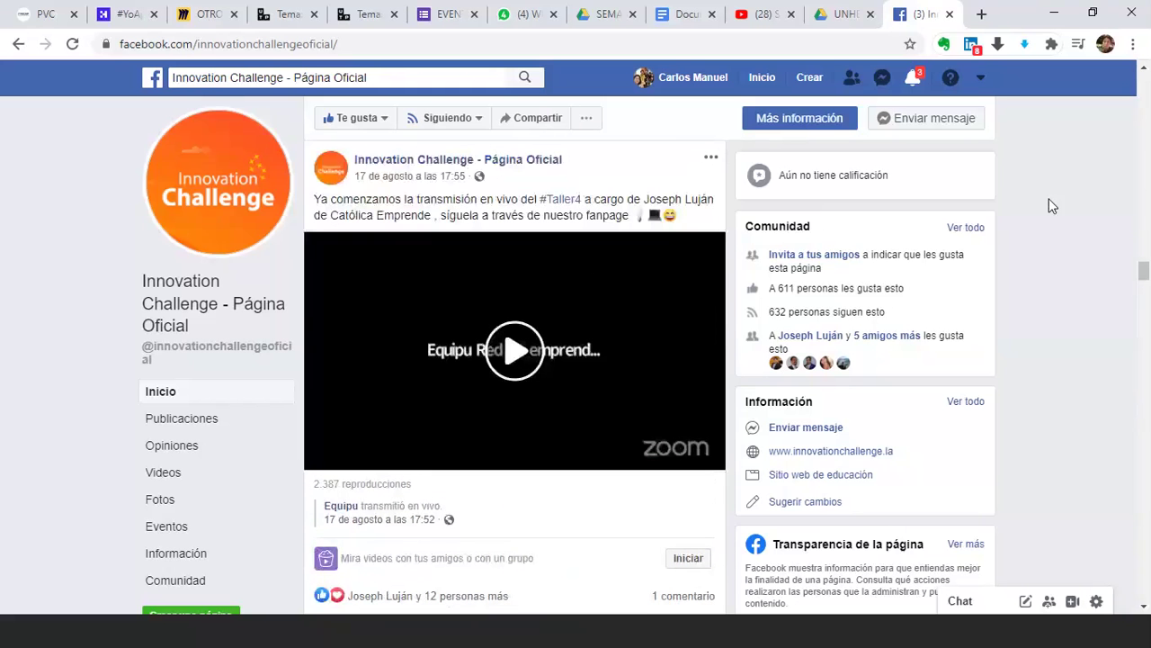
{"action": "left_click", "coordinate": [514, 360]}
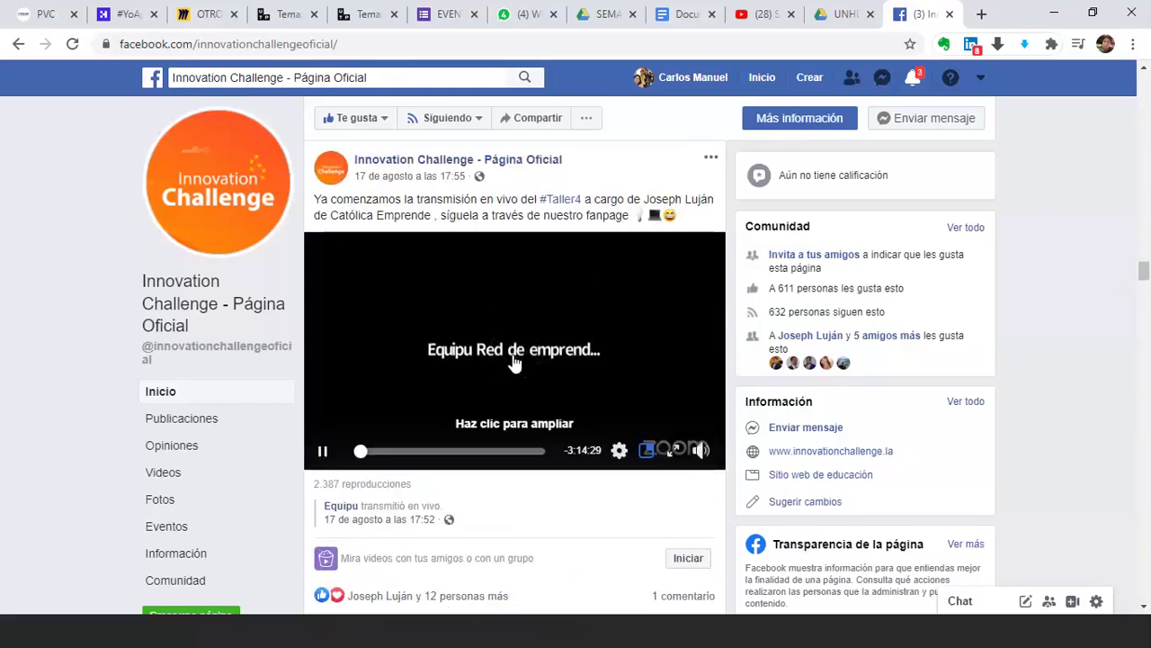
{"action": "left_click", "coordinate": [384, 453]}
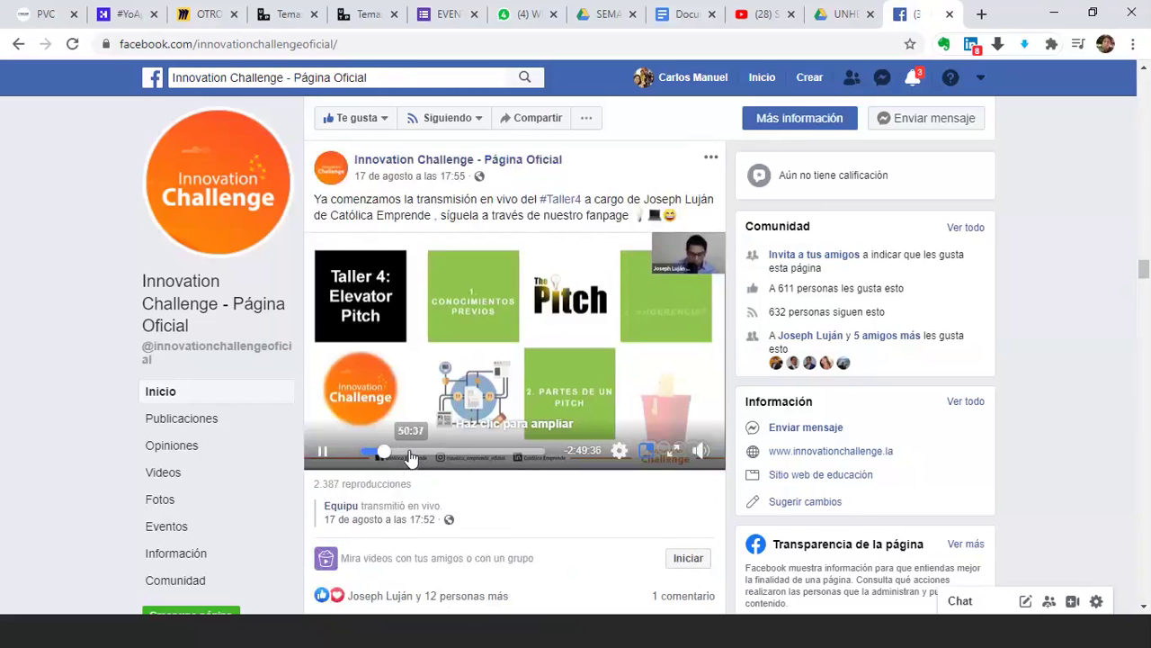
{"action": "left_click", "coordinate": [409, 453]}
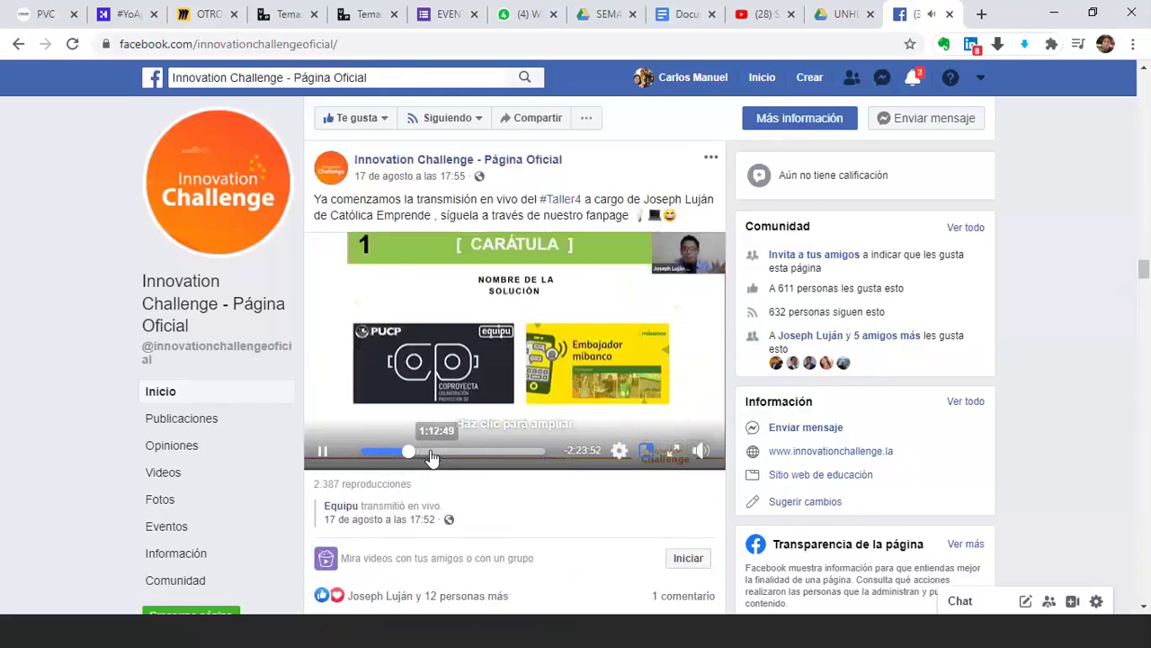
{"action": "left_click", "coordinate": [432, 452]}
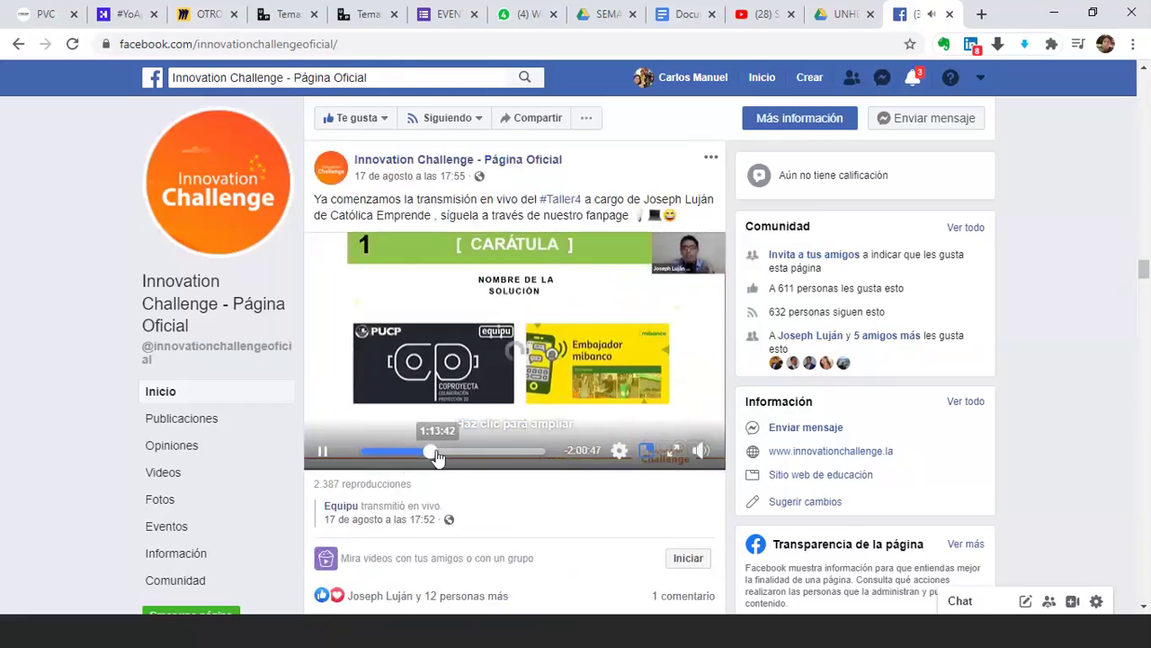
{"action": "left_click", "coordinate": [460, 452]}
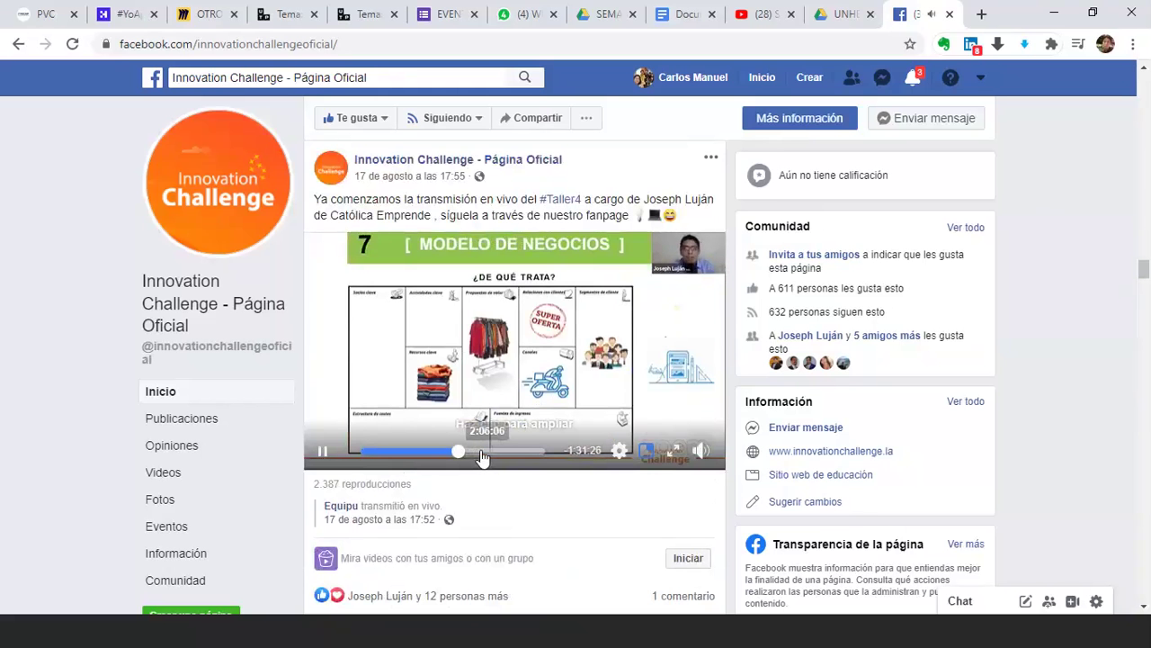
{"action": "left_click", "coordinate": [496, 453]}
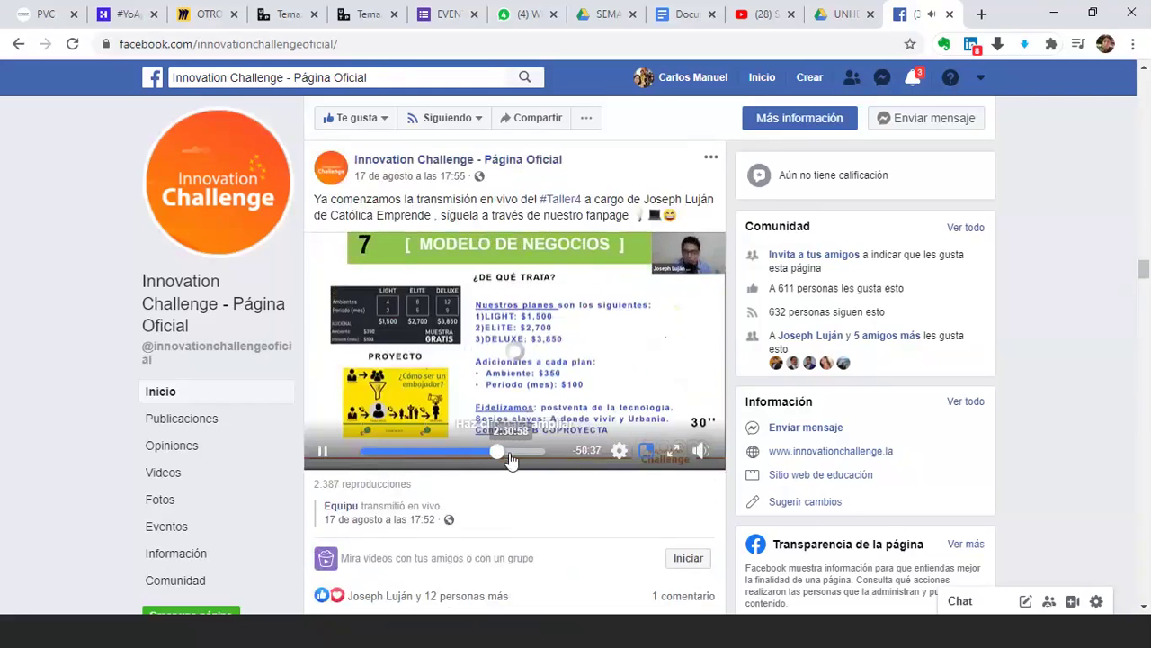
{"action": "left_click", "coordinate": [533, 452]}
{"action": "left_click", "coordinate": [532, 452]}
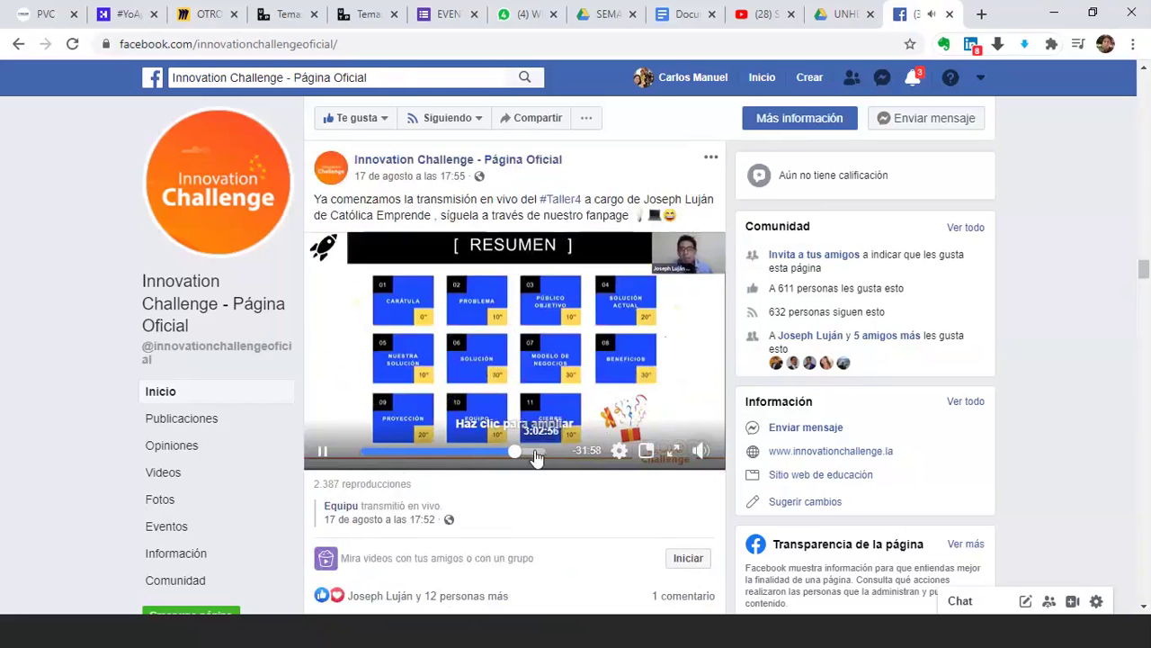
{"action": "left_click", "coordinate": [324, 452]}
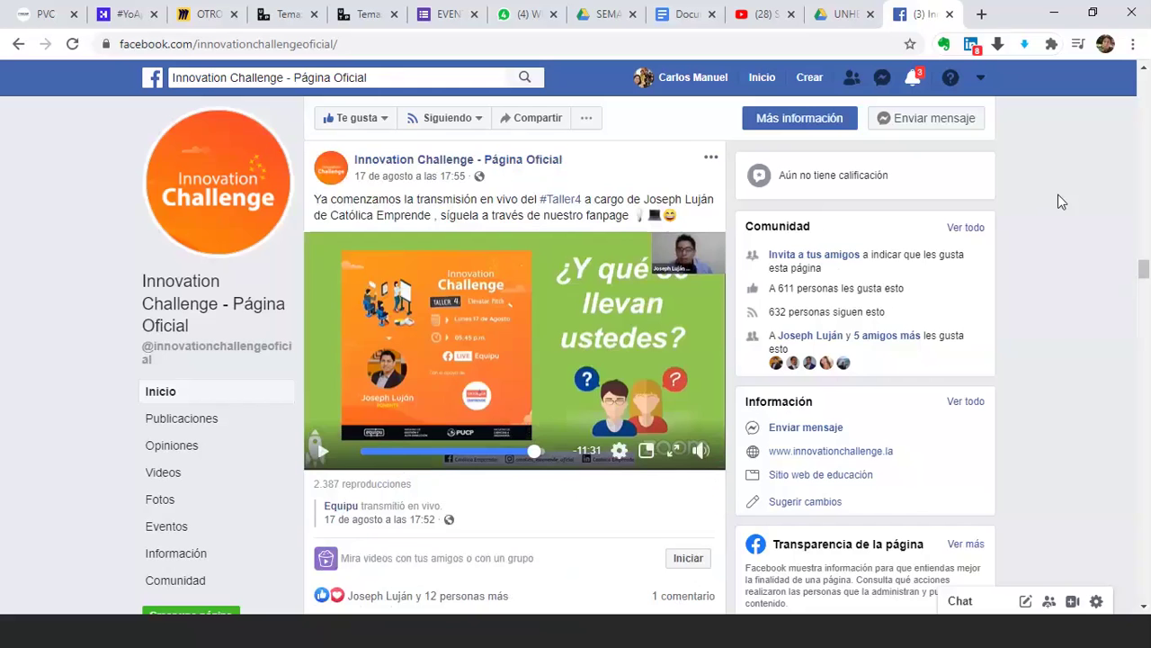
Scroll the feed down to the older Taller 2 Ideación post, then switch to the Excel workbook.
{"action": "scroll", "coordinate": [1057, 201], "scroll_direction": "up", "scroll_amount": 2}
{"action": "scroll", "coordinate": [1058, 201], "scroll_direction": "up", "scroll_amount": 3}
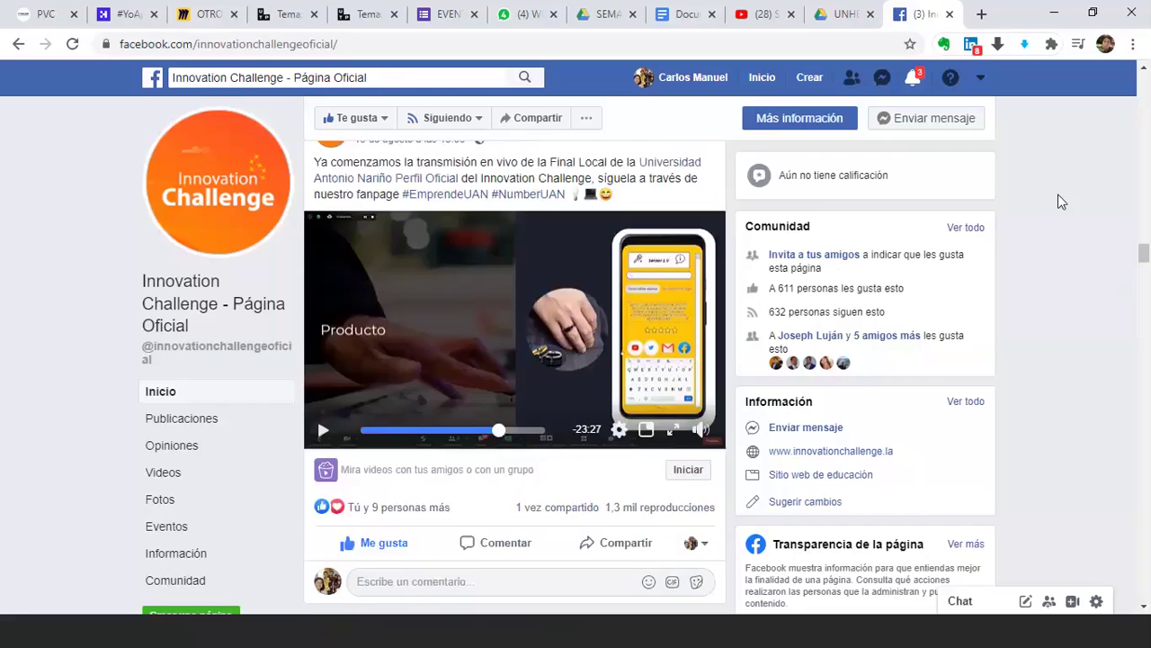
{"action": "scroll", "coordinate": [1058, 202], "scroll_direction": "down", "scroll_amount": 4}
{"action": "scroll", "coordinate": [1058, 202], "scroll_direction": "down", "scroll_amount": 2}
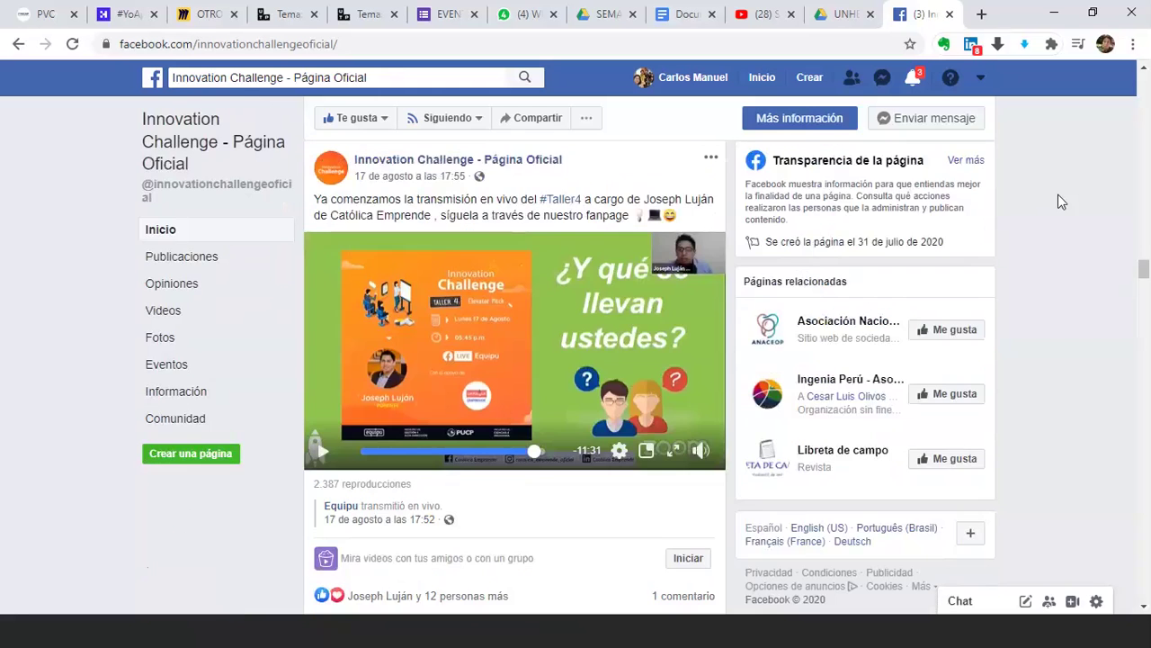
{"action": "scroll", "coordinate": [1058, 202], "scroll_direction": "up", "scroll_amount": 5}
{"action": "scroll", "coordinate": [1057, 202], "scroll_direction": "up", "scroll_amount": 2}
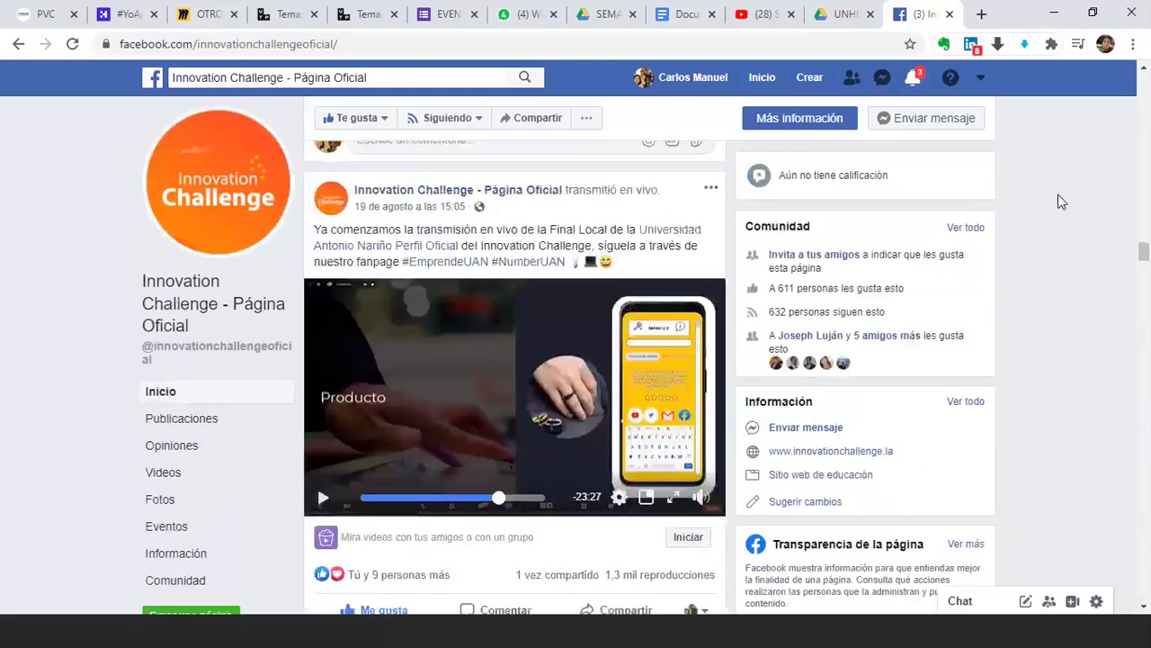
{"action": "scroll", "coordinate": [1058, 195], "scroll_direction": "down", "scroll_amount": 8}
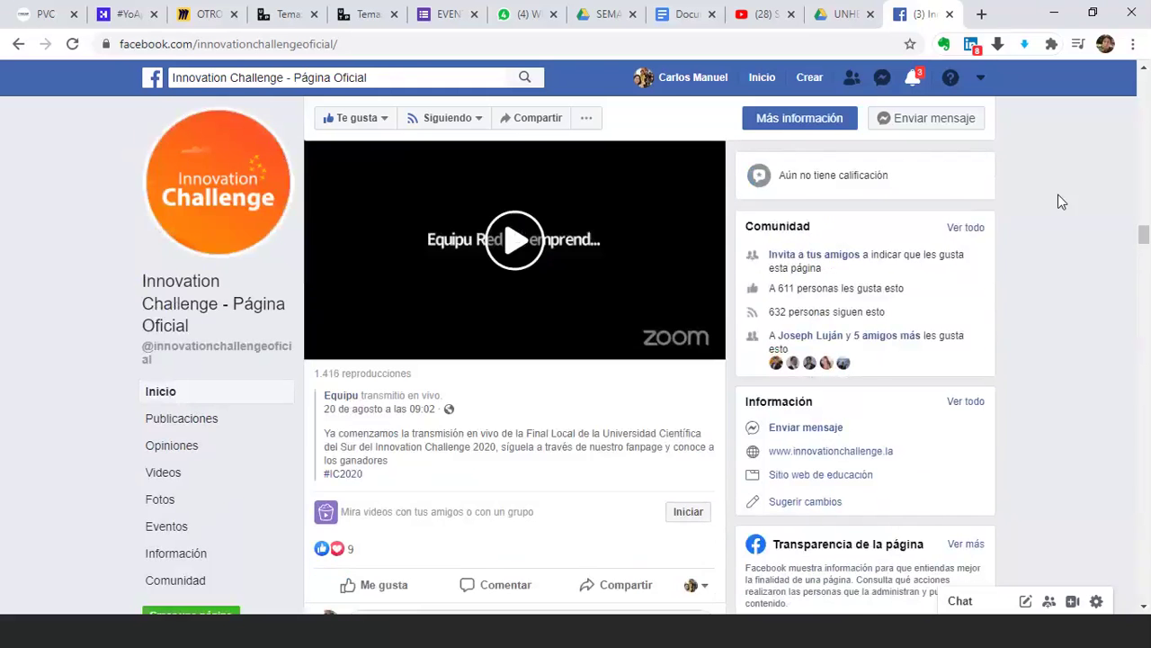
{"action": "scroll", "coordinate": [1059, 202], "scroll_direction": "down", "scroll_amount": 10}
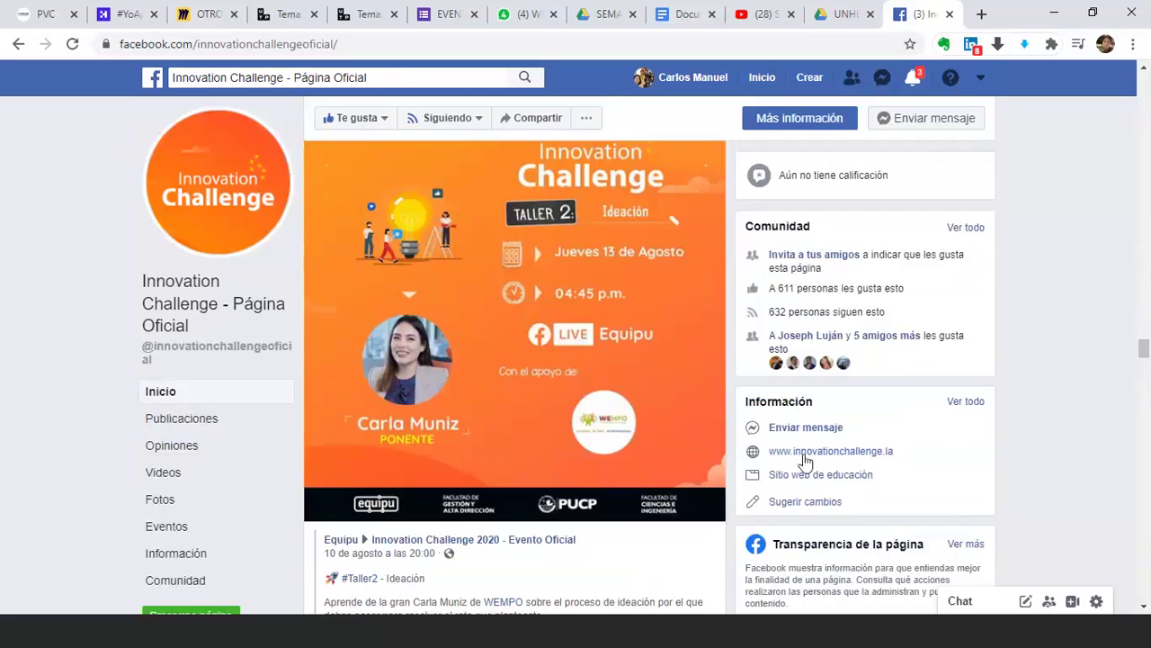
{"action": "left_click", "coordinate": [644, 635]}
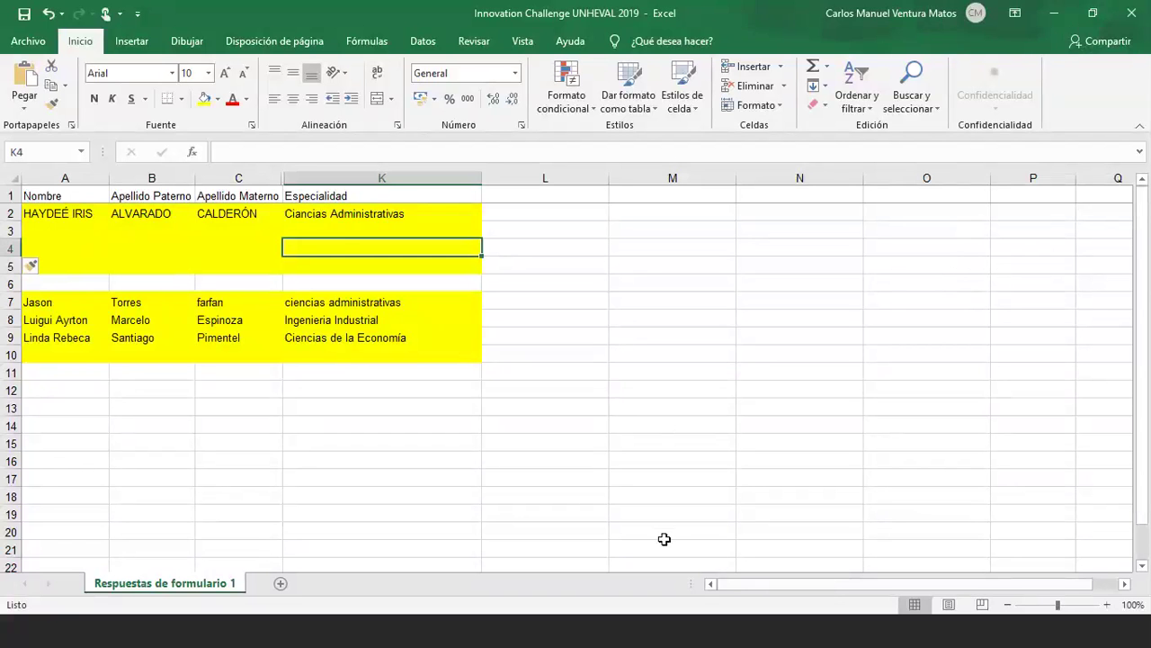
Move through the participant rows with the arrow keys to the last filled row.
{"action": "key", "text": "Up"}
{"action": "key", "text": "Left"}
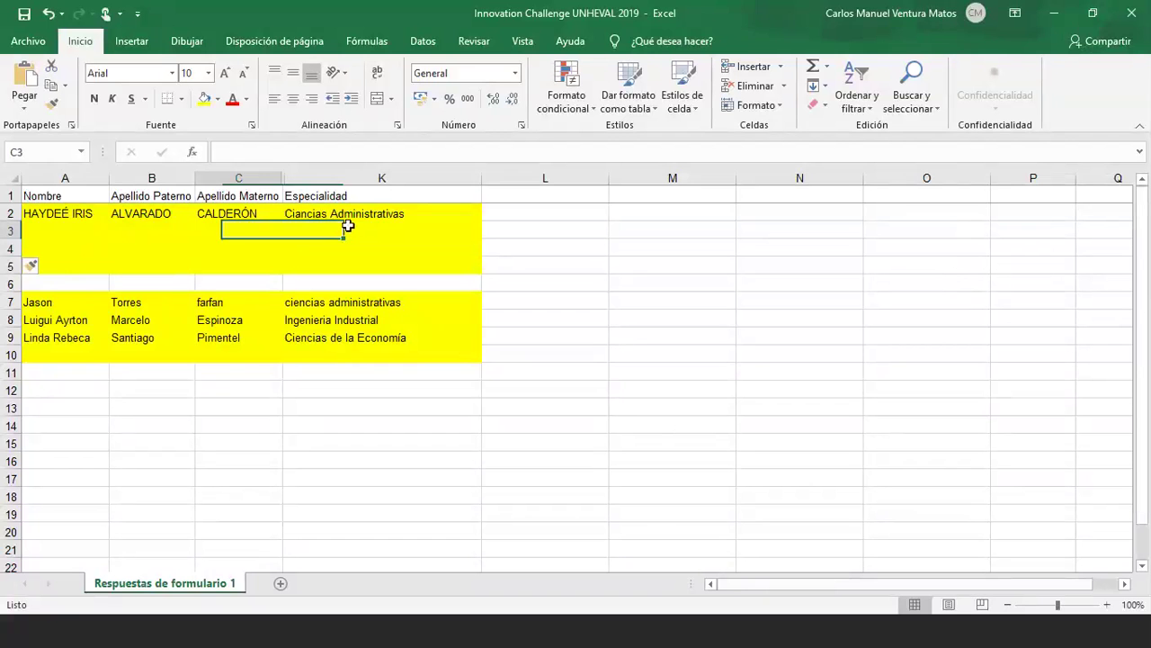
{"action": "key", "text": "Left"}
{"action": "key", "text": "Left"}
{"action": "key", "text": "Down"}
{"action": "key", "text": "Down"}
{"action": "key", "text": "Down"}
{"action": "key", "text": "Down"}
{"action": "key", "text": "Down"}
{"action": "key", "text": "Down"}
{"action": "key", "text": "Down"}
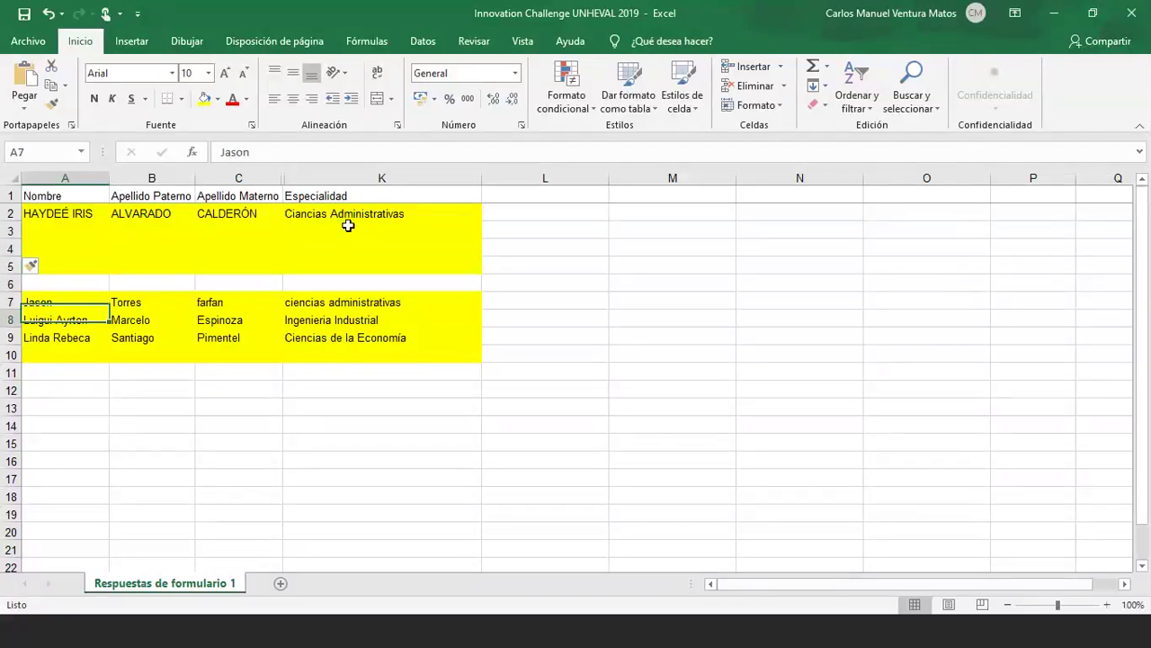
{"action": "key", "text": "Up"}
{"action": "key", "text": "Up"}
{"action": "key", "text": "Down"}
{"action": "key", "text": "Down"}
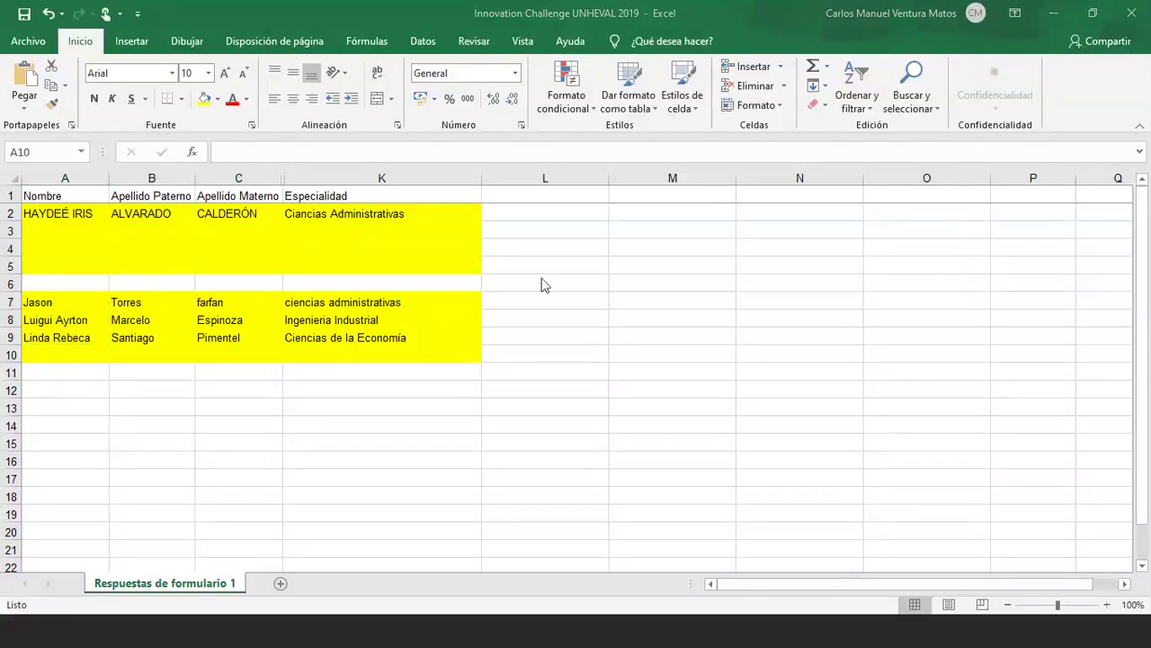
Enter a new participant's first name and paternal surname in row 10, with specialty Turismo.
{"action": "left_click", "coordinate": [38, 351]}
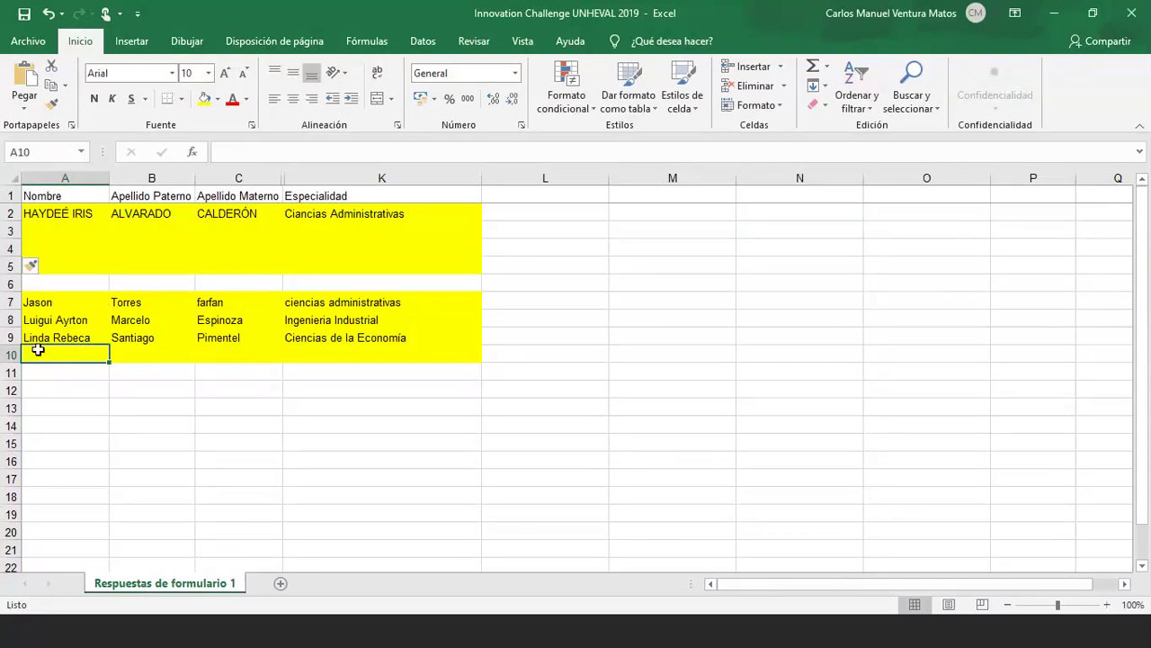
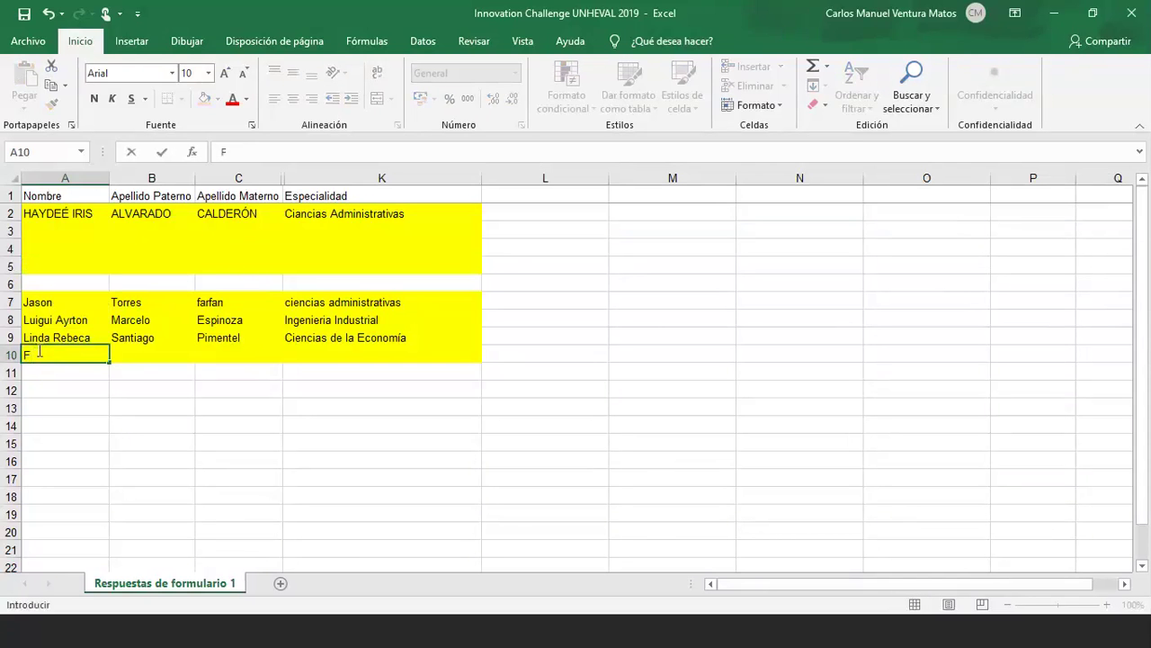
{"action": "key", "text": "Tab"}
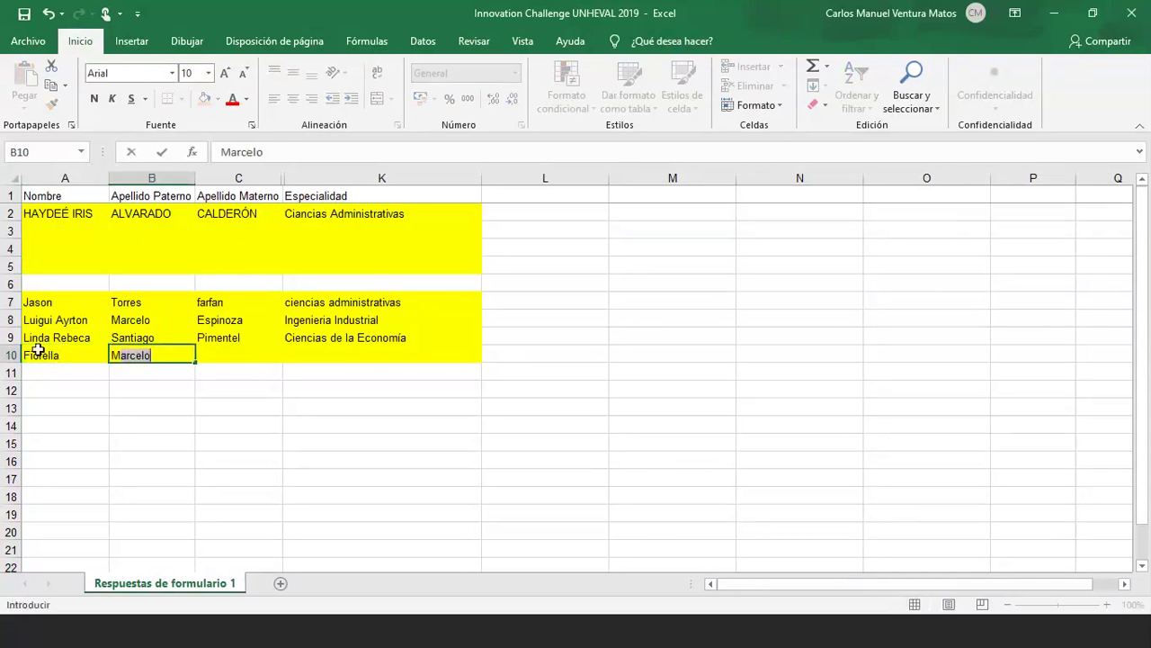
{"action": "key", "text": "Tab"}
{"action": "key", "text": "Tab"}
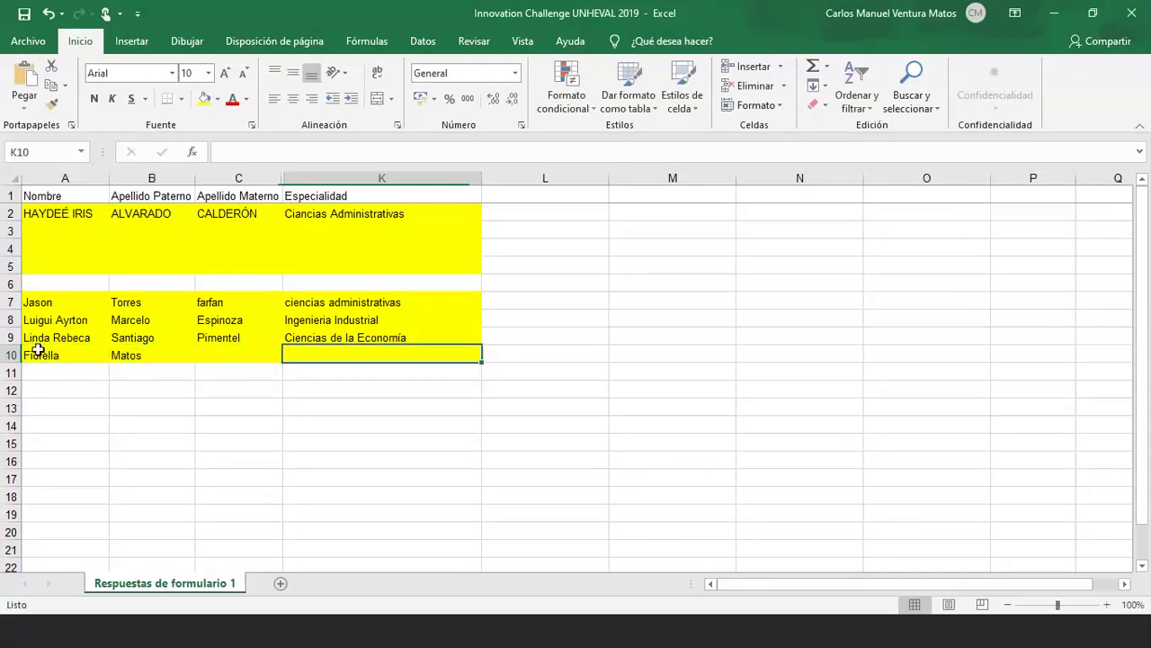
{"action": "type", "text": "Tru"}
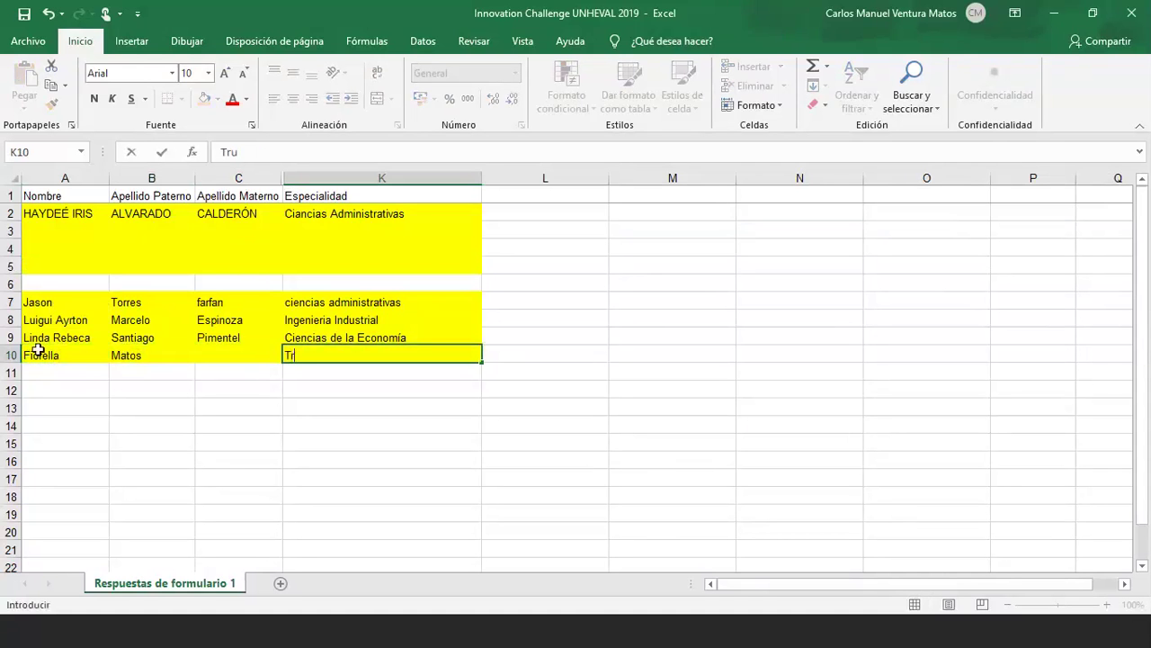
{"action": "key", "text": "BackSpace"}
{"action": "key", "text": "BackSpace"}
{"action": "type", "text": "urismo"}
{"action": "key", "text": "Return"}
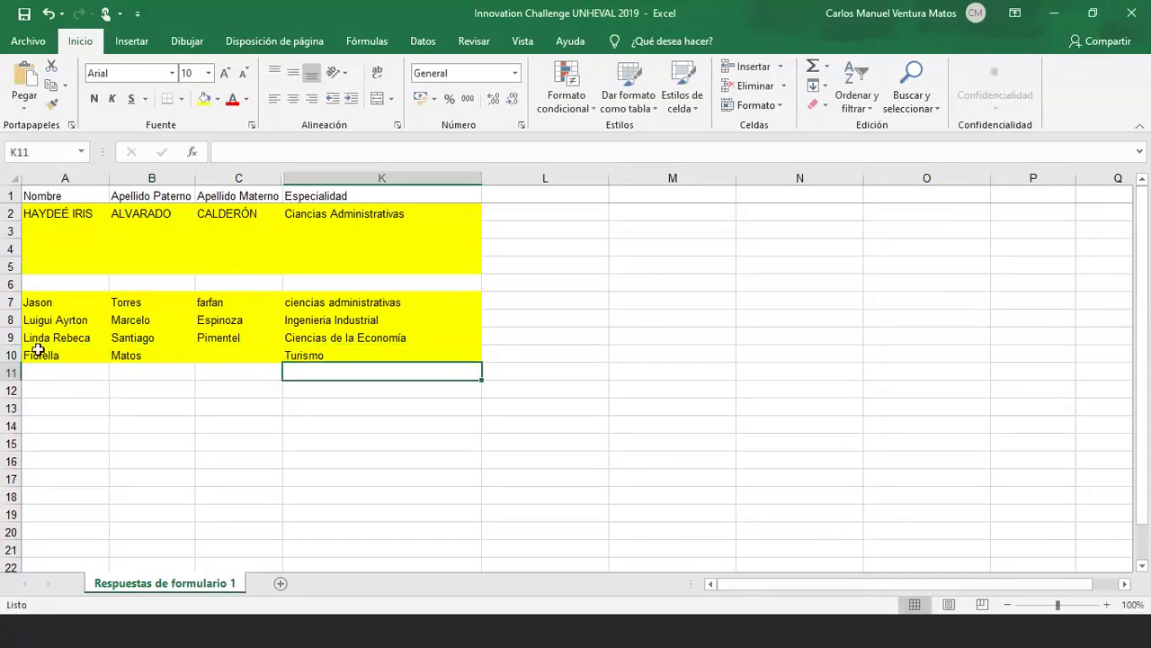
{"action": "key", "text": "Up"}
{"action": "key", "text": "Up"}
{"action": "key", "text": "Up"}
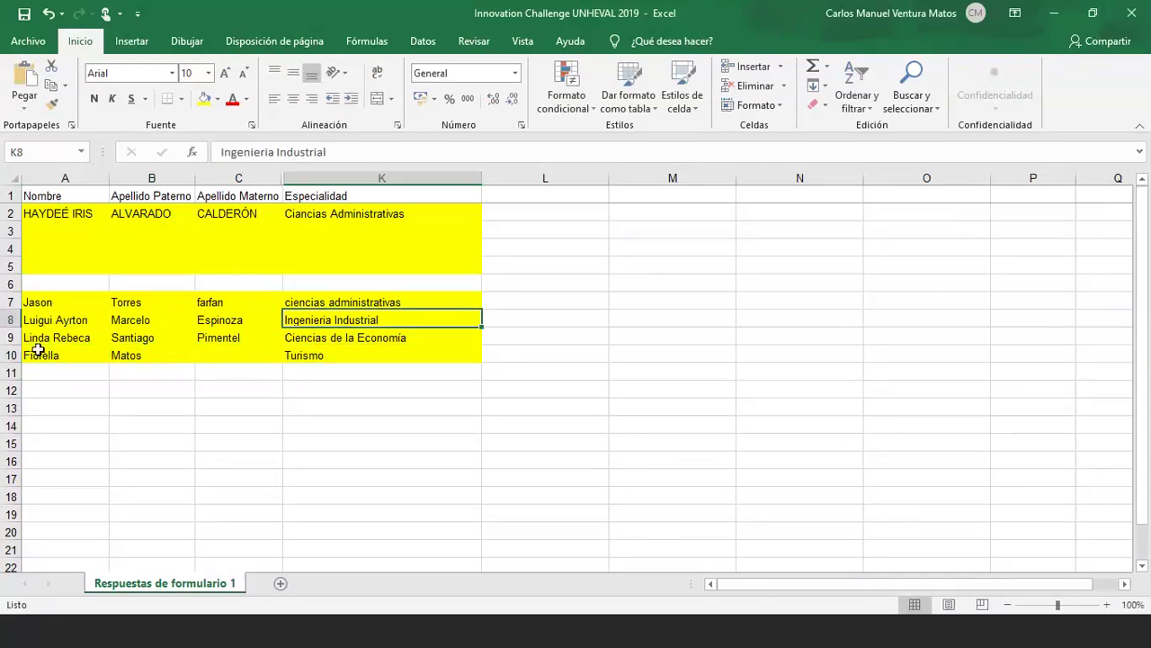
{"action": "key", "text": "Up"}
{"action": "key", "text": "Up"}
{"action": "key", "text": "Up"}
{"action": "key", "text": "Up"}
{"action": "key", "text": "Up"}
{"action": "key", "text": "Up"}
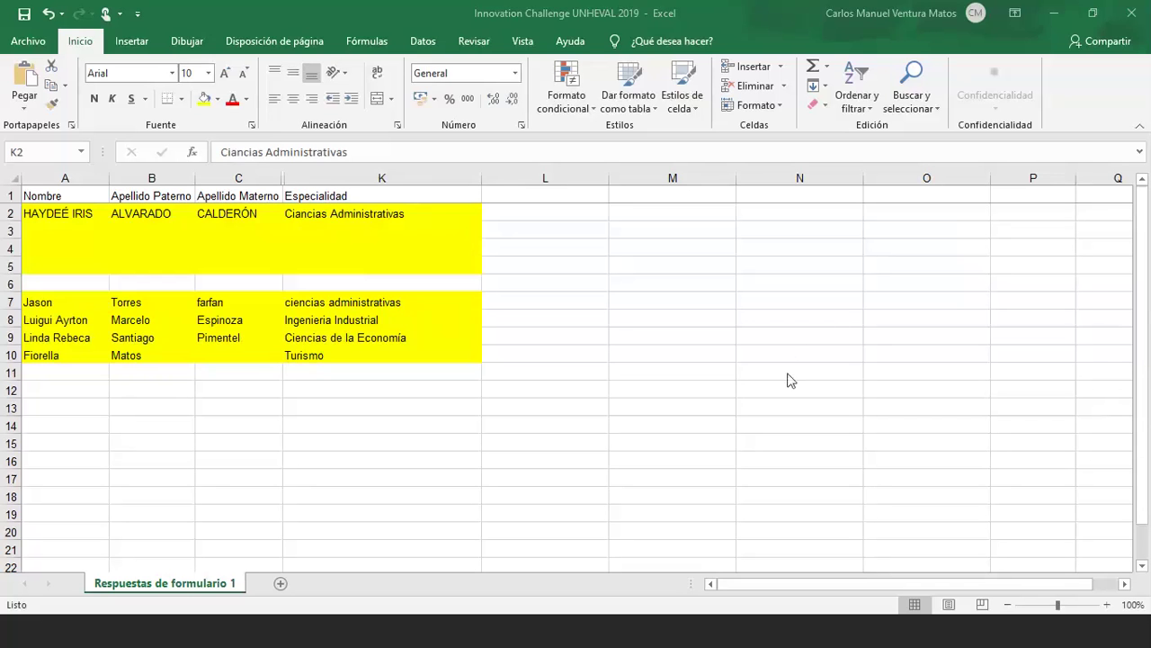
Enter the participant's first name in A3, correcting a stray letter, and both surnames in B3 and C3.
{"action": "left_click", "coordinate": [286, 221]}
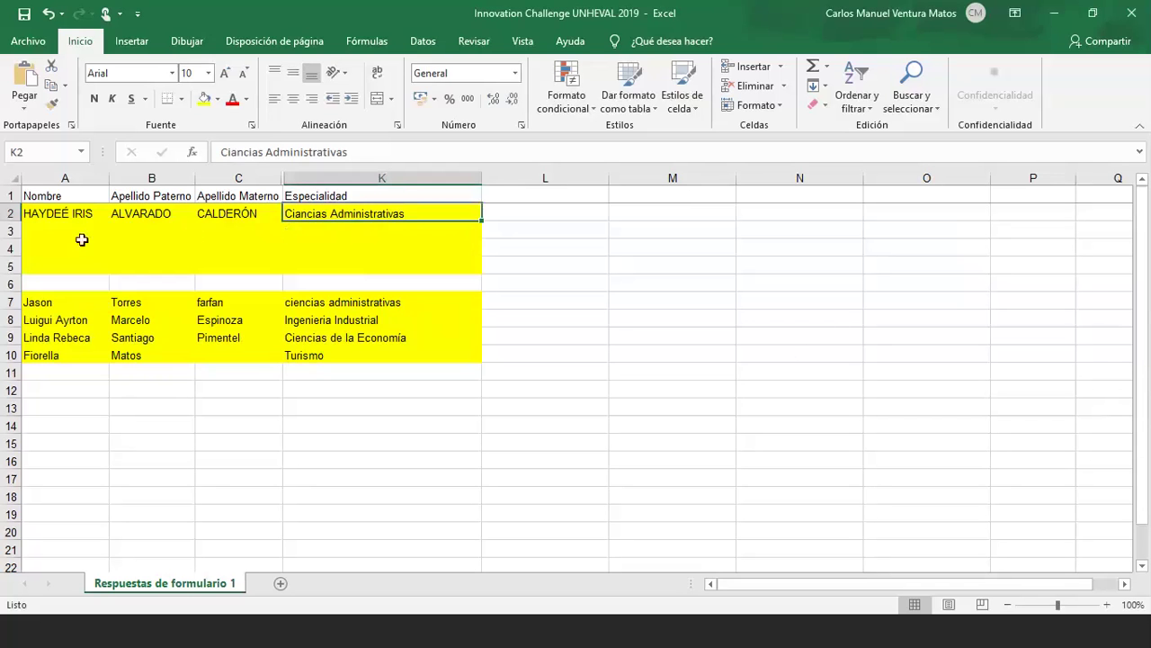
{"action": "left_click", "coordinate": [53, 228]}
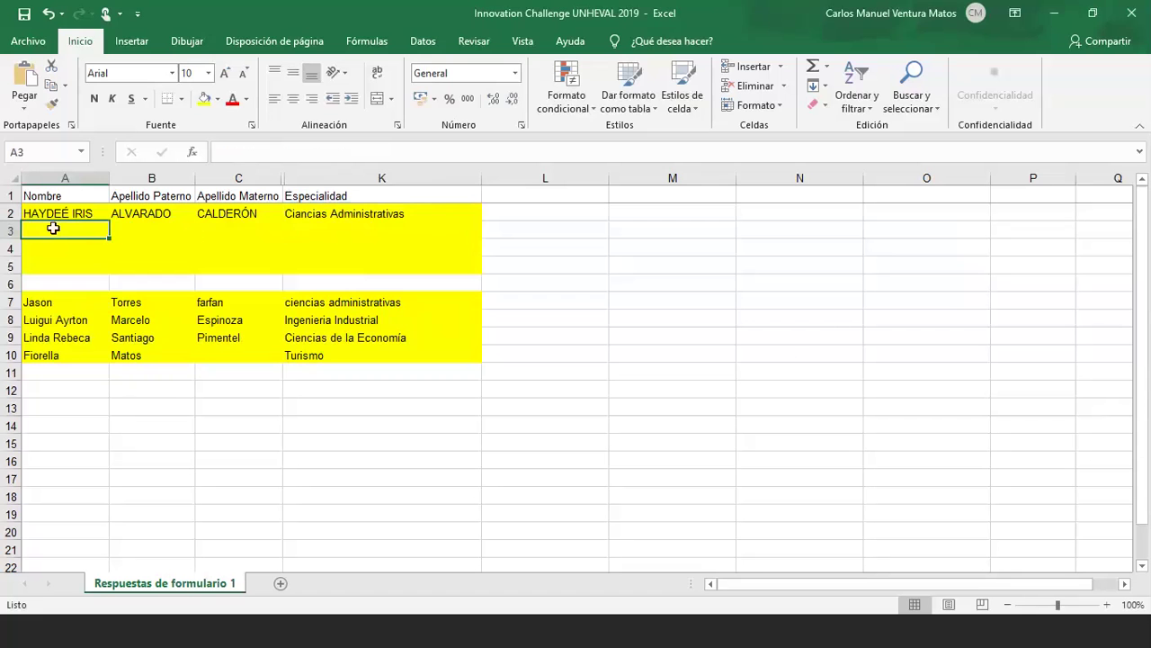
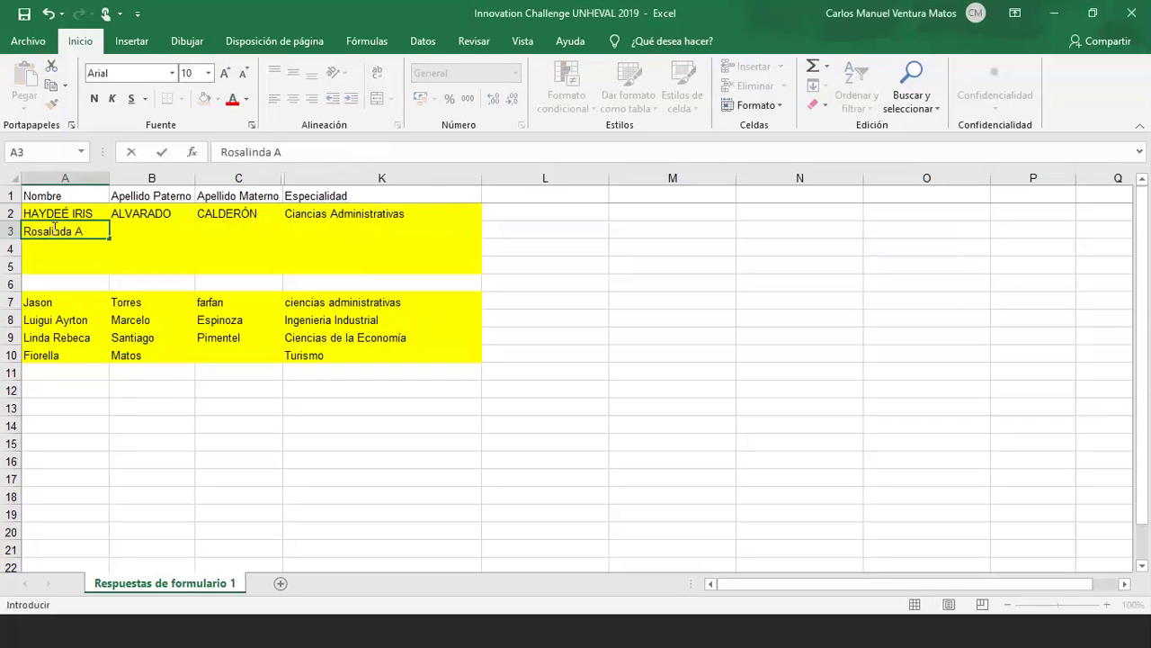
{"action": "key", "text": "Return"}
{"action": "key", "text": "Up"}
{"action": "key", "text": "Right"}
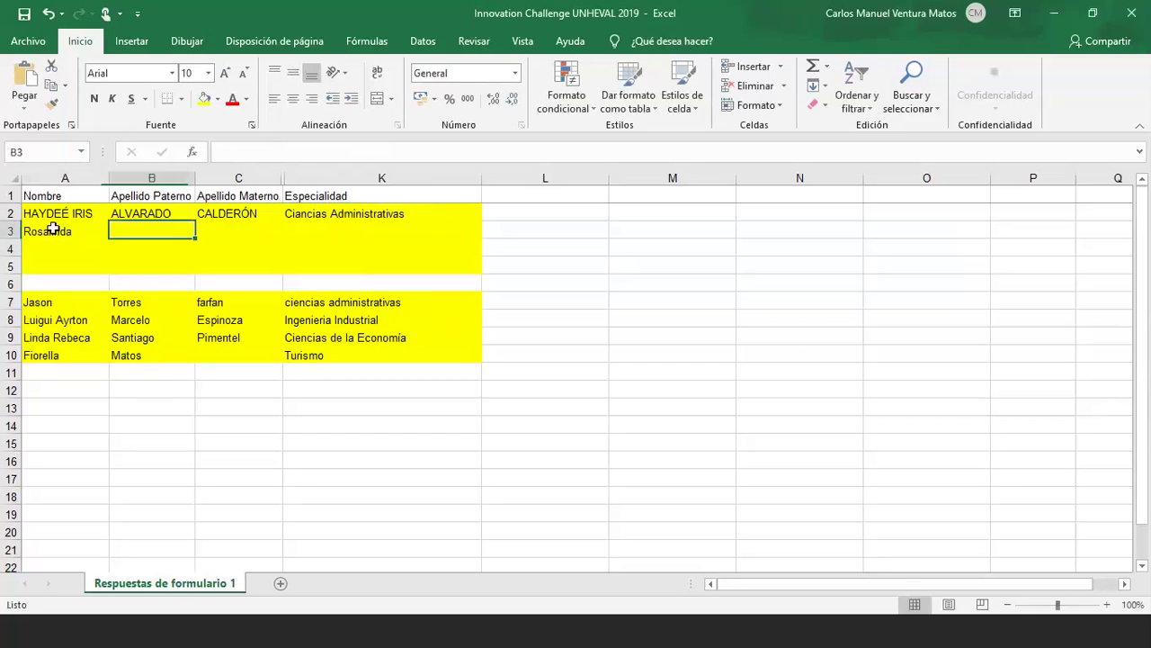
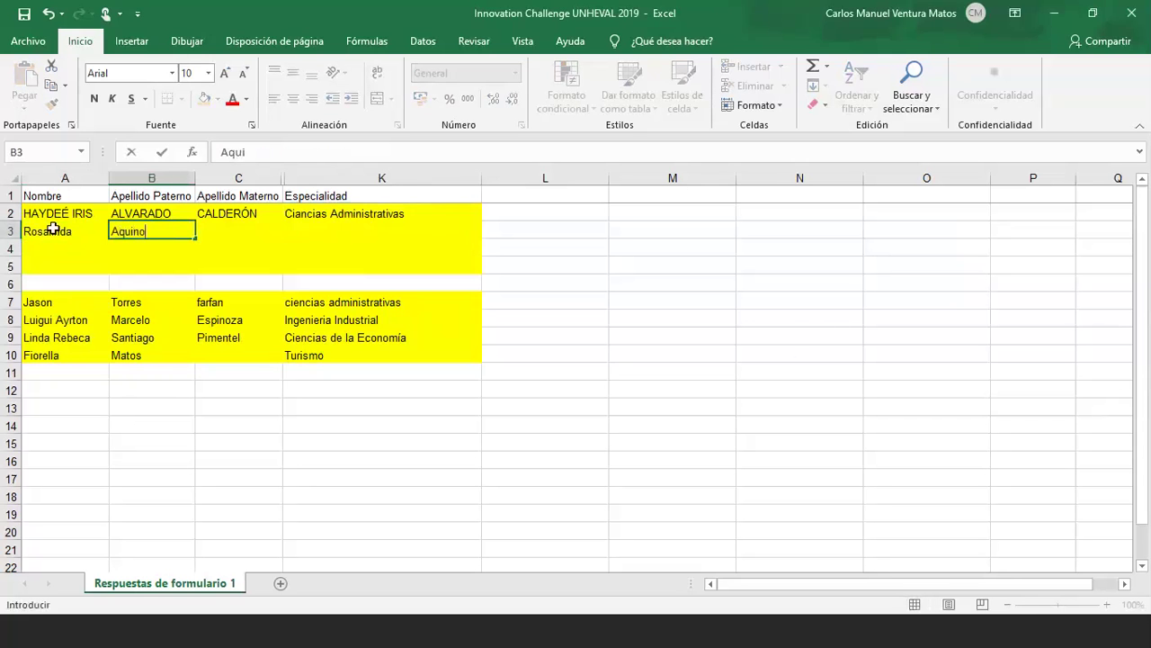
{"action": "key", "text": "Tab"}
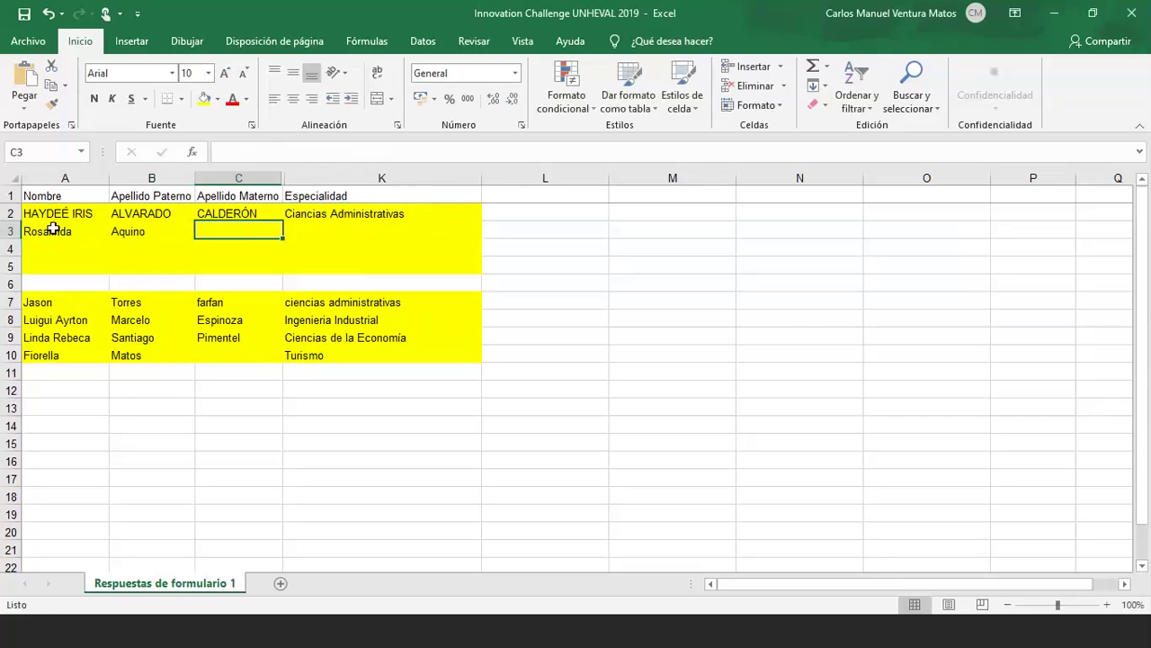
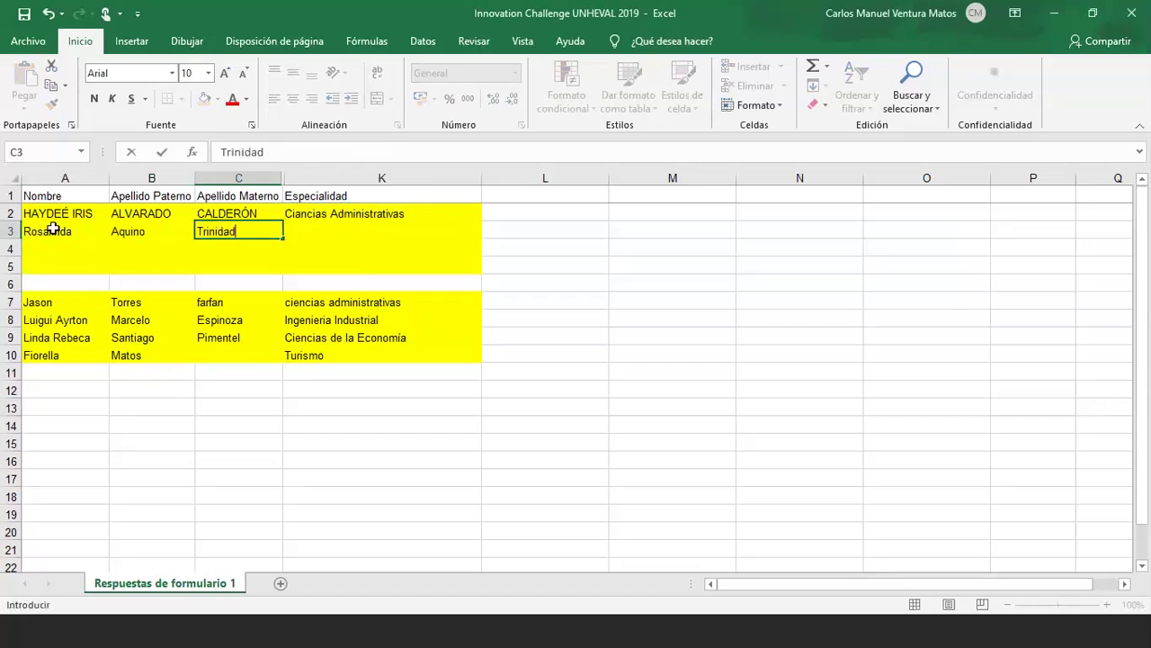
{"action": "key", "text": "Return"}
{"action": "key", "text": "Up"}
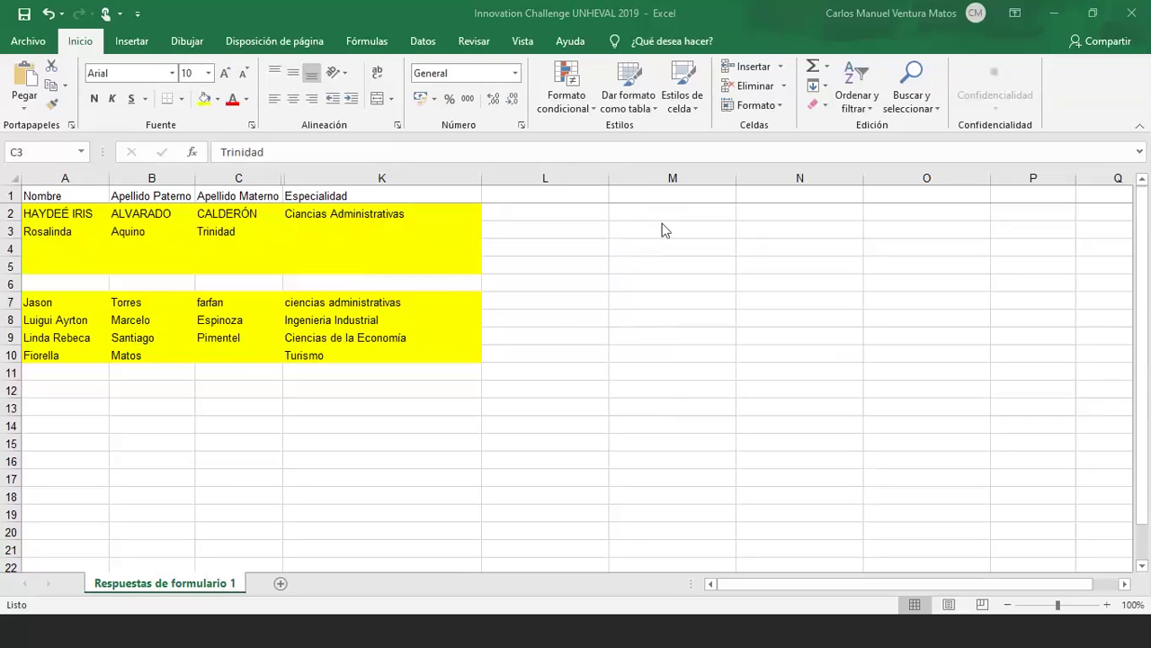
Put a placeholder name in A4, then enter Economía as row 3's Especialidad.
{"action": "left_click", "coordinate": [34, 246]}
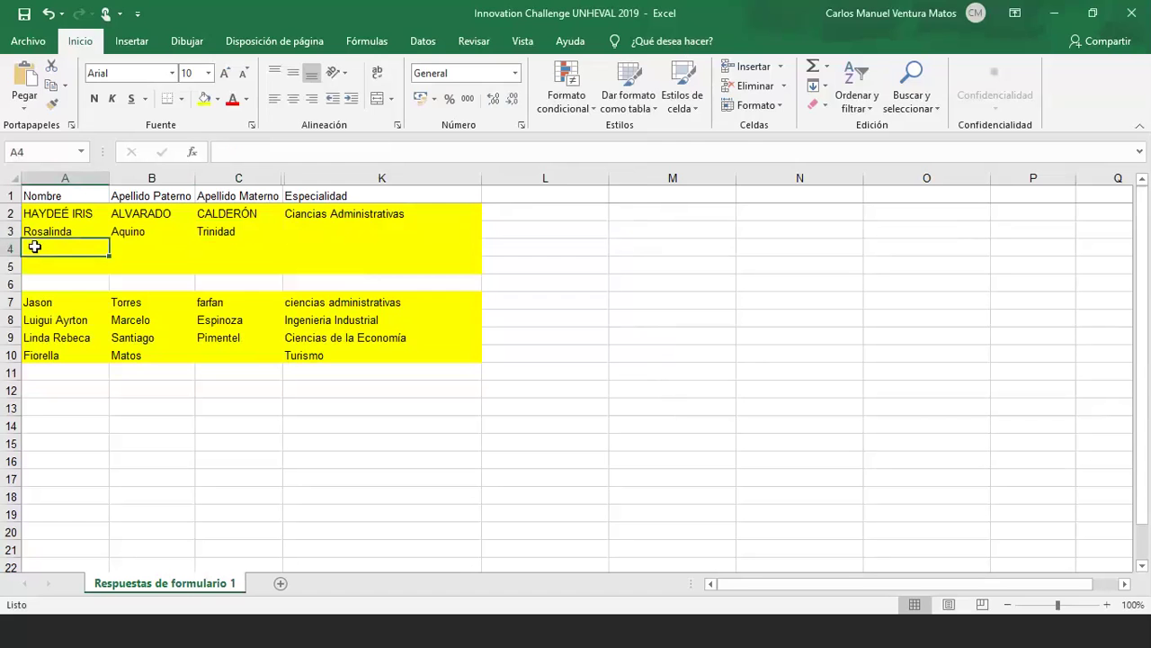
{"action": "type", "text": "In"}
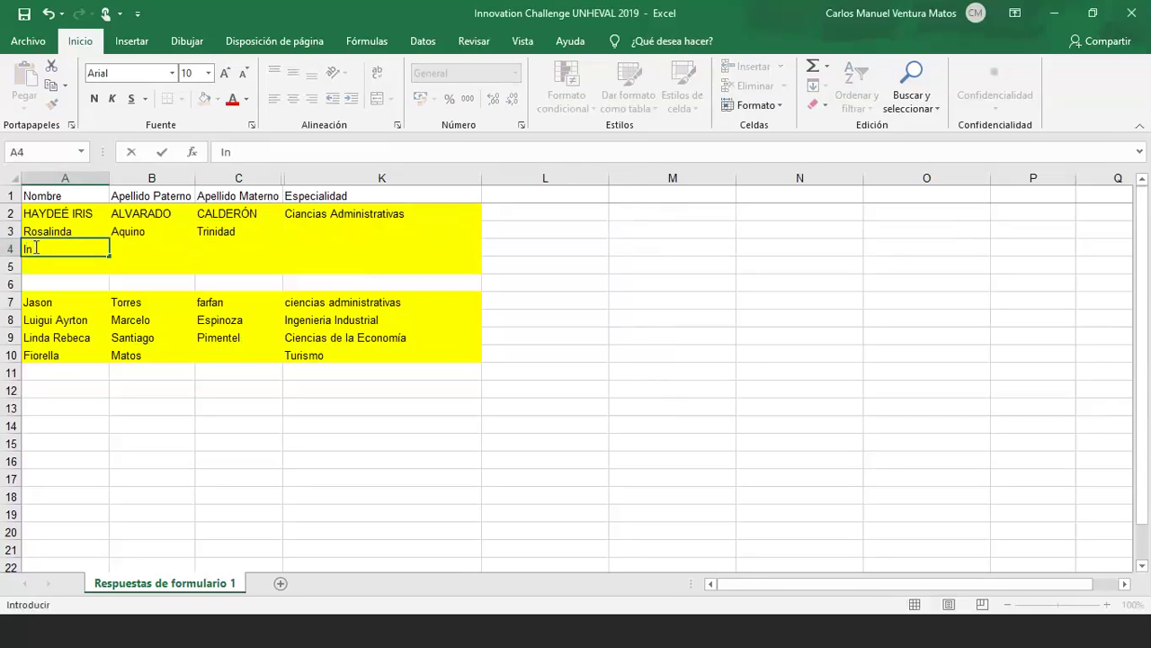
{"action": "type", "text": "ge"}
{"action": "key", "text": "Return"}
{"action": "key", "text": "Up"}
{"action": "key", "text": "Up"}
{"action": "key", "text": "Up"}
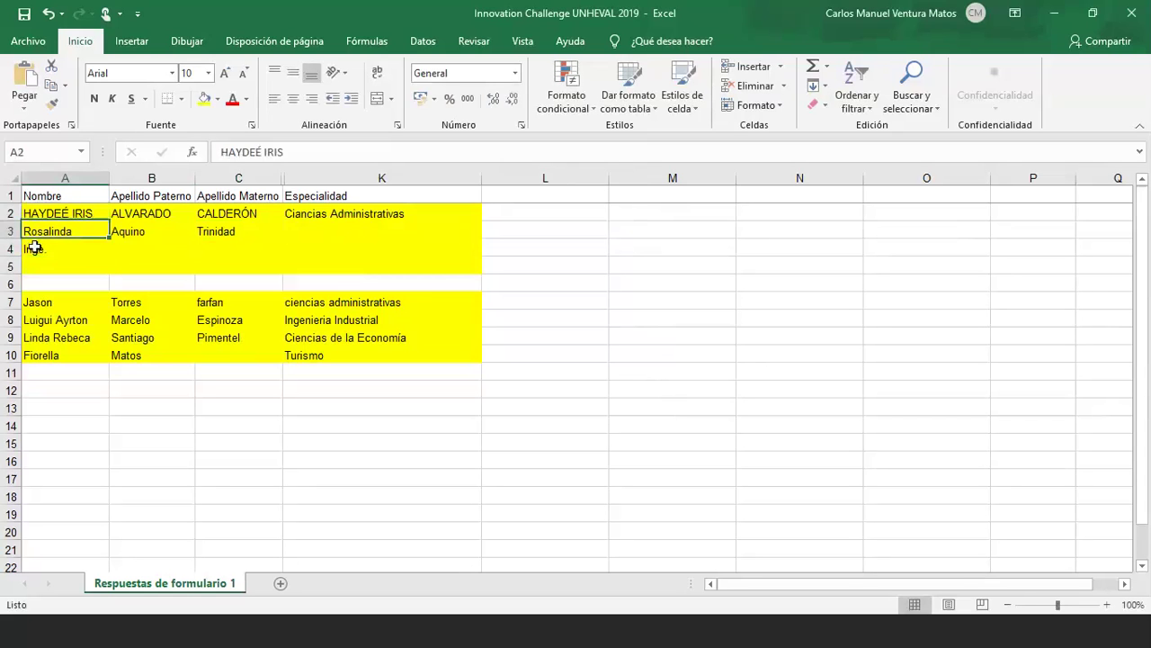
{"action": "key", "text": "Down"}
{"action": "key", "text": "Down"}
{"action": "key", "text": "Down"}
{"action": "key", "text": "Up"}
{"action": "key", "text": "Up"}
{"action": "key", "text": "Up"}
{"action": "key", "text": "Right"}
{"action": "key", "text": "Right"}
{"action": "key", "text": "Right"}
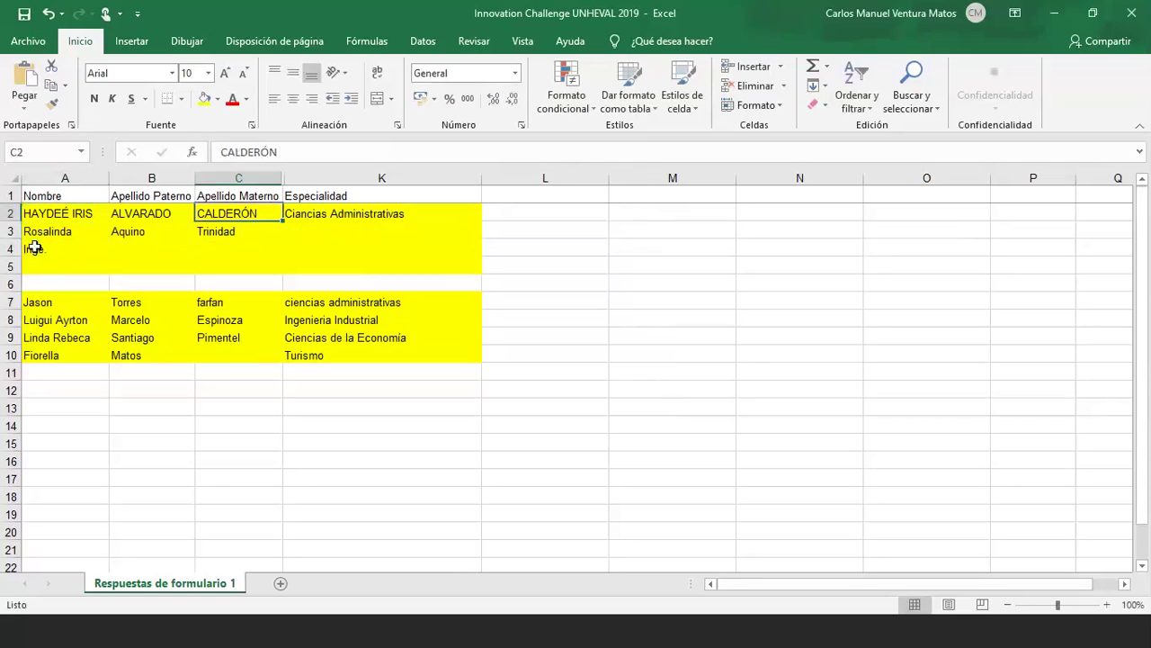
{"action": "key", "text": "Up"}
{"action": "key", "text": "Down"}
{"action": "key", "text": "Down"}
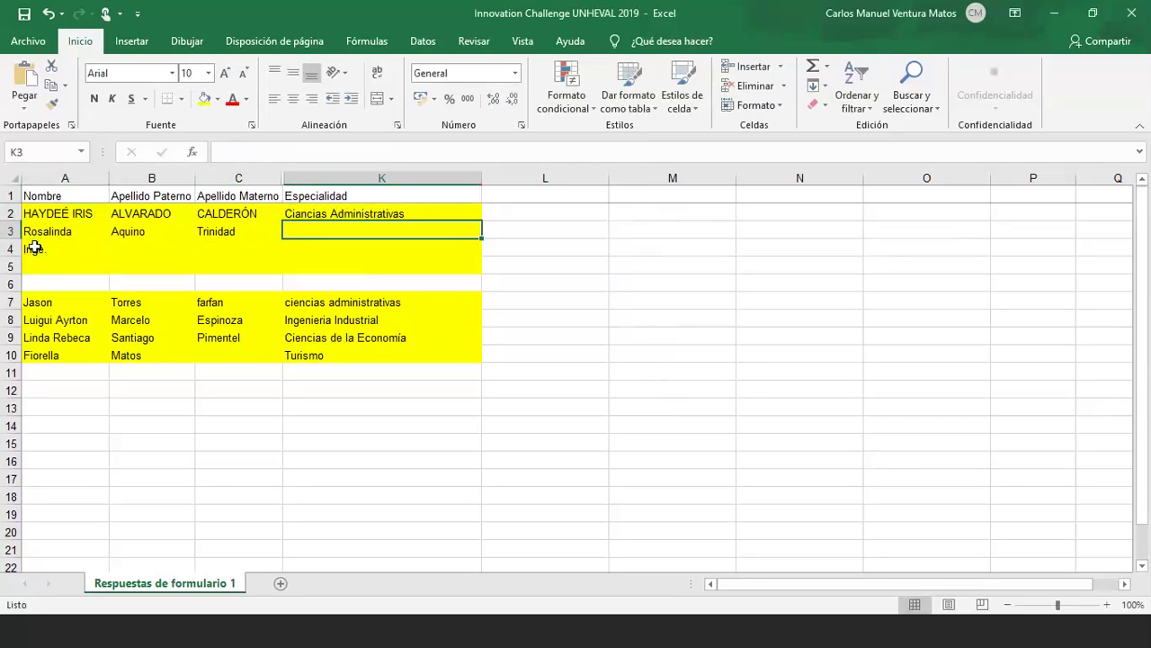
{"action": "type", "text": "Econo"}
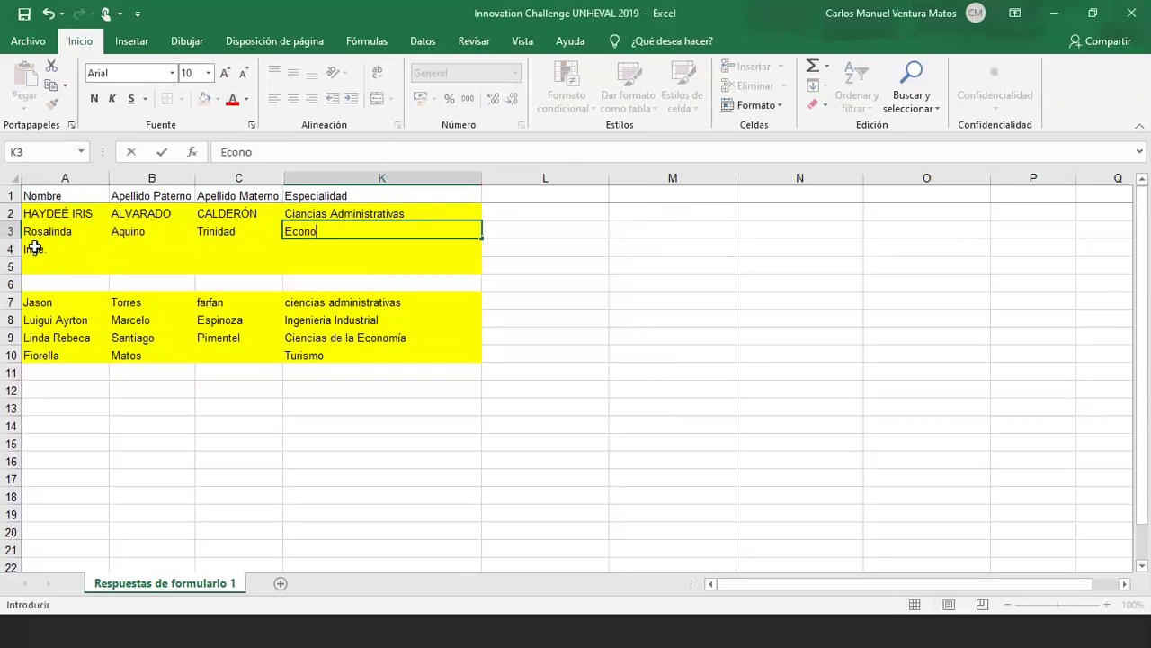
{"action": "type", "text": "mia"}
{"action": "key", "text": "BackSpace"}
{"action": "key", "text": "BackSpace"}
{"action": "type", "text": "ía"}
{"action": "key", "text": "Return"}
Enter the next participant's first name, paternal and maternal surnames in A4:C4.
{"action": "key", "text": "Left"}
{"action": "key", "text": "Left"}
{"action": "key", "text": "Left"}
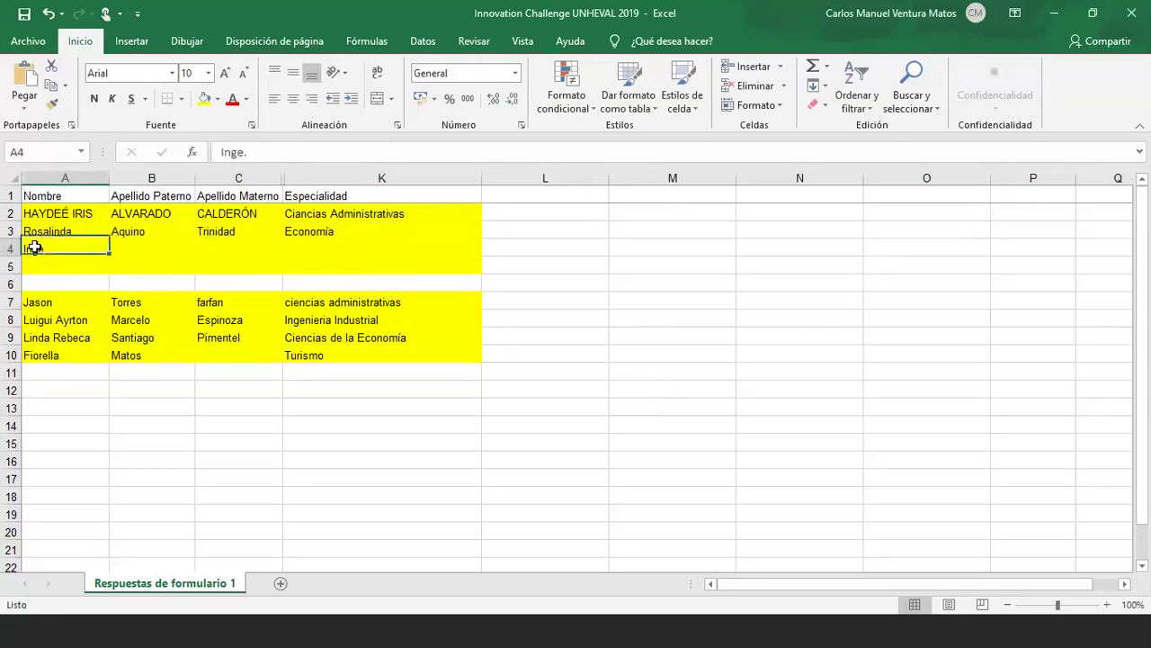
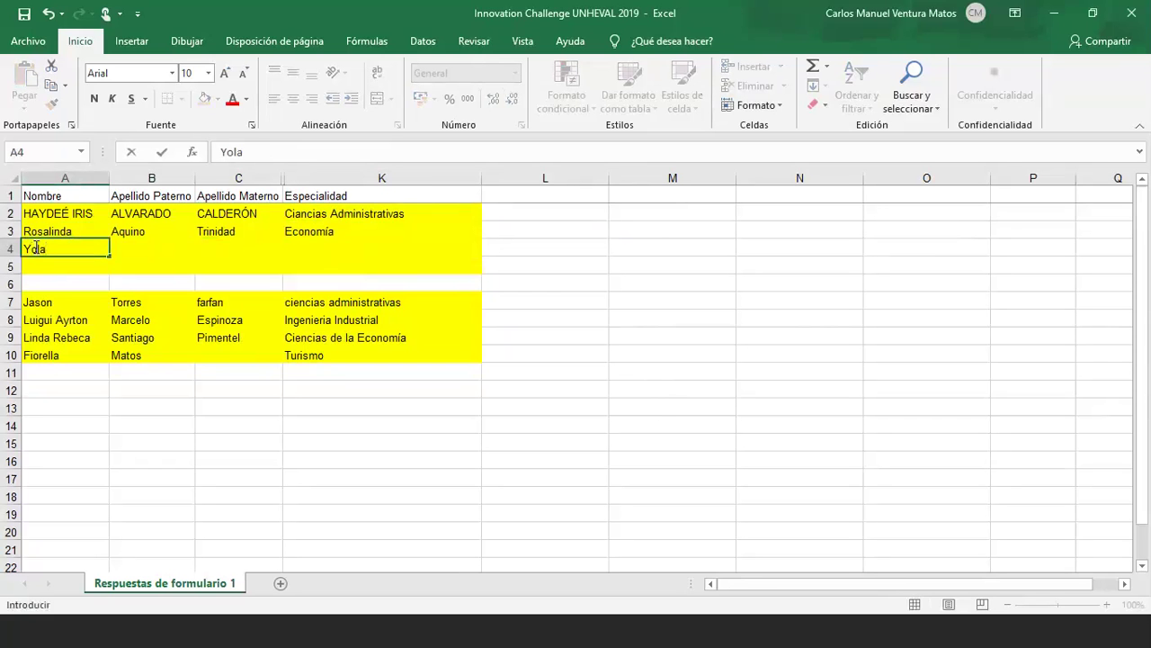
{"action": "key", "text": "Tab"}
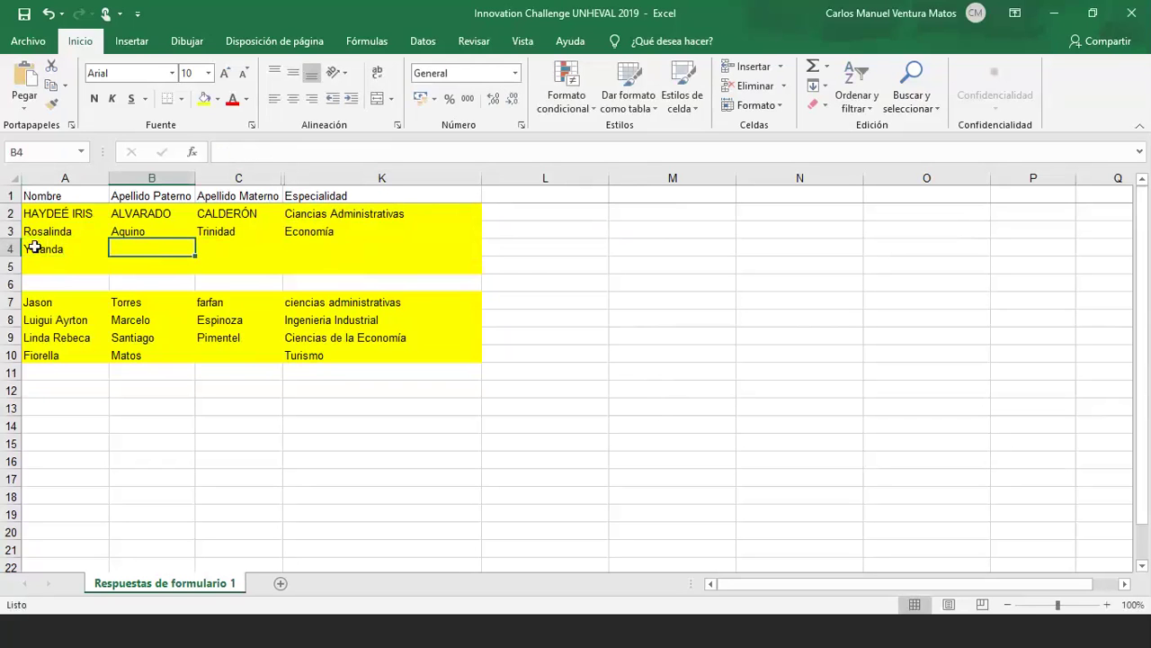
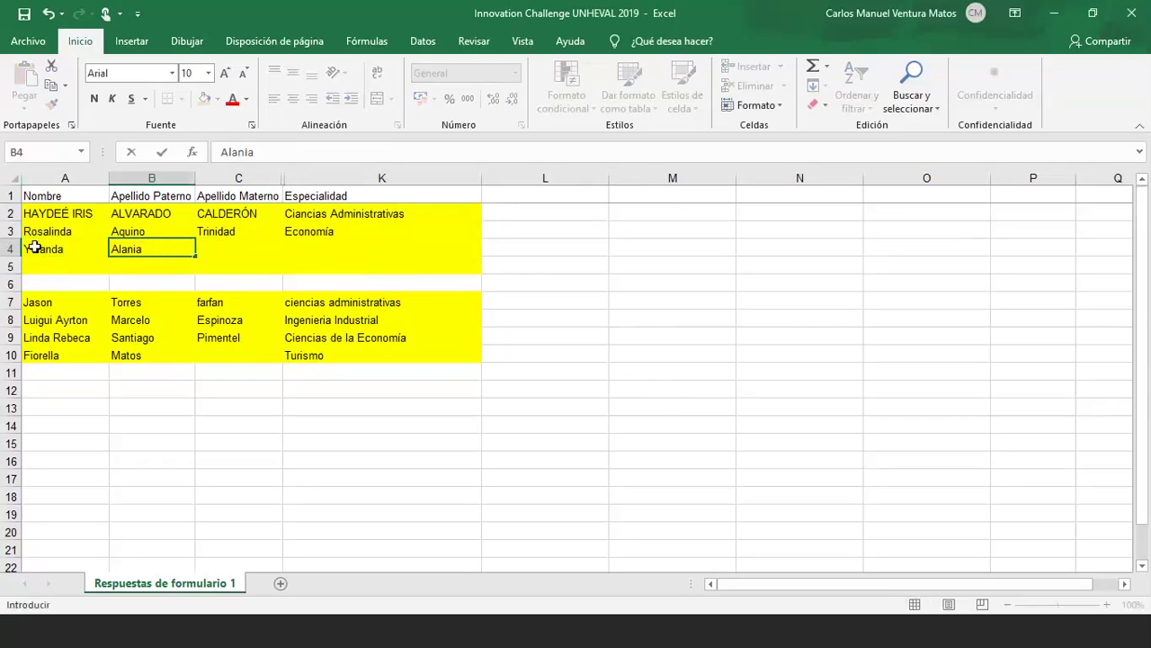
{"action": "key", "text": "Tab"}
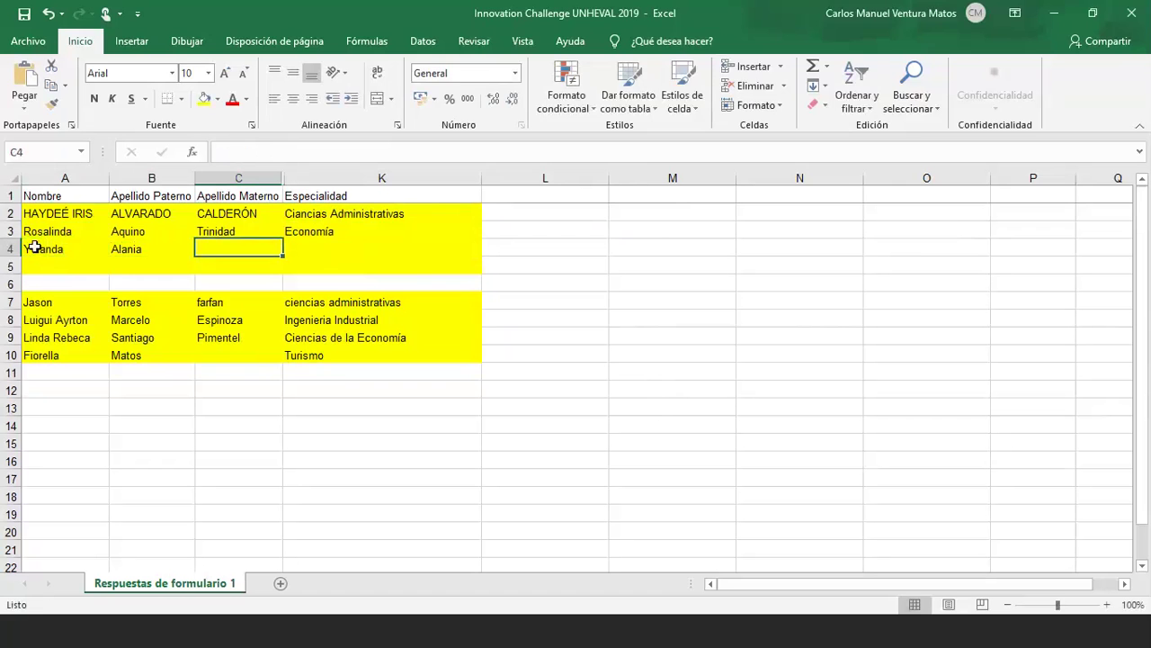
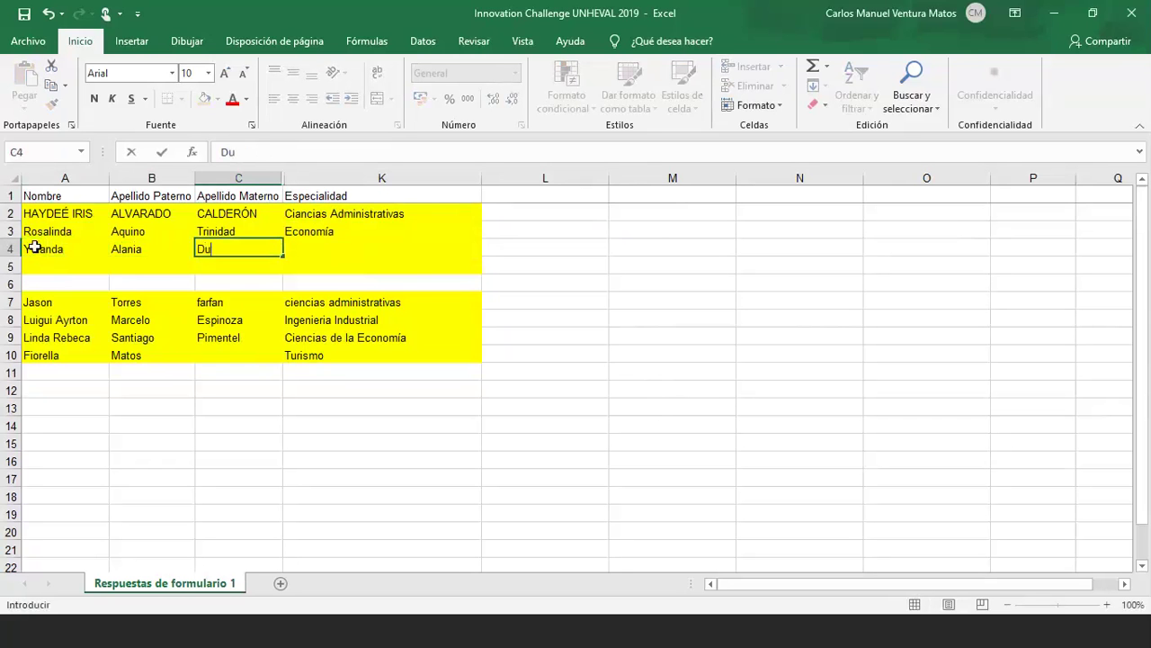
{"action": "key", "text": "Return"}
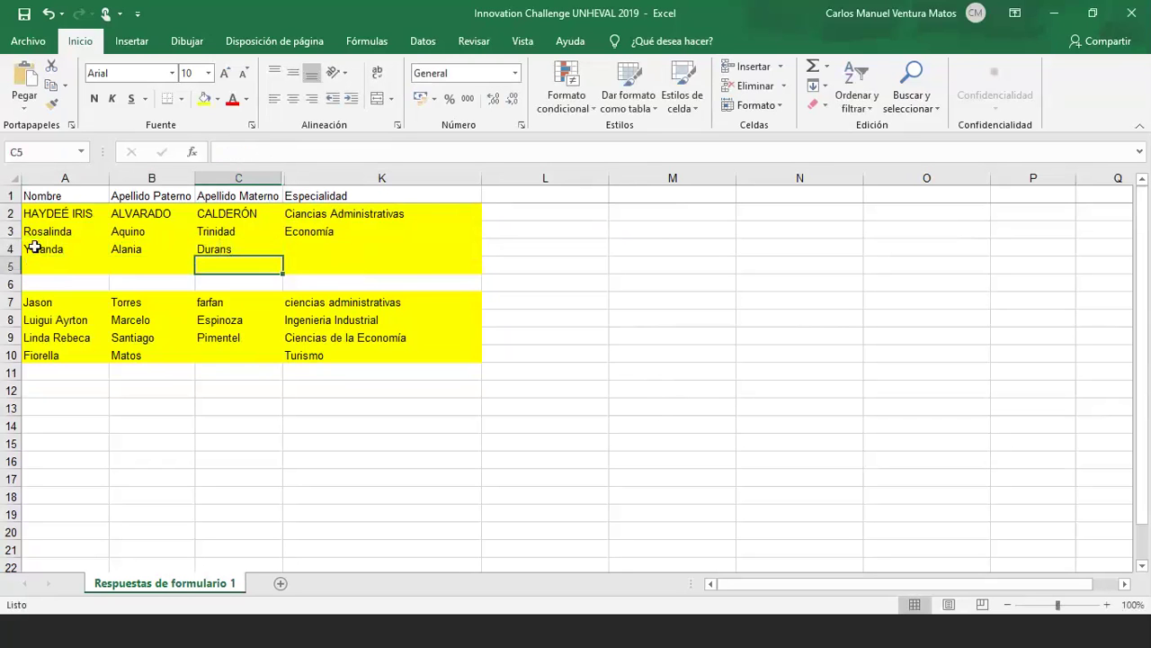
Fill row 4's Especialidad with Economía using Ctrl+D and review the entries.
{"action": "key", "text": "Up"}
{"action": "key", "text": "Right"}
{"action": "key", "text": "ctrl+d"}
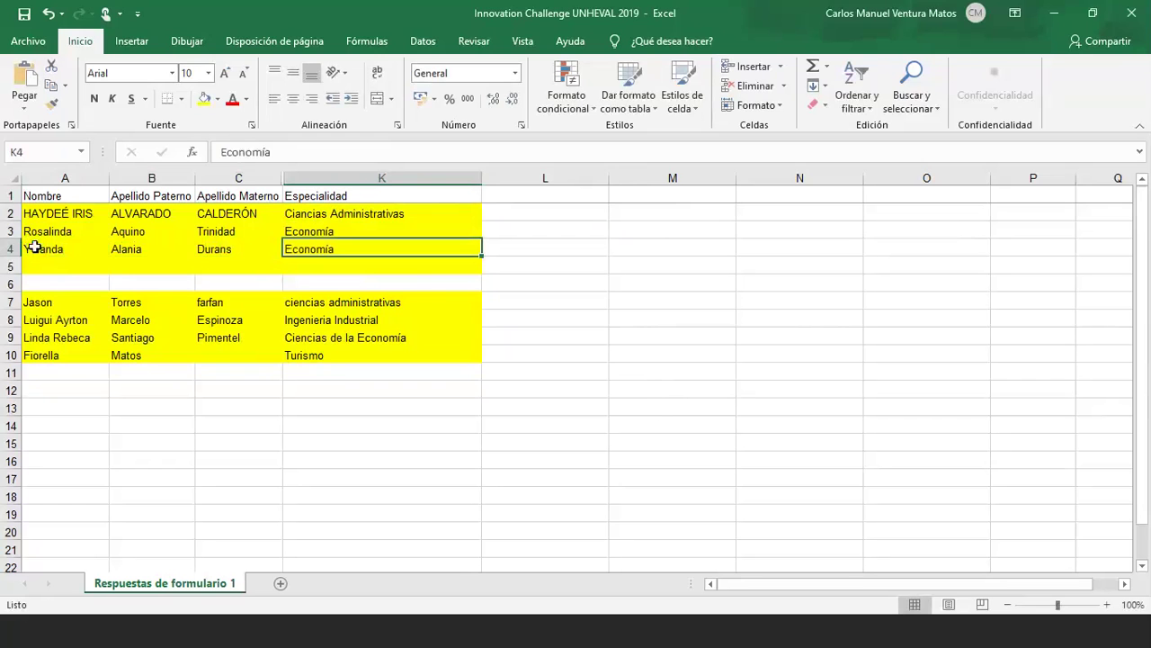
{"action": "key", "text": "Down"}
{"action": "key", "text": "Up"}
{"action": "key", "text": "Left"}
{"action": "key", "text": "Left"}
{"action": "key", "text": "Up"}
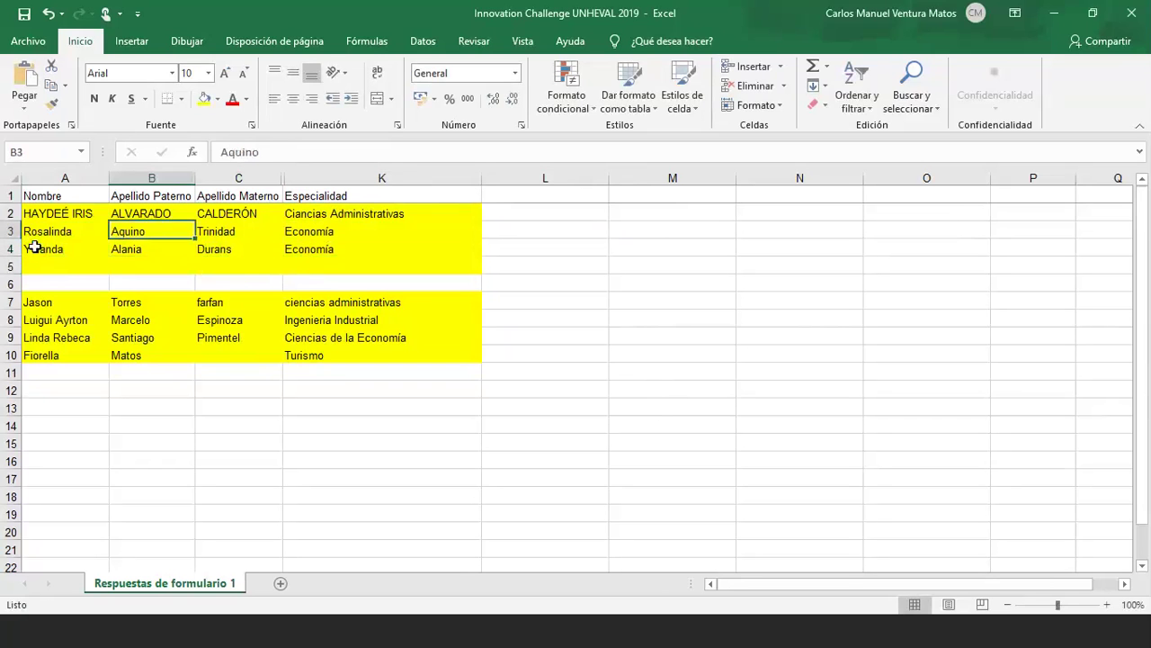
{"action": "key", "text": "Left"}
{"action": "key", "text": "Down"}
{"action": "key", "text": "Up"}
{"action": "key", "text": "Up"}
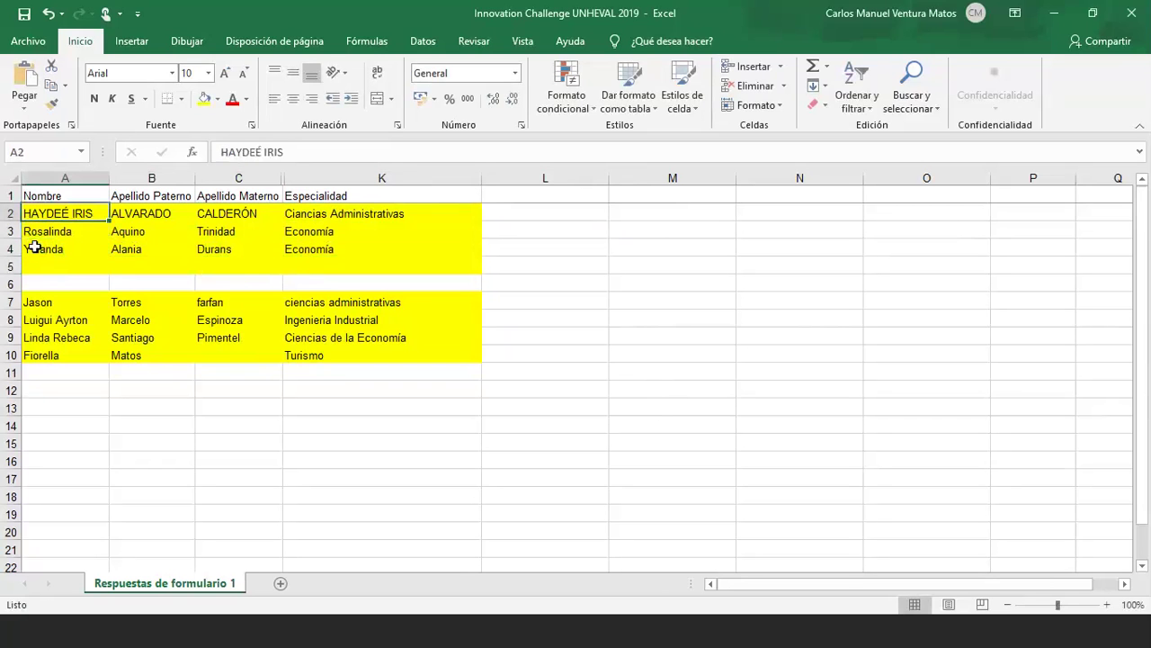
{"action": "key", "text": "Down"}
{"action": "key", "text": "Down"}
{"action": "key", "text": "Down"}
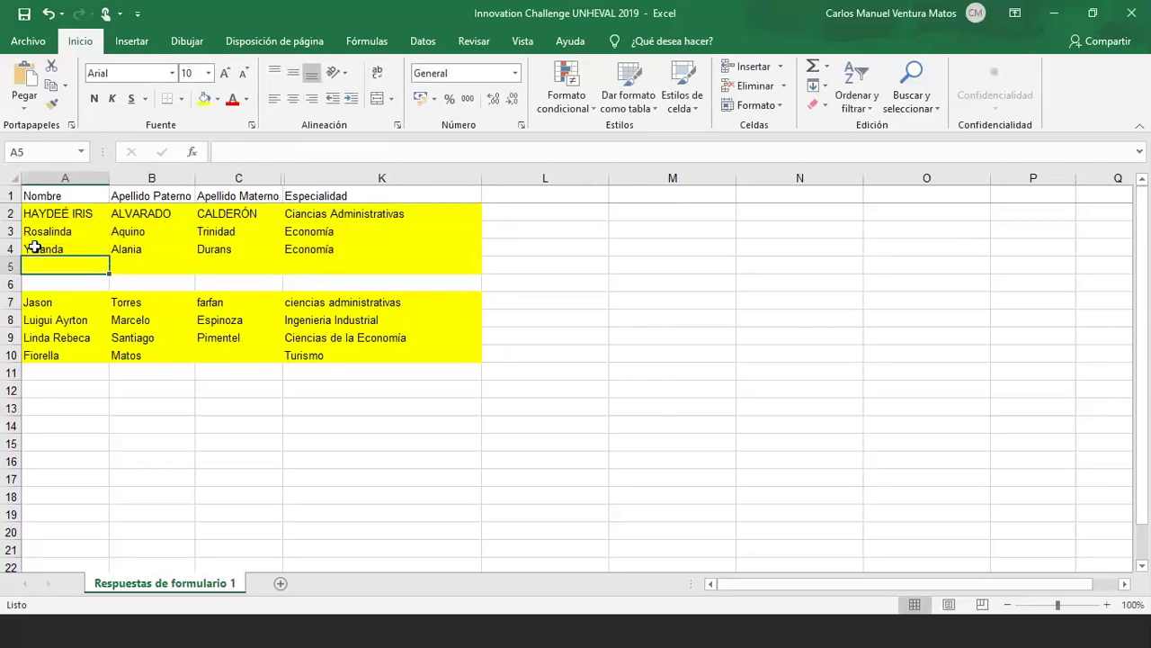
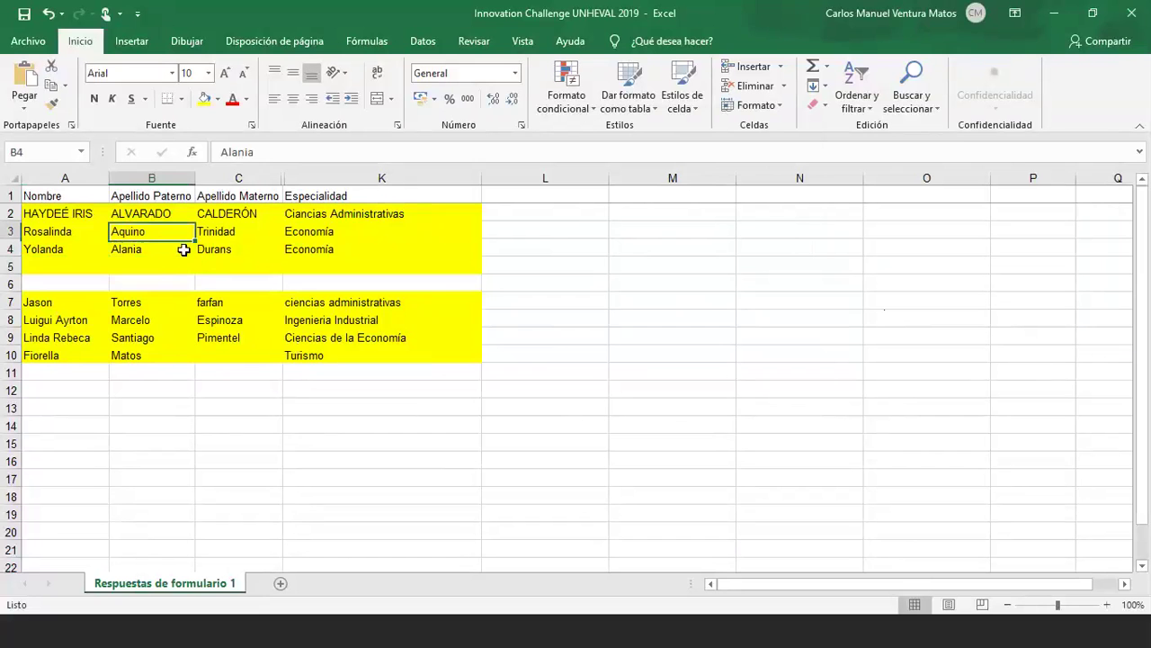
{"action": "key", "text": "Down"}
{"action": "key", "text": "Down"}
{"action": "key", "text": "Down"}
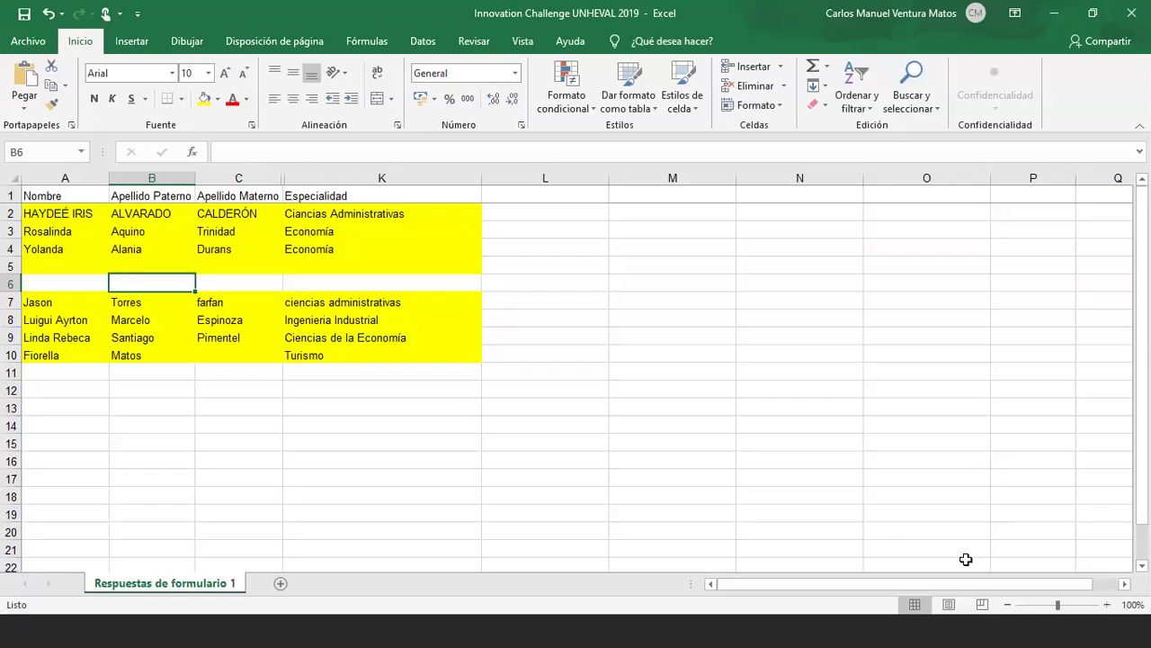
Insert a blank row 7 above the first participant of the second group.
{"action": "left_click", "coordinate": [296, 264]}
{"action": "key", "text": "Left"}
{"action": "key", "text": "Left"}
{"action": "key", "text": "Left"}
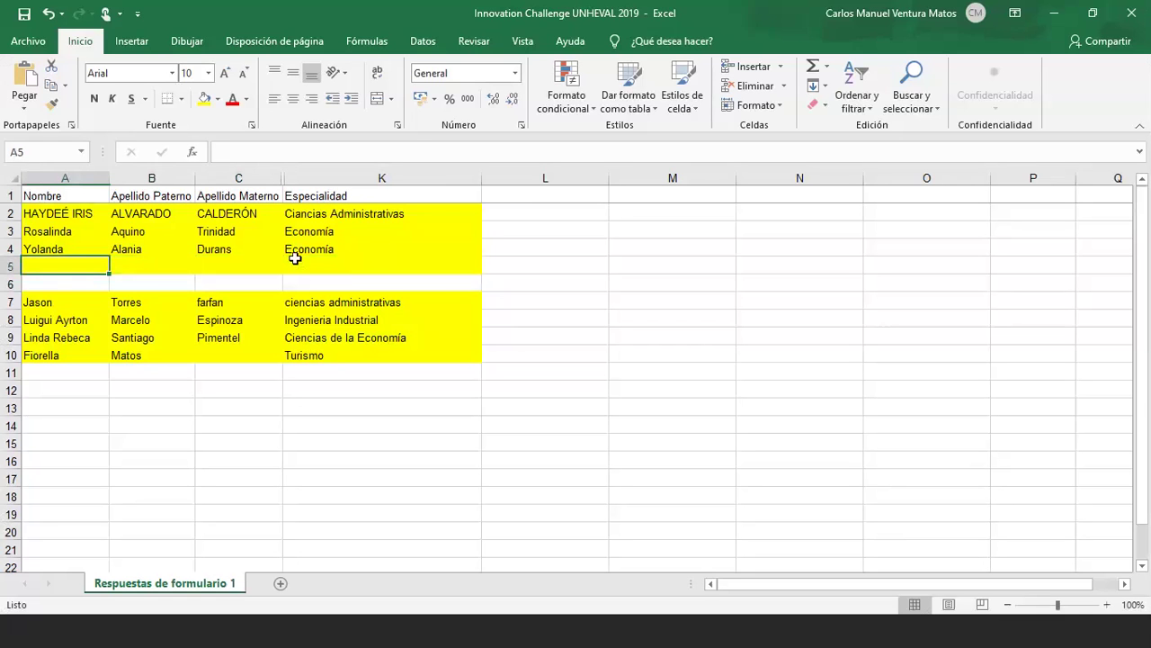
{"action": "key", "text": "Down"}
{"action": "key", "text": "Down"}
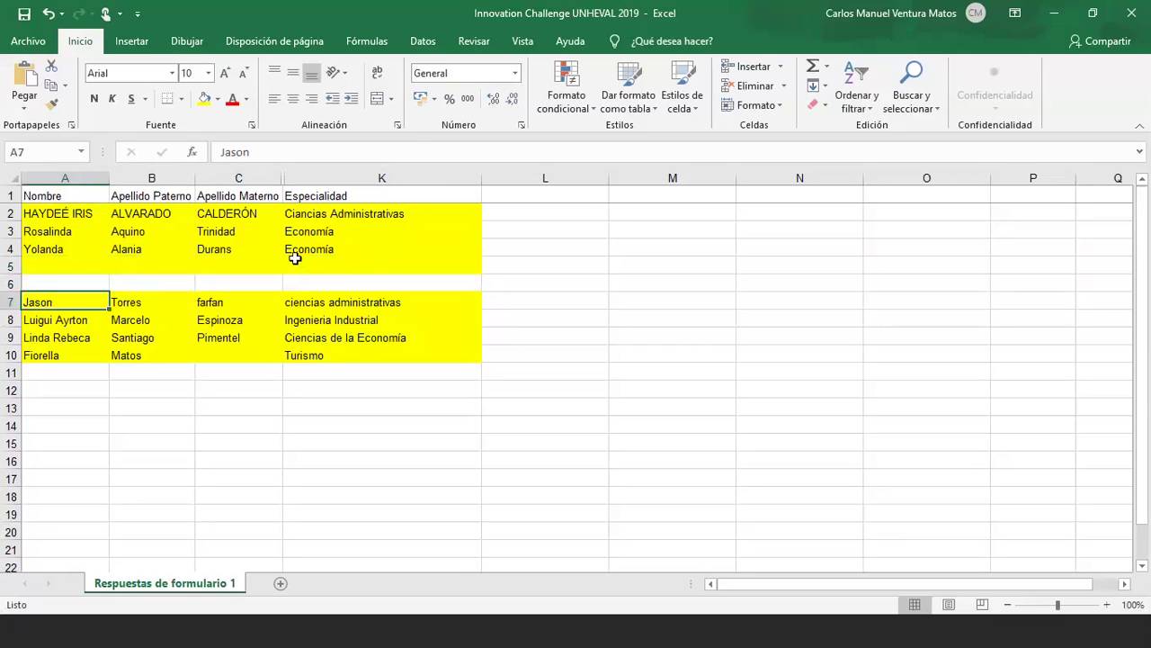
{"action": "left_click", "coordinate": [12, 302]}
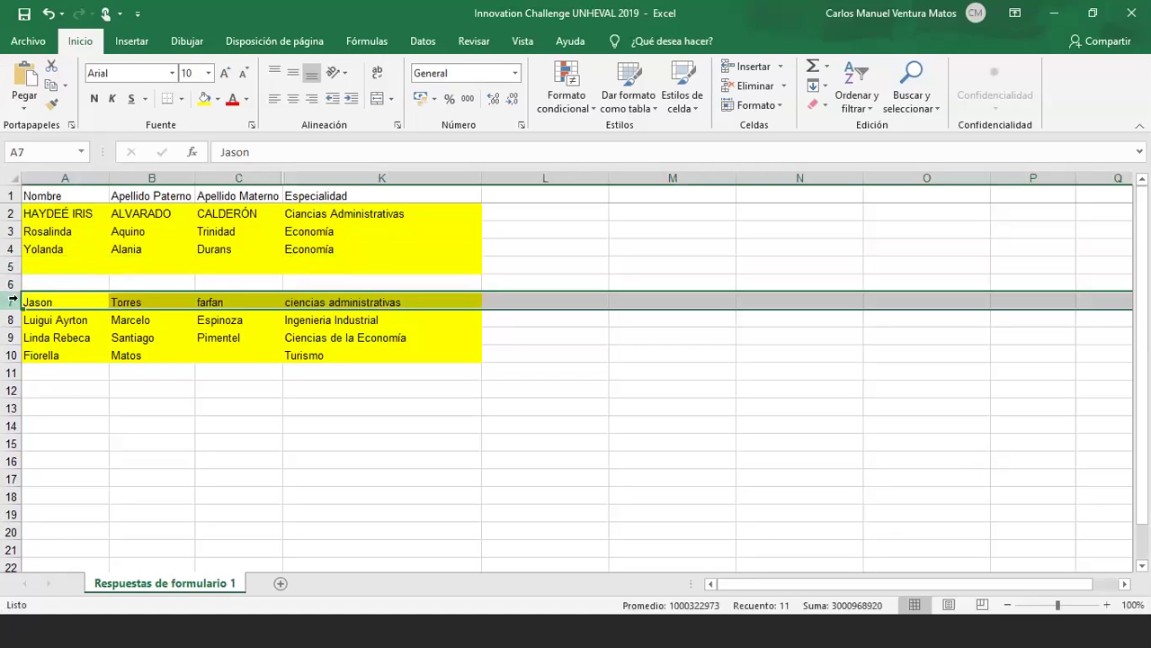
{"action": "right_click", "coordinate": [10, 304]}
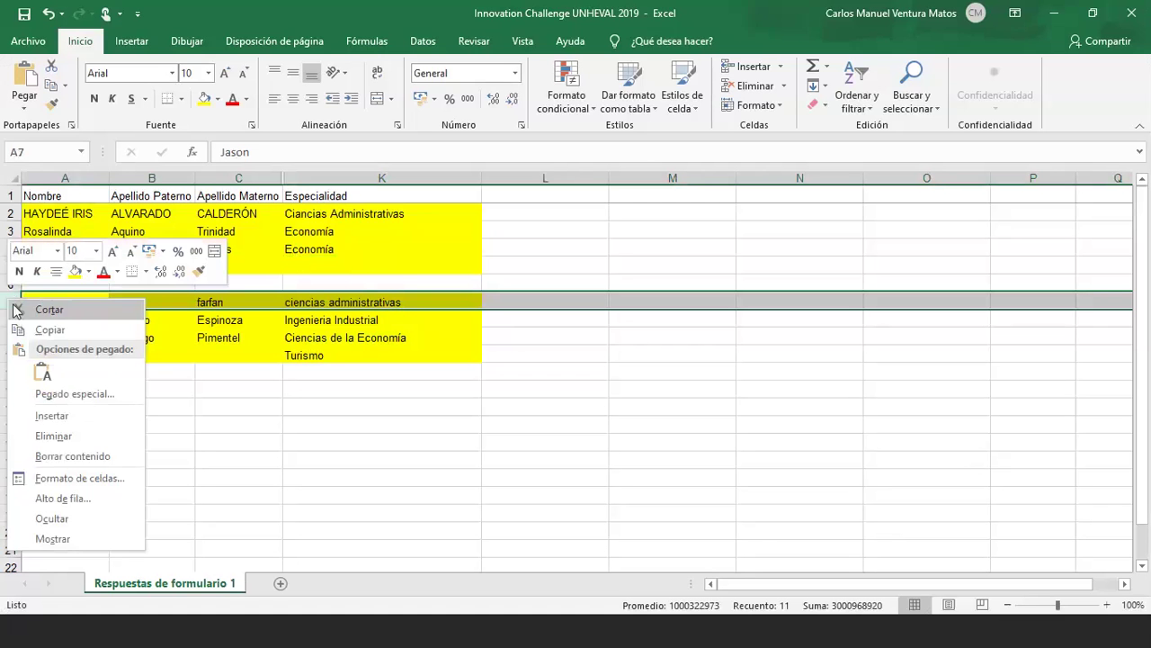
{"action": "left_click", "coordinate": [41, 414]}
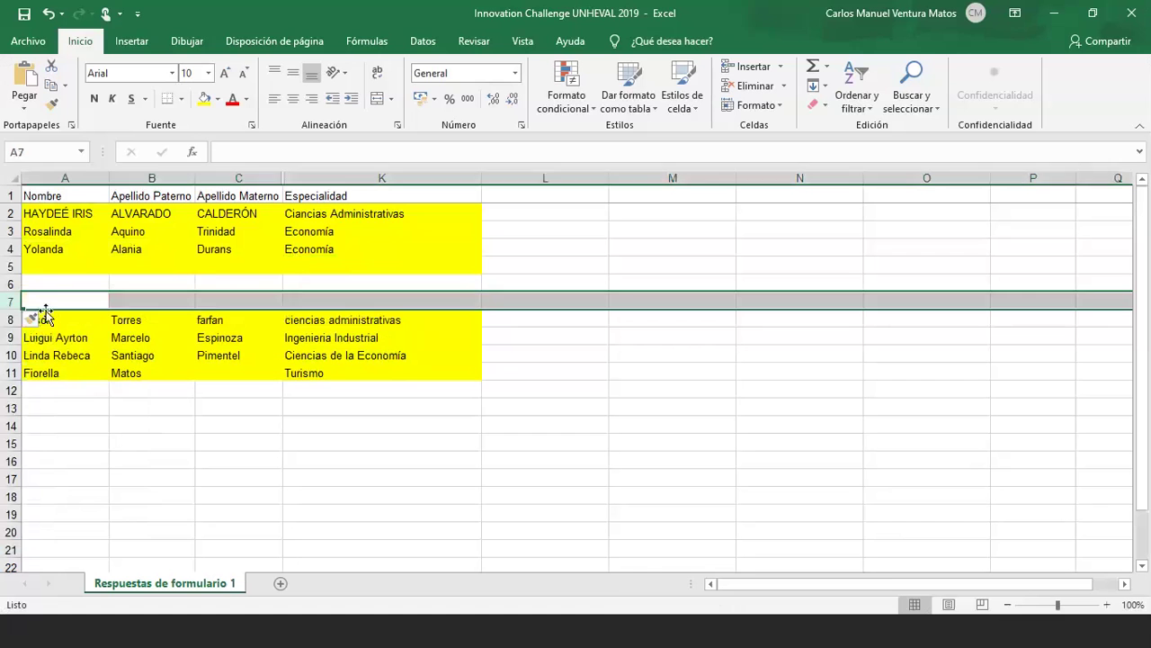
Merge and centre A7:K7 and enter the heading 'EQUIPO 2'.
{"action": "left_click", "coordinate": [52, 306]}
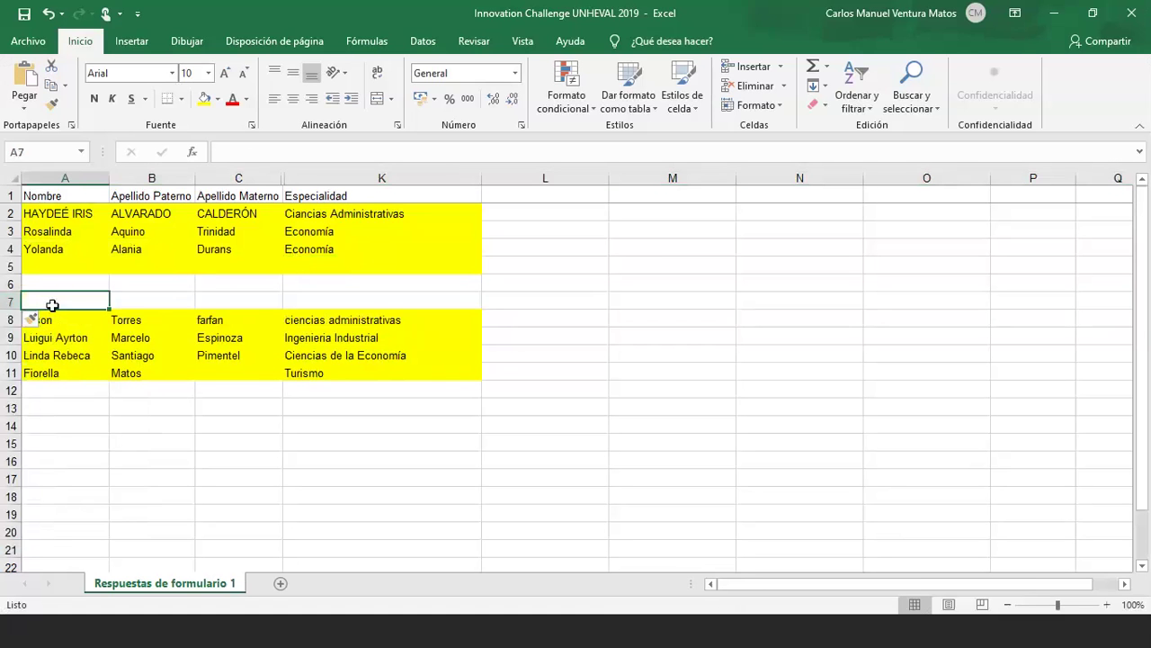
{"action": "key", "text": "shift+Right"}
{"action": "key", "text": "shift+Right"}
{"action": "key", "text": "shift+Right"}
{"action": "key", "text": "shift+Right"}
{"action": "key", "text": "shift+Left"}
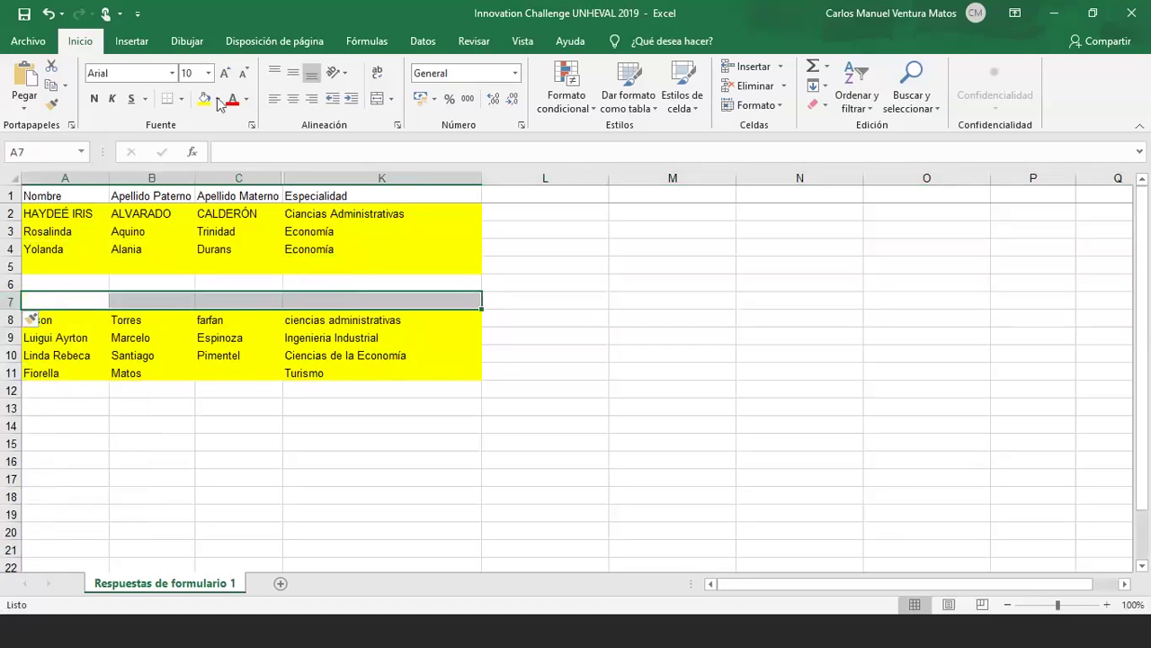
{"action": "left_click", "coordinate": [376, 101]}
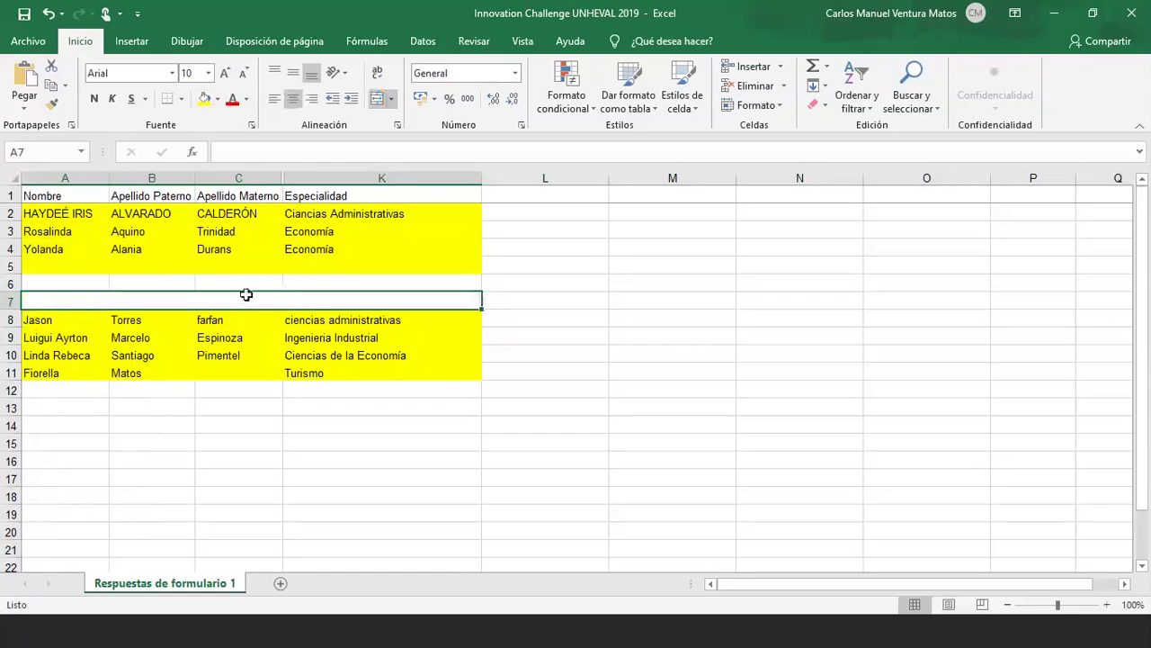
{"action": "type", "text": "EQUIPO "}
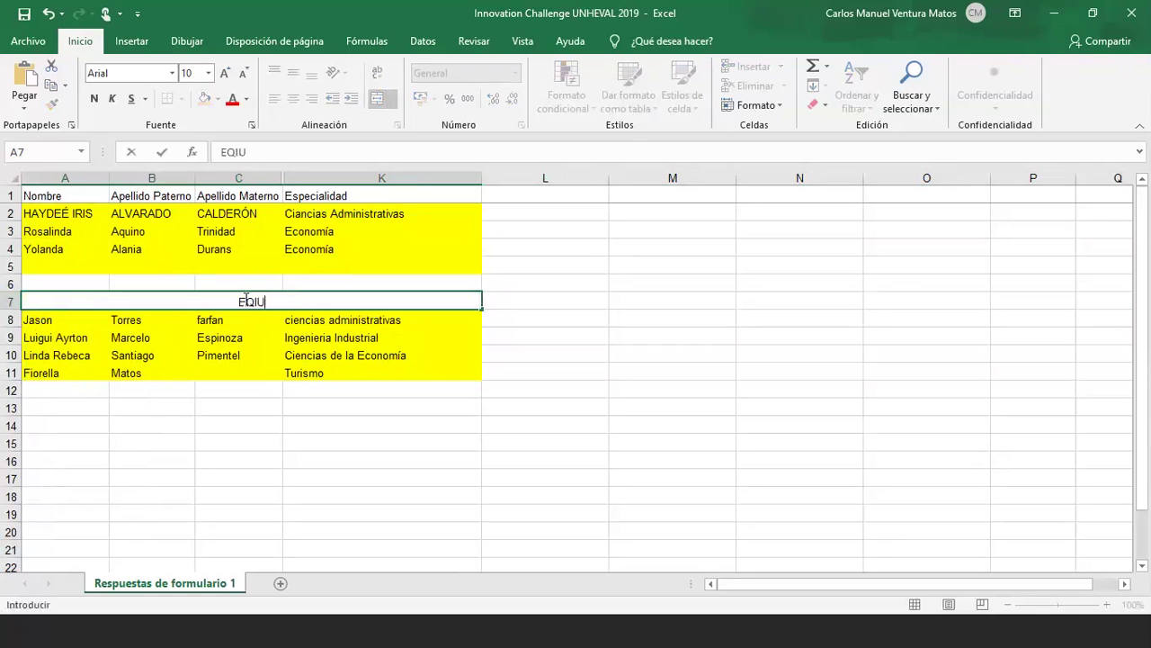
{"action": "type", "text": "2"}
{"action": "key", "text": "Return"}
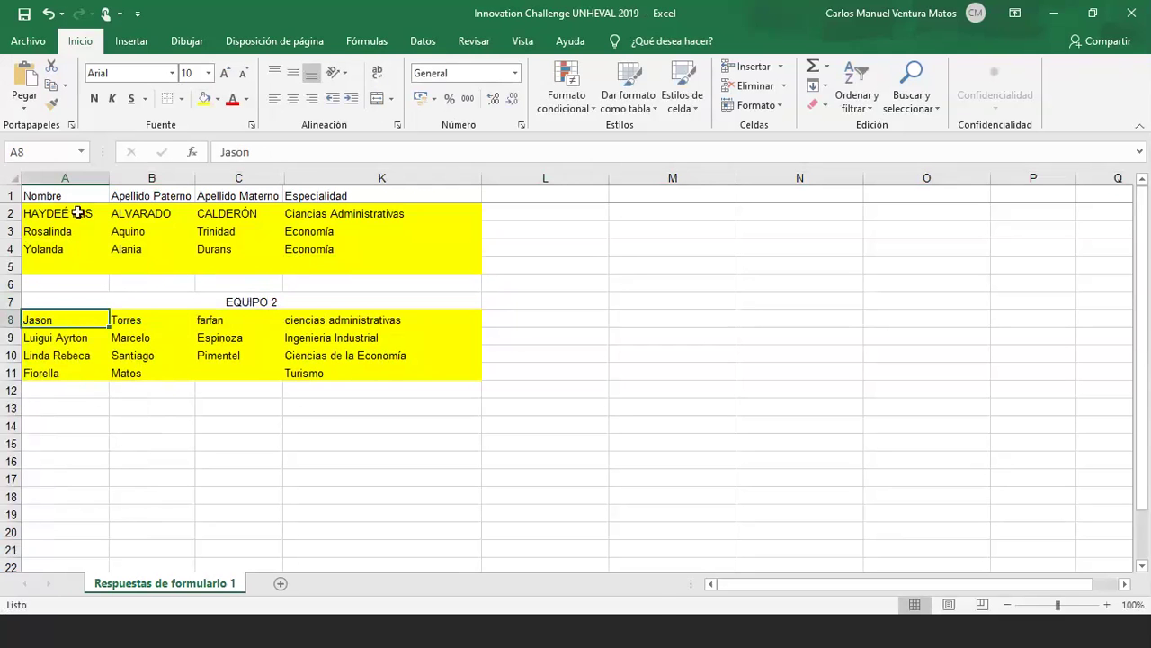
Insert a blank row 2 above the first participant.
{"action": "left_click", "coordinate": [12, 213]}
{"action": "right_click", "coordinate": [12, 213]}
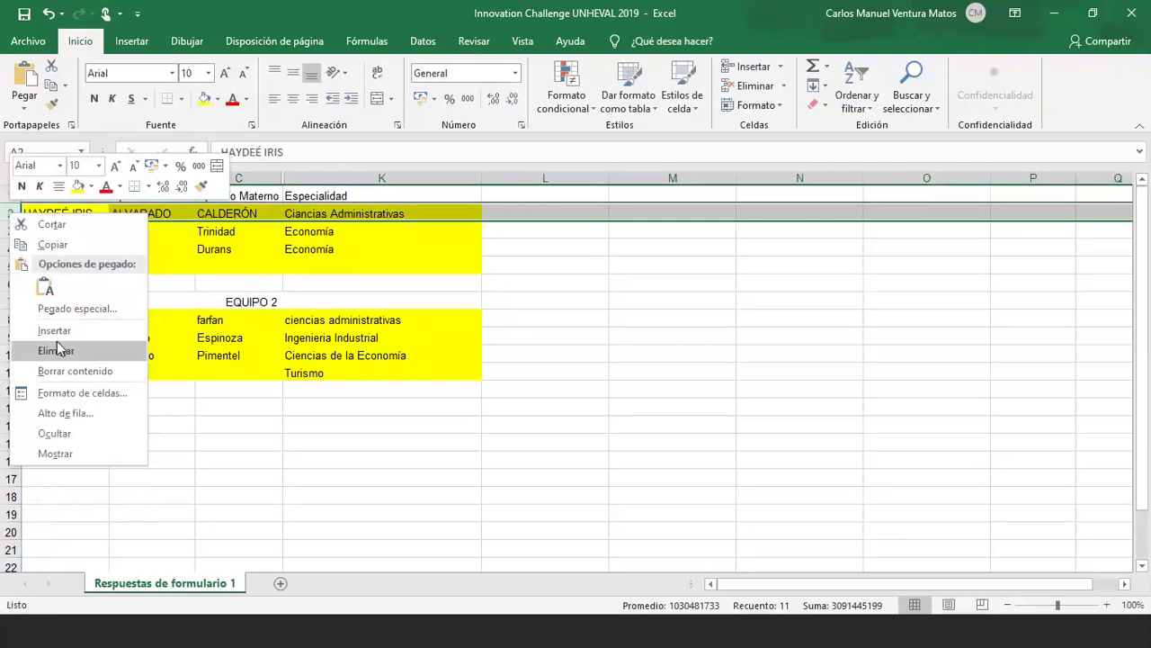
{"action": "left_click", "coordinate": [56, 330]}
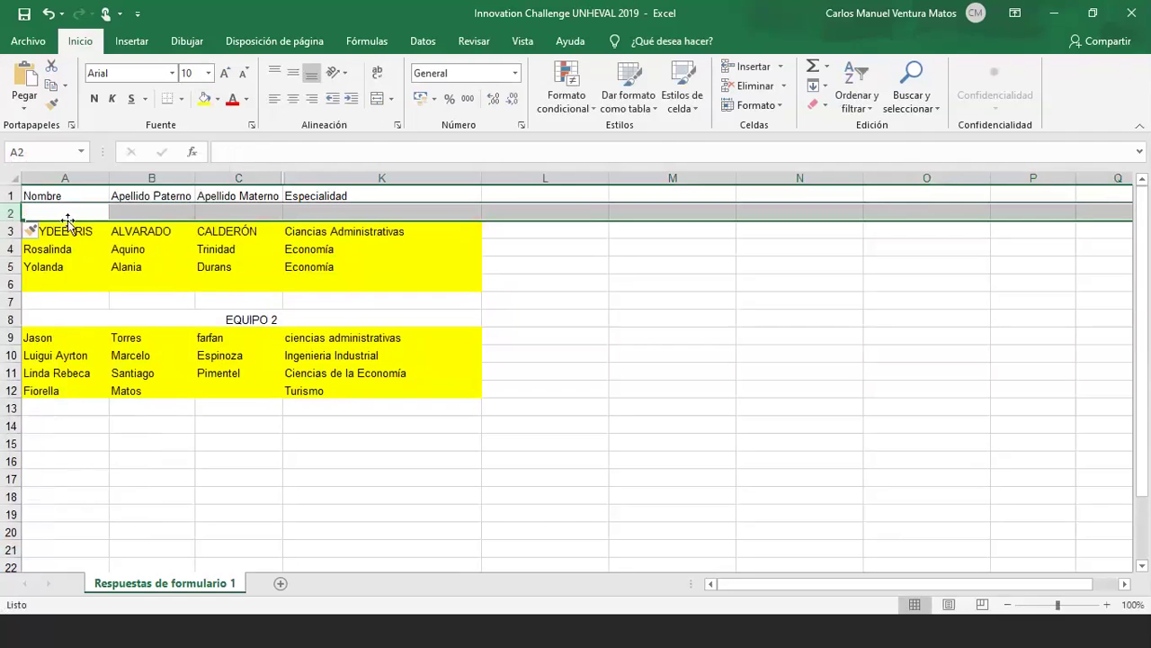
Merge and centre A2:K2 and enter the heading 'EQUIPO 1'.
{"action": "left_click_drag", "start_coordinate": [67, 209], "coordinate": [411, 210]}
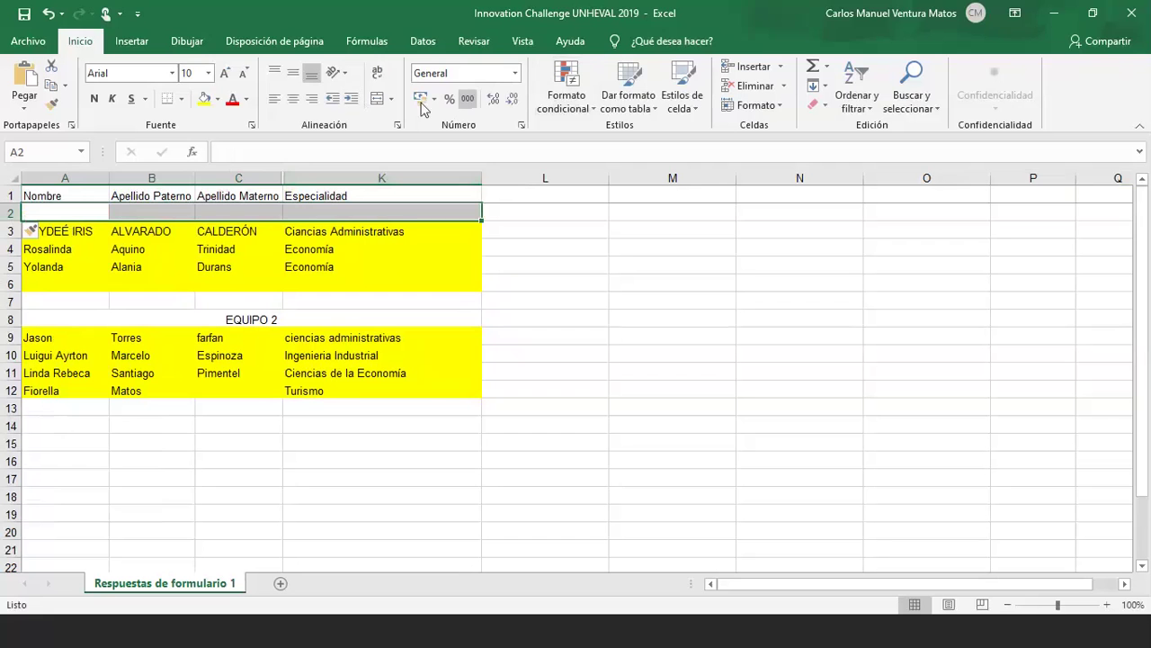
{"action": "left_click", "coordinate": [376, 99]}
{"action": "type", "text": "EQU"}
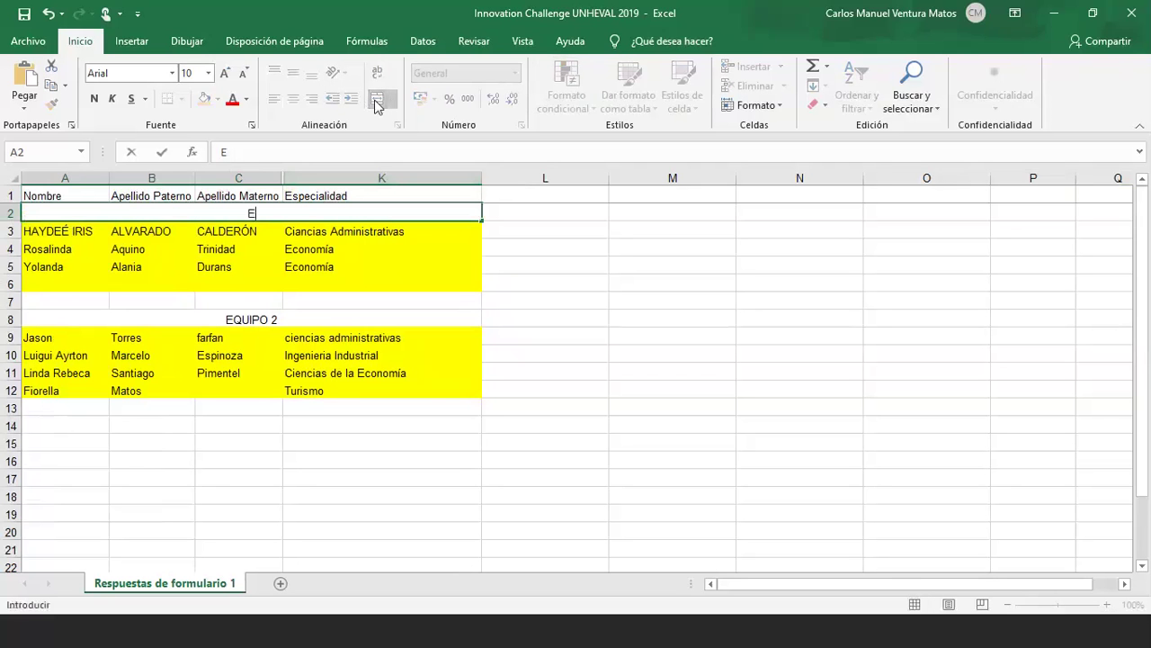
{"action": "key", "text": "BackSpace"}
{"action": "type", "text": "UIPO 1"}
{"action": "key", "text": "Return"}
Move through the sheet to review both labelled team groups.
{"action": "key", "text": "Down"}
{"action": "key", "text": "Down"}
{"action": "key", "text": "Down"}
{"action": "key", "text": "Down"}
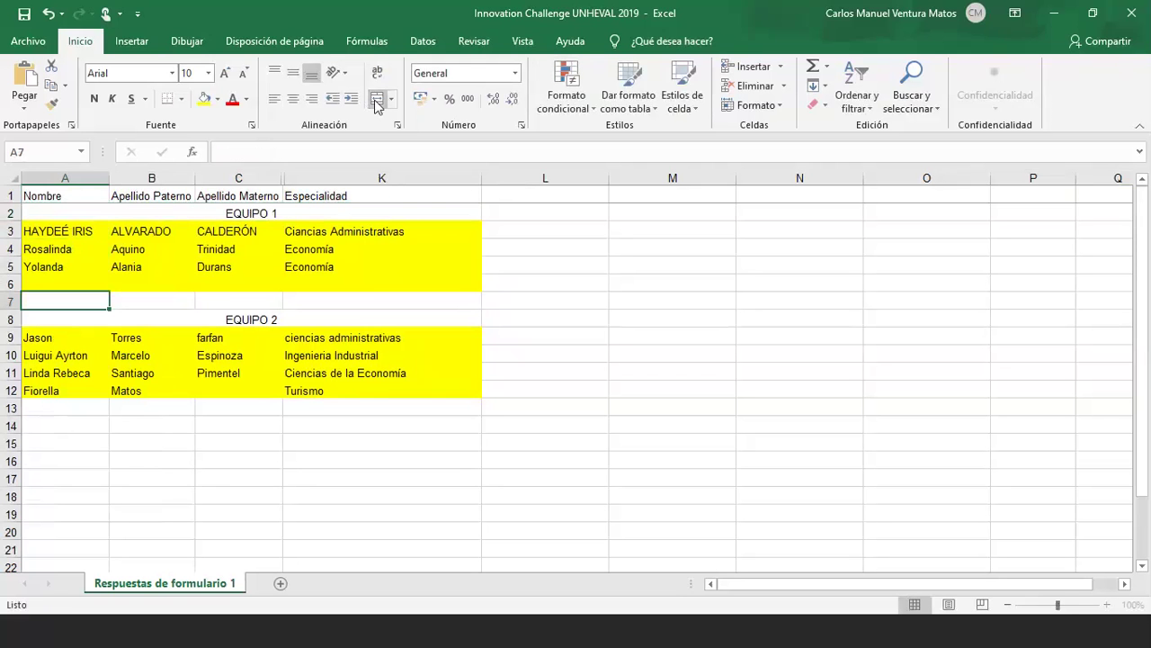
{"action": "key", "text": "Down"}
{"action": "key", "text": "Down"}
{"action": "key", "text": "ctrl+Down"}
{"action": "key", "text": "ctrl+Up"}
{"action": "key", "text": "ctrl+Home"}
{"action": "key", "text": "Down"}
{"action": "key", "text": "Down"}
{"action": "key", "text": "Down"}
{"action": "key", "text": "Down"}
{"action": "key", "text": "Down"}
{"action": "key", "text": "Down"}
{"action": "key", "text": "Down"}
{"action": "key", "text": "Down"}
{"action": "key", "text": "Up"}
{"action": "key", "text": "Up"}
{"action": "key", "text": "Up"}
{"action": "key", "text": "Up"}
{"action": "key", "text": "Up"}
{"action": "key", "text": "Up"}
{"action": "key", "text": "Down"}
{"action": "key", "text": "Down"}
{"action": "key", "text": "Down"}
{"action": "key", "text": "Down"}
{"action": "key", "text": "Down"}
{"action": "key", "text": "Down"}
{"action": "key", "text": "Down"}
{"action": "key", "text": "Down"}
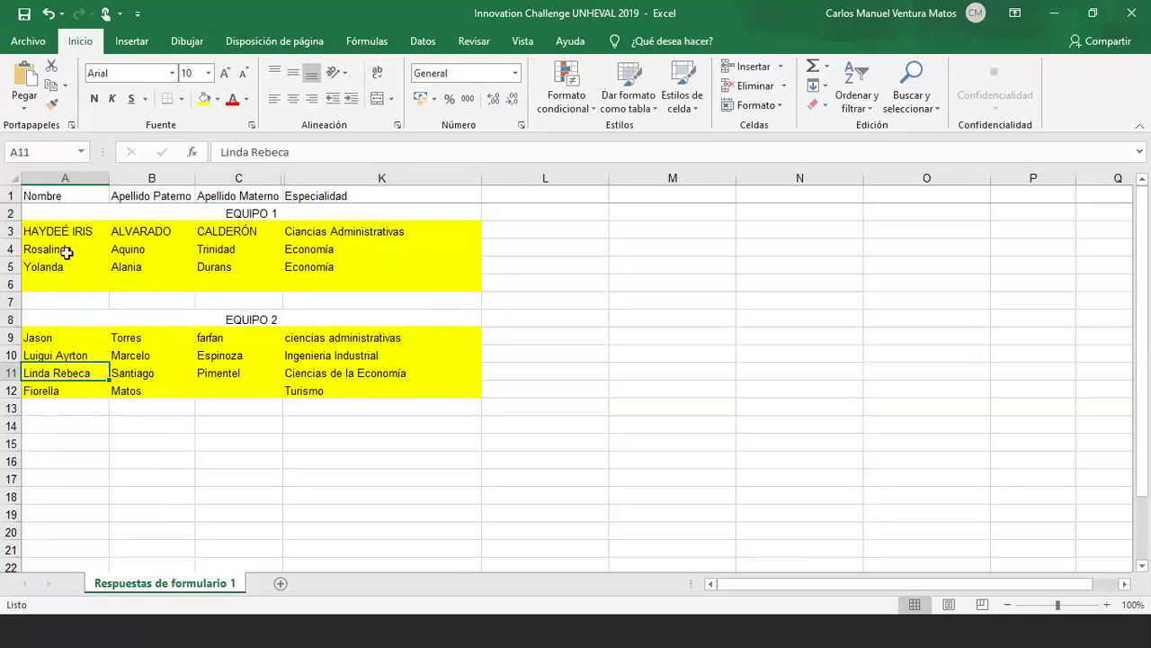
Check the blank rows after the first group and between the two teams.
{"action": "left_click", "coordinate": [60, 299]}
{"action": "left_click", "coordinate": [60, 284]}
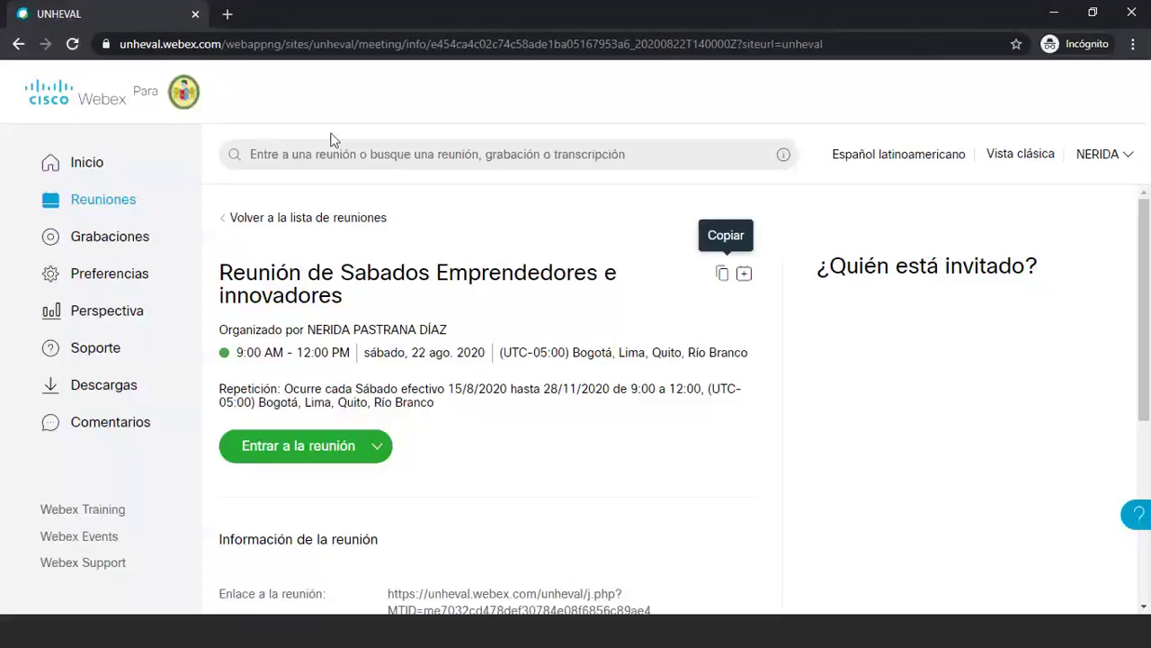
Load the pasted discord.gg invite link for INNOVATION-CHALLENGE in a new tab.
{"action": "left_click", "coordinate": [228, 15]}
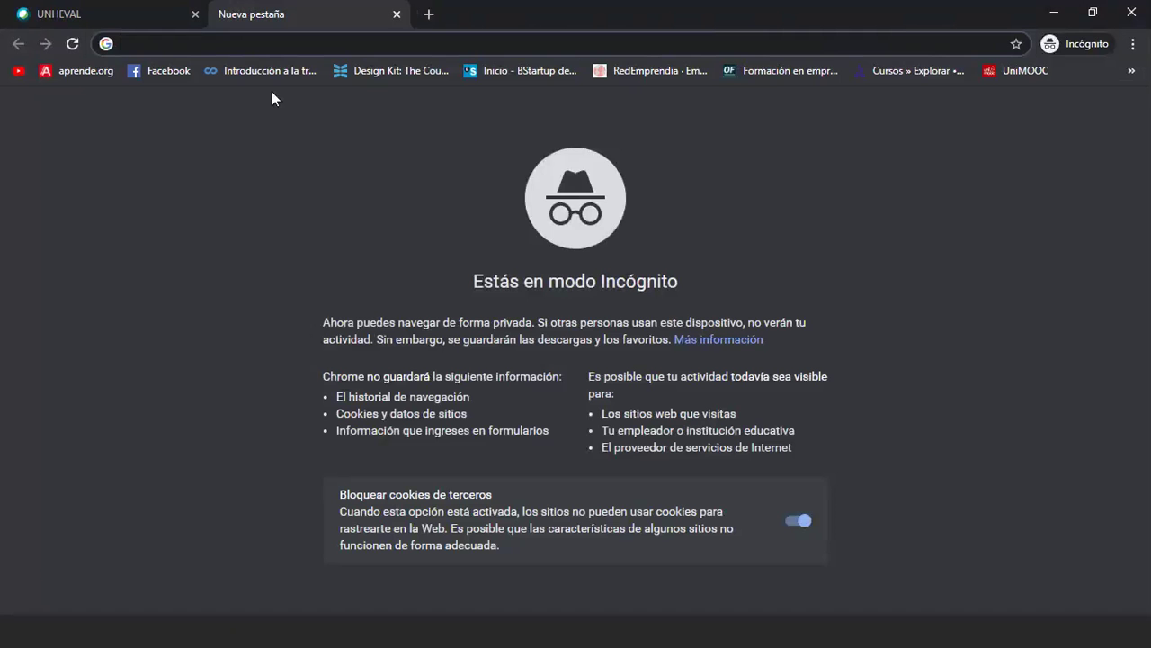
{"action": "type", "text": "di"}
{"action": "key", "text": "BackSpace"}
{"action": "key", "text": "BackSpace"}
{"action": "key", "text": "BackSpace"}
{"action": "type", "text": "https://discord.gg/qrGD9J"}
{"action": "key", "text": "Return"}
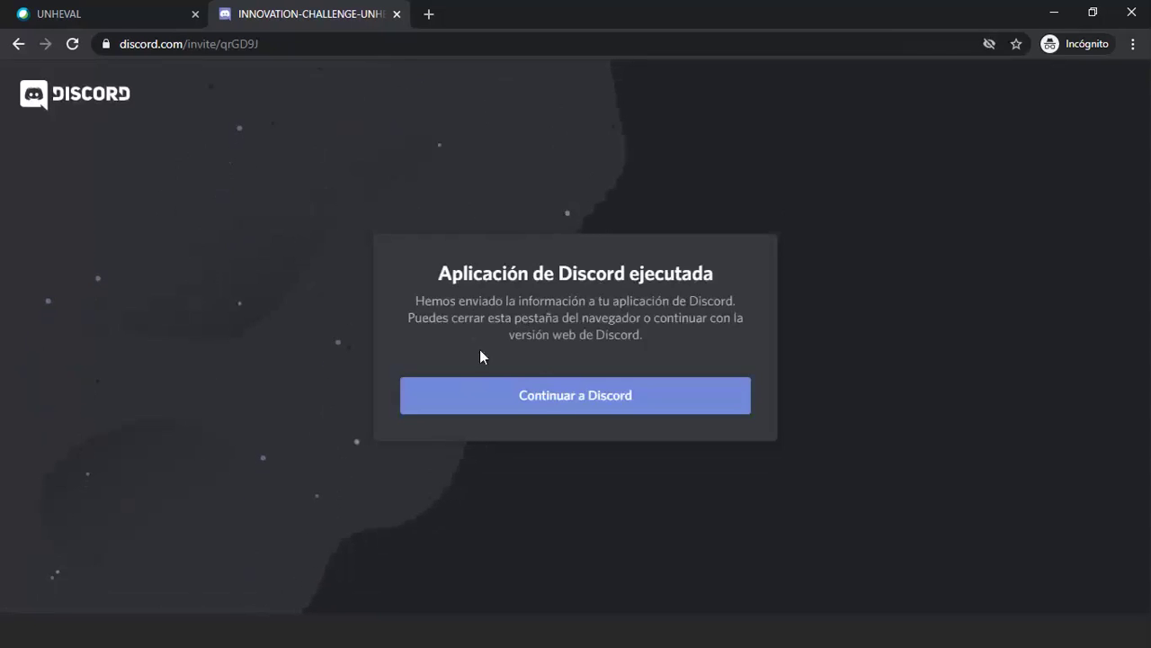
Continue to the Discord web version and open the account registration form.
{"action": "left_click", "coordinate": [553, 402]}
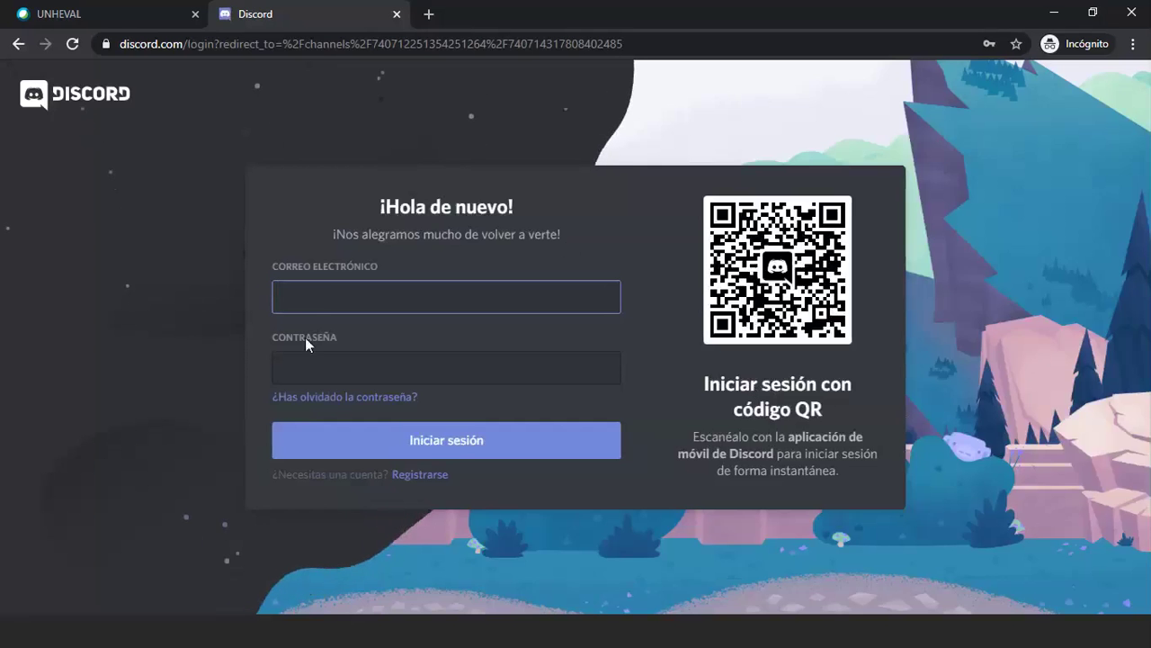
{"action": "left_click", "coordinate": [315, 300]}
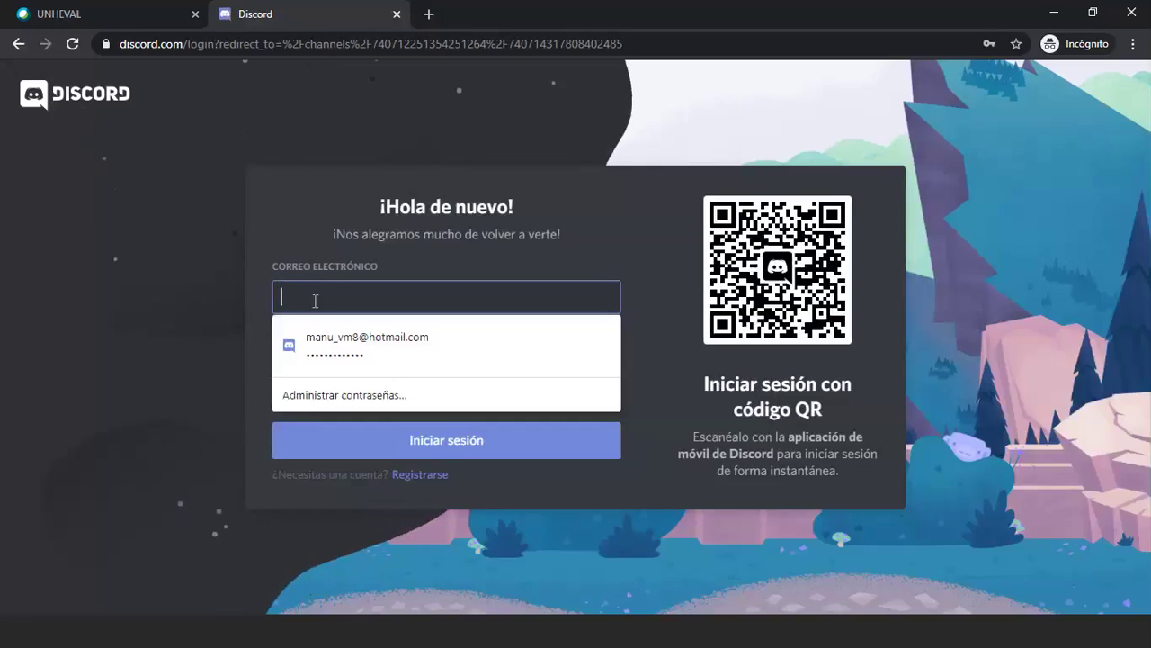
{"action": "left_click", "coordinate": [228, 301]}
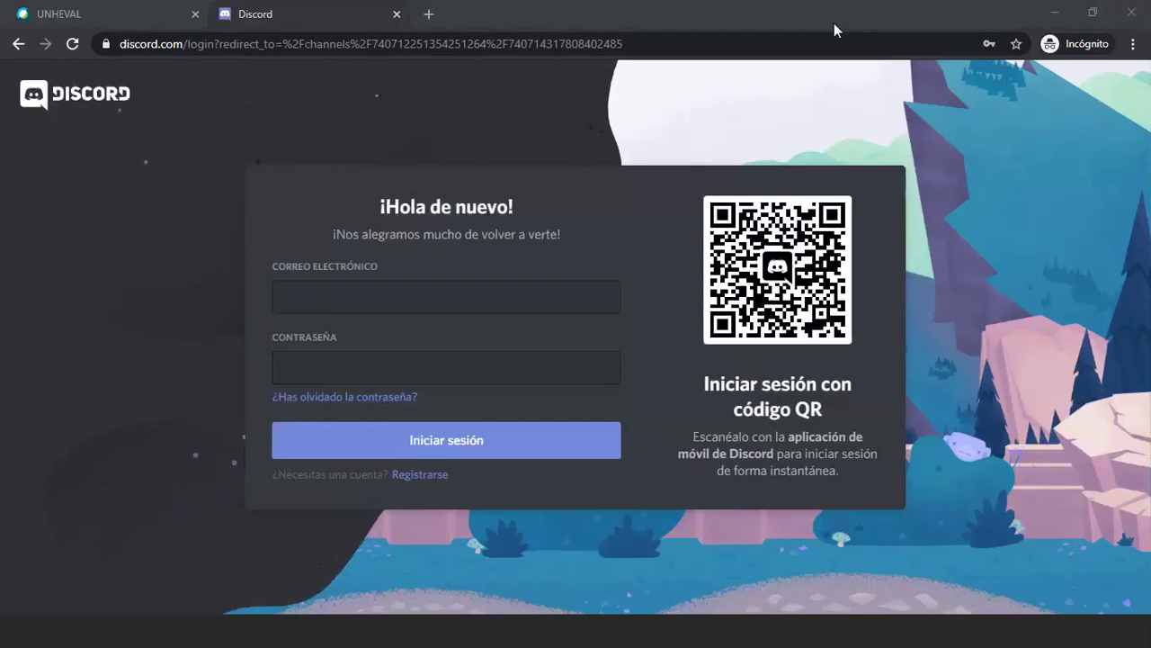
{"action": "mouse_move", "coordinate": [472, 490]}
{"action": "left_mouse_down"}
{"action": "mouse_move", "coordinate": [369, 457]}
{"action": "mouse_move", "coordinate": [470, 463]}
{"action": "left_mouse_up"}
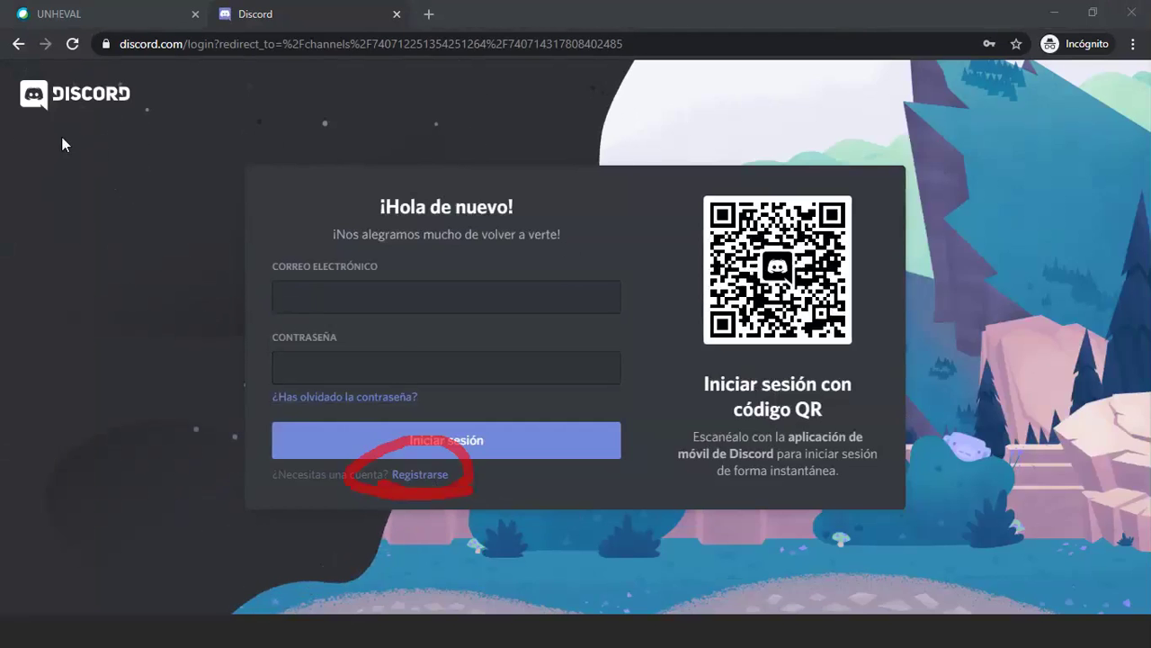
{"action": "left_click", "coordinate": [415, 474]}
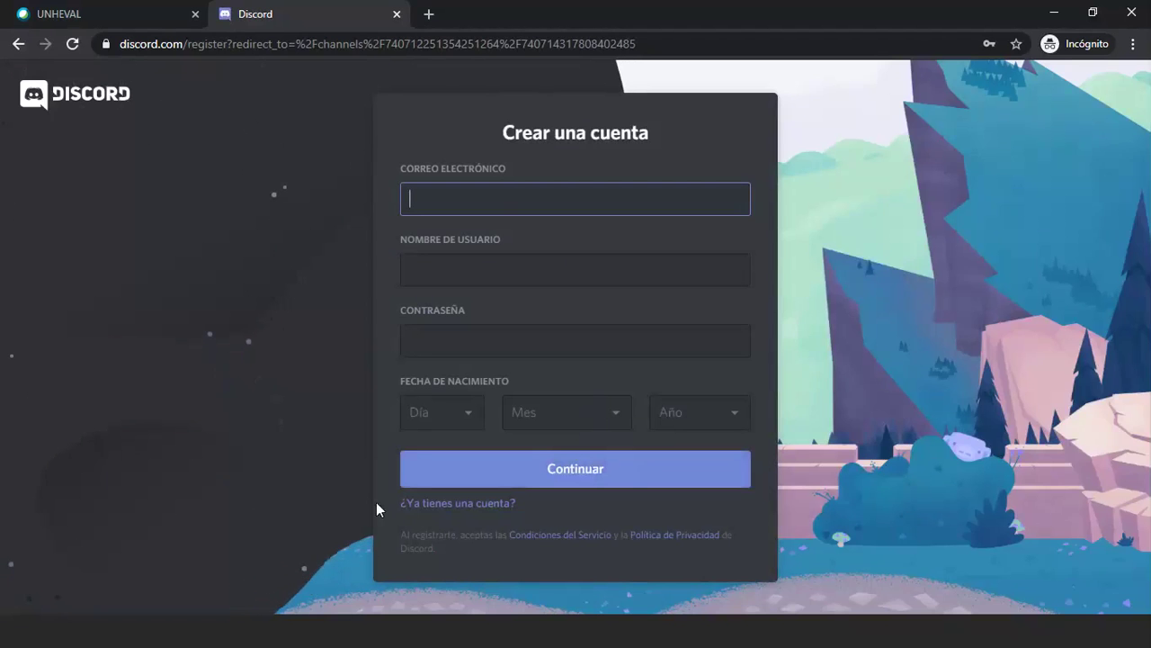
Return to the sign-in page and log in with the saved email and password.
{"action": "left_click", "coordinate": [18, 43]}
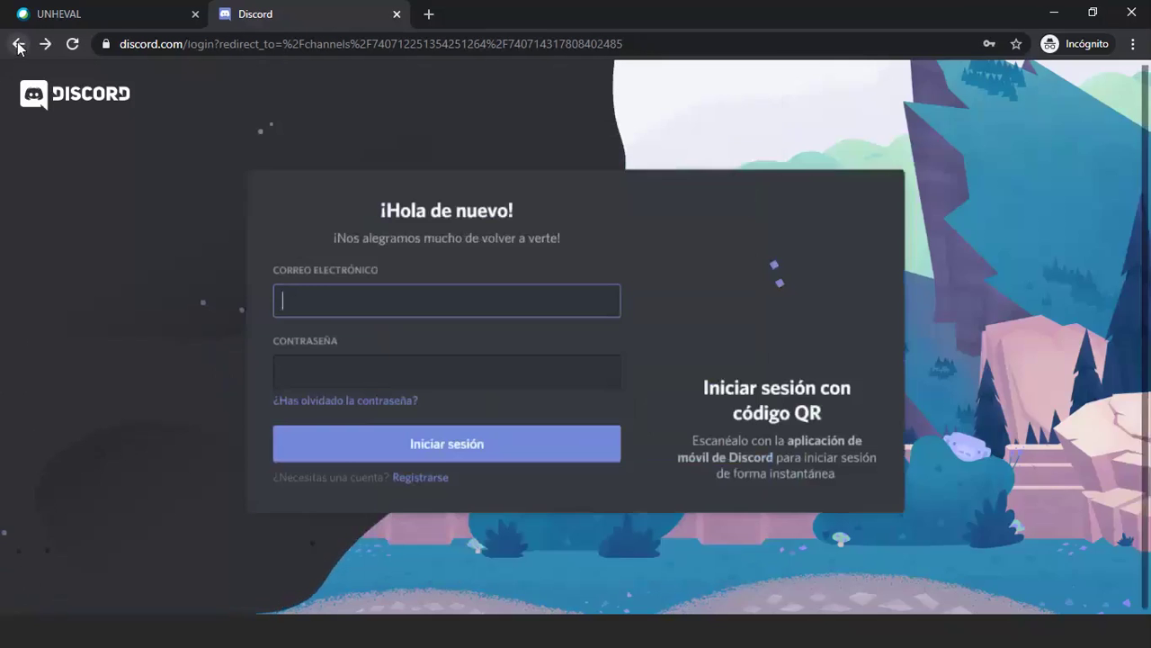
{"action": "left_click", "coordinate": [359, 295]}
{"action": "left_click", "coordinate": [340, 338]}
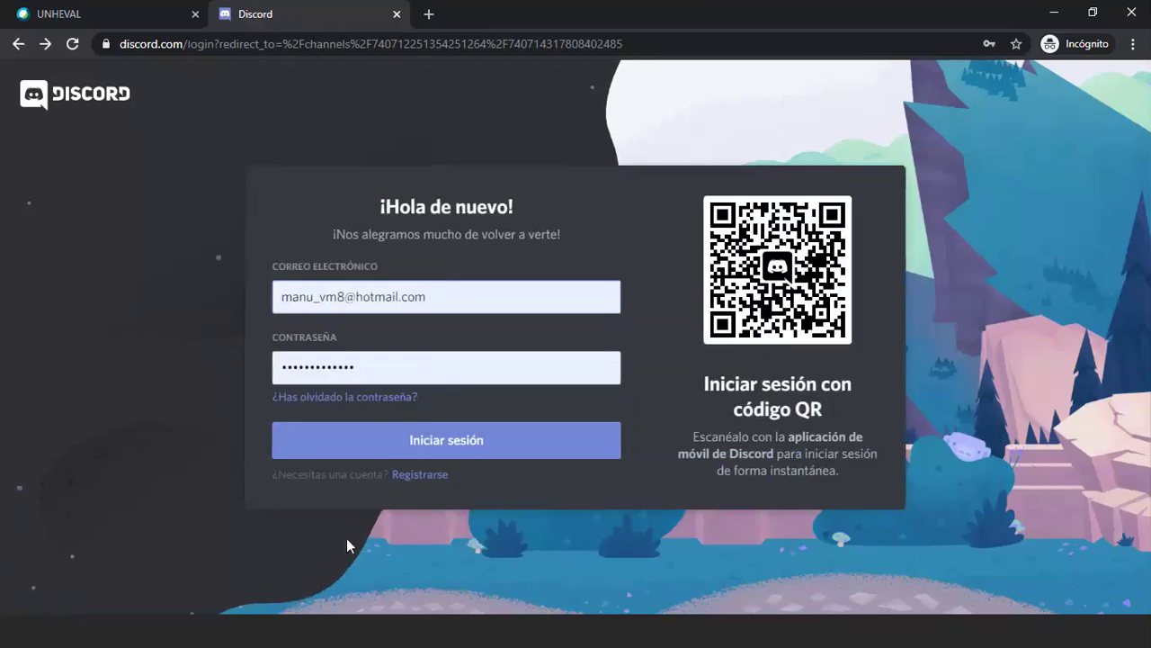
{"action": "left_click", "coordinate": [442, 447]}
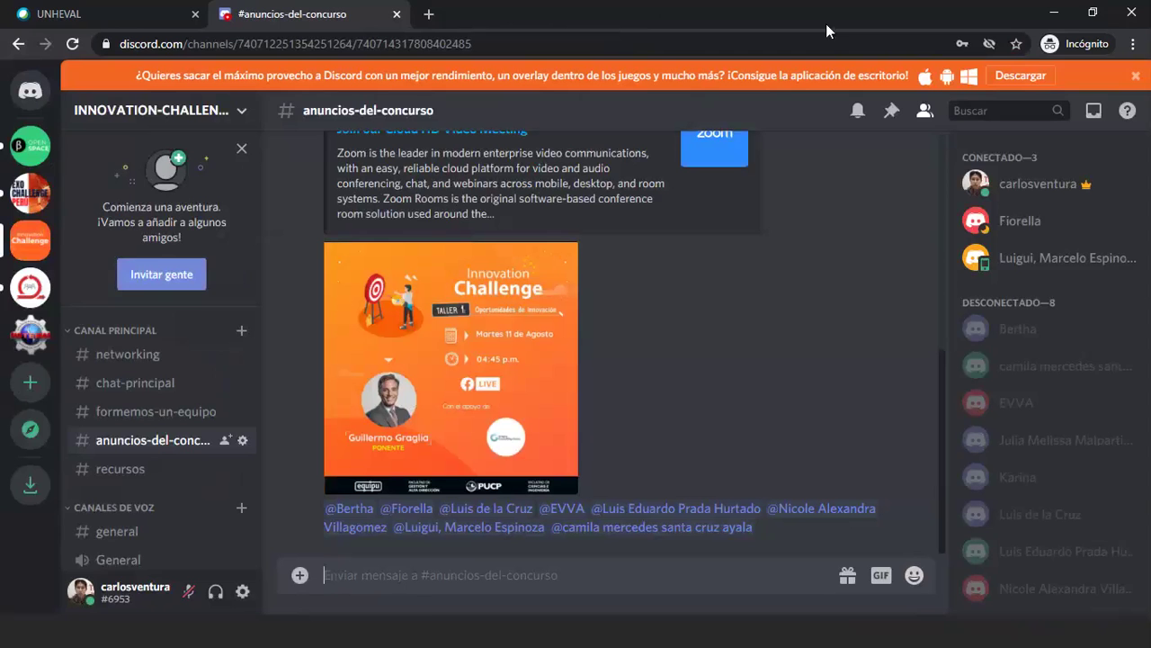
Browse the equipo-1 and equipo-2 text channels, ending on equipo-1.
{"action": "mouse_move", "coordinate": [976, 72]}
{"action": "left_mouse_down"}
{"action": "mouse_move", "coordinate": [1026, 38]}
{"action": "mouse_move", "coordinate": [1082, 73]}
{"action": "mouse_move", "coordinate": [989, 105]}
{"action": "mouse_move", "coordinate": [982, 92]}
{"action": "left_mouse_up"}
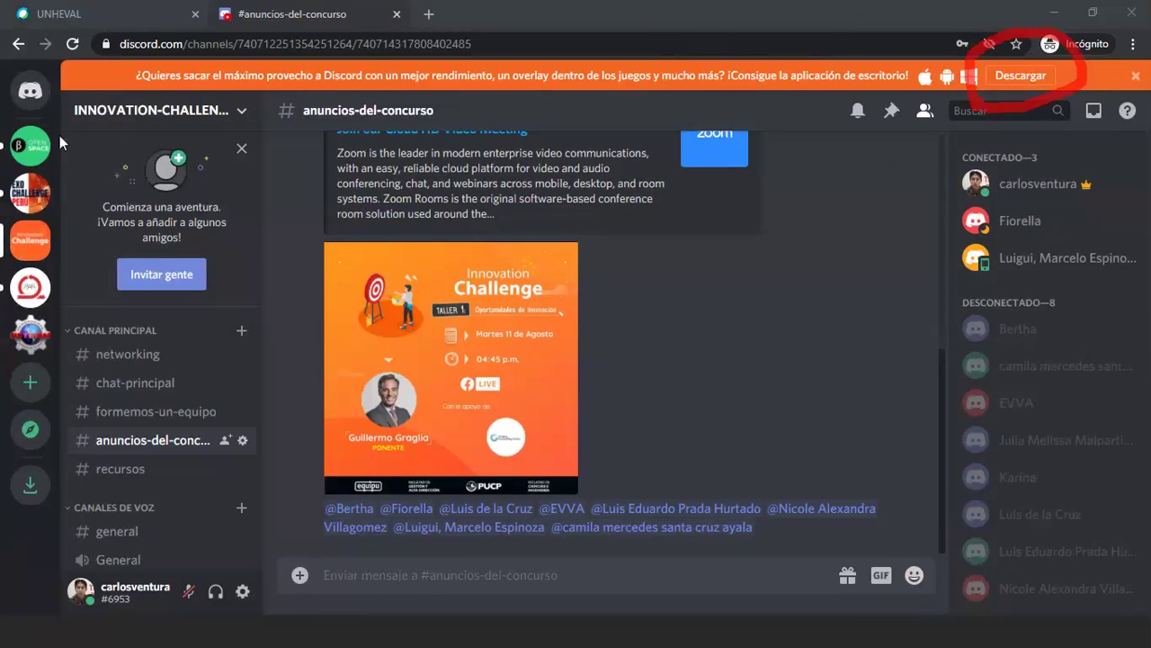
{"action": "mouse_move", "coordinate": [734, 254]}
{"action": "left_mouse_down"}
{"action": "mouse_move", "coordinate": [928, 110]}
{"action": "mouse_move", "coordinate": [910, 90]}
{"action": "mouse_move", "coordinate": [933, 163]}
{"action": "left_mouse_up"}
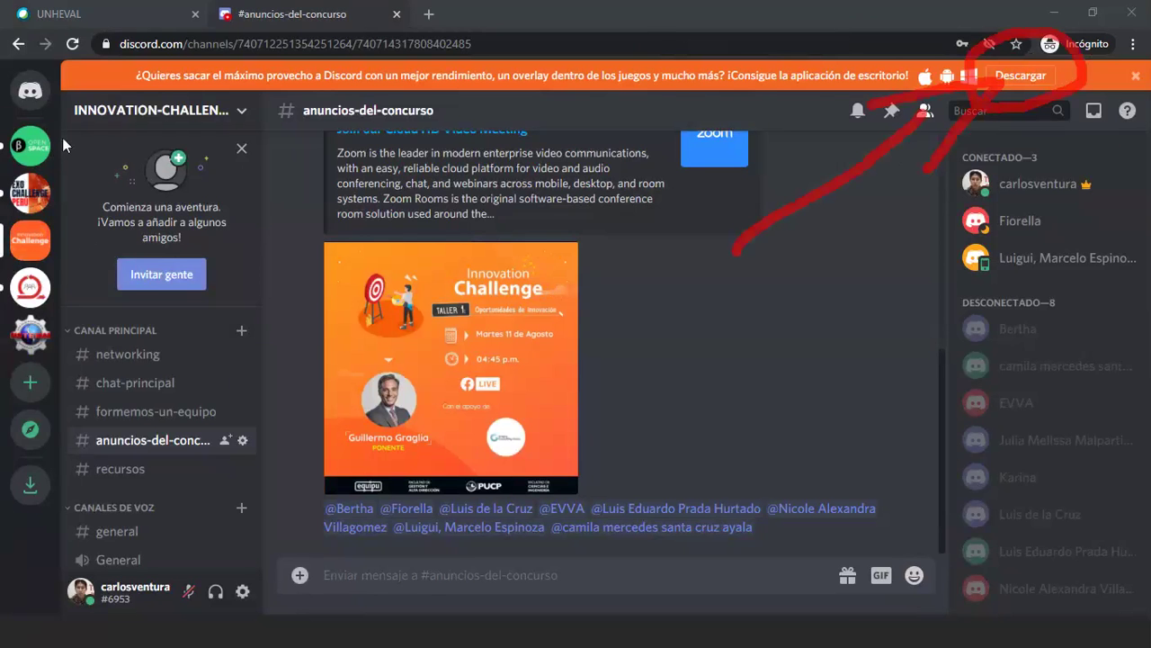
{"action": "key", "text": "Escape"}
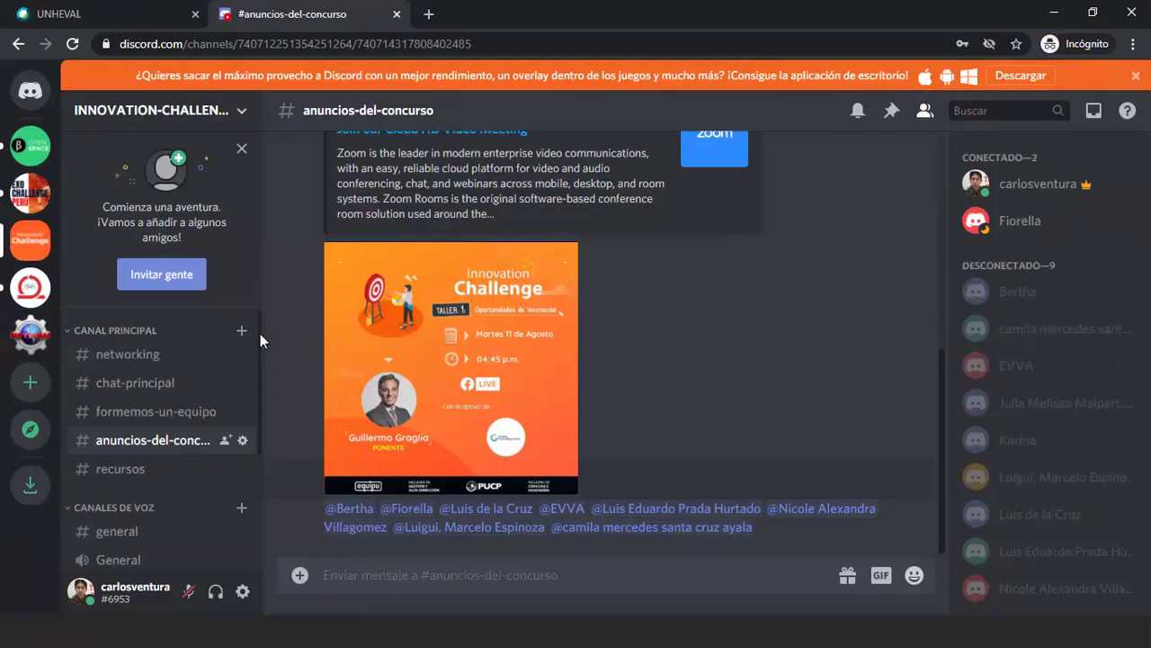
{"action": "scroll", "coordinate": [260, 360], "scroll_direction": "down", "scroll_amount": 3}
{"action": "scroll", "coordinate": [266, 408], "scroll_direction": "down", "scroll_amount": 2}
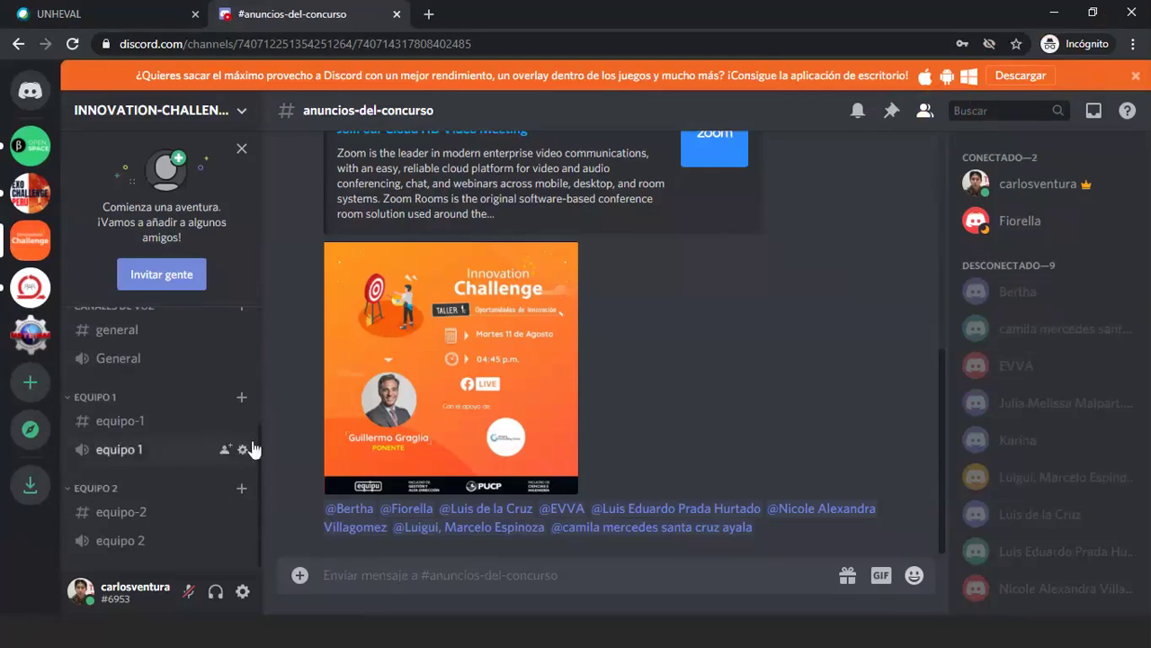
{"action": "mouse_move", "coordinate": [259, 441]}
{"action": "left_mouse_down"}
{"action": "mouse_move", "coordinate": [252, 343]}
{"action": "mouse_move", "coordinate": [254, 441]}
{"action": "left_mouse_up"}
{"action": "left_click", "coordinate": [121, 423]}
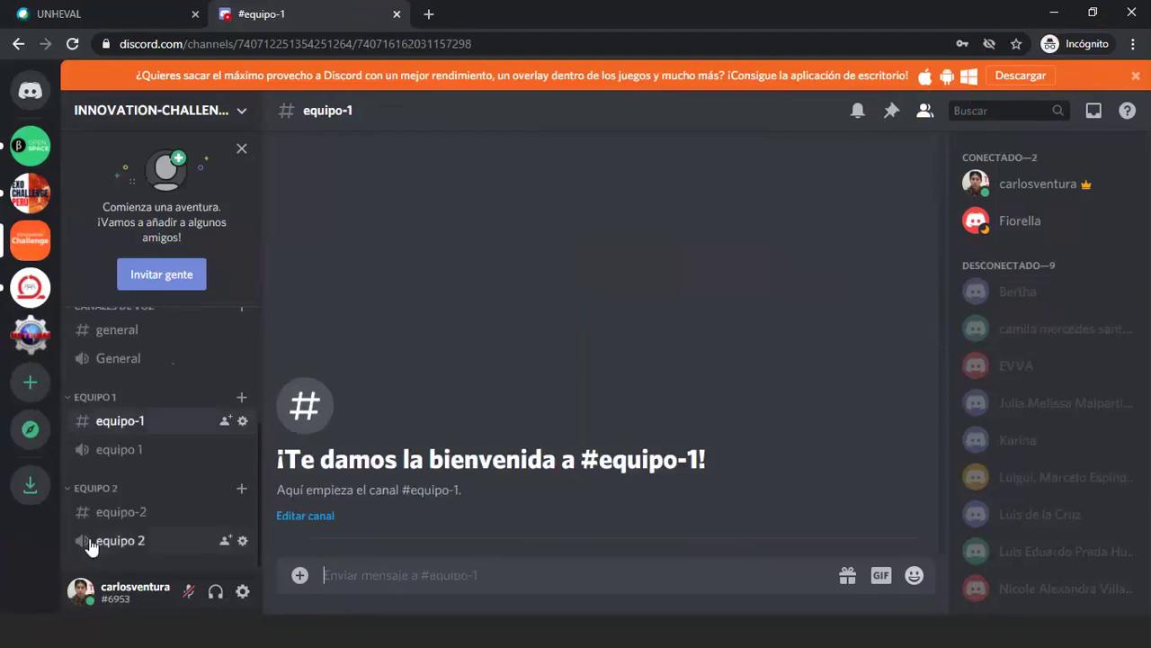
{"action": "left_click", "coordinate": [103, 515]}
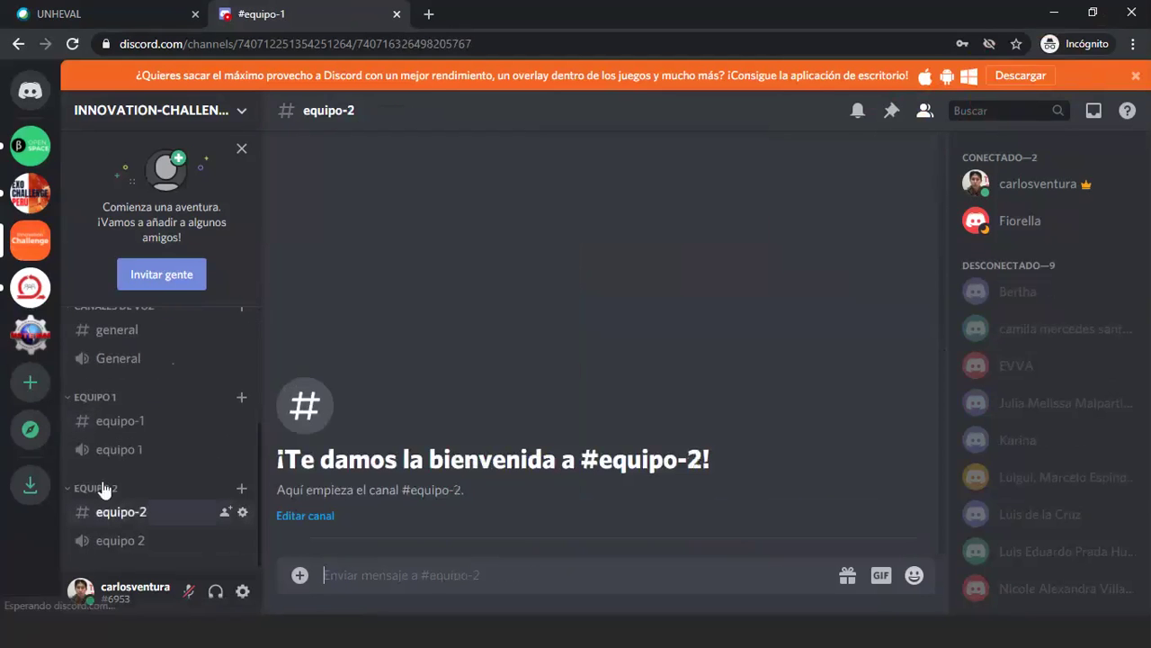
{"action": "left_click", "coordinate": [102, 423]}
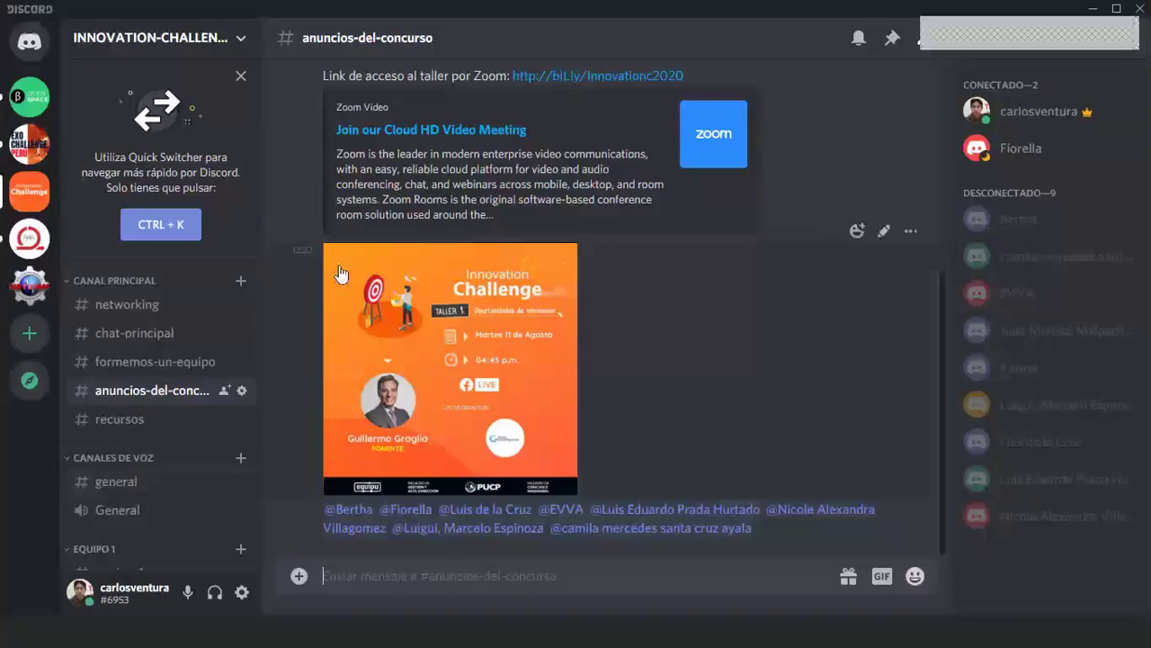
Join the equipo 2 voice channel and collapse the EQUIPO 2 category.
{"action": "scroll", "coordinate": [252, 414], "scroll_direction": "down", "scroll_amount": 3}
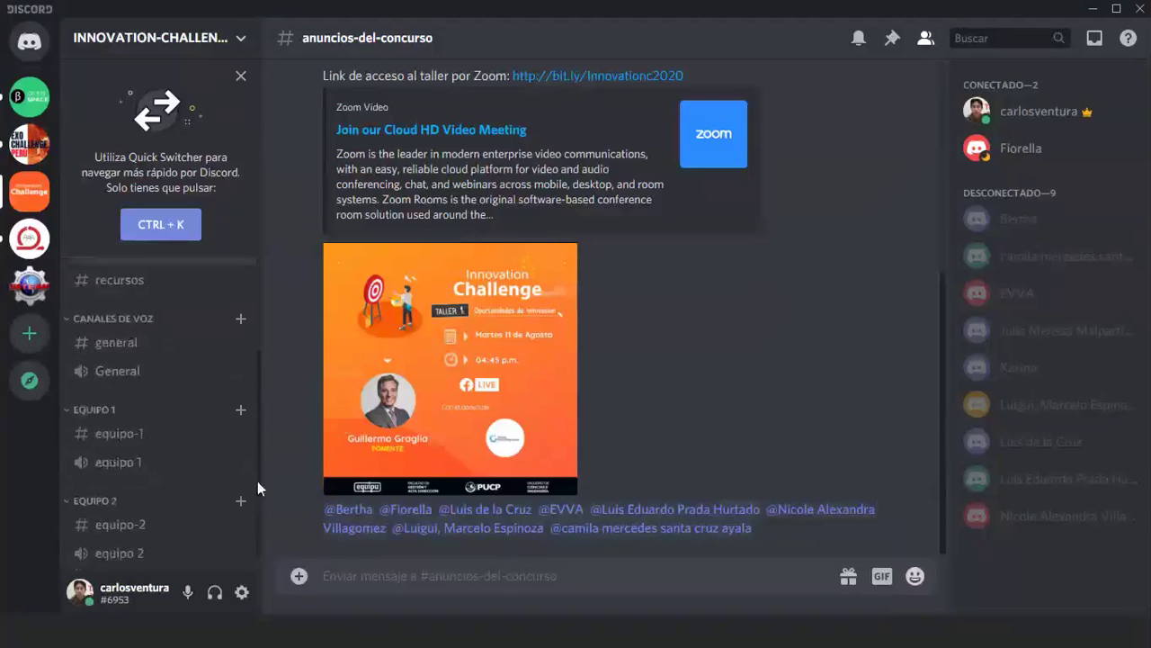
{"action": "scroll", "coordinate": [251, 401], "scroll_direction": "up", "scroll_amount": 3}
{"action": "scroll", "coordinate": [235, 340], "scroll_direction": "down", "scroll_amount": 3}
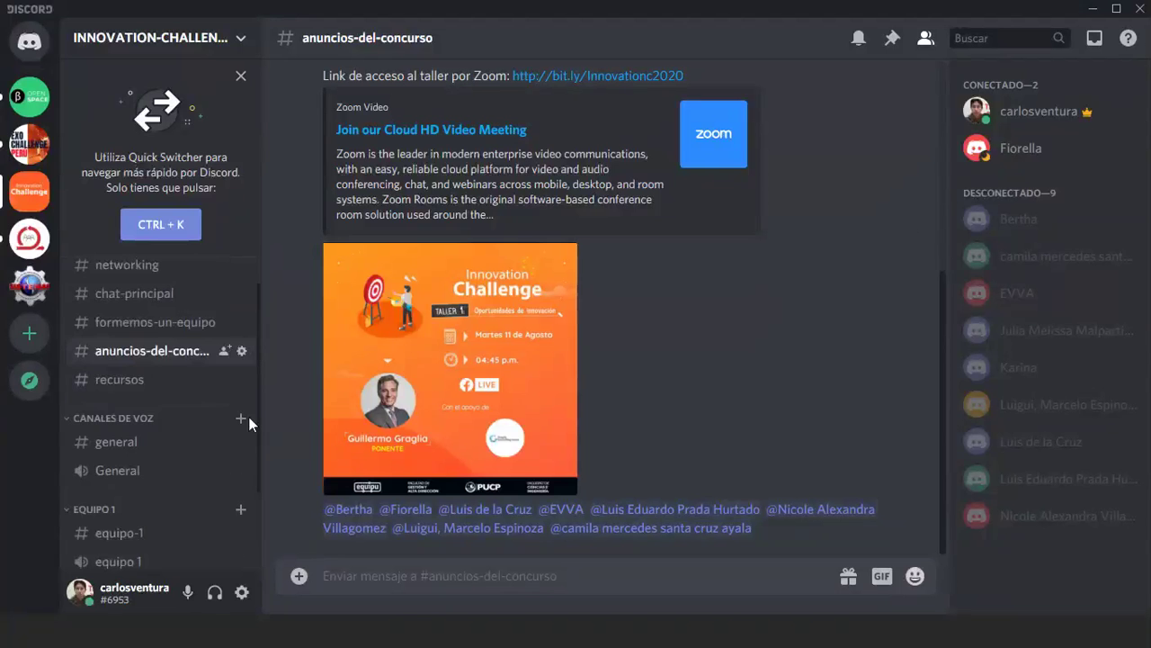
{"action": "scroll", "coordinate": [233, 539], "scroll_direction": "down", "scroll_amount": 1}
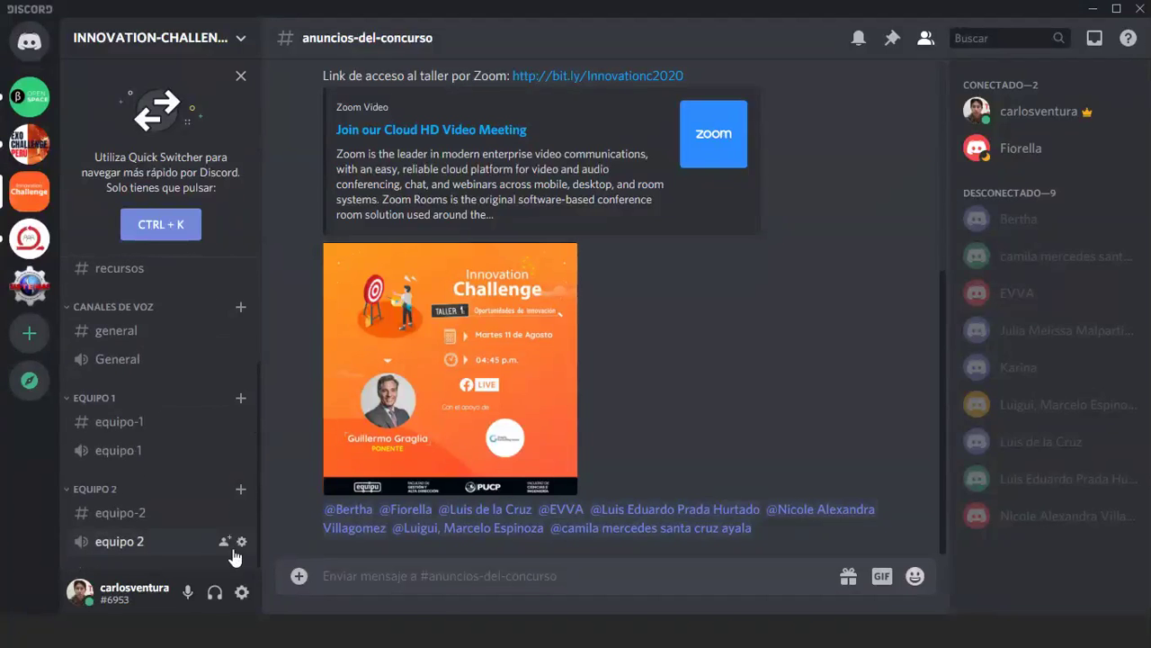
{"action": "left_click", "coordinate": [199, 548]}
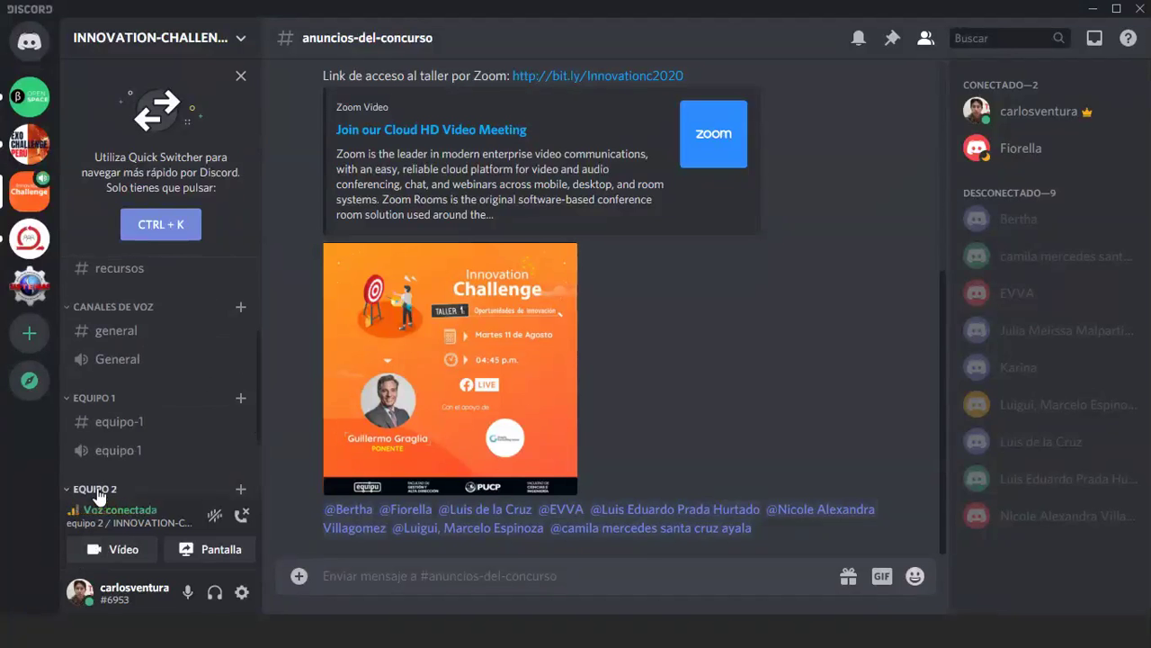
{"action": "left_click", "coordinate": [99, 491]}
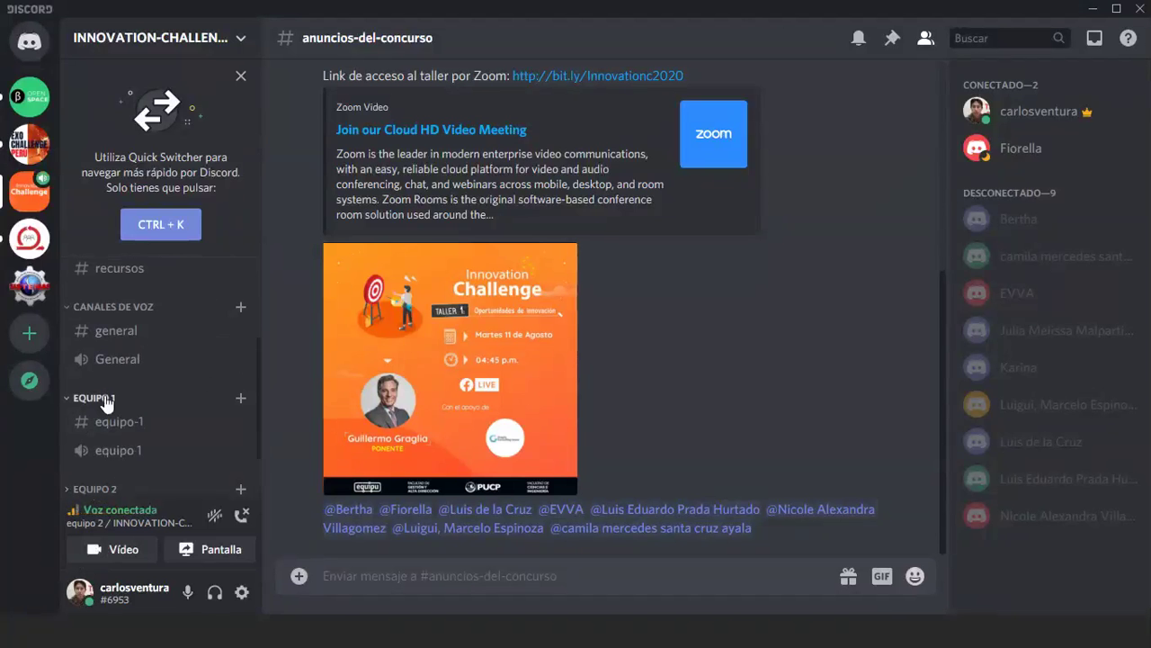
Paste the yellow team table image into #equipo-1 and check it enlarged.
{"action": "left_click", "coordinate": [111, 424]}
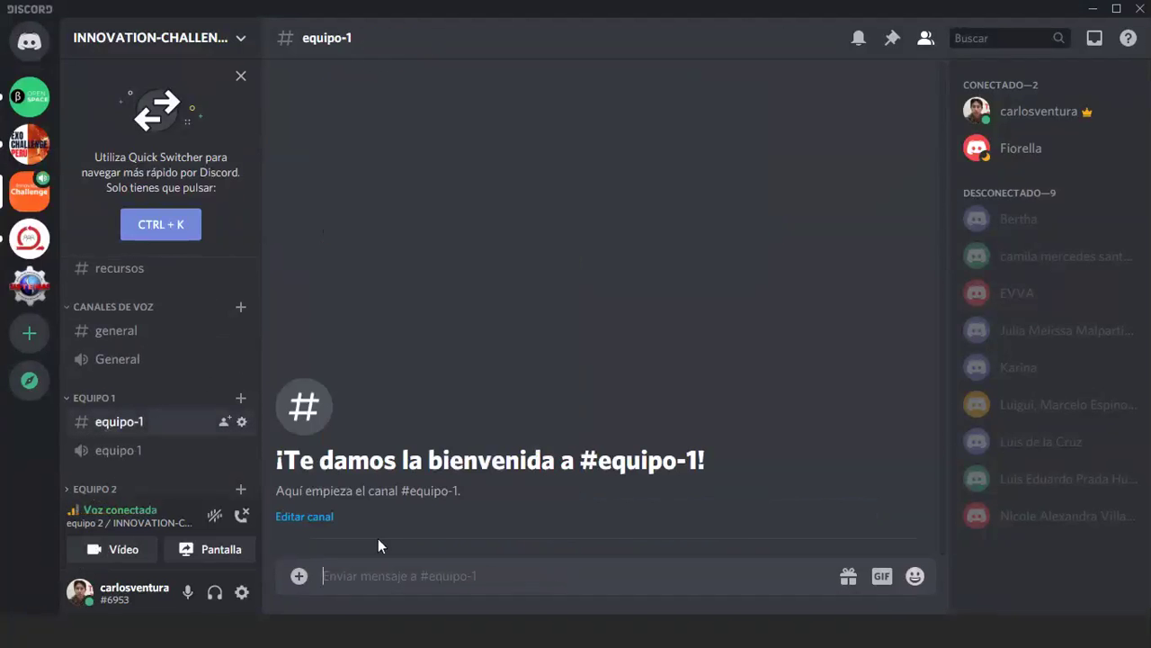
{"action": "key", "text": "ctrl+v"}
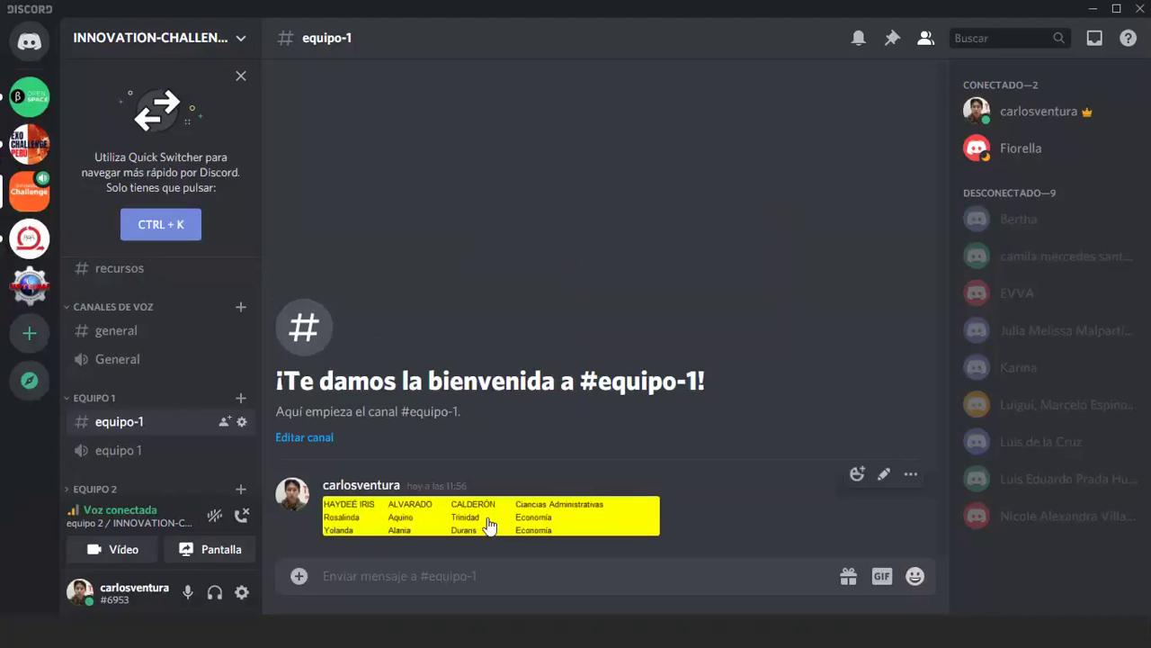
{"action": "left_click", "coordinate": [487, 517]}
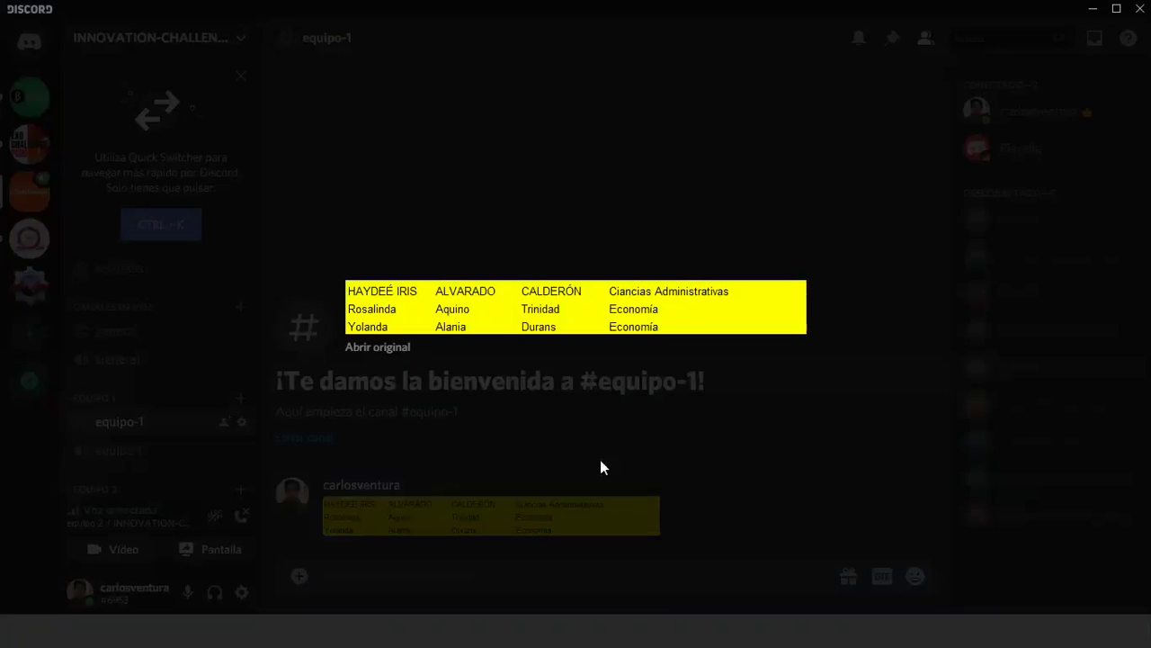
{"action": "left_click", "coordinate": [601, 463]}
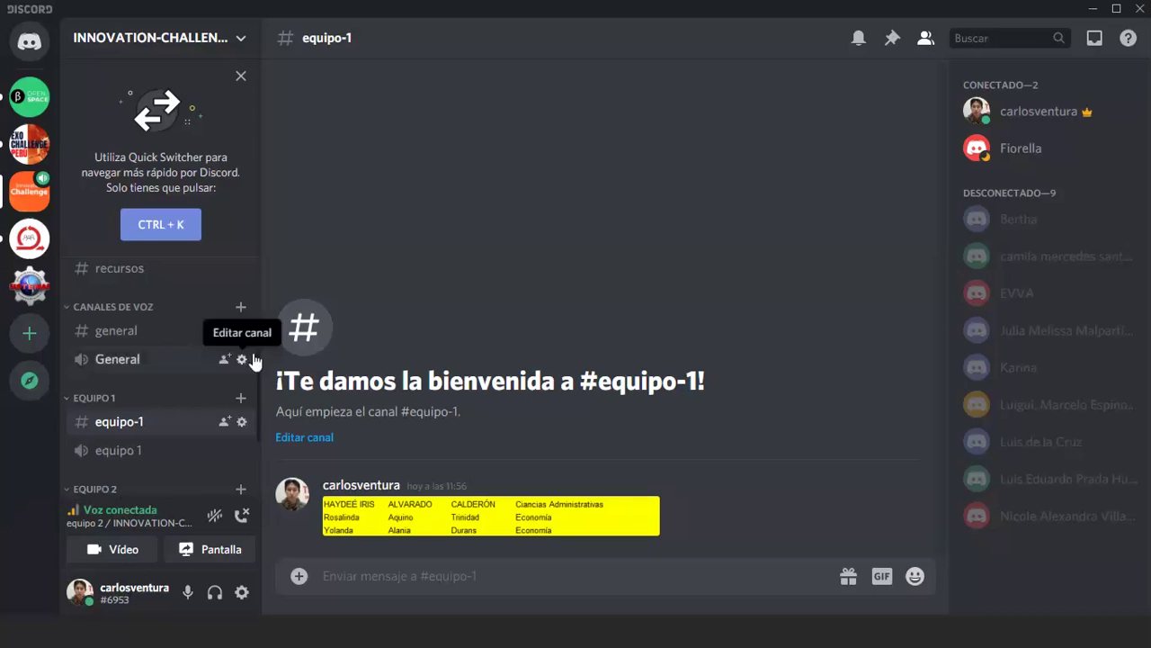
{"action": "left_click_drag", "start_coordinate": [260, 353], "coordinate": [260, 424]}
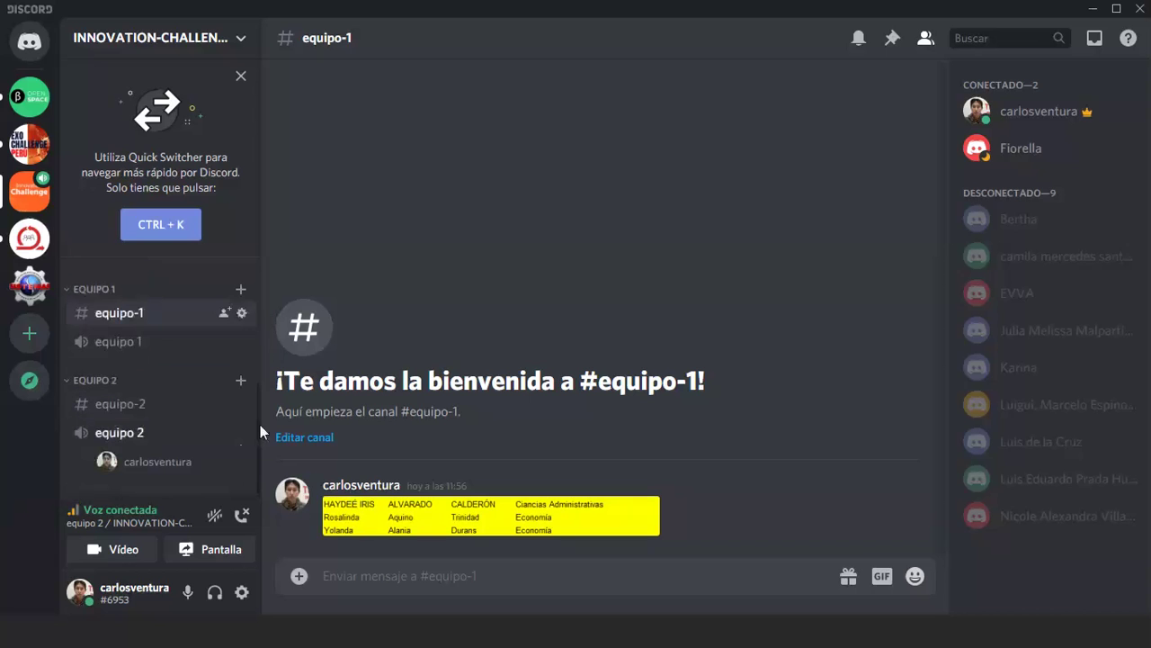
Upload the EQUIPO 2 table image to #equipo-2 and send 'Hola'.
{"action": "left_click", "coordinate": [125, 407]}
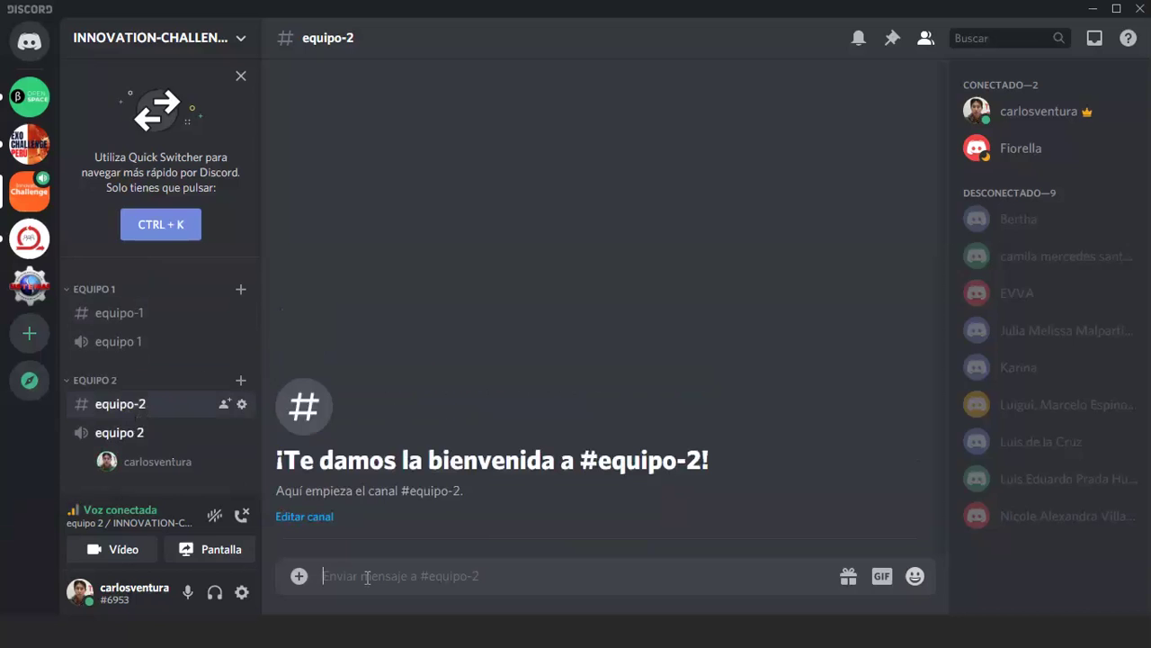
{"action": "key", "text": "ctrl+v"}
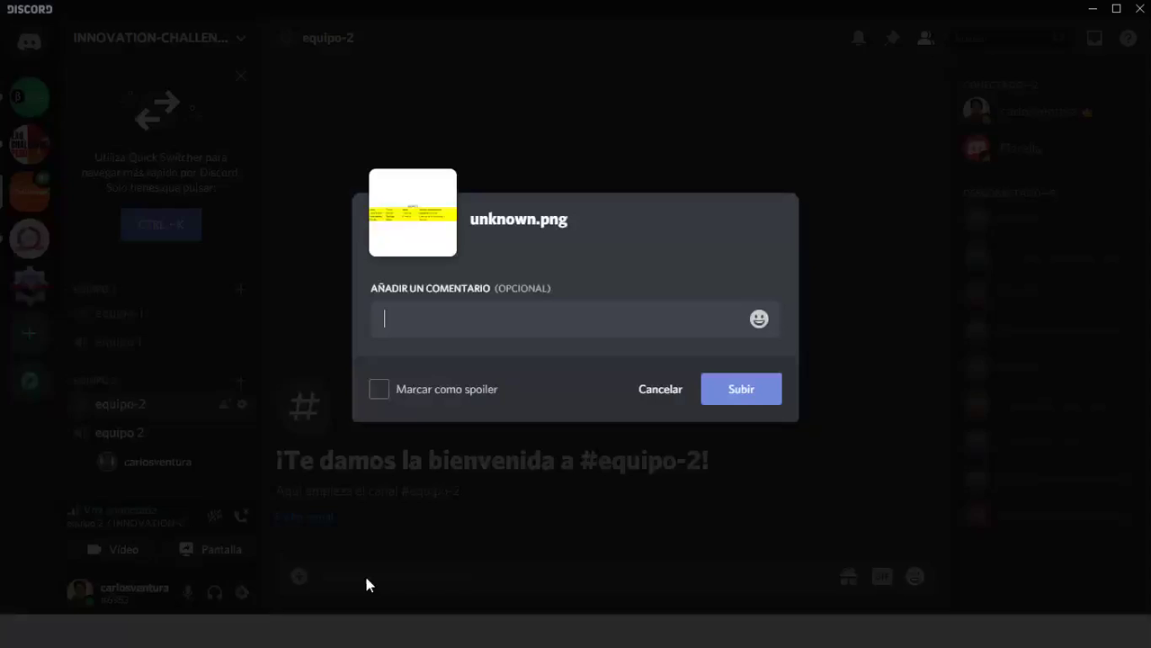
{"action": "left_click", "coordinate": [741, 388]}
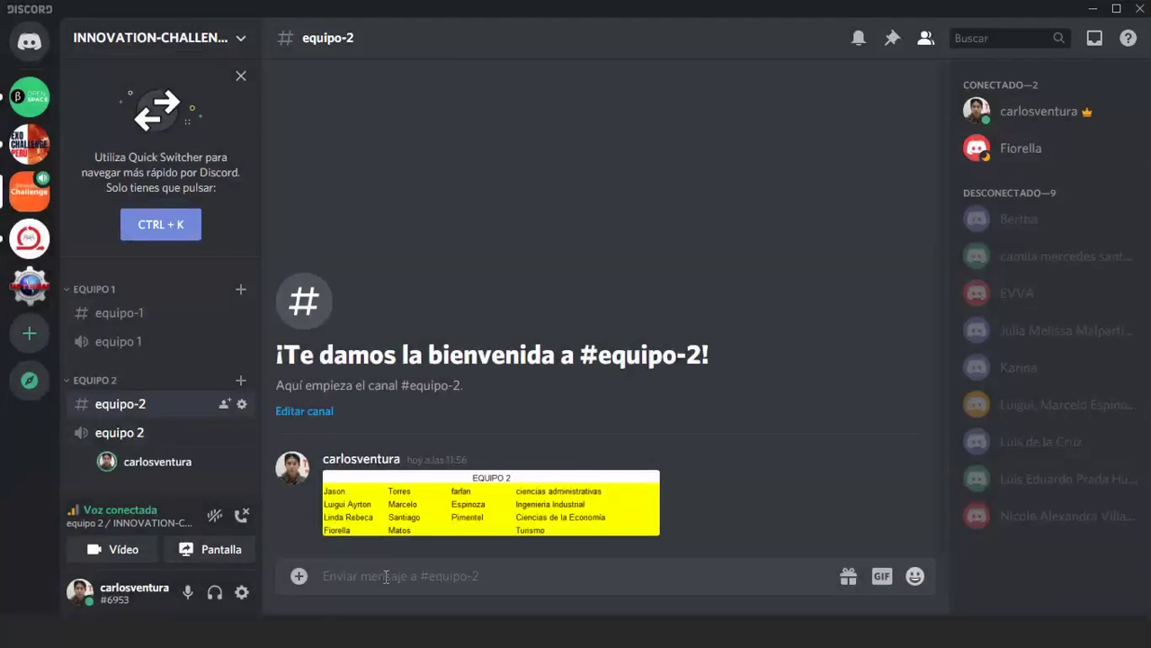
{"action": "type", "text": "Hola"}
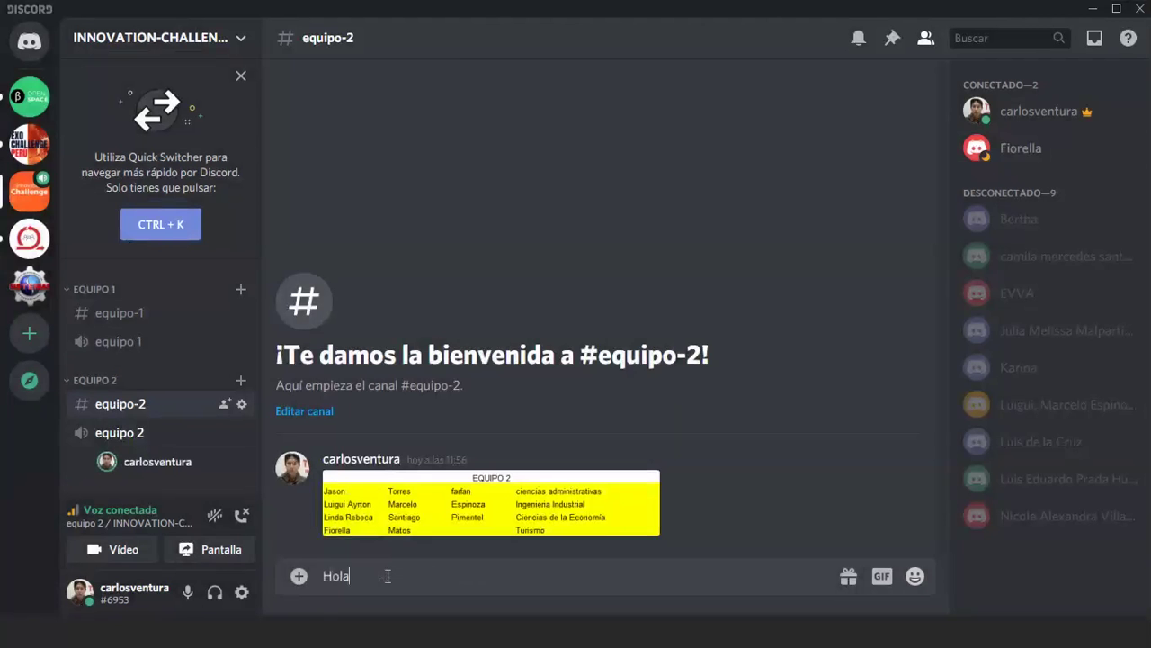
{"action": "key", "text": "Return"}
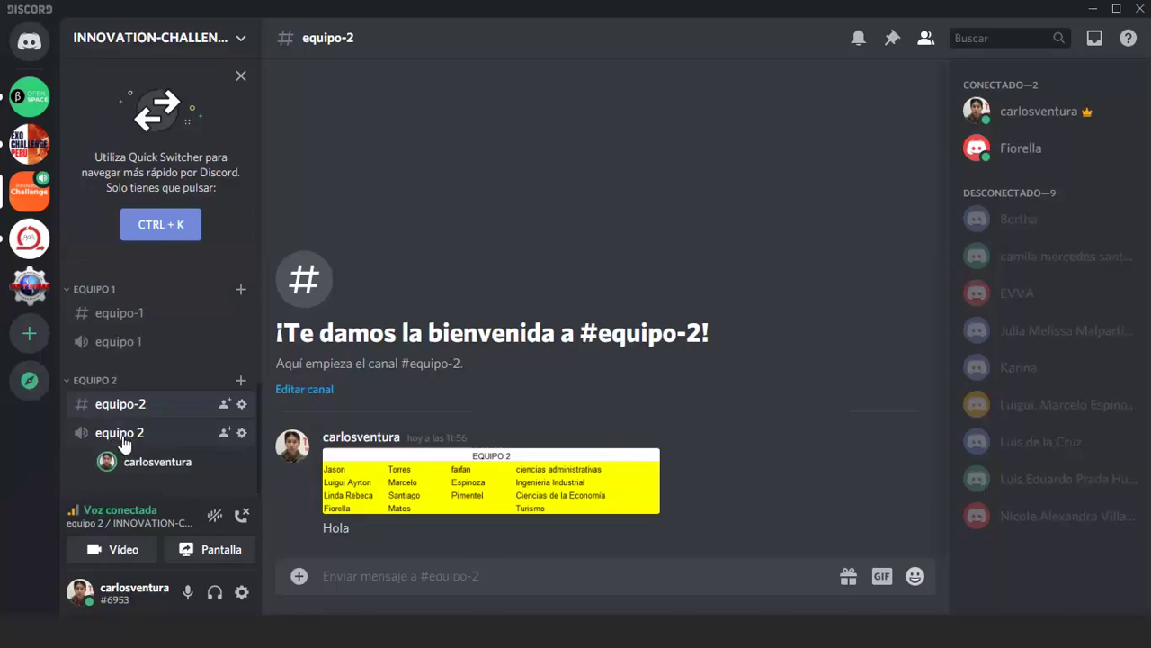
Join the equipo 2 voice channel, search the invite list for a friend, then close it.
{"action": "left_click", "coordinate": [124, 444]}
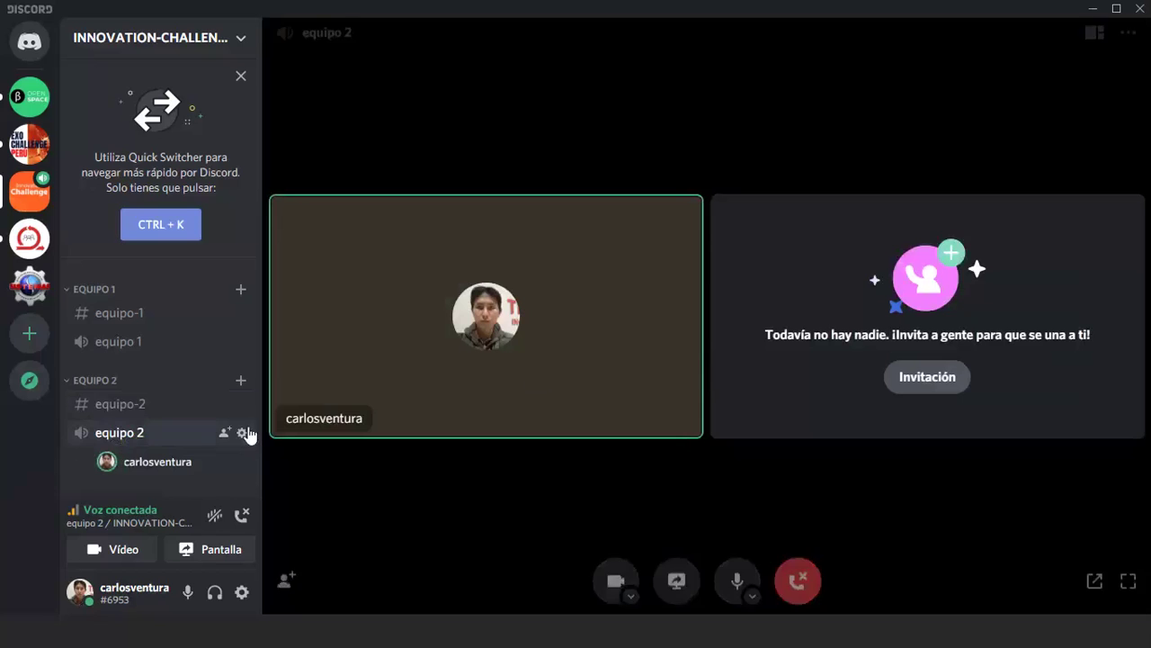
{"action": "mouse_move", "coordinate": [655, 396]}
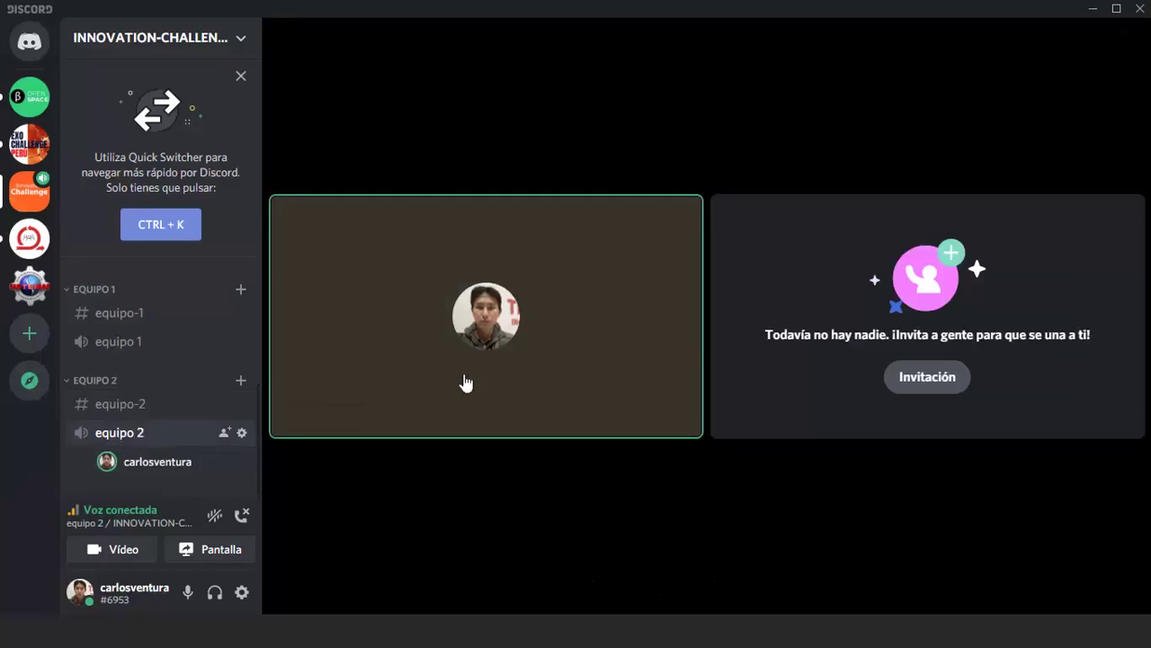
{"action": "left_click", "coordinate": [902, 382]}
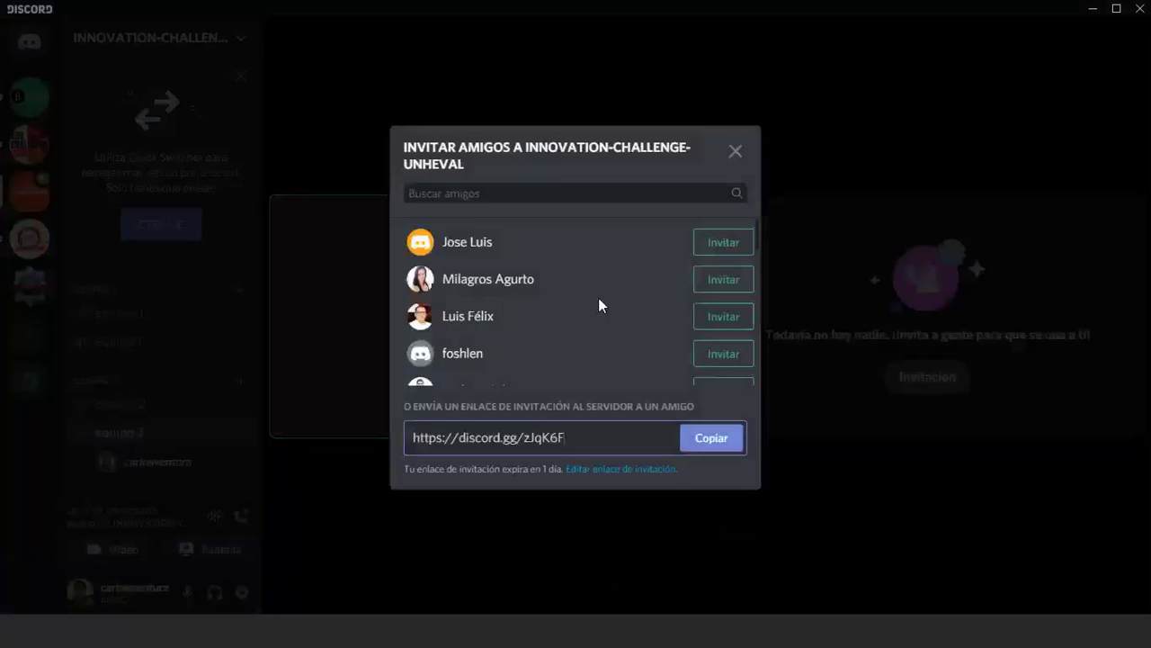
{"action": "type", "text": "Fiol"}
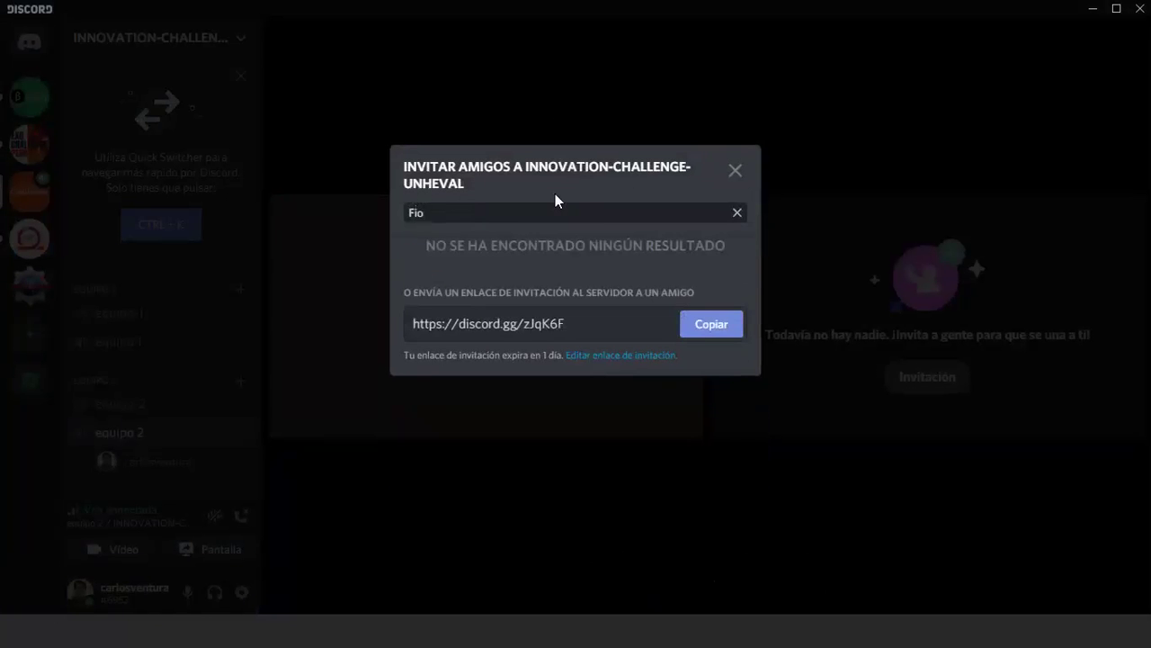
{"action": "left_click", "coordinate": [735, 171]}
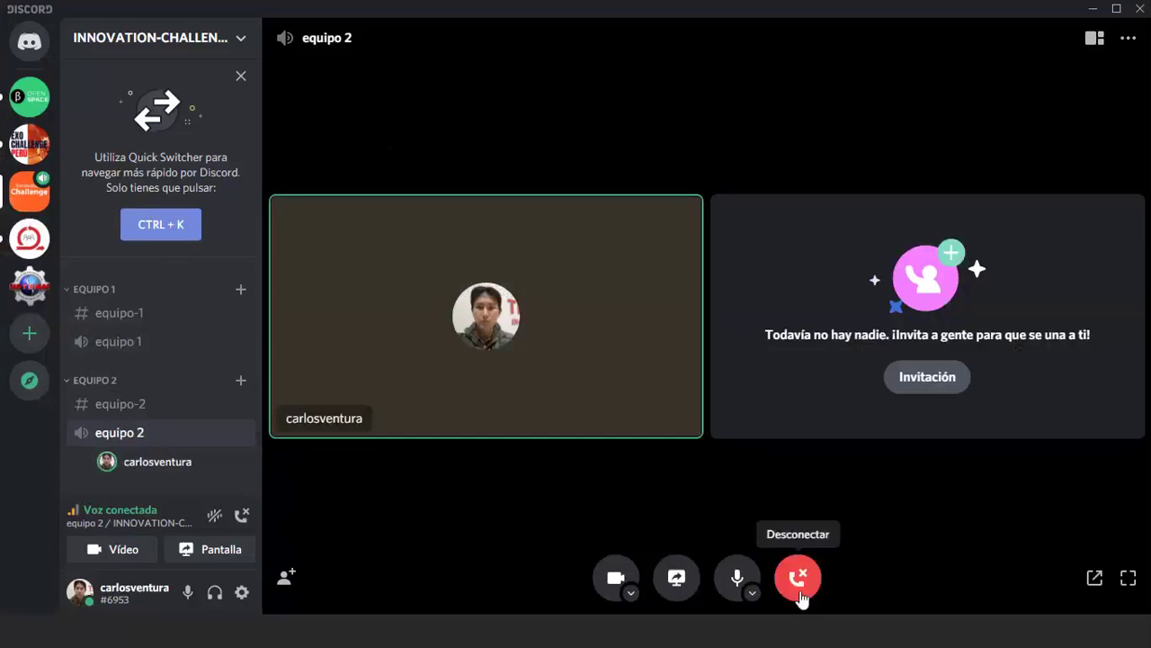
Disconnect from the voice call and check the online team members' profile and options.
{"action": "left_click", "coordinate": [800, 585]}
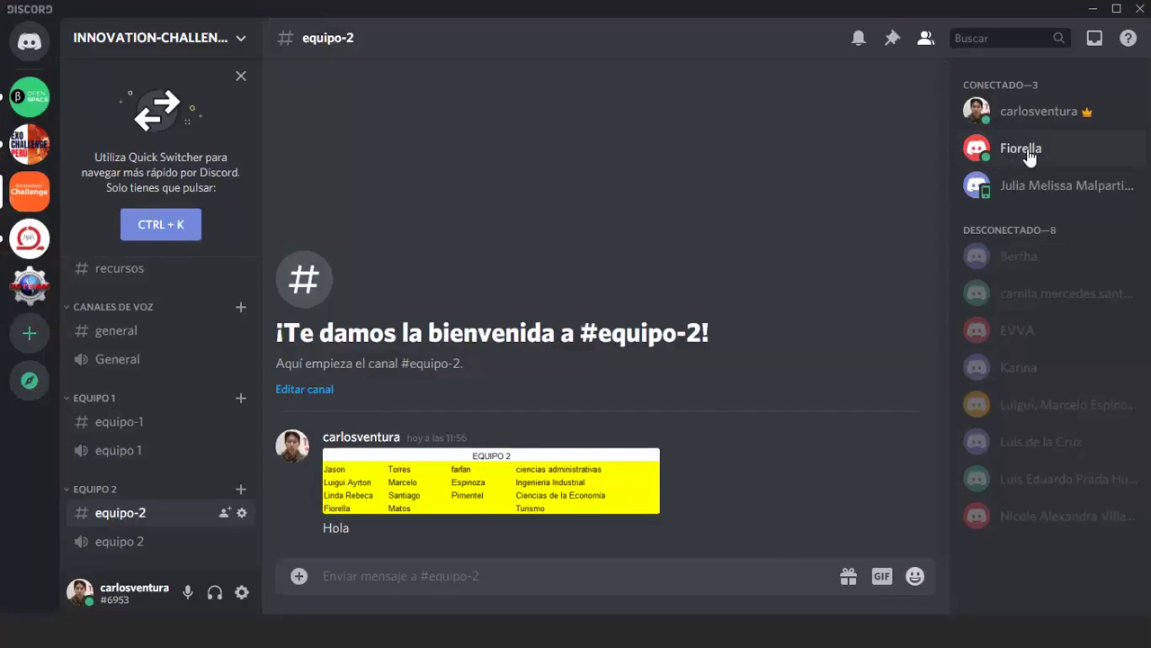
{"action": "left_click", "coordinate": [1028, 151]}
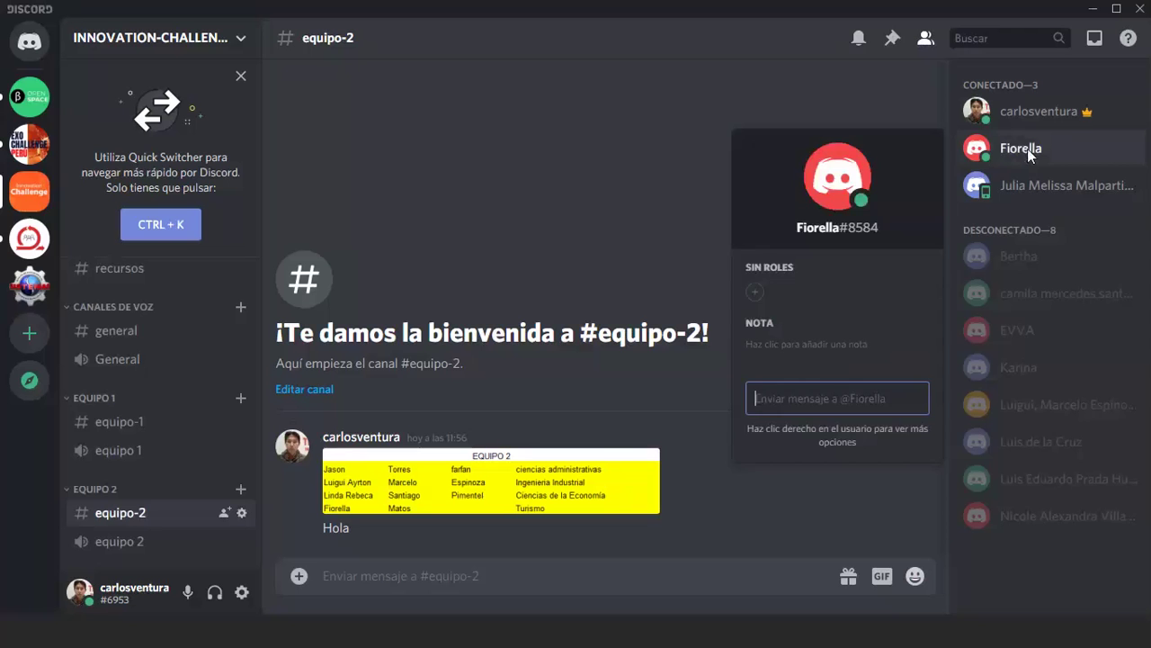
{"action": "left_click", "coordinate": [832, 115]}
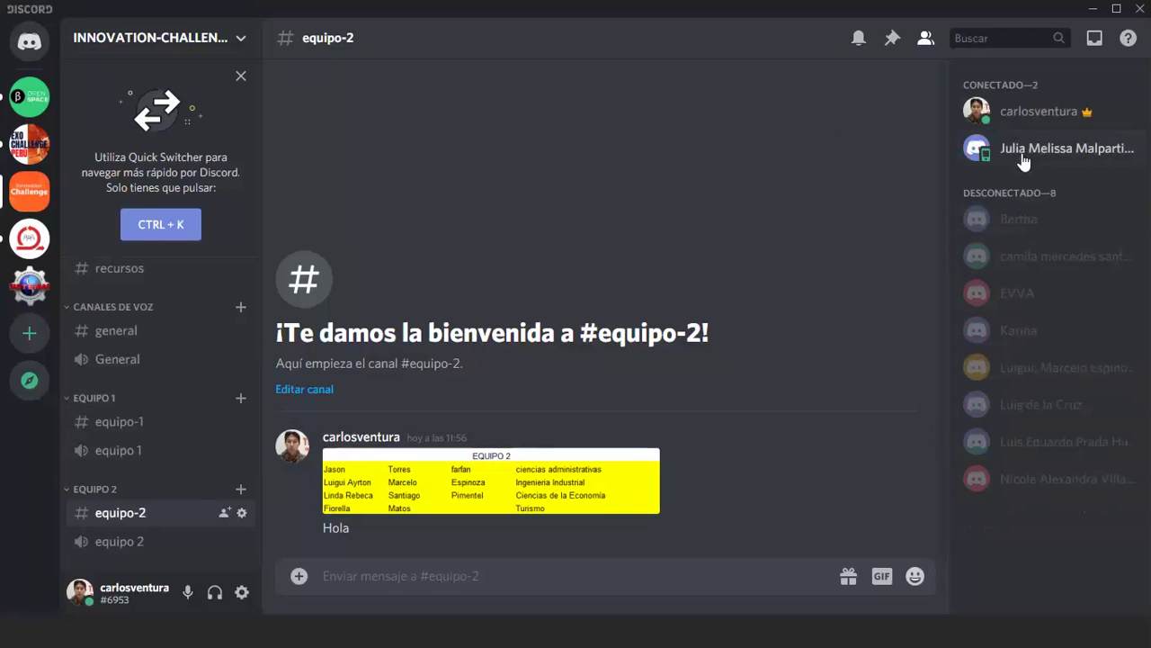
{"action": "right_click", "coordinate": [1023, 160]}
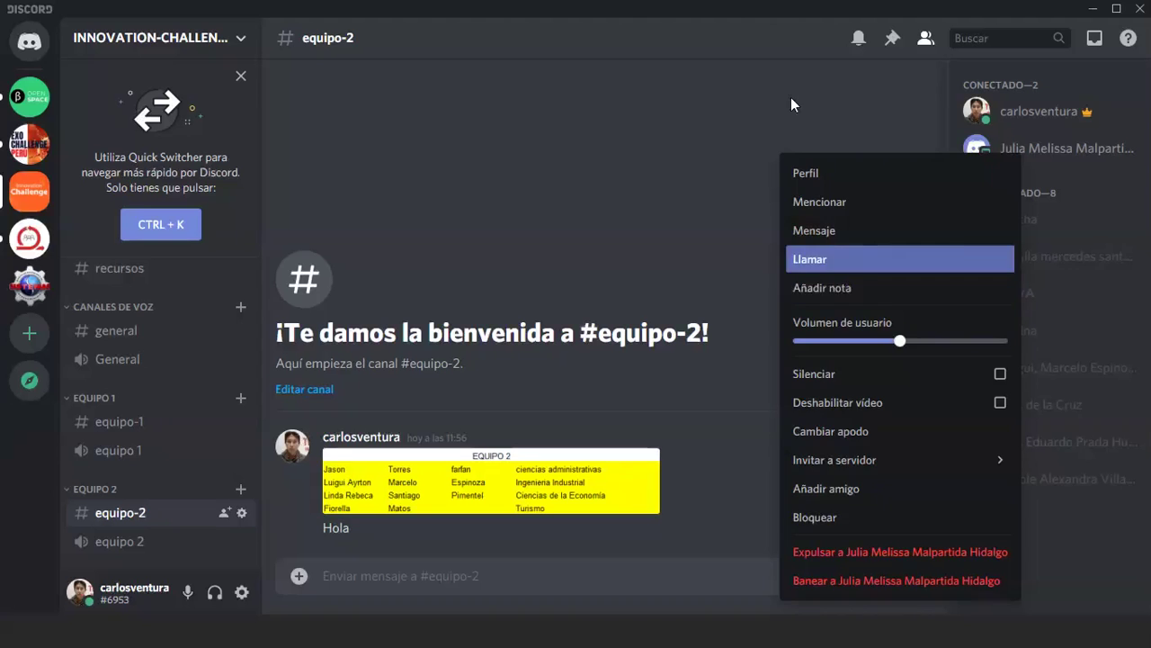
{"action": "left_click", "coordinate": [784, 88]}
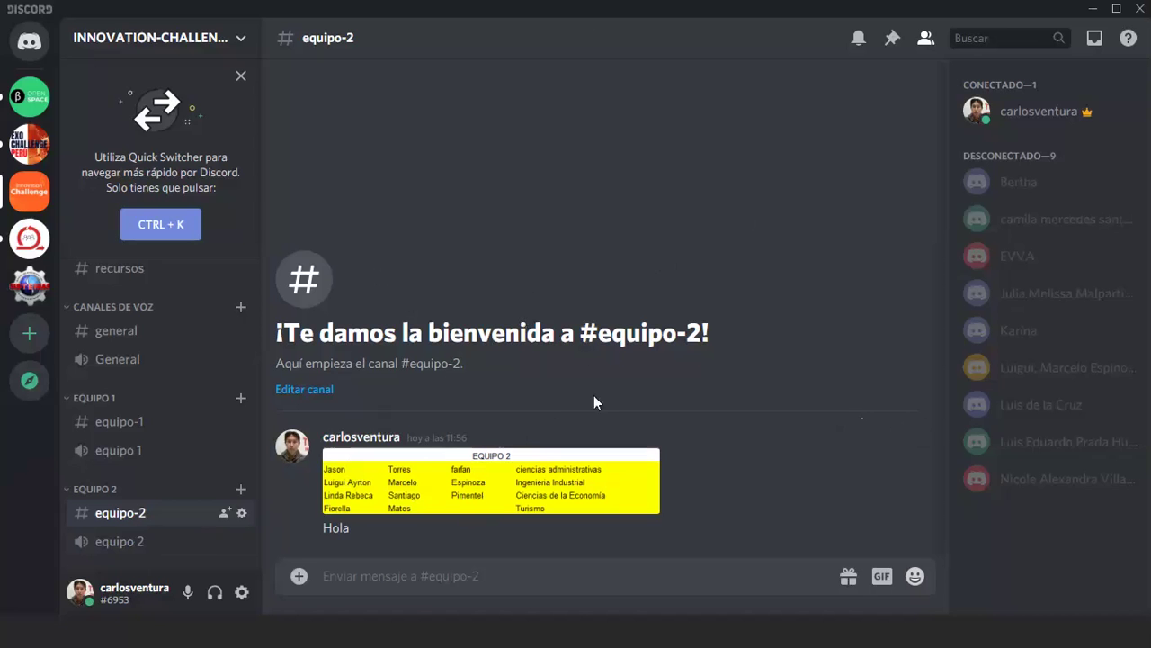
{"action": "left_click", "coordinate": [114, 542]}
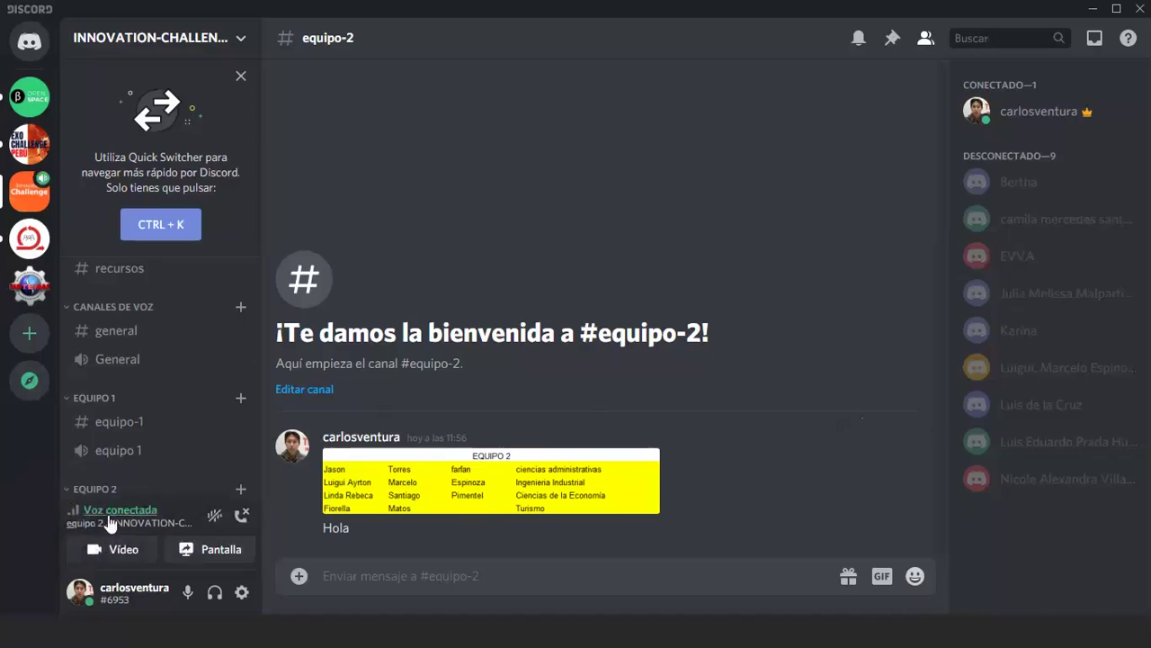
{"action": "left_click", "coordinate": [108, 513]}
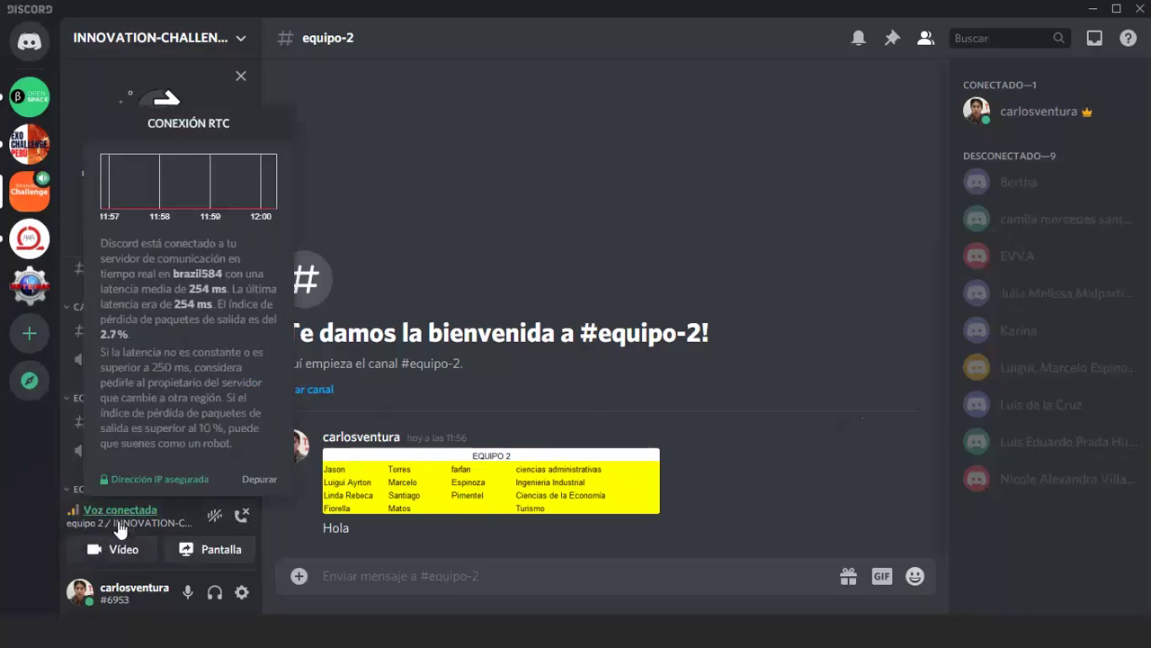
{"action": "left_click", "coordinate": [118, 524]}
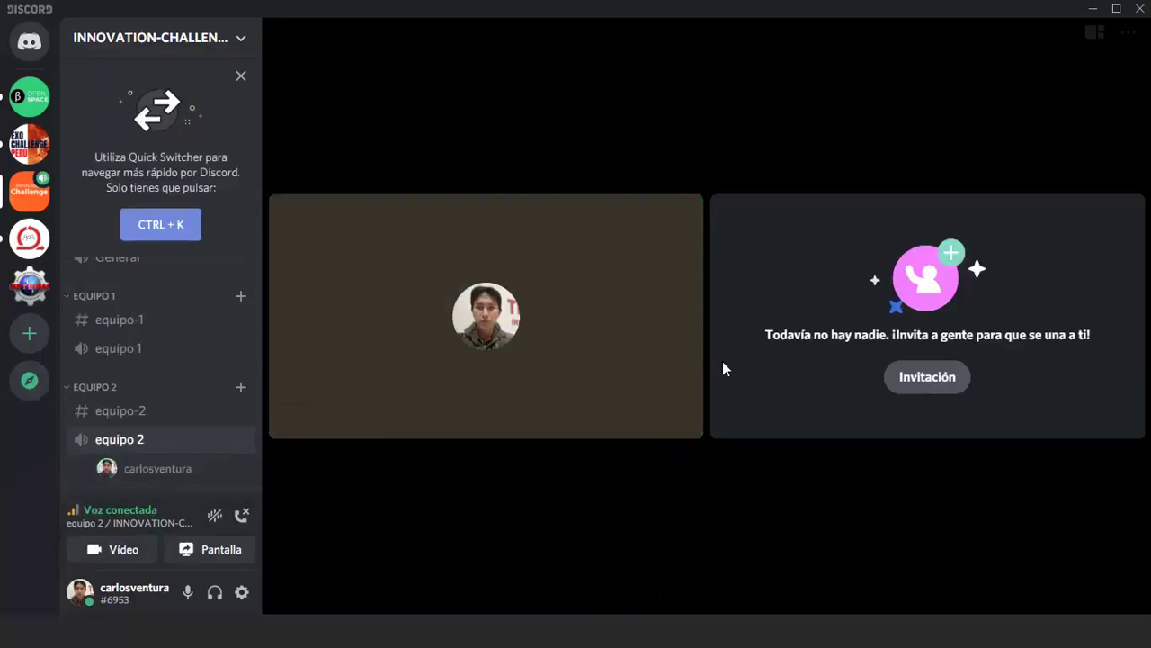
{"action": "left_click", "coordinate": [616, 580]}
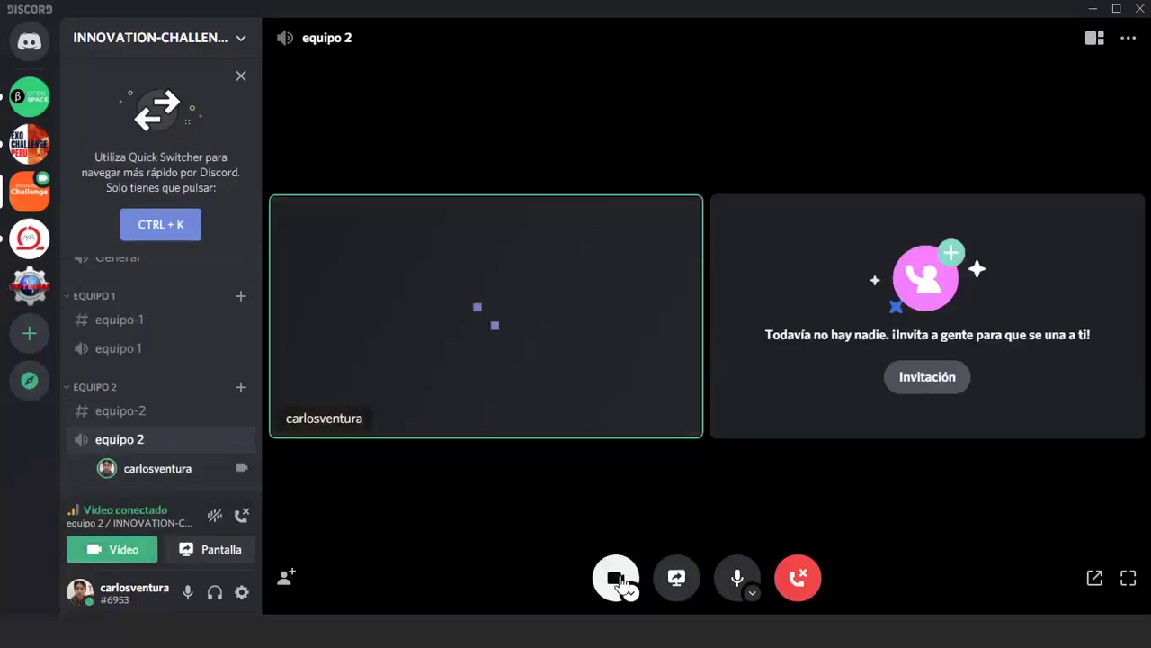
{"action": "left_click", "coordinate": [617, 581]}
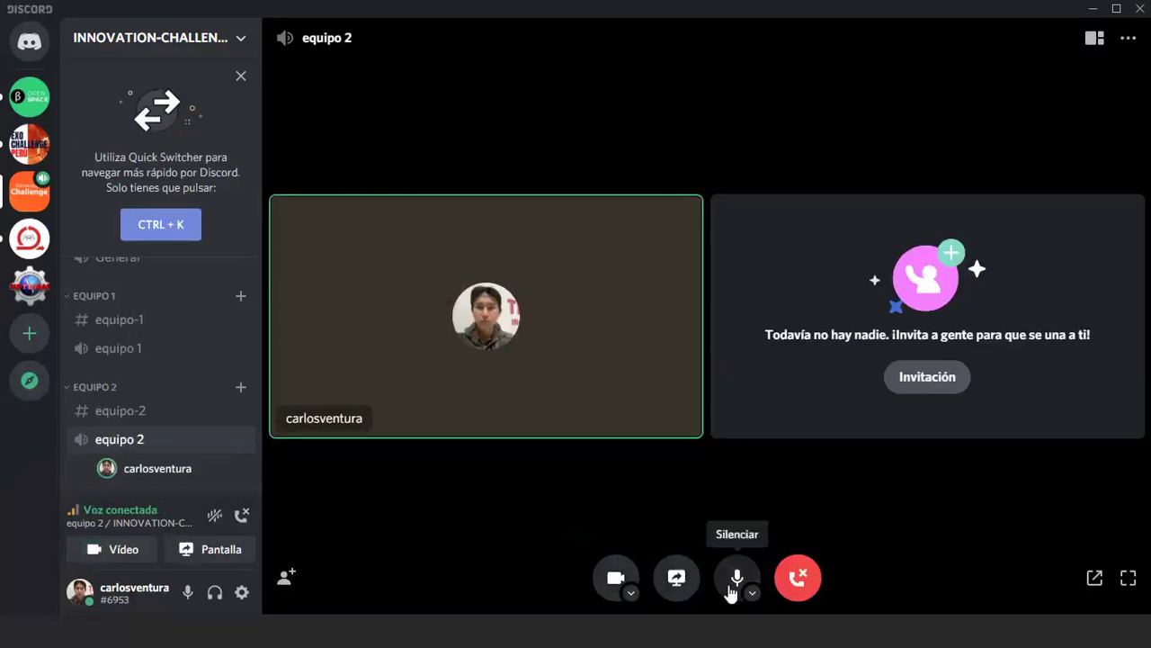
{"action": "left_click", "coordinate": [734, 587]}
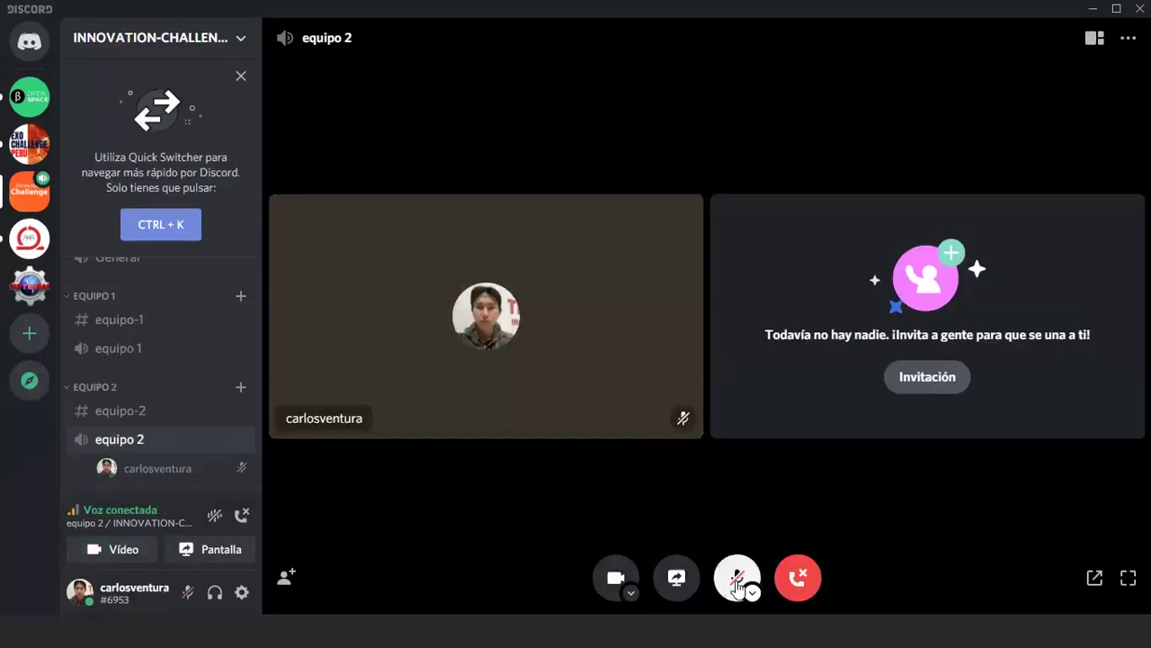
{"action": "left_click", "coordinate": [738, 585]}
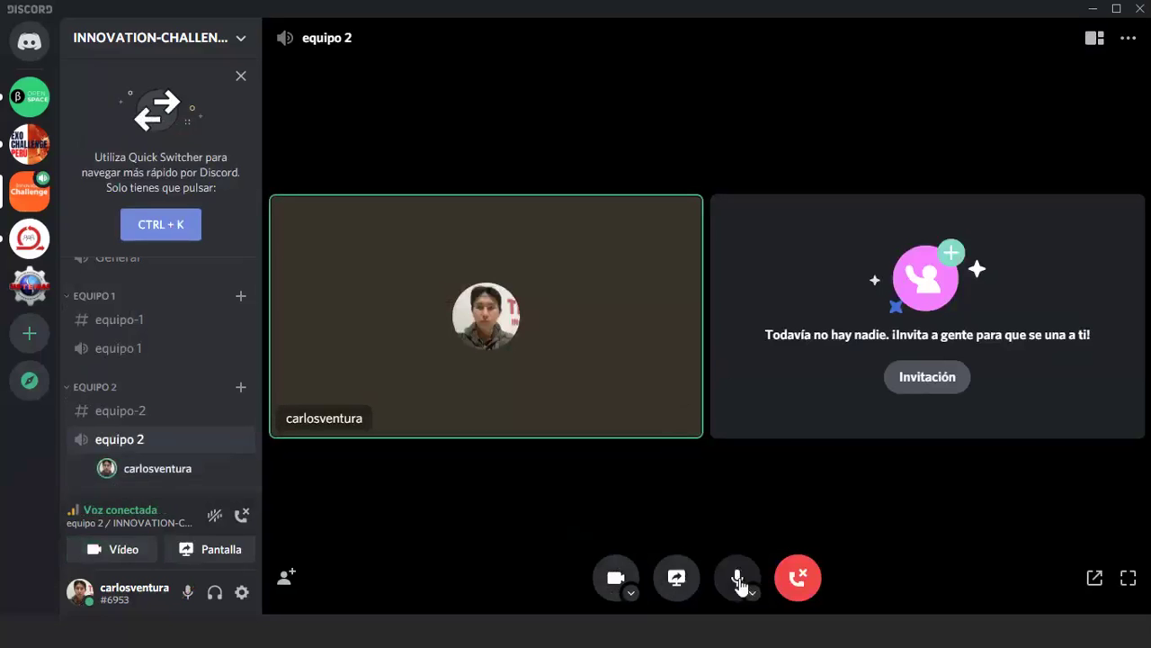
{"action": "left_click", "coordinate": [799, 582]}
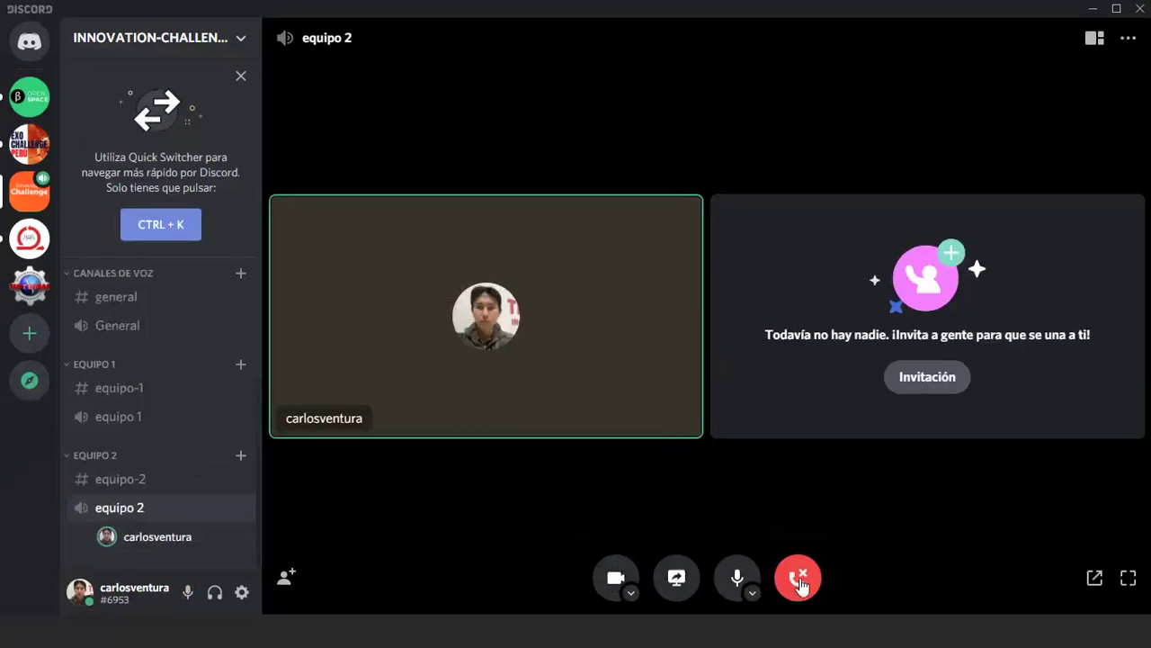
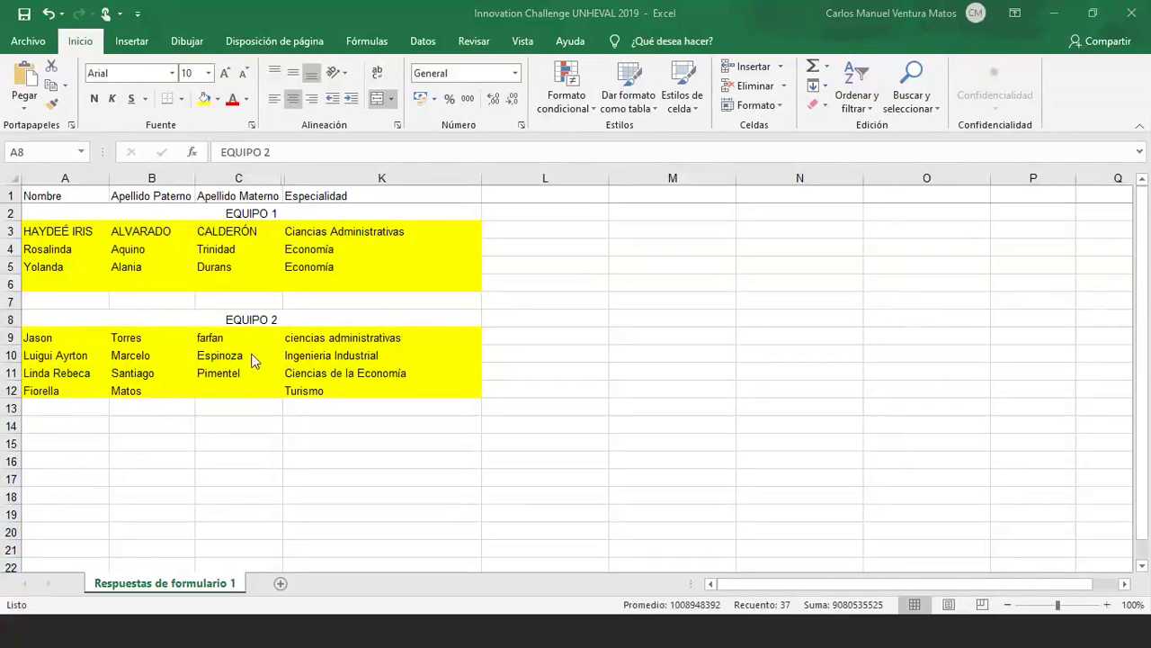
Step through the EQUIPO 2 members' names and surnames.
{"action": "left_click", "coordinate": [140, 390], "text": "shift"}
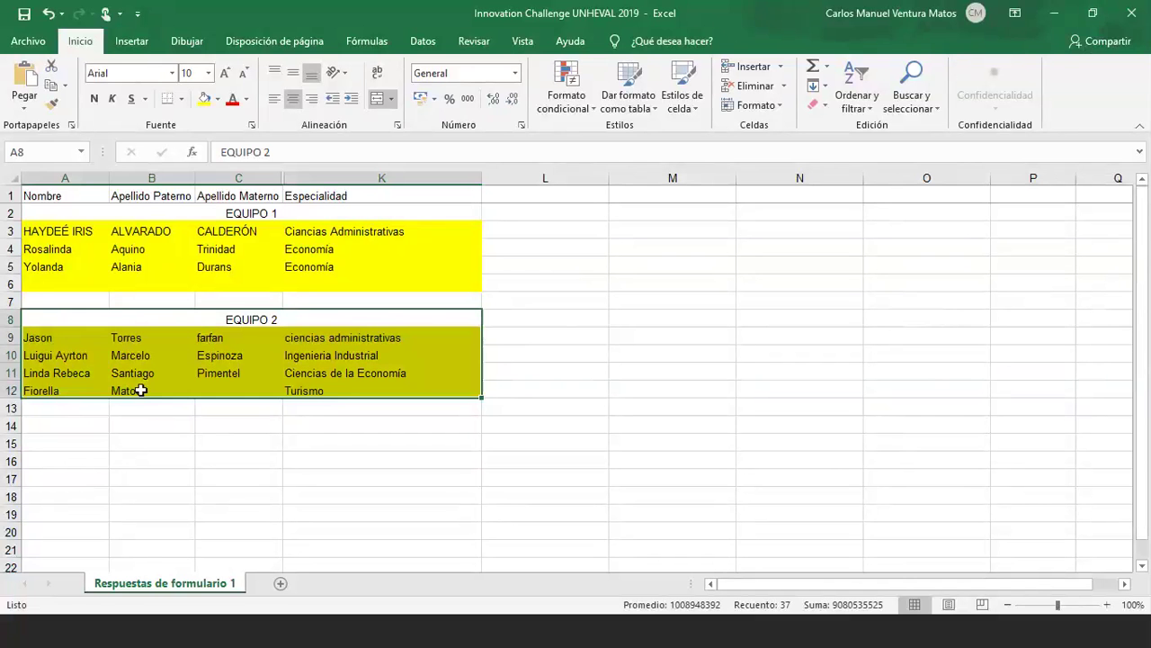
{"action": "key", "text": "Down"}
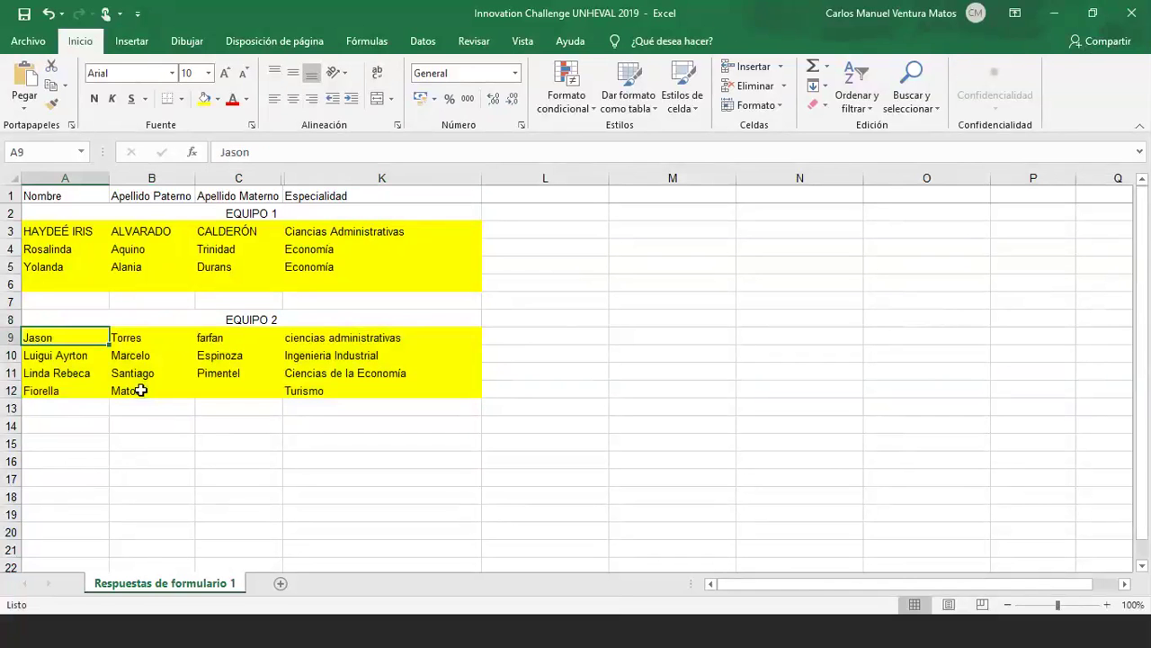
{"action": "key", "text": "Down"}
{"action": "key", "text": "Up"}
{"action": "key", "text": "Down"}
{"action": "key", "text": "Right"}
{"action": "key", "text": "Right"}
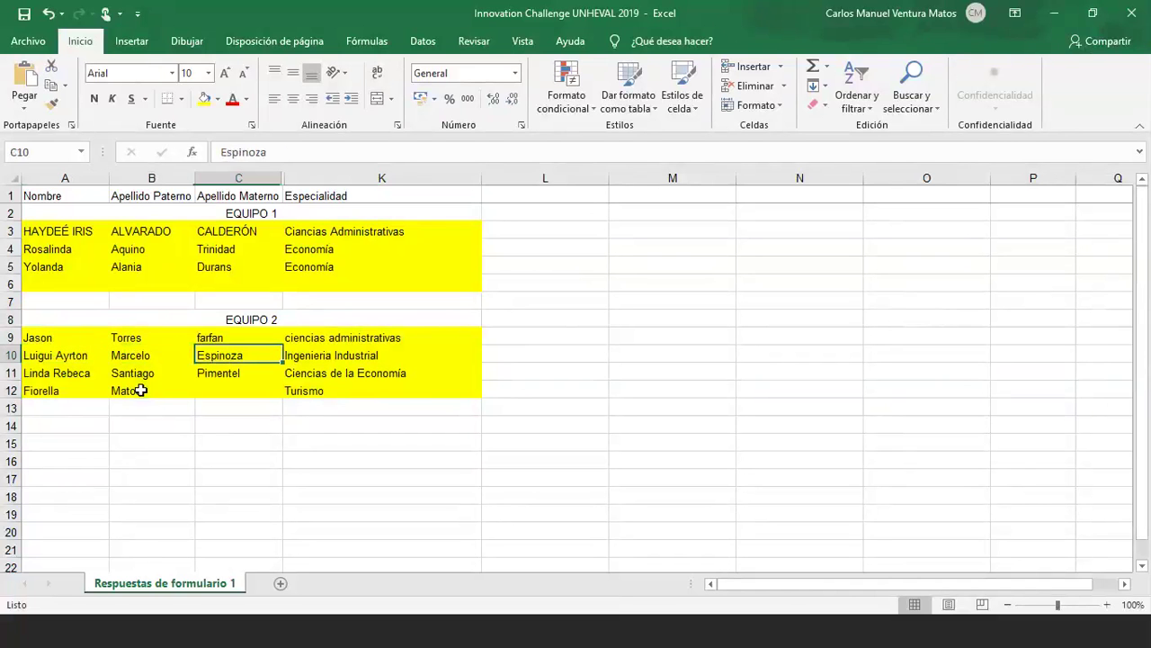
{"action": "key", "text": "Left"}
{"action": "key", "text": "Down"}
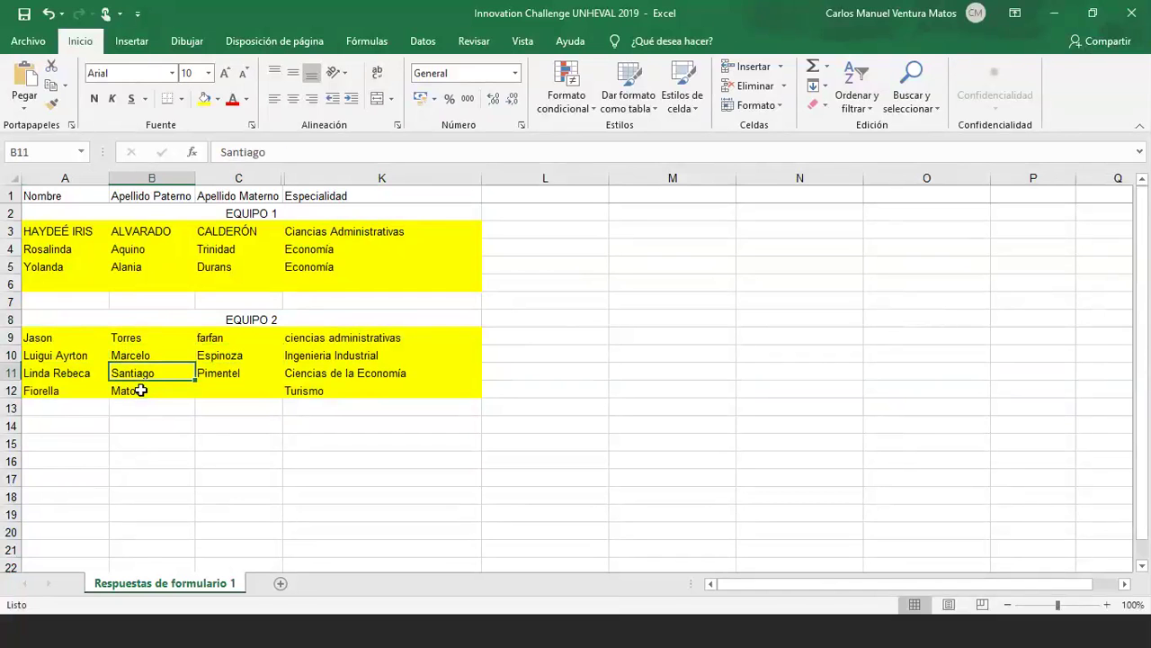
{"action": "key", "text": "Down"}
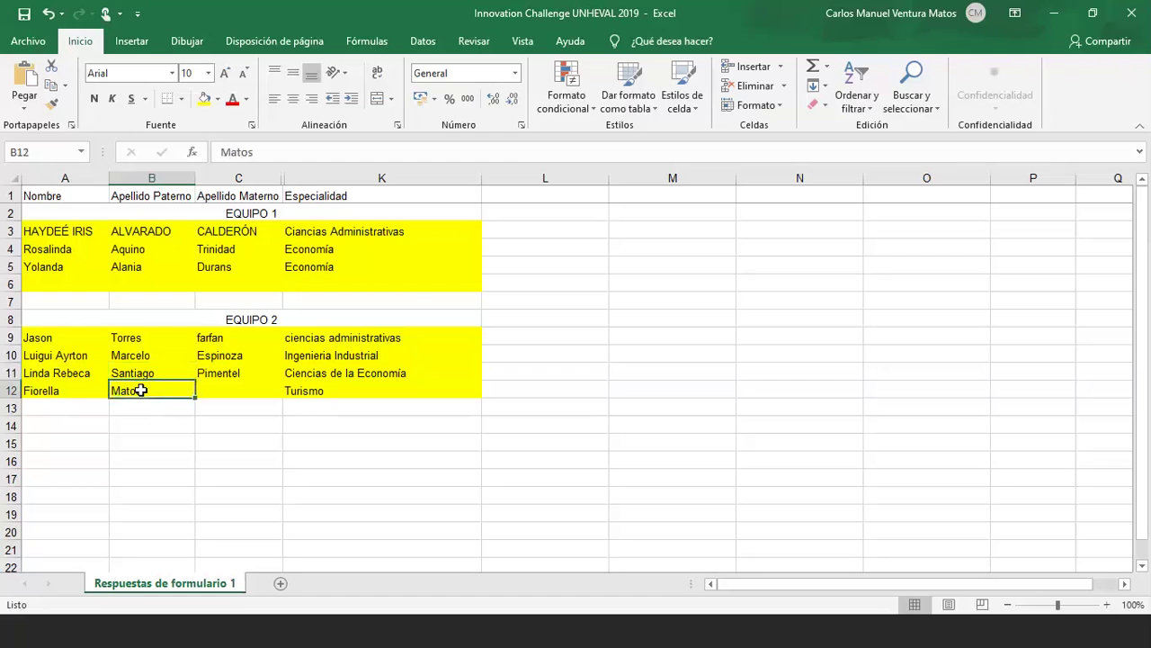
Return to EQUIPO 1 and select its two Economía members' rows, A4:K5.
{"action": "key", "text": "Up"}
{"action": "key", "text": "Up"}
{"action": "key", "text": "Up"}
{"action": "key", "text": "Up"}
{"action": "key", "text": "Up"}
{"action": "key", "text": "Up"}
{"action": "key", "text": "Up"}
{"action": "key", "text": "Up"}
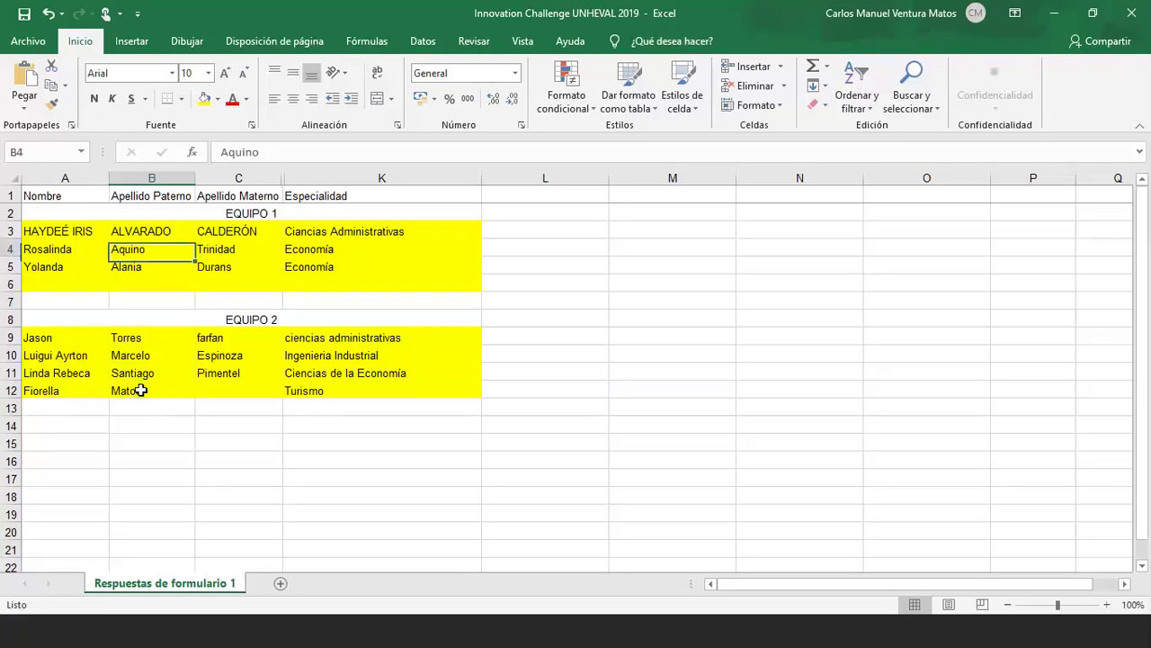
{"action": "key", "text": "Up"}
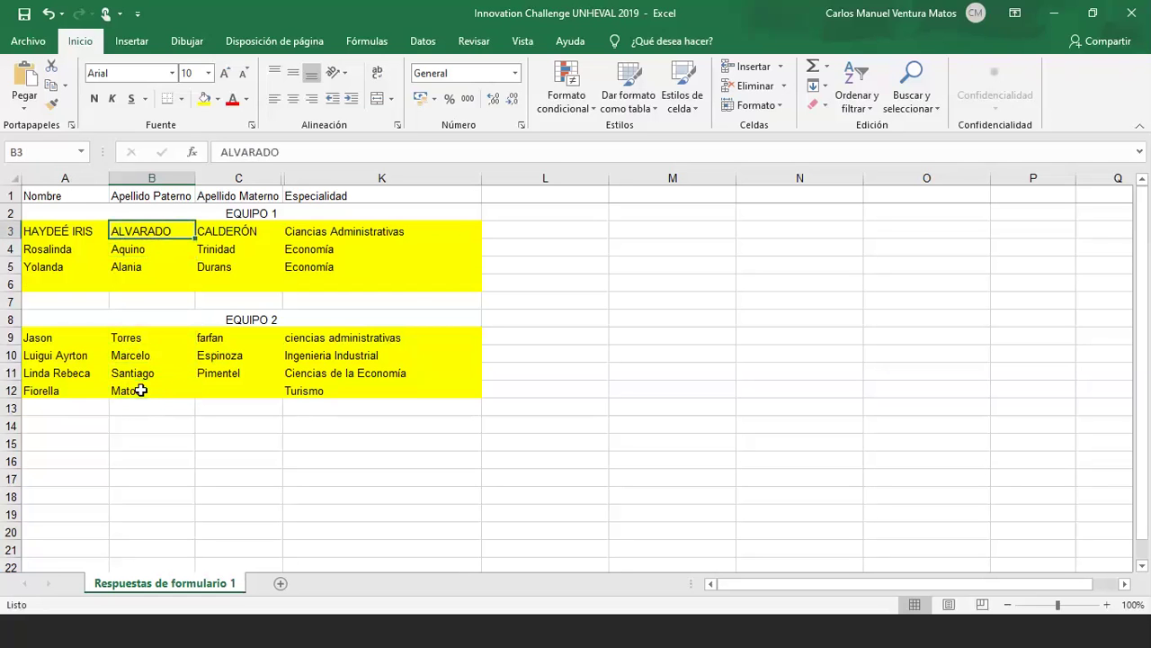
{"action": "key", "text": "Left"}
{"action": "key", "text": "Down"}
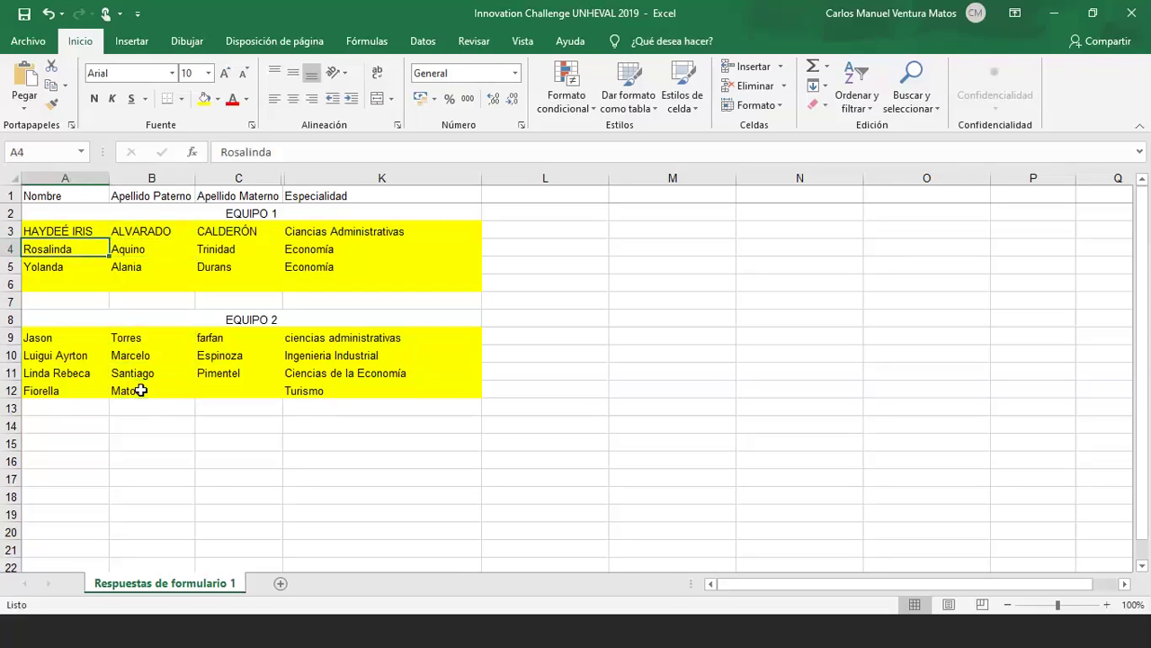
{"action": "key", "text": "Down"}
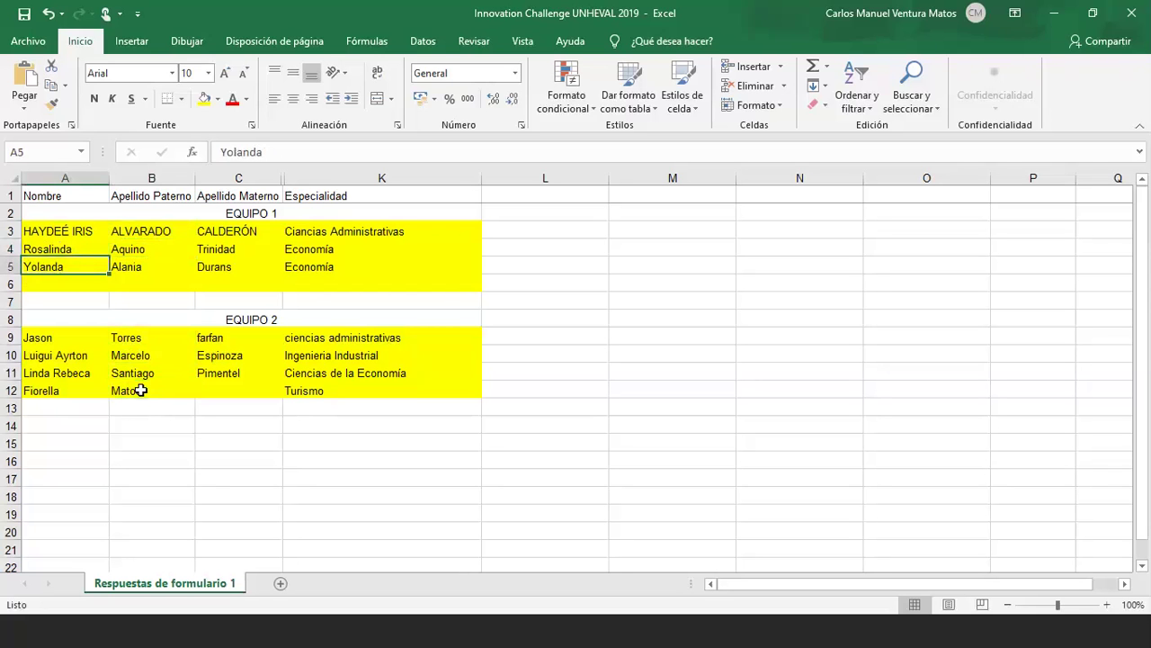
{"action": "key", "text": "Up"}
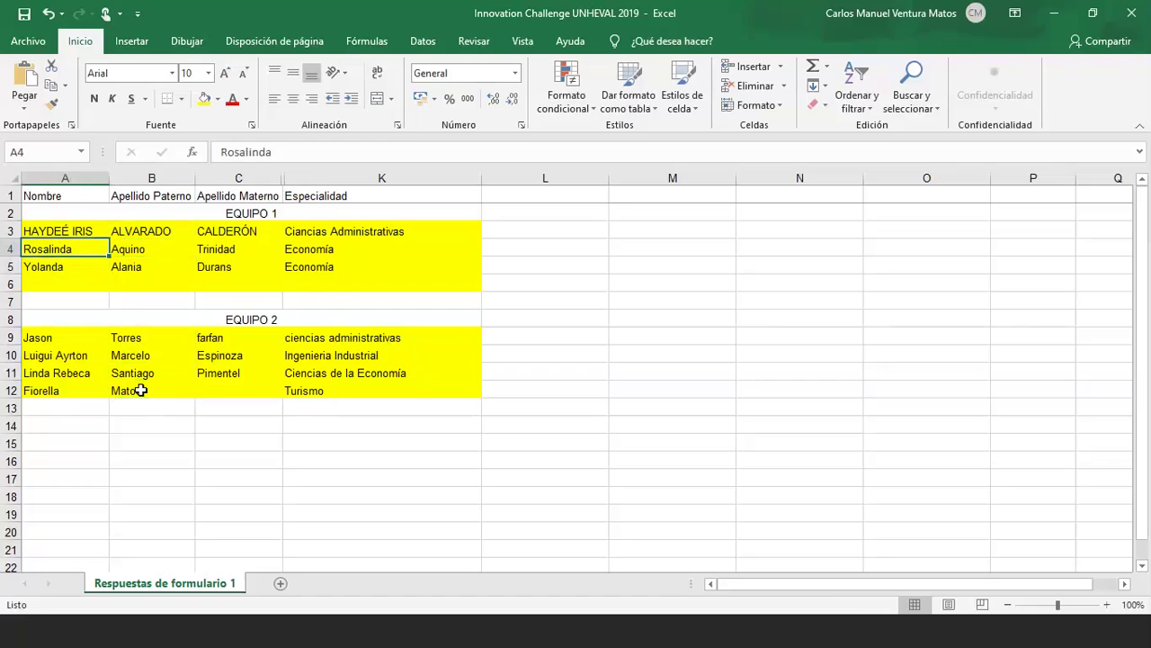
{"action": "key", "text": "shift+Down"}
{"action": "key", "text": "shift+Right"}
{"action": "key", "text": "shift+Right"}
{"action": "key", "text": "shift+Right"}
{"action": "key", "text": "ctrl+c"}
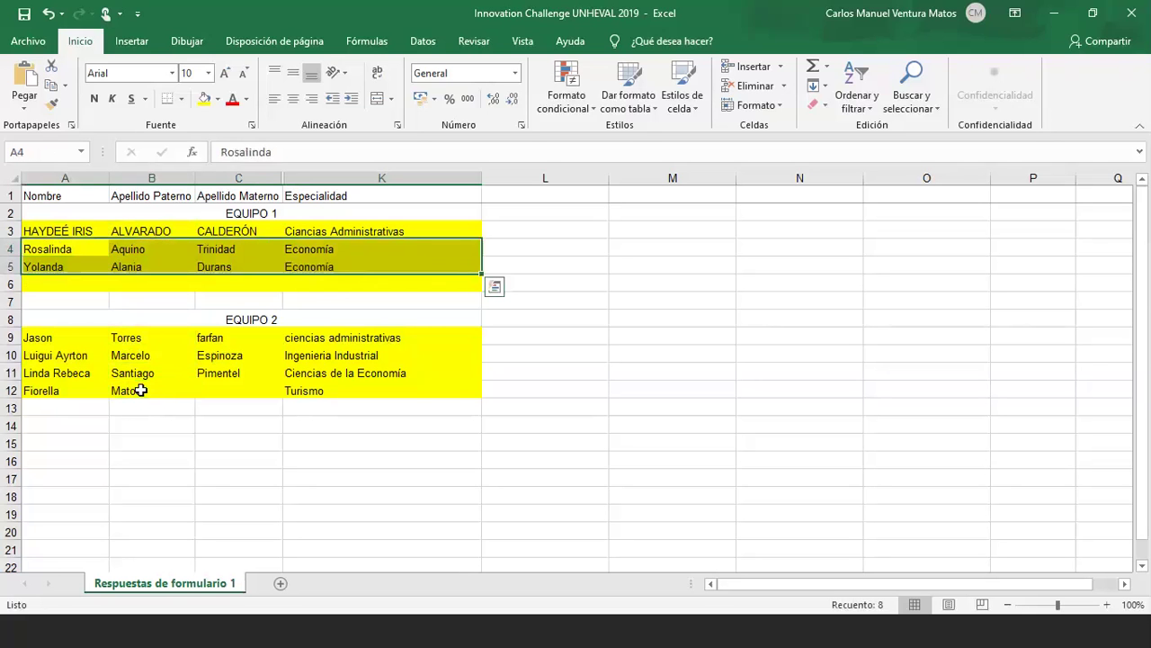
Clear A4:K5 and enter the new member's first name in A4.
{"action": "key", "text": "Delete"}
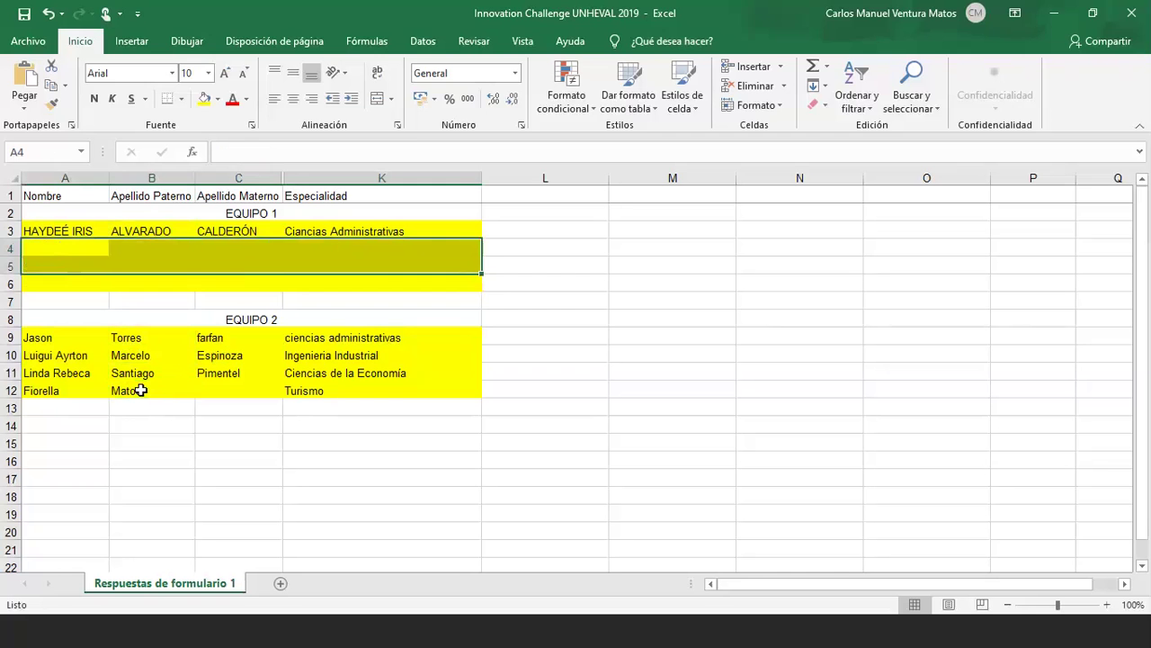
{"action": "key", "text": "Up"}
{"action": "key", "text": "Down"}
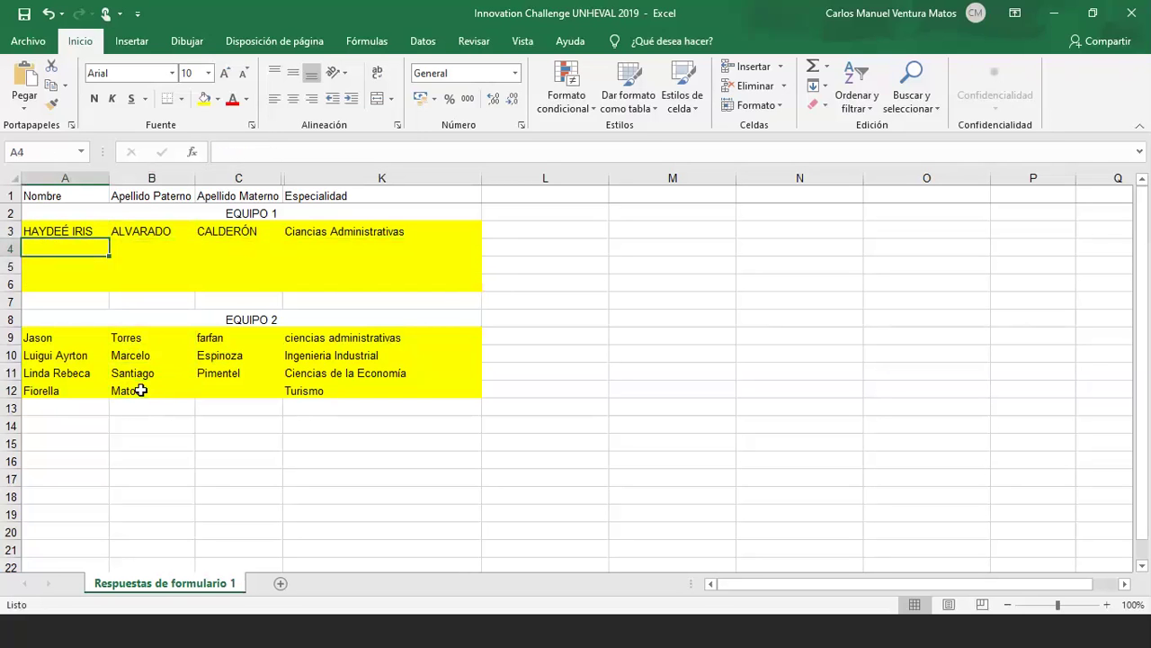
{"action": "type", "text": "C"}
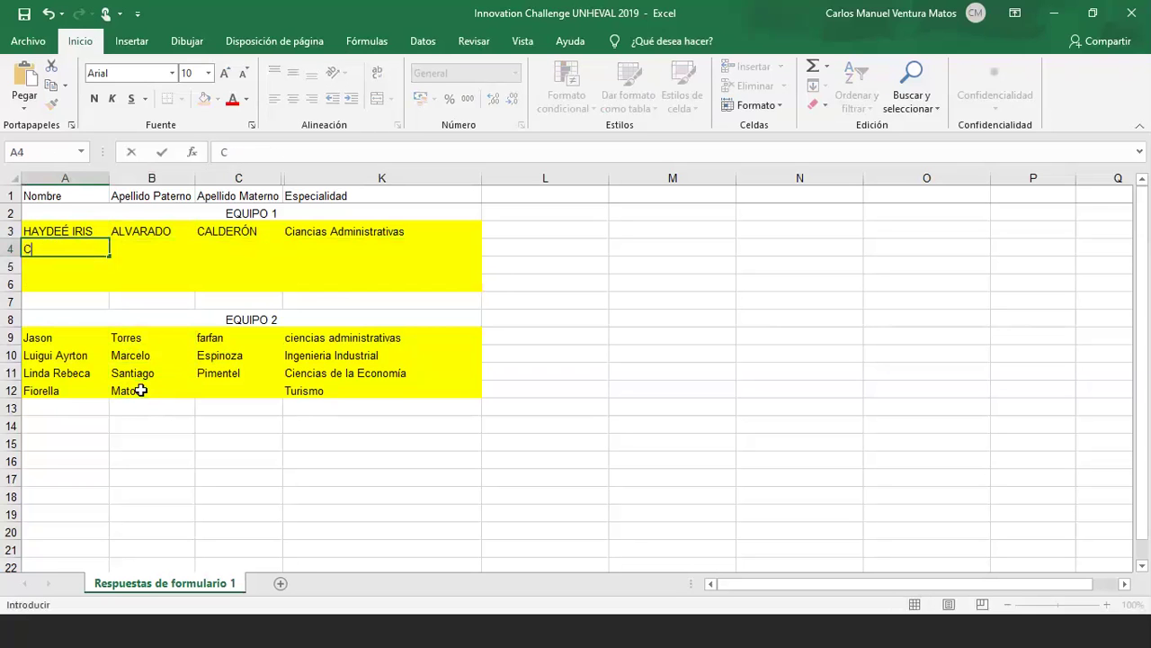
{"action": "type", "text": "esa"}
{"action": "key", "text": "BackSpace"}
{"action": "type", "text": "++"}
{"action": "key", "text": "BackSpace"}
{"action": "key", "text": "BackSpace"}
{"action": "key", "text": "BackSpace"}
{"action": "key", "text": "BackSpace"}
{"action": "type", "text": "ésar"}
{"action": "key", "text": "Tab"}
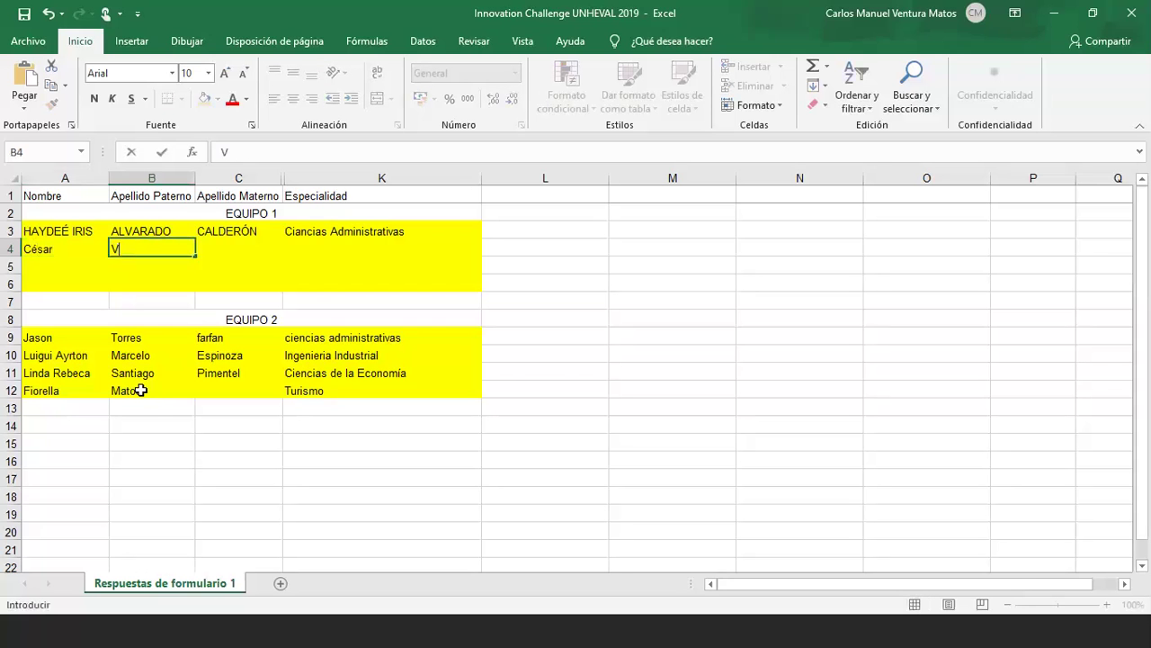
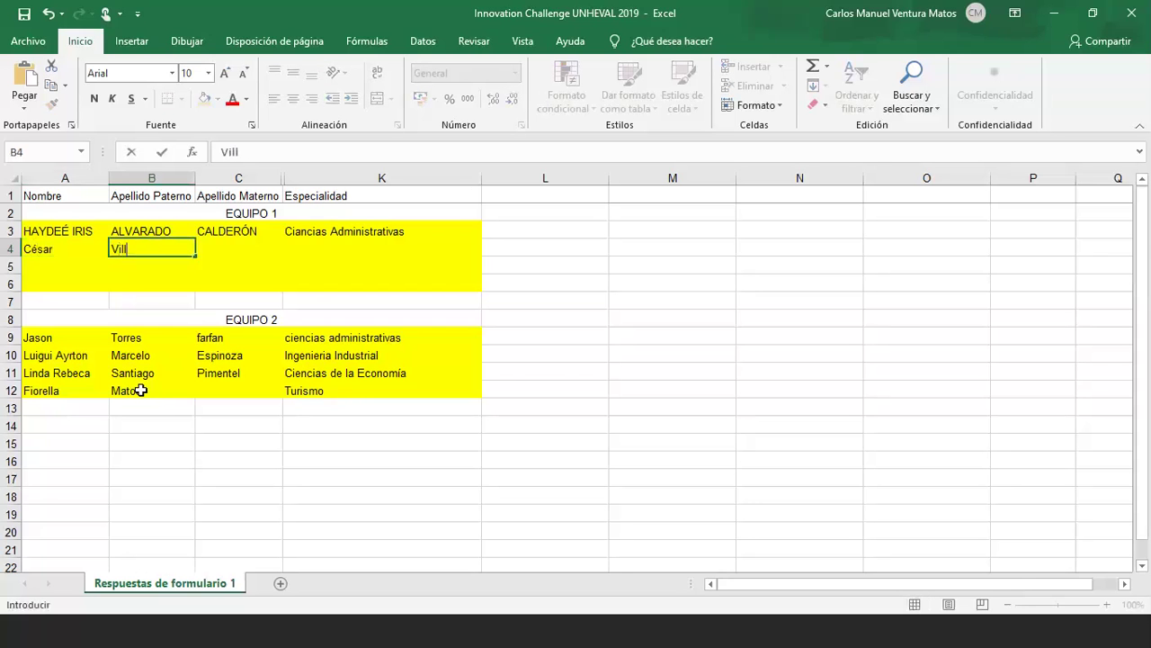
Add the new member's two surnames and the specialty Turismo in row 4.
{"action": "key", "text": "Tab"}
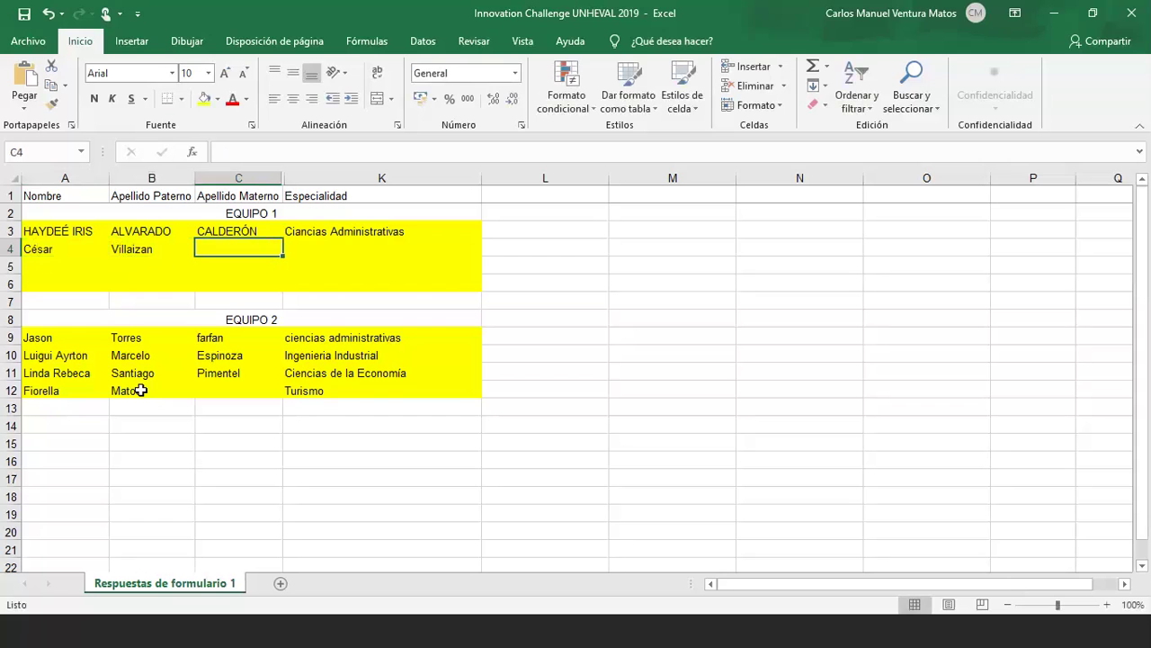
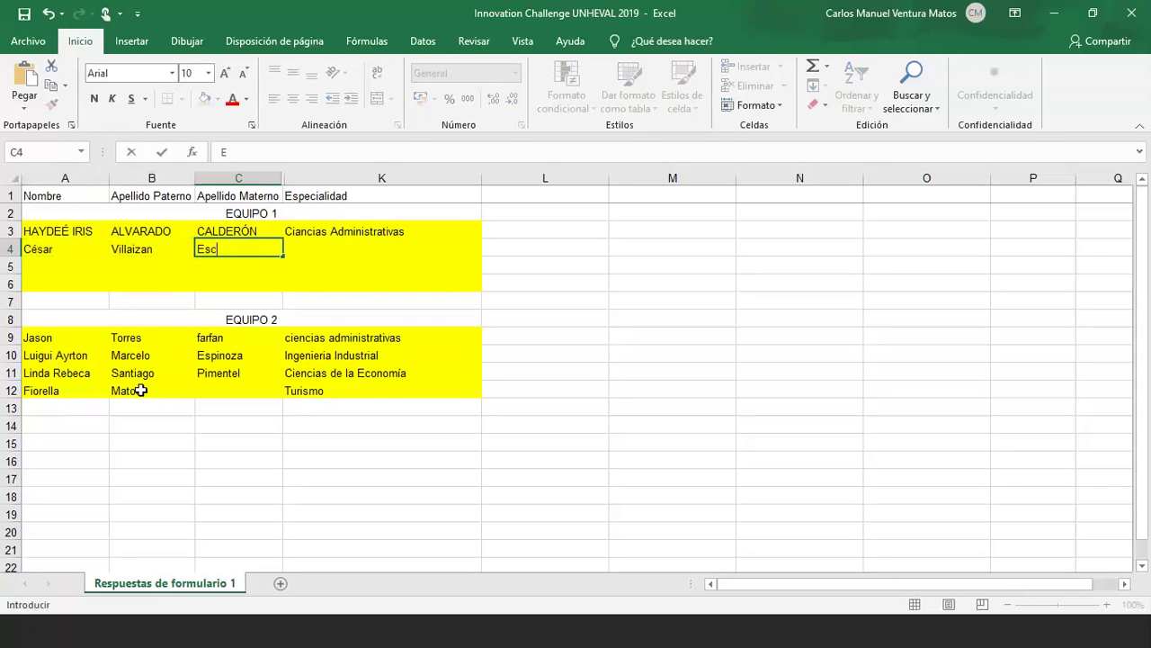
{"action": "key", "text": "Tab"}
{"action": "type", "text": "Turi"}
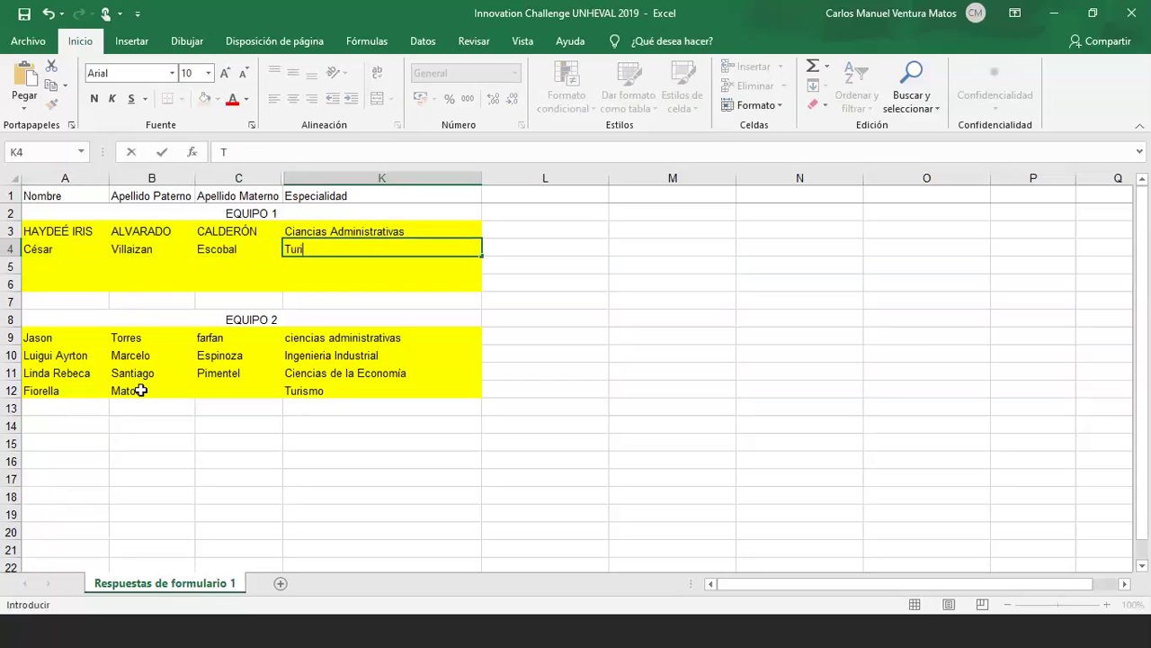
{"action": "type", "text": "smo"}
{"action": "key", "text": "Return"}
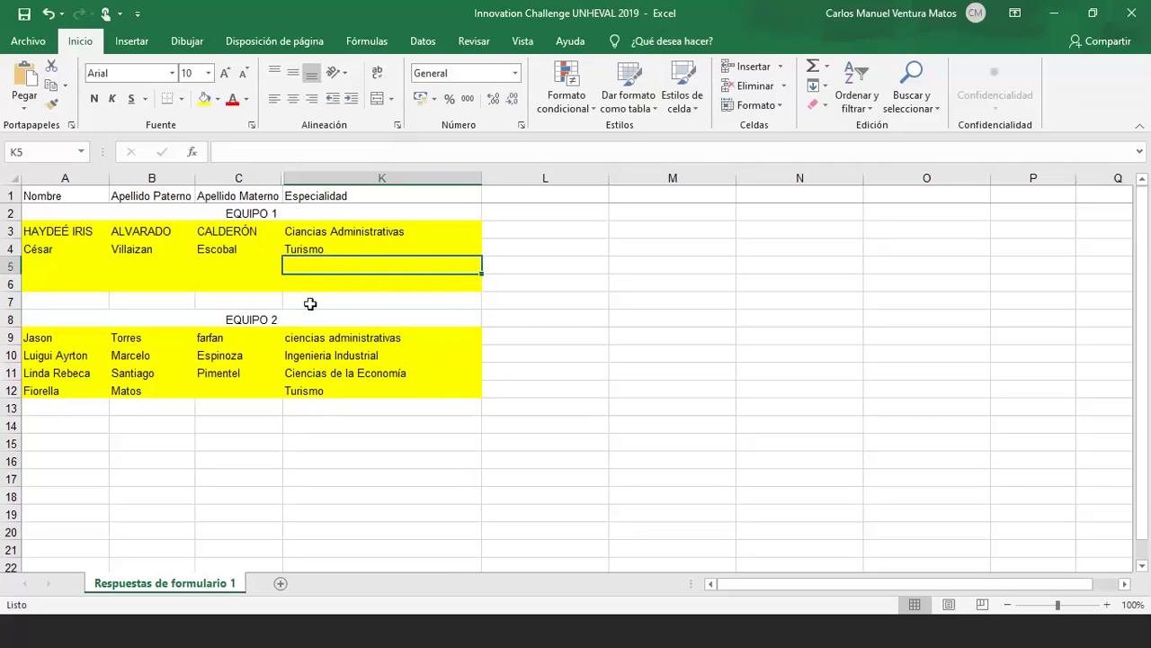
Undo the Turismo entry and restore the two original Economía members to rows 4–5.
{"action": "left_click", "coordinate": [517, 238]}
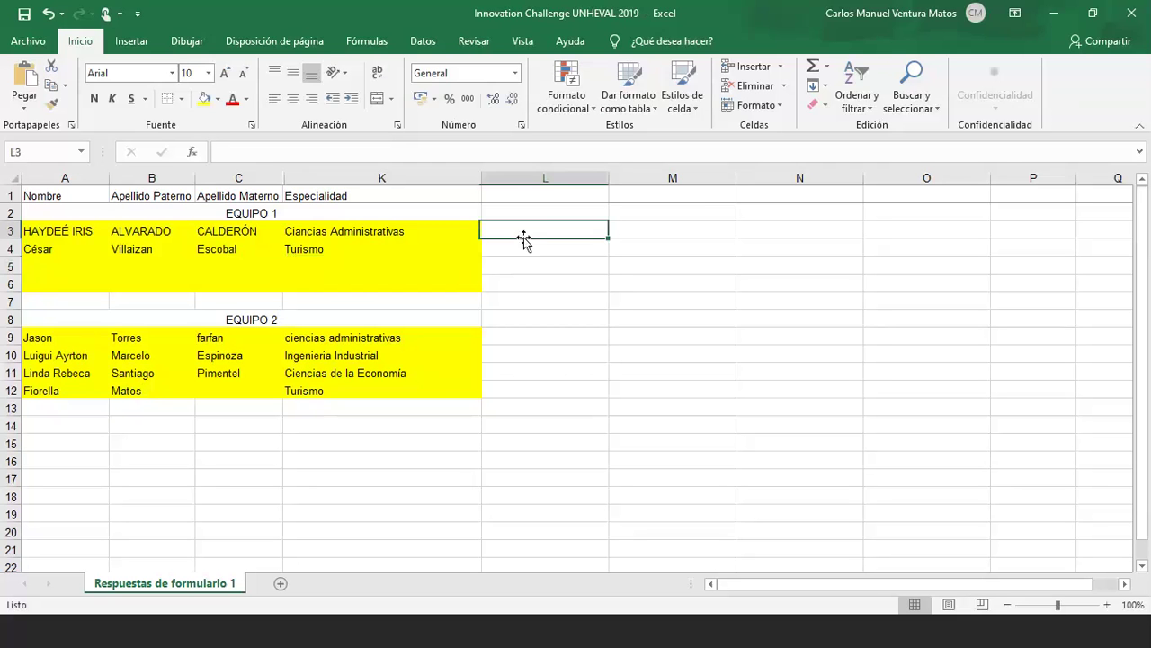
{"action": "left_click", "coordinate": [118, 261]}
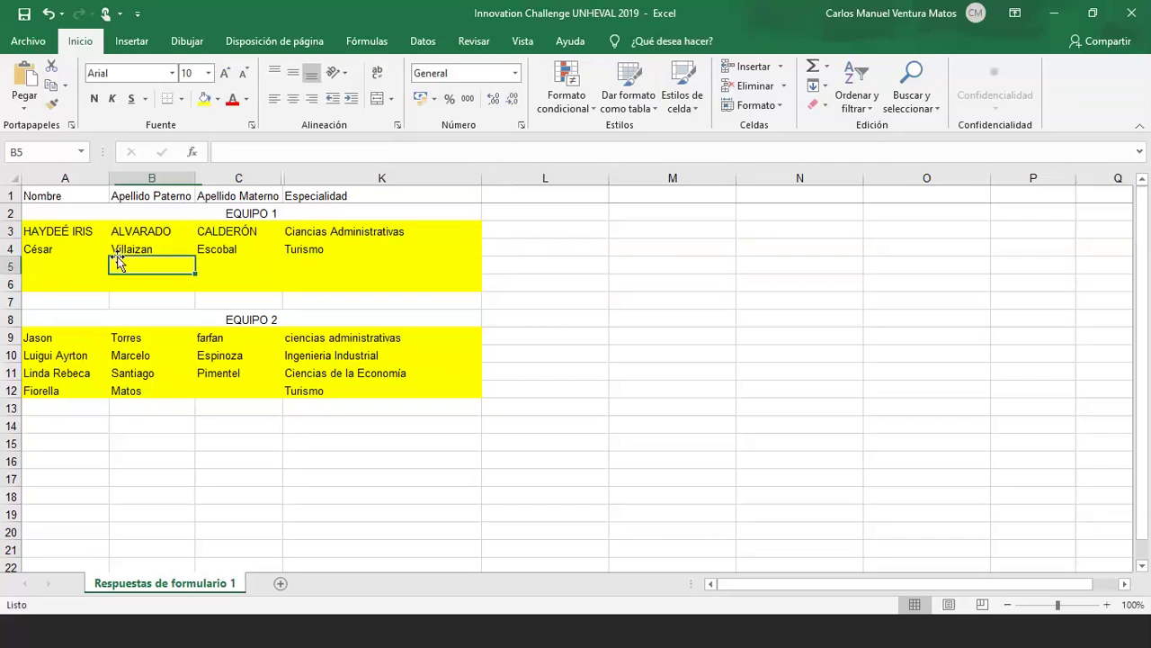
{"action": "key", "text": "Down"}
{"action": "key", "text": "Up"}
{"action": "key", "text": "Up"}
{"action": "key", "text": "Up"}
{"action": "key", "text": "Right"}
{"action": "key", "text": "Right"}
{"action": "key", "text": "Right"}
{"action": "key", "text": "Right"}
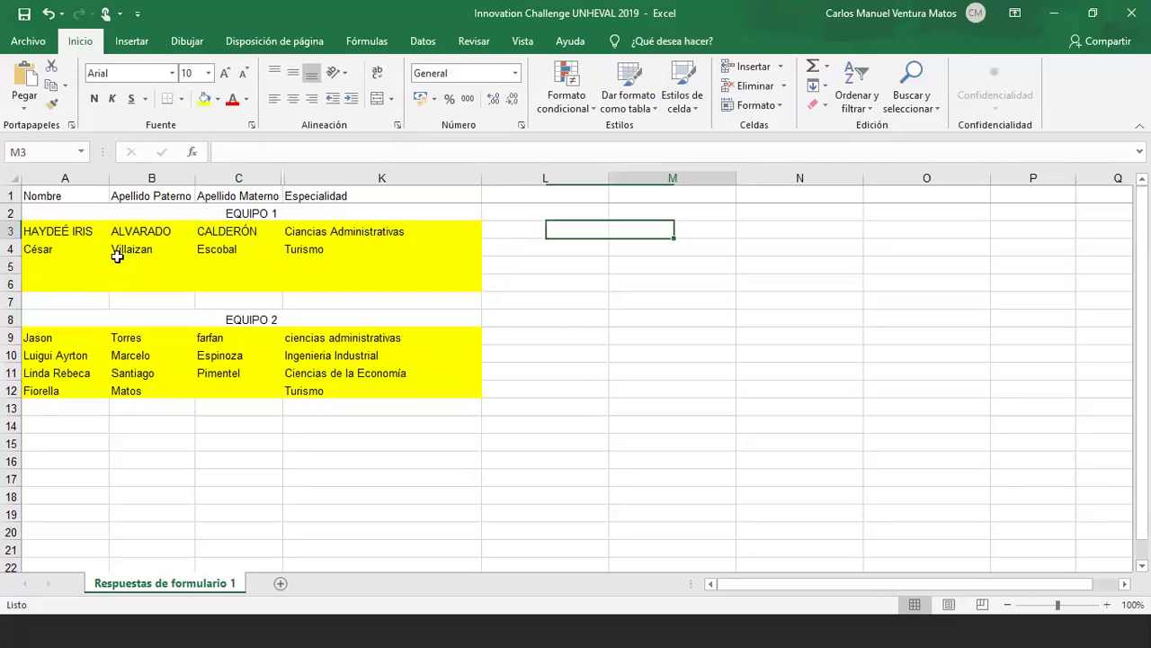
{"action": "key", "text": "Up"}
{"action": "key", "text": "Up"}
{"action": "key", "text": "Left"}
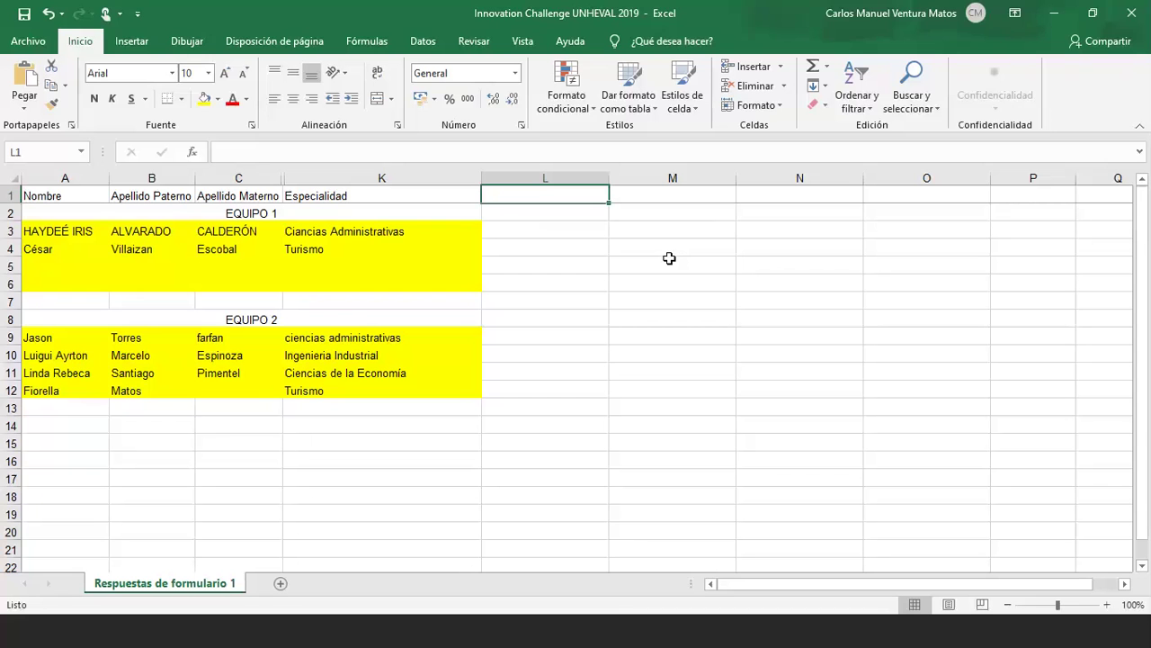
{"action": "left_click", "coordinate": [614, 628]}
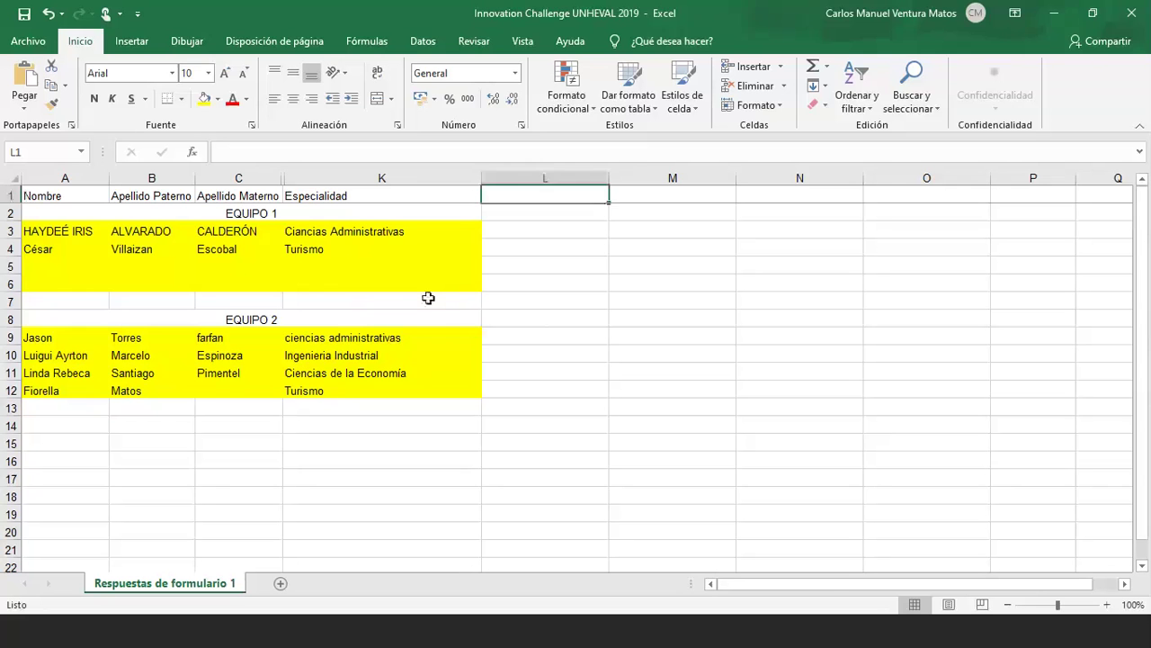
{"action": "key", "text": "ctrl+z"}
{"action": "key", "text": "ctrl+v"}
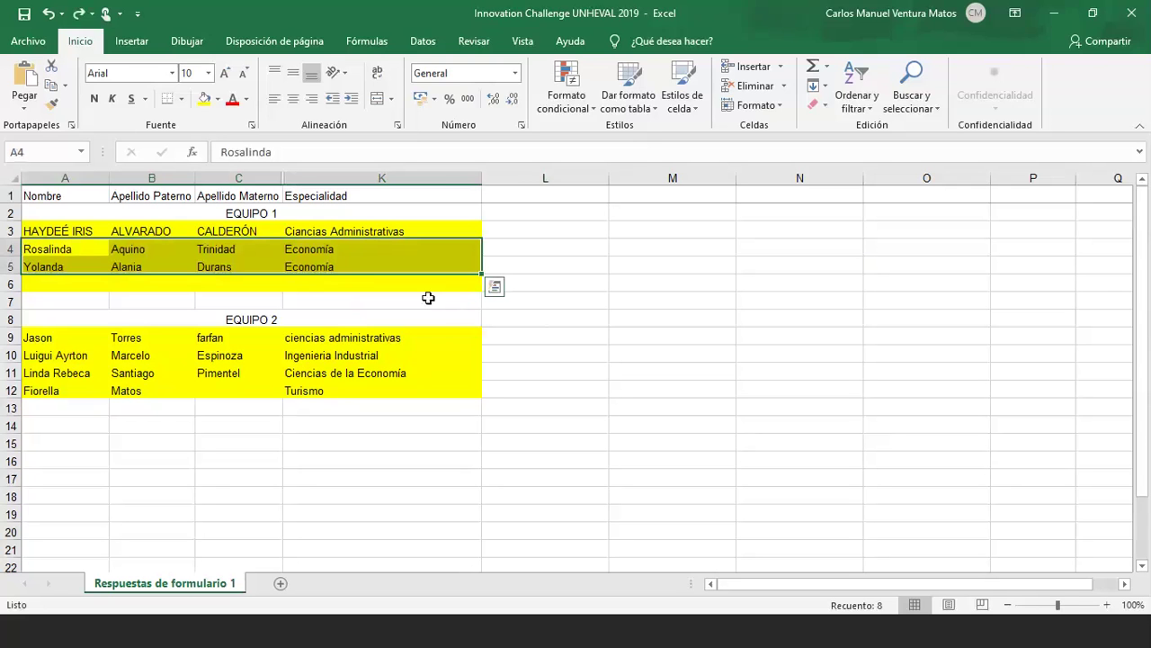
Restore the accidentally cleared name in row 4 and go to the start of row 6.
{"action": "key", "text": "BackSpace"}
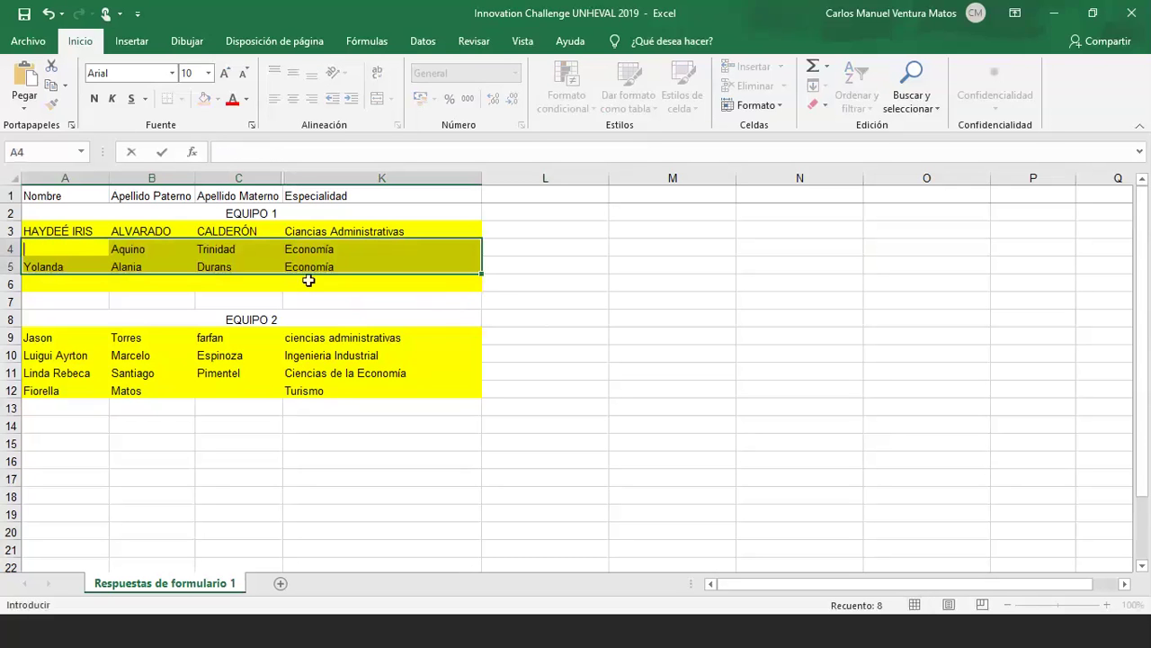
{"action": "left_click", "coordinate": [315, 283]}
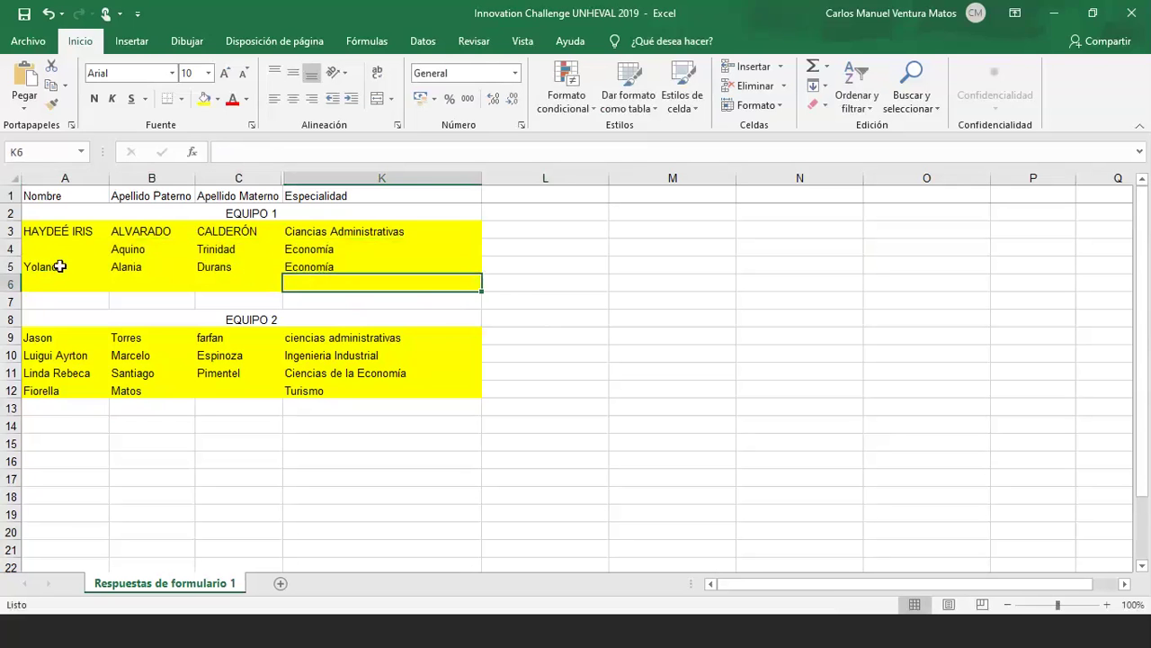
{"action": "key", "text": "ctrl+z"}
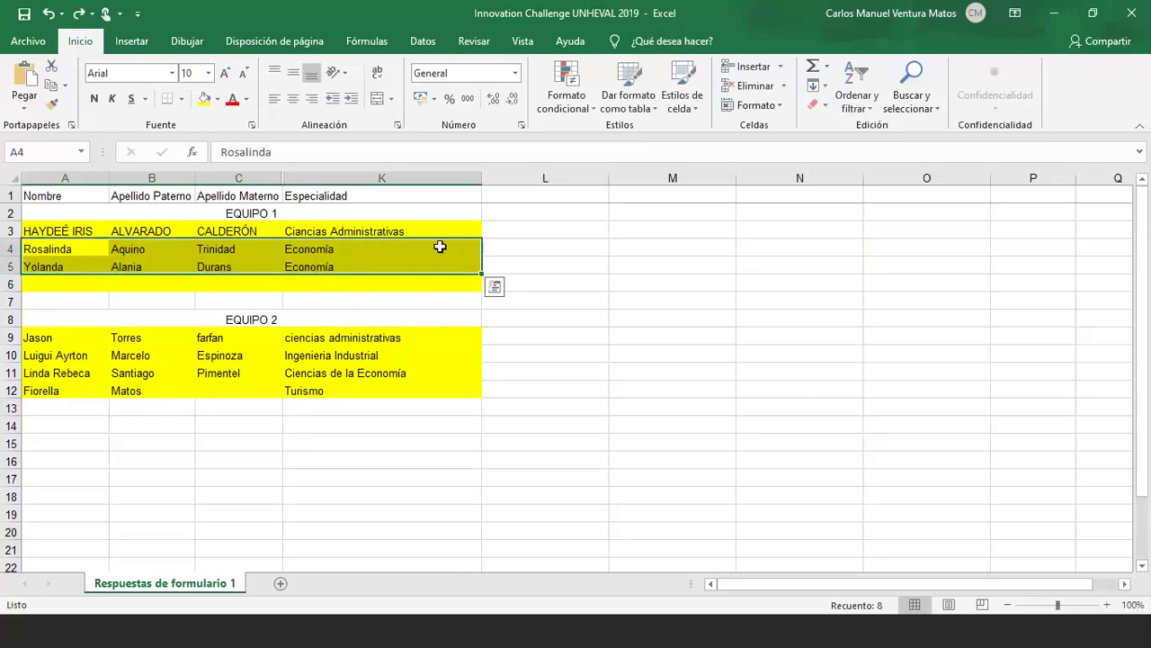
{"action": "left_click", "coordinate": [306, 285]}
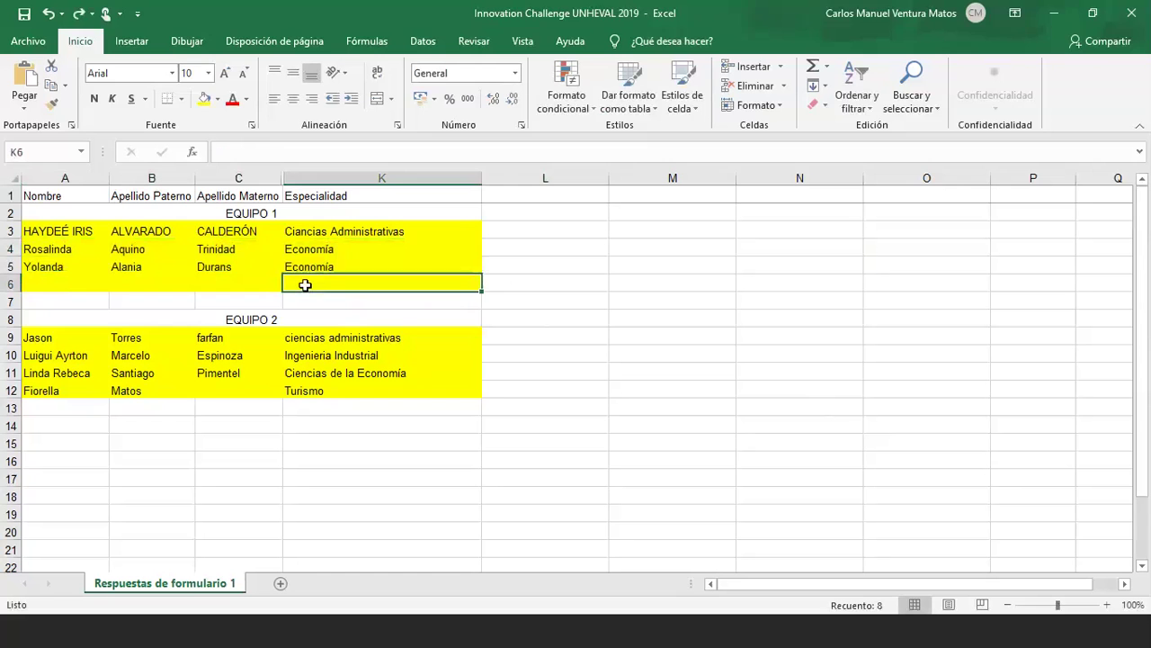
{"action": "key", "text": "Home"}
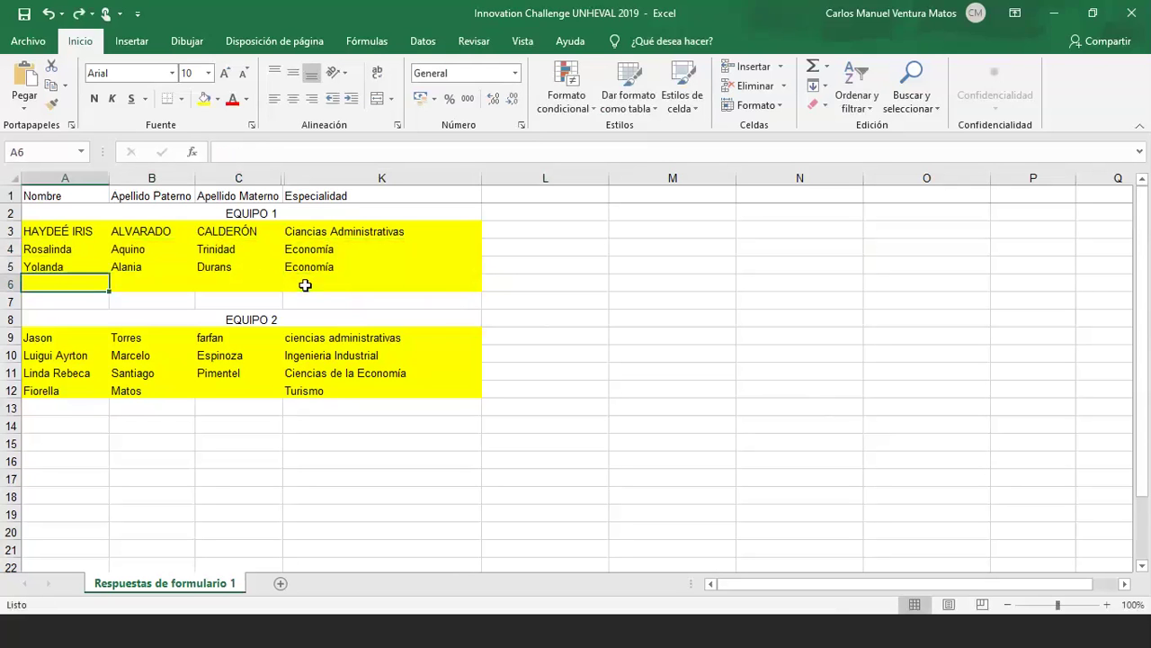
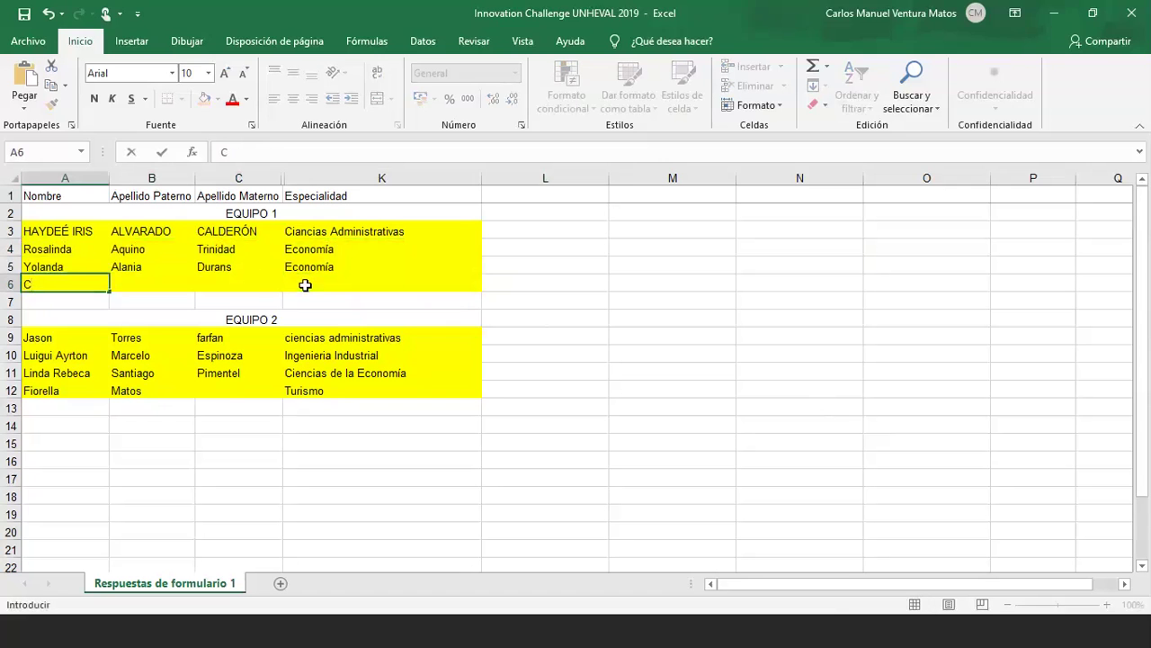
Enter the new member's first name, both surnames and specialty Turismo in row 6, then select row 7.
{"action": "key", "text": "Tab"}
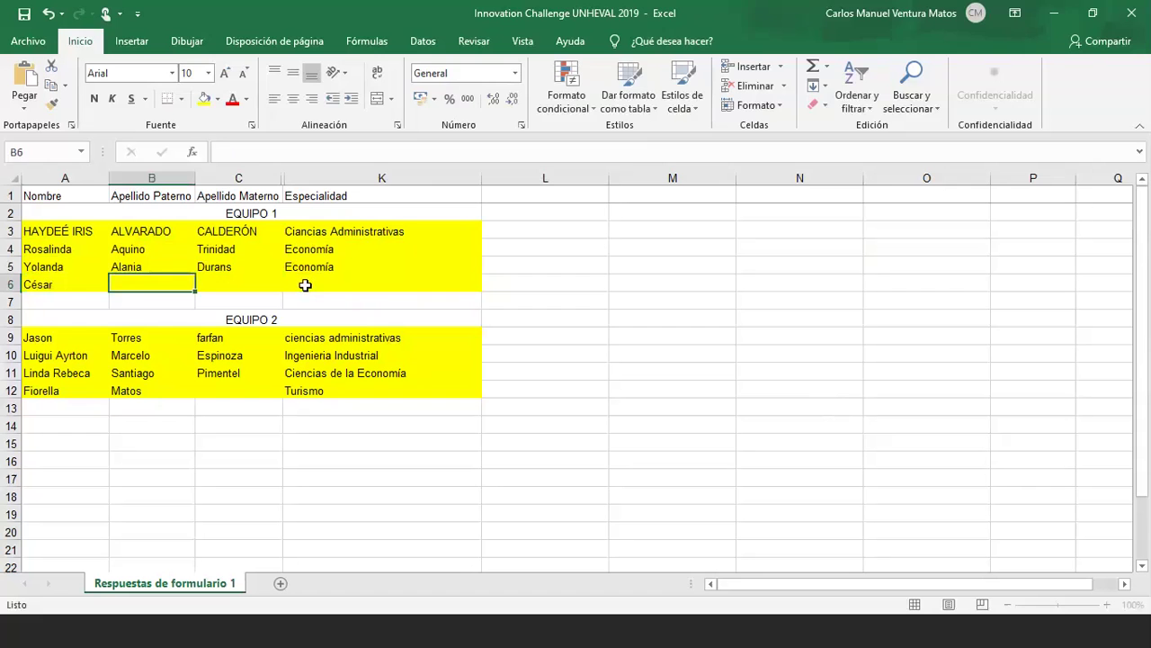
{"action": "key", "text": "Tab"}
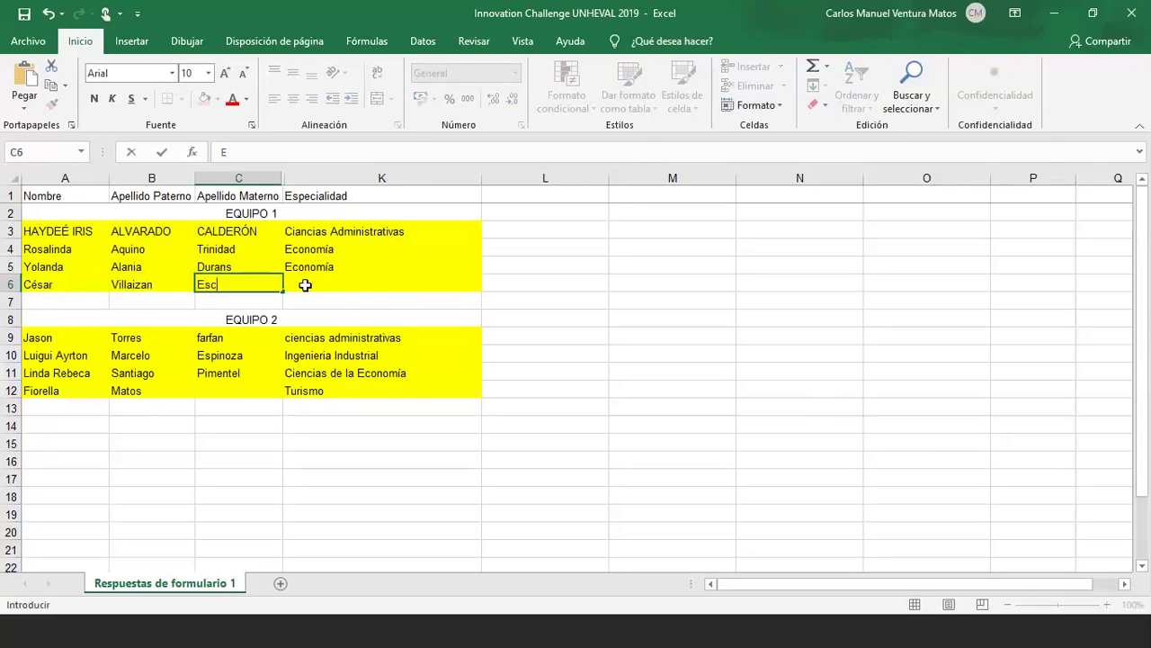
{"action": "key", "text": "Tab"}
{"action": "type", "text": "Turismo"}
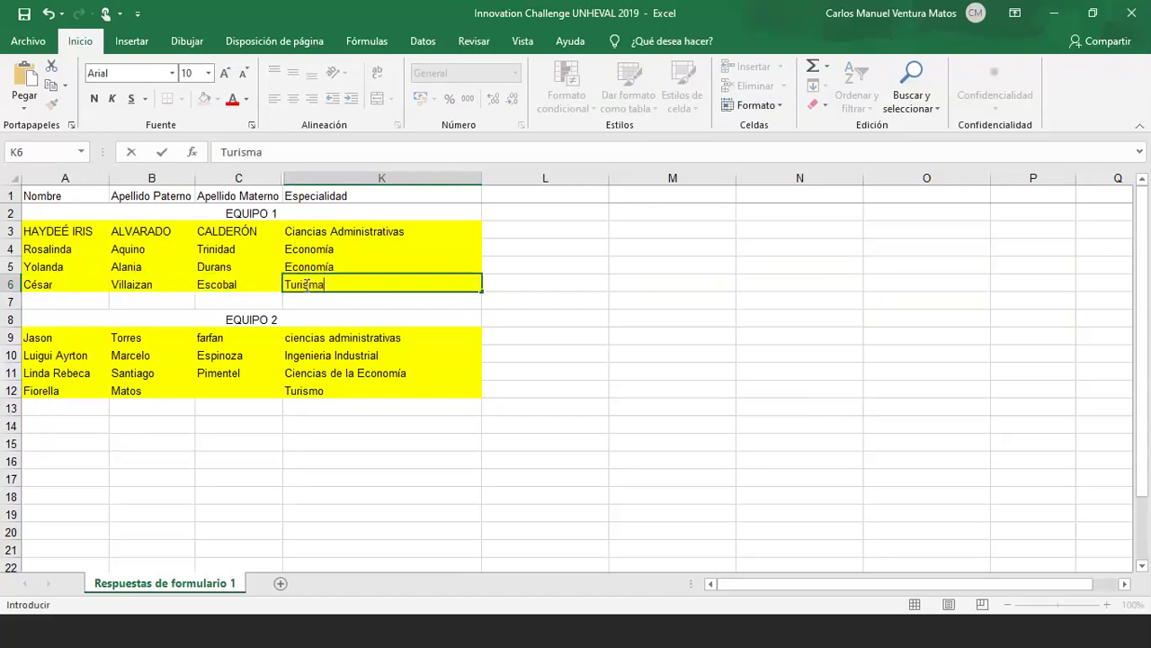
{"action": "key", "text": "Return"}
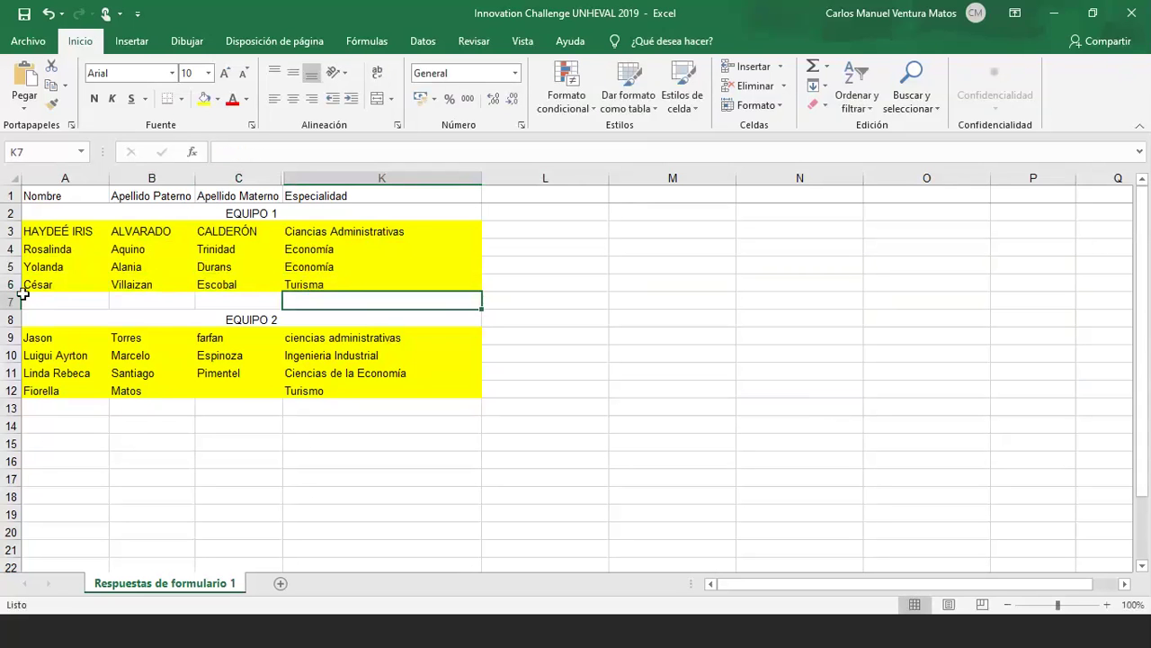
{"action": "left_click", "coordinate": [10, 301]}
{"action": "right_click", "coordinate": [10, 305]}
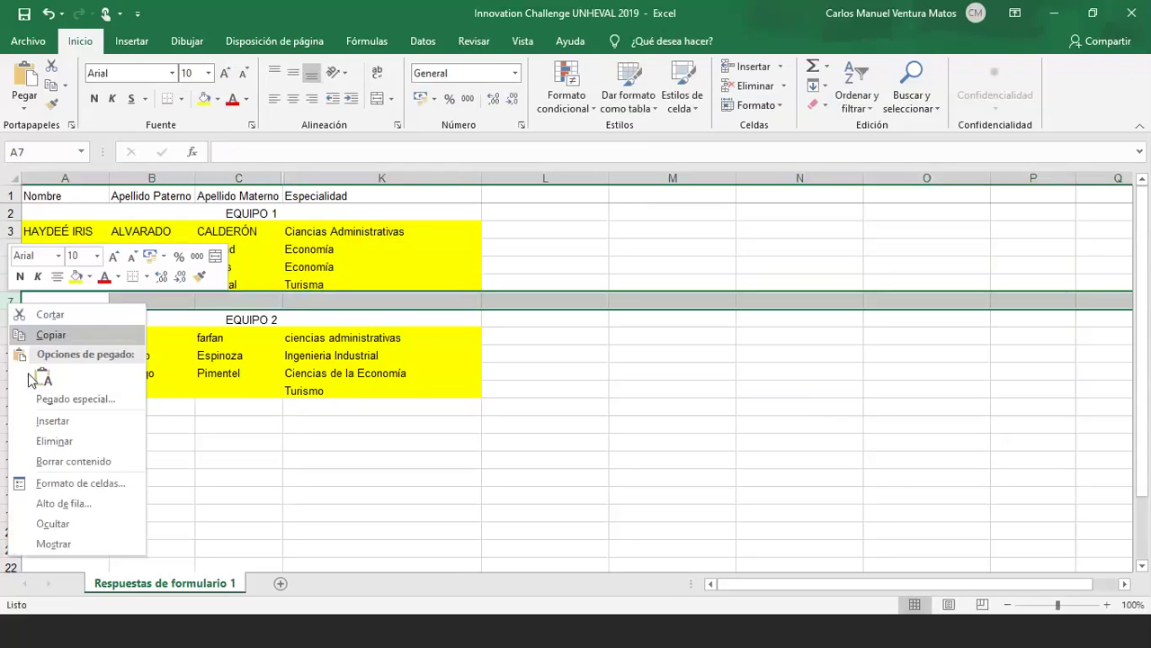
Insert a blank row at row 7, then copy row 6's member to row 14.
{"action": "left_click", "coordinate": [45, 423]}
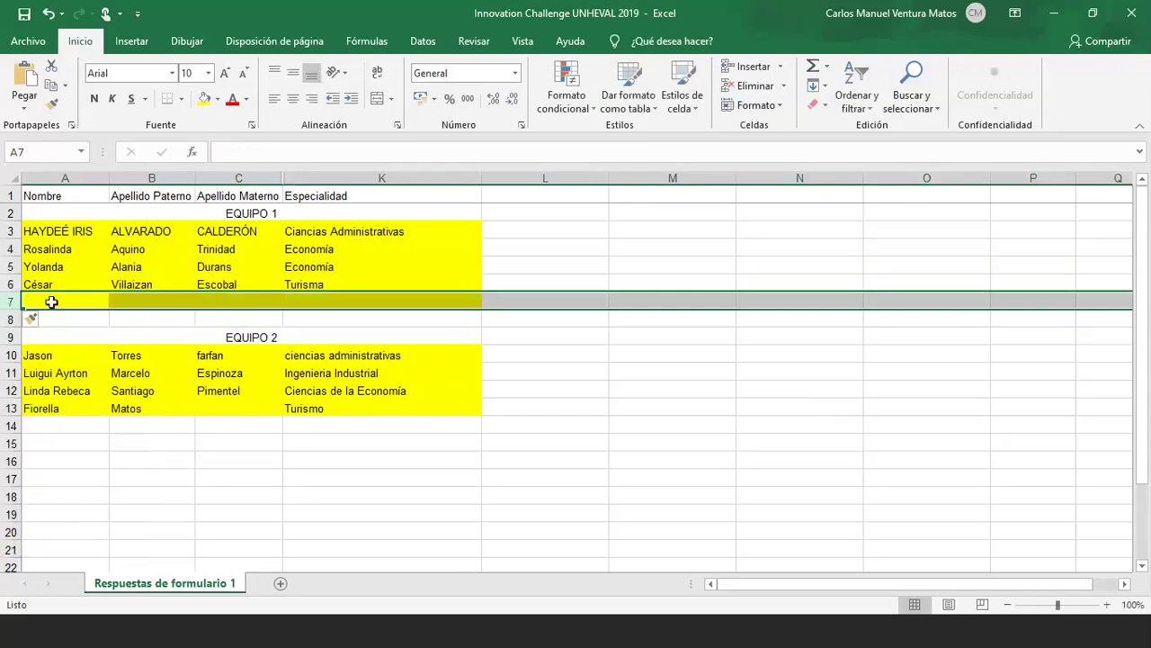
{"action": "left_click", "coordinate": [49, 301]}
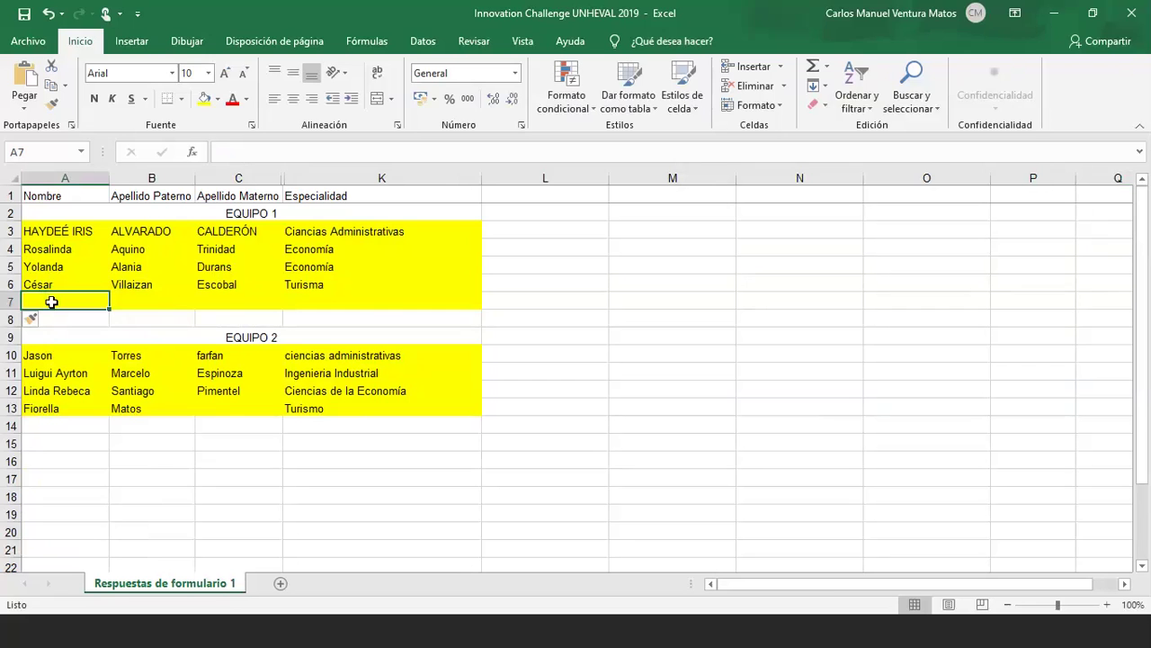
{"action": "key", "text": "Up"}
{"action": "key", "text": "shift+Right"}
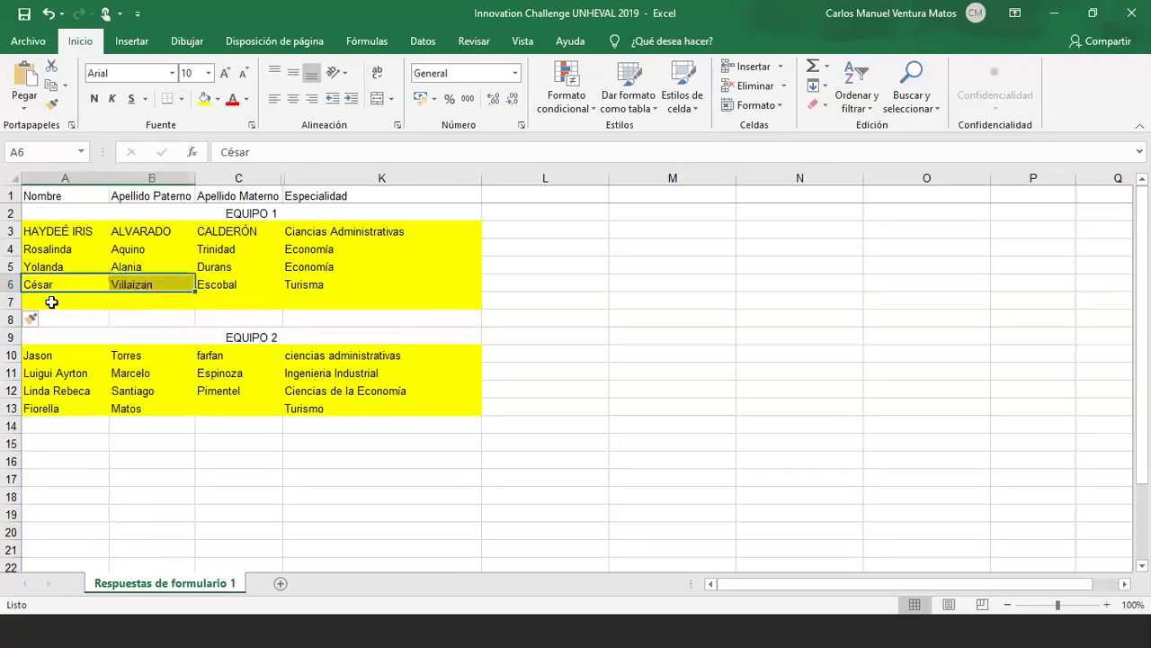
{"action": "key", "text": "shift+Right"}
{"action": "key", "text": "shift+Right"}
{"action": "key", "text": "ctrl+c"}
{"action": "key", "text": "Down"}
{"action": "key", "text": "Down"}
{"action": "key", "text": "Down"}
{"action": "key", "text": "Down"}
{"action": "key", "text": "Down"}
{"action": "key", "text": "Down"}
{"action": "key", "text": "Down"}
{"action": "key", "text": "Down"}
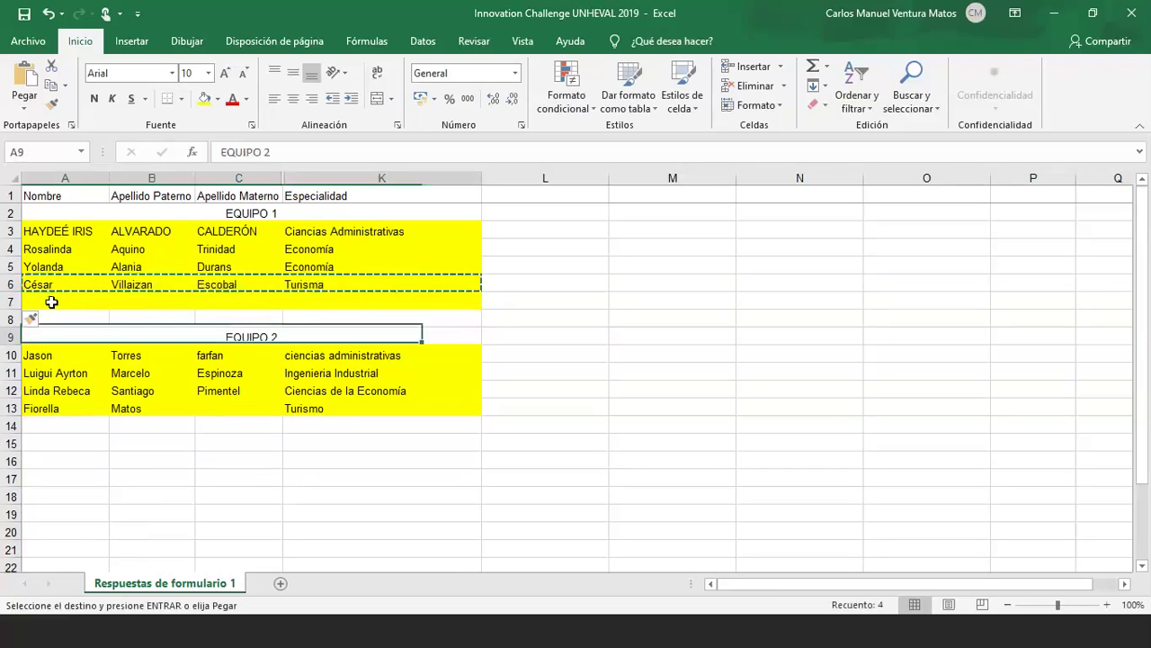
{"action": "key", "text": "Return"}
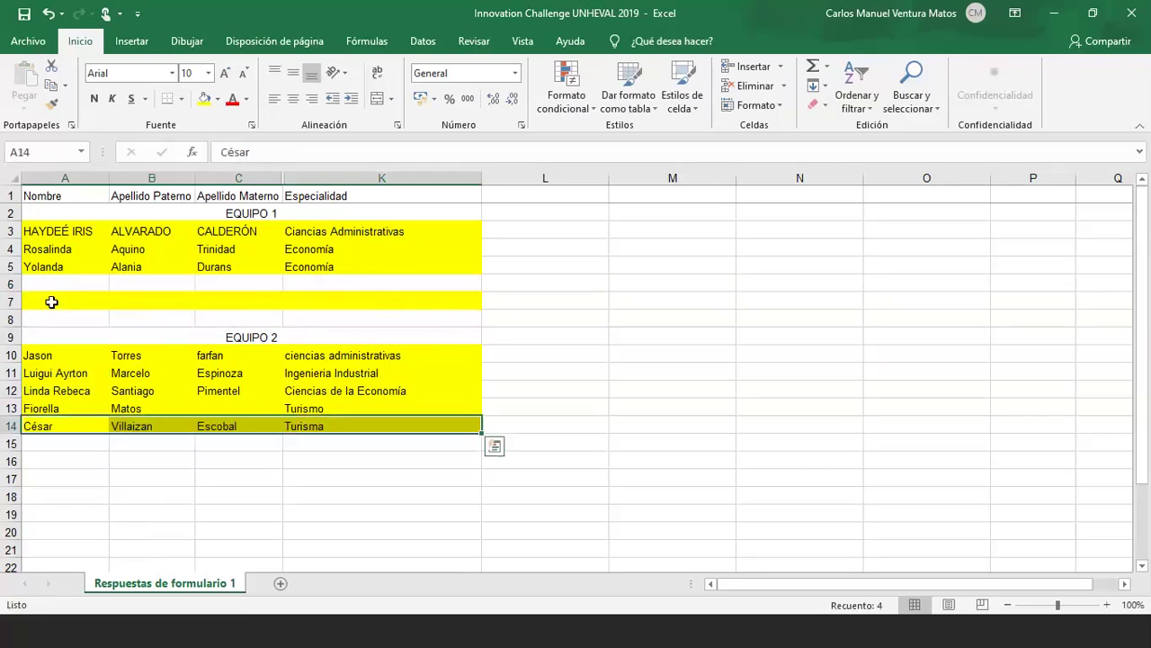
Undo the move so the member returns to row 6, and cancel the cut.
{"action": "key", "text": "Up"}
{"action": "key", "text": "Up"}
{"action": "key", "text": "Up"}
{"action": "key", "text": "Up"}
{"action": "key", "text": "Up"}
{"action": "key", "text": "Up"}
{"action": "key", "text": "Up"}
{"action": "key", "text": "Up"}
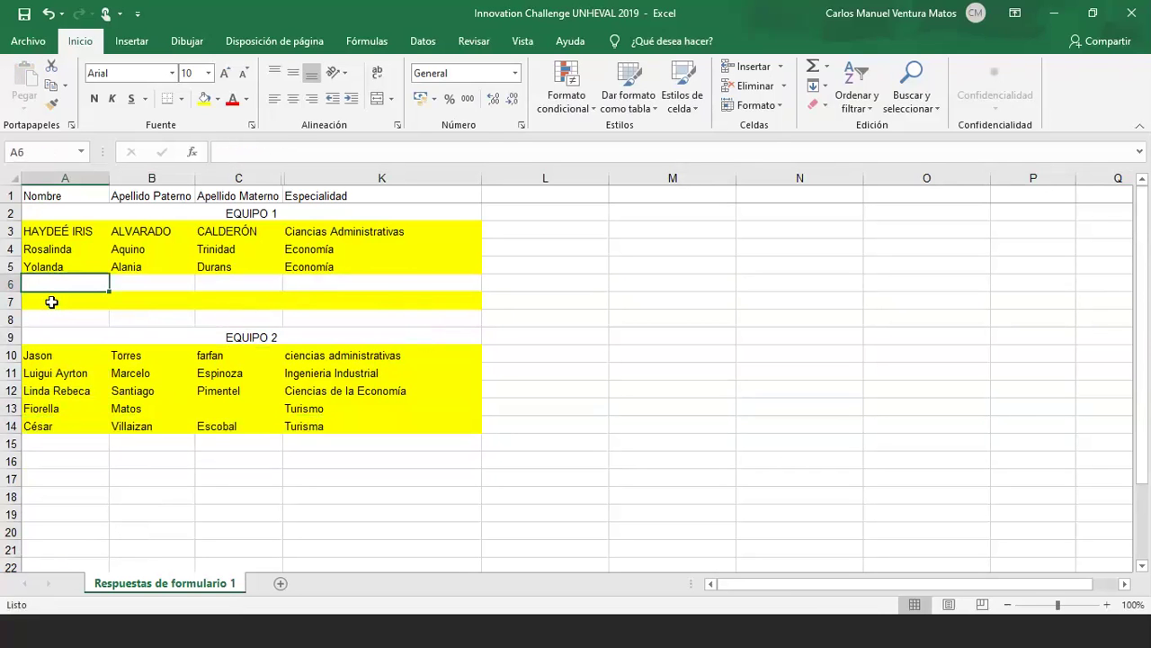
{"action": "key", "text": "Up"}
{"action": "key", "text": "Down"}
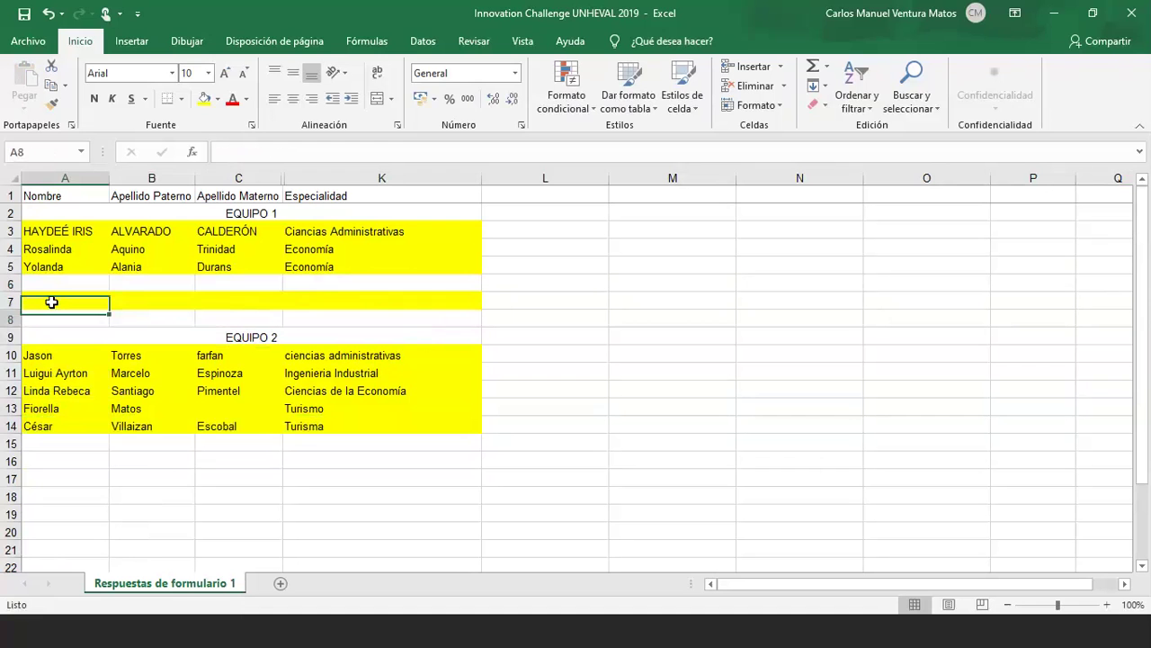
{"action": "key", "text": "ctrl+z"}
{"action": "key", "text": "ctrl+z"}
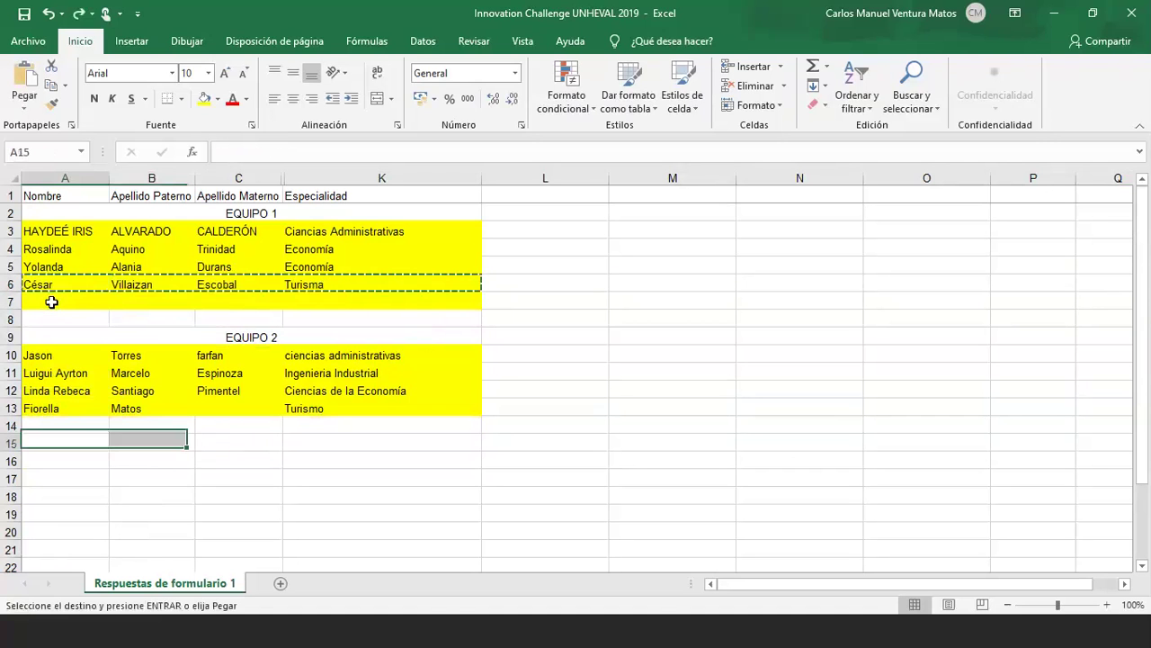
{"action": "key", "text": "Up"}
{"action": "key", "text": "Escape"}
Select the empty row 7 across the table columns.
{"action": "key", "text": "Up"}
{"action": "key", "text": "Up"}
{"action": "key", "text": "Up"}
{"action": "key", "text": "Up"}
{"action": "key", "text": "Up"}
{"action": "key", "text": "Up"}
{"action": "key", "text": "Up"}
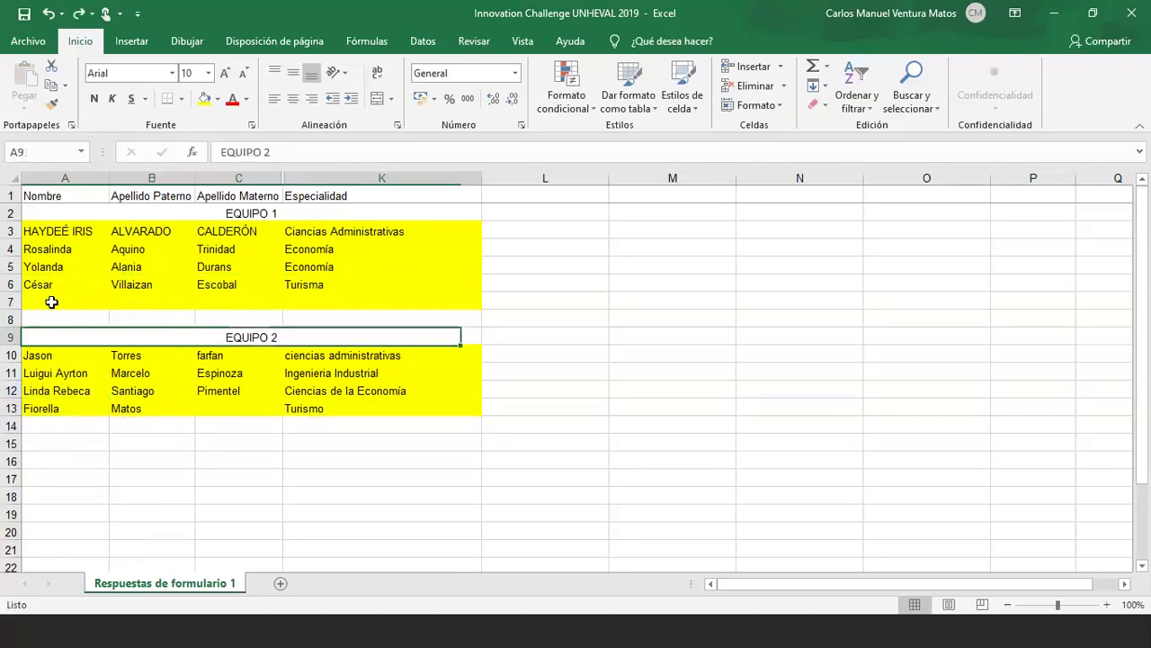
{"action": "key", "text": "shift+Right"}
{"action": "key", "text": "shift+Right"}
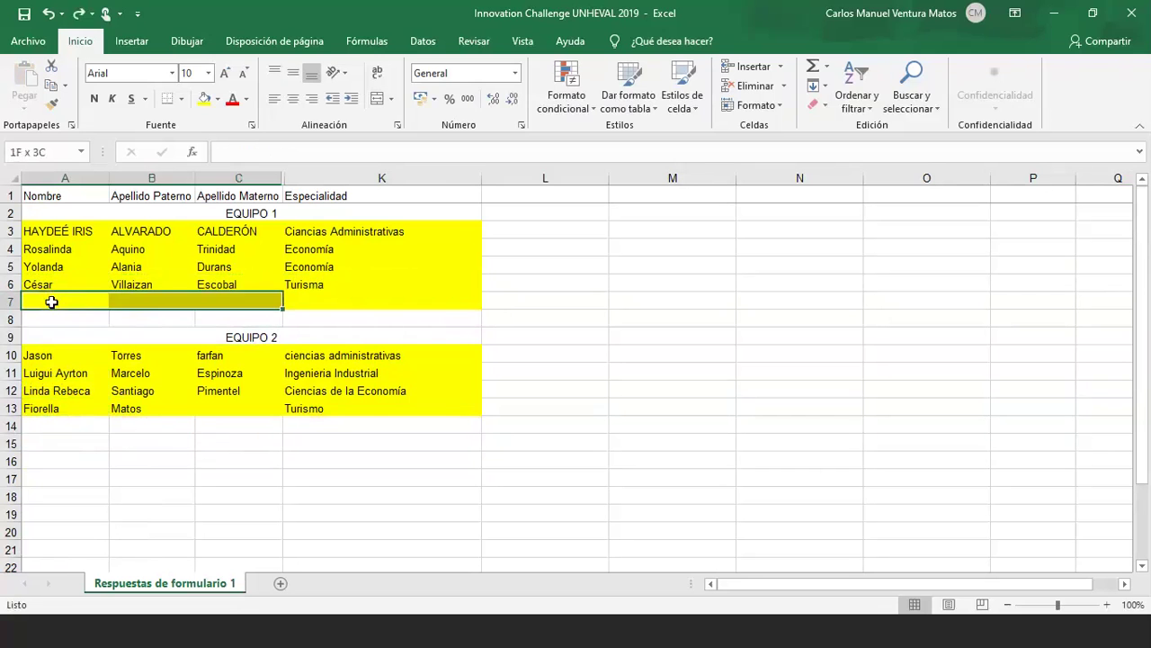
{"action": "key", "text": "shift+Right"}
{"action": "left_click", "coordinate": [51, 301]}
{"action": "key", "text": "shift+Right"}
{"action": "key", "text": "shift+Right"}
{"action": "key", "text": "shift+Right"}
{"action": "left_click", "coordinate": [51, 301]}
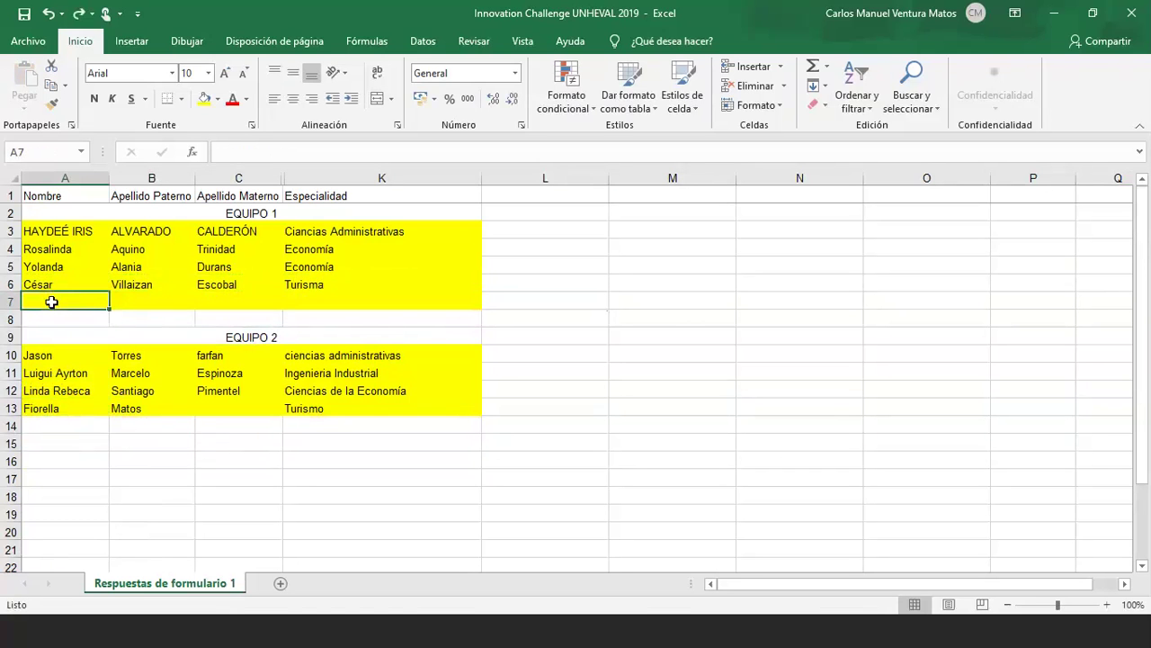
{"action": "key", "text": "shift+Right"}
{"action": "key", "text": "shift+Right"}
{"action": "key", "text": "shift+Right"}
Review the EQUIPO 2 members, selecting the last two and stepping across the third member's row.
{"action": "key", "text": "Down"}
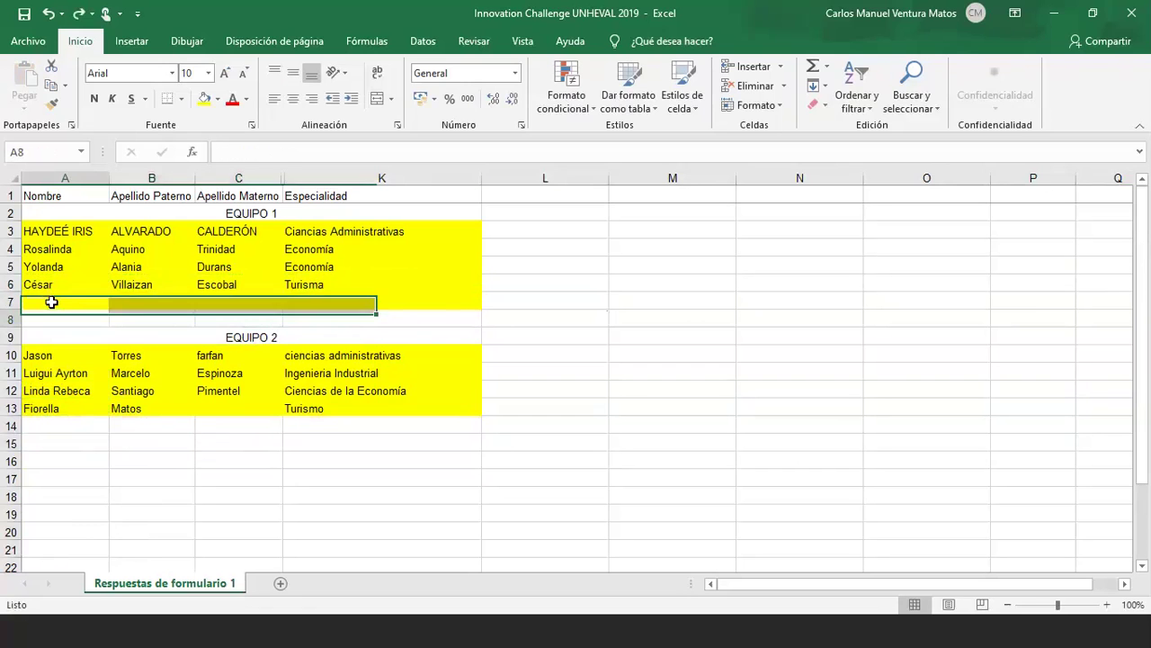
{"action": "key", "text": "Down"}
{"action": "key", "text": "Down"}
{"action": "key", "text": "Down"}
{"action": "key", "text": "Down"}
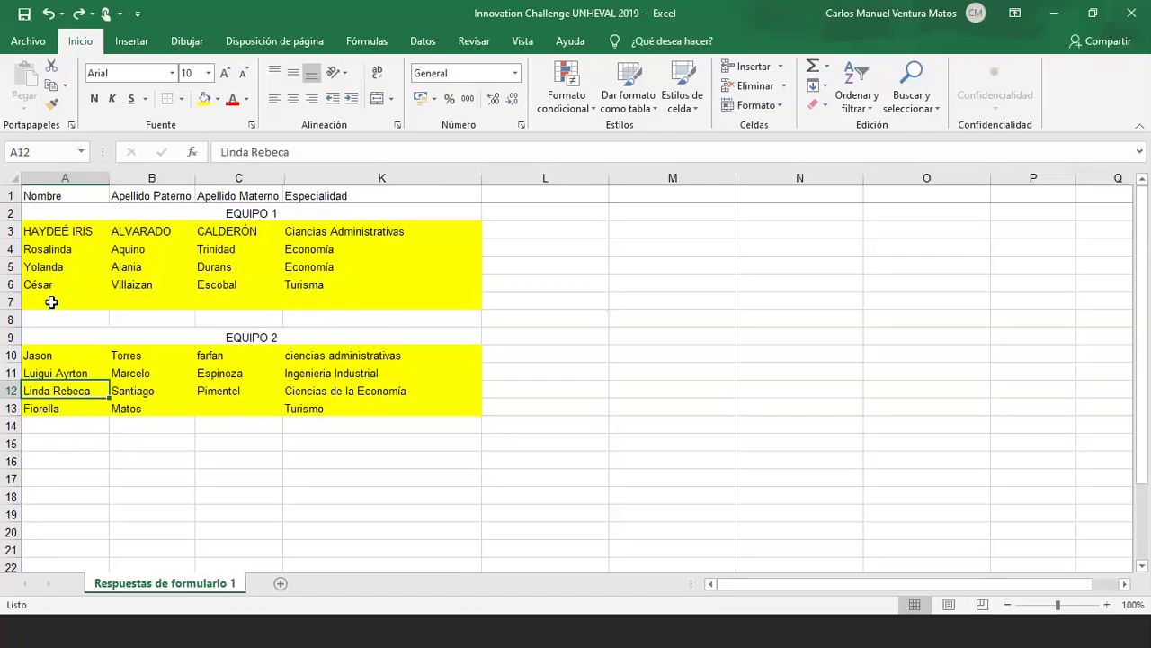
{"action": "key", "text": "shift+Down"}
{"action": "key", "text": "shift+Right"}
{"action": "key", "text": "shift+Right"}
{"action": "key", "text": "shift+Right"}
{"action": "key", "text": "Up"}
{"action": "key", "text": "Up"}
{"action": "key", "text": "Up"}
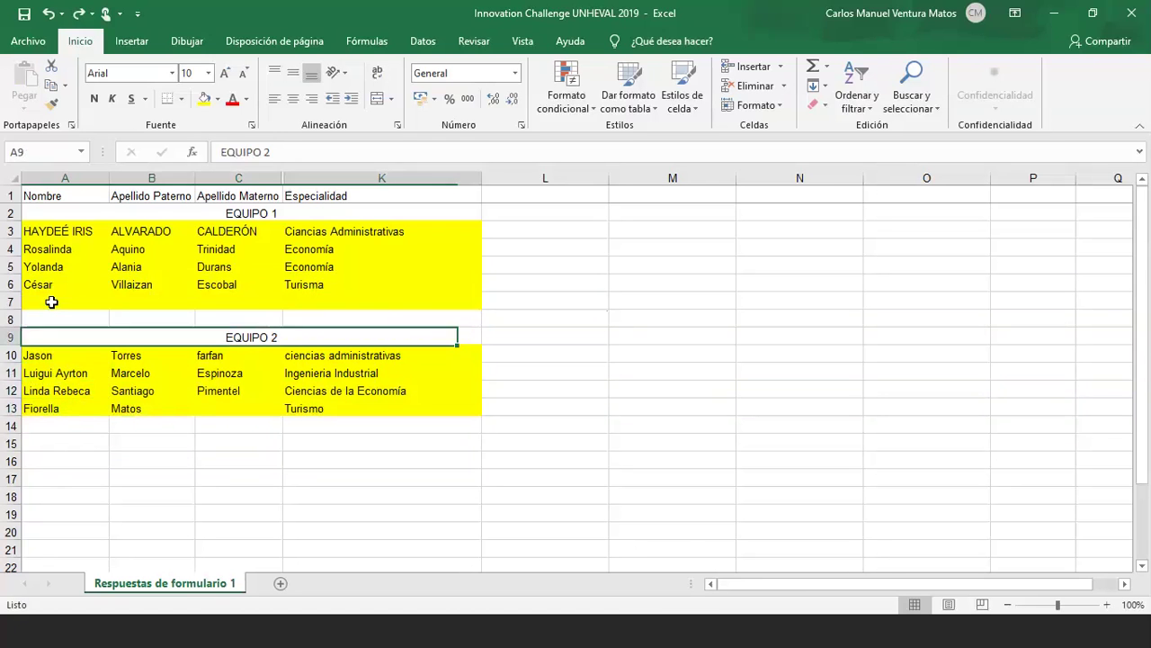
{"action": "key", "text": "Up"}
{"action": "key", "text": "Up"}
{"action": "key", "text": "Down"}
{"action": "key", "text": "Down"}
{"action": "key", "text": "Down"}
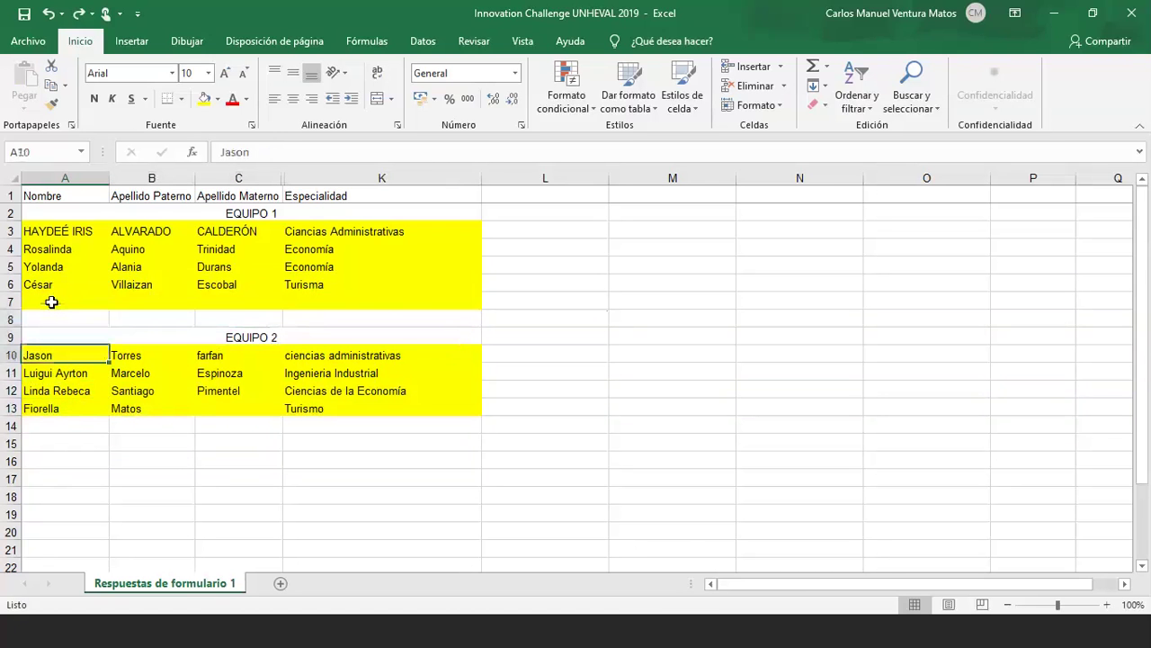
{"action": "key", "text": "Down"}
{"action": "key", "text": "Down"}
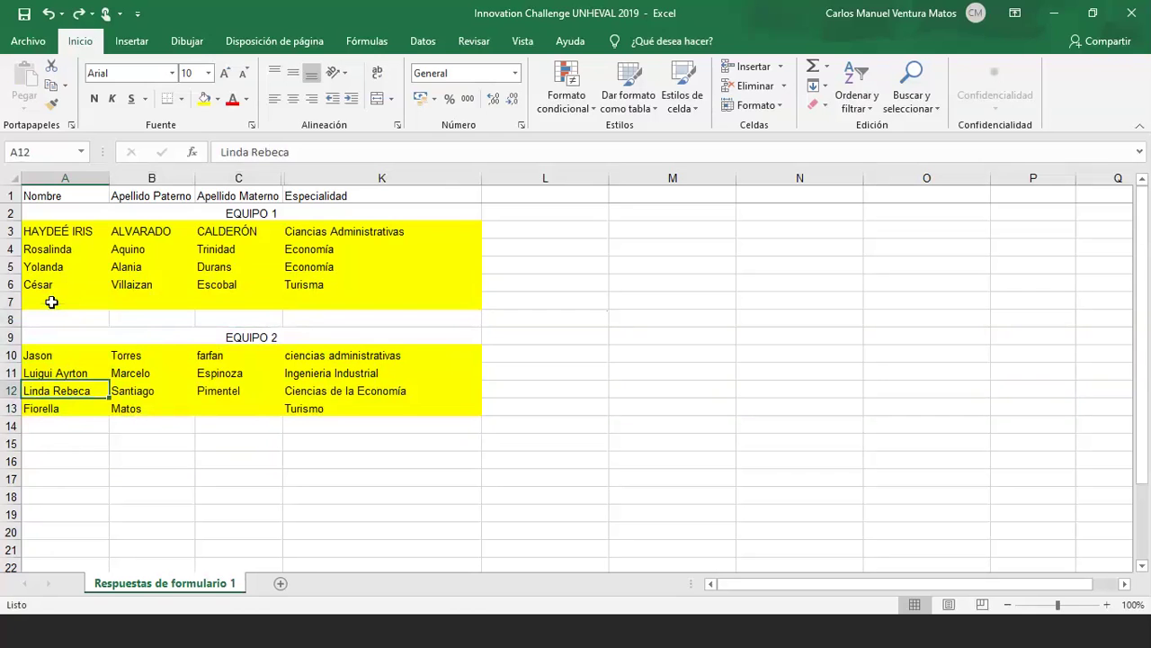
{"action": "key", "text": "Right"}
{"action": "key", "text": "Right"}
{"action": "key", "text": "Left"}
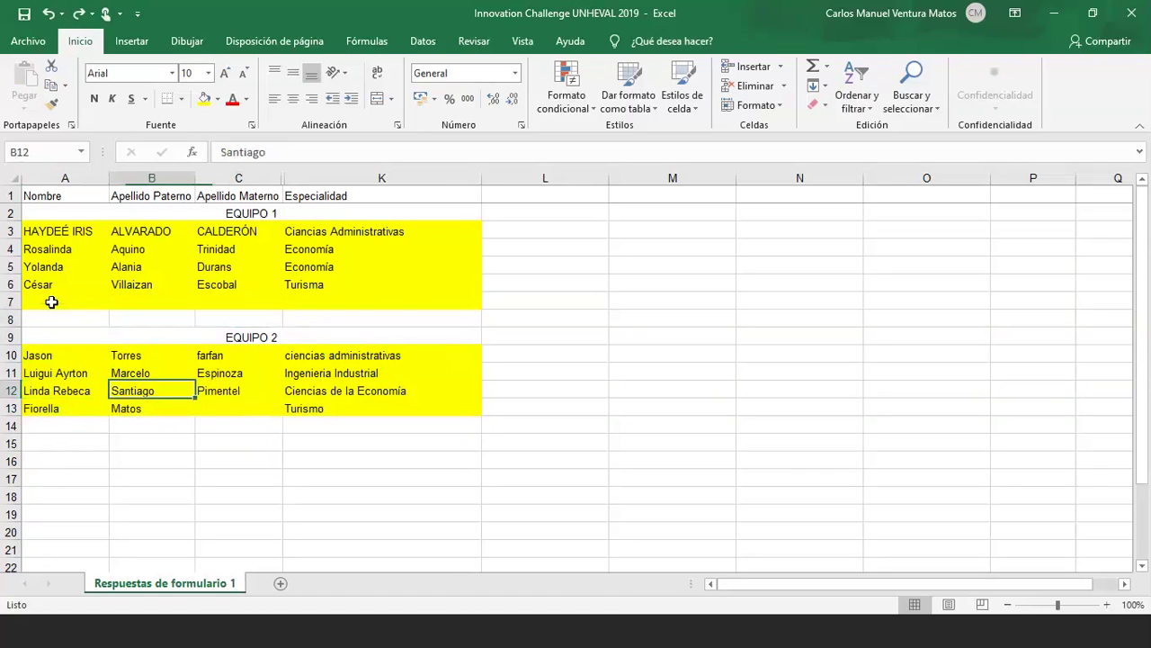
{"action": "key", "text": "Left"}
{"action": "key", "text": "Right"}
{"action": "key", "text": "Right"}
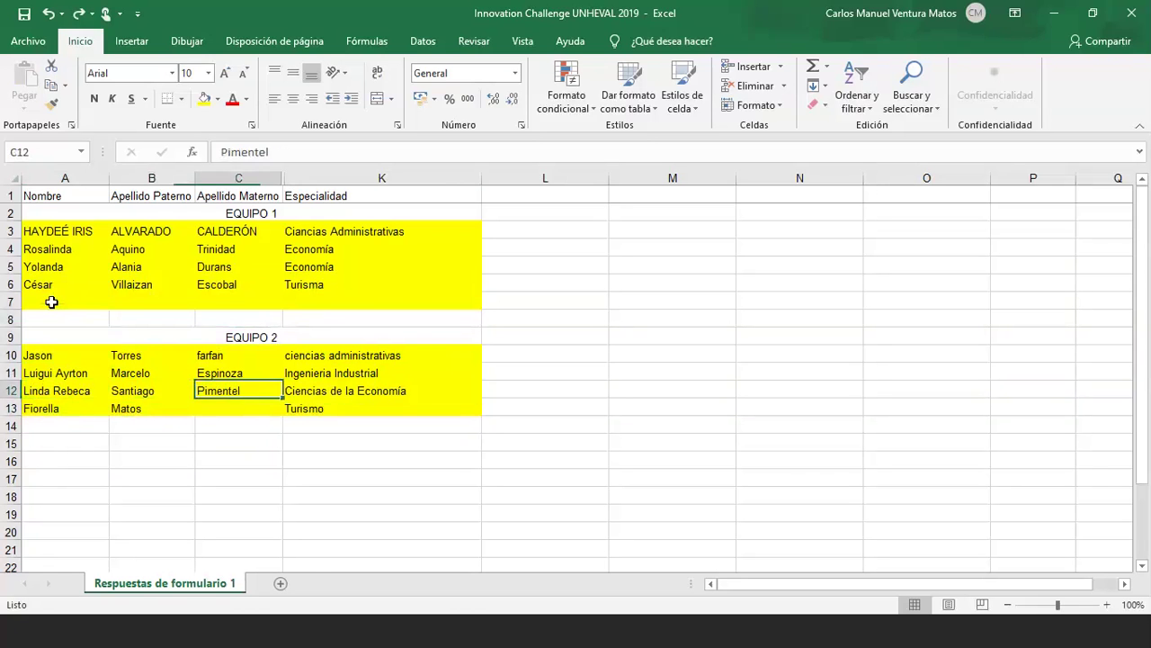
{"action": "key", "text": "Right"}
{"action": "key", "text": "Right"}
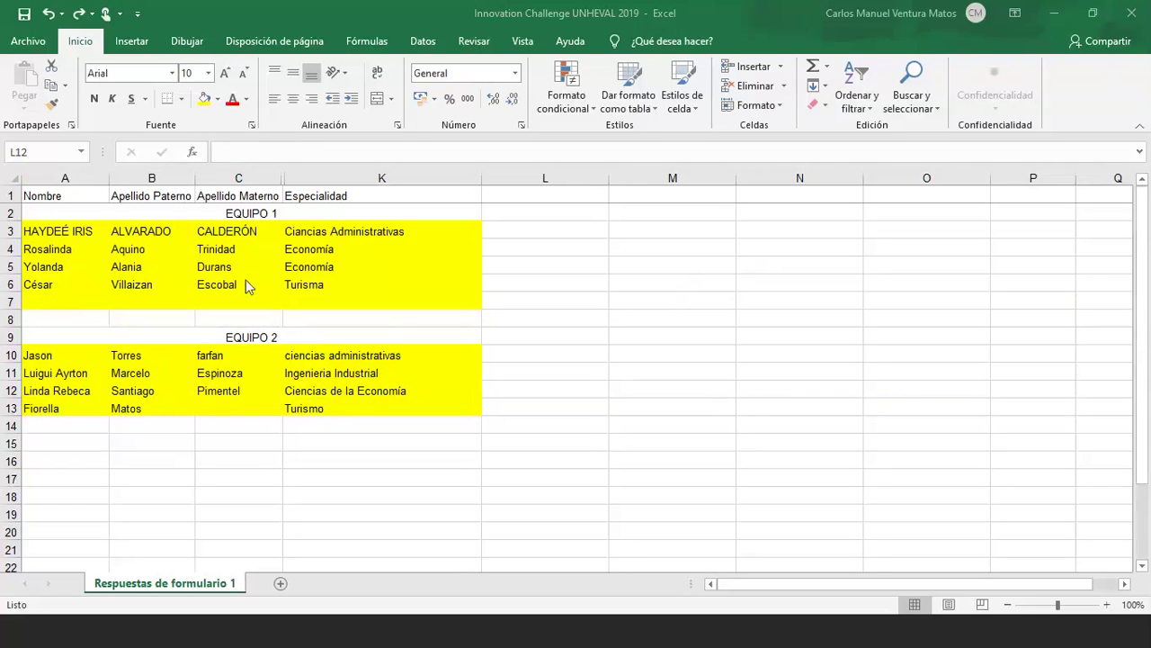
{"action": "left_click", "coordinate": [434, 457]}
{"action": "left_click", "coordinate": [38, 440]}
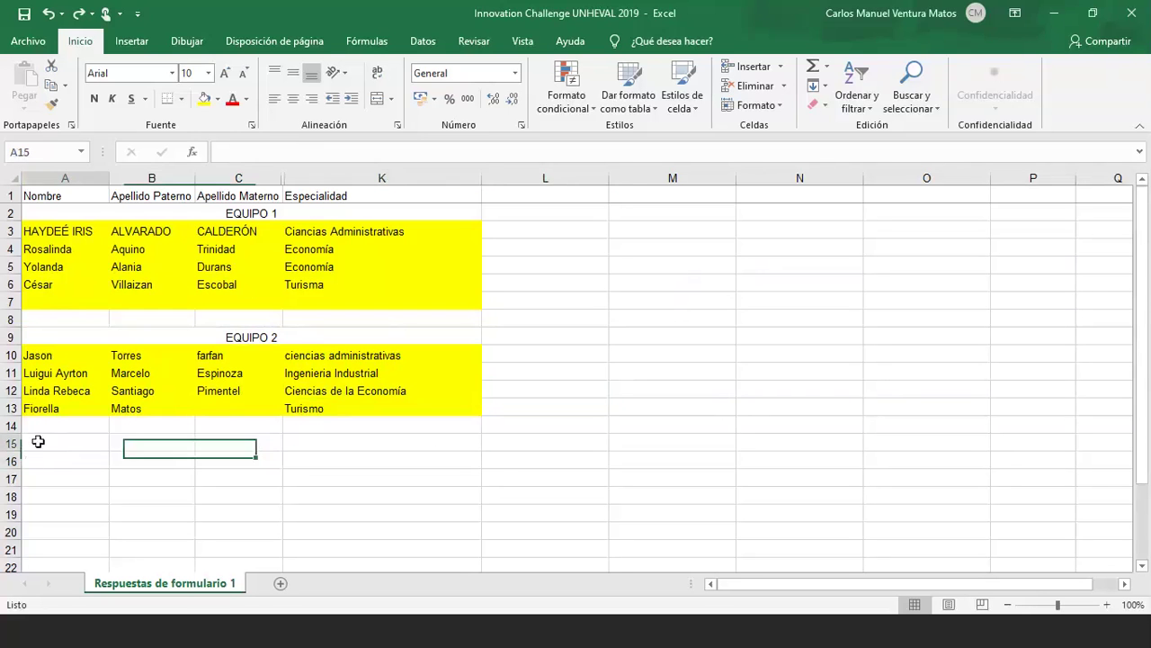
{"action": "left_click_drag", "start_coordinate": [38, 441], "coordinate": [408, 495]}
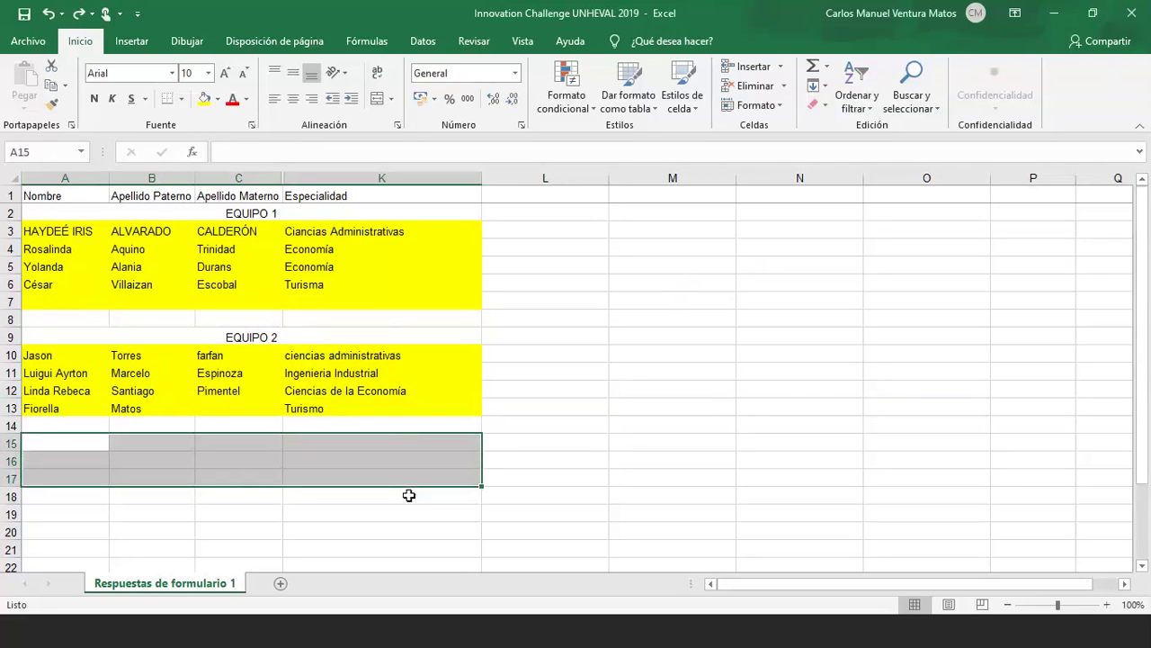
{"action": "key", "text": "Up"}
{"action": "key", "text": "Up"}
{"action": "key", "text": "Up"}
{"action": "key", "text": "Up"}
{"action": "key", "text": "Up"}
{"action": "key", "text": "Up"}
{"action": "key", "text": "Up"}
{"action": "key", "text": "Up"}
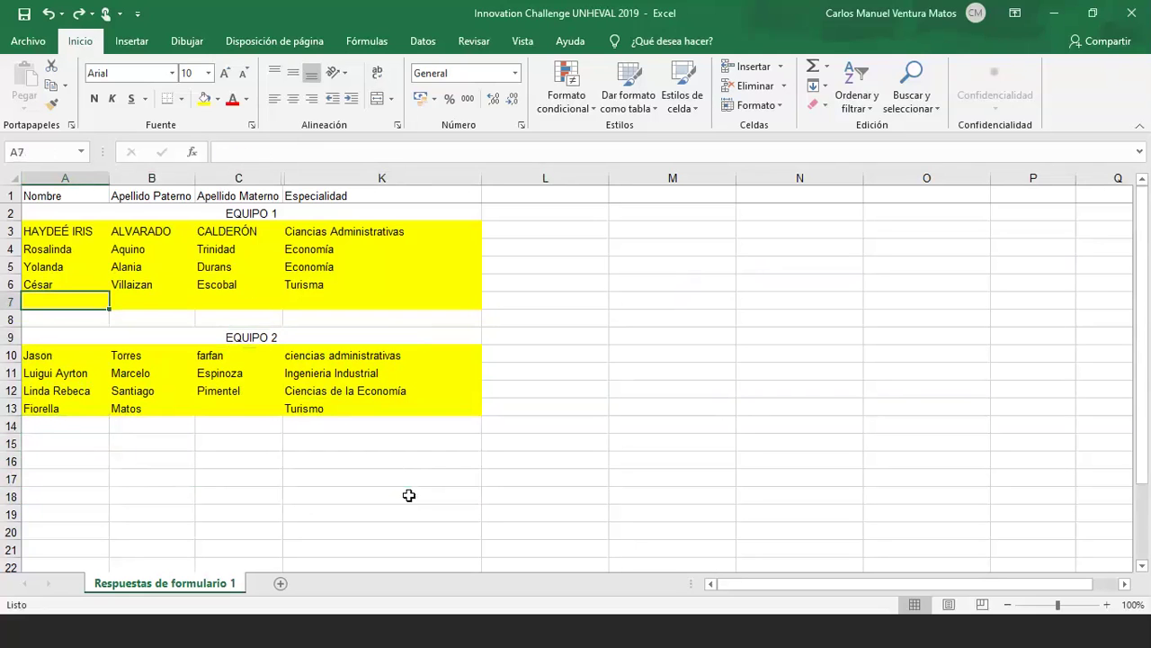
{"action": "key", "text": "Up"}
{"action": "key", "text": "Down"}
{"action": "left_click", "coordinate": [220, 231]}
{"action": "key", "text": "Down"}
{"action": "key", "text": "Left"}
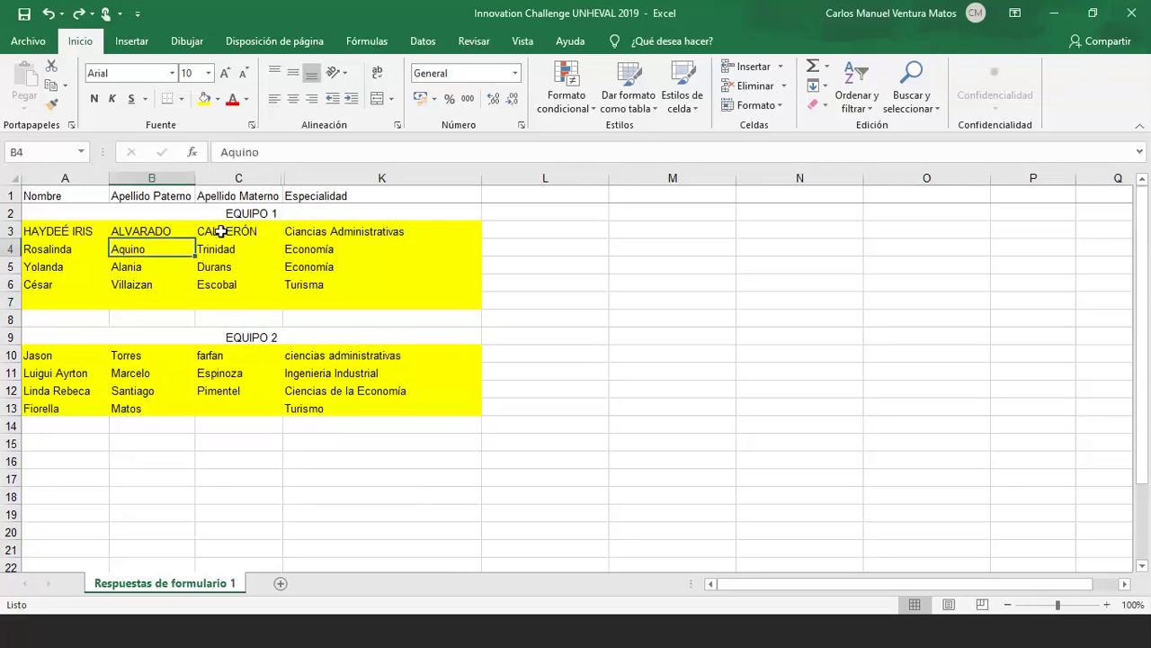
{"action": "key", "text": "Left"}
{"action": "key", "text": "Down"}
{"action": "key", "text": "Up"}
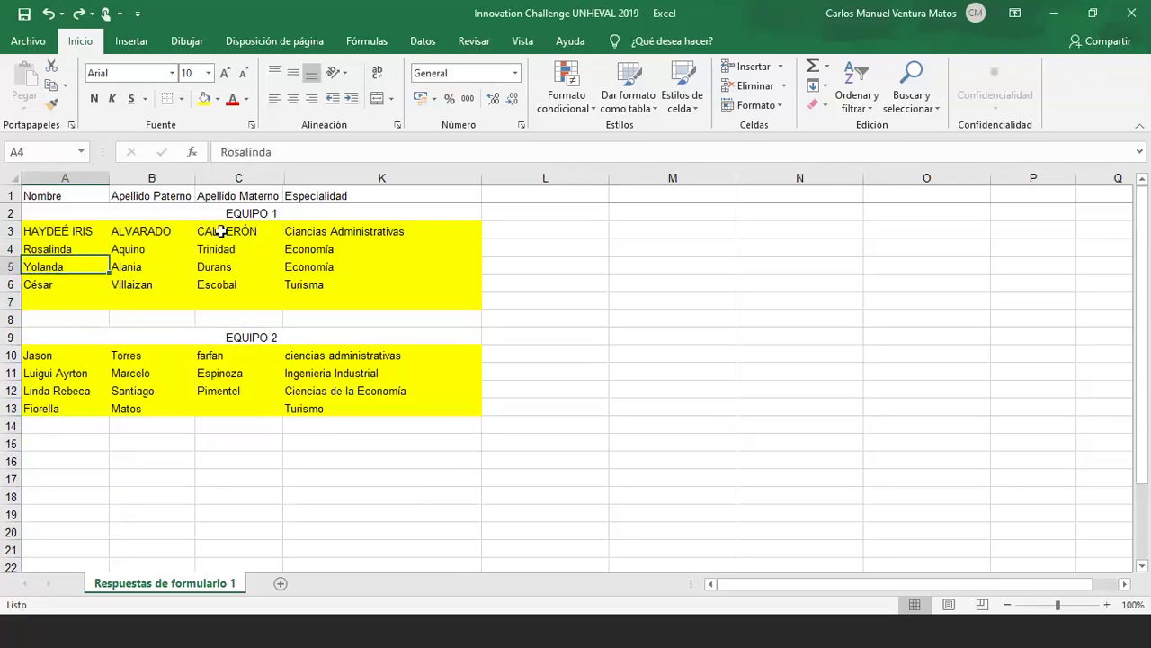
{"action": "key", "text": "Down"}
{"action": "key", "text": "Up"}
{"action": "key", "text": "shift+Down"}
{"action": "key", "text": "ctrl+shift+Right"}
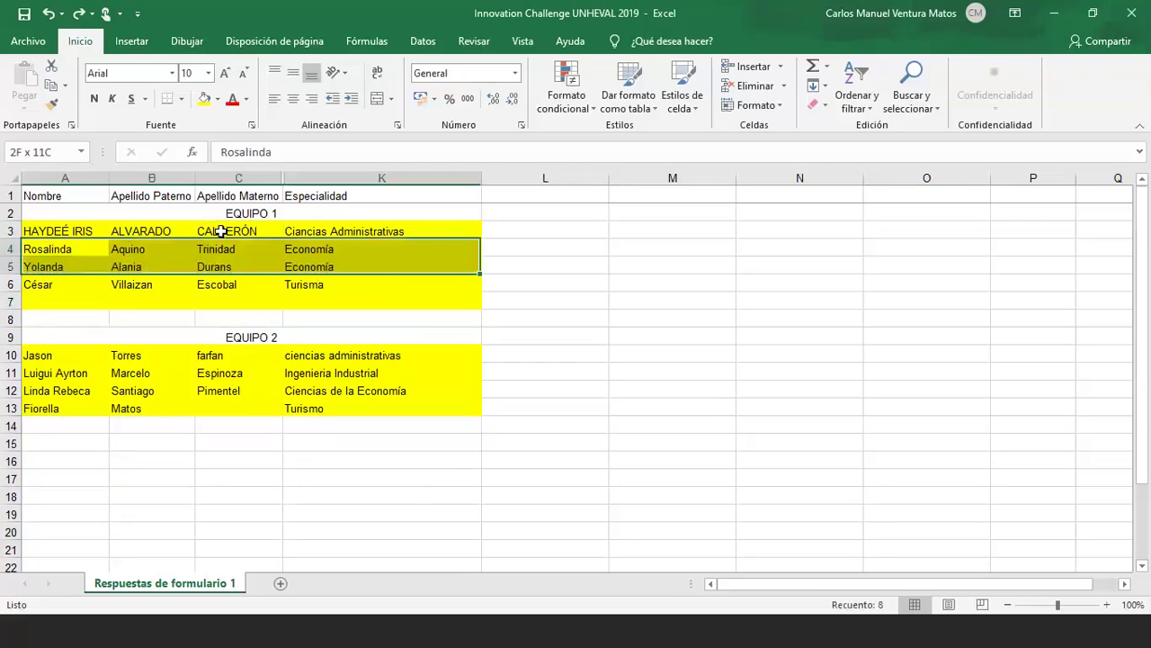
{"action": "key", "text": "Down"}
{"action": "key", "text": "Down"}
{"action": "key", "text": "Down"}
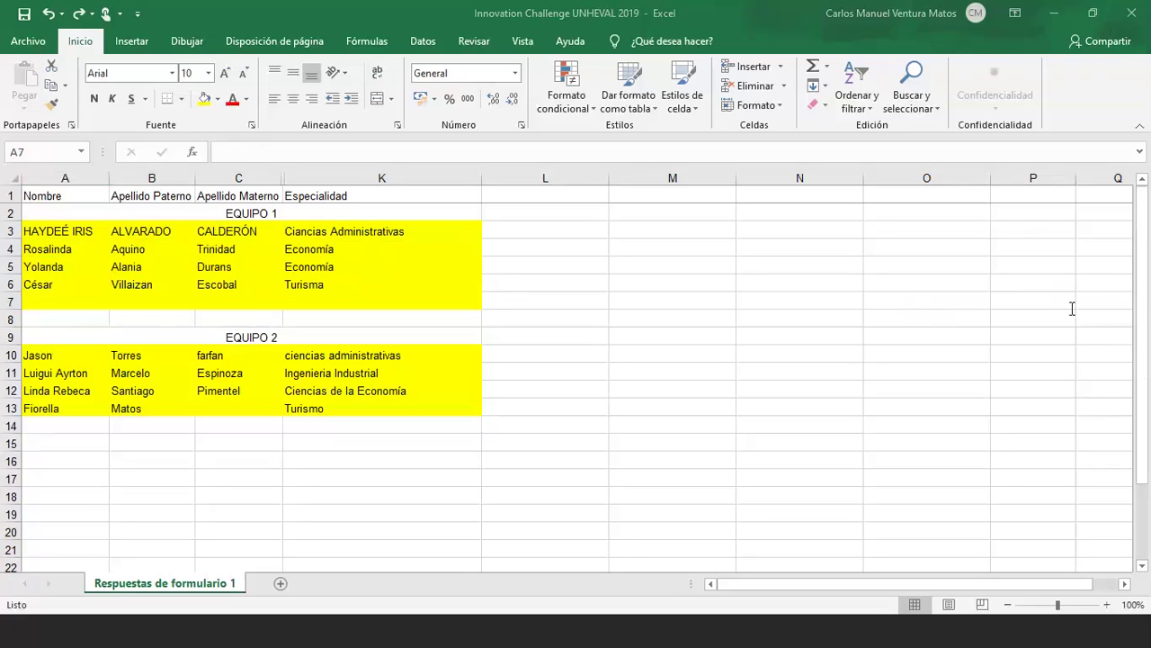
Type the new member's full name in A7, then trim A7 to the first name.
{"action": "left_click", "coordinate": [49, 300]}
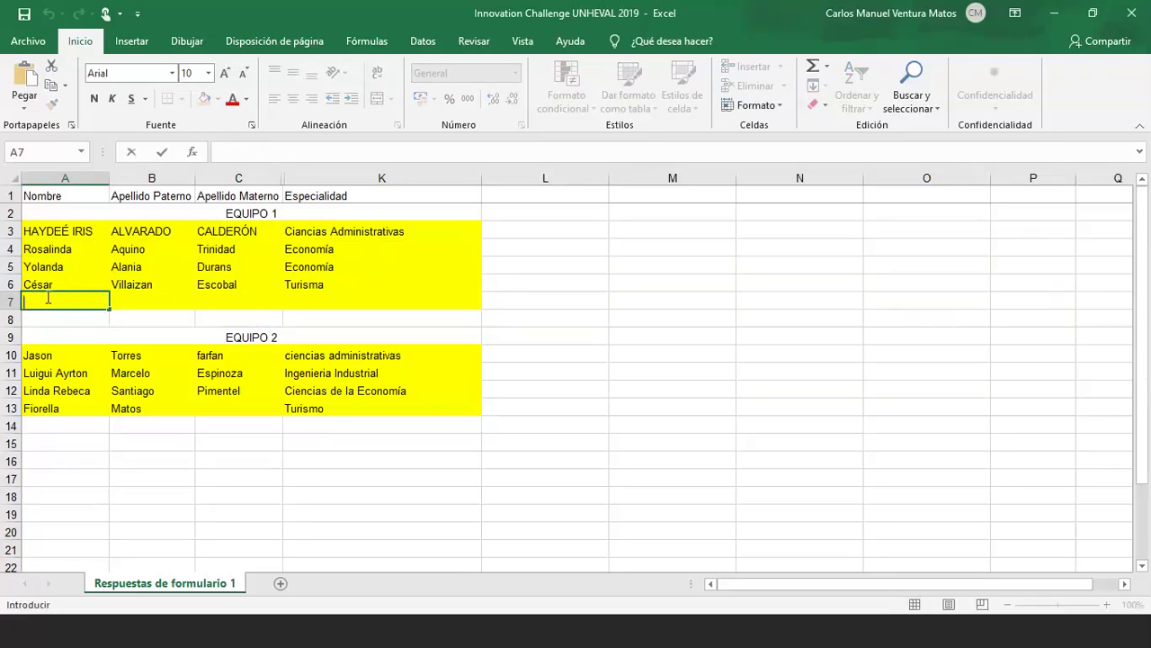
{"action": "key", "text": "ctrl+Return"}
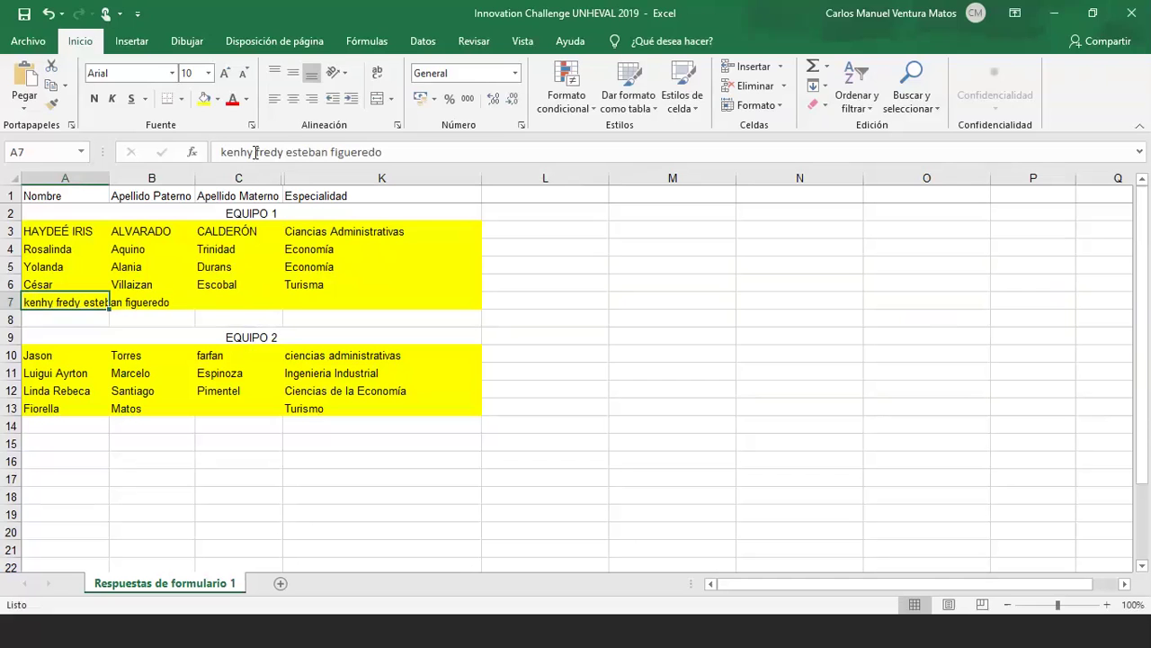
{"action": "left_click_drag", "start_coordinate": [255, 152], "coordinate": [393, 147]}
{"action": "key", "text": "ctrl+c"}
{"action": "key", "text": "BackSpace"}
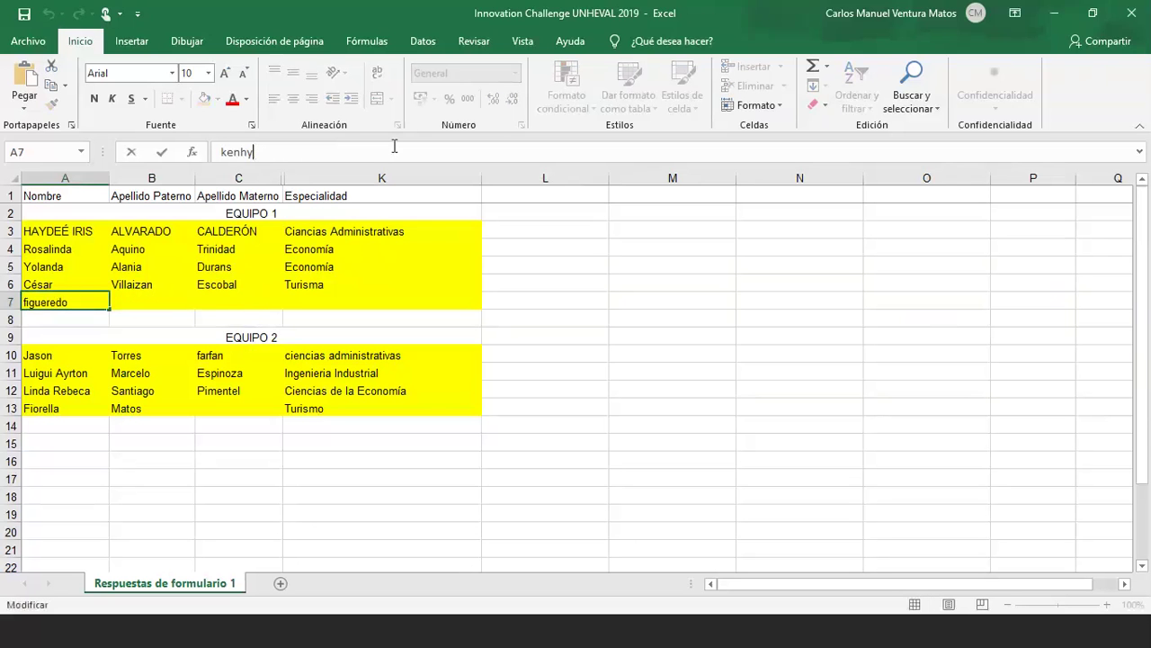
{"action": "key", "text": "BackSpace"}
{"action": "key", "text": "BackSpace"}
{"action": "type", "text": "y"}
{"action": "key", "text": "Tab"}
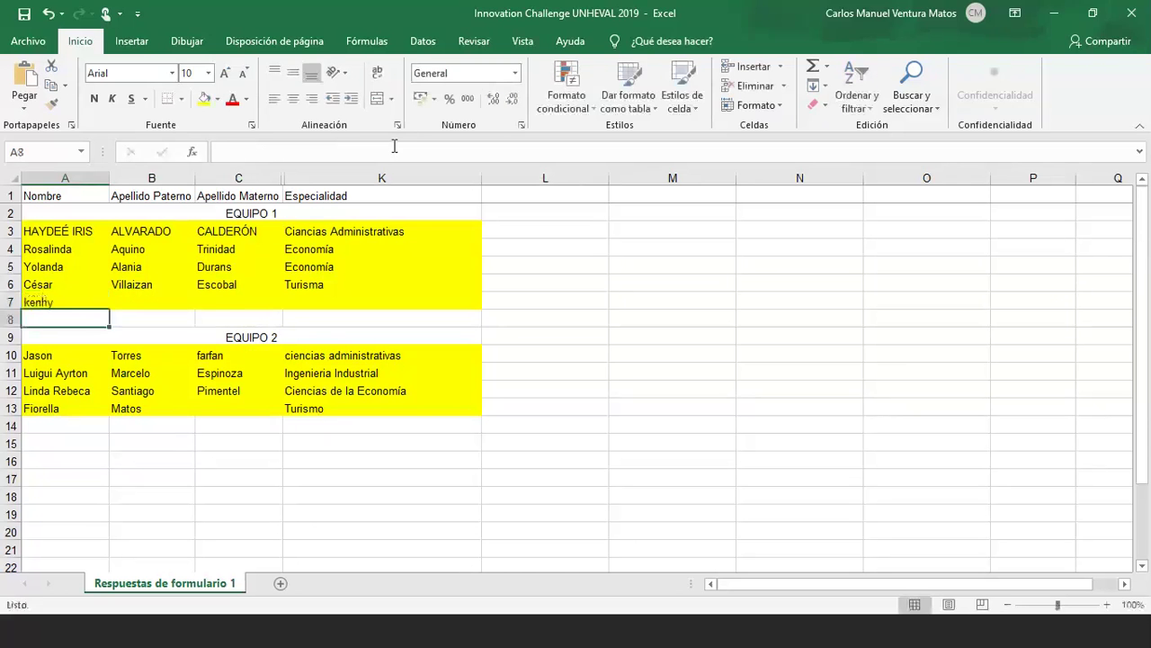
Paste the remaining names into B7 and delete the extra first name, leaving the surnames.
{"action": "left_click", "coordinate": [394, 145]}
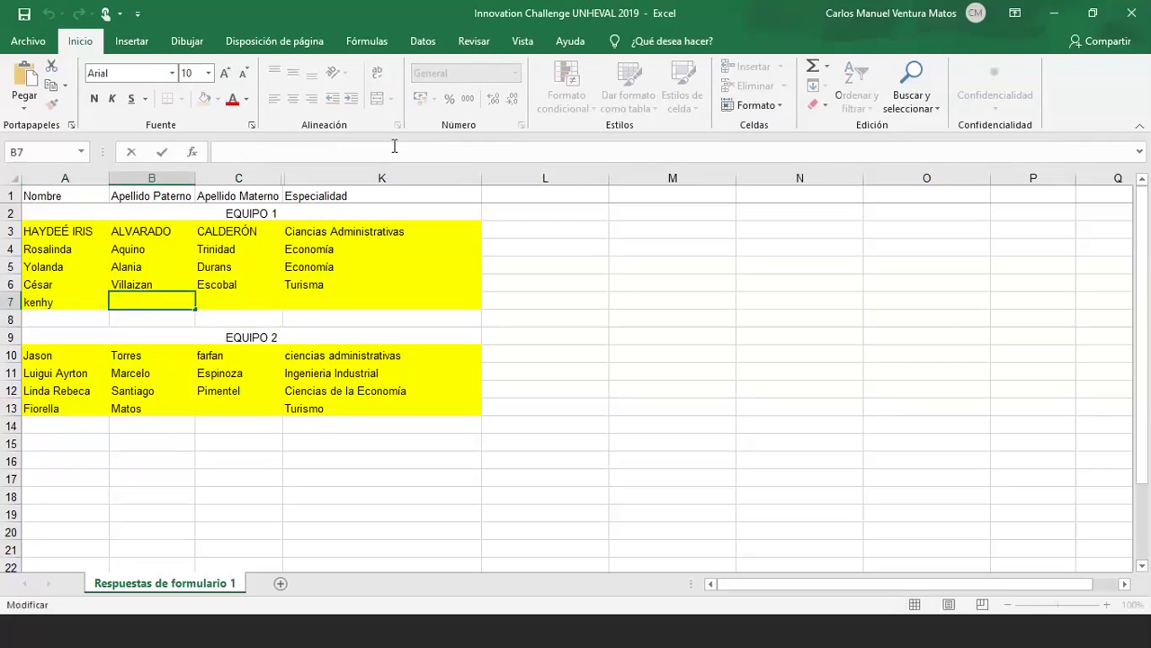
{"action": "key", "text": "ctrl+v"}
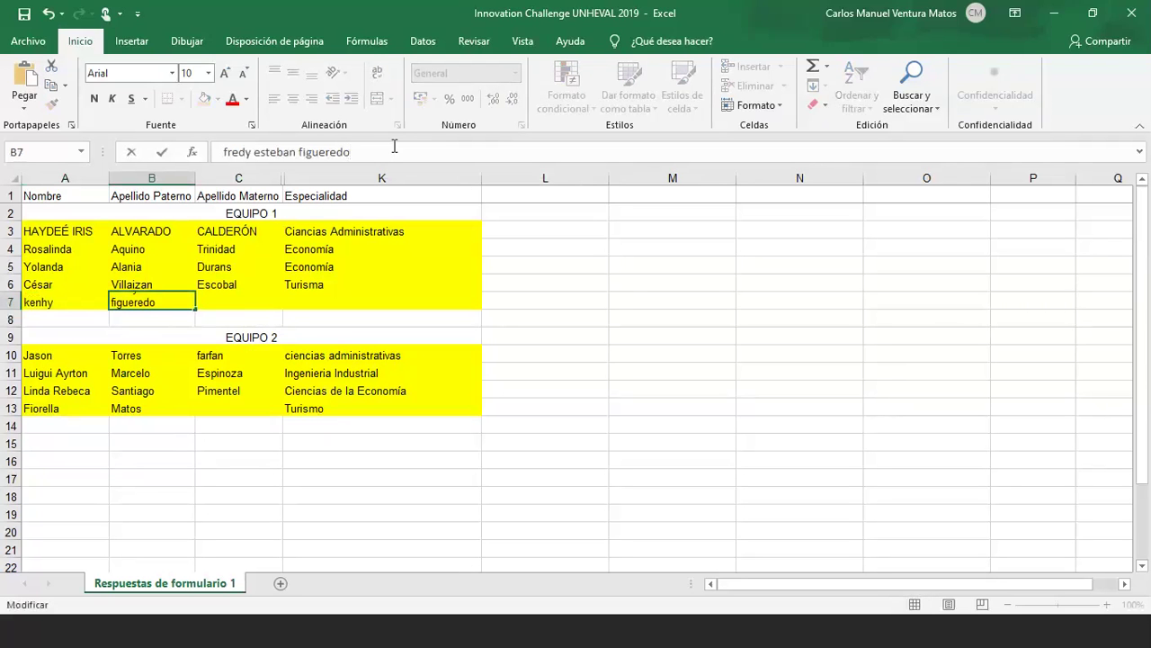
{"action": "key", "text": "shift+Left"}
{"action": "key", "text": "shift+Left"}
{"action": "key", "text": "shift+Left"}
{"action": "key", "text": "Left"}
{"action": "key", "text": "Left"}
{"action": "key", "text": "Left"}
{"action": "key", "text": "Left"}
{"action": "key", "text": "Left"}
{"action": "key", "text": "Left"}
{"action": "key", "text": "Left"}
{"action": "key", "text": "Left"}
{"action": "key", "text": "Left"}
{"action": "key", "text": "Left"}
{"action": "key", "text": "Left"}
{"action": "key", "text": "Left"}
{"action": "key", "text": "Left"}
{"action": "key", "text": "Left"}
{"action": "key", "text": "Left"}
{"action": "key", "text": "Left"}
{"action": "key", "text": "shift+Left"}
{"action": "key", "text": "shift+Left"}
{"action": "key", "text": "shift+Left"}
{"action": "key", "text": "shift+Left"}
{"action": "key", "text": "shift+Left"}
{"action": "key", "text": "BackSpace"}
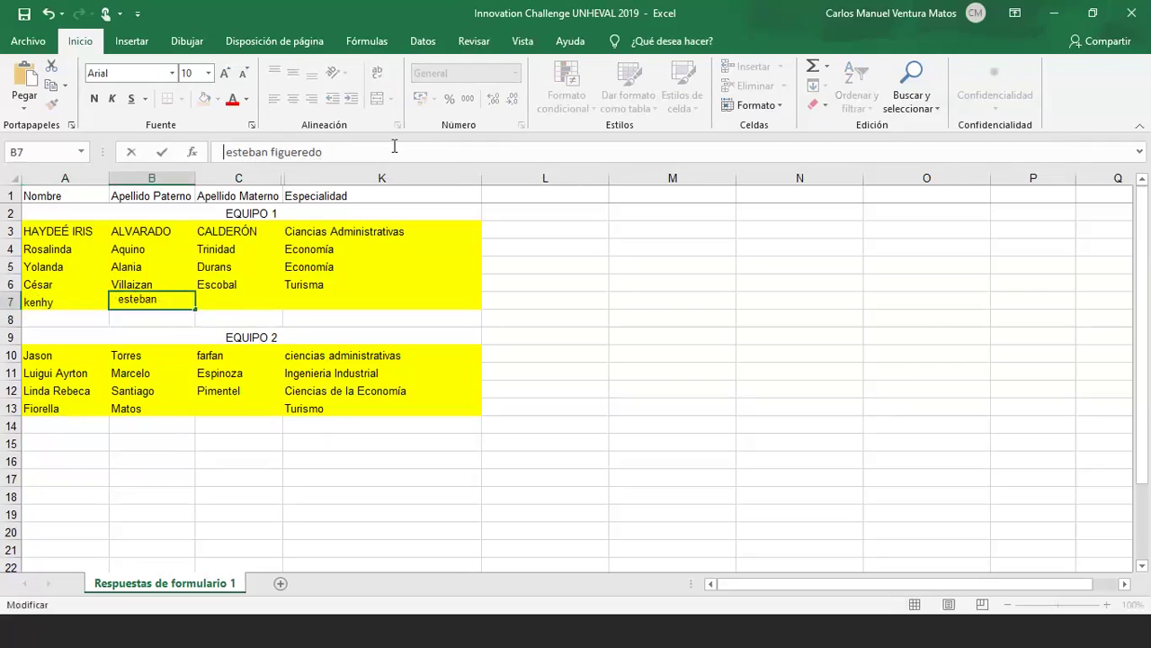
{"action": "key", "text": "Delete"}
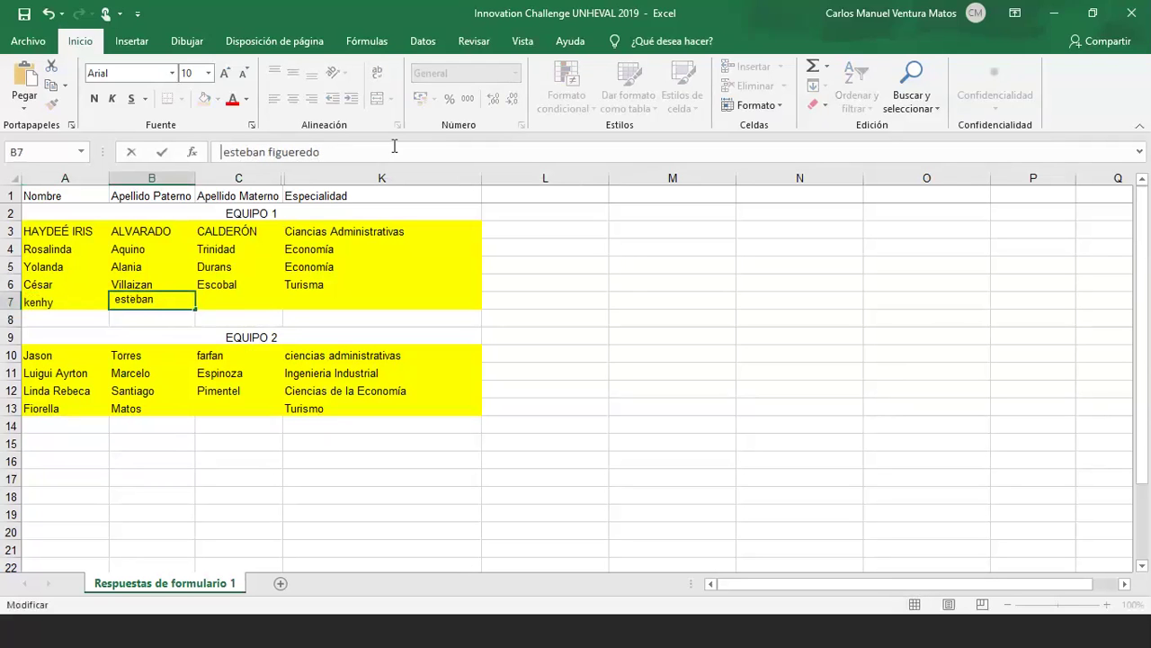
{"action": "key", "text": "Return"}
Add the second first name to A7 so it holds both first names.
{"action": "key", "text": "Up"}
{"action": "key", "text": "Left"}
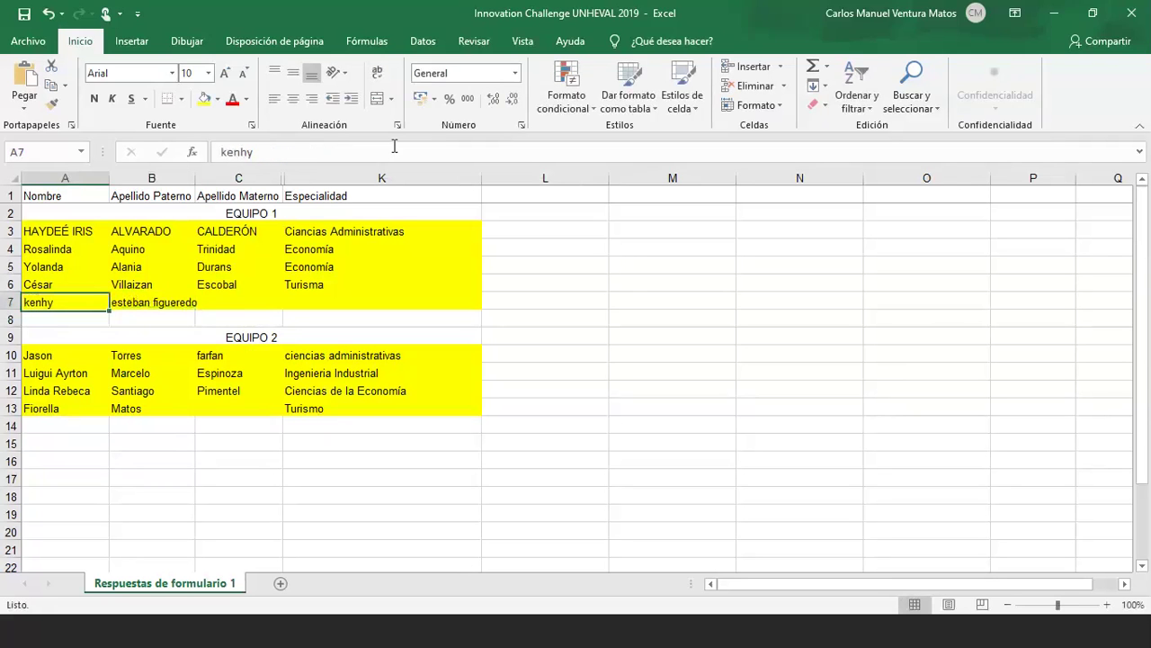
{"action": "left_click", "coordinate": [394, 146]}
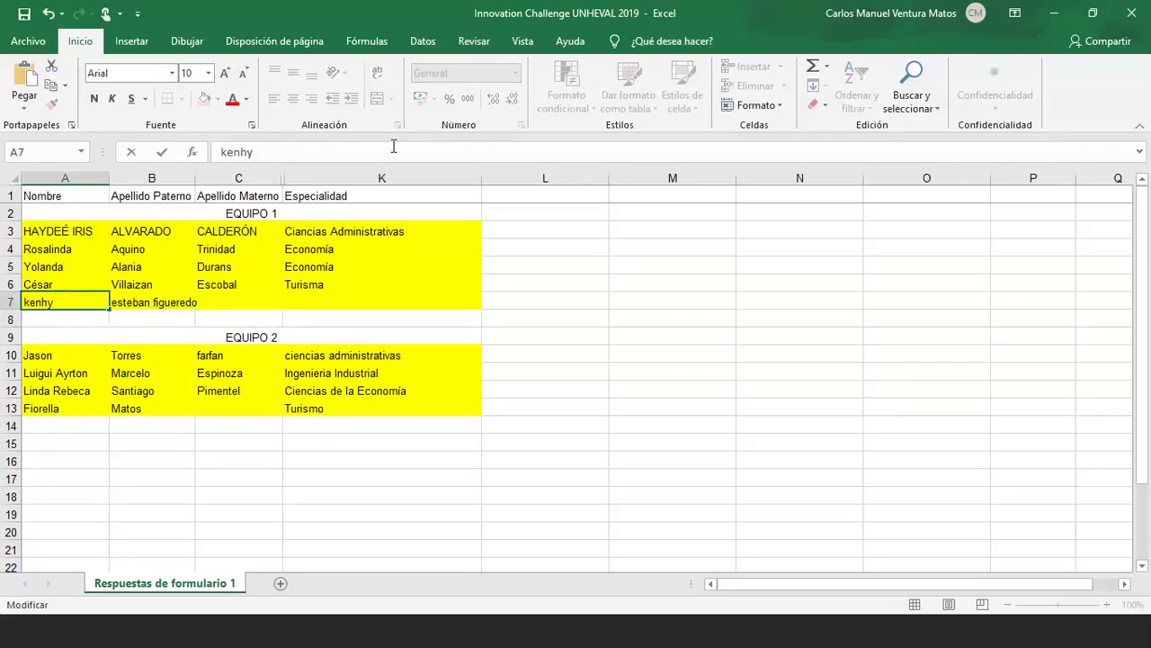
{"action": "type", "text": "fredy"}
{"action": "key", "text": "Return"}
Move the maternal surname out of B7 into C7.
{"action": "key", "text": "Up"}
{"action": "key", "text": "Right"}
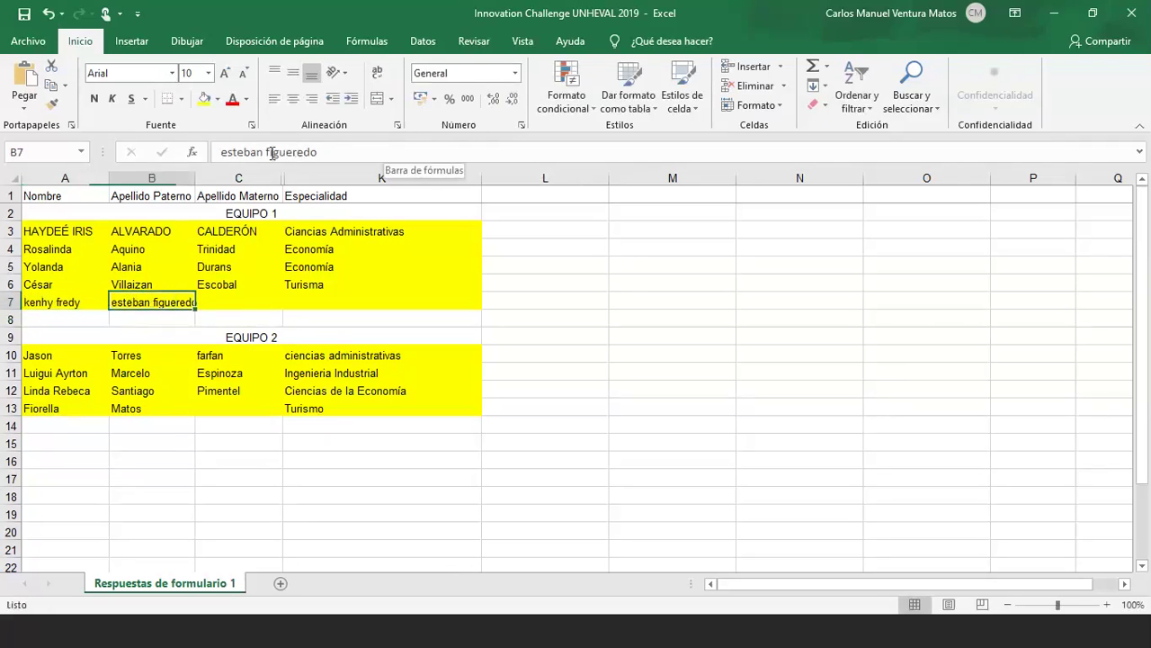
{"action": "left_click_drag", "start_coordinate": [268, 152], "coordinate": [319, 152]}
{"action": "key", "text": "ctrl+c"}
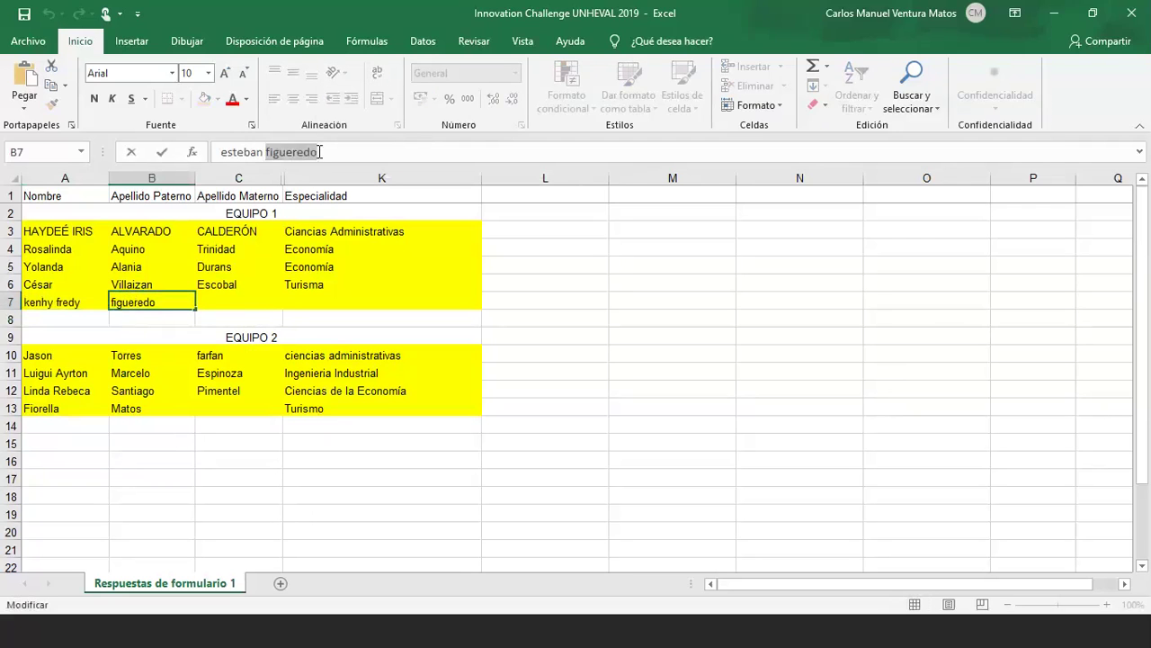
{"action": "key", "text": "BackSpace"}
{"action": "key", "text": "Return"}
{"action": "key", "text": "Up"}
{"action": "key", "text": "Right"}
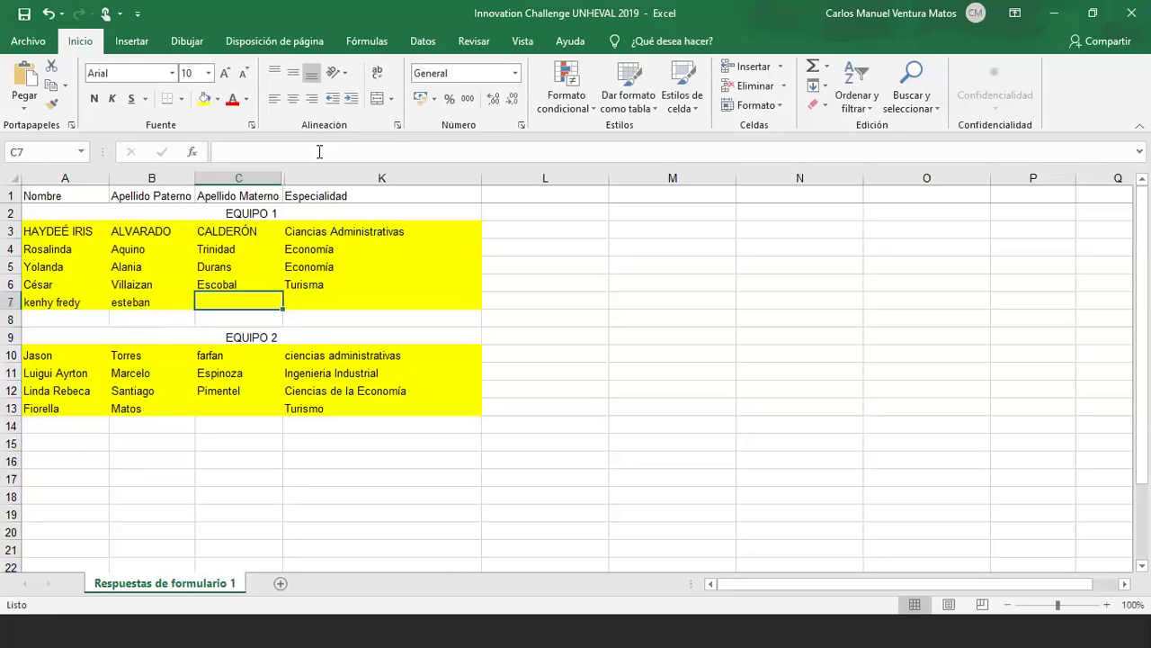
{"action": "key", "text": "ctrl+v"}
Enter Contabilidad as the specialty in K7 and select the new member's row.
{"action": "key", "text": "Right"}
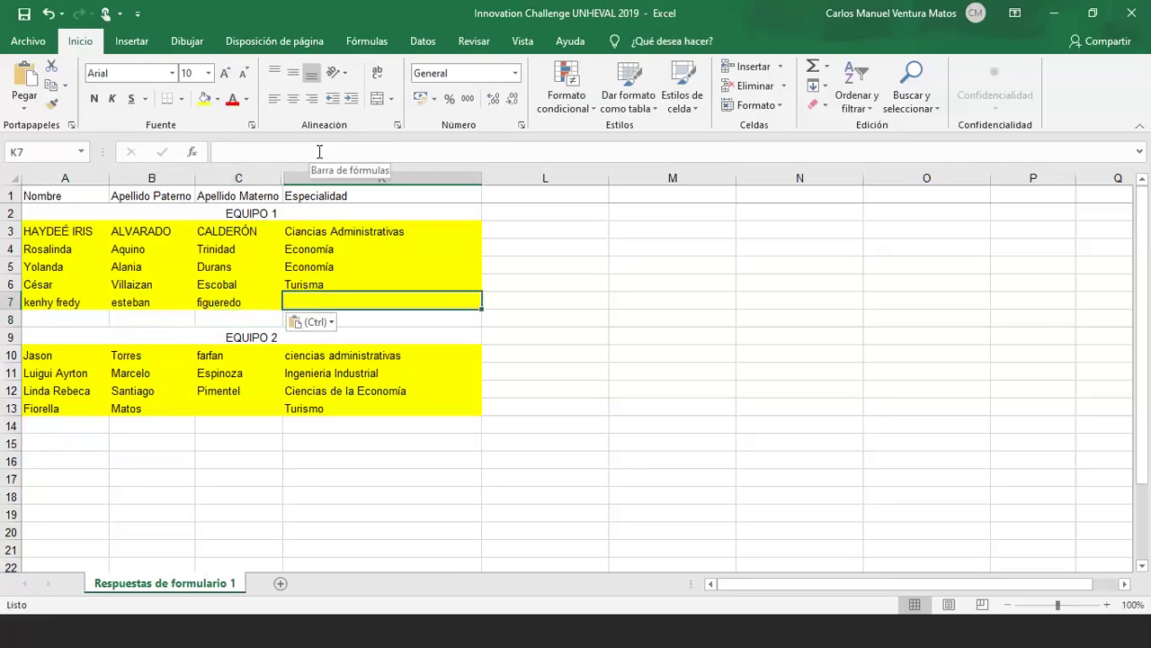
{"action": "type", "text": "Conta"}
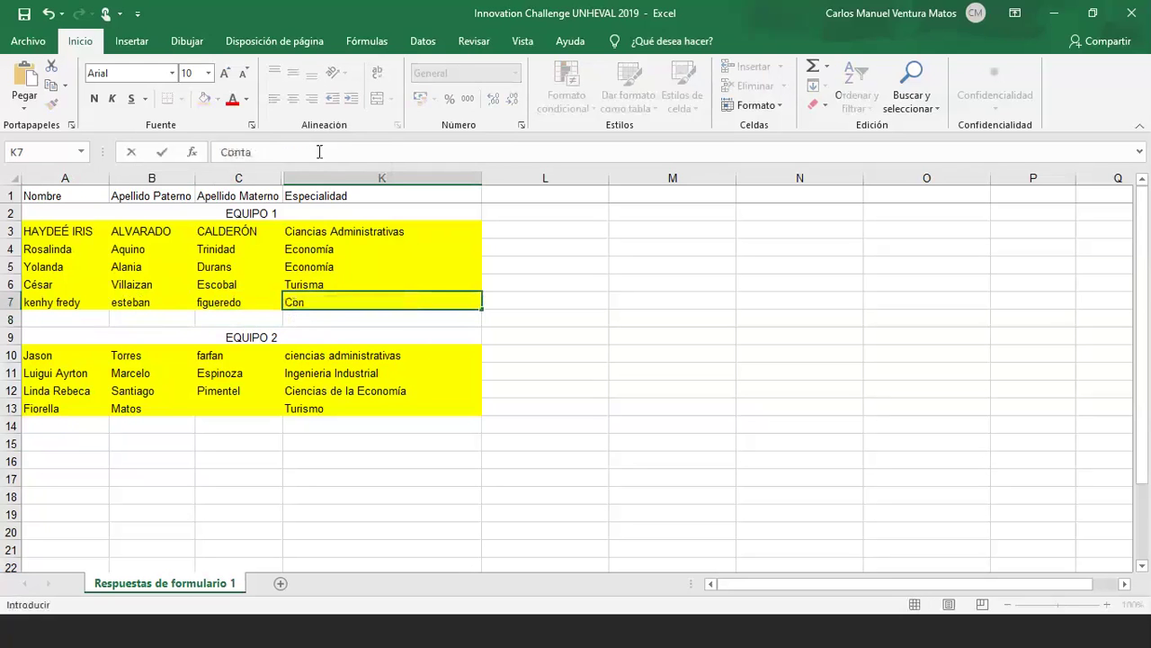
{"action": "type", "text": "bilidad"}
{"action": "key", "text": "Return"}
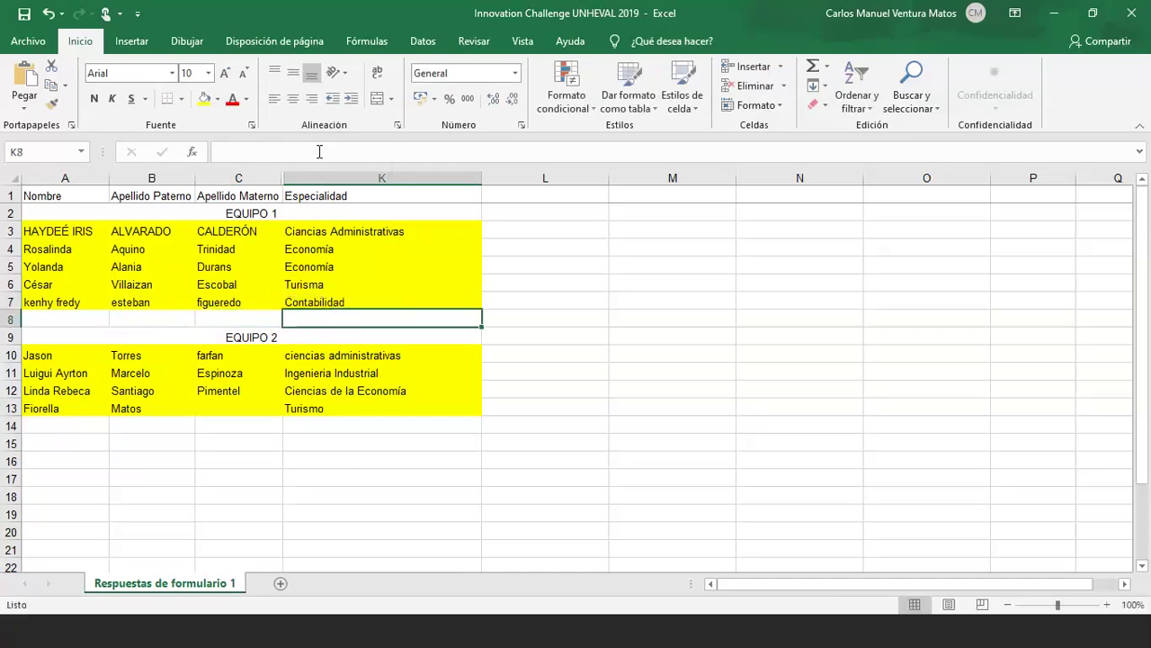
{"action": "key", "text": "Up"}
{"action": "key", "text": "shift+Left"}
{"action": "key", "text": "shift+Left"}
{"action": "key", "text": "shift+Left"}
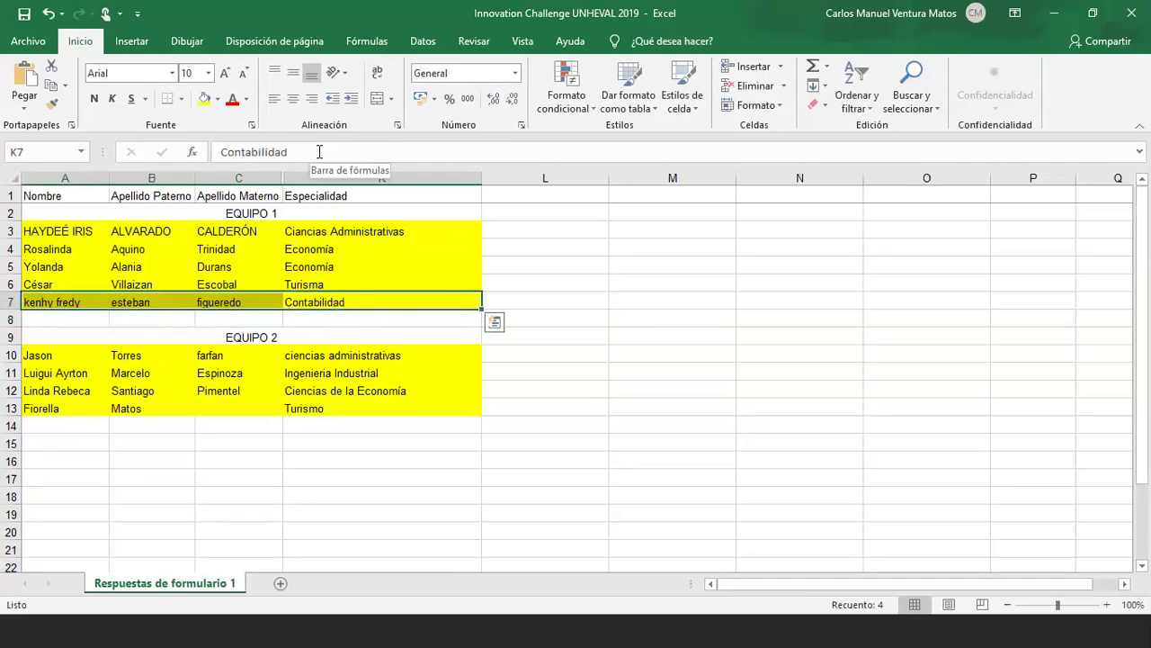
Move the Contabilidad member from row 7 to row 14, the end of EQUIPO 2.
{"action": "key", "text": "ctrl+c"}
{"action": "key", "text": "Down"}
{"action": "key", "text": "Down"}
{"action": "key", "text": "Down"}
{"action": "key", "text": "Down"}
{"action": "key", "text": "Down"}
{"action": "key", "text": "Down"}
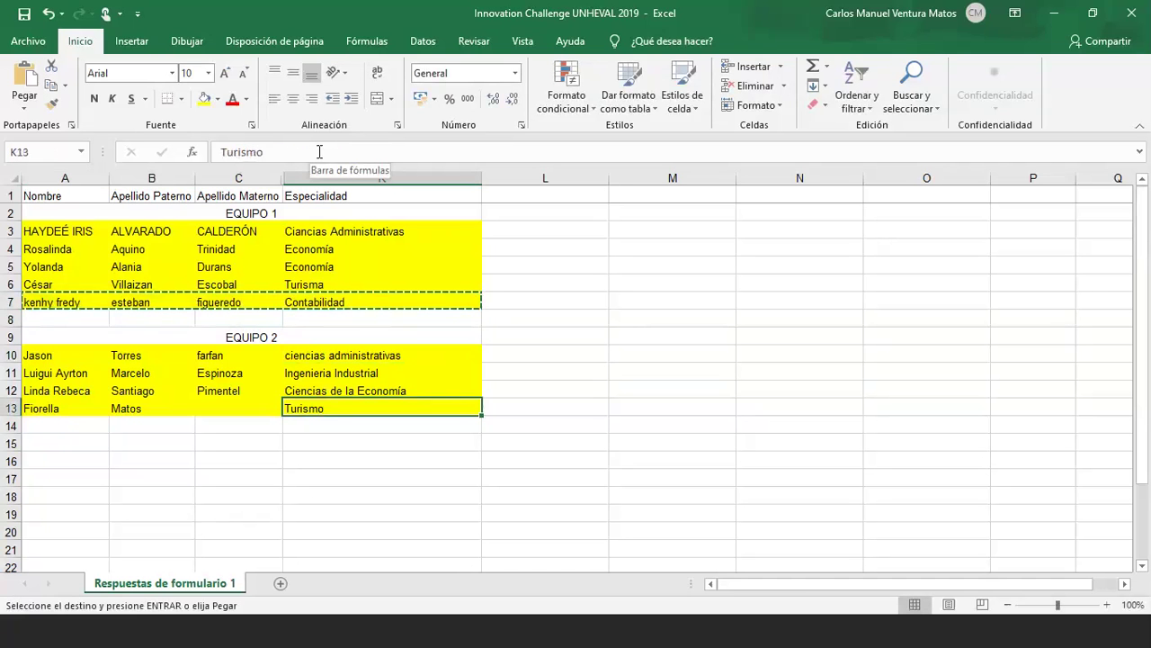
{"action": "key", "text": "Down"}
{"action": "key", "text": "Home"}
{"action": "key", "text": "ctrl+v"}
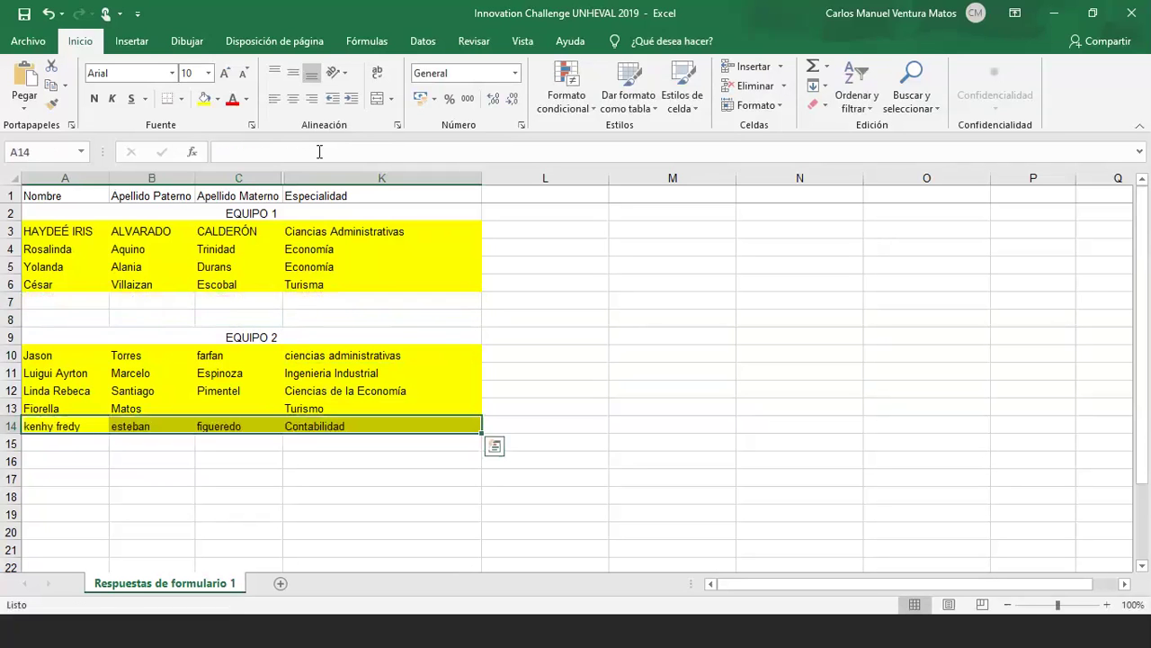
{"action": "key", "text": "Up"}
{"action": "key", "text": "Up"}
{"action": "key", "text": "Up"}
{"action": "key", "text": "Up"}
{"action": "key", "text": "Up"}
{"action": "key", "text": "Up"}
{"action": "key", "text": "Up"}
{"action": "key", "text": "Up"}
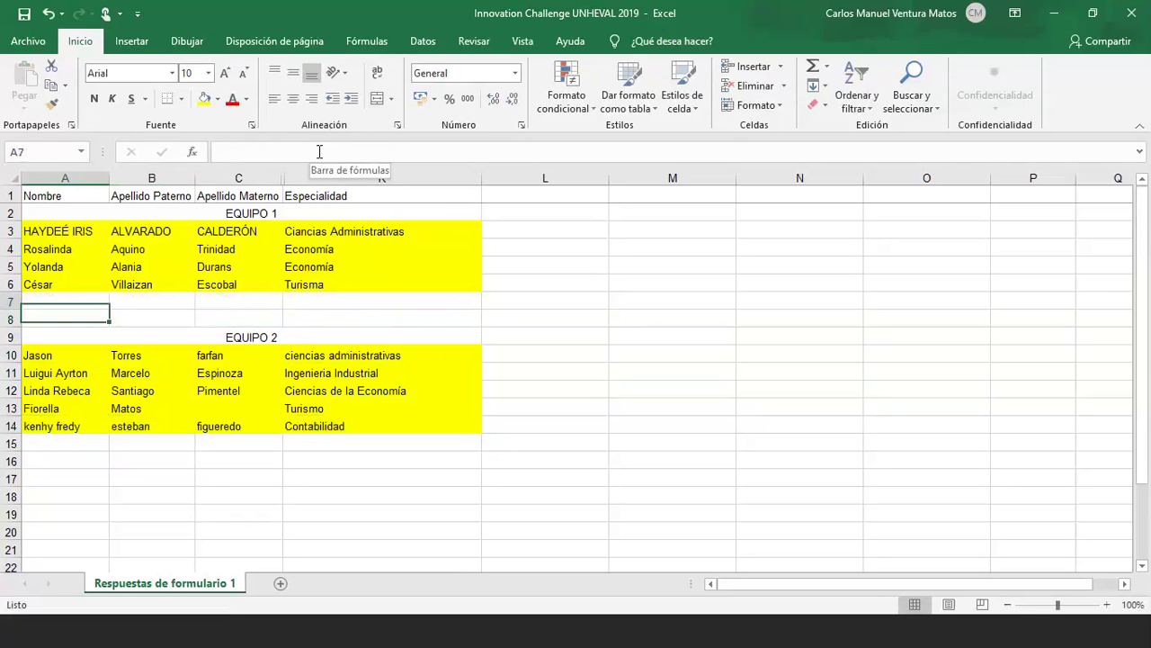
{"action": "key", "text": "Down"}
{"action": "key", "text": "Down"}
{"action": "key", "text": "Up"}
{"action": "key", "text": "Up"}
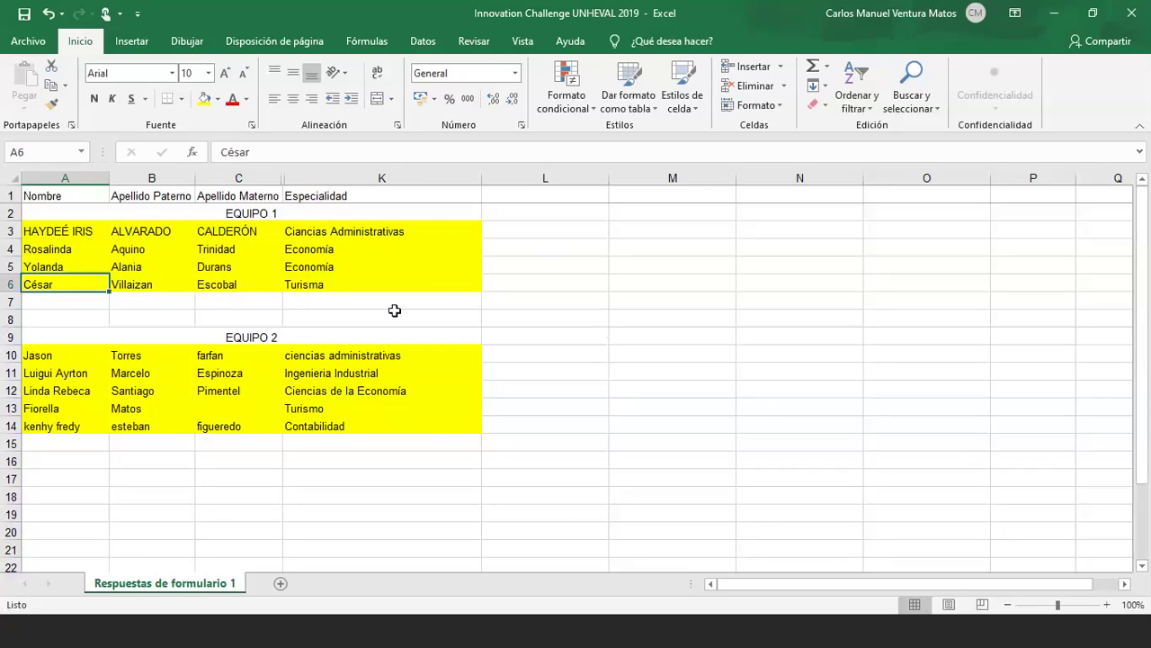
{"action": "left_click", "coordinate": [214, 301]}
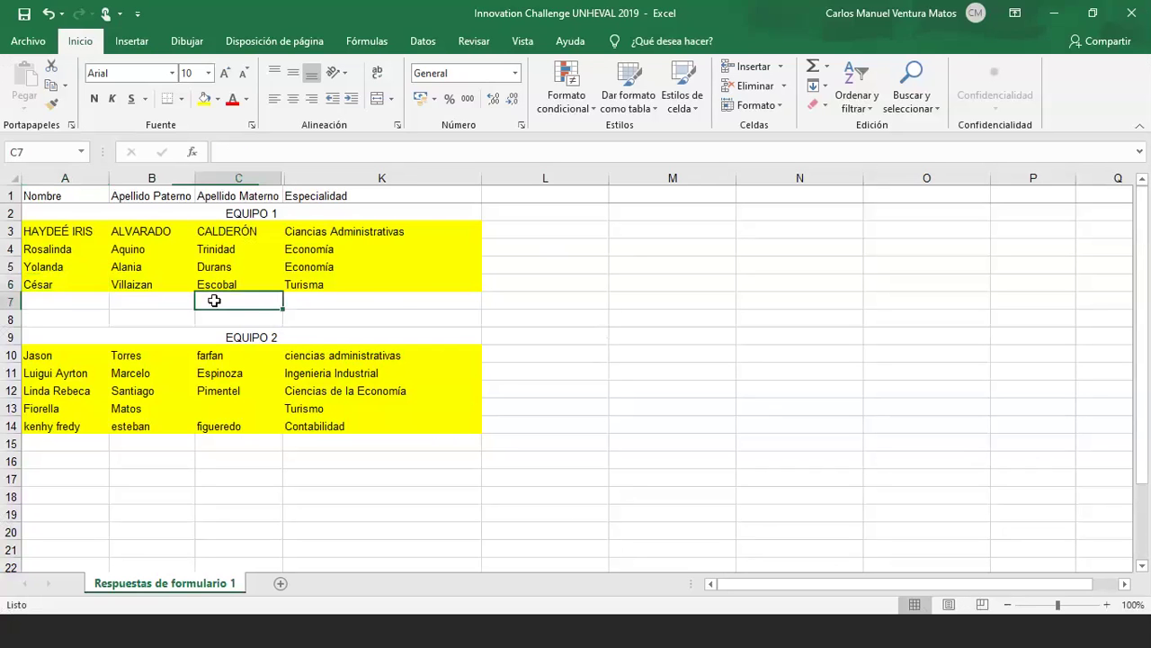
{"action": "left_click", "coordinate": [78, 302]}
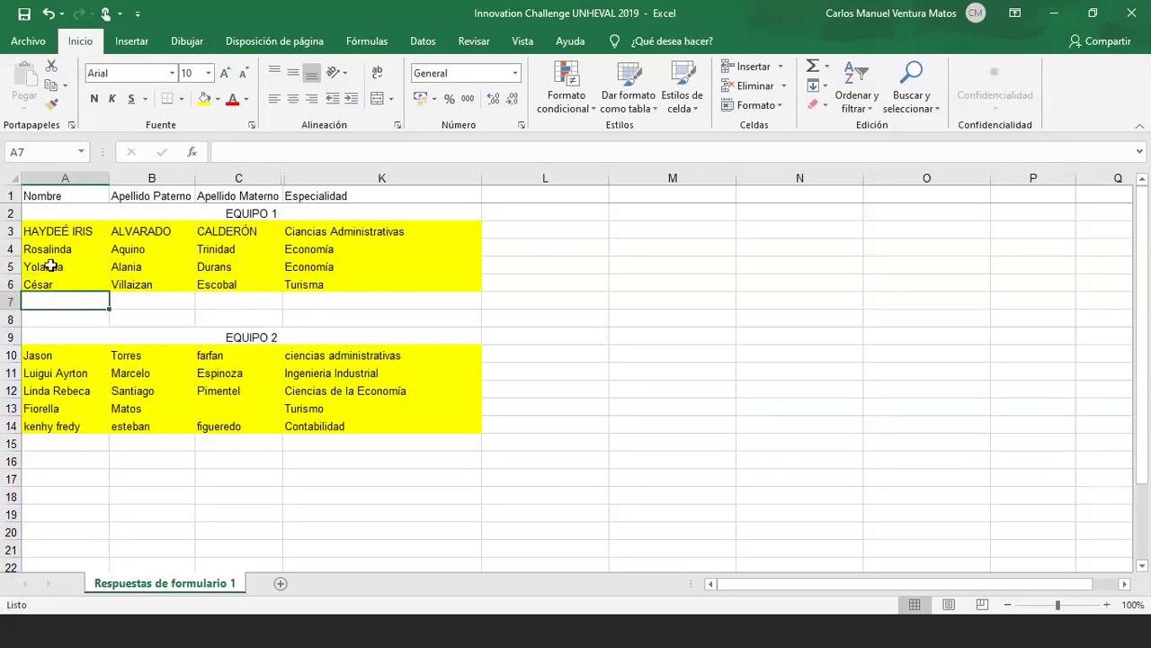
{"action": "left_click", "coordinate": [51, 266]}
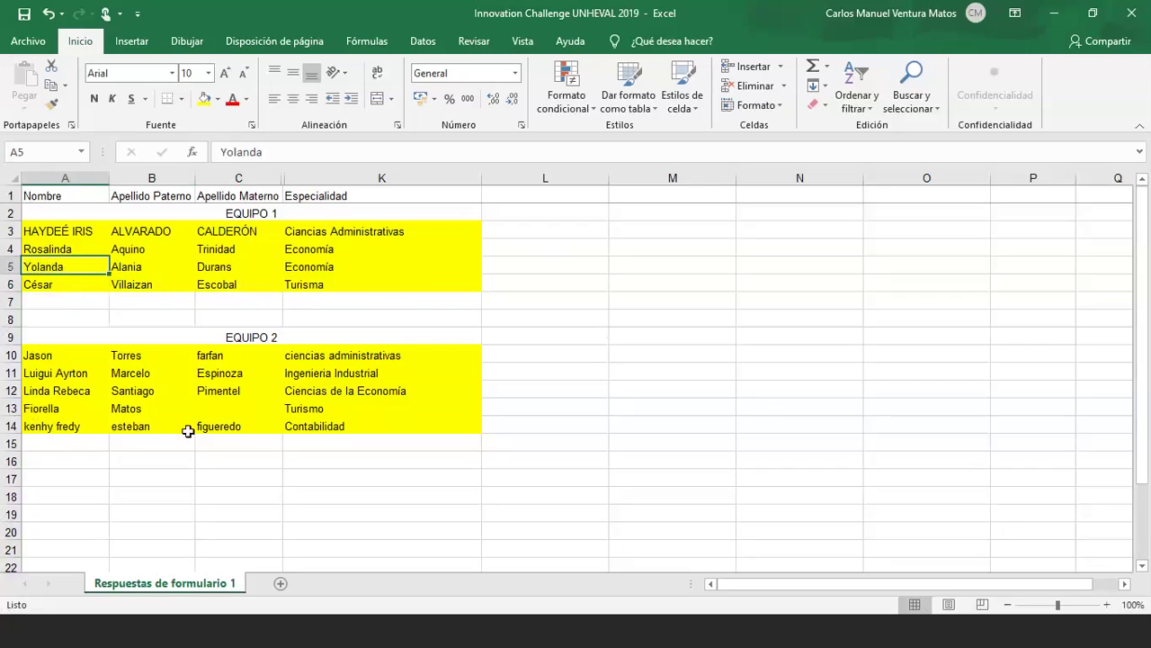
{"action": "left_click", "coordinate": [79, 439]}
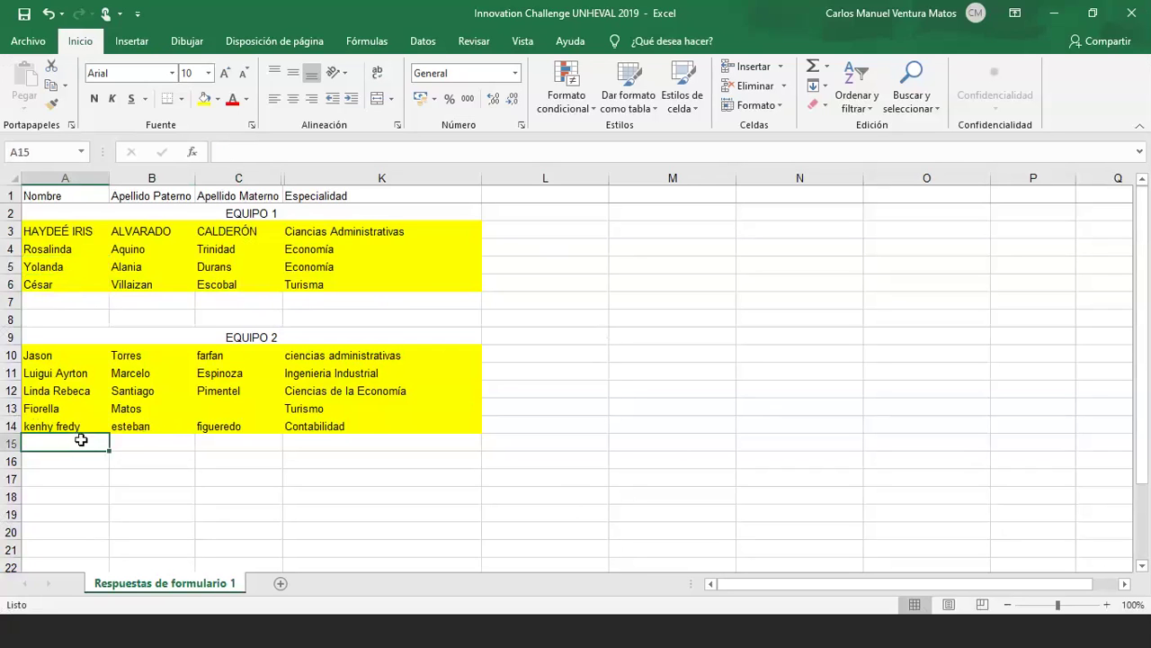
{"action": "left_click", "coordinate": [61, 360]}
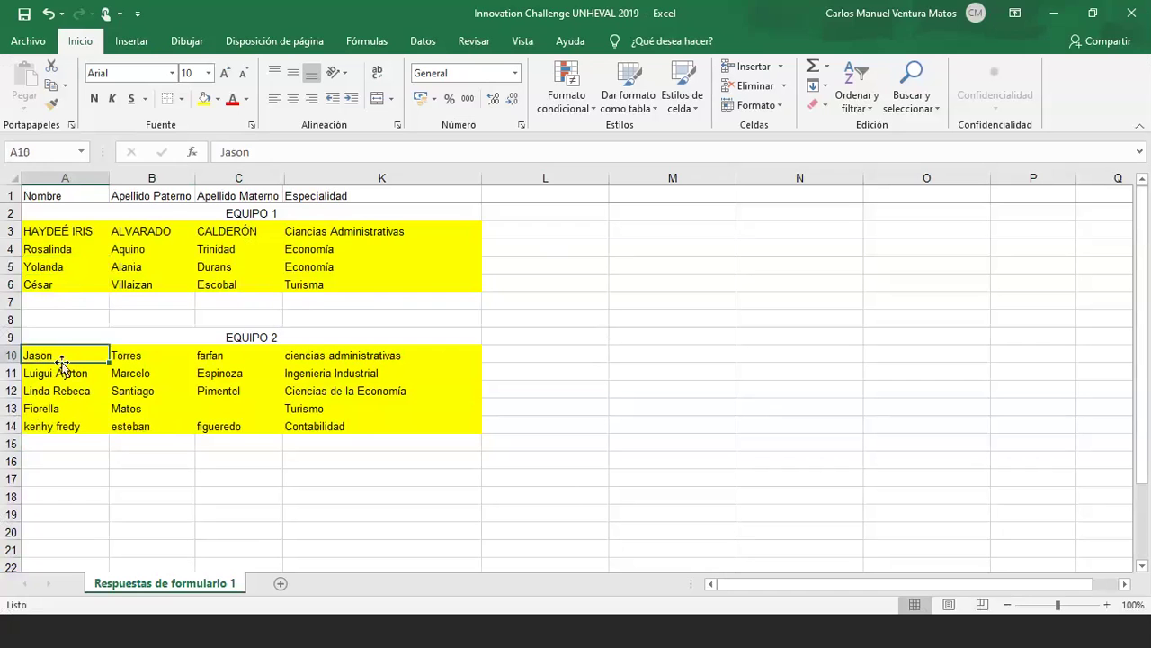
{"action": "key", "text": "Down"}
{"action": "key", "text": "Down"}
{"action": "key", "text": "Down"}
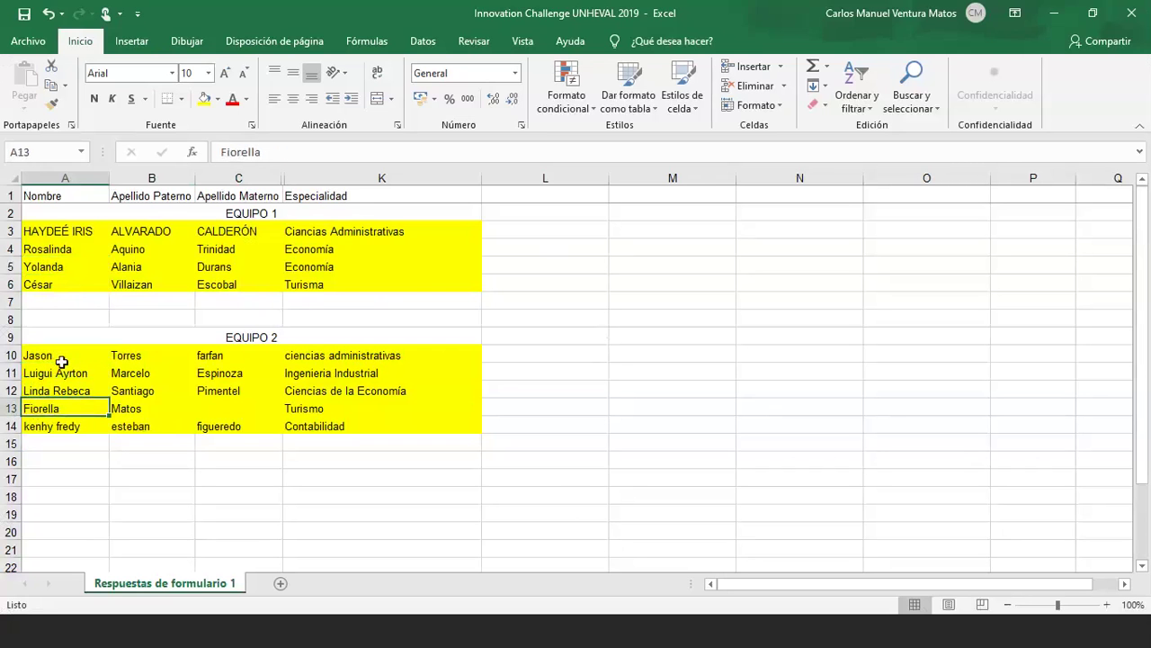
{"action": "key", "text": "Up"}
{"action": "key", "text": "Up"}
{"action": "key", "text": "Up"}
{"action": "key", "text": "Down"}
{"action": "key", "text": "Down"}
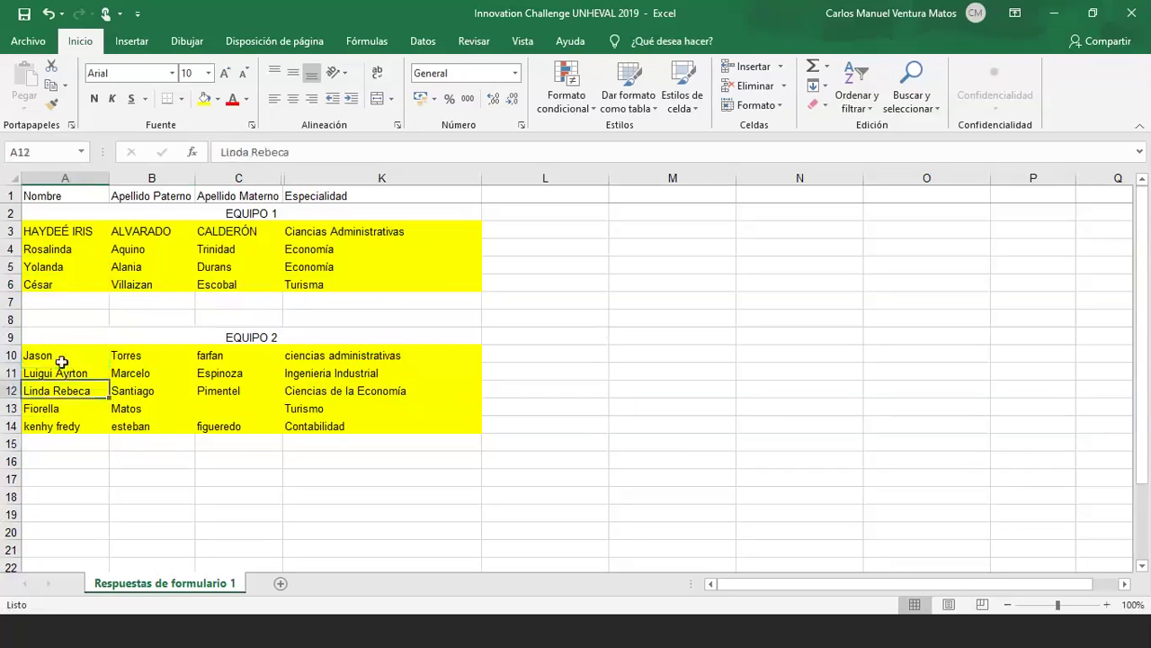
{"action": "key", "text": "Down"}
{"action": "key", "text": "Down"}
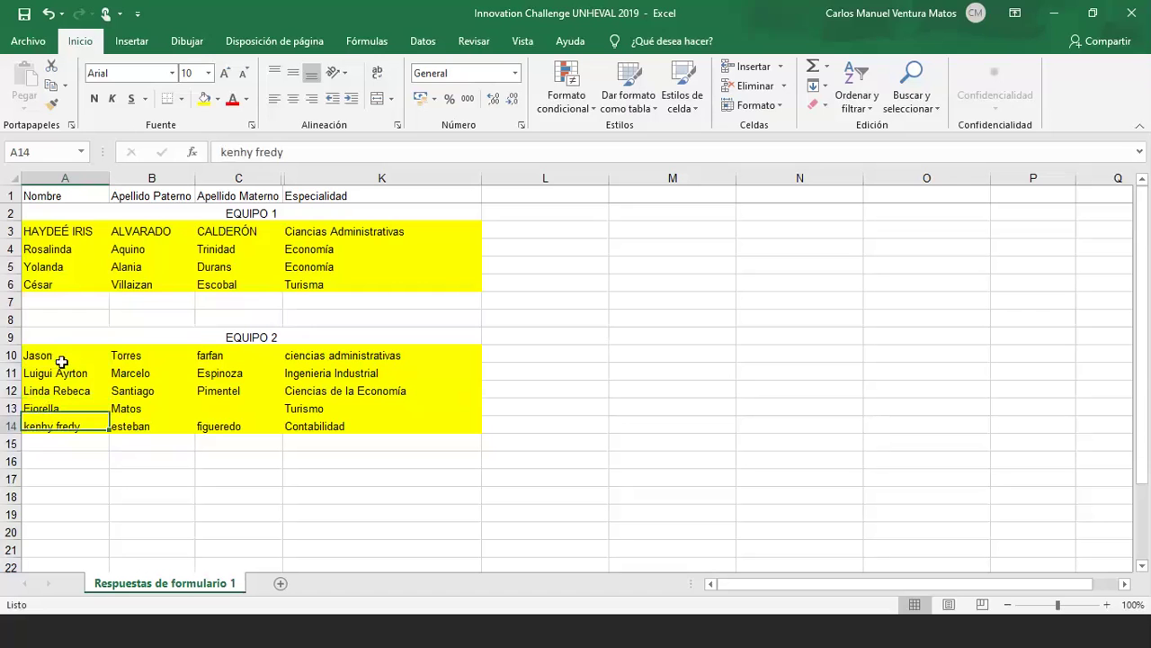
{"action": "key", "text": "Down"}
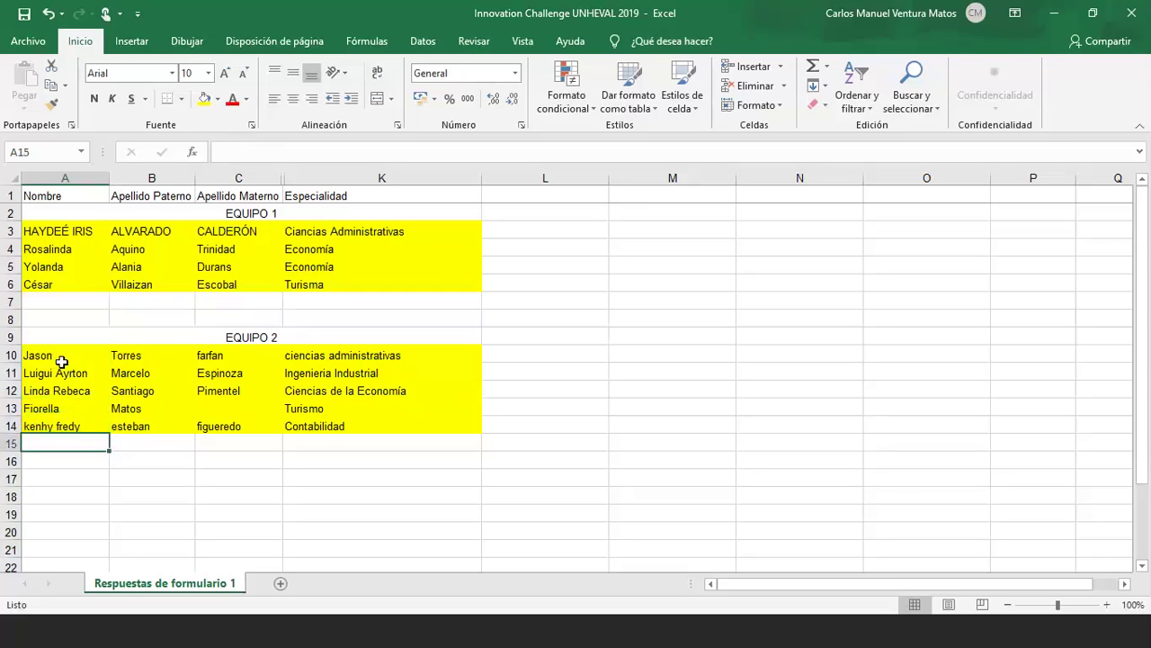
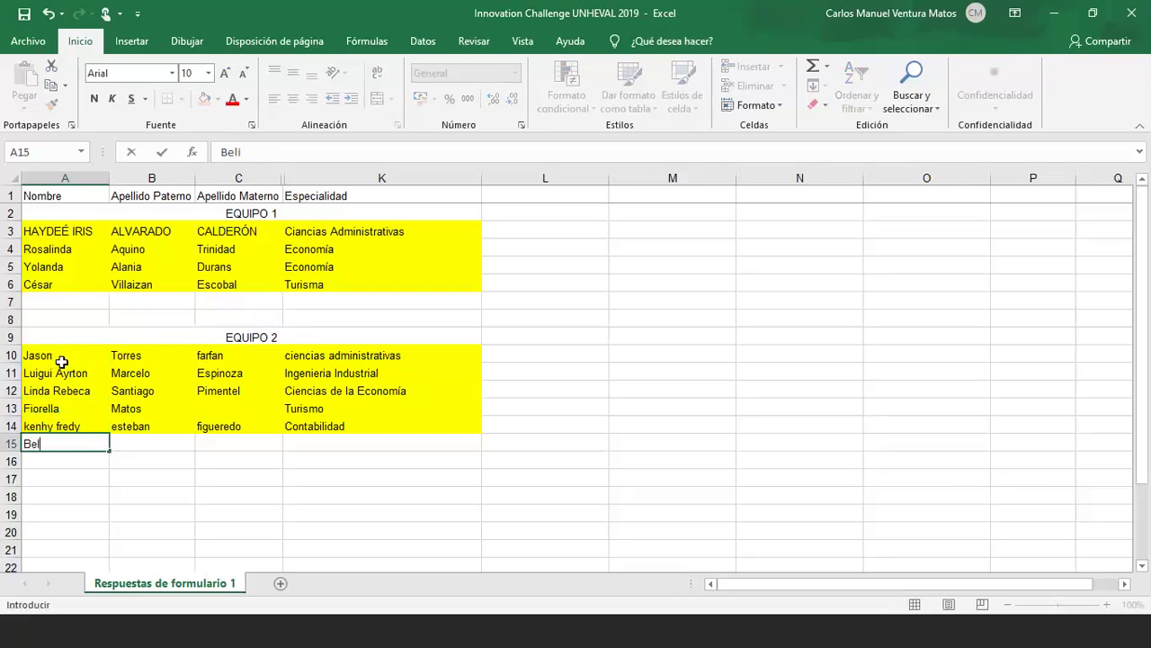
Enter the new member's first name, paternal surname and maternal surname in row 15.
{"action": "key", "text": "Tab"}
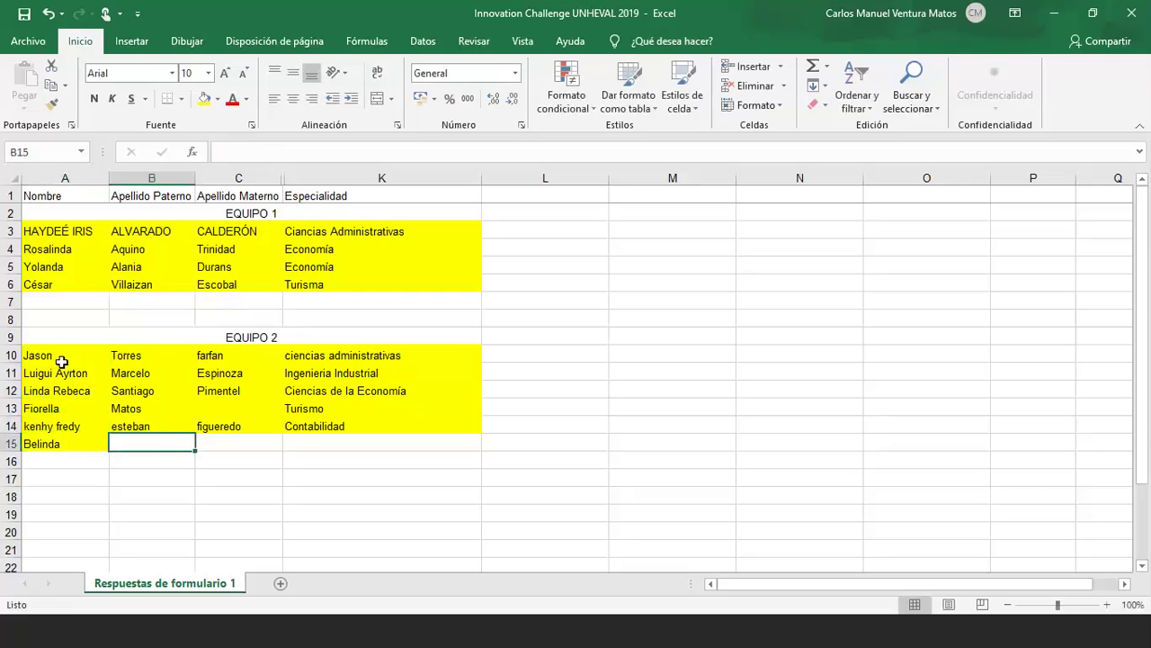
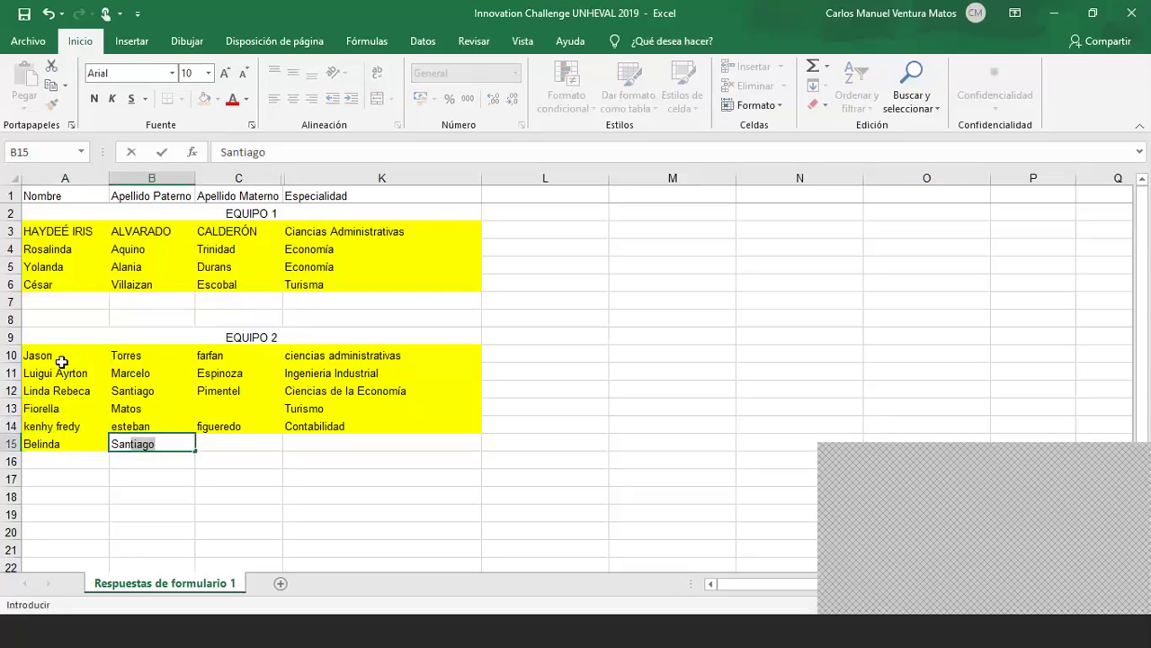
{"action": "key", "text": "Tab"}
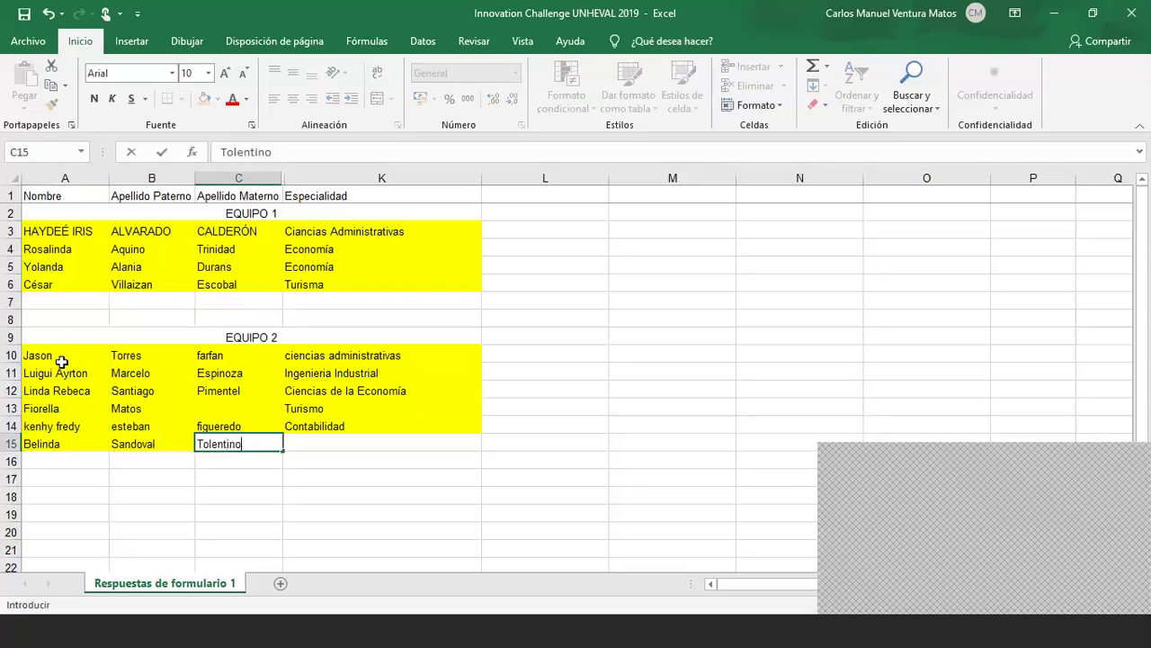
{"action": "key", "text": "Tab"}
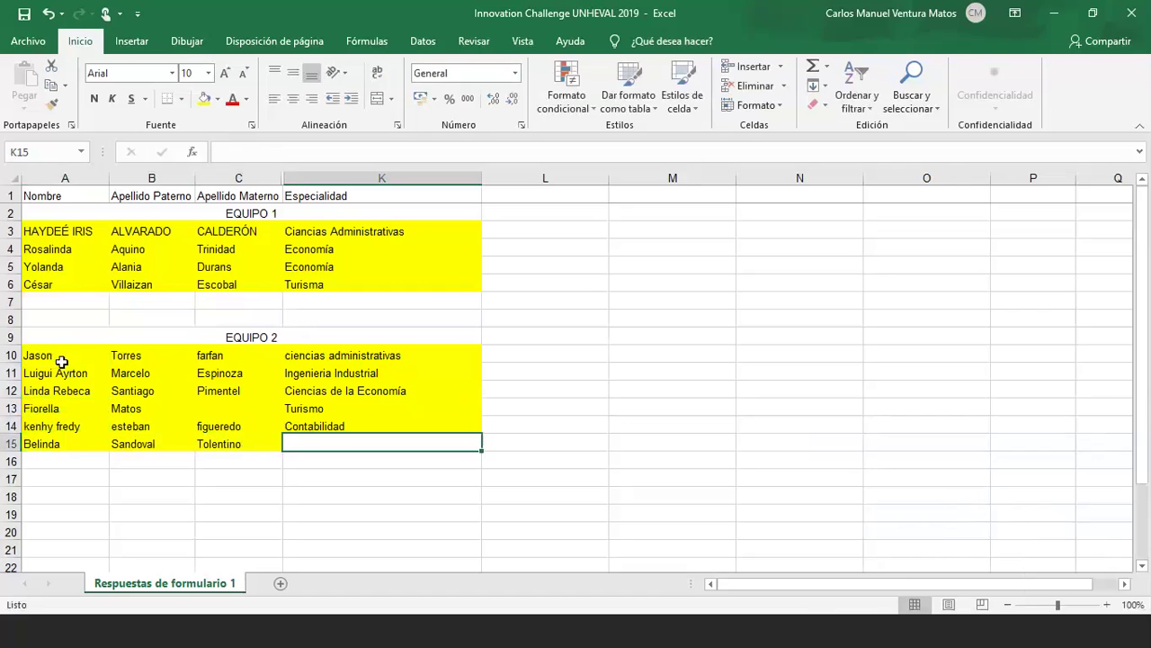
Give the new member the specialty Economía, then move back up toward the EQUIPO 1 rows.
{"action": "type", "text": "Ecno"}
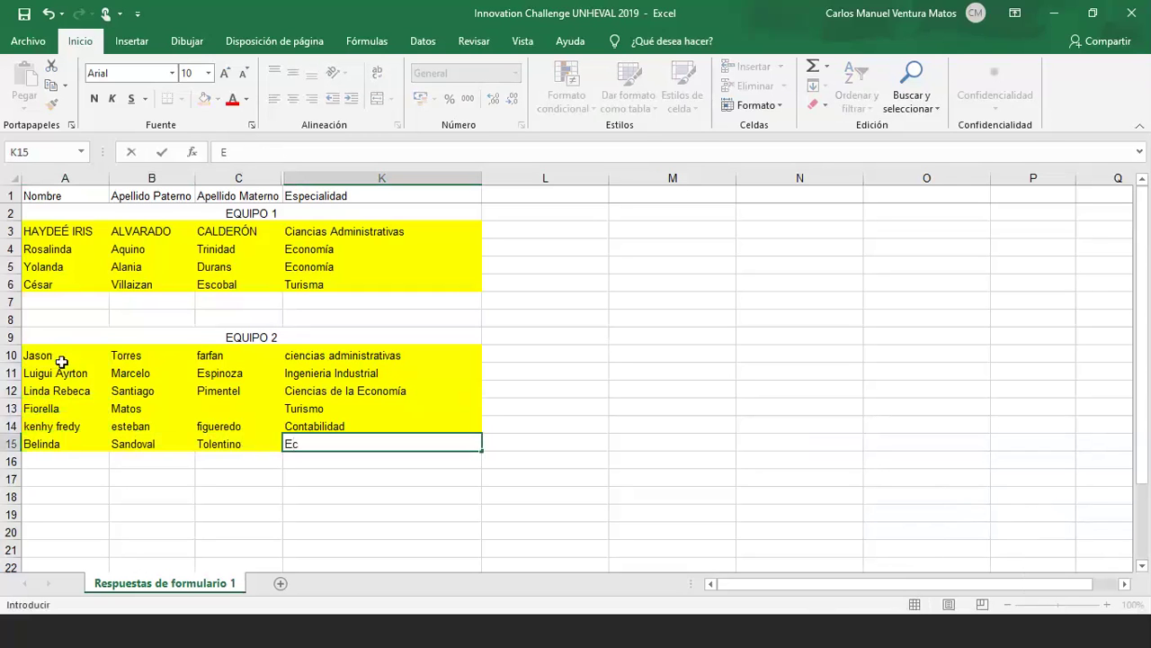
{"action": "key", "text": "BackSpace"}
{"action": "key", "text": "BackSpace"}
{"action": "type", "text": "onomía"}
{"action": "key", "text": "Return"}
{"action": "key", "text": "Up"}
{"action": "key", "text": "Up"}
{"action": "key", "text": "Up"}
{"action": "key", "text": "Left"}
{"action": "key", "text": "Left"}
{"action": "key", "text": "Up"}
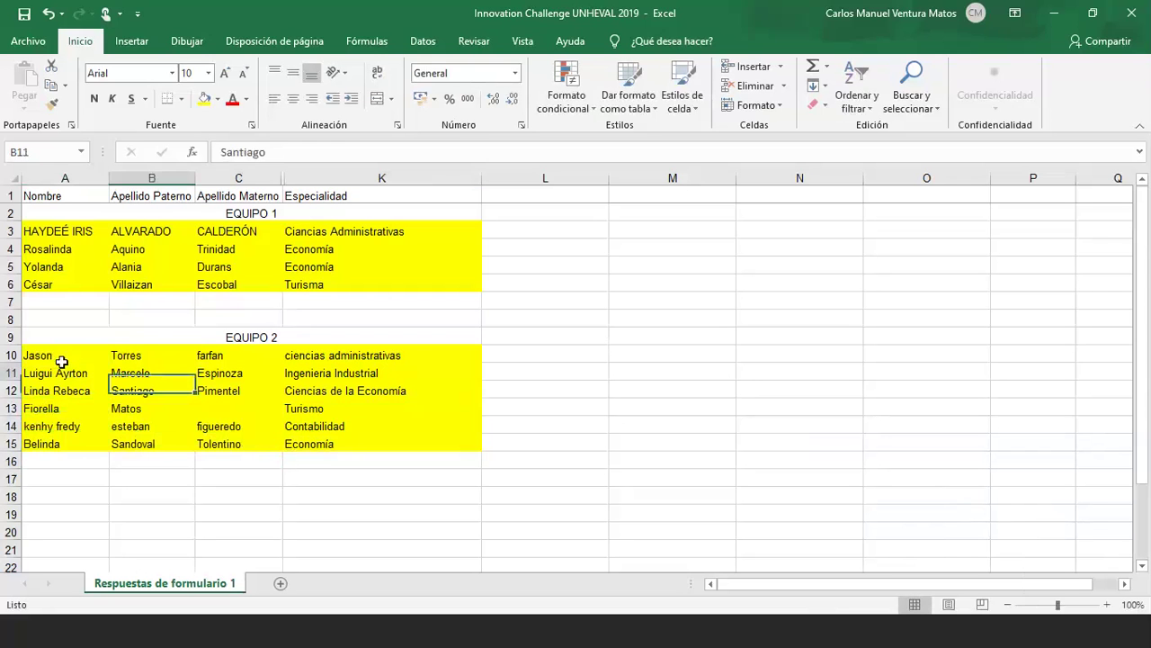
{"action": "key", "text": "Left"}
{"action": "key", "text": "Up"}
{"action": "key", "text": "Up"}
{"action": "key", "text": "Up"}
{"action": "key", "text": "Up"}
{"action": "key", "text": "Up"}
{"action": "key", "text": "Up"}
{"action": "key", "text": "Up"}
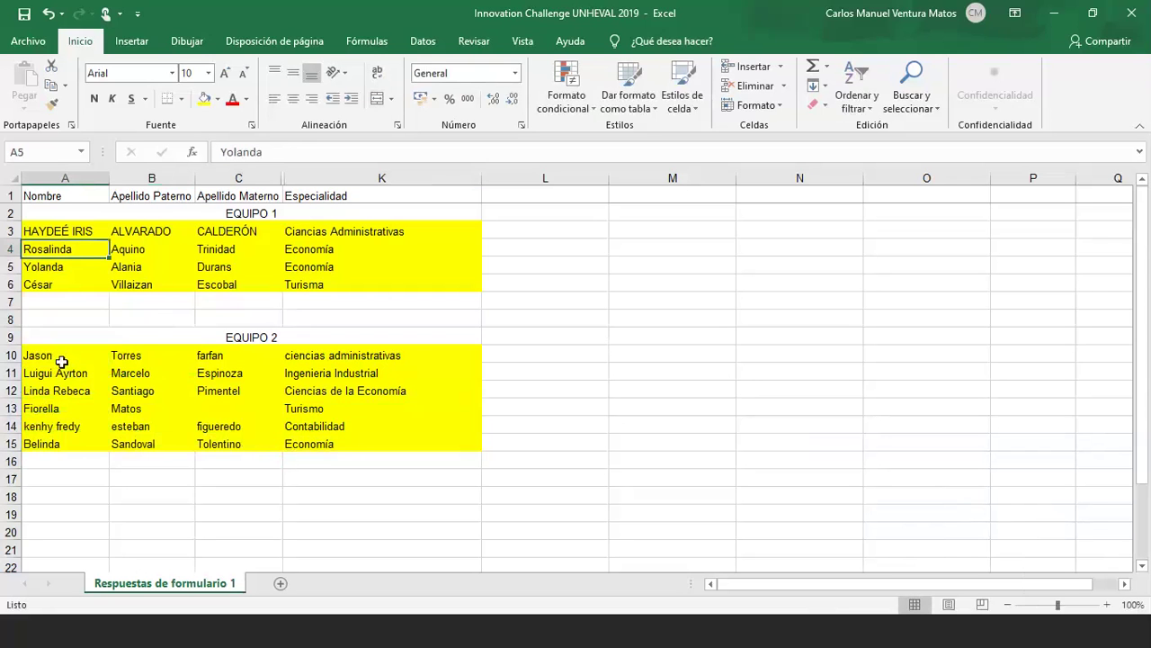
Move EQUIPO 1's two Economía members from rows 4–5 (A4:K5) down to rows 19–20.
{"action": "key", "text": "shift+Up"}
{"action": "key", "text": "shift+Right"}
{"action": "key", "text": "shift+Right"}
{"action": "key", "text": "shift+Left"}
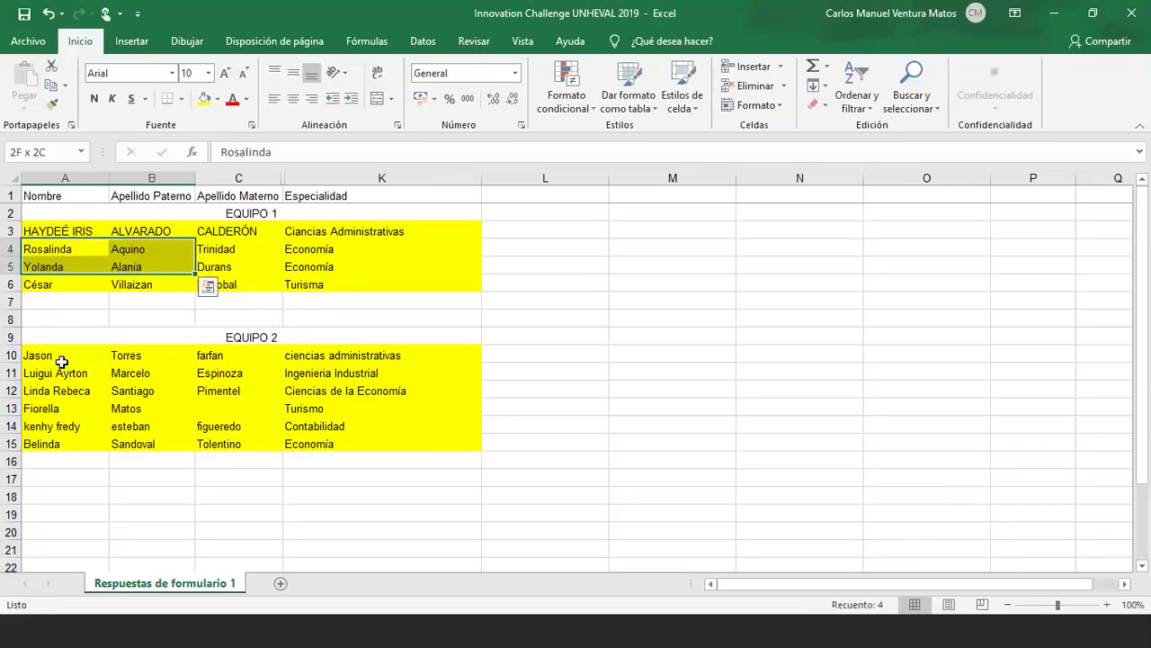
{"action": "key", "text": "shift+Left"}
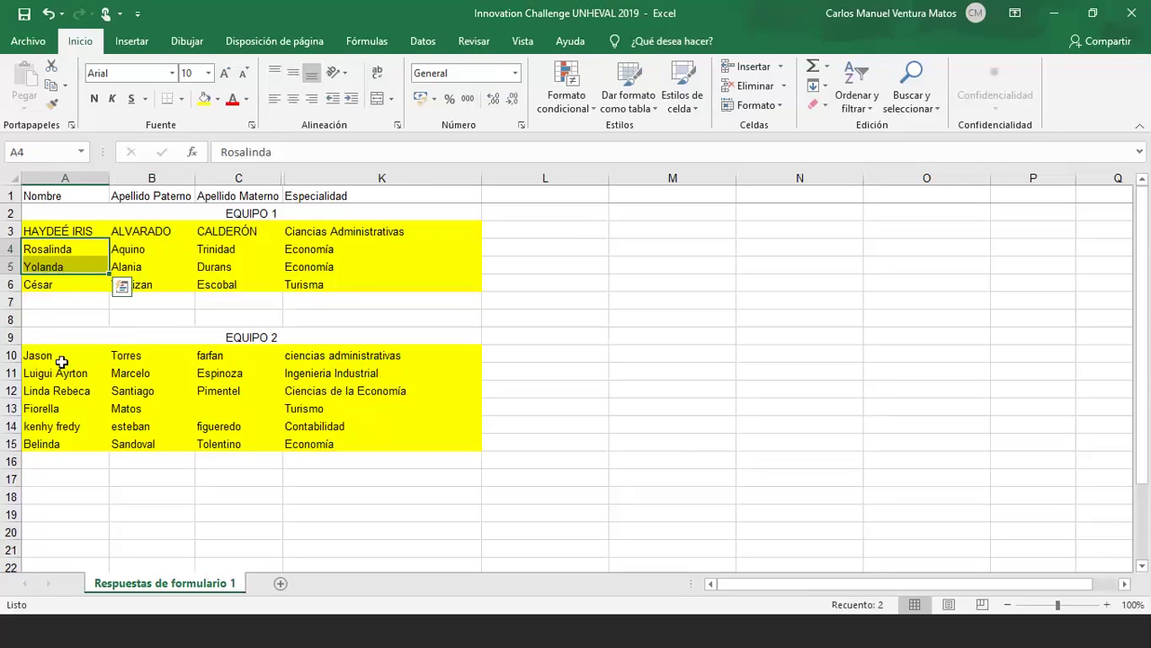
{"action": "key", "text": "shift+Right"}
{"action": "key", "text": "shift+Right"}
{"action": "key", "text": "shift+Right"}
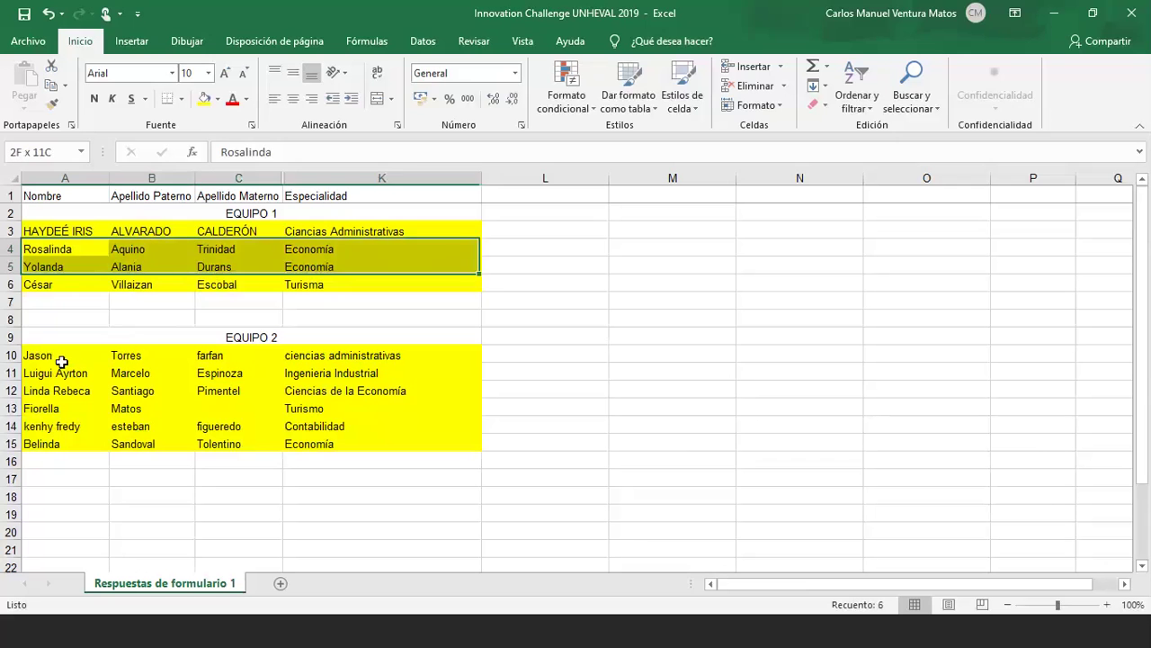
{"action": "key", "text": "shift+Right"}
{"action": "key", "text": "shift+Left"}
{"action": "key", "text": "ctrl+c"}
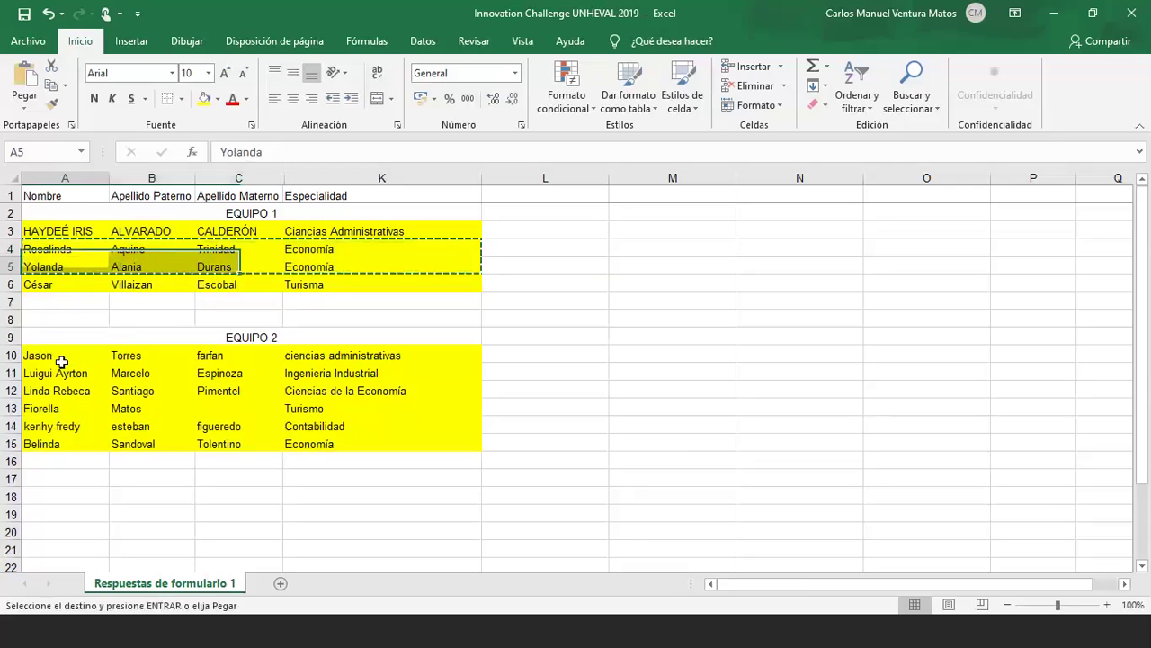
{"action": "key", "text": "Down"}
{"action": "key", "text": "Down"}
{"action": "key", "text": "Down"}
{"action": "key", "text": "Down"}
{"action": "key", "text": "Down"}
{"action": "key", "text": "Down"}
{"action": "key", "text": "Down"}
{"action": "key", "text": "Down"}
{"action": "key", "text": "Down"}
{"action": "key", "text": "Down"}
{"action": "key", "text": "Down"}
{"action": "key", "text": "Down"}
{"action": "key", "text": "Down"}
{"action": "key", "text": "Down"}
{"action": "key", "text": "Down"}
{"action": "key", "text": "ctrl+v"}
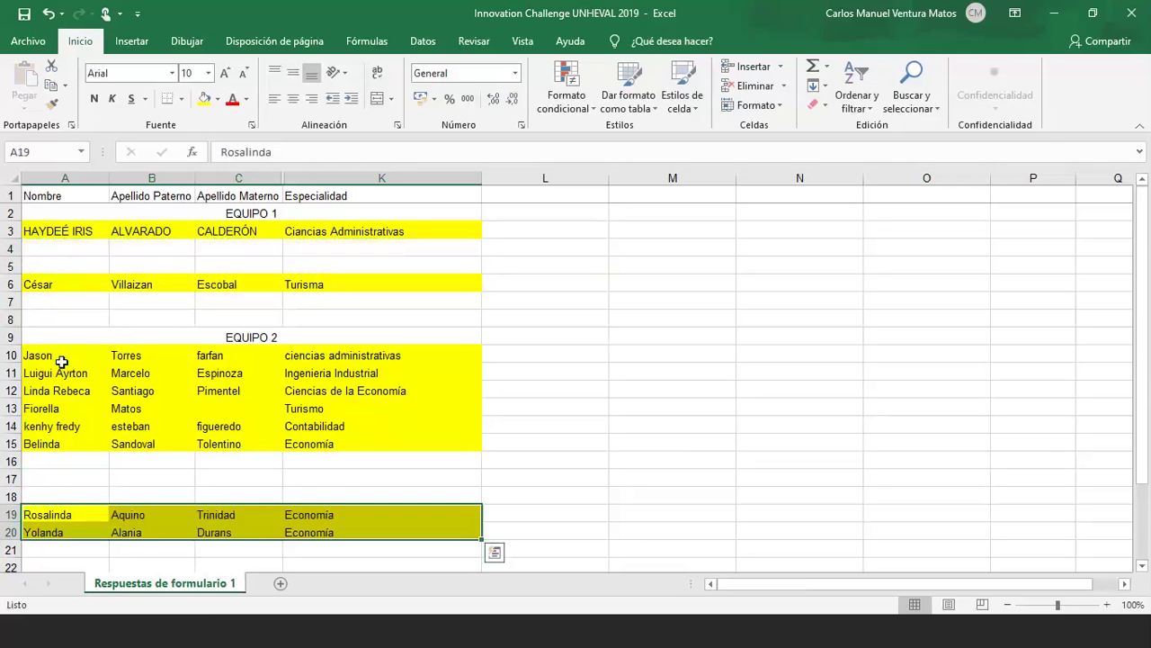
Cut EQUIPO 2's last two members from rows 14–15 and paste them into rows 4–5.
{"action": "key", "text": "Up"}
{"action": "key", "text": "Up"}
{"action": "key", "text": "Up"}
{"action": "key", "text": "Up"}
{"action": "key", "text": "Up"}
{"action": "key", "text": "shift+Down"}
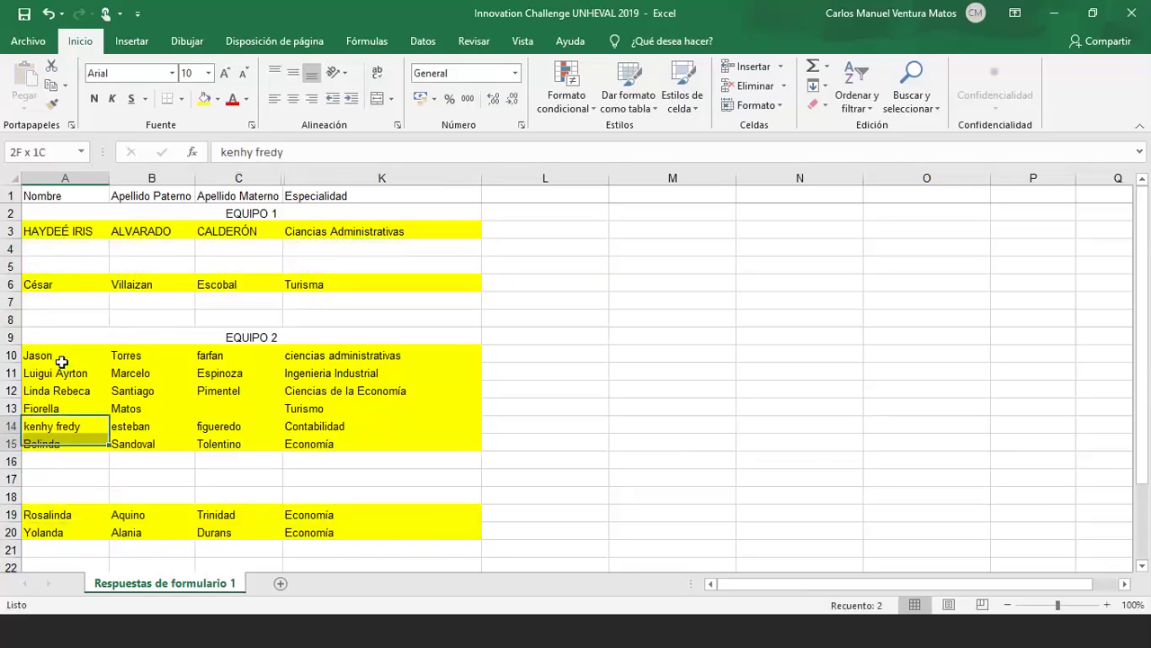
{"action": "key", "text": "shift+Right"}
{"action": "key", "text": "shift+Right"}
{"action": "key", "text": "shift+Right"}
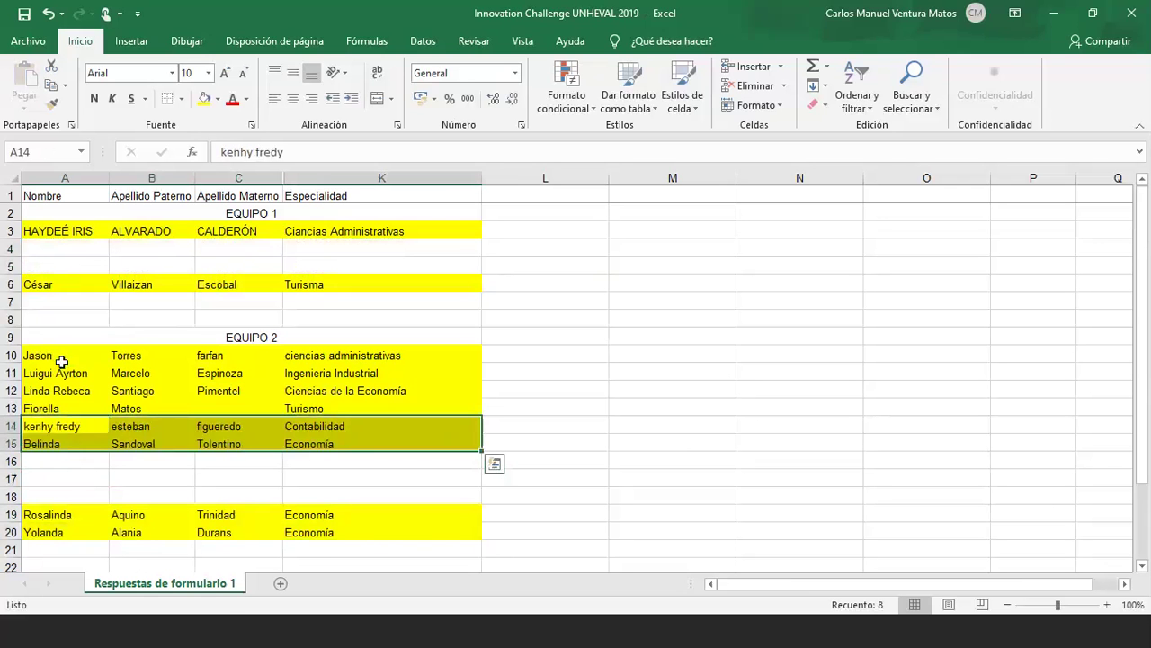
{"action": "key", "text": "ctrl+x"}
{"action": "key", "text": "Up"}
{"action": "key", "text": "Up"}
{"action": "key", "text": "Up"}
{"action": "key", "text": "Up"}
{"action": "key", "text": "Up"}
{"action": "key", "text": "Up"}
{"action": "key", "text": "Up"}
{"action": "key", "text": "Up"}
{"action": "key", "text": "Up"}
{"action": "key", "text": "Up"}
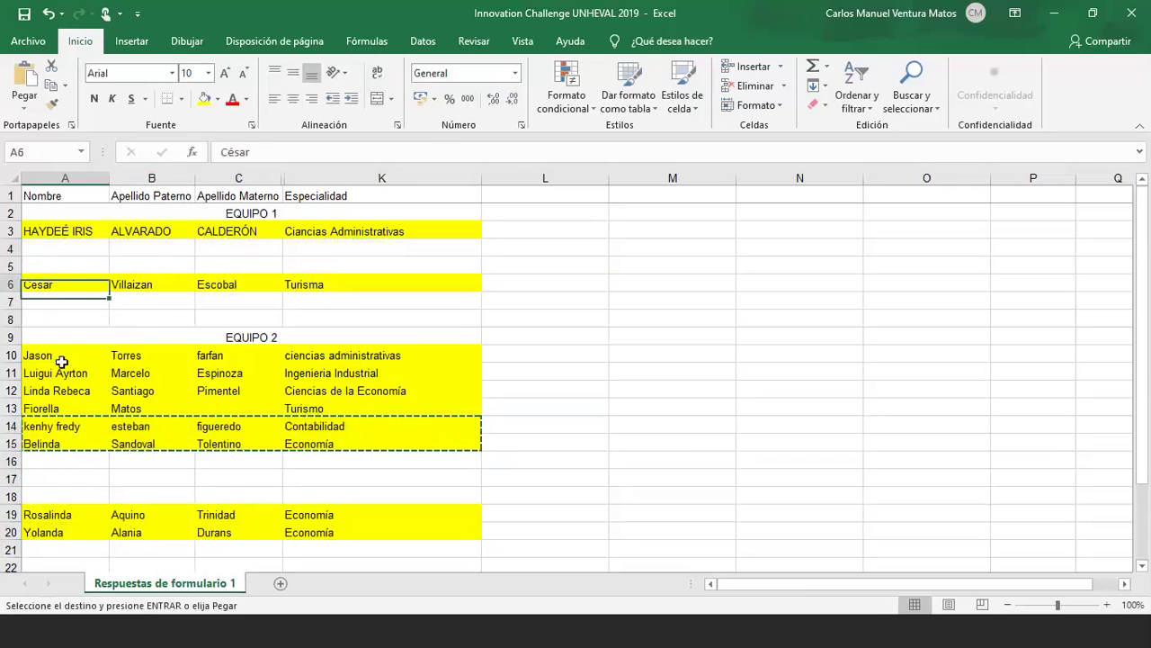
{"action": "key", "text": "ctrl+v"}
{"action": "key", "text": "Down"}
{"action": "key", "text": "Down"}
{"action": "key", "text": "Down"}
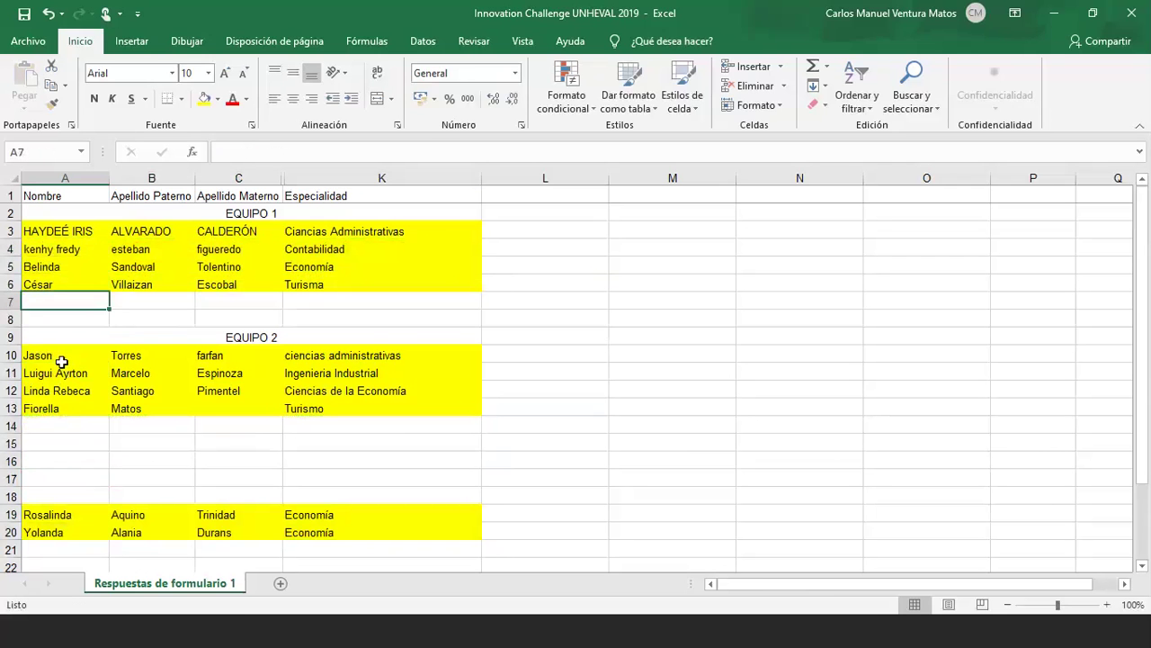
{"action": "key", "text": "Up"}
{"action": "key", "text": "Up"}
{"action": "key", "text": "Up"}
{"action": "key", "text": "Down"}
{"action": "key", "text": "Down"}
{"action": "key", "text": "Down"}
{"action": "key", "text": "Down"}
{"action": "key", "text": "Down"}
{"action": "key", "text": "Down"}
{"action": "key", "text": "Down"}
{"action": "key", "text": "Down"}
{"action": "key", "text": "Down"}
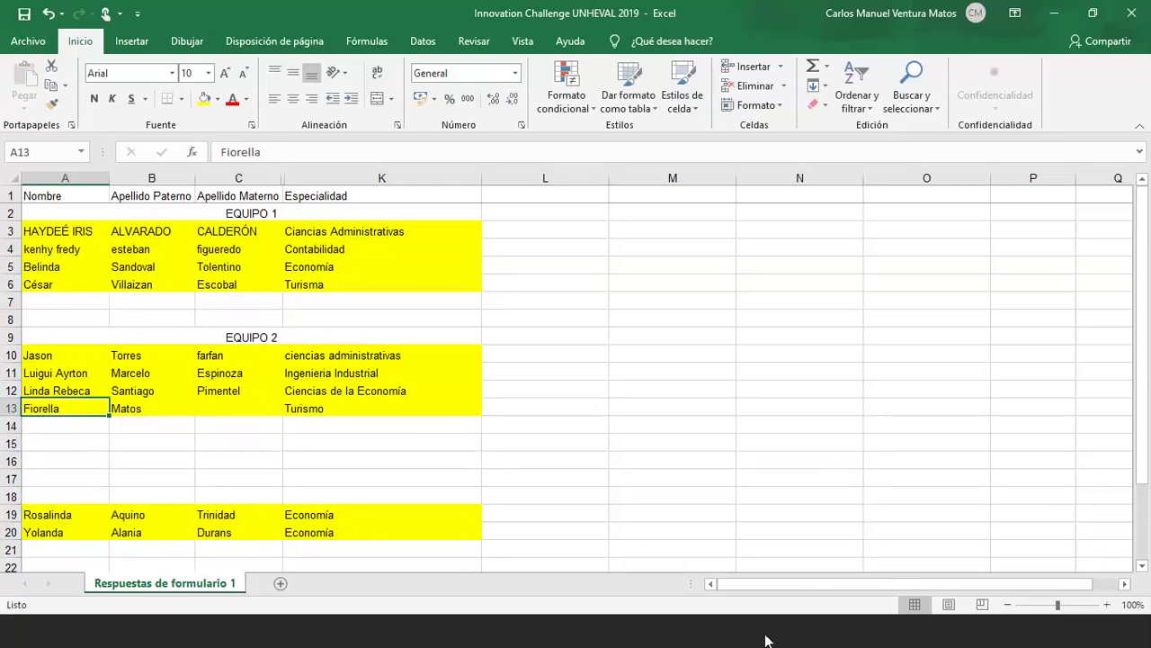
{"action": "left_click", "coordinate": [601, 644]}
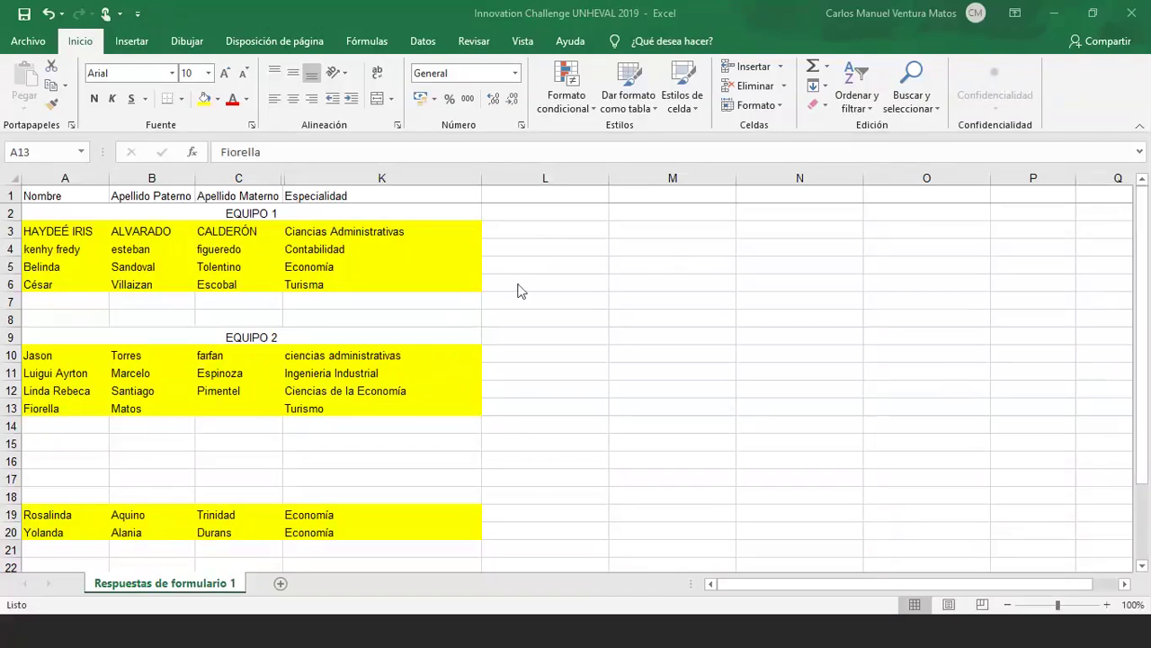
Add a new EQUIPO 2 member in row 14 with first name, both surnames and specialty Turismo.
{"action": "left_click", "coordinate": [38, 433]}
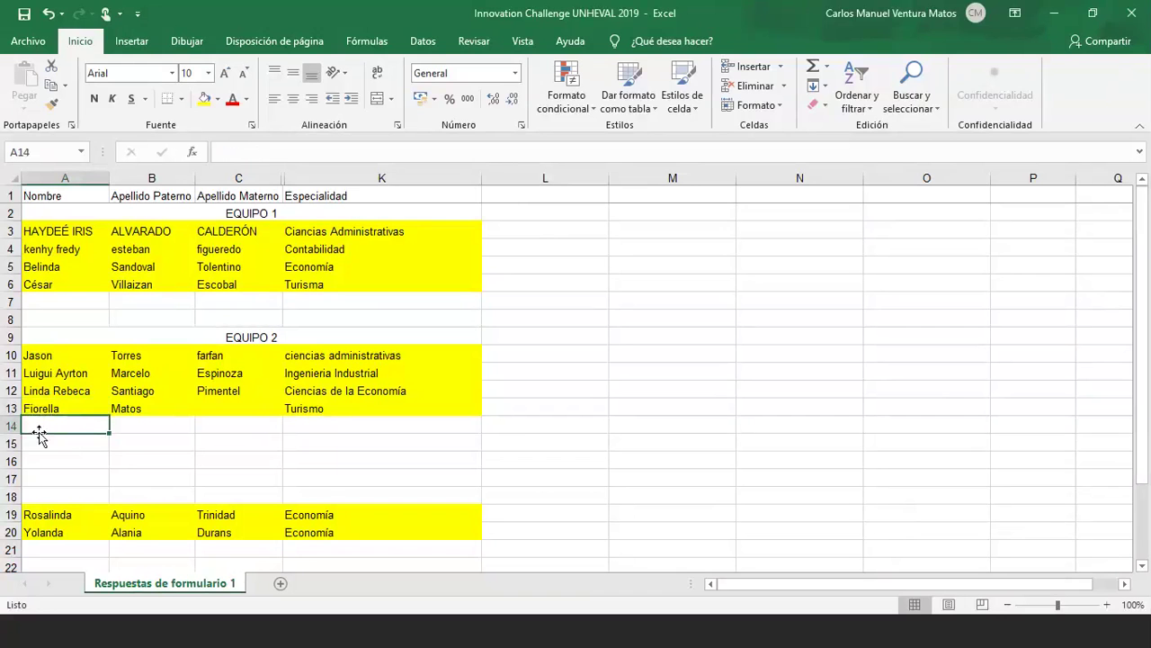
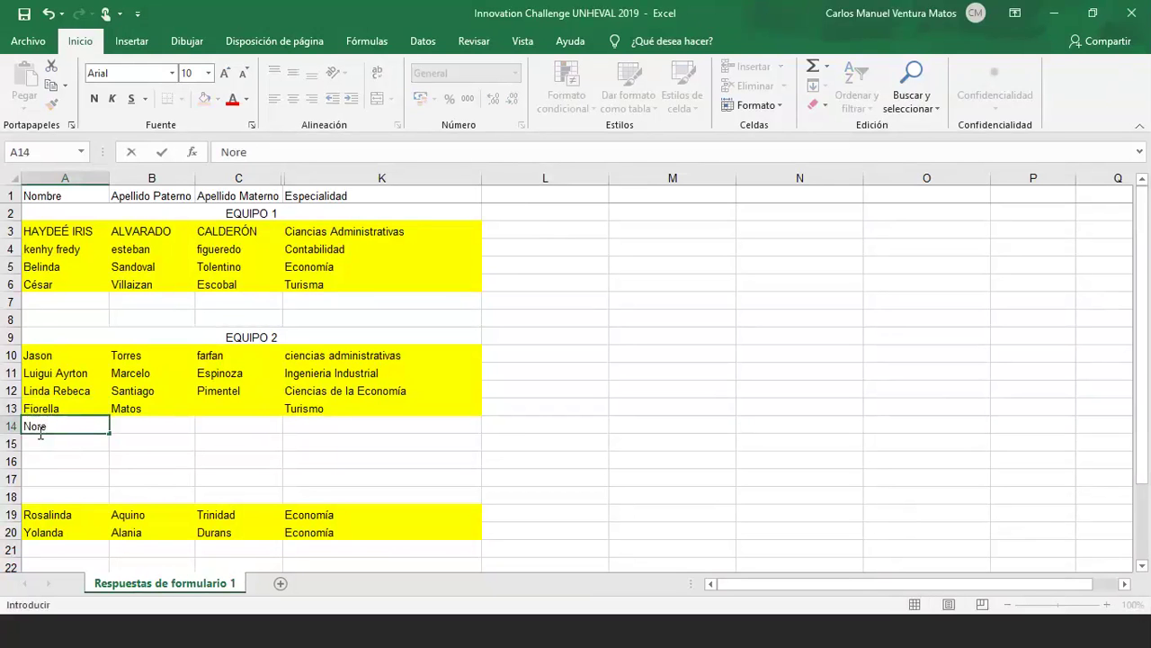
{"action": "key", "text": "Tab"}
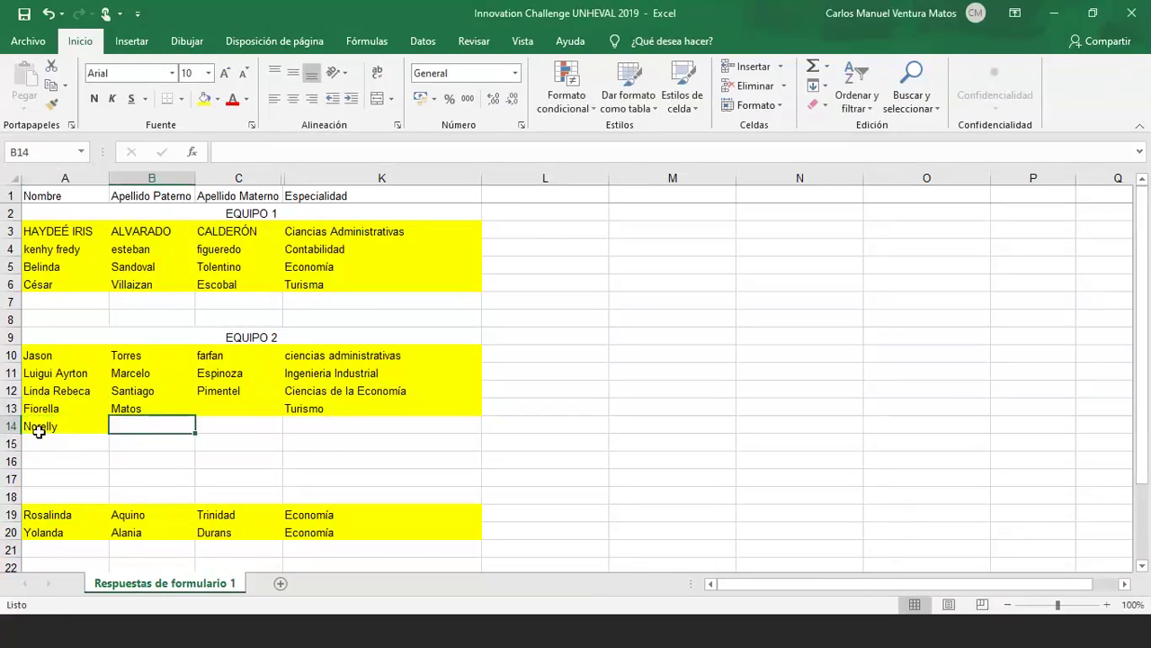
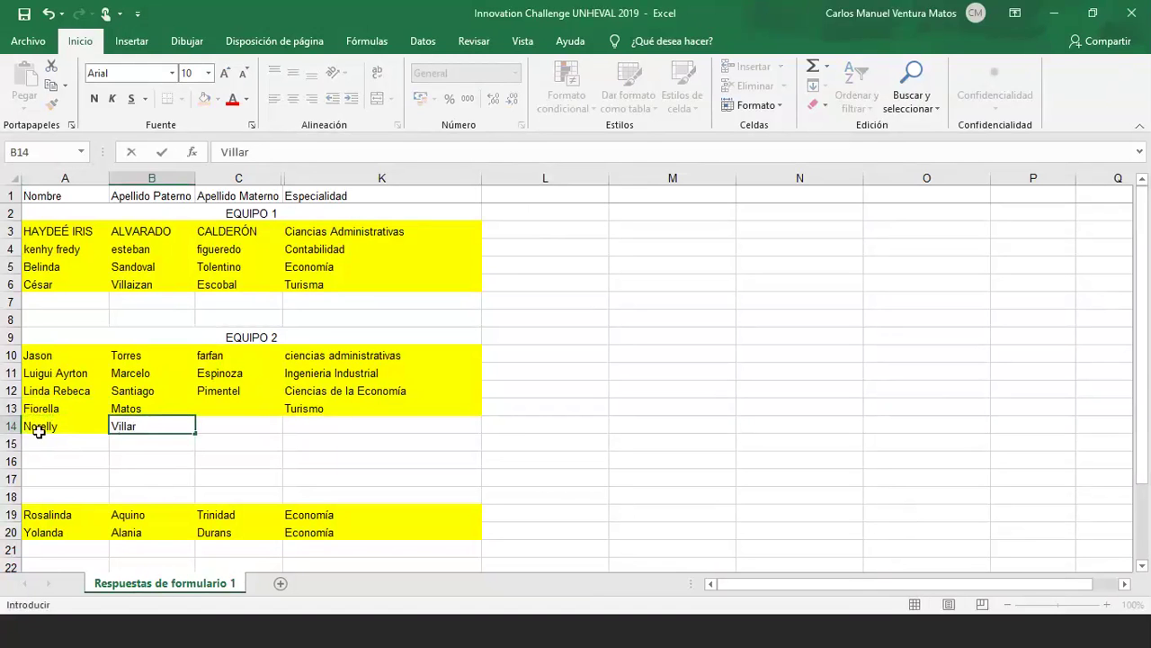
{"action": "key", "text": "Tab"}
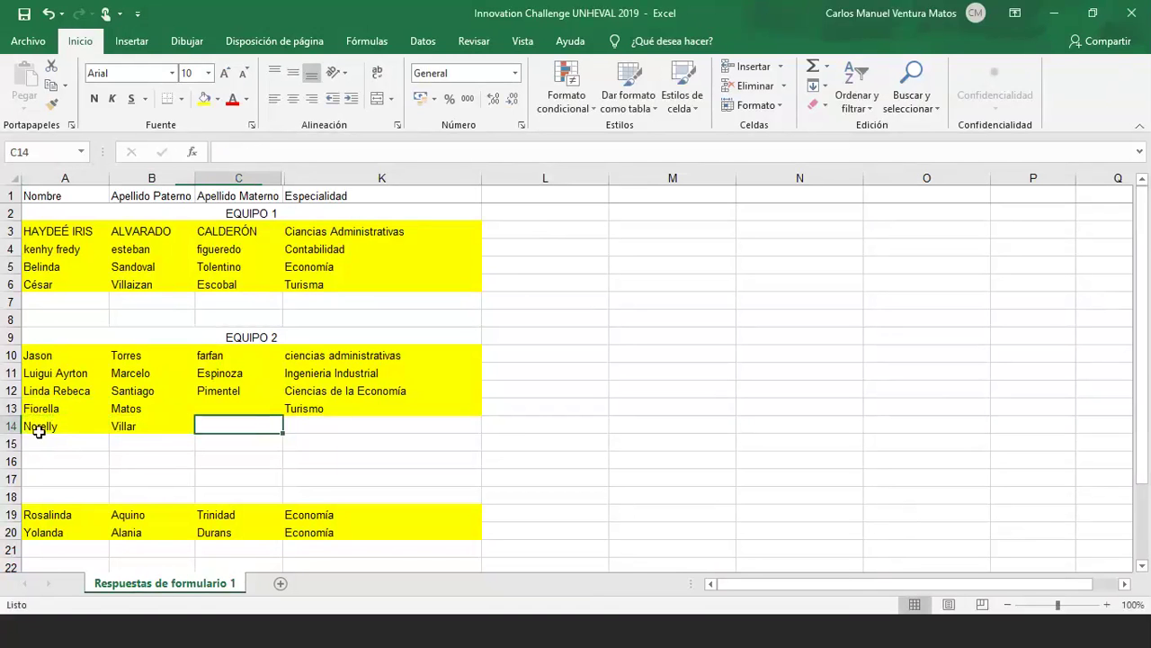
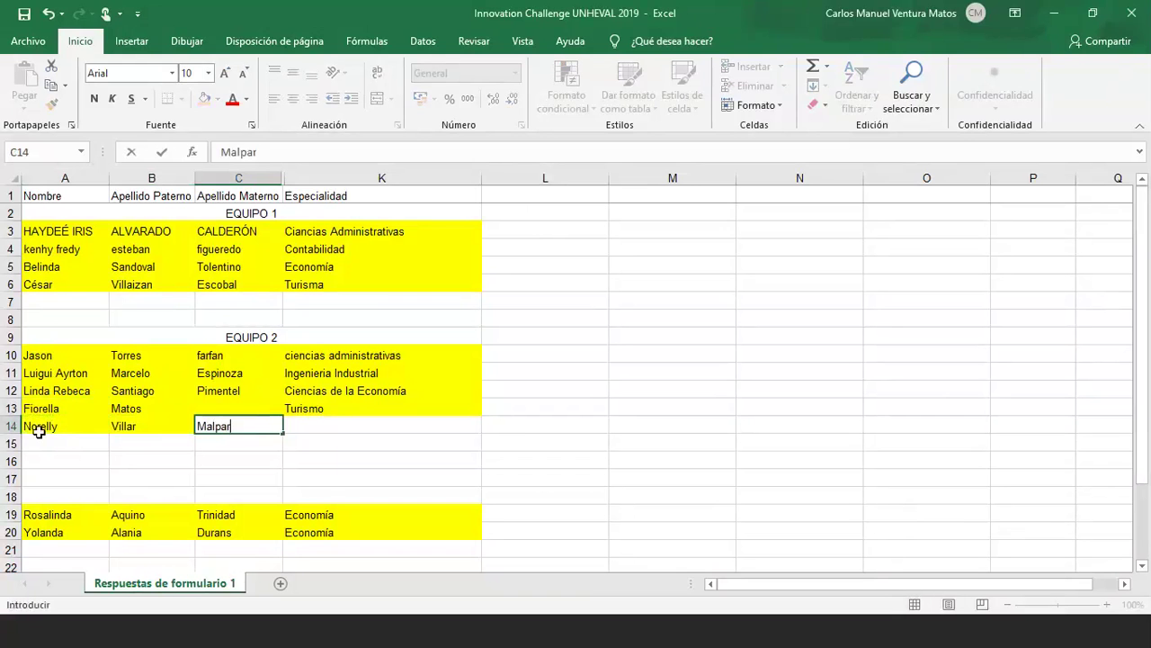
{"action": "key", "text": "Tab"}
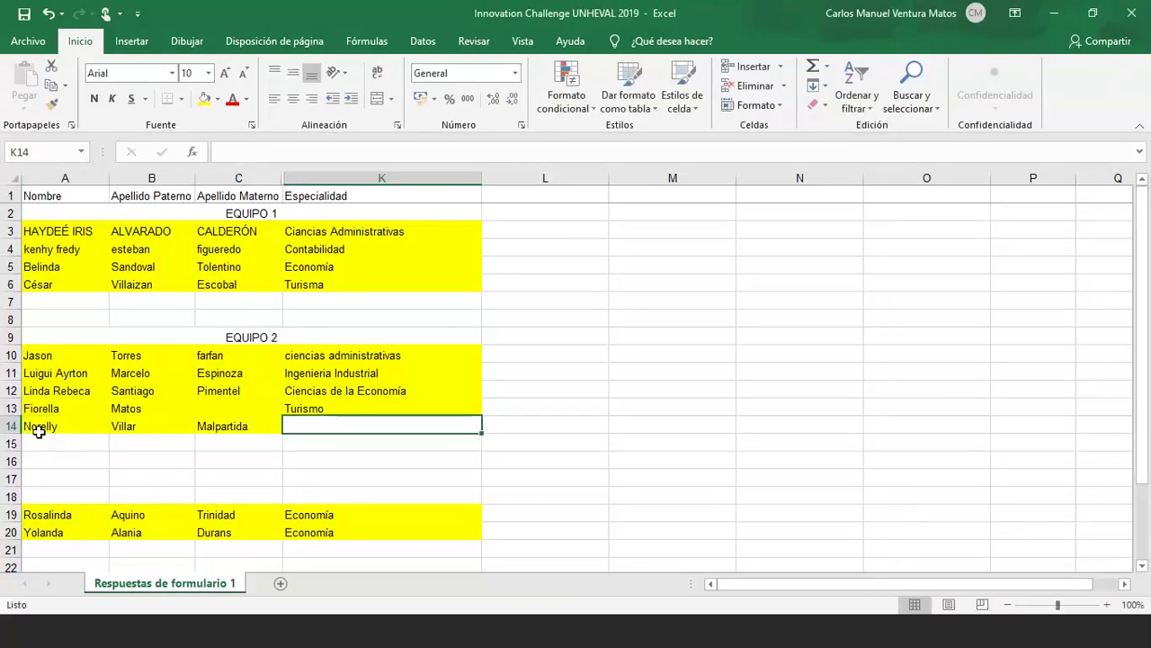
{"action": "type", "text": "Turismo"}
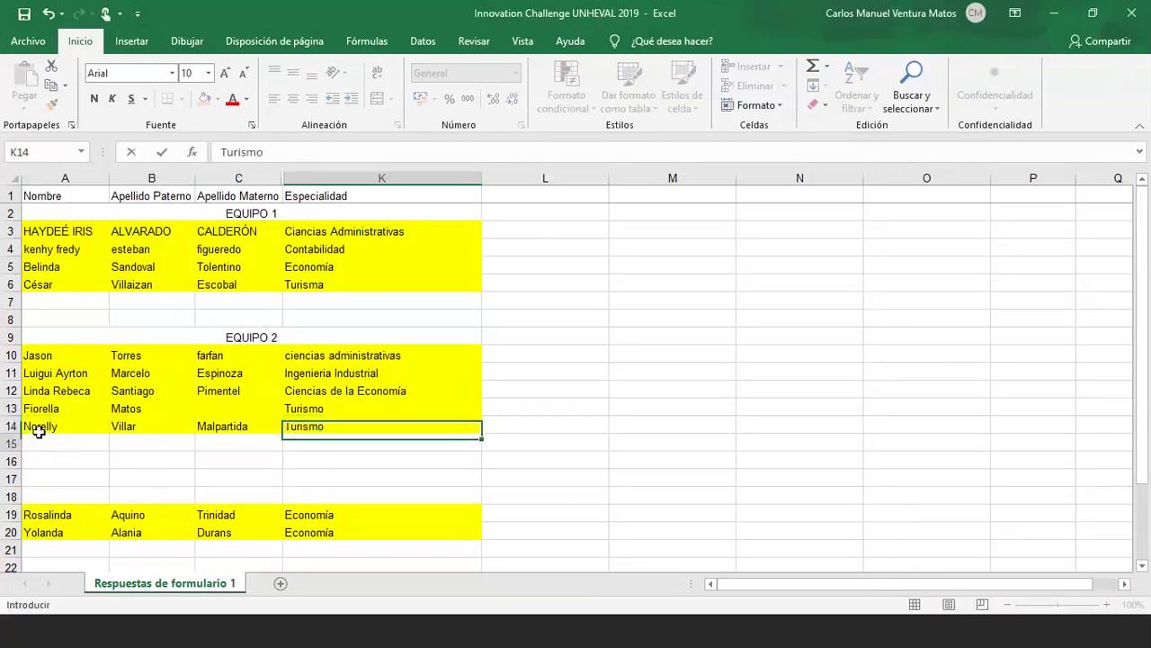
{"action": "key", "text": "Return"}
{"action": "key", "text": "Up"}
{"action": "key", "text": "Up"}
{"action": "key", "text": "Up"}
{"action": "key", "text": "Up"}
{"action": "key", "text": "Up"}
{"action": "key", "text": "Up"}
{"action": "key", "text": "Up"}
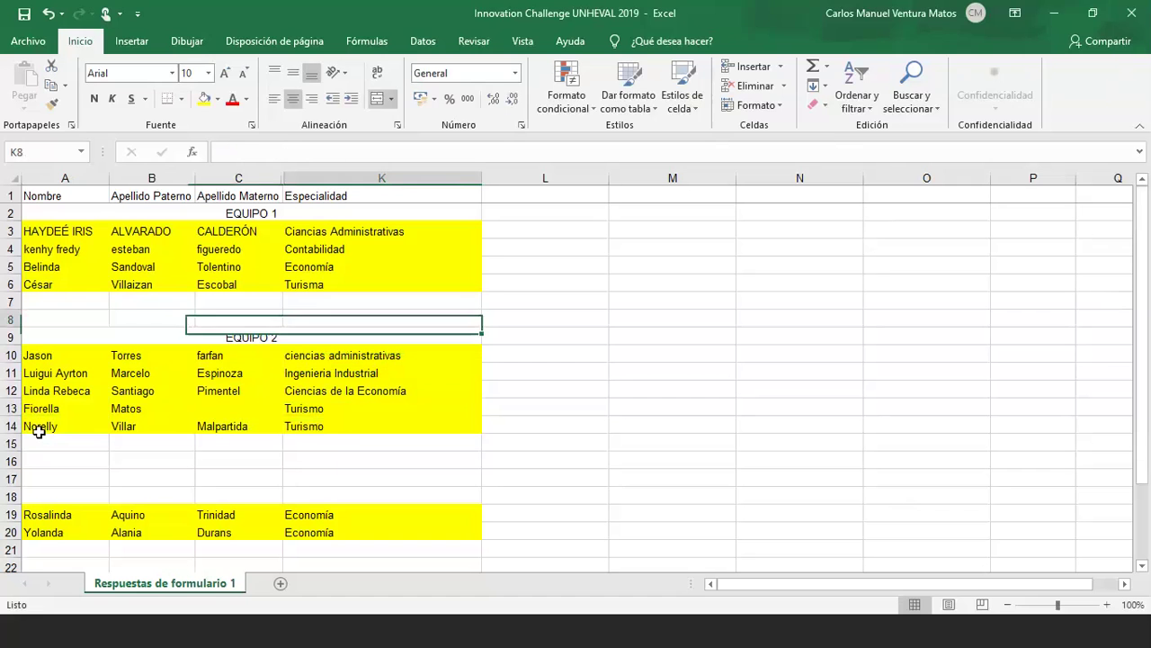
{"action": "key", "text": "Up"}
{"action": "key", "text": "Up"}
{"action": "key", "text": "Up"}
{"action": "key", "text": "Up"}
{"action": "key", "text": "Left"}
{"action": "key", "text": "Left"}
{"action": "key", "text": "Left"}
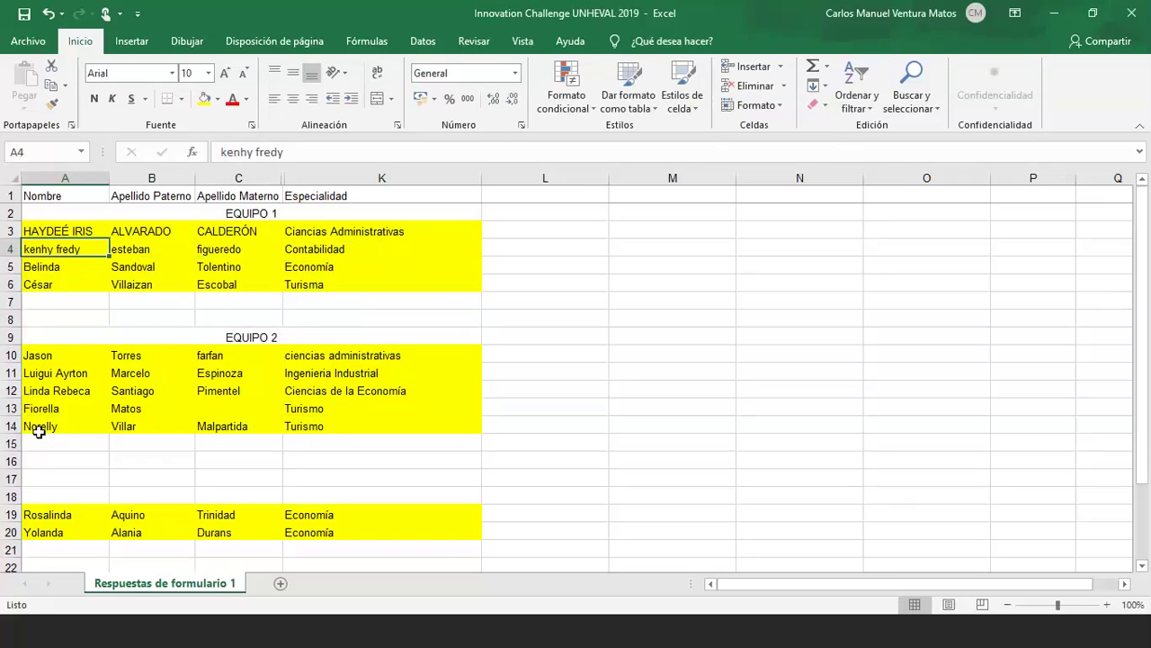
{"action": "key", "text": "Right"}
{"action": "key", "text": "Right"}
{"action": "key", "text": "Right"}
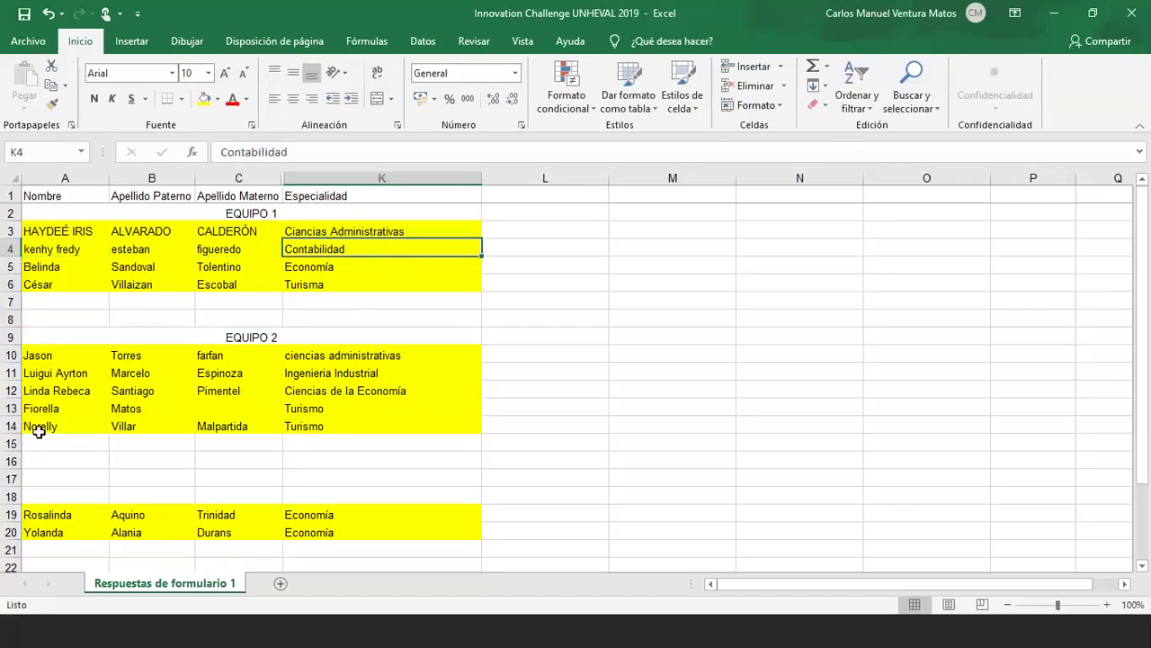
{"action": "key", "text": "Left"}
{"action": "key", "text": "Left"}
{"action": "key", "text": "Left"}
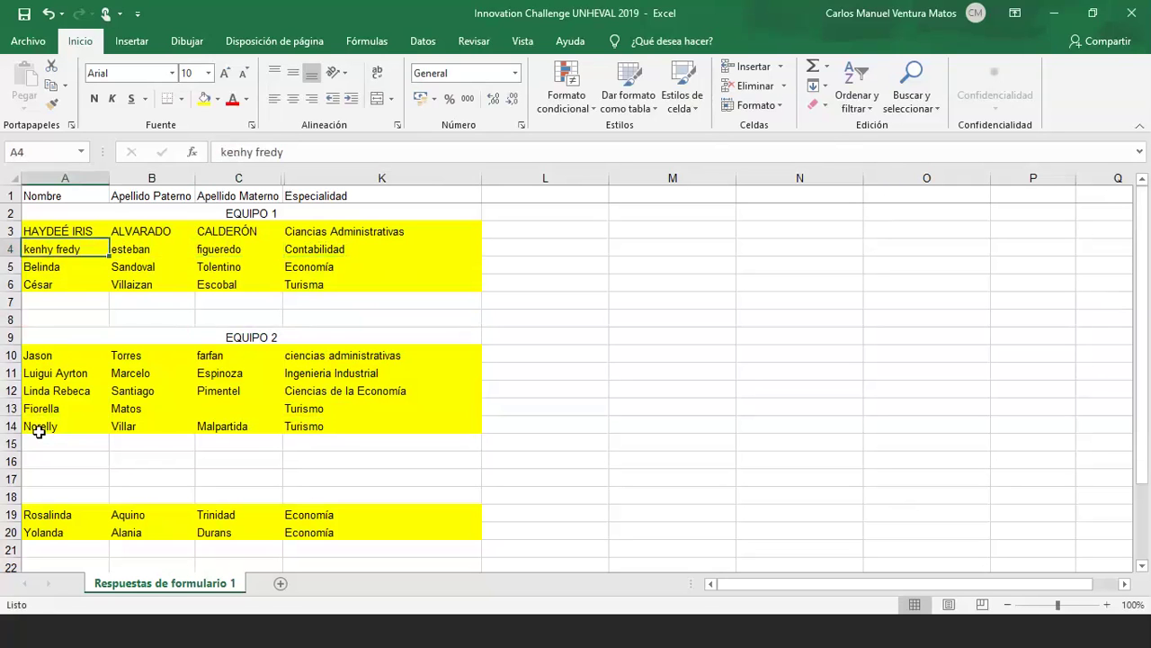
{"action": "key", "text": "Right"}
{"action": "key", "text": "Down"}
{"action": "key", "text": "Up"}
{"action": "key", "text": "Left"}
{"action": "key", "text": "Down"}
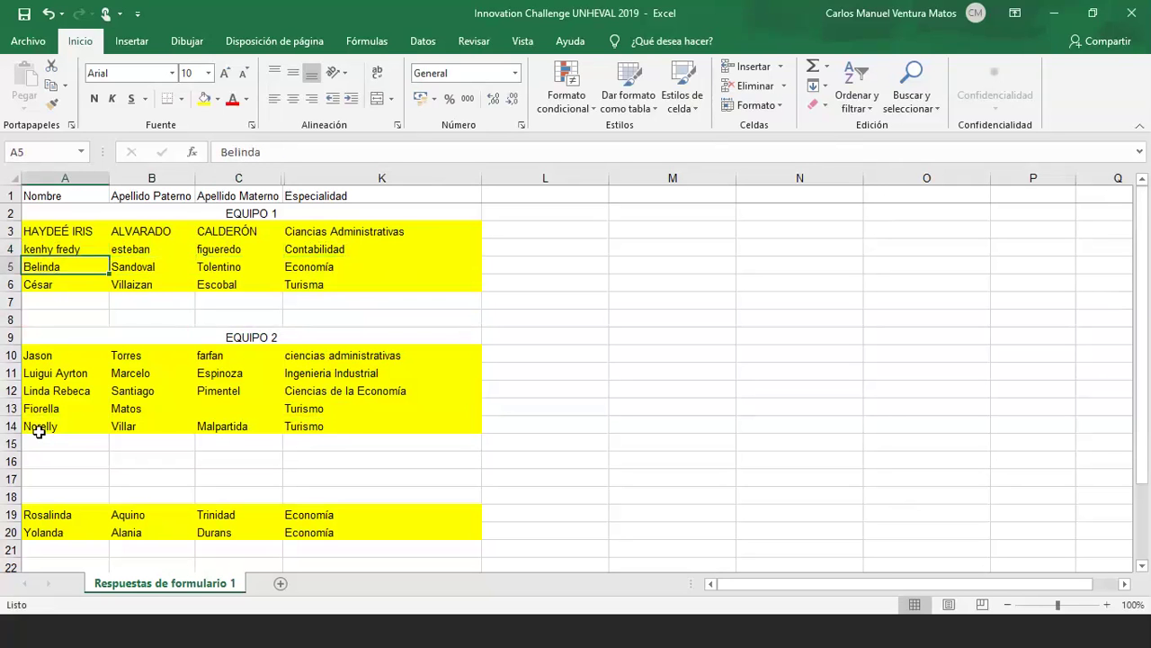
{"action": "key", "text": "Down"}
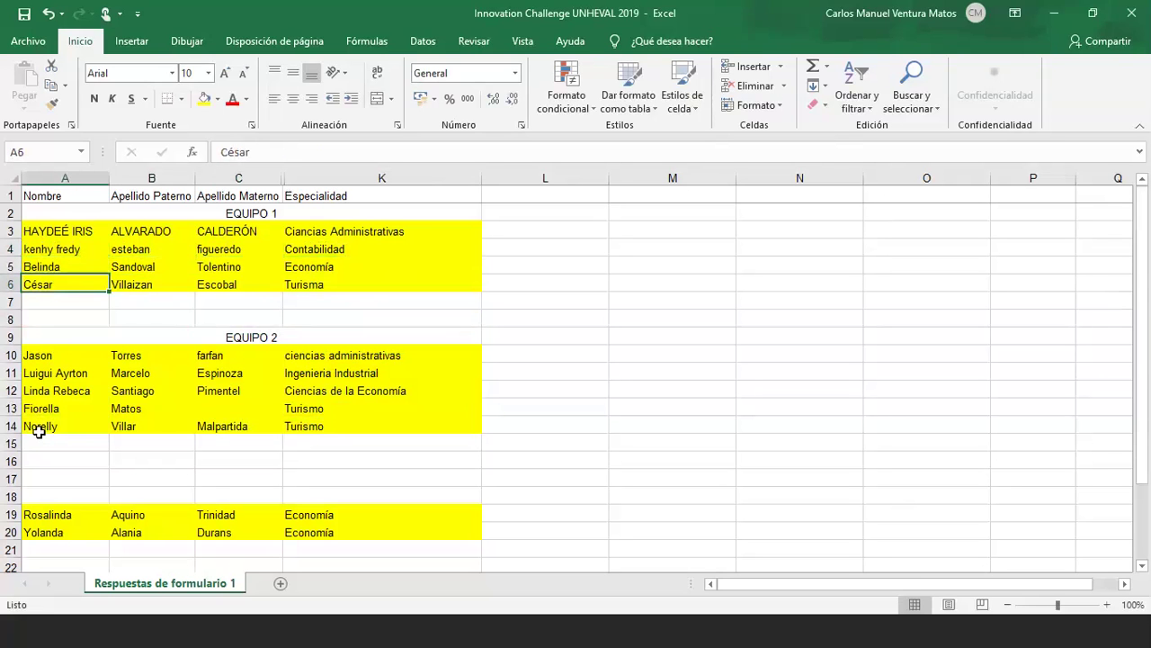
{"action": "key", "text": "Down"}
{"action": "key", "text": "Up"}
{"action": "key", "text": "Down"}
{"action": "key", "text": "Up"}
{"action": "key", "text": "Up"}
{"action": "key", "text": "Up"}
{"action": "key", "text": "Up"}
{"action": "key", "text": "Down"}
{"action": "key", "text": "Down"}
{"action": "key", "text": "Down"}
{"action": "key", "text": "Down"}
{"action": "key", "text": "Down"}
{"action": "key", "text": "Up"}
{"action": "key", "text": "Up"}
{"action": "key", "text": "Up"}
{"action": "key", "text": "Down"}
{"action": "key", "text": "Down"}
{"action": "key", "text": "Down"}
{"action": "key", "text": "Up"}
{"action": "key", "text": "Up"}
{"action": "key", "text": "Up"}
{"action": "key", "text": "Down"}
{"action": "key", "text": "Down"}
{"action": "key", "text": "Down"}
{"action": "key", "text": "Down"}
{"action": "key", "text": "Down"}
{"action": "key", "text": "Down"}
{"action": "key", "text": "Down"}
{"action": "key", "text": "Down"}
{"action": "key", "text": "Down"}
{"action": "key", "text": "Up"}
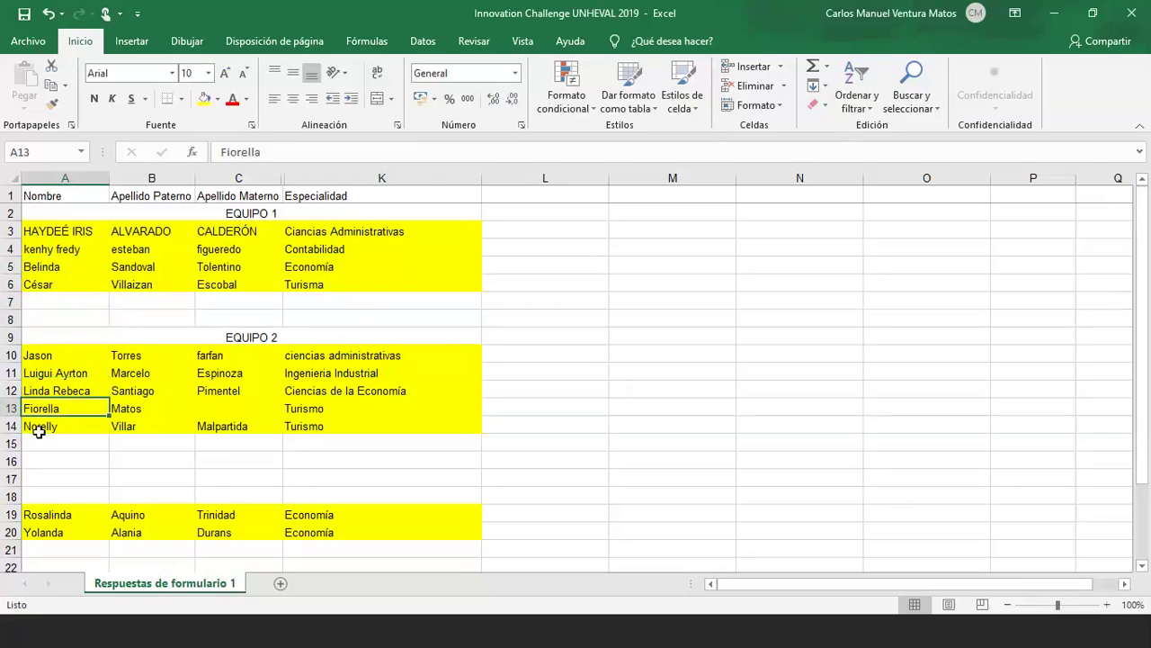
{"action": "key", "text": "Right"}
{"action": "key", "text": "Right"}
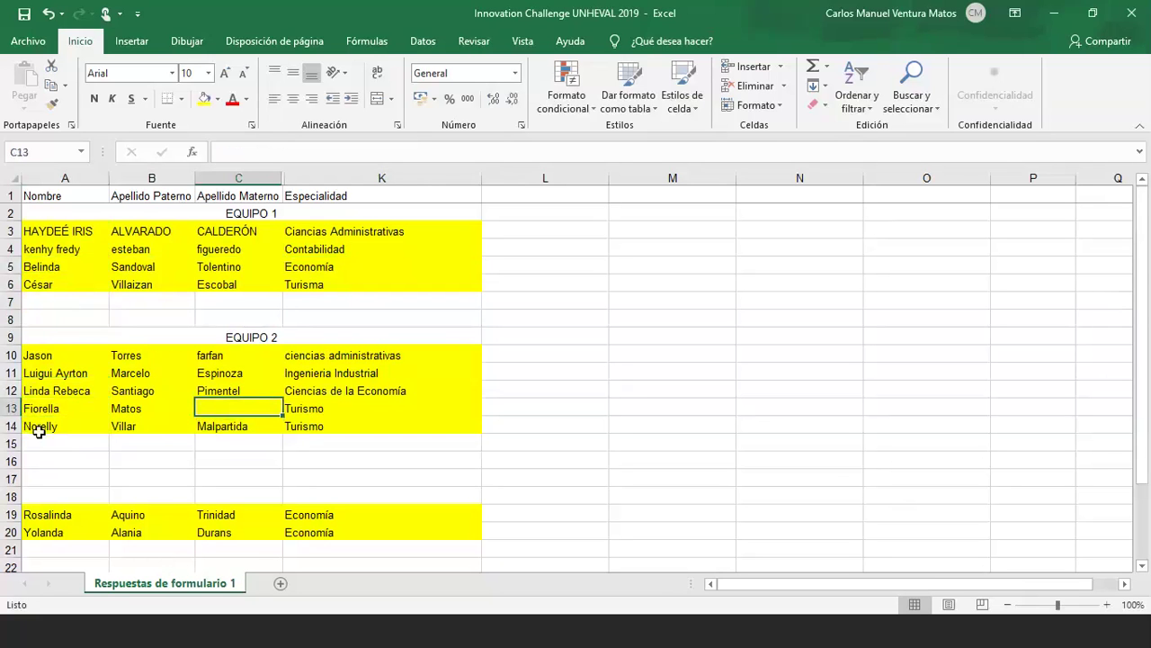
Move the row 14 maternal surname from C14 into spare cell B15 temporarily.
{"action": "key", "text": "Down"}
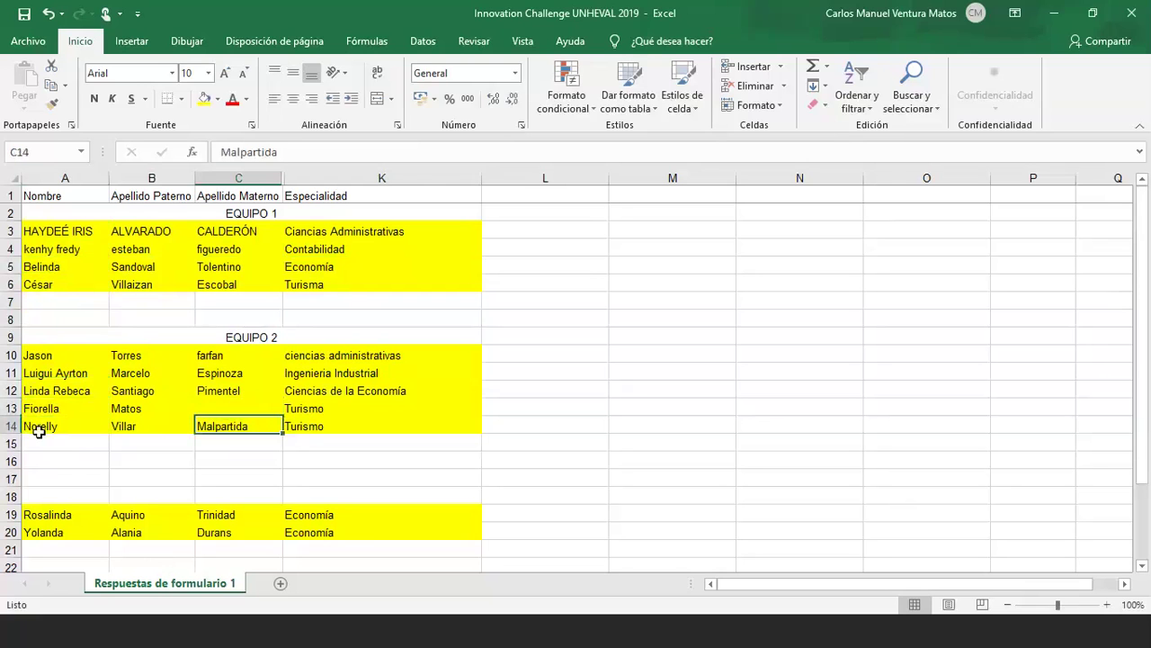
{"action": "key", "text": "Left"}
{"action": "key", "text": "Right"}
{"action": "key", "text": "ctrl+c"}
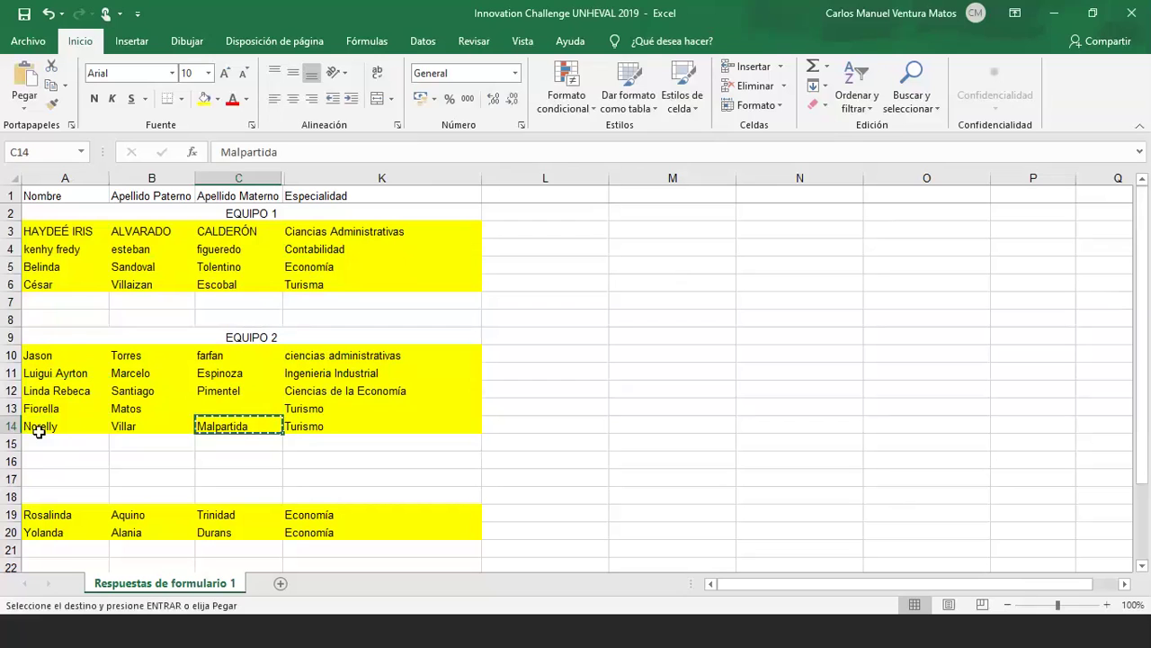
{"action": "key", "text": "Left"}
{"action": "key", "text": "Down"}
{"action": "key", "text": "ctrl+c"}
{"action": "key", "text": "Up"}
{"action": "key", "text": "Right"}
{"action": "key", "text": "Down"}
{"action": "key", "text": "Up"}
{"action": "key", "text": "ctrl+c"}
{"action": "key", "text": "Down"}
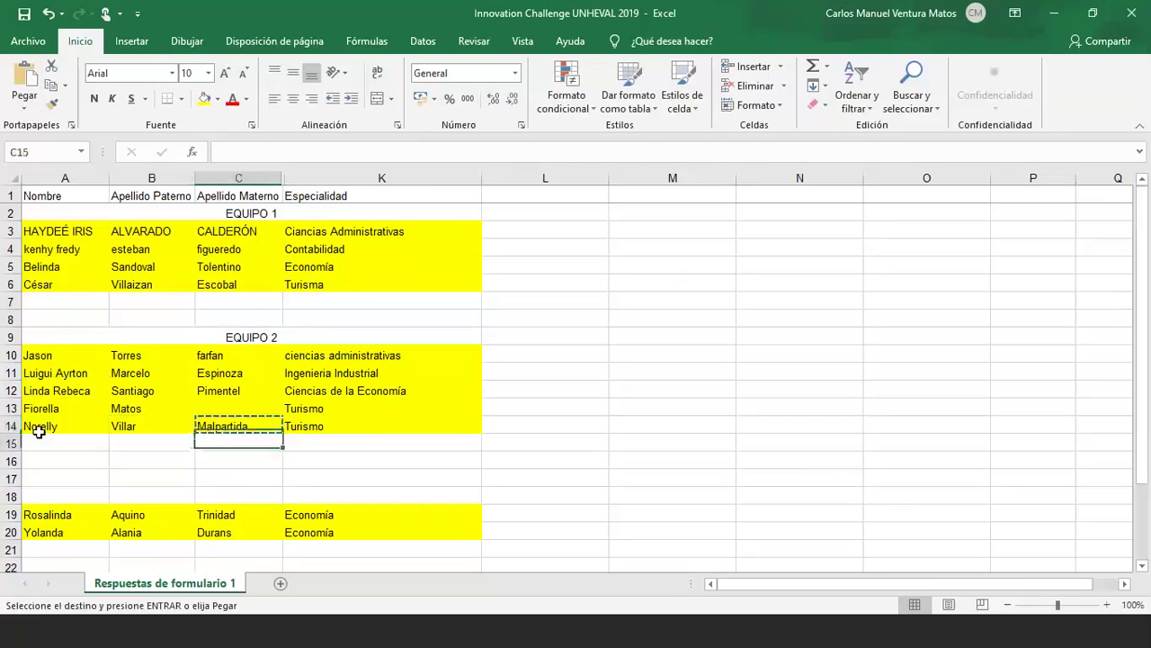
{"action": "key", "text": "Left"}
{"action": "key", "text": "ctrl+v"}
Move the paternal surname into C14 and the parked surname from B15 into B14.
{"action": "key", "text": "Up"}
{"action": "key", "text": "Right"}
{"action": "key", "text": "Delete"}
{"action": "key", "text": "Left"}
{"action": "key", "text": "Down"}
{"action": "key", "text": "Up"}
{"action": "key", "text": "ctrl+c"}
{"action": "key", "text": "Right"}
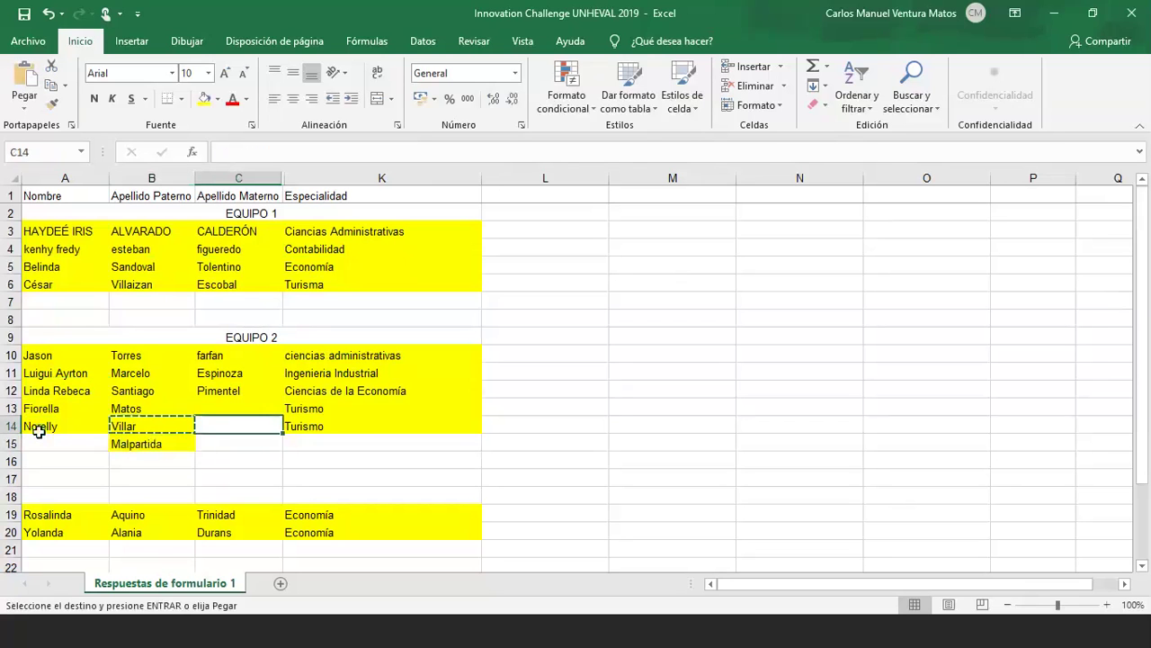
{"action": "key", "text": "ctrl+v"}
{"action": "key", "text": "Left"}
{"action": "key", "text": "Down"}
{"action": "key", "text": "ctrl+x"}
{"action": "key", "text": "Up"}
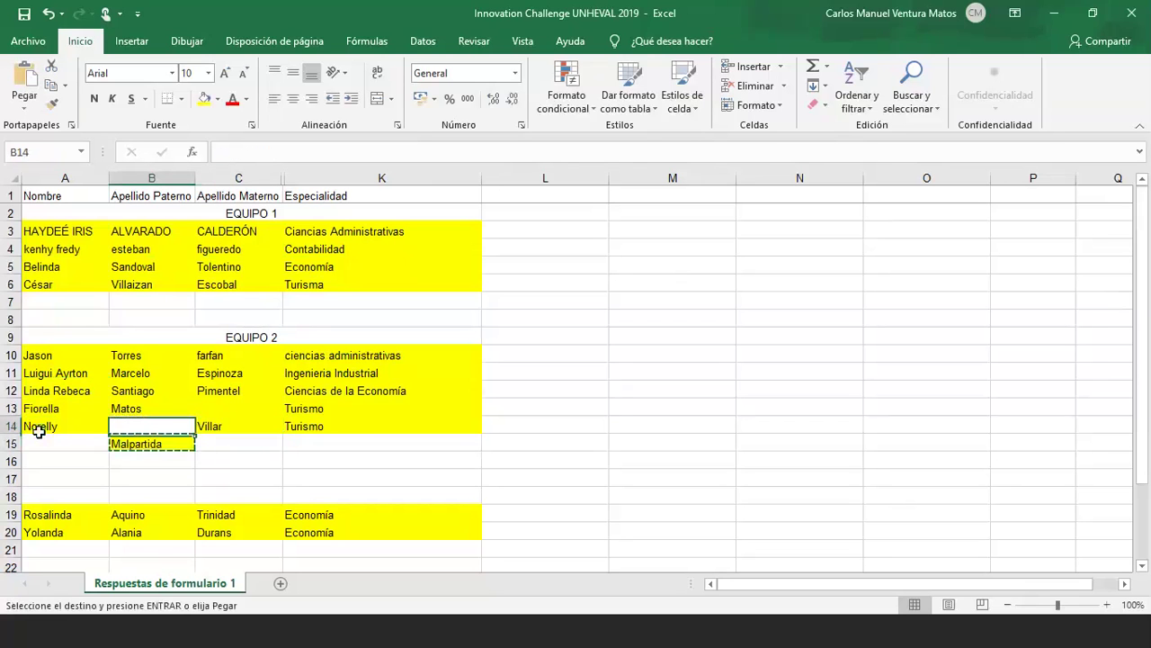
{"action": "key", "text": "ctrl+v"}
{"action": "key", "text": "Up"}
{"action": "key", "text": "Up"}
{"action": "key", "text": "Up"}
{"action": "key", "text": "Up"}
{"action": "key", "text": "Up"}
{"action": "key", "text": "Up"}
{"action": "key", "text": "Up"}
{"action": "key", "text": "Up"}
{"action": "key", "text": "Up"}
{"action": "key", "text": "Up"}
{"action": "key", "text": "Down"}
{"action": "key", "text": "Down"}
{"action": "key", "text": "Down"}
{"action": "key", "text": "Down"}
{"action": "key", "text": "Down"}
{"action": "key", "text": "Down"}
{"action": "key", "text": "Down"}
{"action": "key", "text": "Down"}
{"action": "key", "text": "Right"}
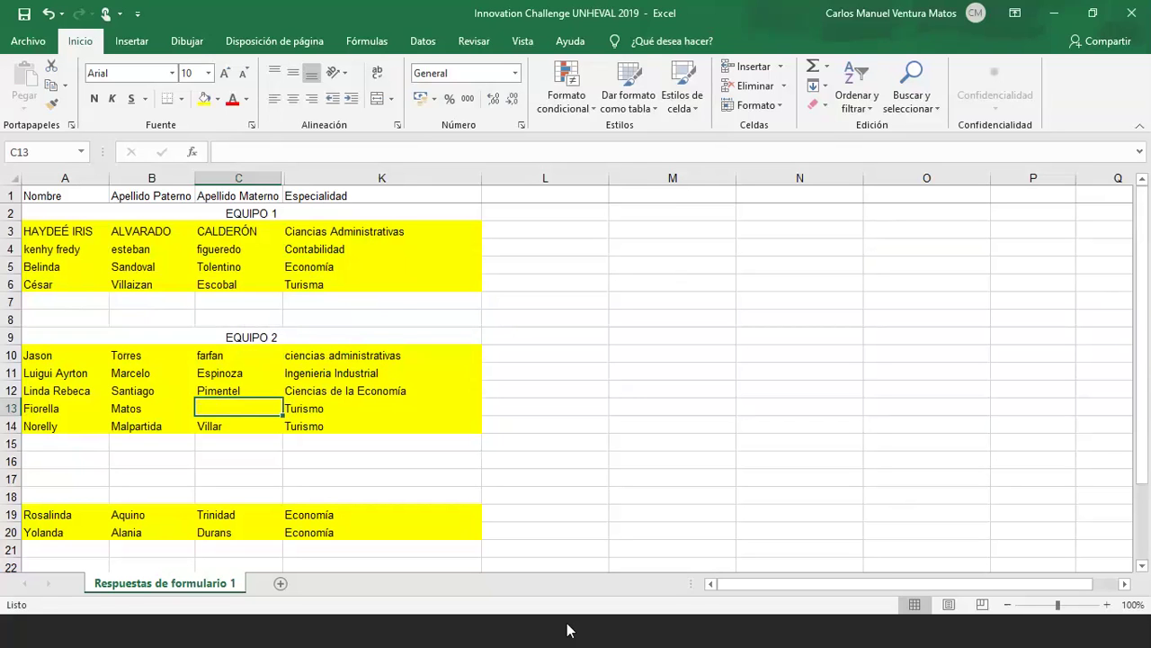
Fill in the earlier EQUIPO 2 member's missing maternal surname.
{"action": "type", "text": "A"}
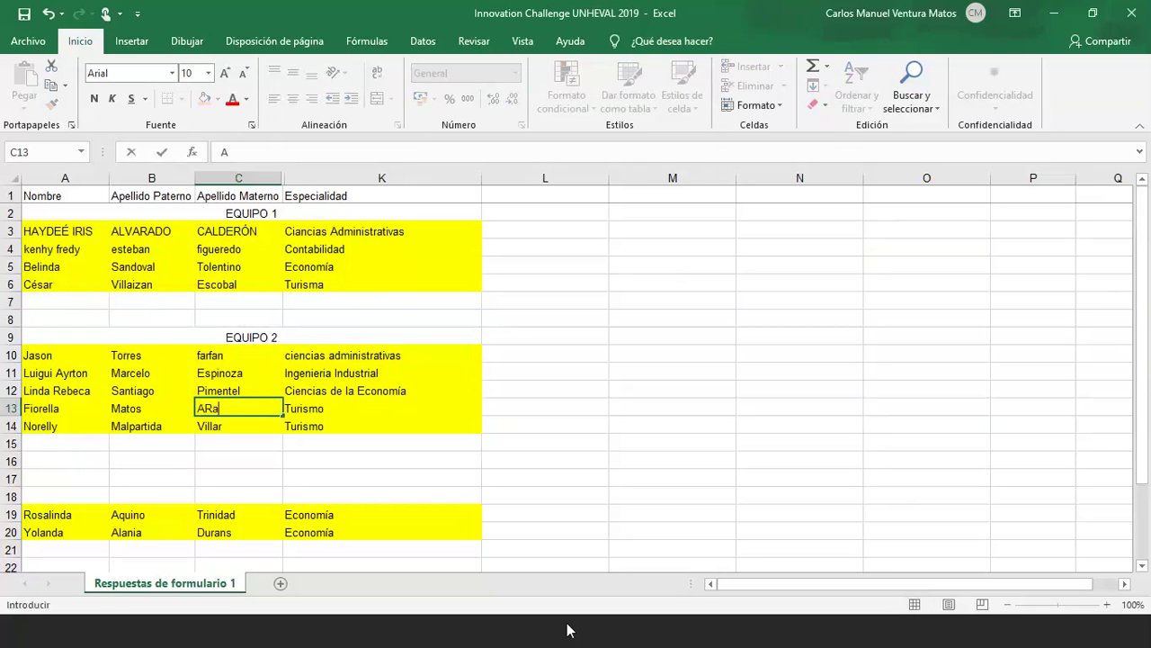
{"action": "type", "text": "randa"}
{"action": "key", "text": "Up"}
{"action": "key", "text": "Up"}
{"action": "key", "text": "Up"}
{"action": "key", "text": "Up"}
{"action": "key", "text": "Up"}
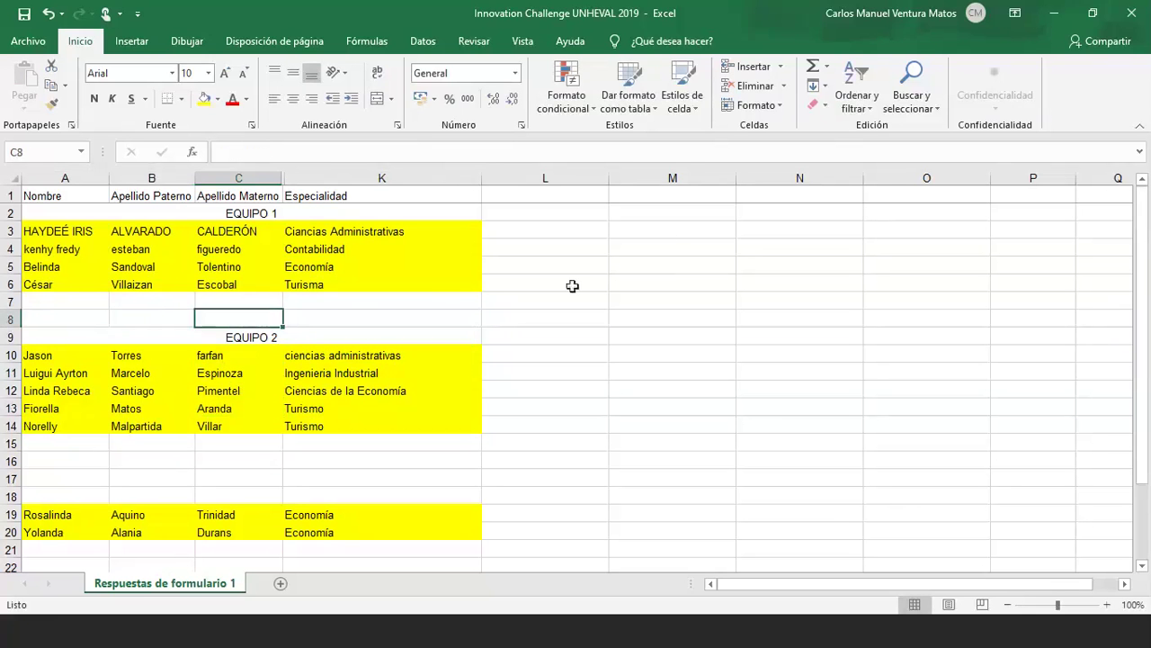
{"action": "left_click", "coordinate": [237, 297]}
{"action": "key", "text": "Left"}
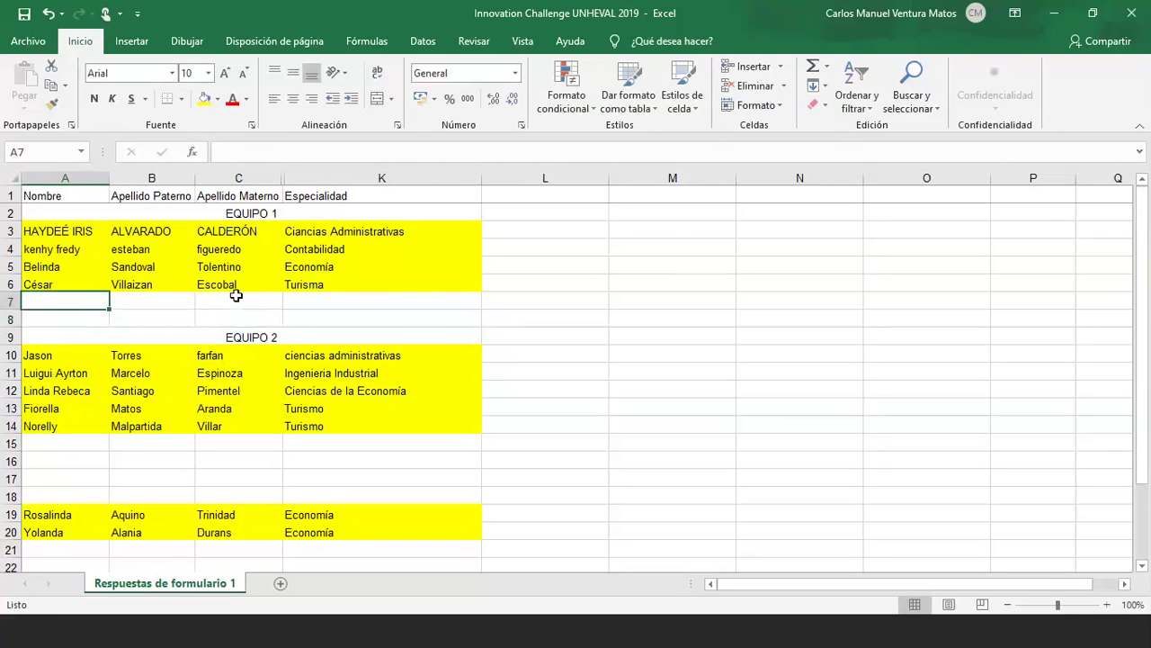
{"action": "key", "text": "Up"}
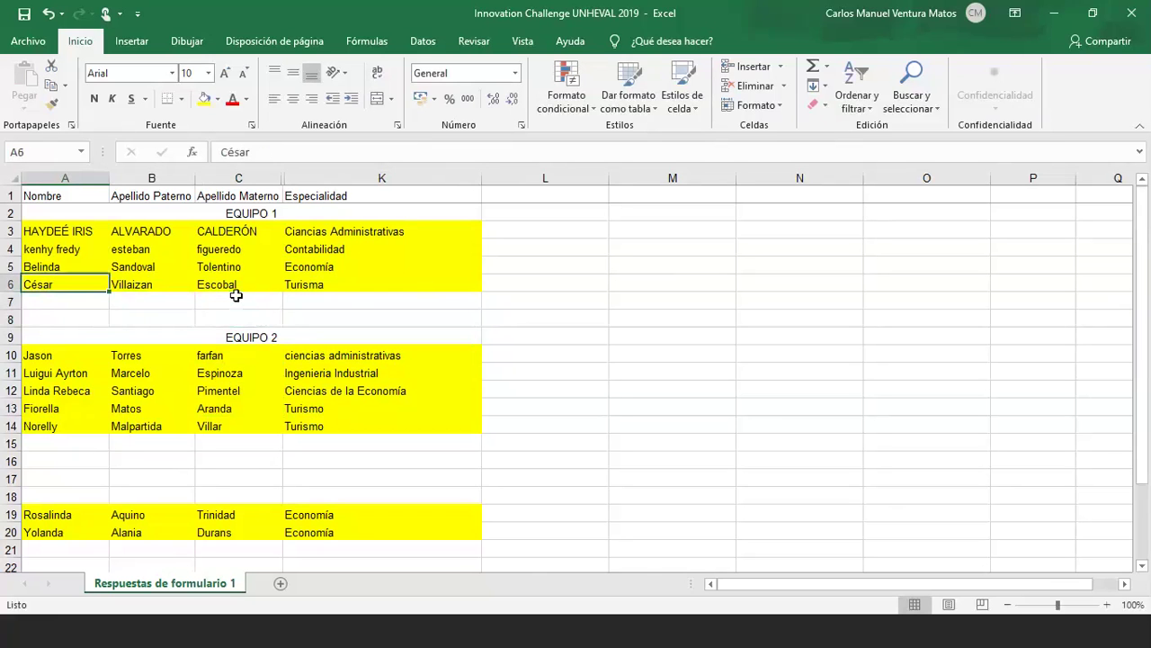
{"action": "key", "text": "Down"}
{"action": "key", "text": "Down"}
{"action": "key", "text": "Down"}
{"action": "key", "text": "Down"}
{"action": "key", "text": "Down"}
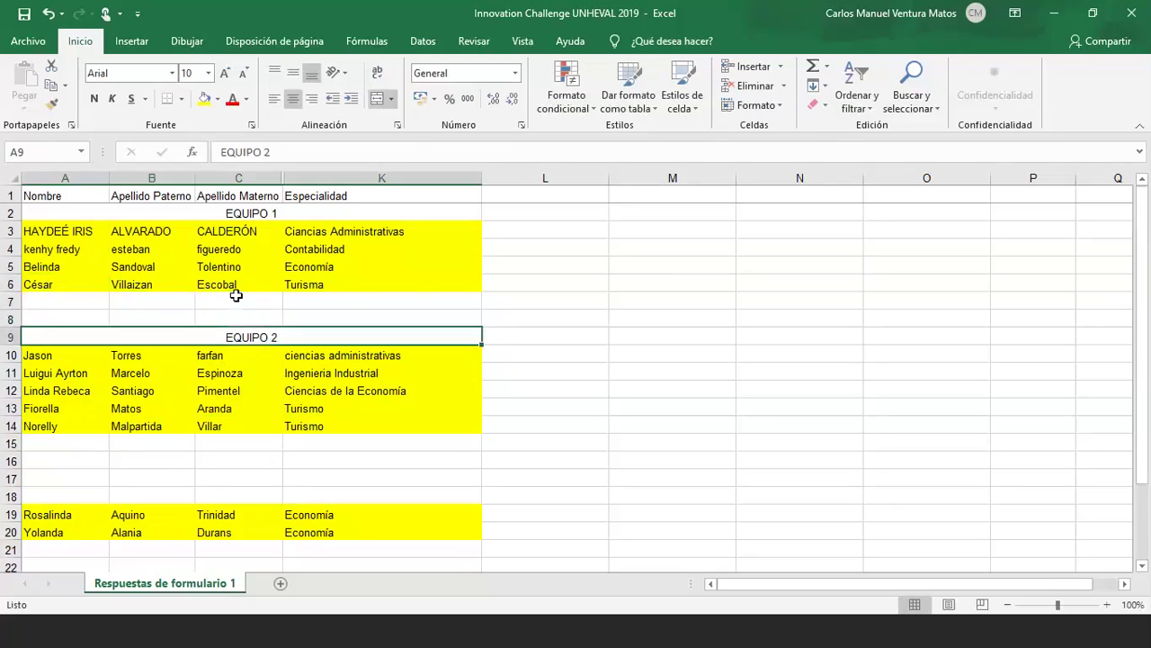
{"action": "key", "text": "Up"}
{"action": "key", "text": "Up"}
{"action": "key", "text": "Up"}
{"action": "key", "text": "Up"}
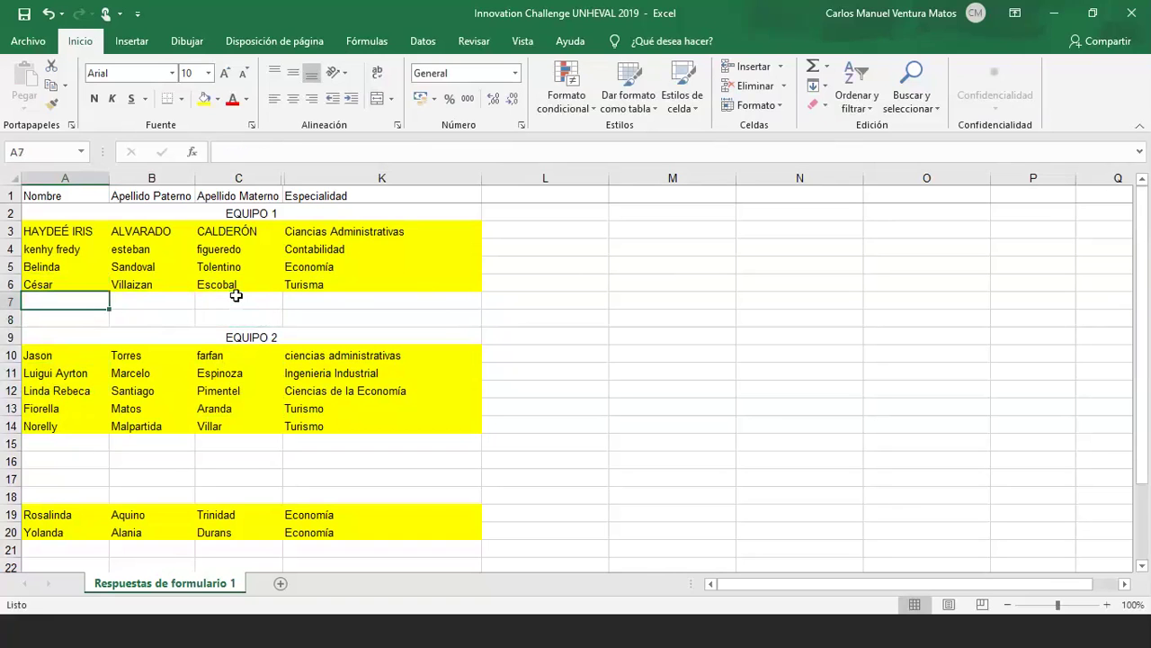
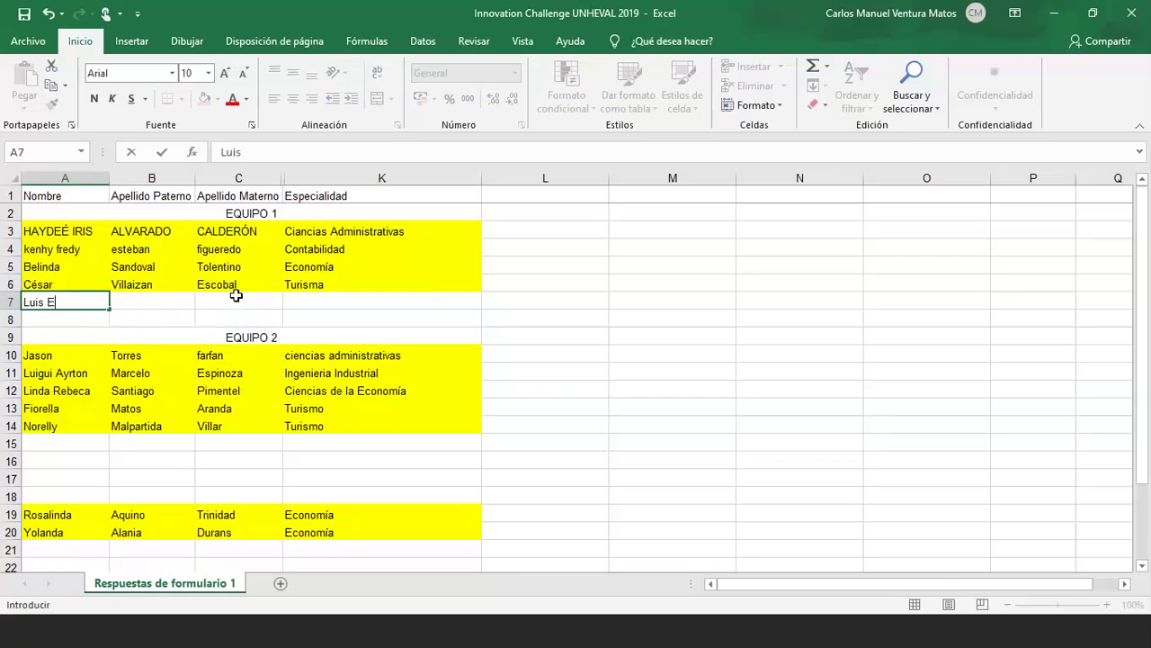
Enter the new EQUIPO 1 member's first name, both surnames and specialty Economía in row 7.
{"action": "key", "text": "Tab"}
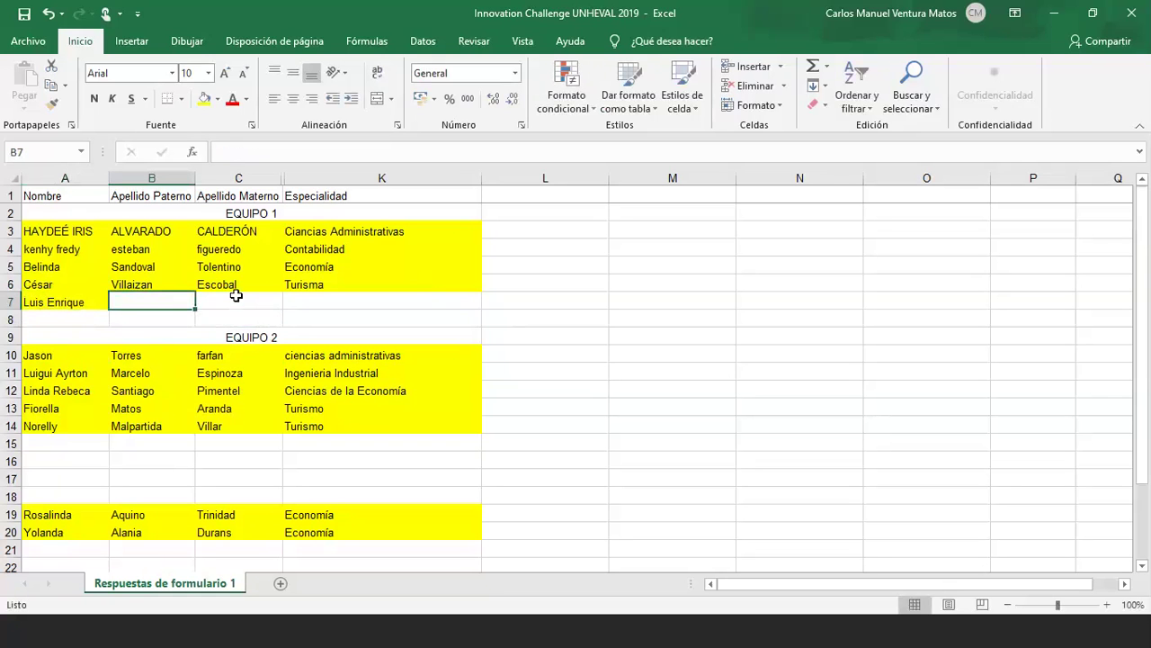
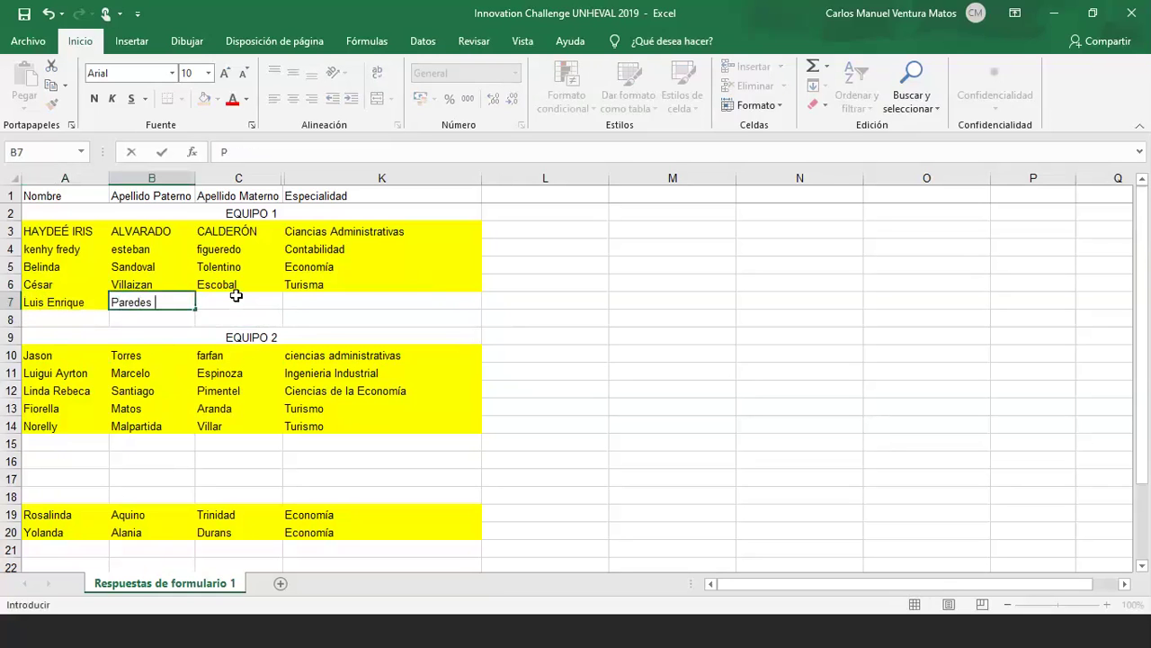
{"action": "key", "text": "Tab"}
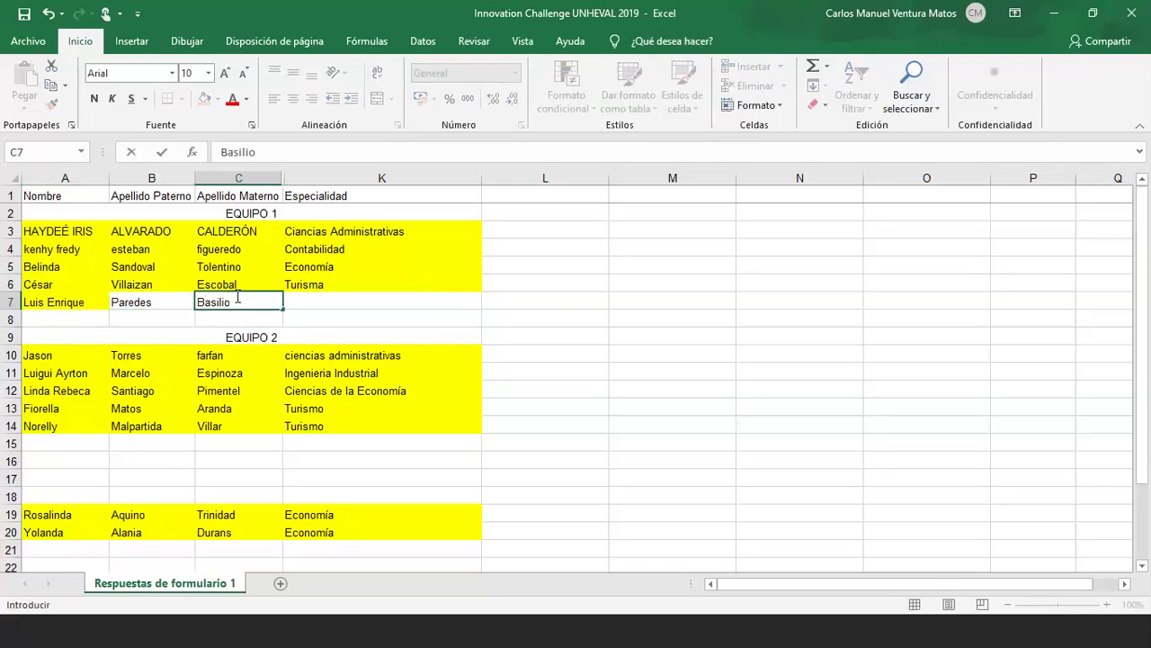
{"action": "key", "text": "Tab"}
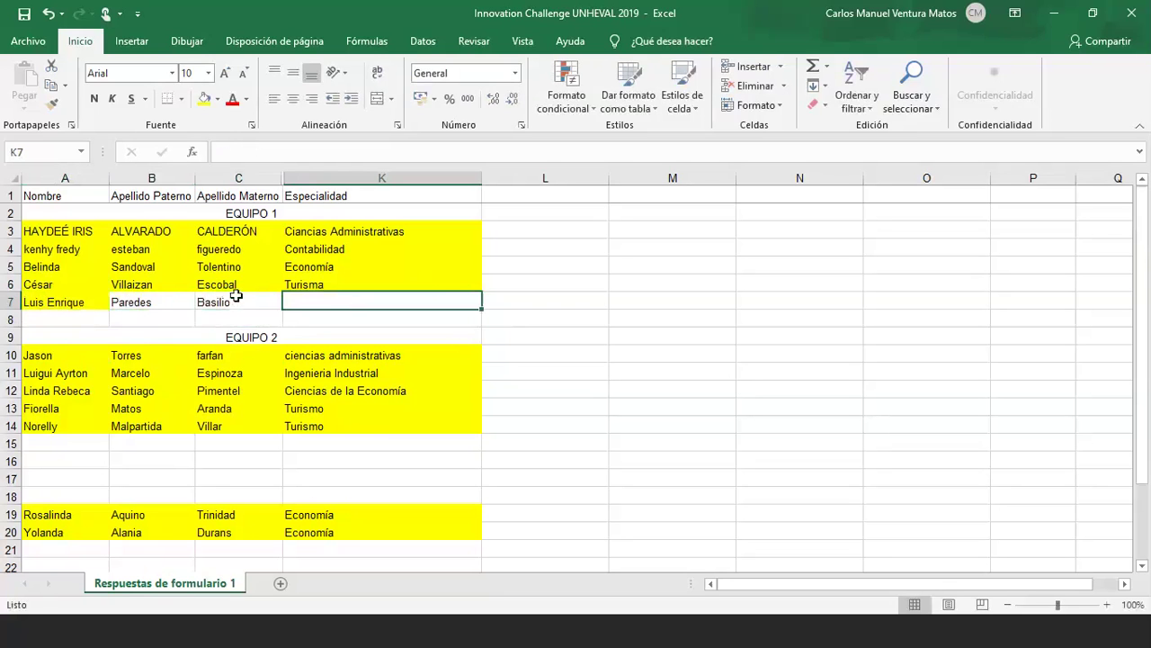
{"action": "type", "text": "Economía"}
{"action": "key", "text": "Return"}
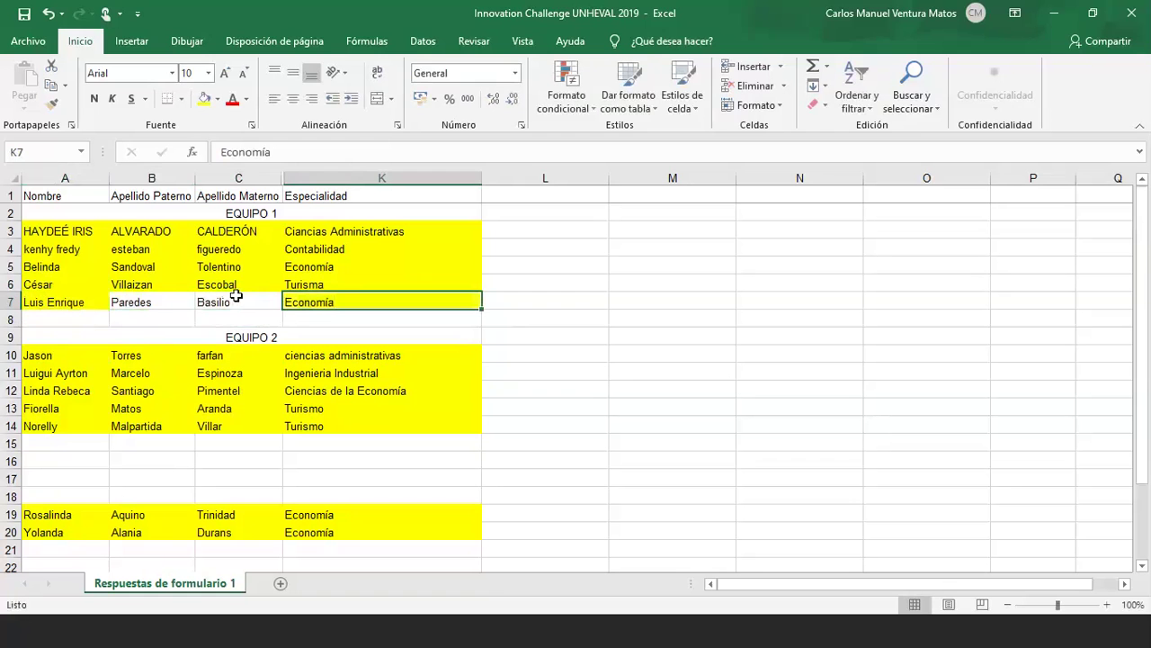
Fill the row 7 surname cells B7:C7 yellow.
{"action": "key", "text": "Left"}
{"action": "key", "text": "Left"}
{"action": "key", "text": "shift+Right"}
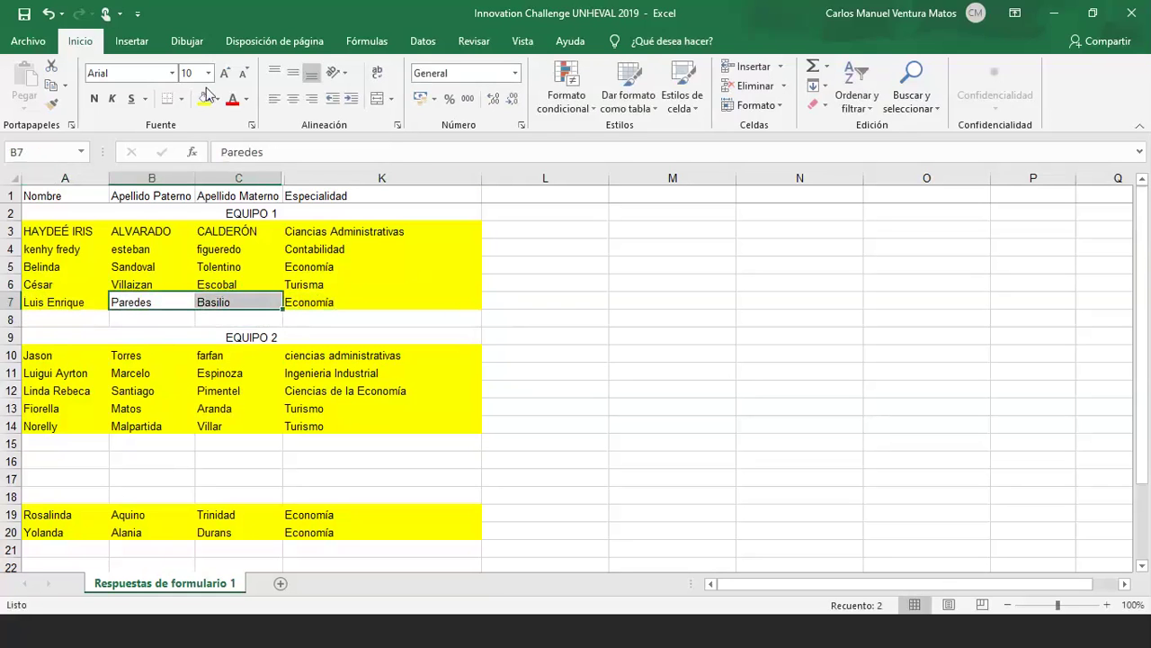
{"action": "left_click", "coordinate": [203, 101]}
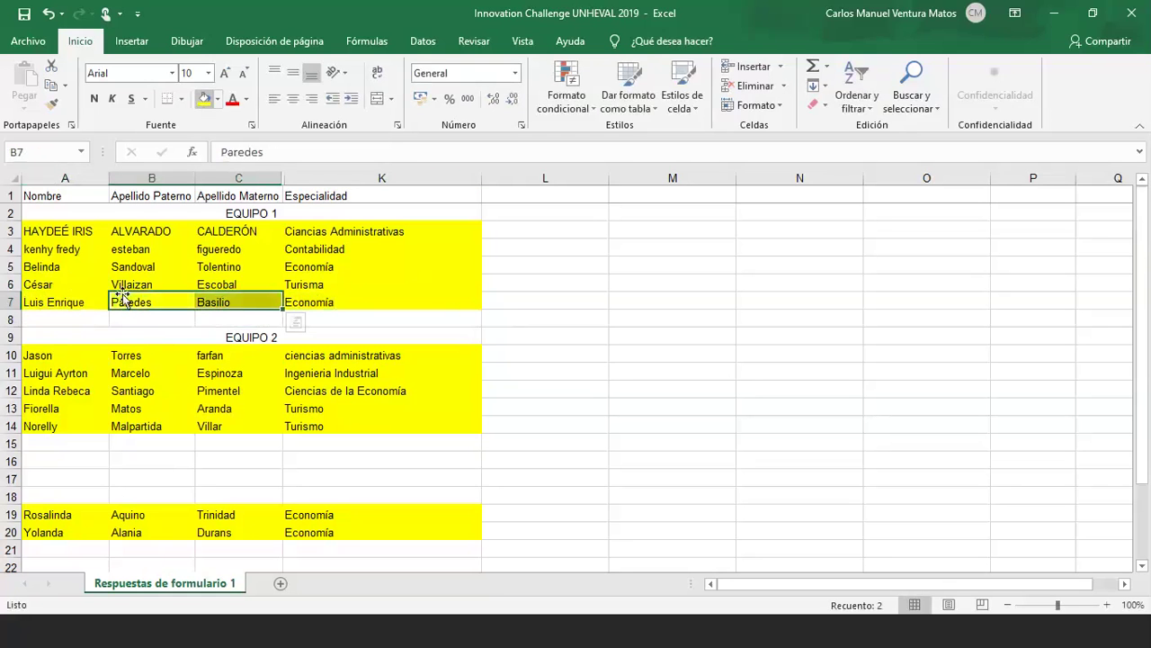
{"action": "left_click", "coordinate": [58, 284]}
{"action": "key", "text": "Down"}
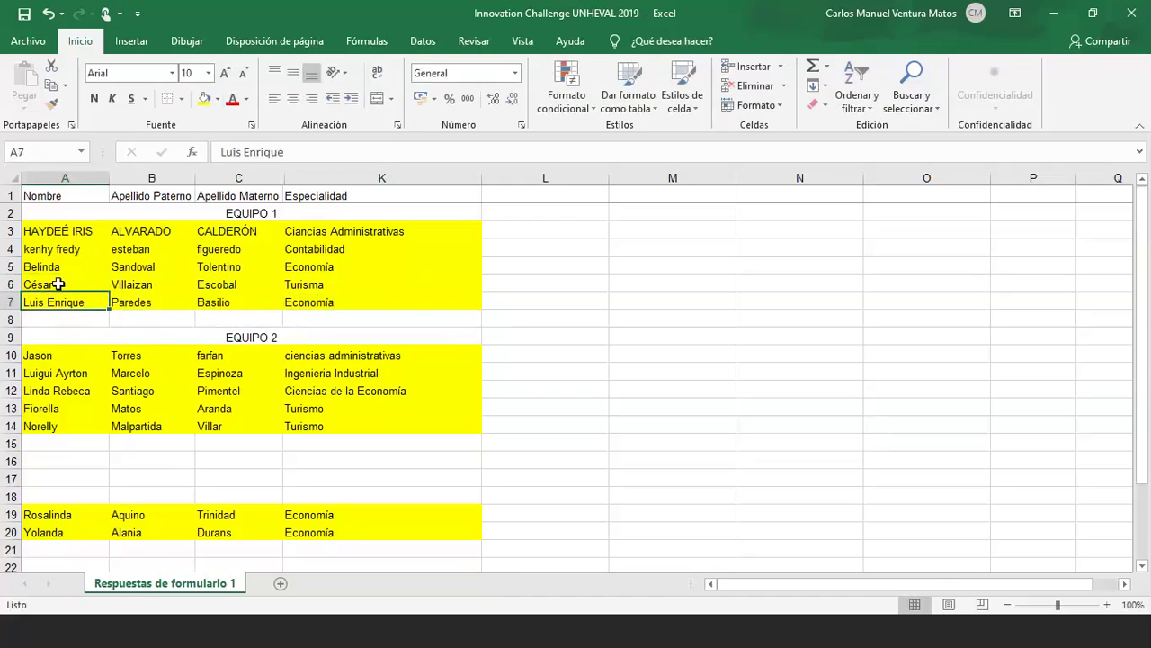
{"action": "key", "text": "Up"}
{"action": "key", "text": "Down"}
{"action": "key", "text": "Down"}
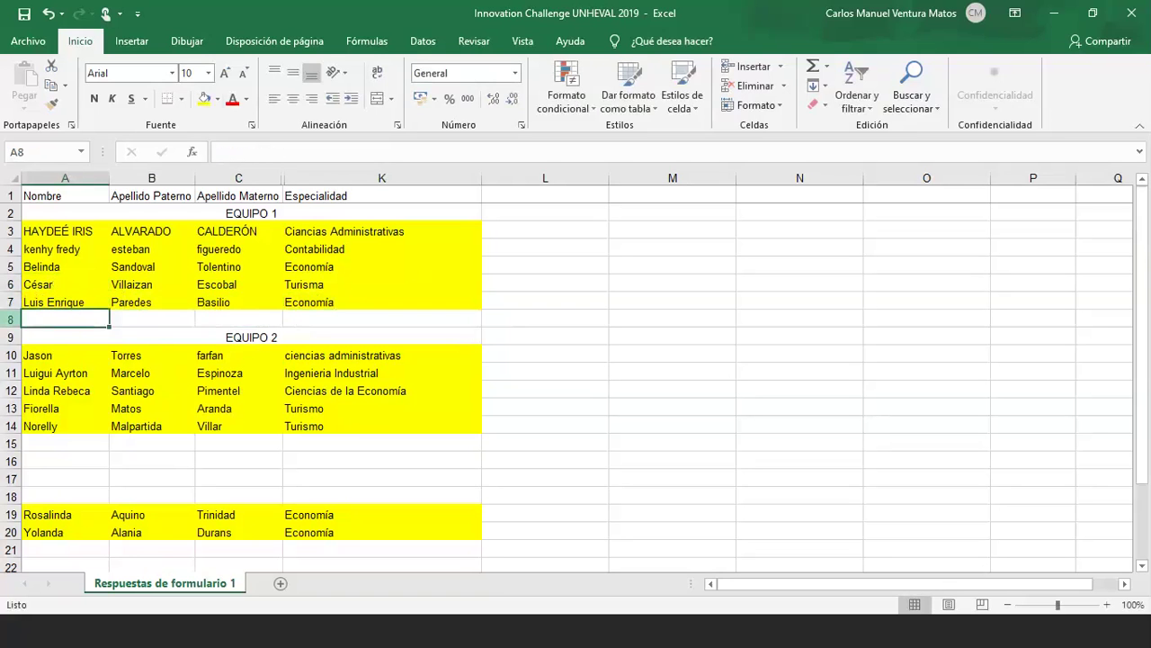
Insert a blank row at row 8 under the newest EQUIPO 1 member, shifting EQUIPO 2 down.
{"action": "right_click", "coordinate": [12, 318]}
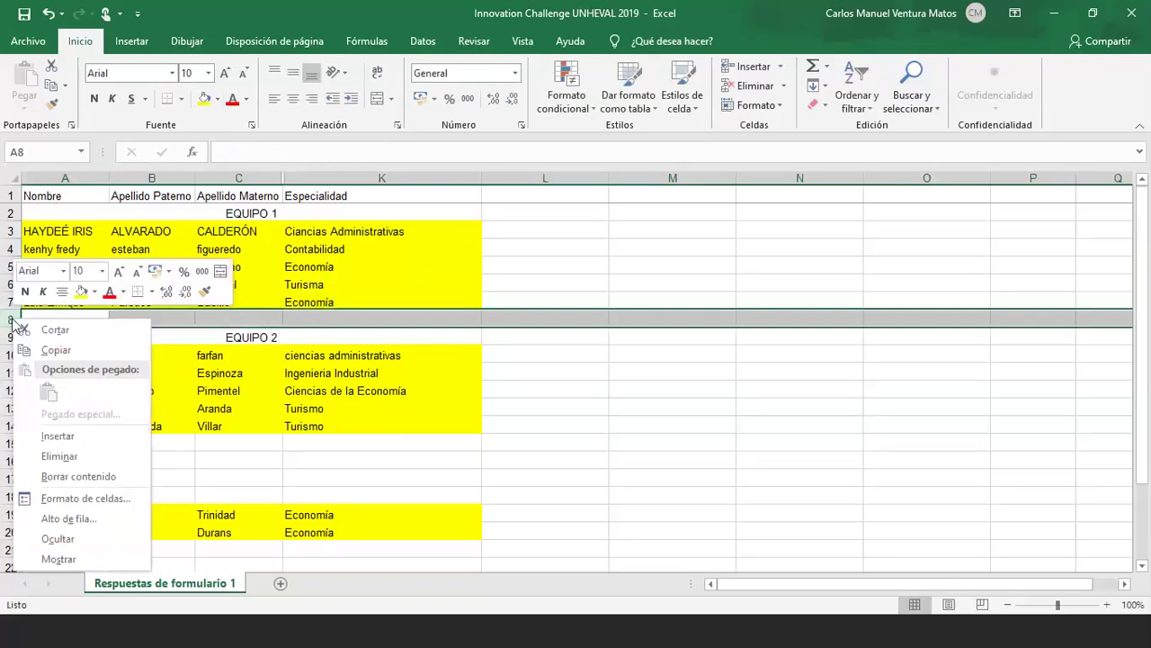
{"action": "left_click", "coordinate": [42, 439]}
{"action": "left_click", "coordinate": [63, 317]}
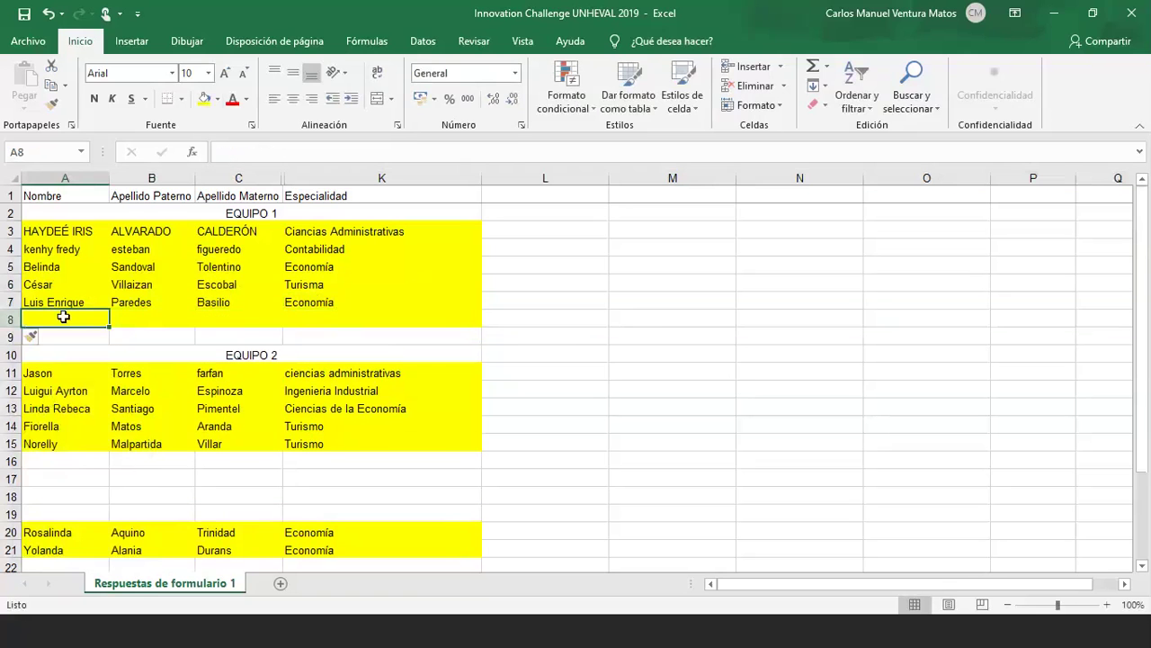
{"action": "key", "text": "shift+Right"}
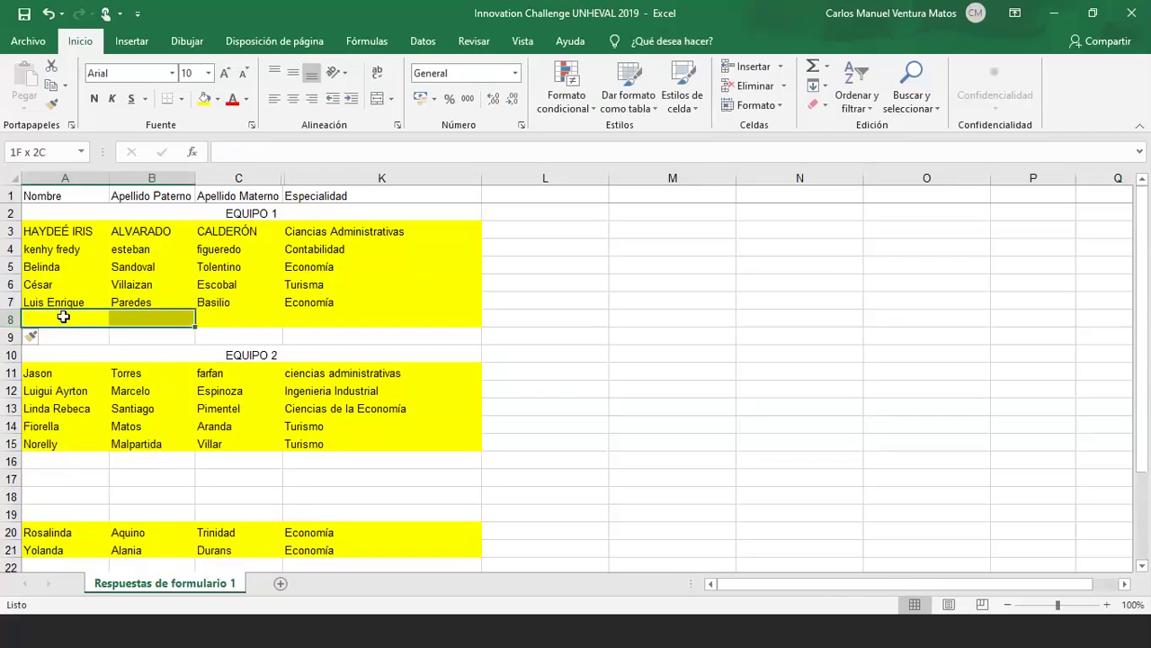
{"action": "key", "text": "Up"}
{"action": "key", "text": "Up"}
{"action": "key", "text": "Up"}
{"action": "key", "text": "Down"}
{"action": "key", "text": "Down"}
{"action": "key", "text": "Down"}
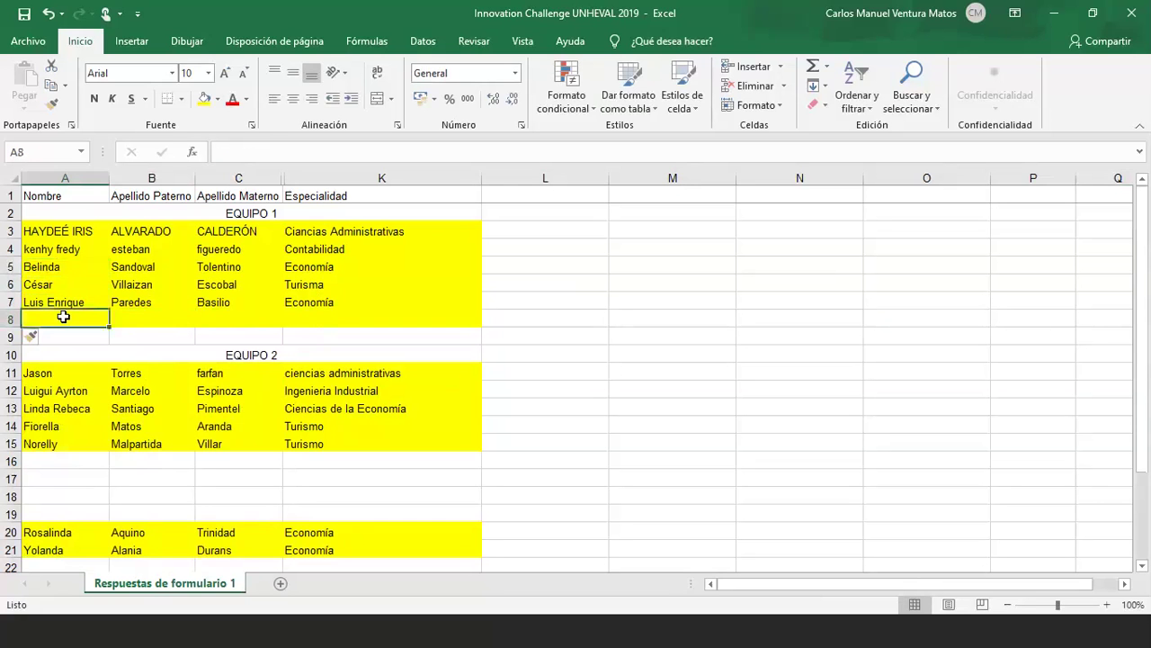
{"action": "key", "text": "Down"}
{"action": "key", "text": "Up"}
{"action": "key", "text": "Down"}
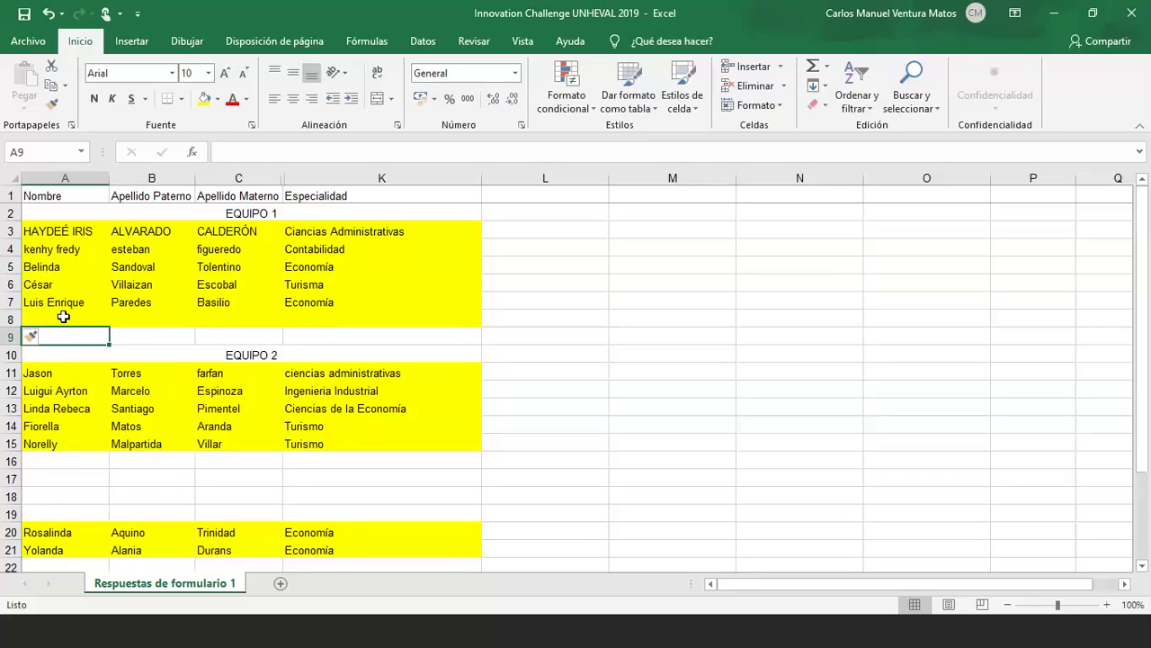
{"action": "key", "text": "Up"}
{"action": "key", "text": "Up"}
{"action": "key", "text": "Down"}
{"action": "key", "text": "Up"}
{"action": "key", "text": "Down"}
{"action": "key", "text": "Up"}
{"action": "key", "text": "Down"}
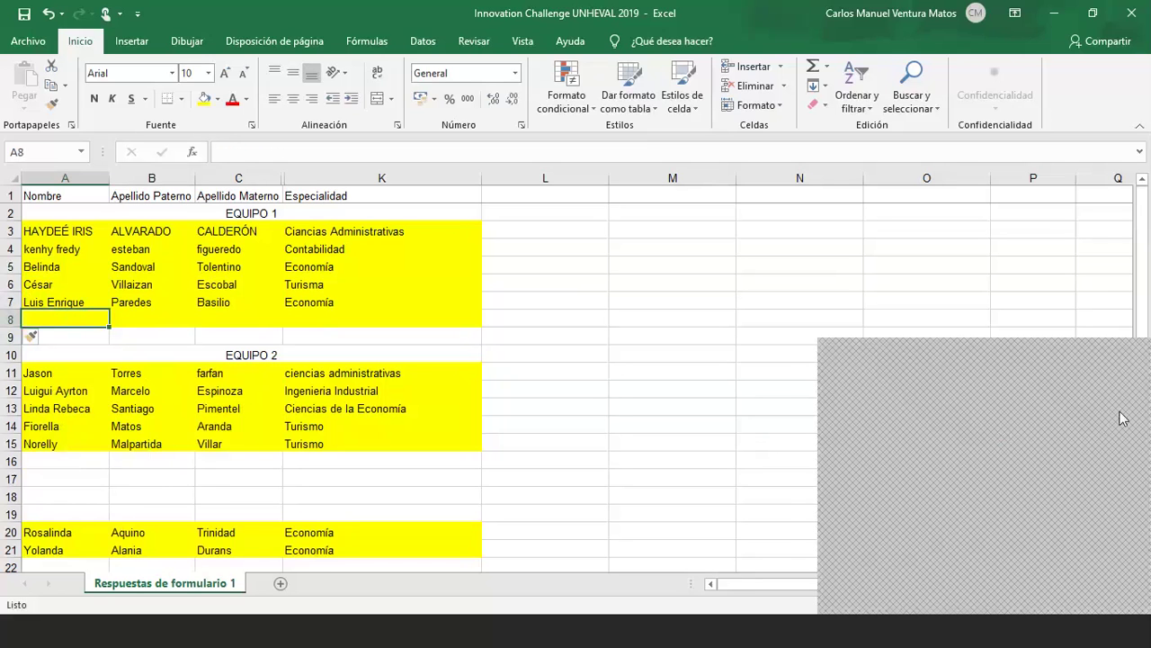
{"action": "key", "text": "Up"}
{"action": "key", "text": "Up"}
{"action": "key", "text": "Up"}
{"action": "key", "text": "Up"}
{"action": "key", "text": "Up"}
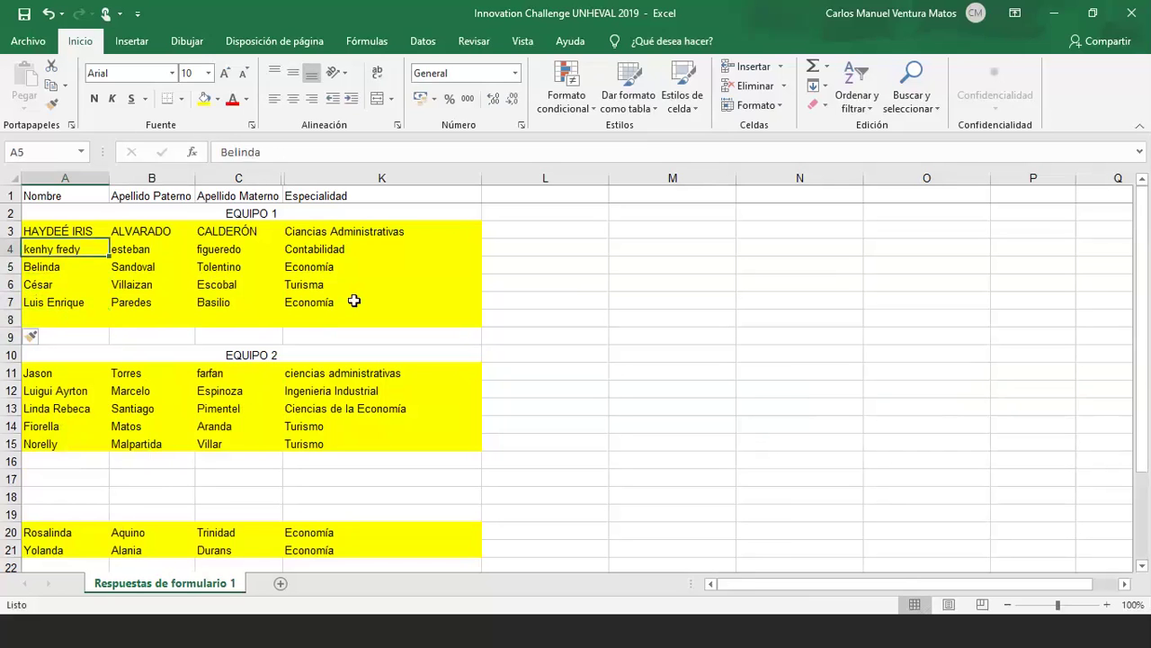
{"action": "key", "text": "Down"}
{"action": "key", "text": "Down"}
{"action": "key", "text": "Down"}
{"action": "key", "text": "Down"}
{"action": "key", "text": "Down"}
{"action": "key", "text": "Down"}
{"action": "key", "text": "Up"}
{"action": "key", "text": "Up"}
{"action": "key", "text": "Up"}
{"action": "key", "text": "Up"}
{"action": "key", "text": "Up"}
{"action": "key", "text": "Down"}
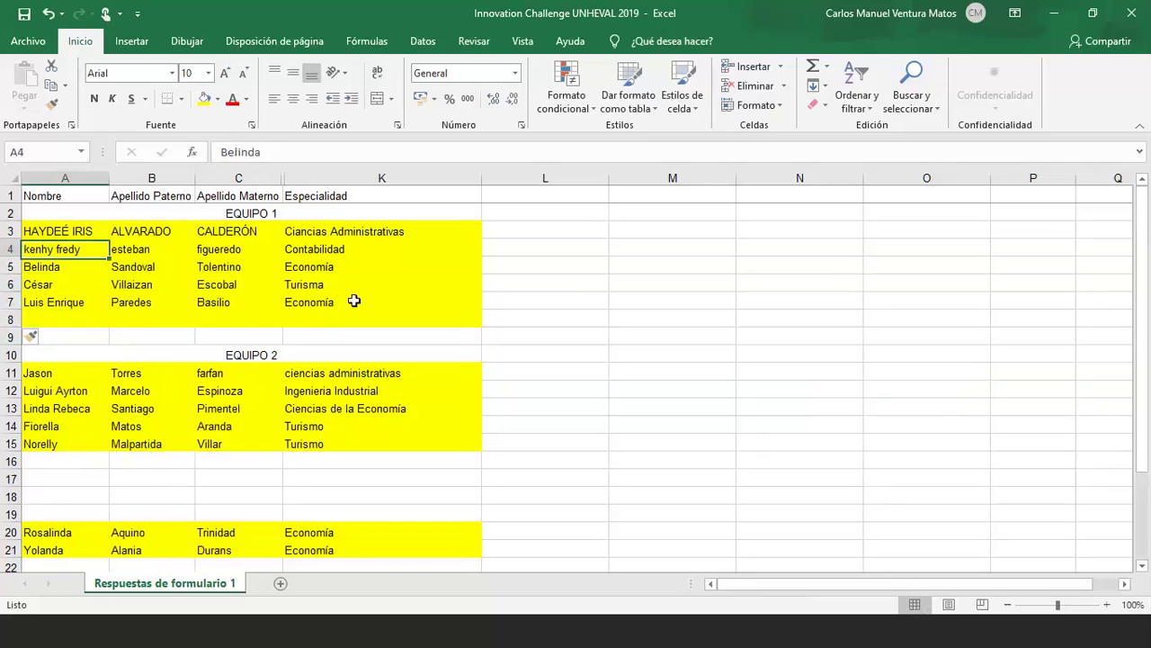
{"action": "key", "text": "Down"}
{"action": "key", "text": "Down"}
{"action": "key", "text": "Down"}
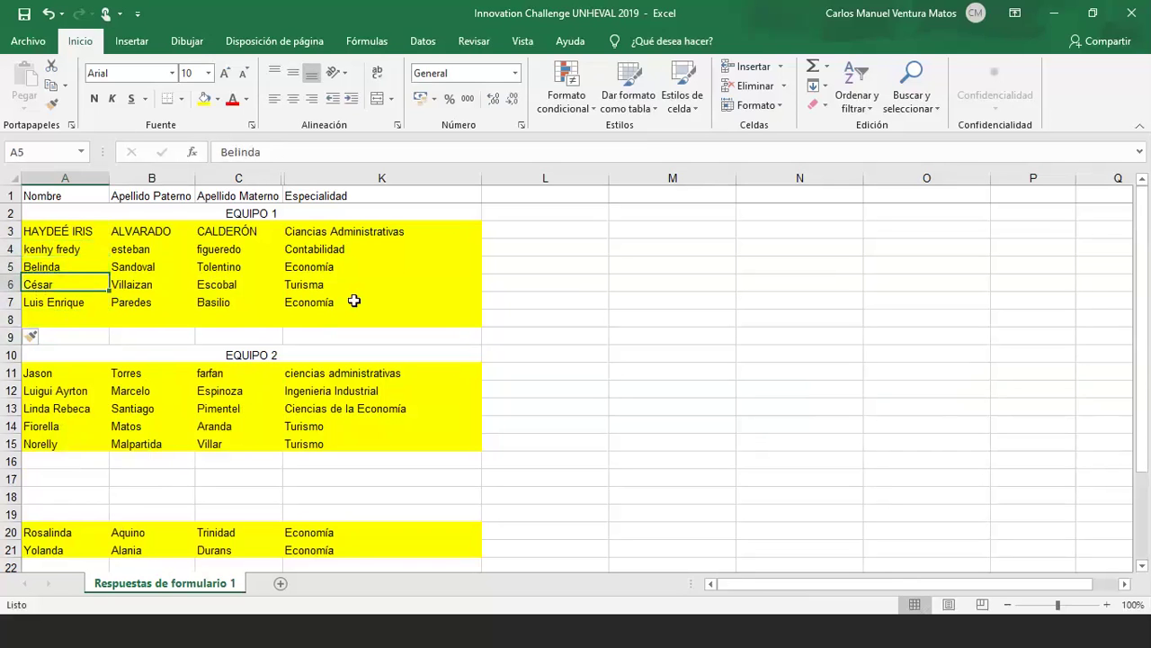
{"action": "key", "text": "Up"}
{"action": "key", "text": "Up"}
{"action": "key", "text": "Up"}
{"action": "key", "text": "Up"}
{"action": "key", "text": "Up"}
{"action": "key", "text": "Down"}
{"action": "key", "text": "Down"}
{"action": "key", "text": "Down"}
{"action": "key", "text": "Down"}
{"action": "key", "text": "Down"}
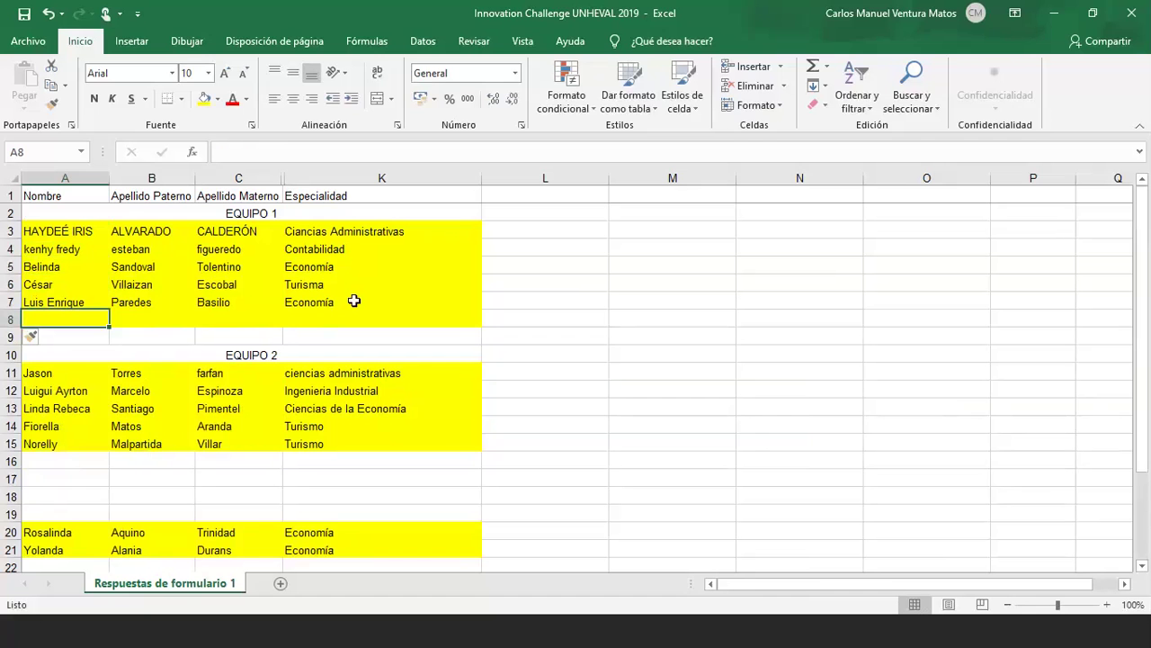
{"action": "key", "text": "Down"}
{"action": "key", "text": "Down"}
{"action": "key", "text": "Down"}
{"action": "key", "text": "Down"}
{"action": "key", "text": "Down"}
{"action": "key", "text": "Down"}
{"action": "key", "text": "Down"}
{"action": "key", "text": "Down"}
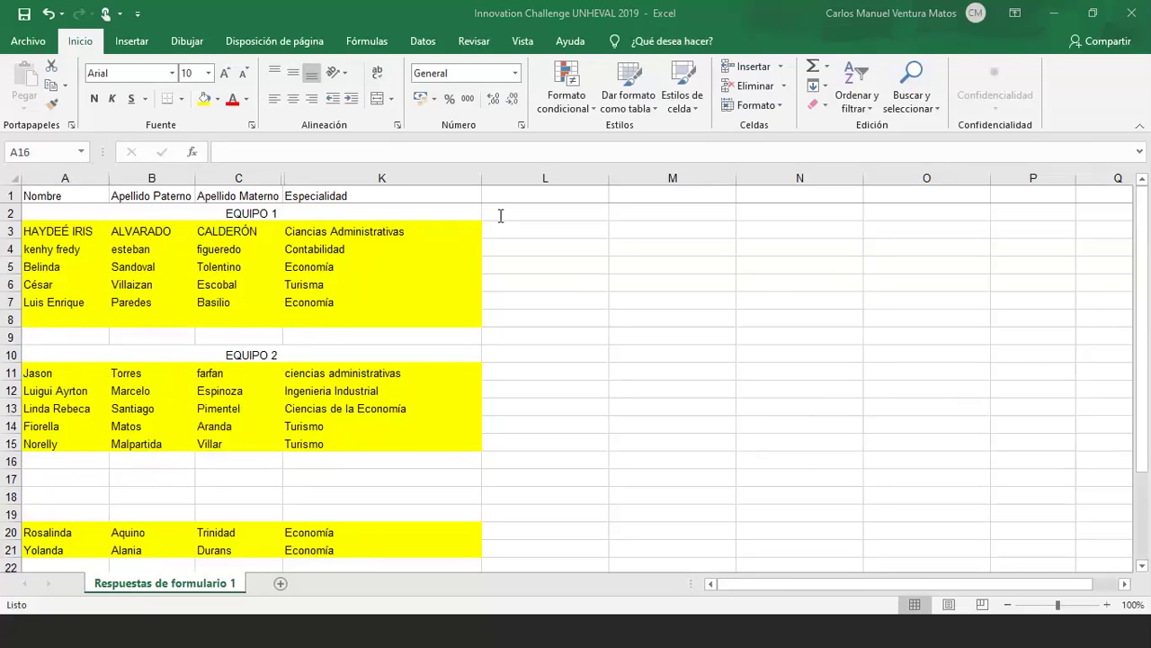
Enter the new EQUIPO 2 member's first name in A16.
{"action": "left_click", "coordinate": [45, 458]}
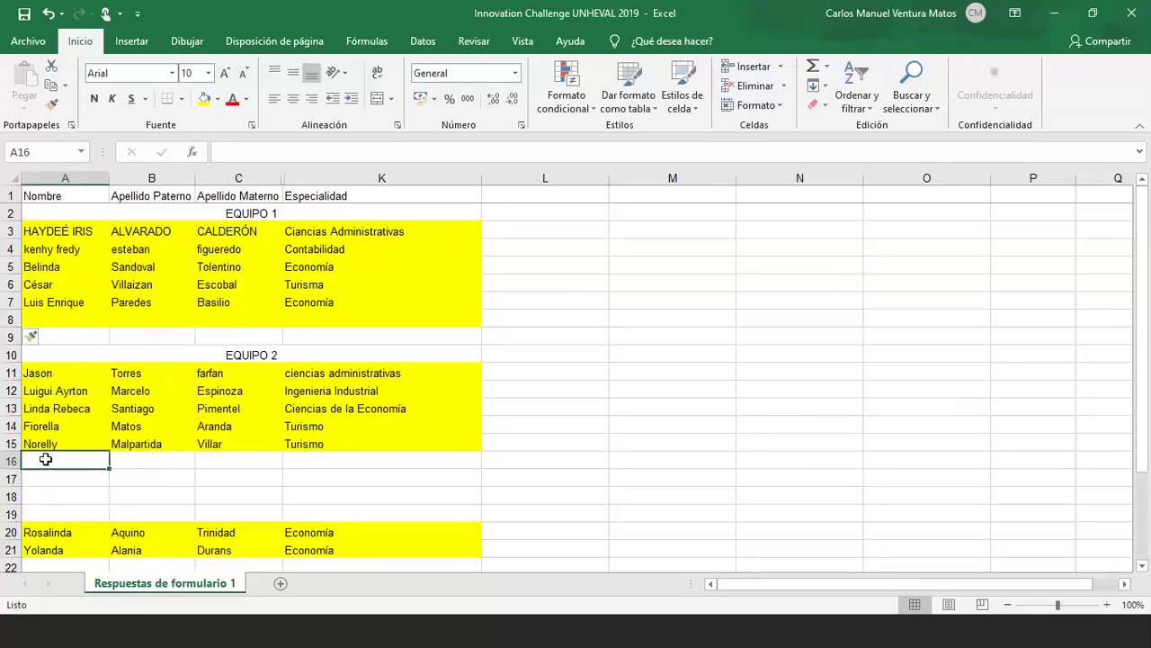
{"action": "type", "text": "Celia"}
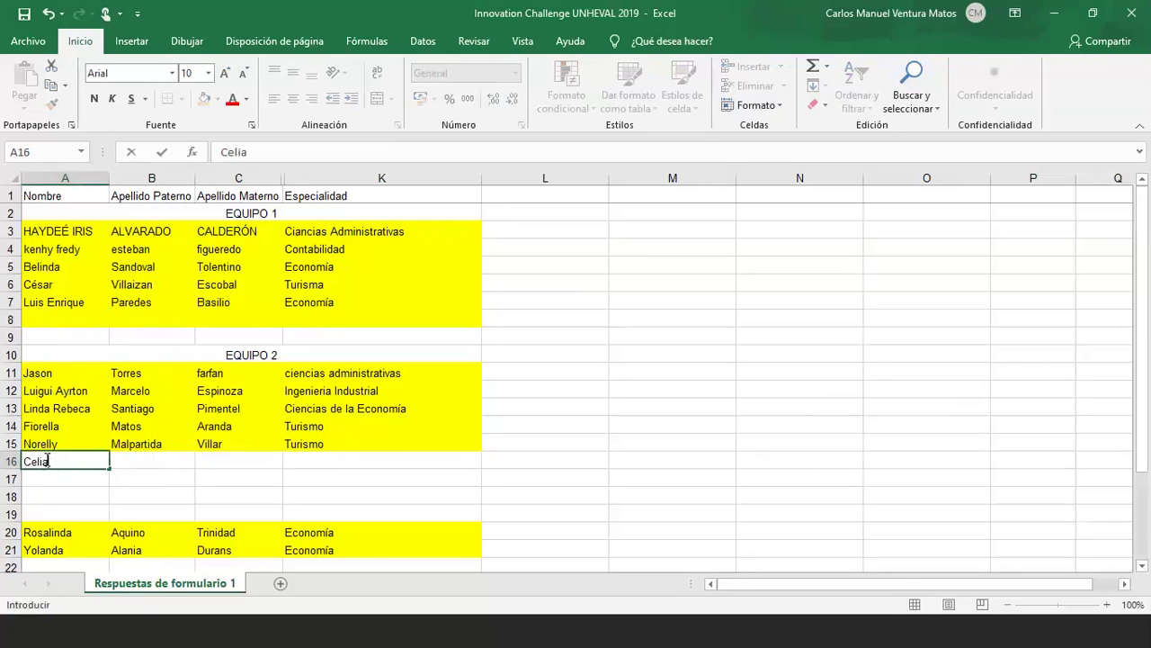
{"action": "key", "text": "Tab"}
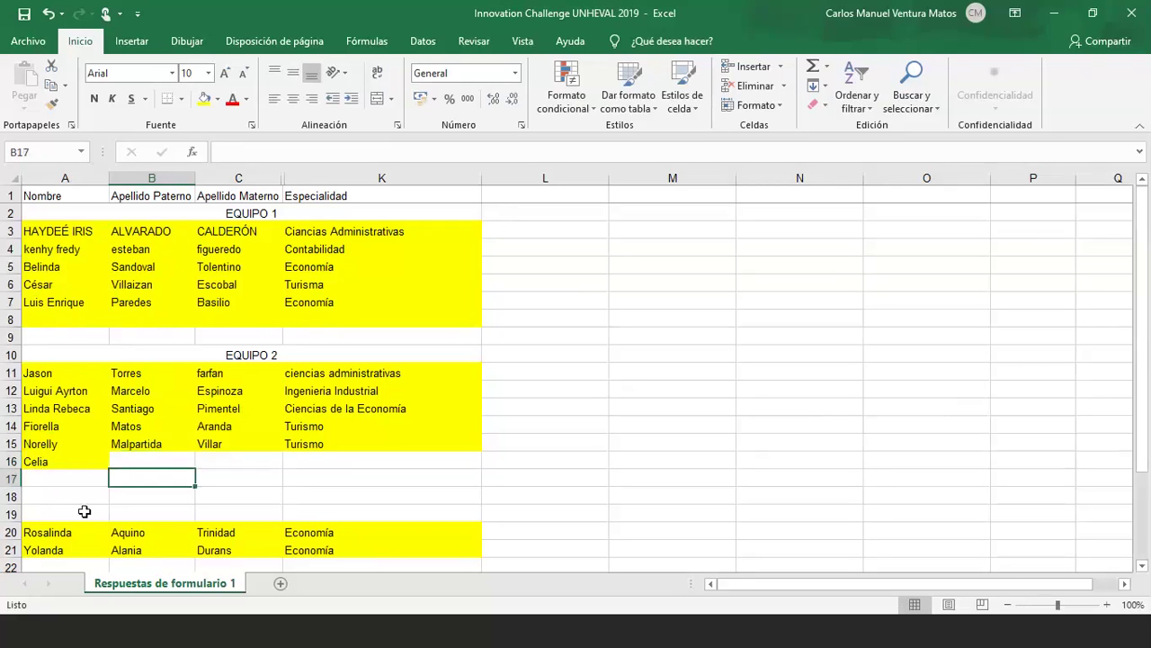
Select the roster from the EQUIPO 1 header in A2 down through row 16.
{"action": "key", "text": "Up"}
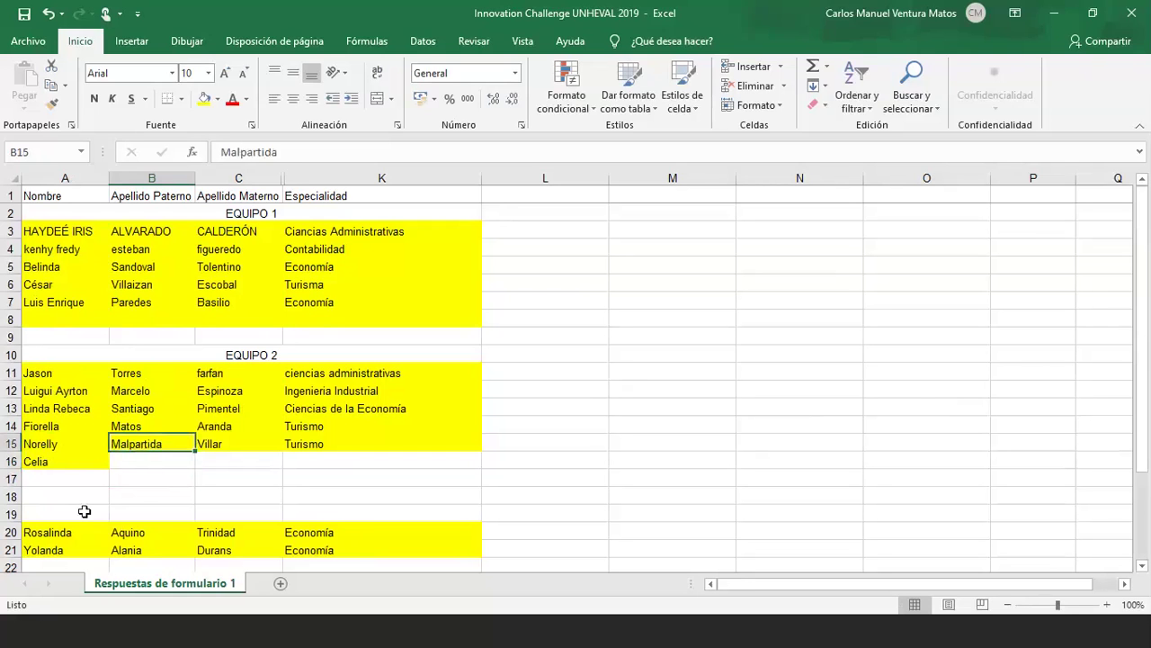
{"action": "key", "text": "Up"}
{"action": "key", "text": "Up"}
{"action": "key", "text": "Left"}
{"action": "key", "text": "Right"}
{"action": "key", "text": "Right"}
{"action": "key", "text": "Down"}
{"action": "key", "text": "Down"}
{"action": "key", "text": "Up"}
{"action": "key", "text": "Up"}
{"action": "key", "text": "Down"}
{"action": "key", "text": "Down"}
{"action": "key", "text": "Down"}
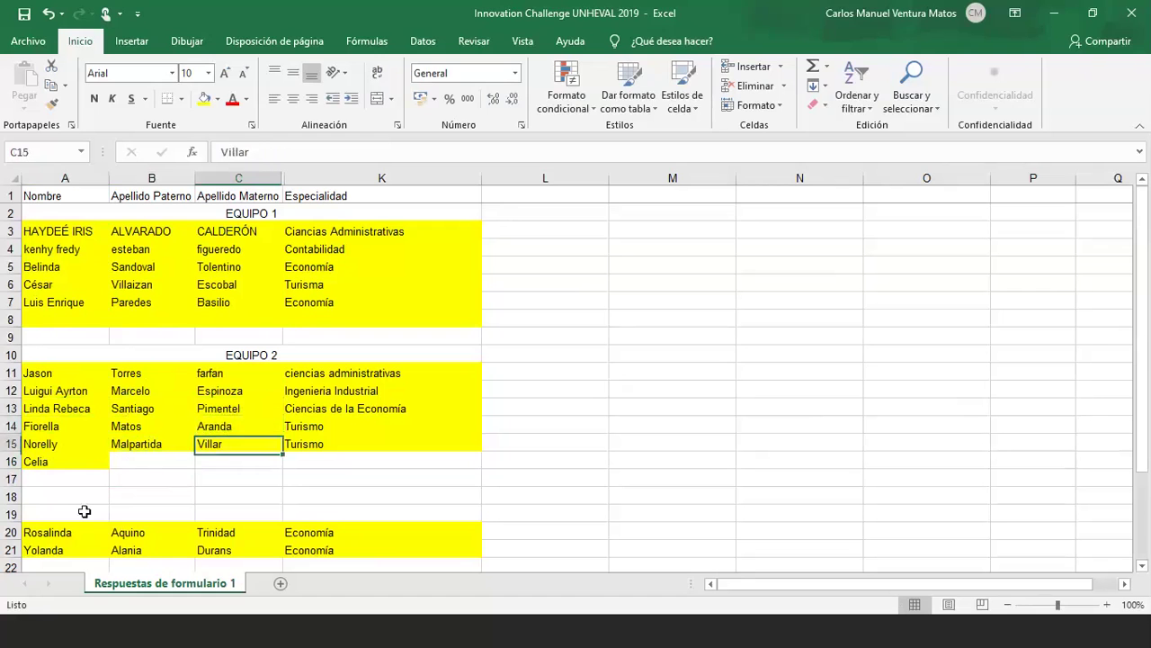
{"action": "key", "text": "Up"}
{"action": "key", "text": "Up"}
{"action": "key", "text": "Up"}
{"action": "key", "text": "Up"}
{"action": "key", "text": "Up"}
{"action": "key", "text": "Up"}
{"action": "key", "text": "Up"}
{"action": "key", "text": "Up"}
{"action": "key", "text": "Up"}
{"action": "key", "text": "Up"}
{"action": "key", "text": "Up"}
{"action": "key", "text": "Up"}
{"action": "key", "text": "Up"}
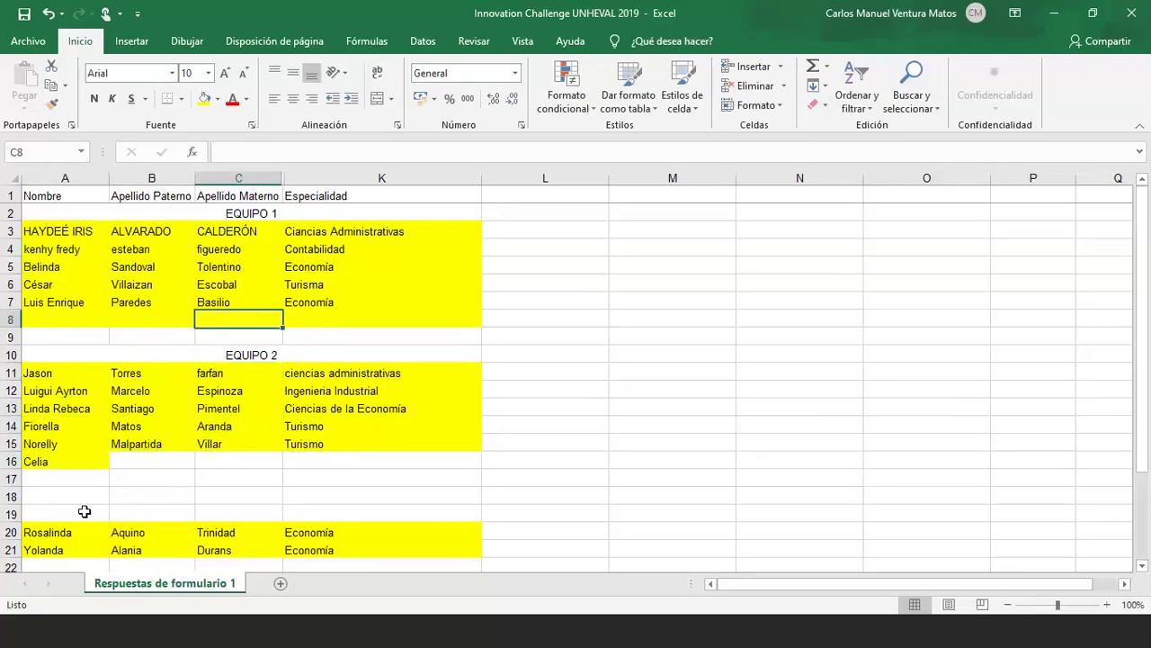
{"action": "key", "text": "Up"}
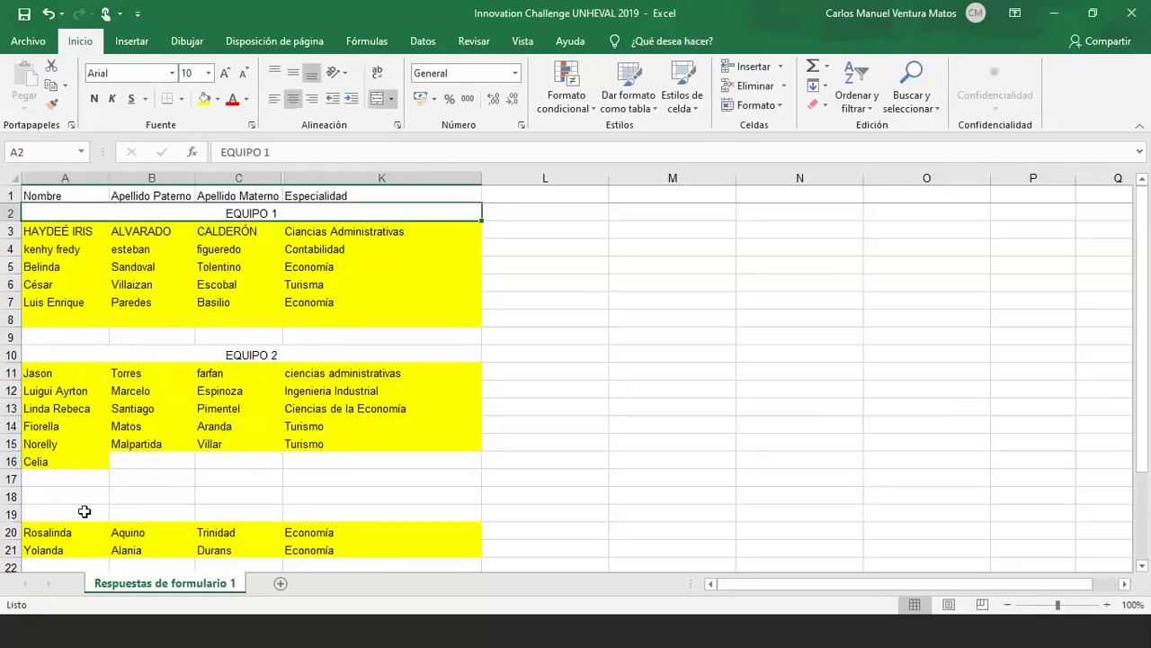
{"action": "key", "text": "shift+Down"}
{"action": "key", "text": "shift+Down"}
{"action": "key", "text": "shift+Down"}
{"action": "key", "text": "shift+Down"}
{"action": "key", "text": "shift+Down"}
{"action": "key", "text": "shift+Down"}
{"action": "key", "text": "shift+Down"}
{"action": "key", "text": "shift+Down"}
{"action": "key", "text": "shift+Down"}
{"action": "key", "text": "shift+Down"}
{"action": "key", "text": "shift+Down"}
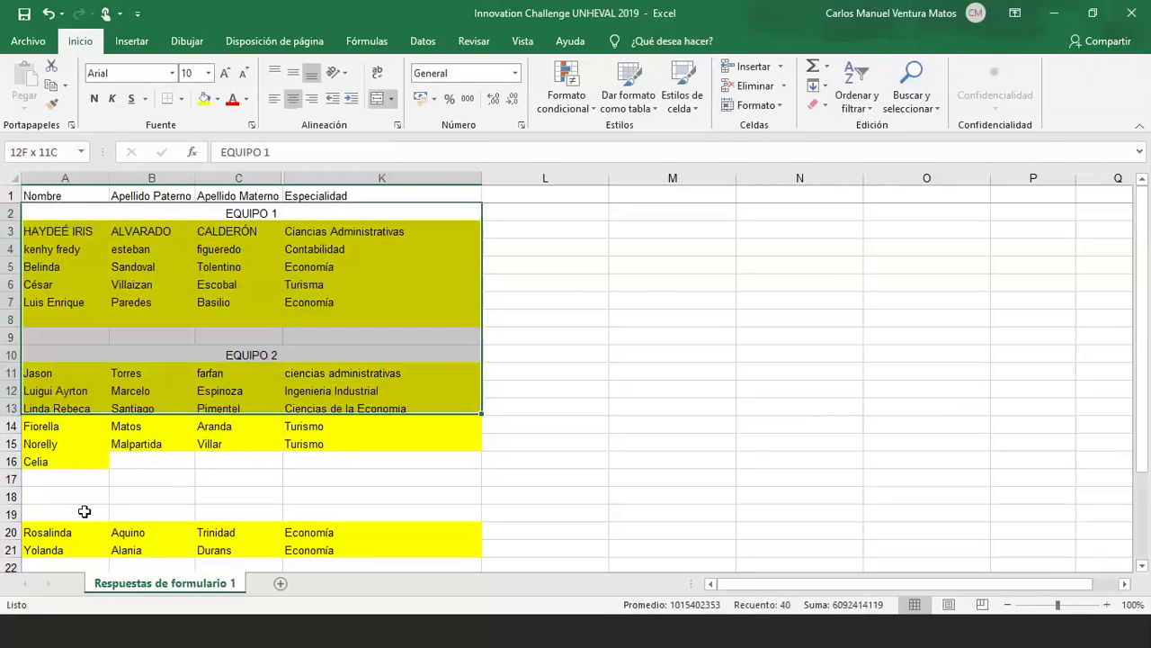
{"action": "key", "text": "shift+Down"}
{"action": "key", "text": "shift+Down"}
{"action": "key", "text": "shift+Down"}
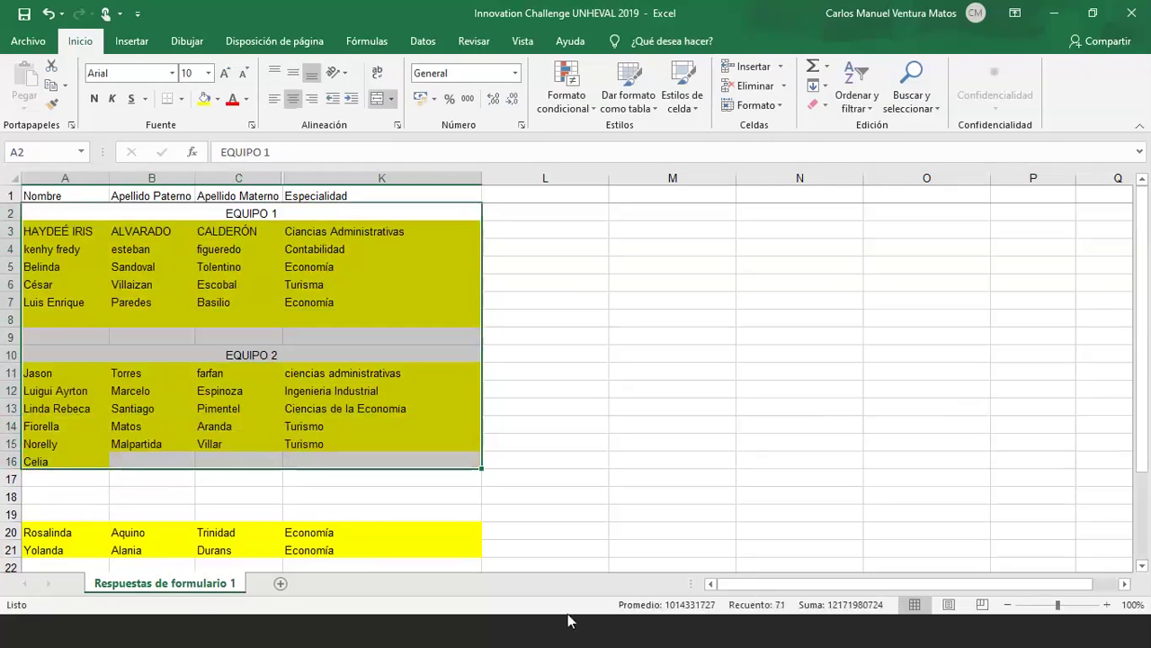
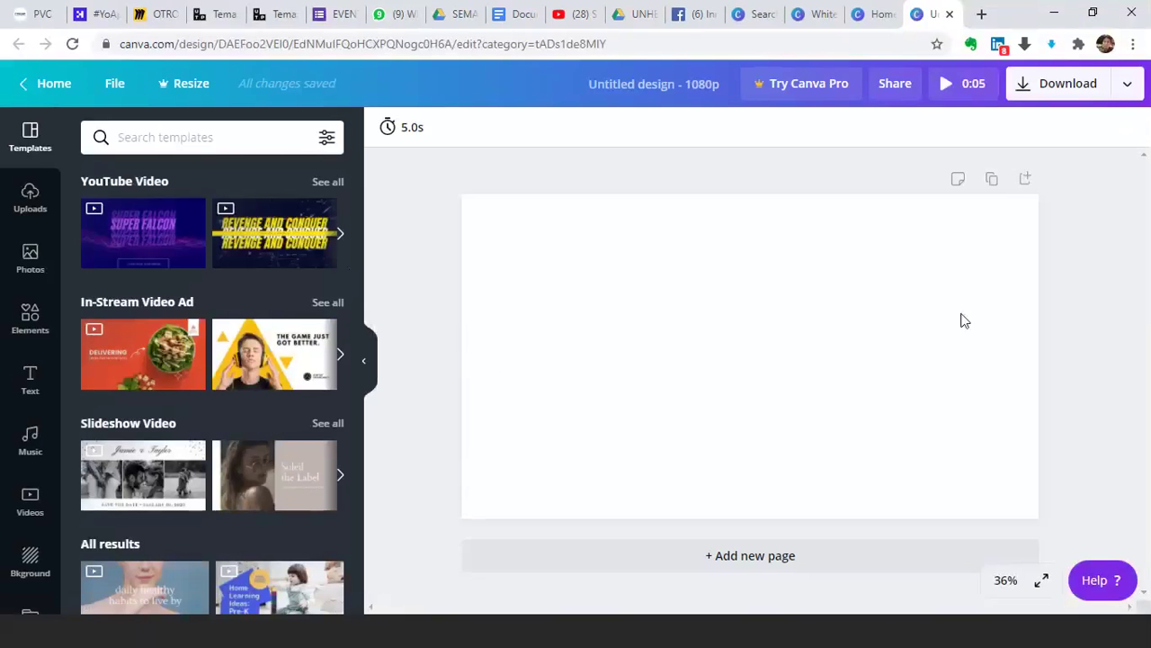
Preview the blank page full-screen and play it, then return to editing.
{"action": "left_click", "coordinate": [887, 297]}
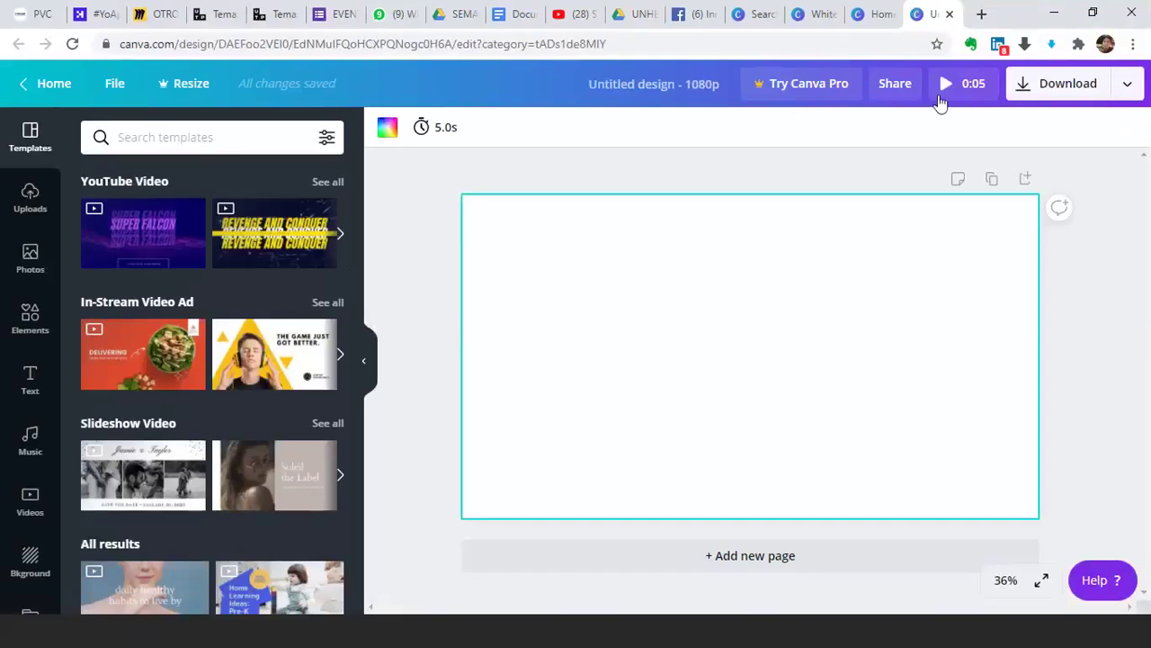
{"action": "left_click", "coordinate": [944, 85]}
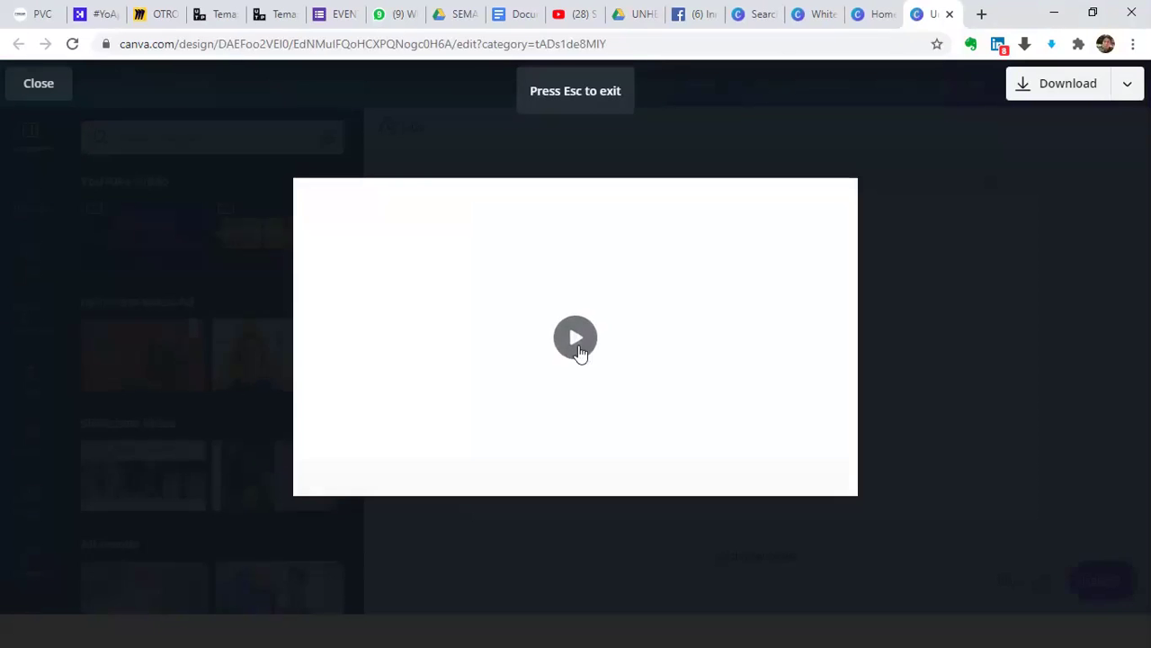
{"action": "left_click", "coordinate": [577, 340]}
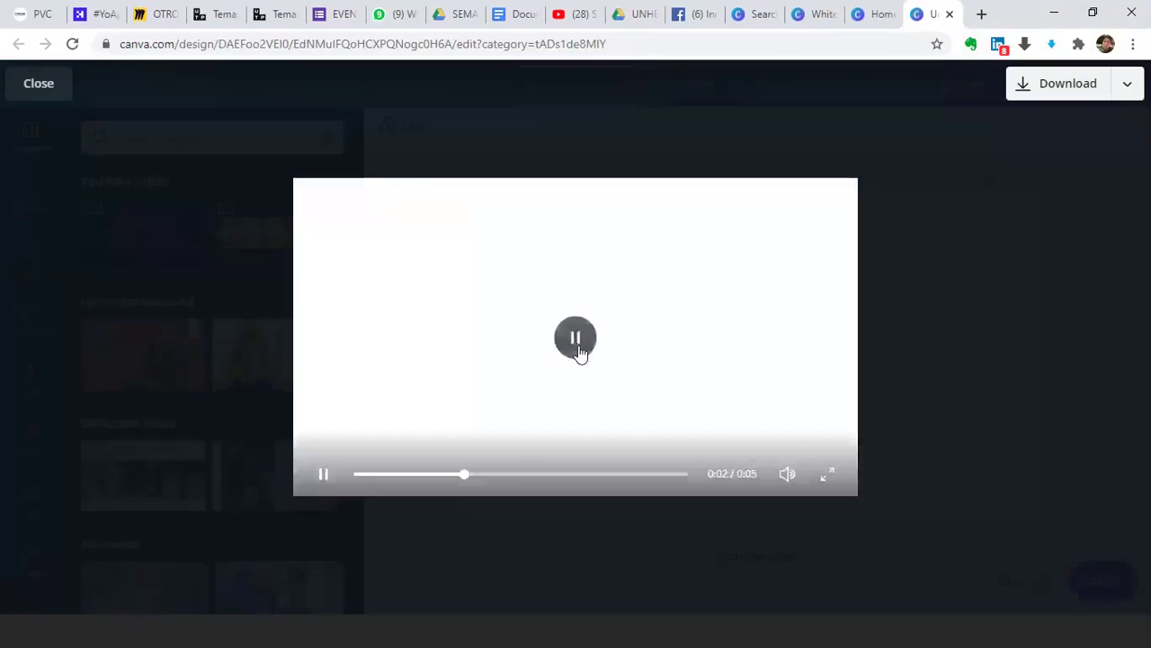
{"action": "left_click", "coordinate": [983, 278]}
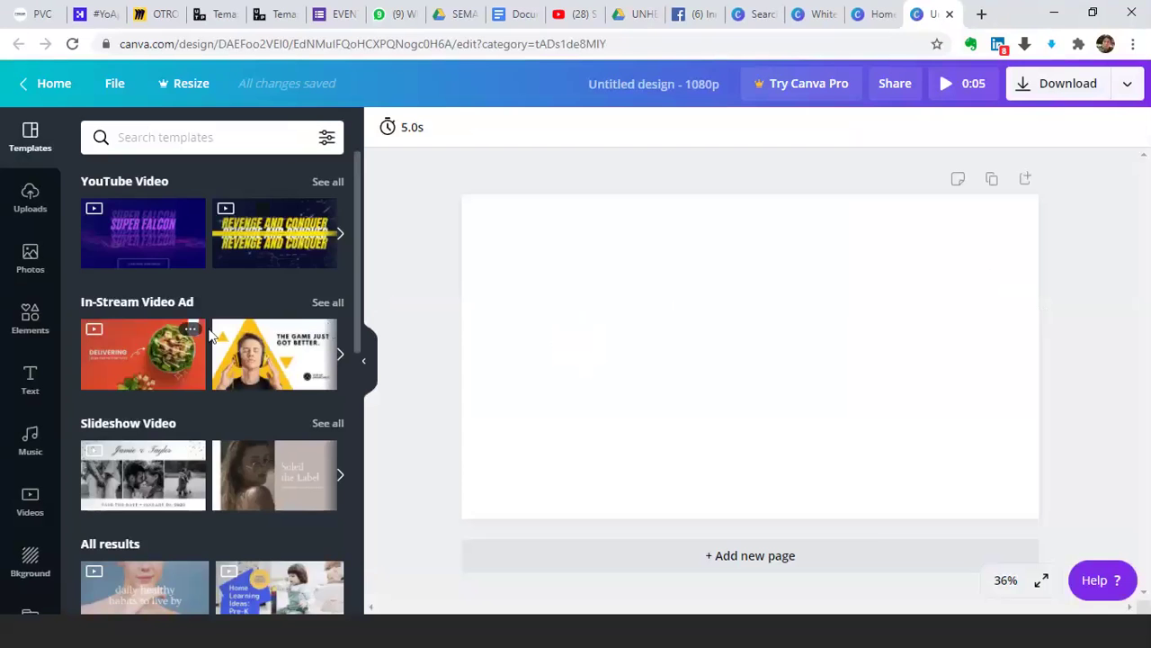
Apply the orange DELIVERING salad template and play its full-screen preview.
{"action": "left_click", "coordinate": [176, 360]}
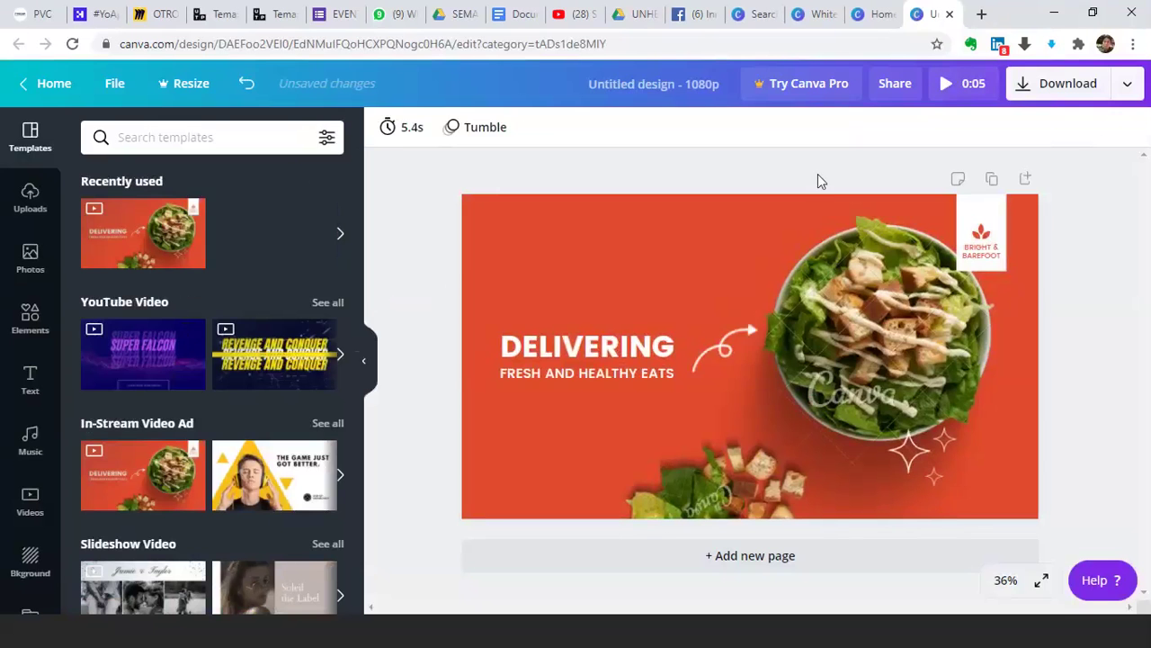
{"action": "left_click", "coordinate": [940, 83]}
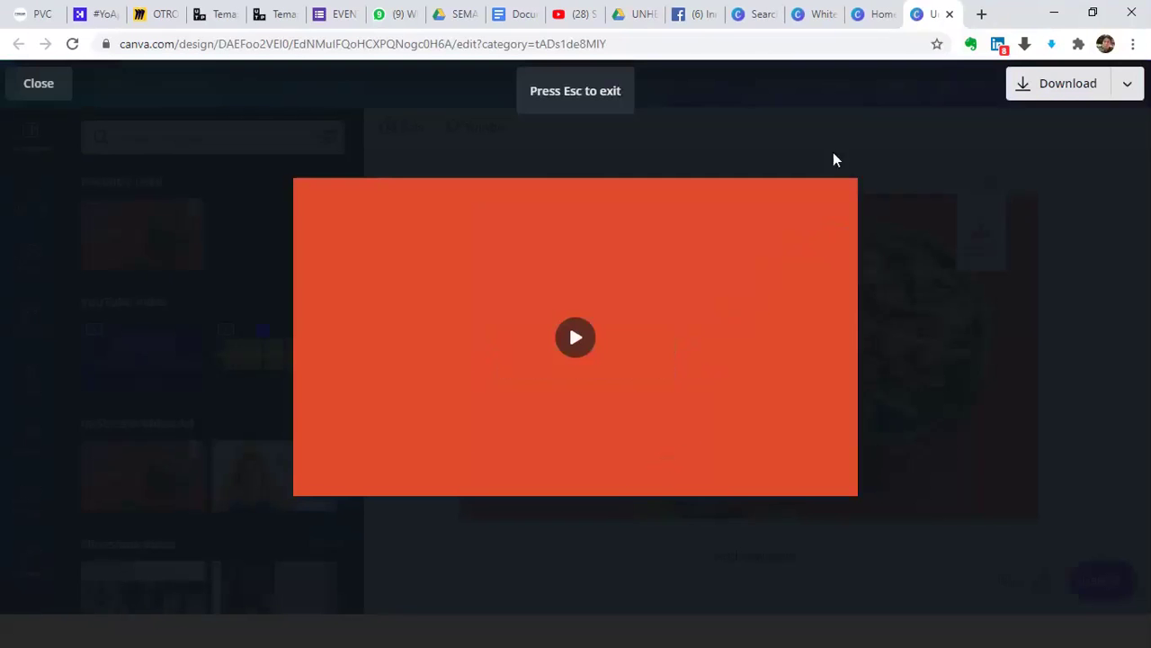
{"action": "left_click", "coordinate": [570, 351]}
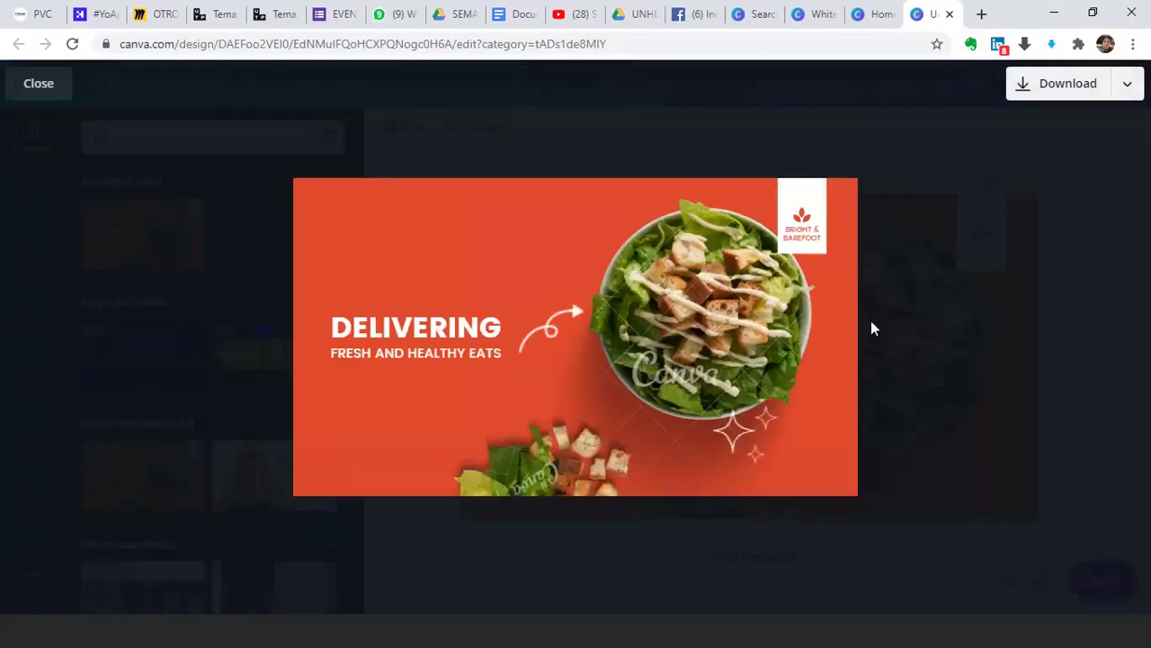
{"action": "key", "text": "Escape"}
{"action": "scroll", "coordinate": [353, 216], "scroll_direction": "down", "scroll_amount": 3}
{"action": "scroll", "coordinate": [352, 201], "scroll_direction": "up", "scroll_amount": 3}
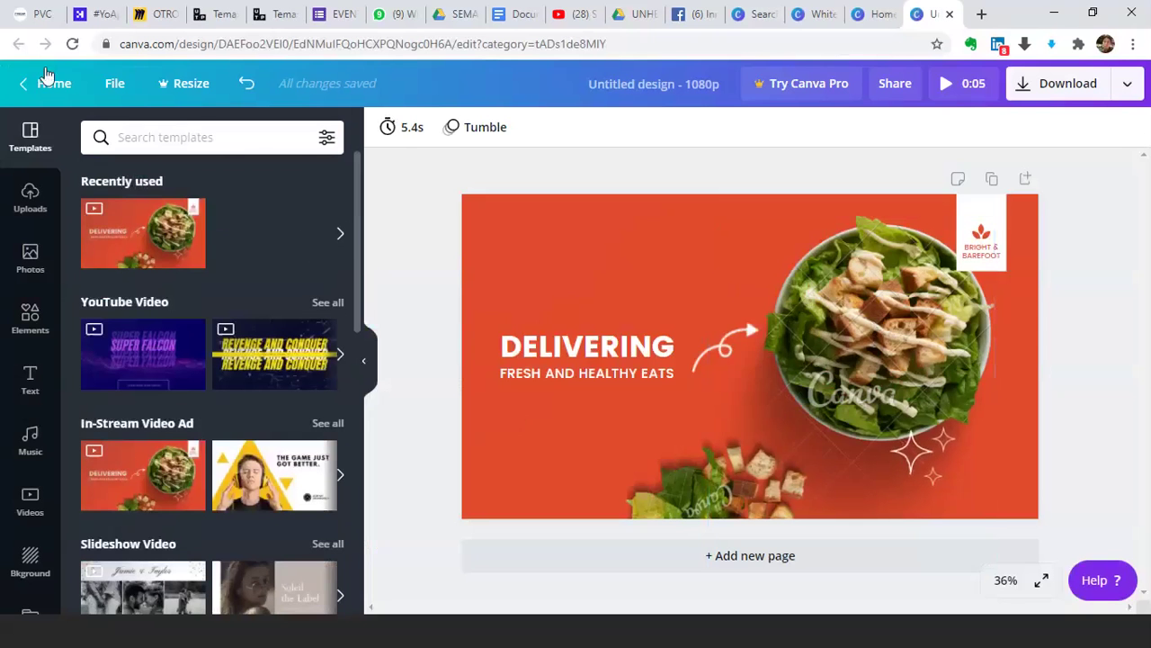
From the home page's Instagram Posts, open the blue 'Strong is the new beautiful' collage template.
{"action": "left_click", "coordinate": [50, 82]}
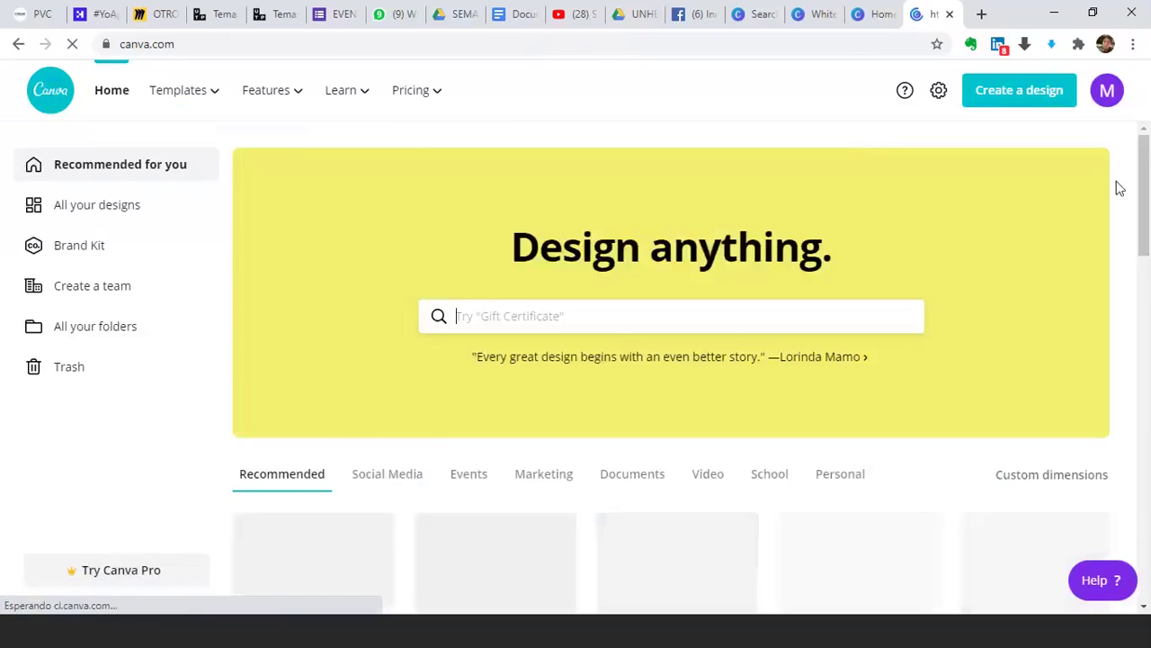
{"action": "left_click_drag", "start_coordinate": [1145, 180], "coordinate": [1119, 459]}
{"action": "scroll", "coordinate": [1119, 459], "scroll_direction": "down", "scroll_amount": 1}
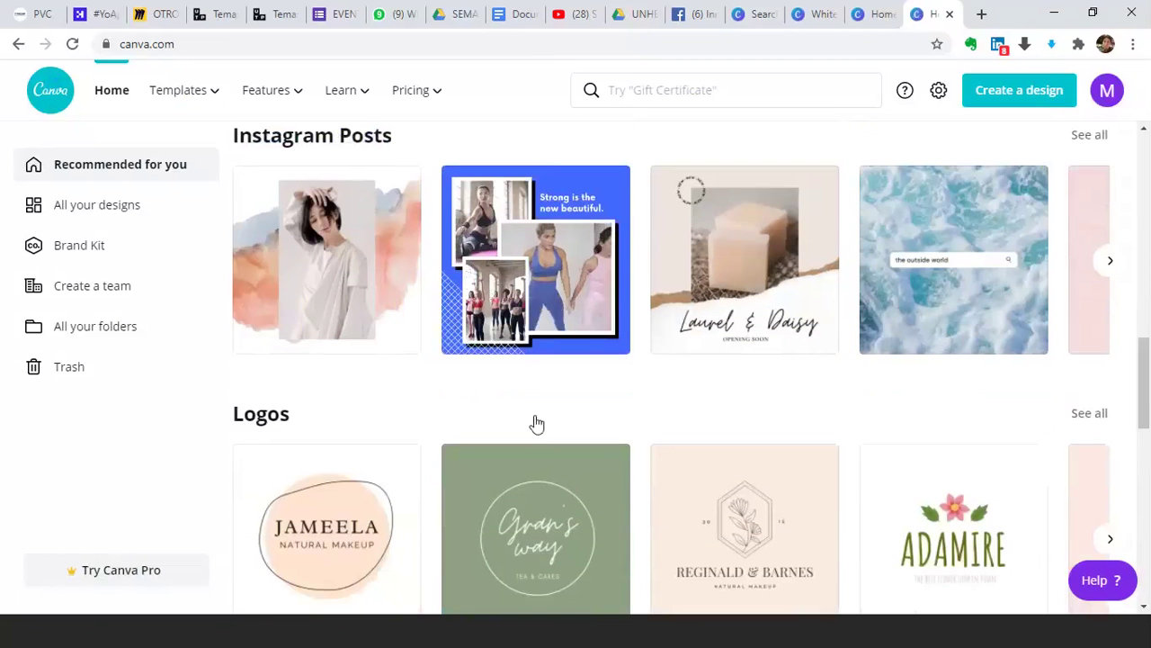
{"action": "left_click", "coordinate": [537, 262]}
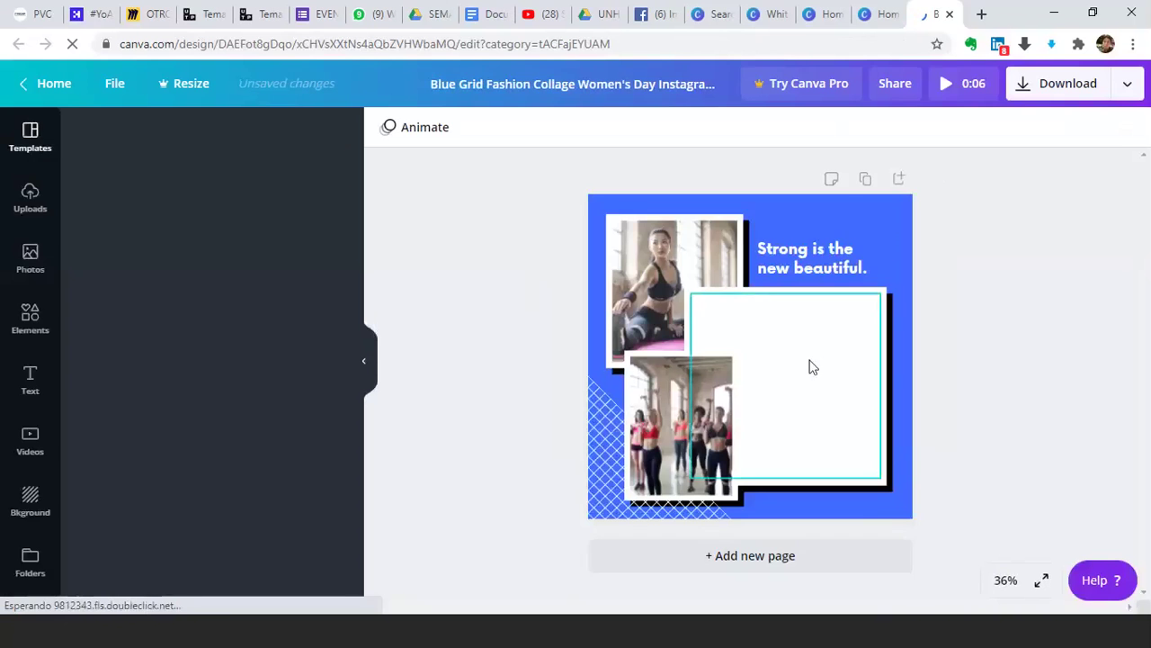
Preview the collage, search templates for 'celular', then go back to the home page.
{"action": "left_click", "coordinate": [943, 89]}
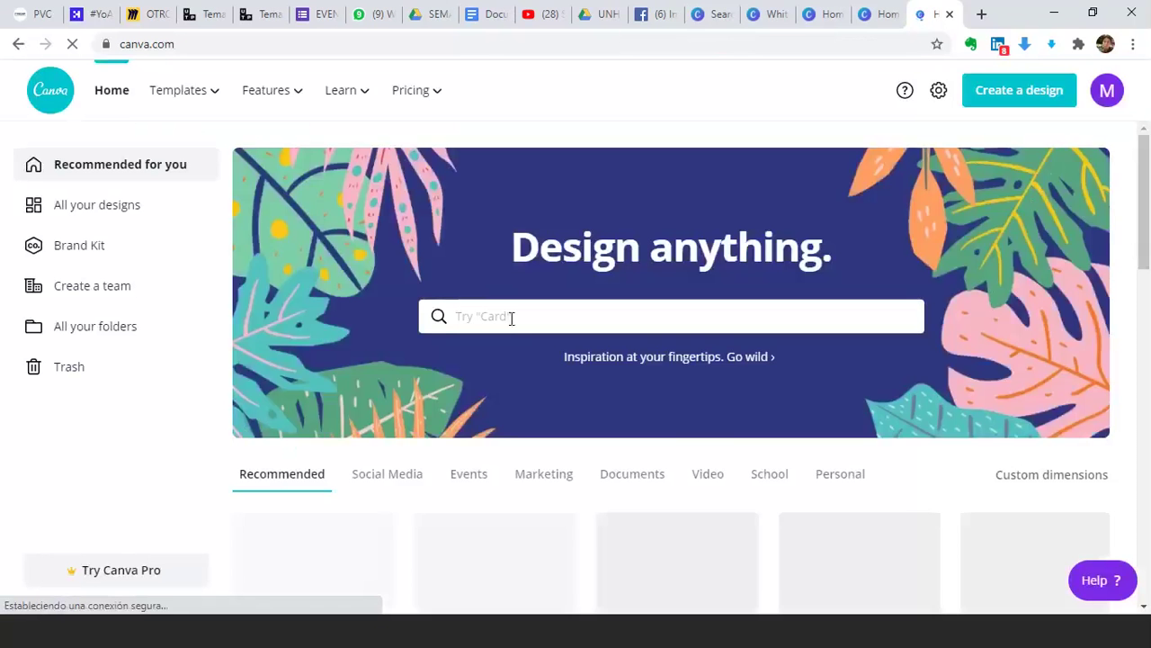
{"action": "left_click", "coordinate": [511, 317]}
{"action": "type", "text": "celular"}
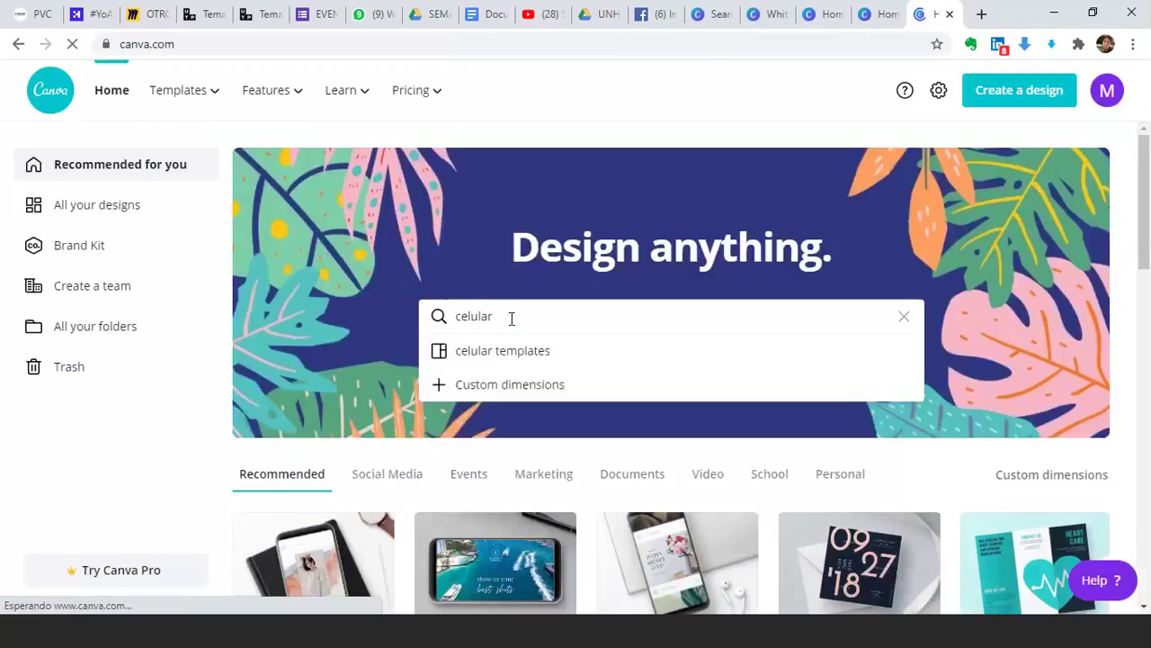
{"action": "key", "text": "Return"}
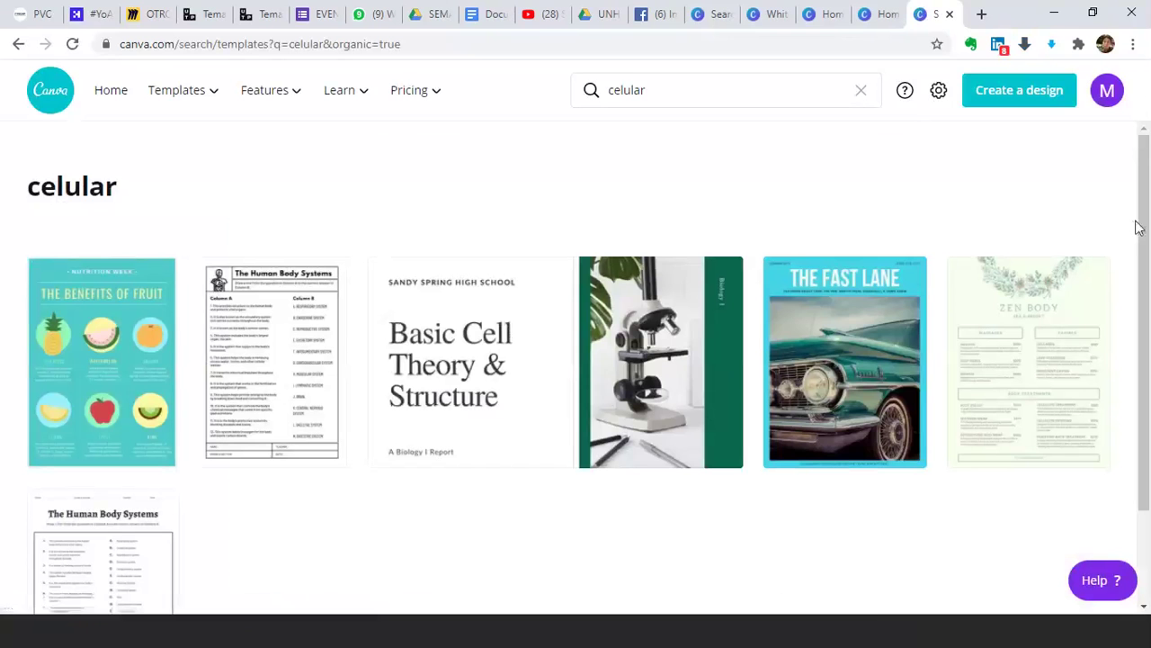
{"action": "scroll", "coordinate": [1138, 227], "scroll_direction": "down", "scroll_amount": 2}
{"action": "scroll", "coordinate": [630, 360], "scroll_direction": "up", "scroll_amount": 2}
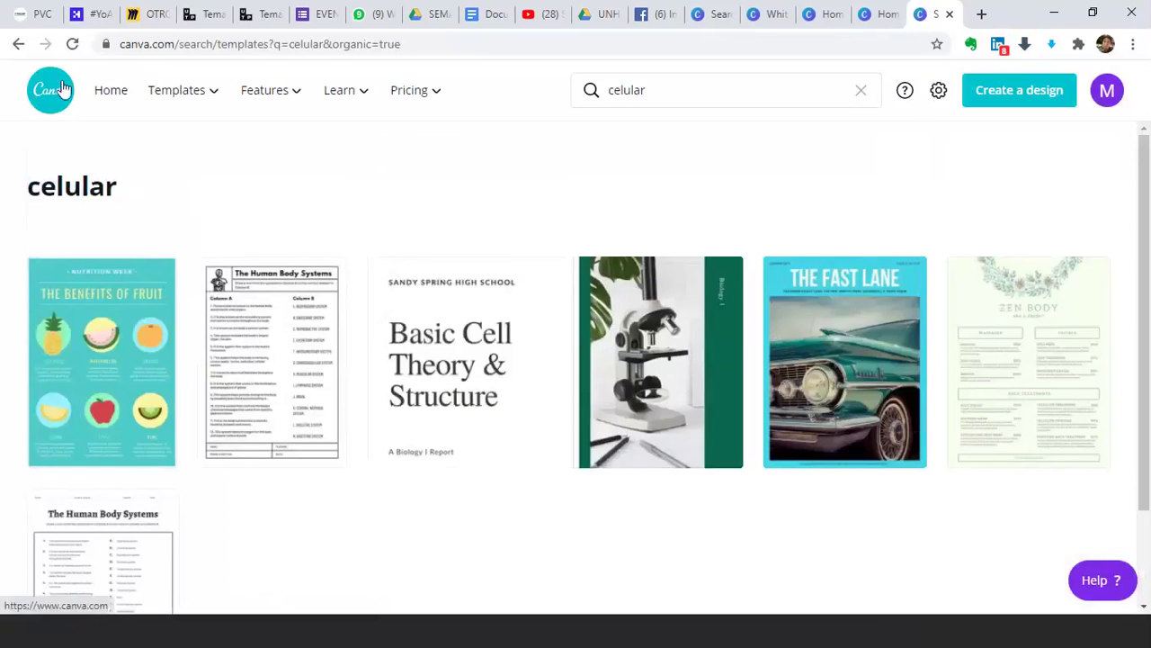
{"action": "left_click", "coordinate": [17, 45]}
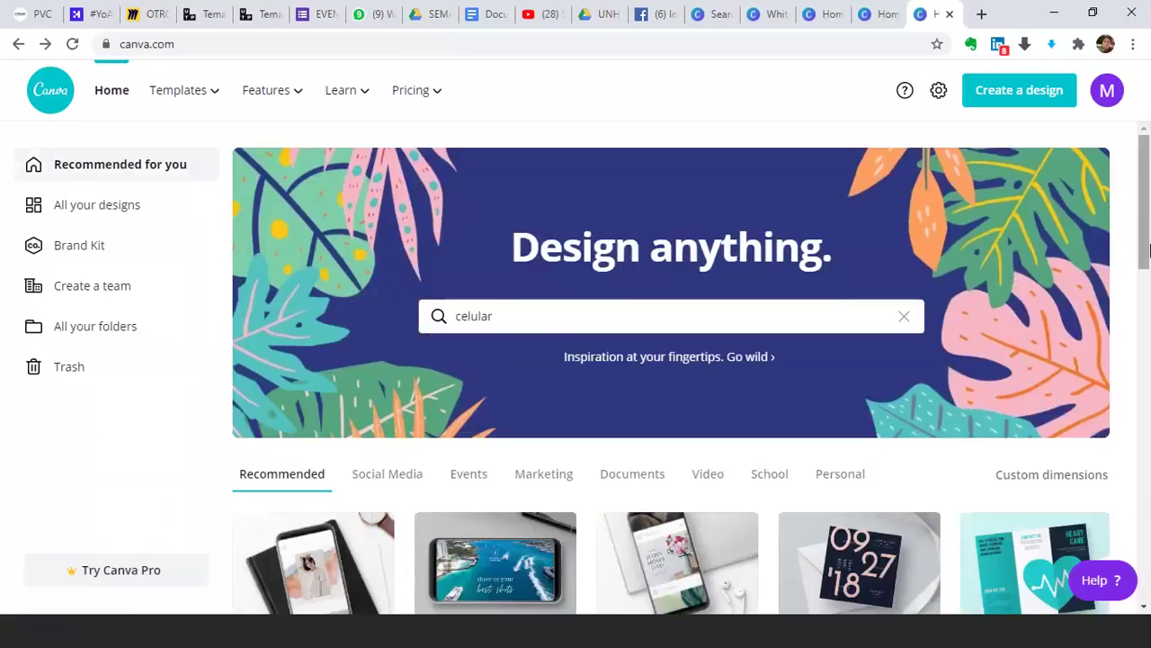
{"action": "scroll", "coordinate": [1147, 250], "scroll_direction": "down", "scroll_amount": 4}
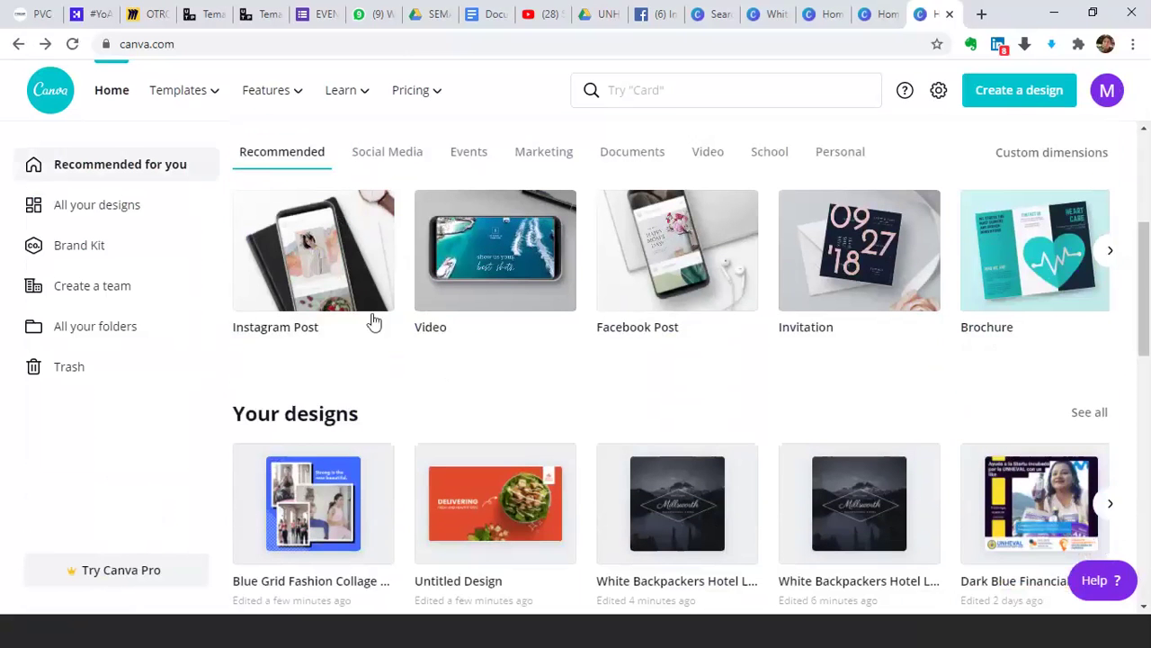
Create a new 1080 × 1080 Instagram Post design from the home page's Recommended cards.
{"action": "left_click", "coordinate": [326, 268]}
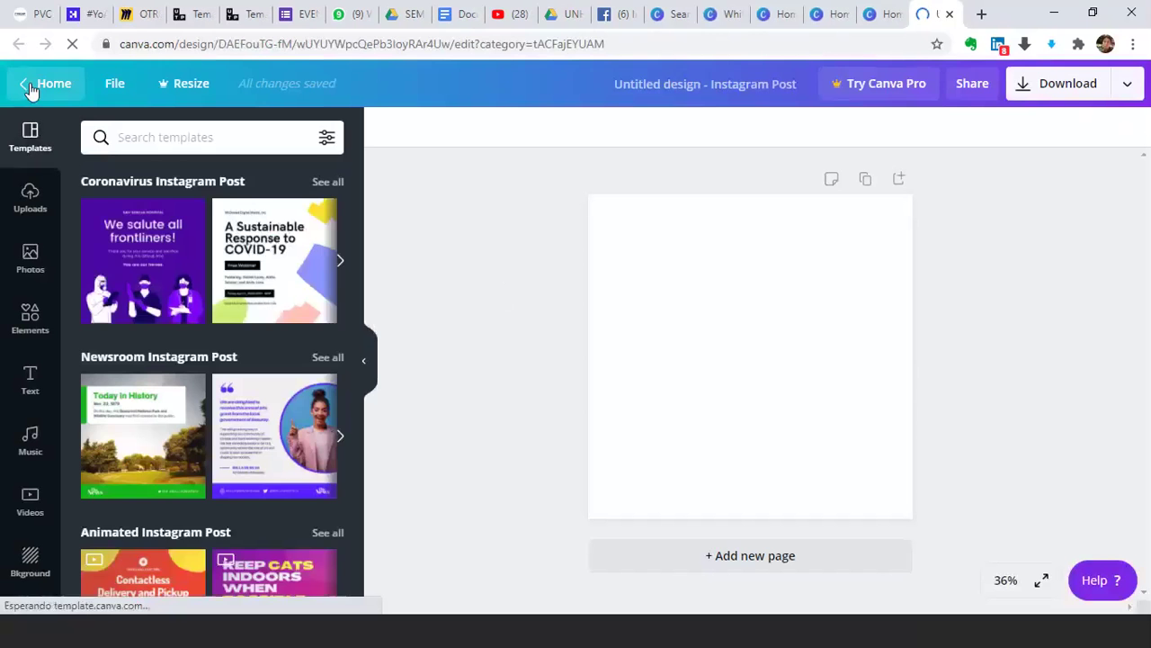
{"action": "left_click", "coordinate": [30, 87]}
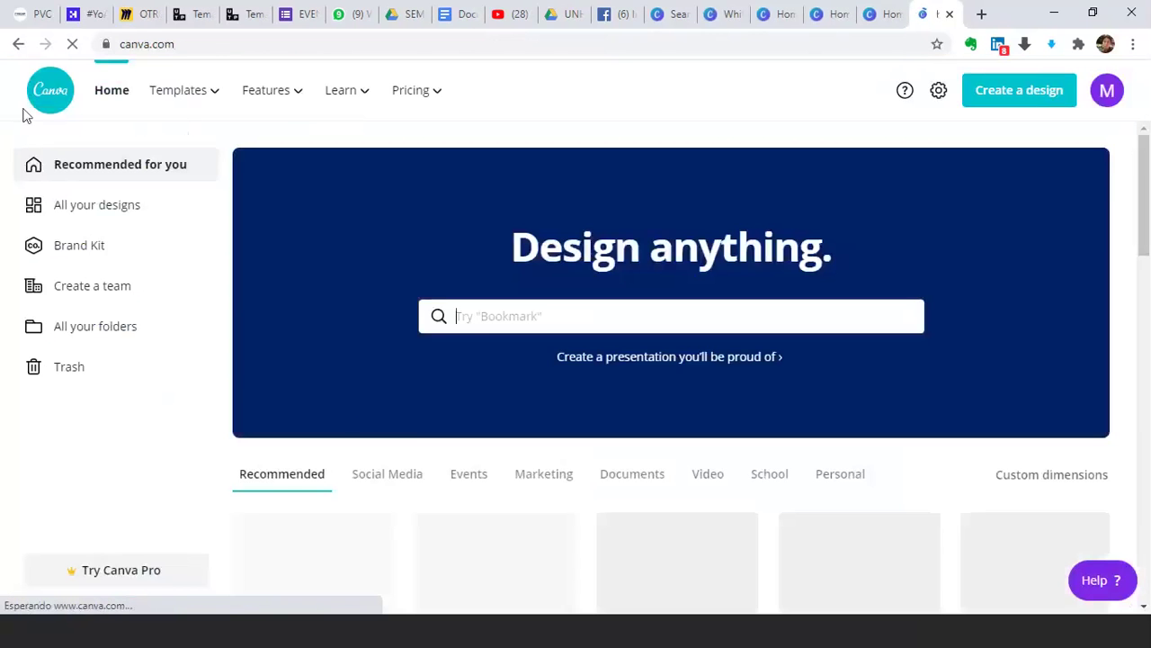
{"action": "scroll", "coordinate": [1149, 286], "scroll_direction": "down", "scroll_amount": 4}
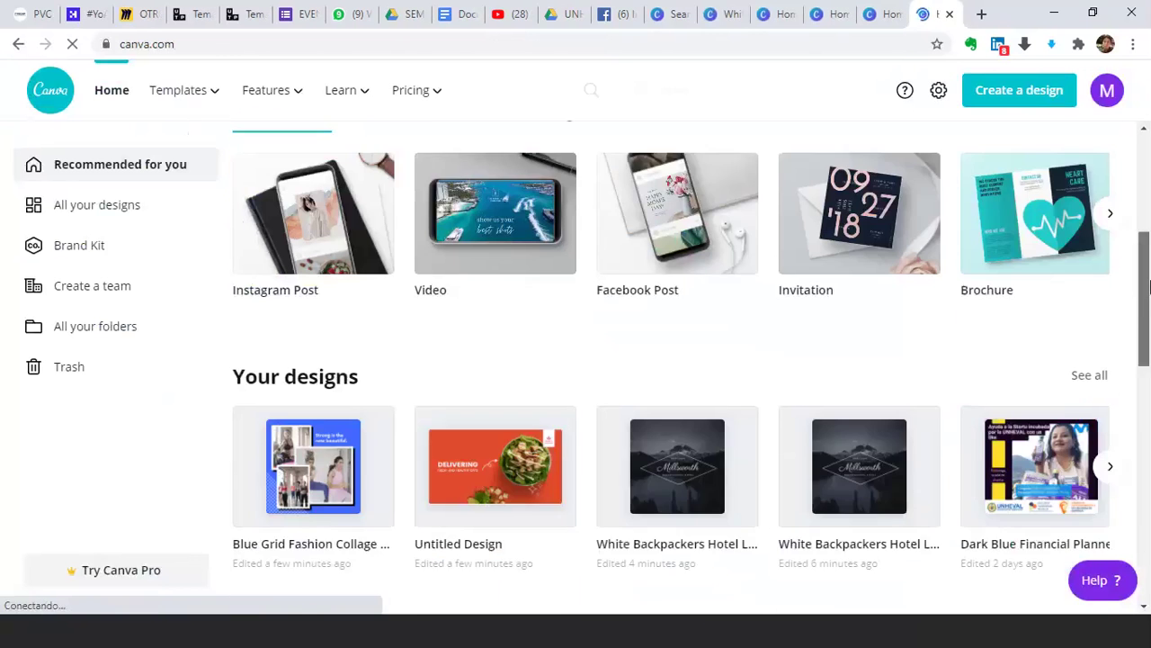
{"action": "scroll", "coordinate": [1149, 286], "scroll_direction": "down", "scroll_amount": 1}
{"action": "scroll", "coordinate": [1147, 286], "scroll_direction": "up", "scroll_amount": 1}
{"action": "scroll", "coordinate": [1149, 286], "scroll_direction": "up", "scroll_amount": 1}
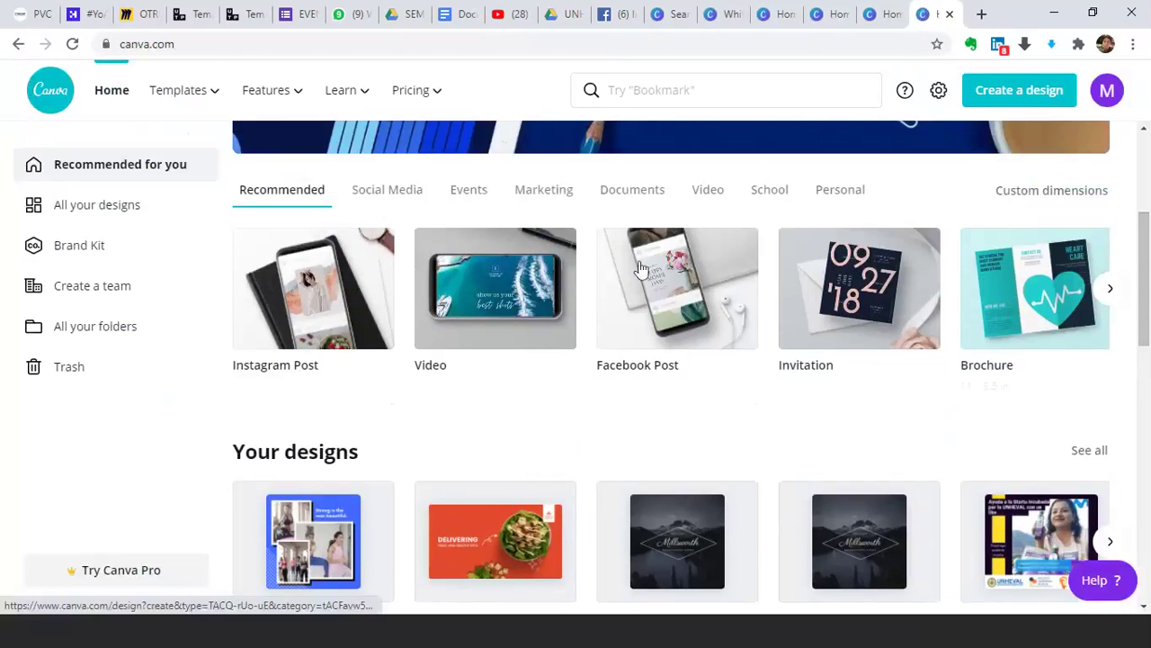
{"action": "left_click", "coordinate": [321, 308]}
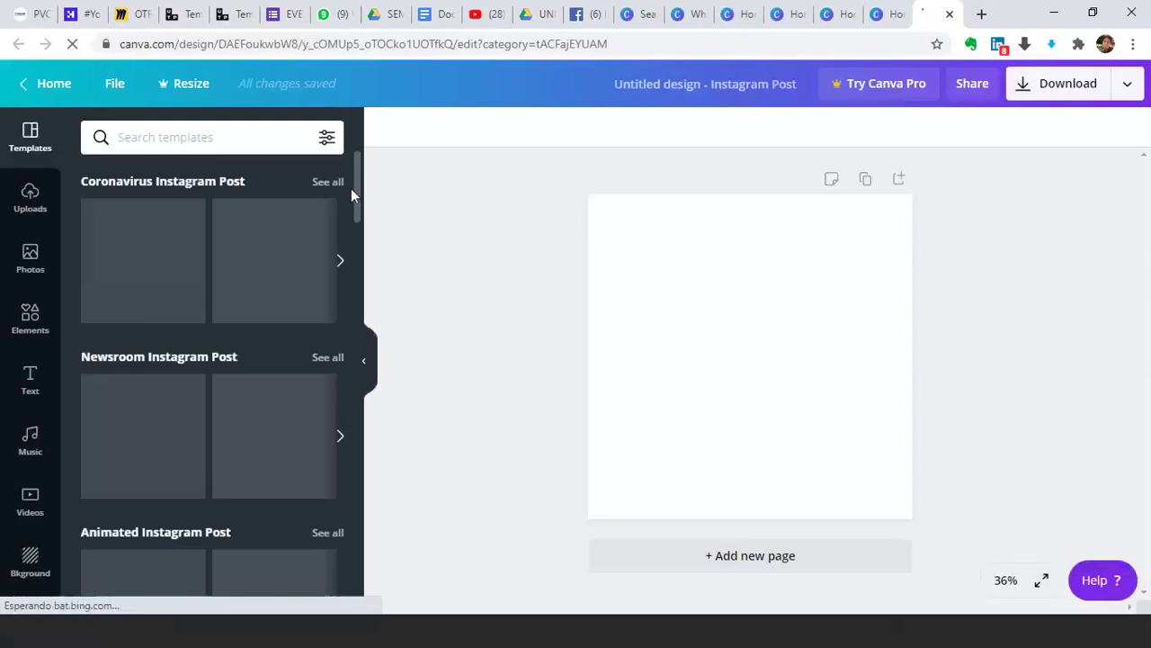
Select the blank page and search the Elements library for 'celphone'.
{"action": "scroll", "coordinate": [350, 188], "scroll_direction": "down", "scroll_amount": 4}
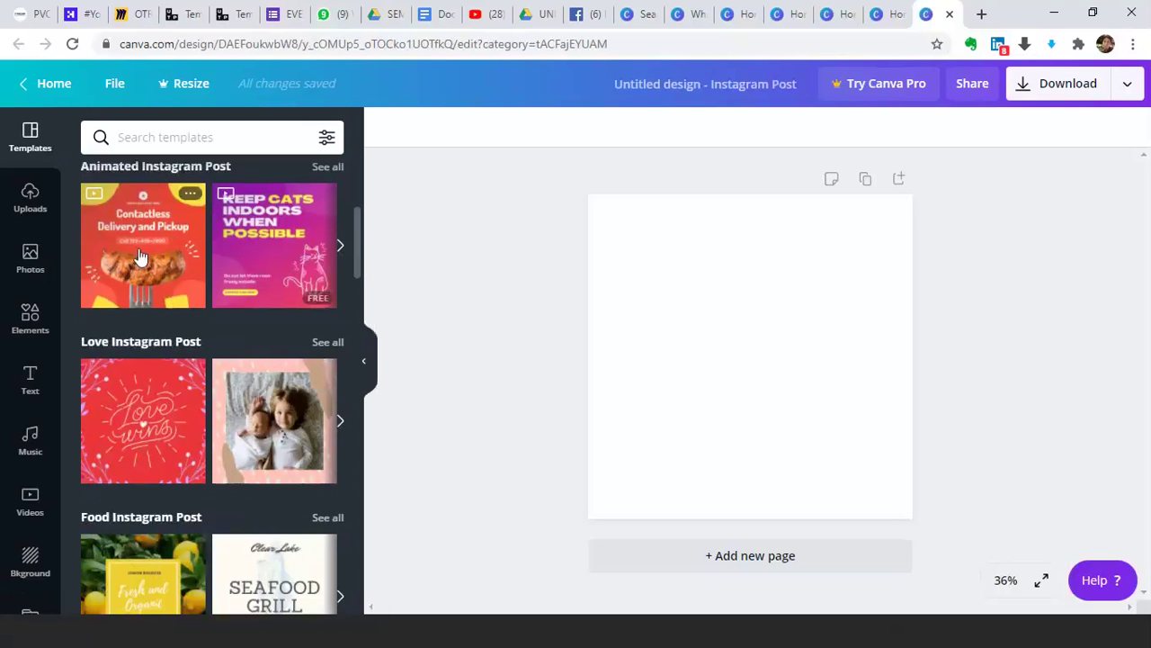
{"action": "left_click", "coordinate": [653, 259]}
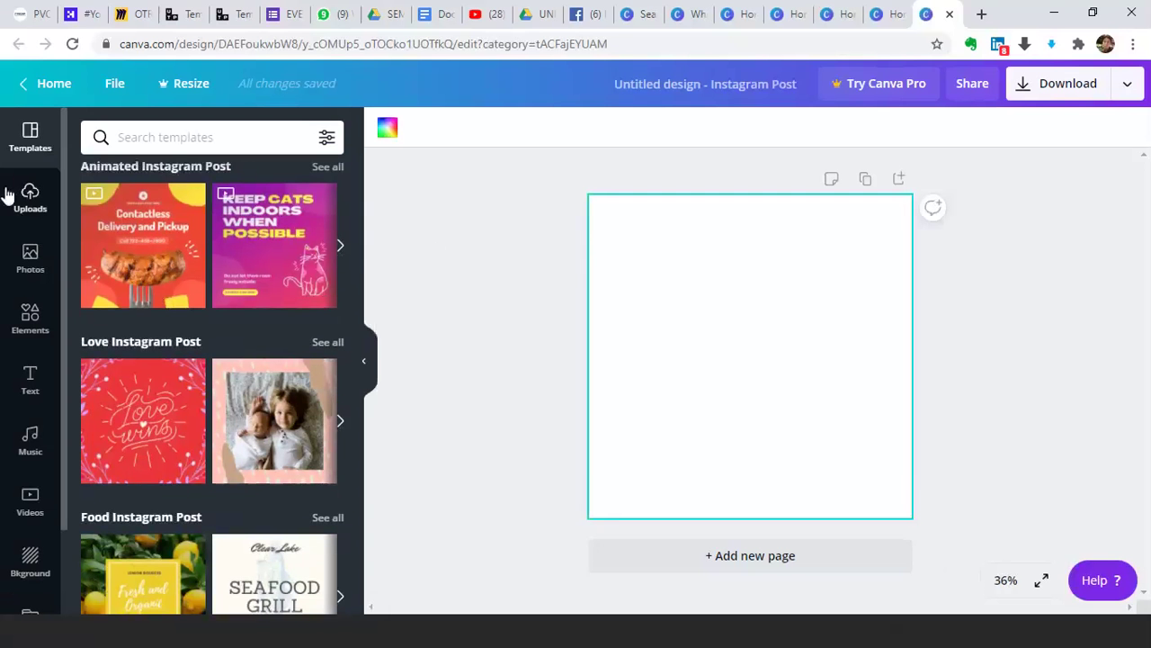
{"action": "left_click", "coordinate": [30, 270]}
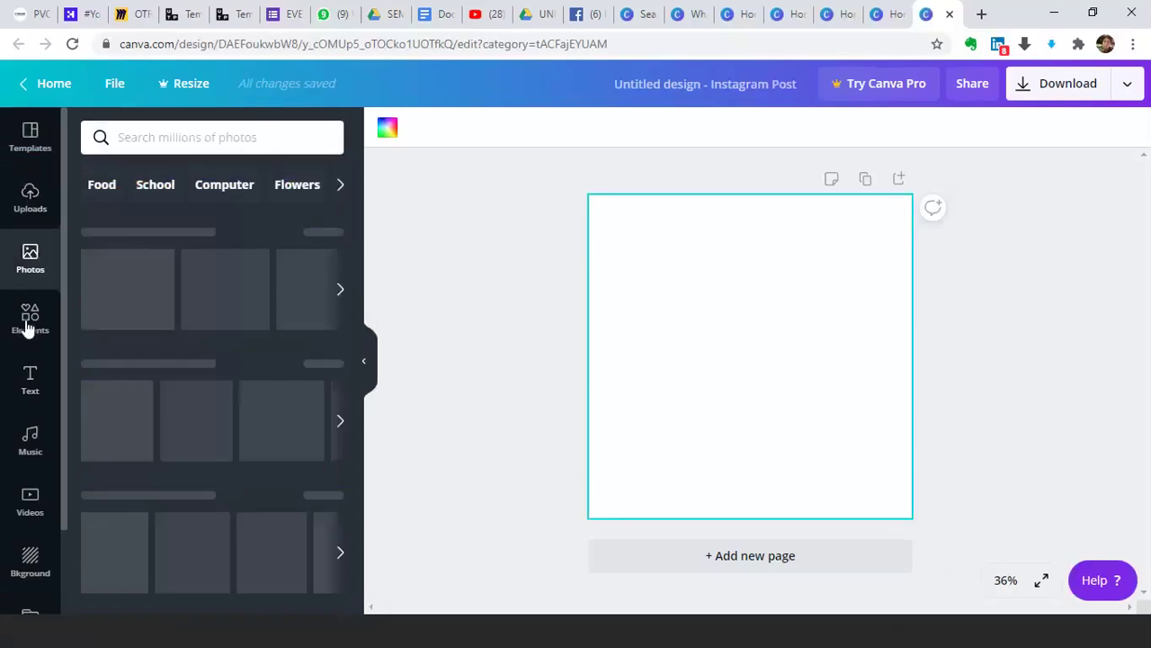
{"action": "left_click", "coordinate": [30, 319]}
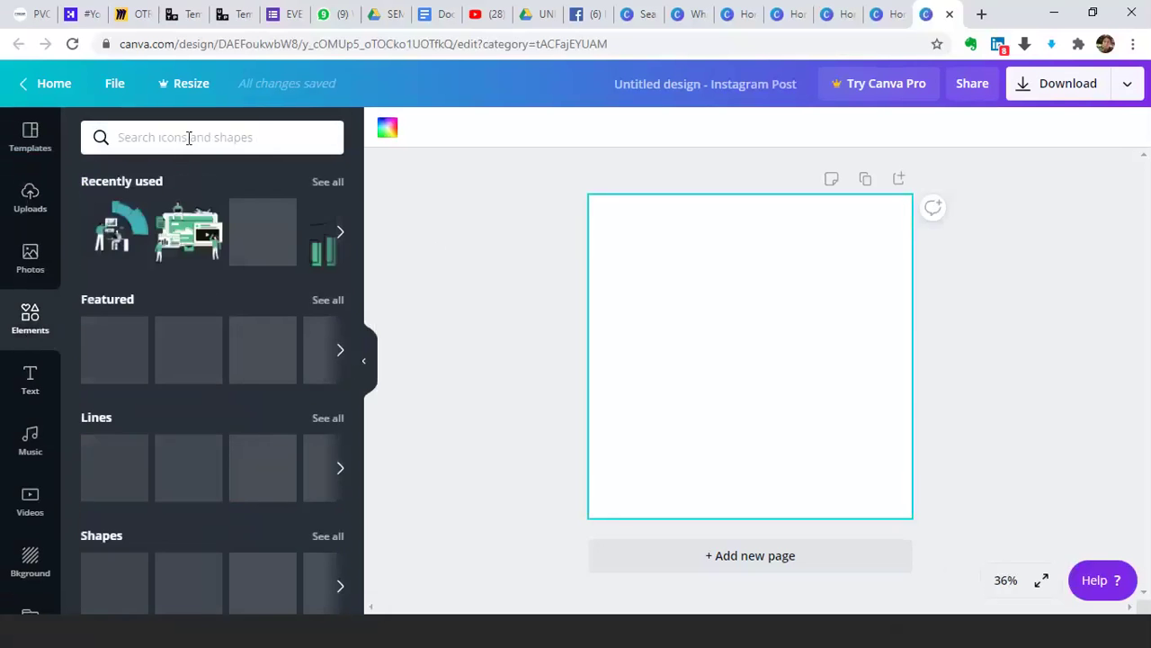
{"action": "left_click", "coordinate": [189, 136]}
{"action": "type", "text": "cel"}
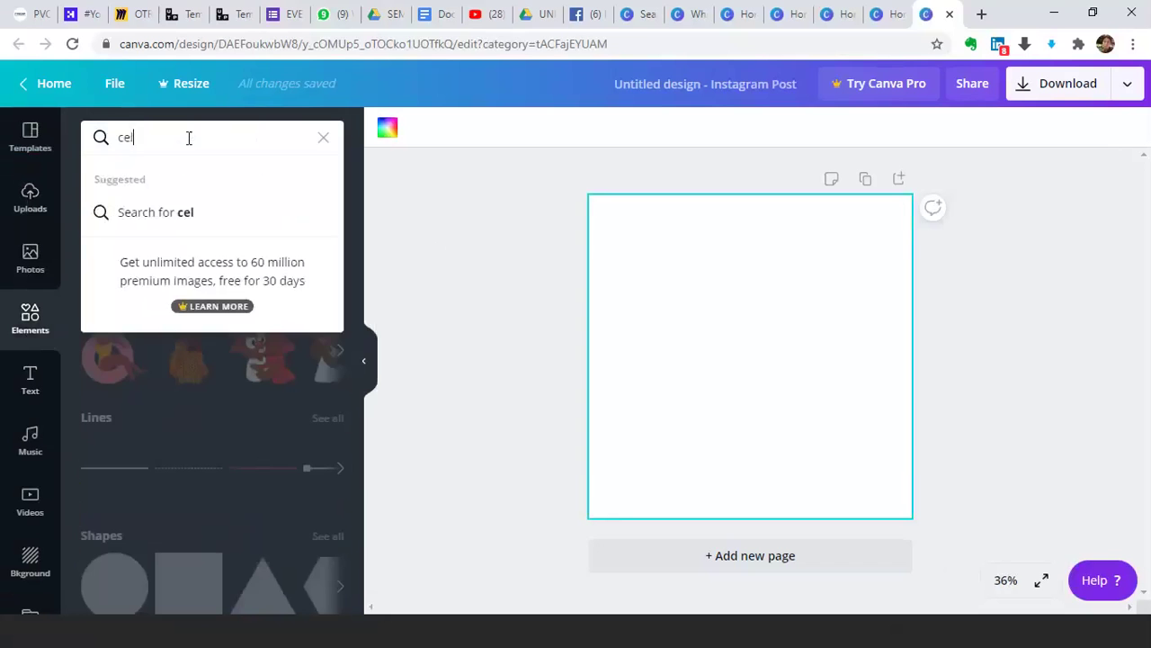
{"action": "type", "text": "u"}
{"action": "key", "text": "BackSpace"}
{"action": "type", "text": "phone"}
{"action": "key", "text": "Return"}
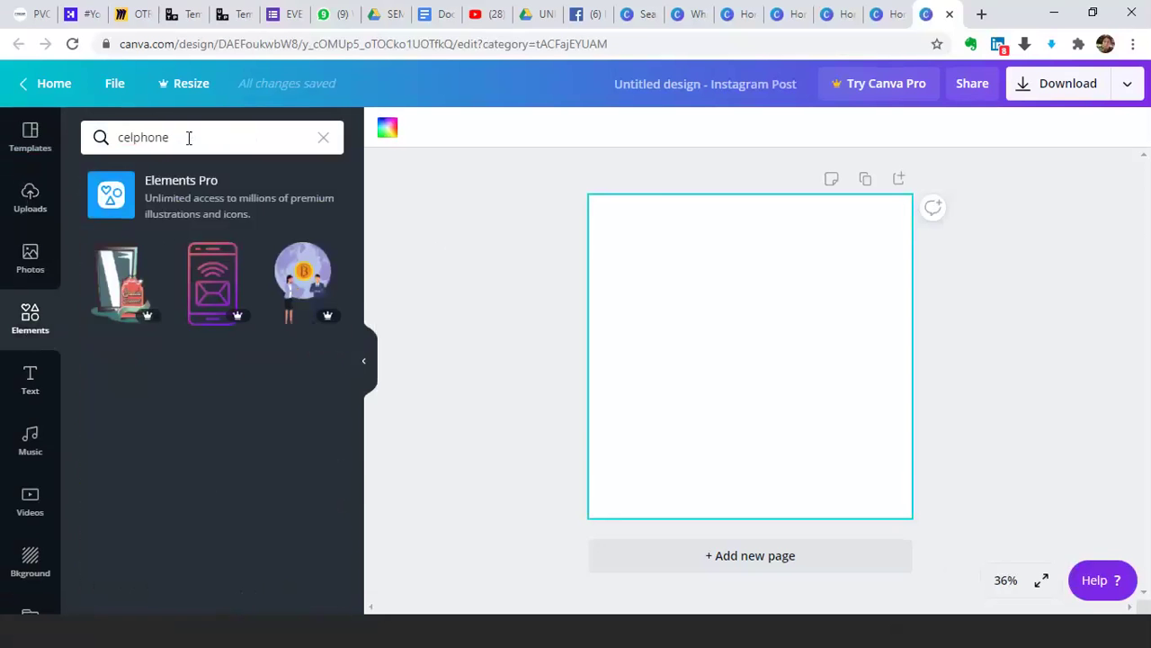
Clear the 'celphone' search and show the Uploads library of images.
{"action": "left_click", "coordinate": [323, 136]}
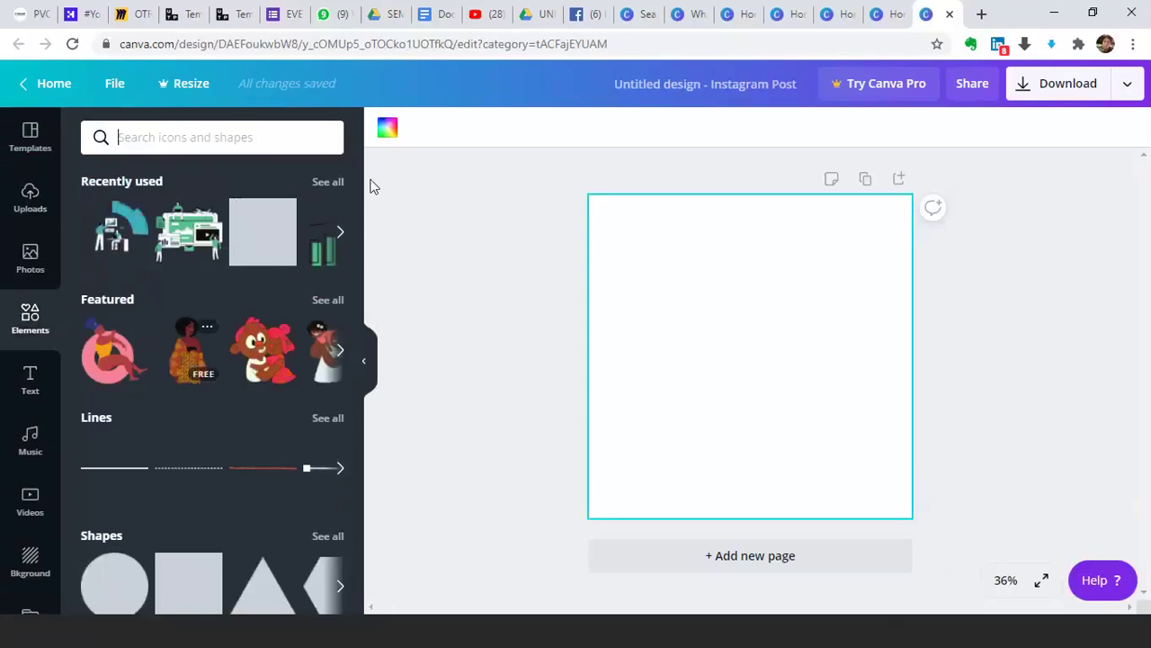
{"action": "scroll", "coordinate": [344, 322], "scroll_direction": "down", "scroll_amount": 10}
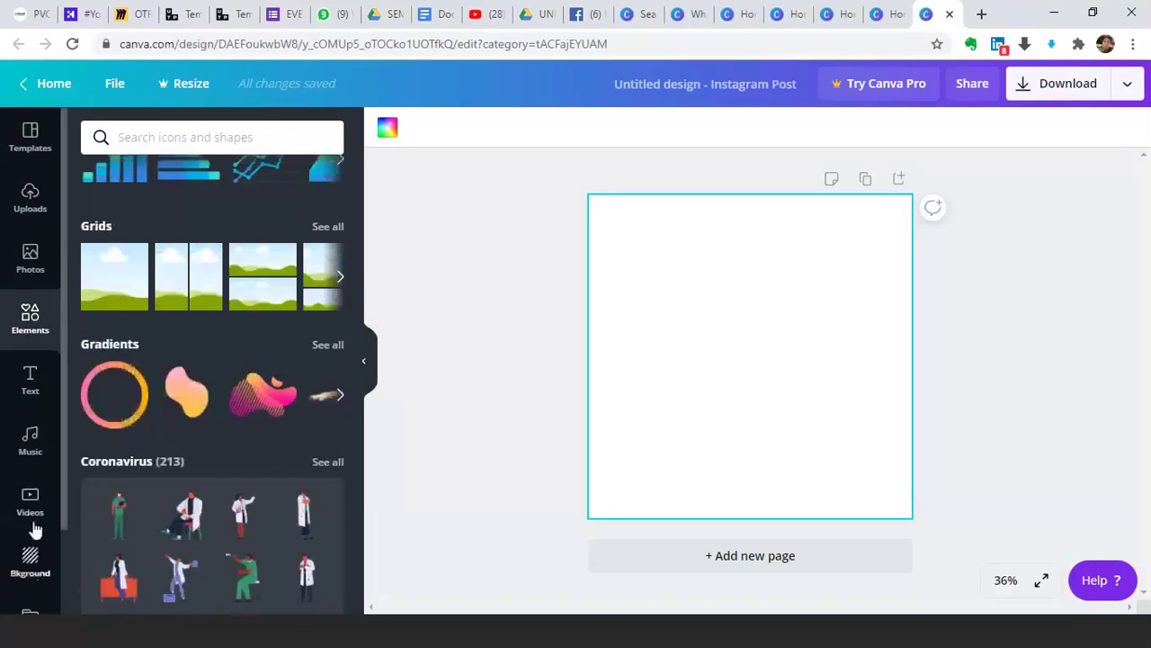
{"action": "left_click", "coordinate": [27, 203]}
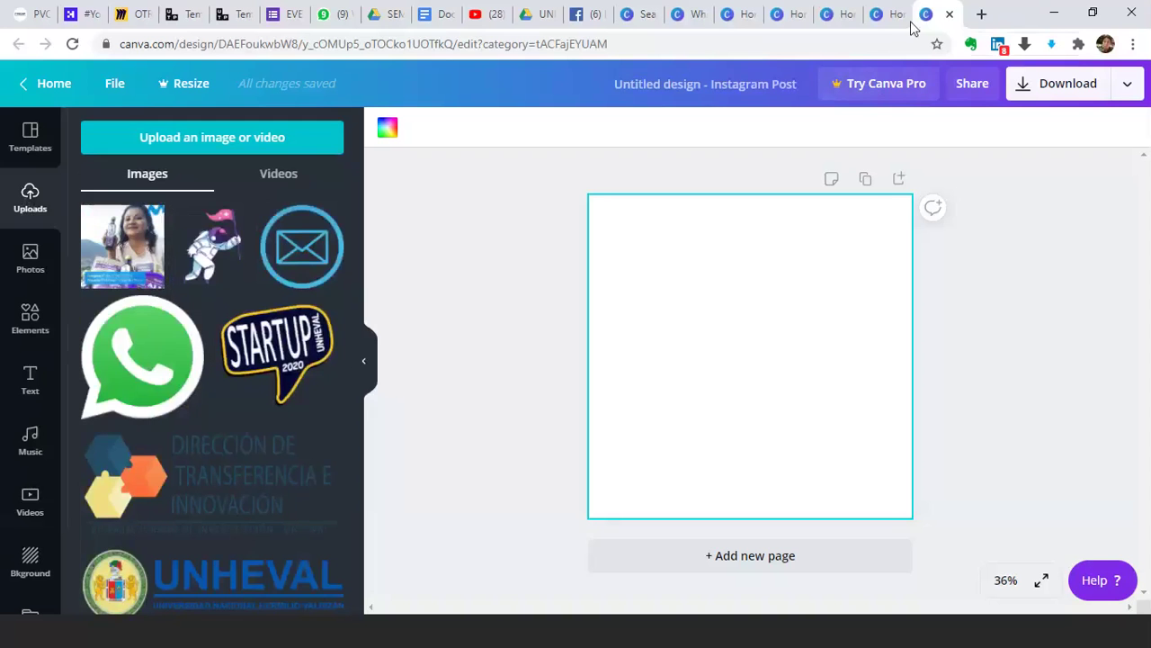
Search Google Images for 'celular png'.
{"action": "left_click", "coordinate": [829, 14]}
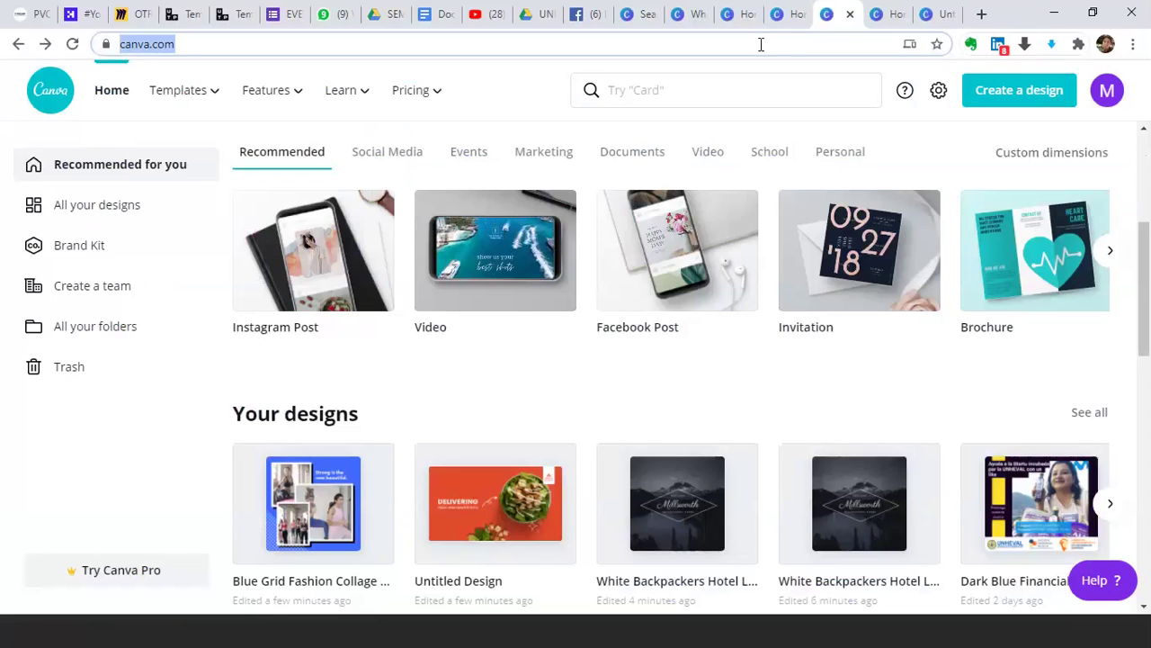
{"action": "type", "text": "lelular png"}
{"action": "key", "text": "Return"}
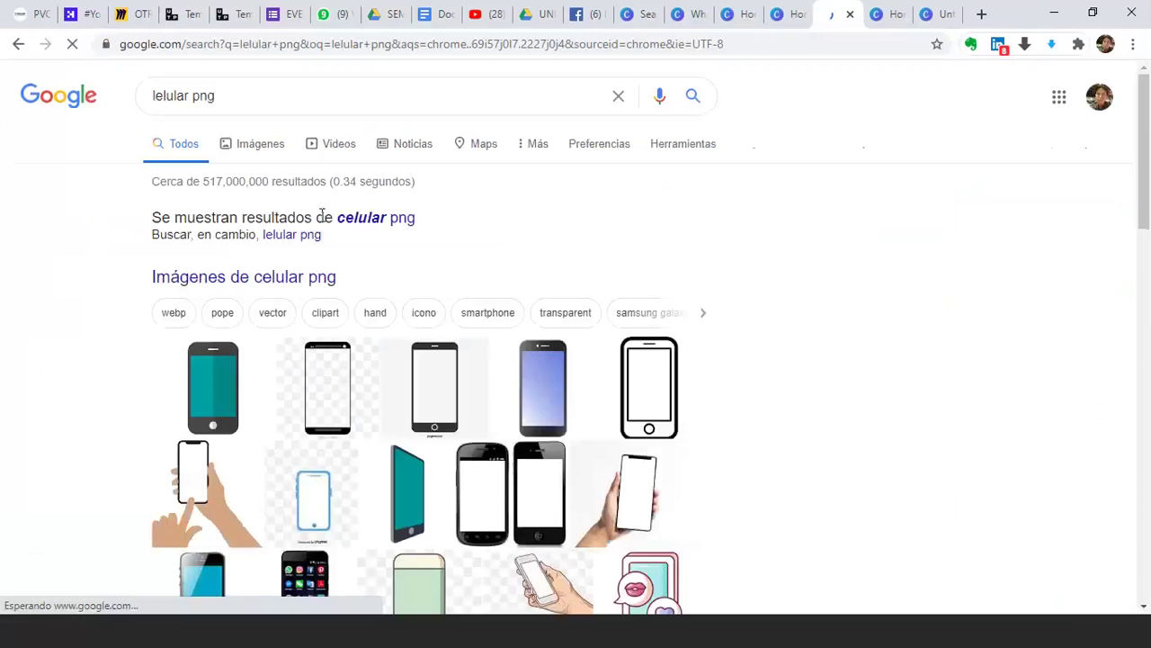
{"action": "left_click", "coordinate": [378, 221]}
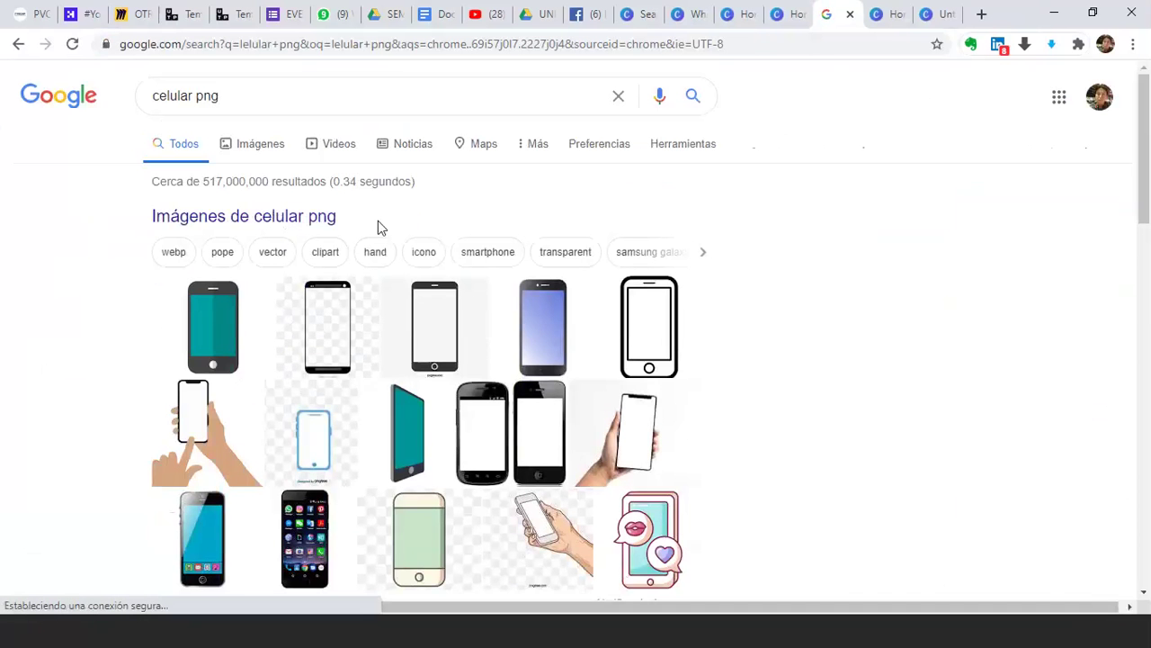
{"action": "left_click", "coordinate": [261, 145]}
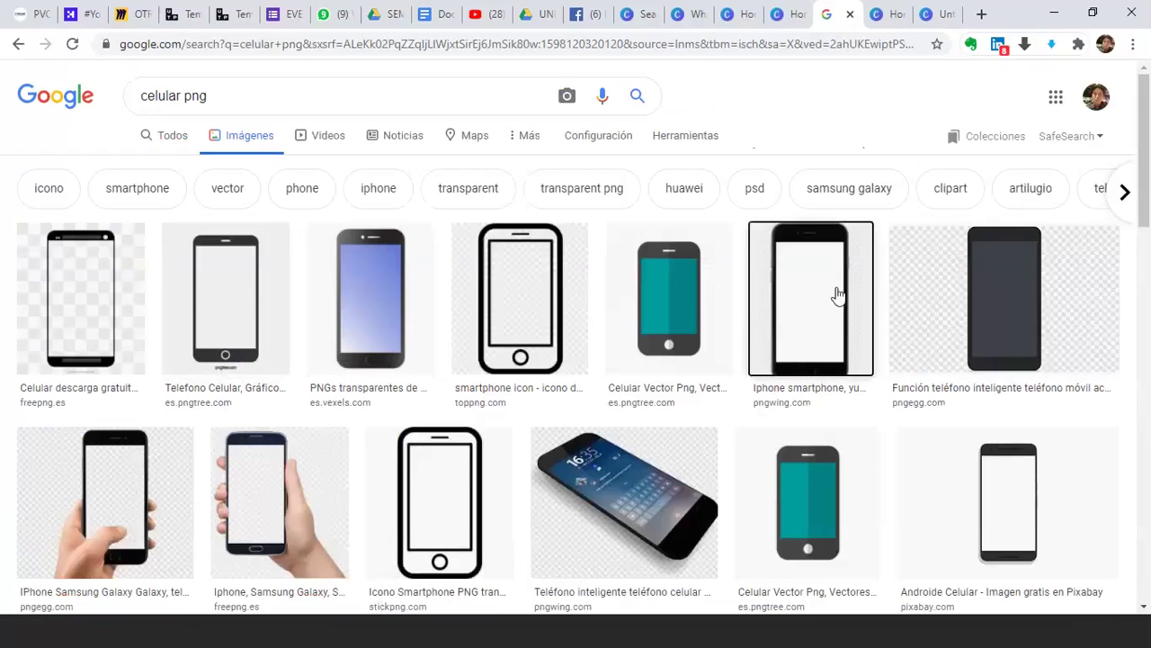
Save the transparent iPhone PNG to the desktop as 'celular'.
{"action": "left_click", "coordinate": [837, 295]}
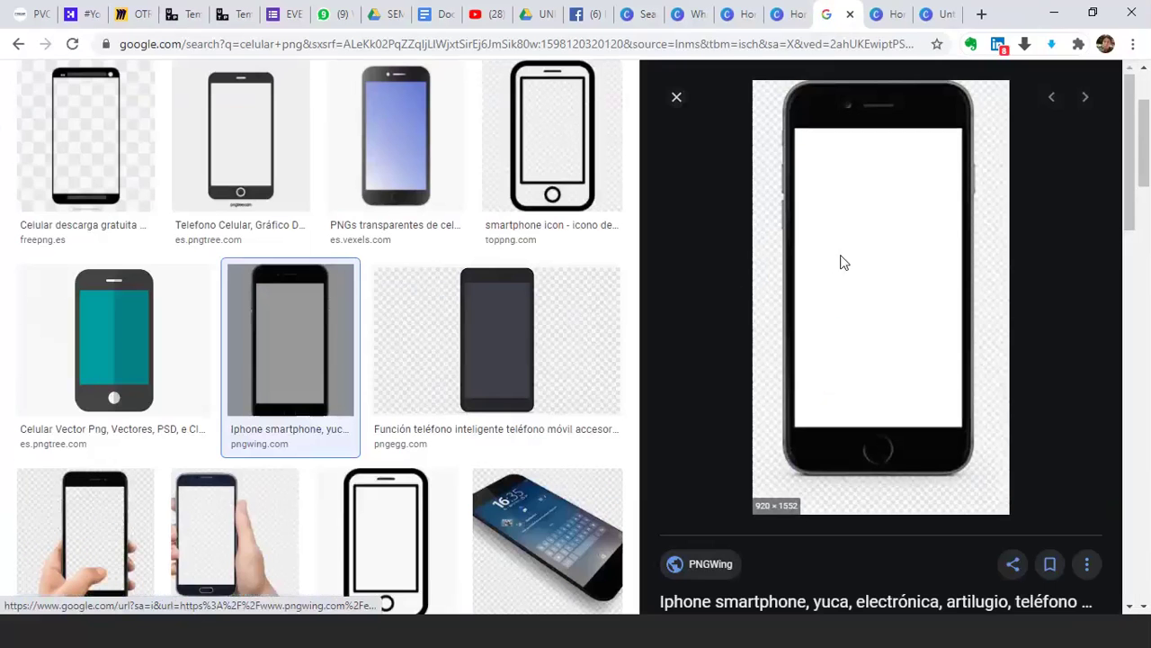
{"action": "right_click", "coordinate": [840, 260]}
{"action": "left_click", "coordinate": [831, 437]}
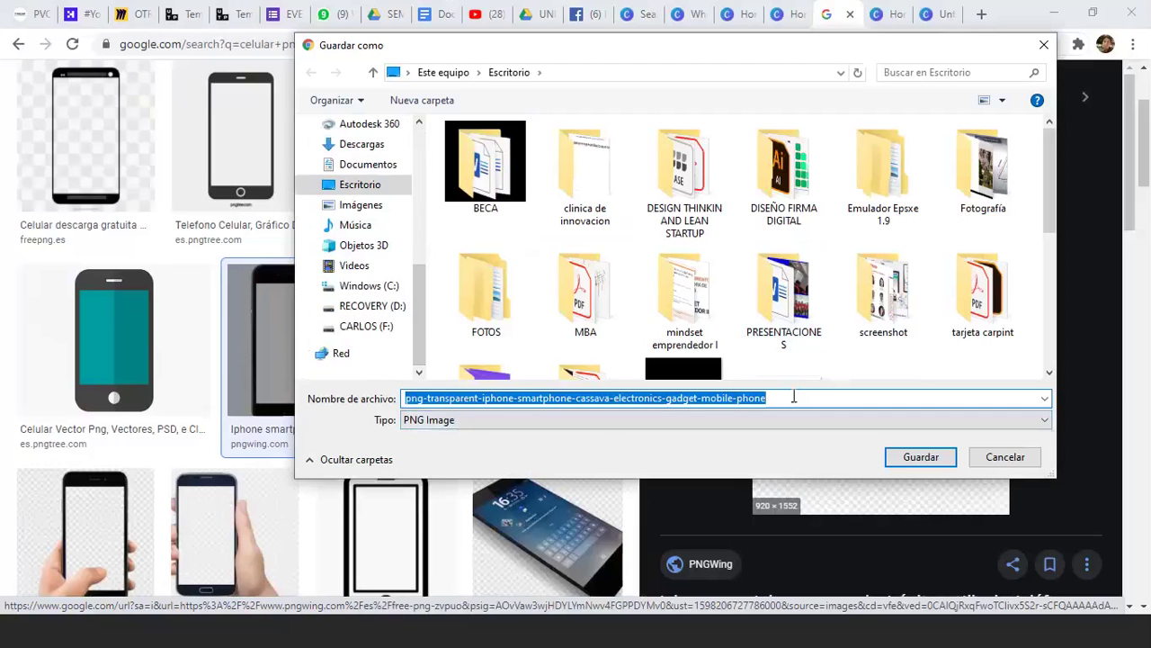
{"action": "type", "text": "celular"}
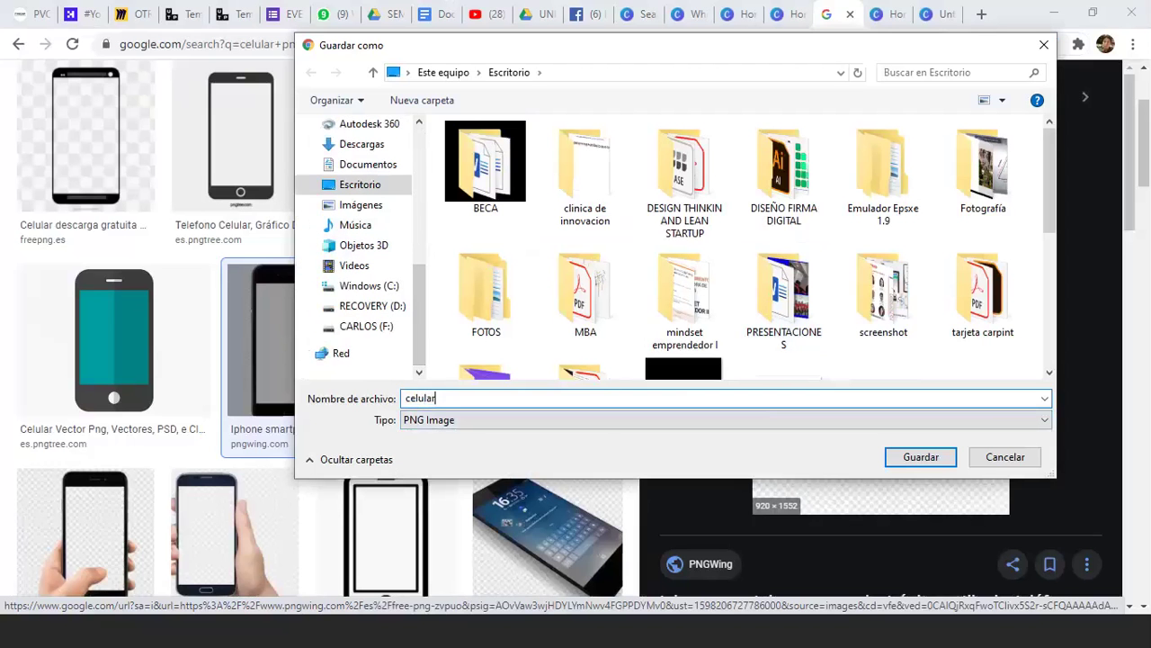
{"action": "left_click", "coordinate": [906, 456]}
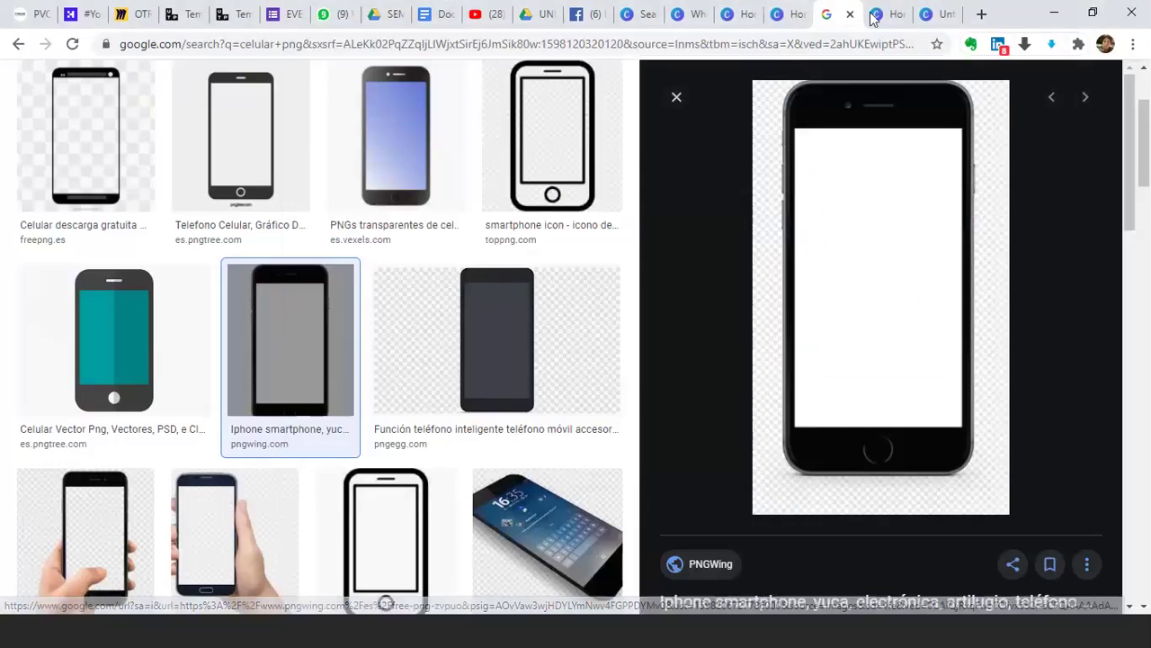
{"action": "left_click", "coordinate": [886, 15]}
Upload the 'celular' image from the Desktop (Escritorio) to Canva's uploads.
{"action": "left_click", "coordinate": [931, 15]}
{"action": "left_click", "coordinate": [153, 142]}
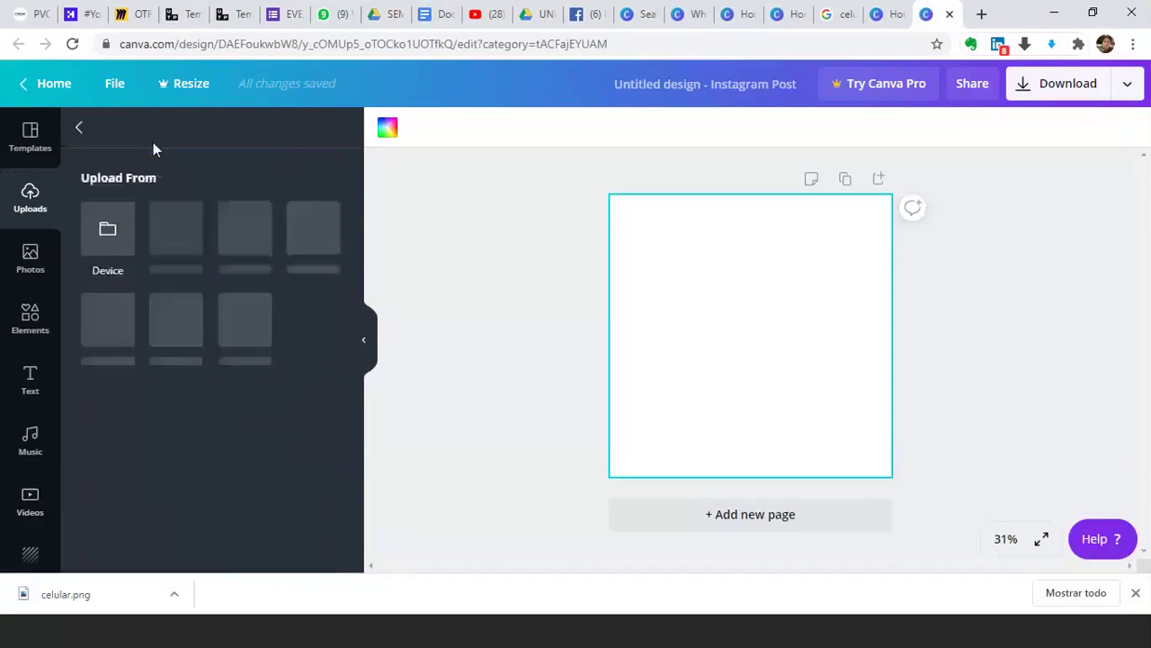
{"action": "left_click", "coordinate": [106, 231]}
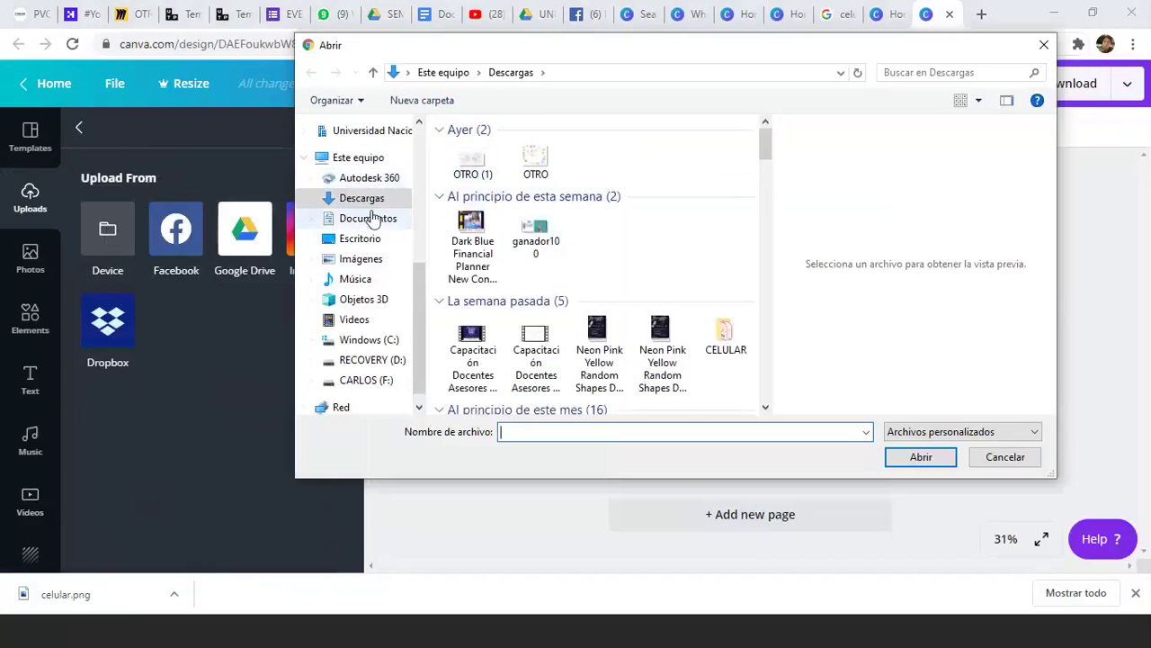
{"action": "left_click", "coordinate": [346, 241]}
{"action": "left_click", "coordinate": [597, 280]}
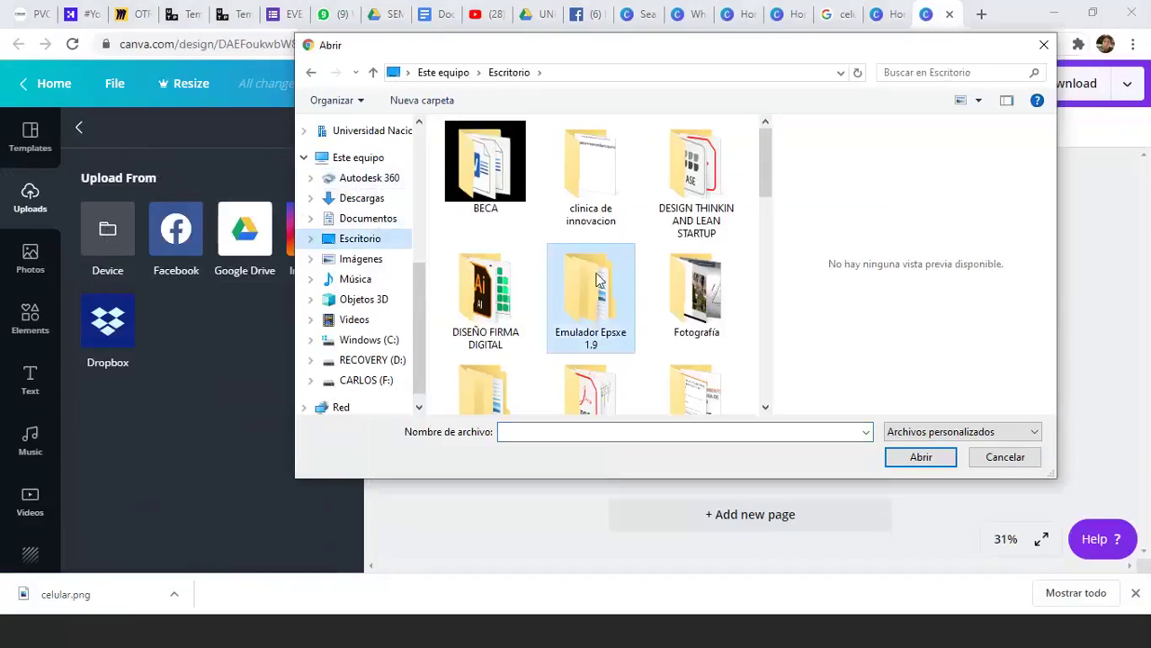
{"action": "scroll", "coordinate": [597, 280], "scroll_direction": "down", "scroll_amount": 3}
{"action": "left_click", "coordinate": [696, 161]}
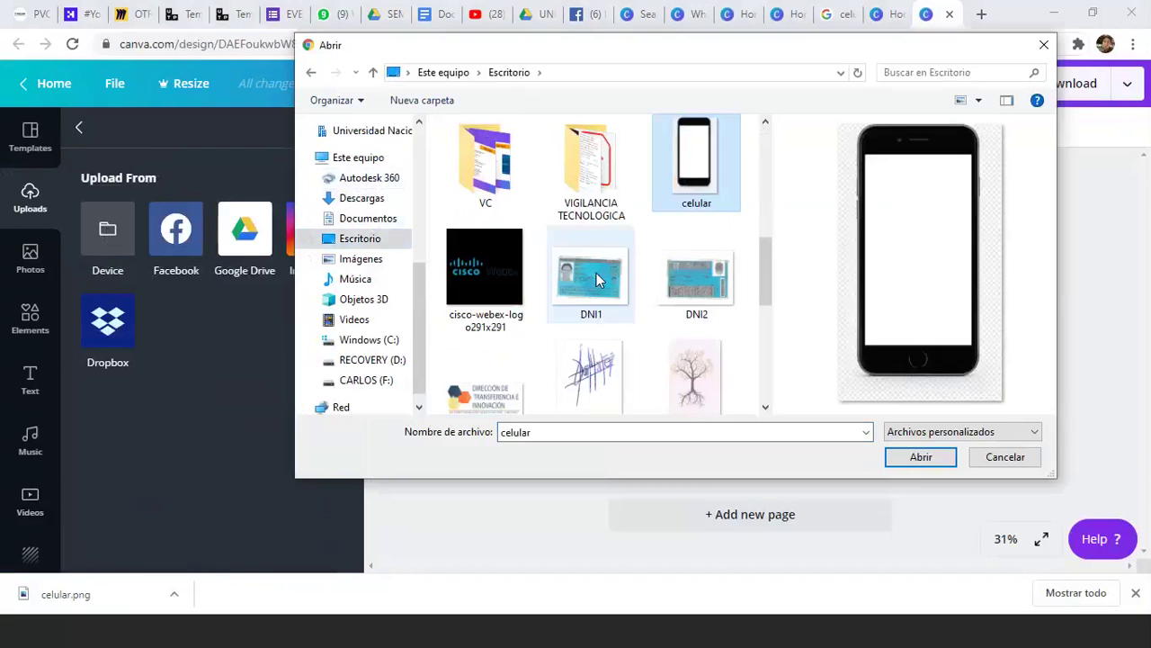
{"action": "left_click", "coordinate": [913, 464]}
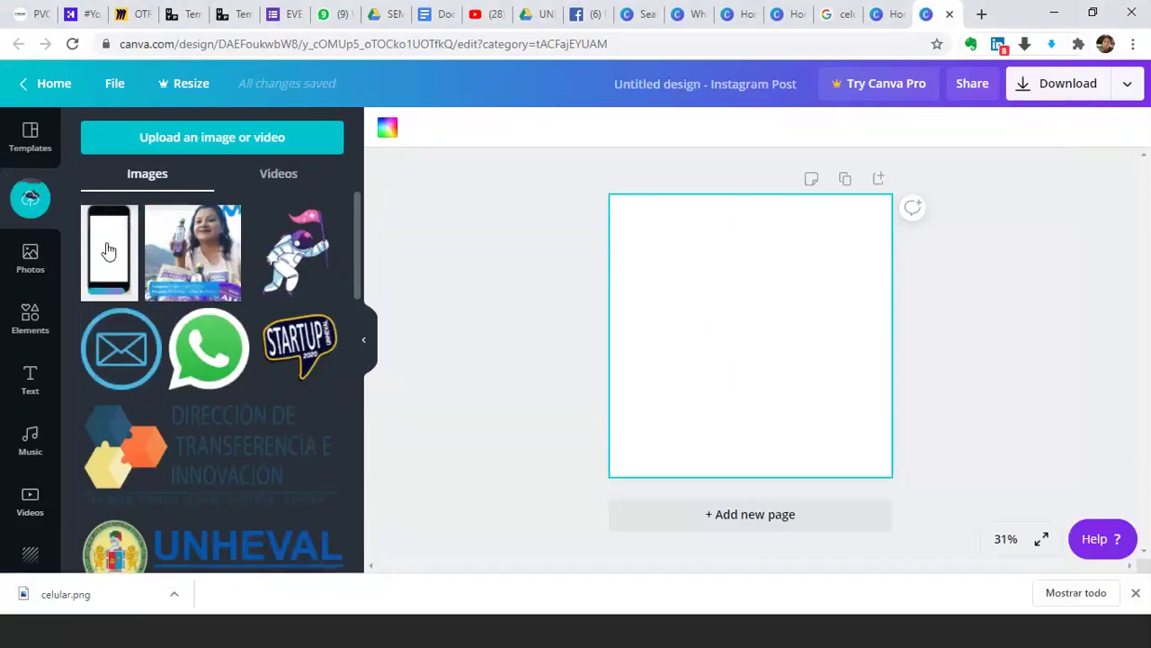
Place the celular phone image on the post, enlarged to nearly full height and centred.
{"action": "left_click_drag", "start_coordinate": [108, 252], "coordinate": [682, 291]}
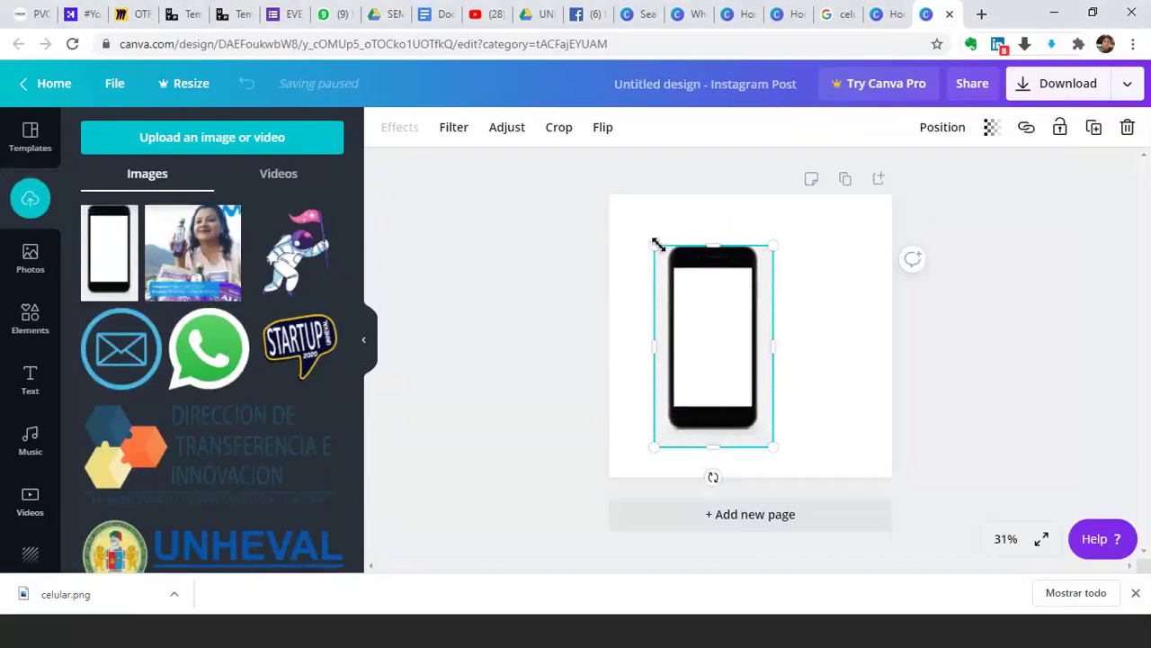
{"action": "left_click_drag", "start_coordinate": [657, 245], "coordinate": [596, 191]}
{"action": "left_click_drag", "start_coordinate": [699, 318], "coordinate": [737, 362]}
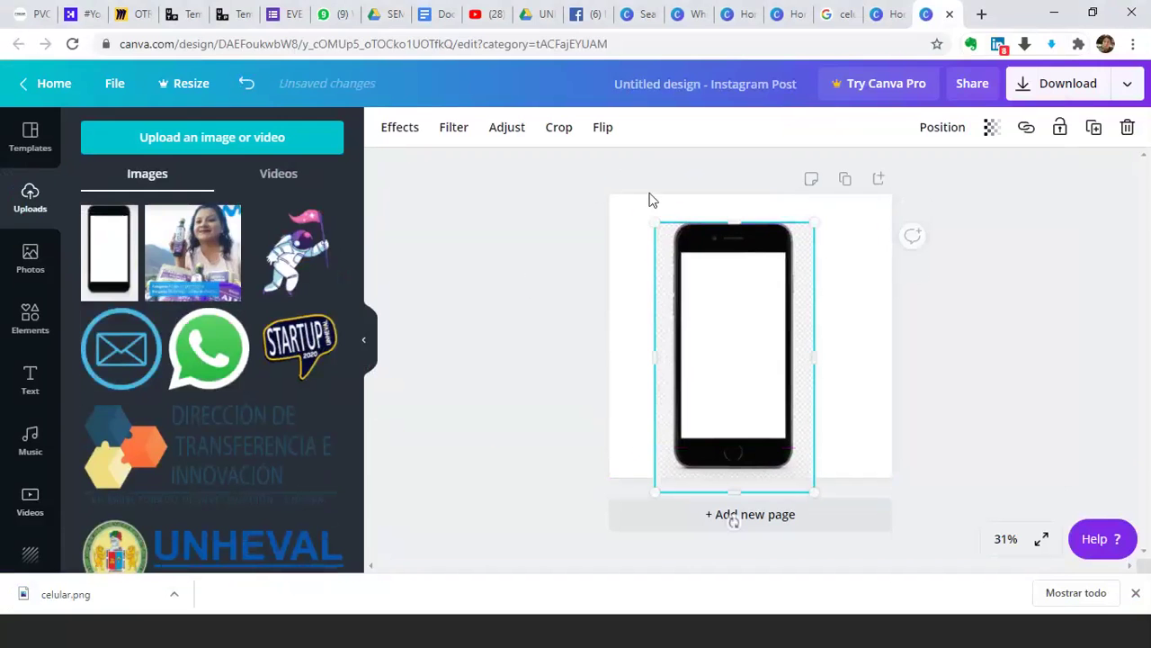
{"action": "left_click_drag", "start_coordinate": [651, 221], "coordinate": [635, 188]}
{"action": "left_click_drag", "start_coordinate": [674, 252], "coordinate": [675, 261]}
{"action": "left_click", "coordinate": [935, 400]}
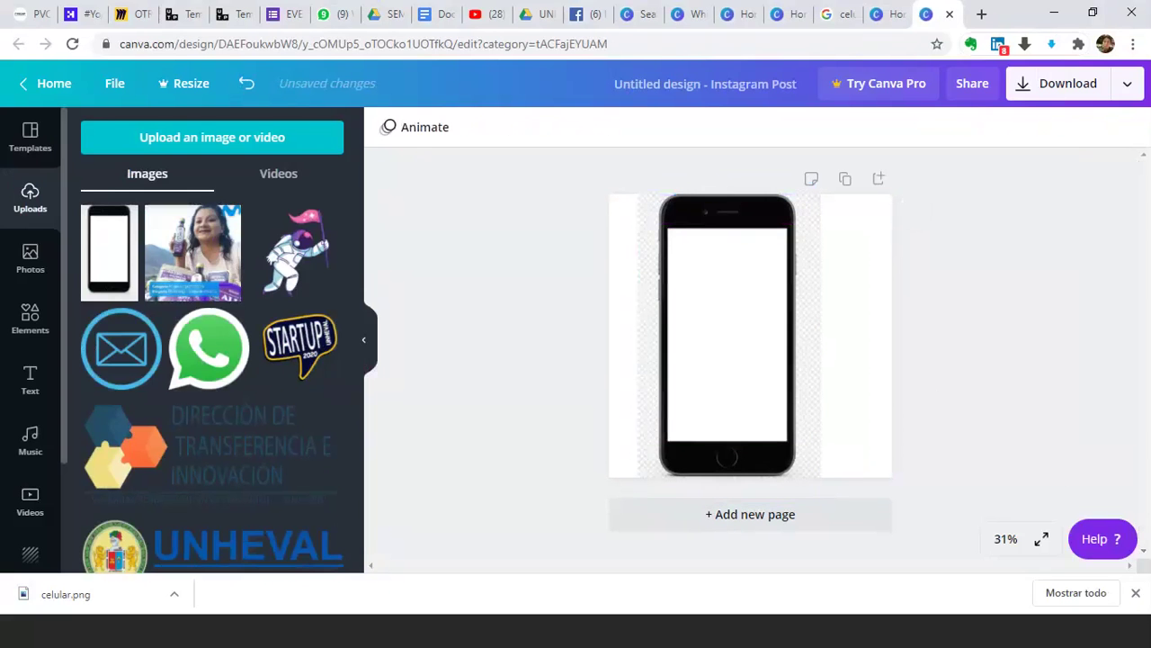
{"action": "left_click", "coordinate": [29, 247]}
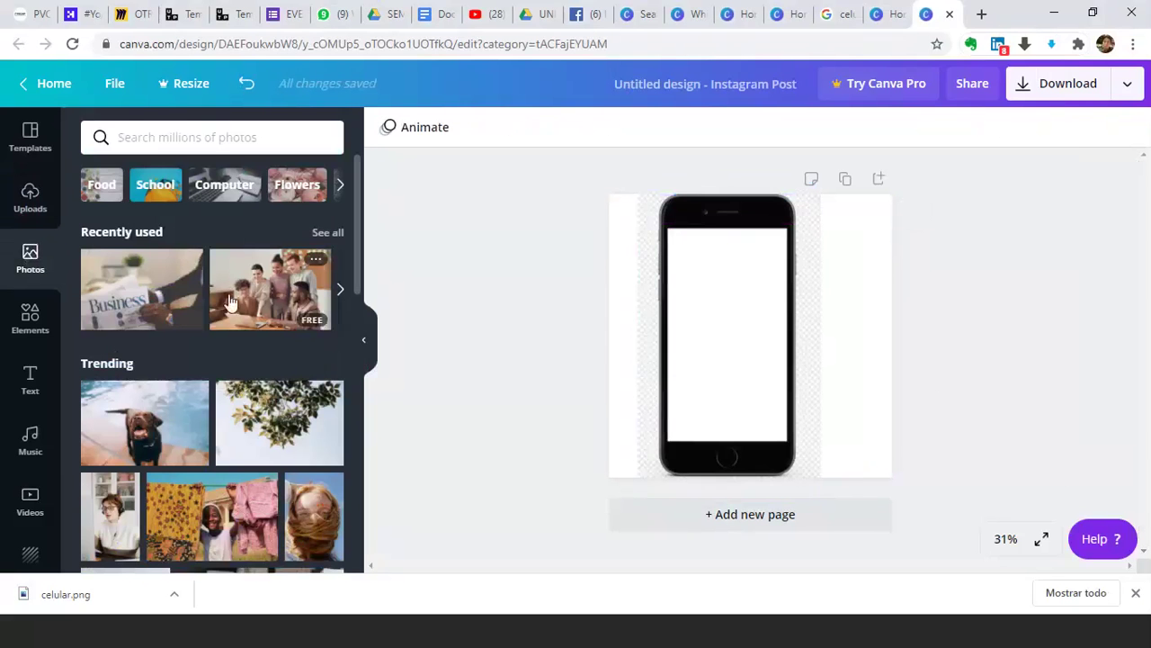
Place the group laptop photo inside the phone screen, shrunk to the screen's width.
{"action": "left_click_drag", "start_coordinate": [144, 287], "coordinate": [605, 351]}
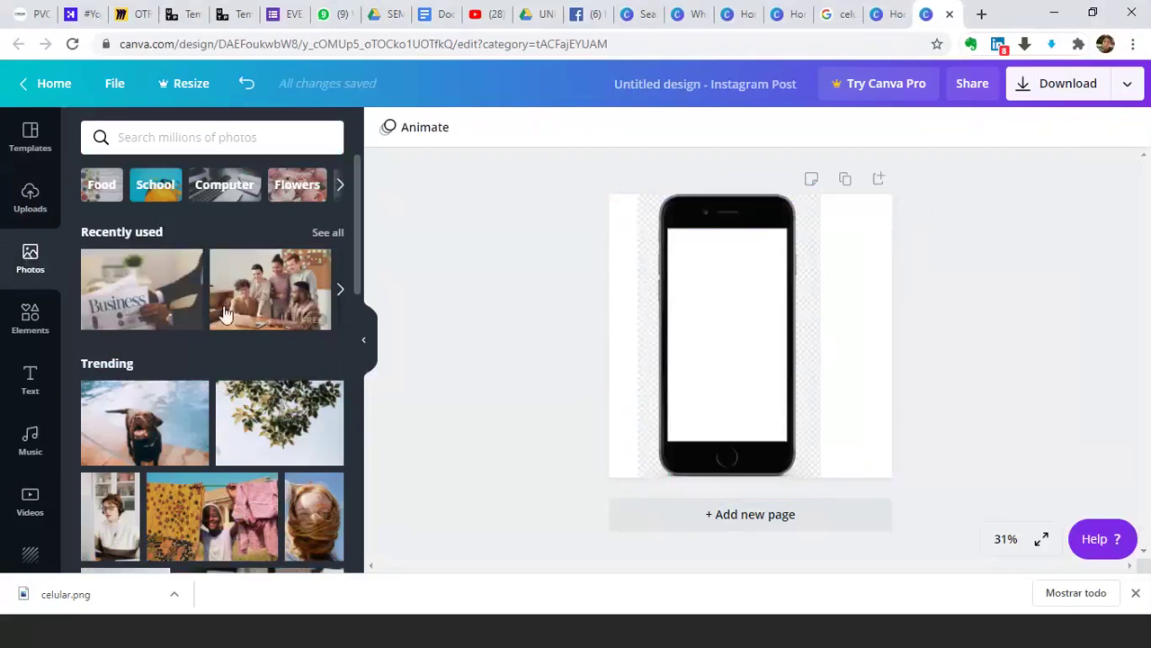
{"action": "left_click_drag", "start_coordinate": [225, 310], "coordinate": [871, 358]}
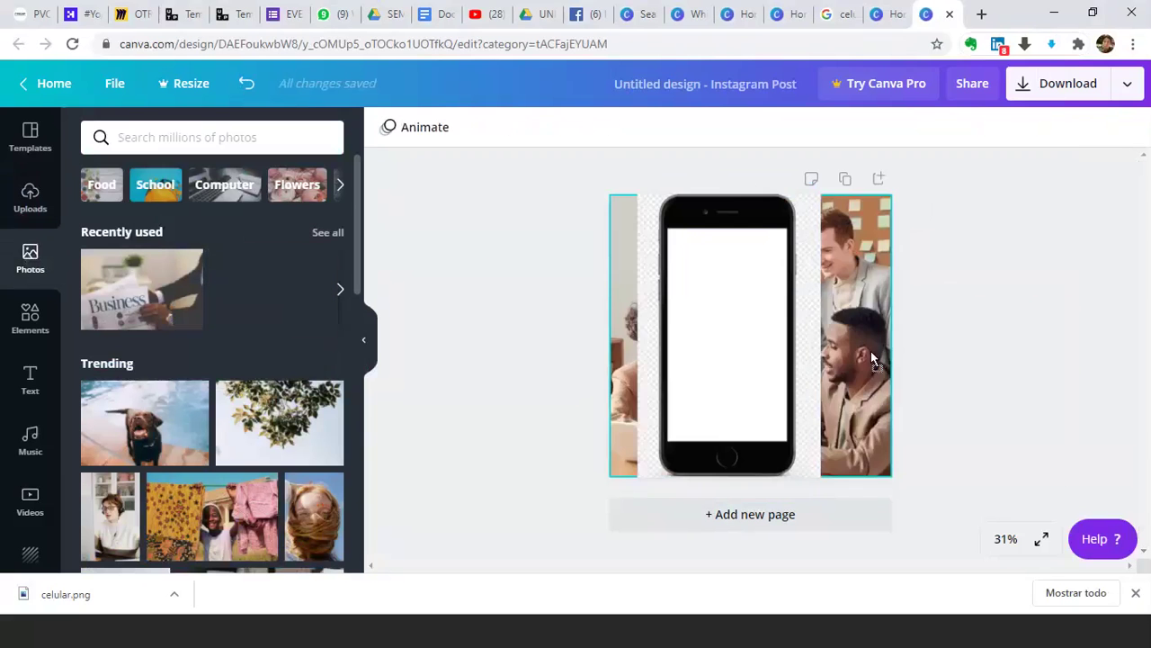
{"action": "left_click_drag", "start_coordinate": [882, 425], "coordinate": [827, 488]}
{"action": "left_click_drag", "start_coordinate": [753, 403], "coordinate": [942, 385]}
{"action": "left_click_drag", "start_coordinate": [301, 306], "coordinate": [666, 314]}
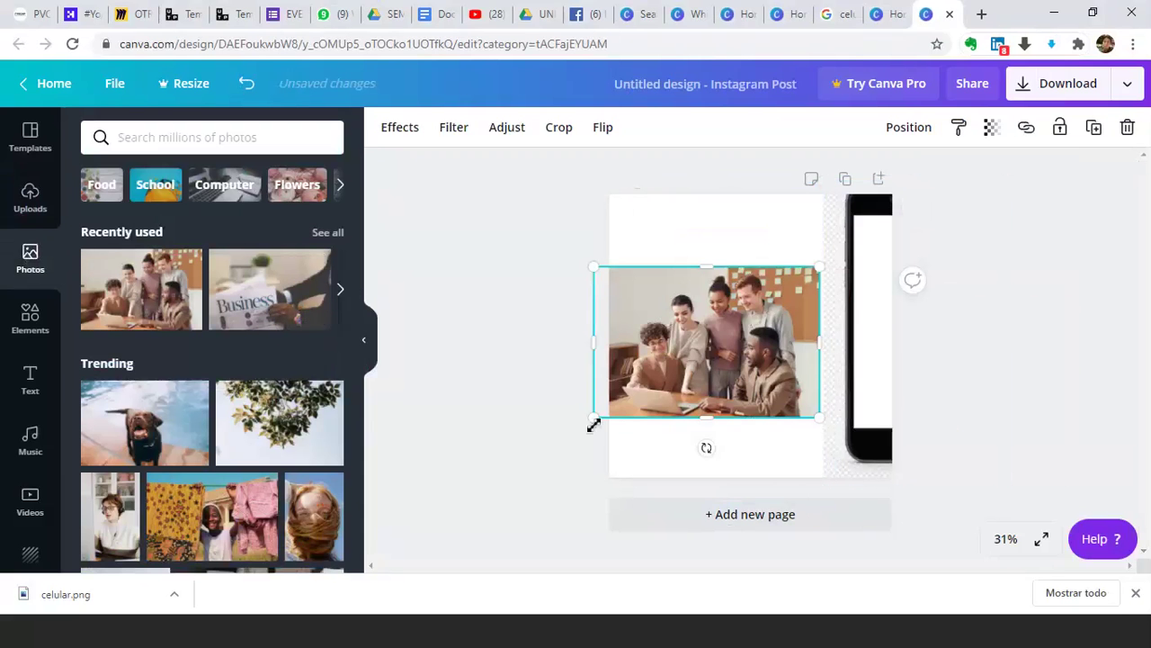
{"action": "left_click_drag", "start_coordinate": [597, 415], "coordinate": [686, 386]}
{"action": "left_click_drag", "start_coordinate": [853, 368], "coordinate": [687, 368]}
{"action": "mouse_move", "coordinate": [743, 337]}
{"action": "left_mouse_down"}
{"action": "mouse_move", "coordinate": [760, 309]}
{"action": "mouse_move", "coordinate": [760, 323]}
{"action": "left_mouse_up"}
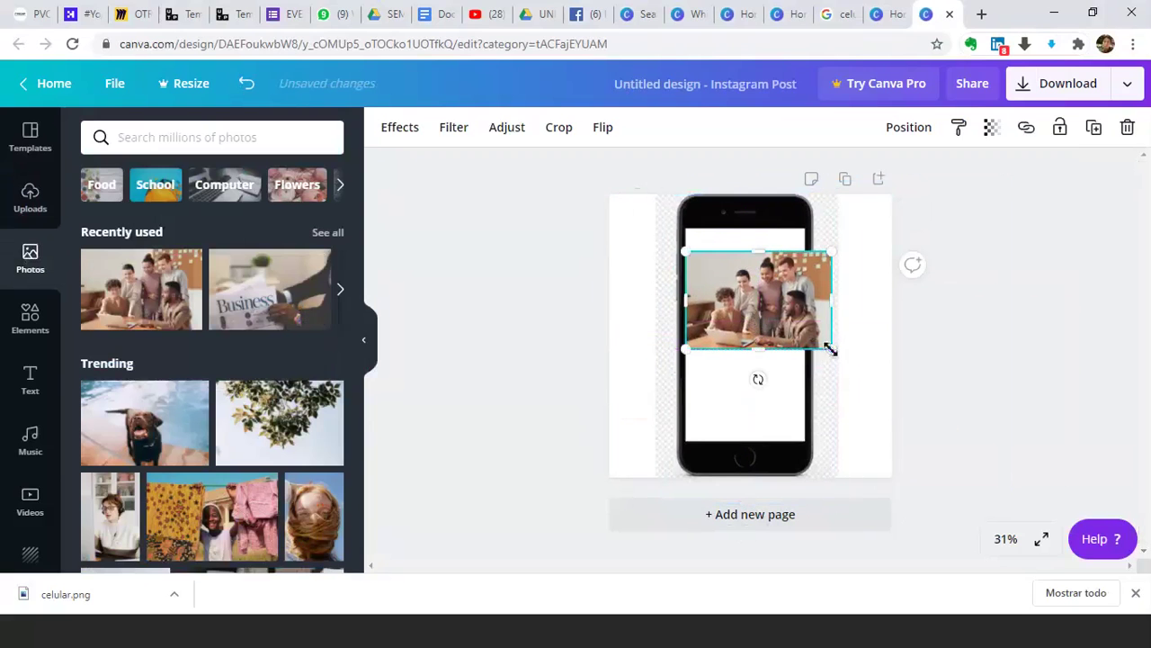
{"action": "left_click_drag", "start_coordinate": [820, 349], "coordinate": [804, 330]}
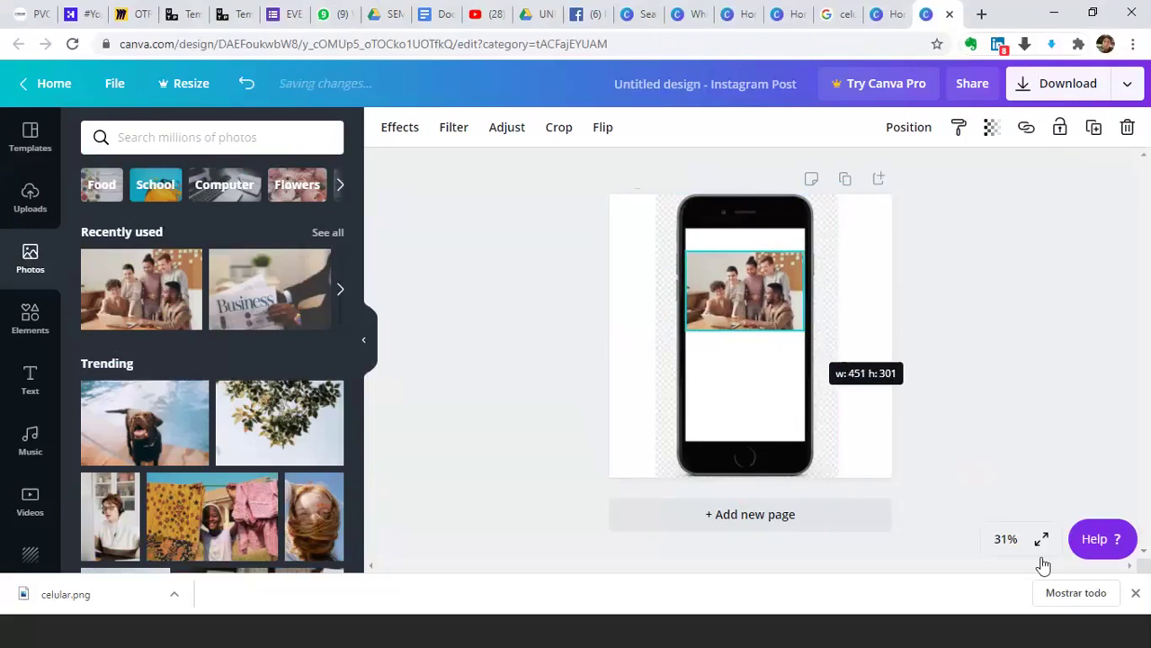
Set the canvas zoom to 100% and scroll the view up.
{"action": "left_click", "coordinate": [1006, 538]}
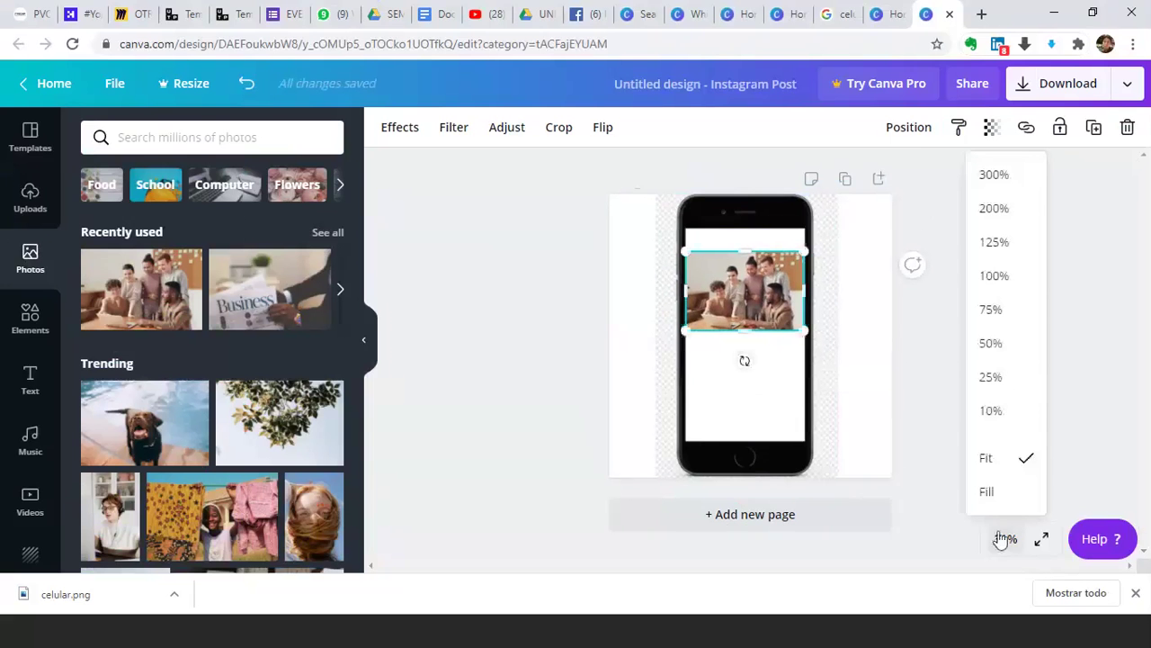
{"action": "left_click", "coordinate": [989, 278]}
{"action": "left_click", "coordinate": [1093, 382]}
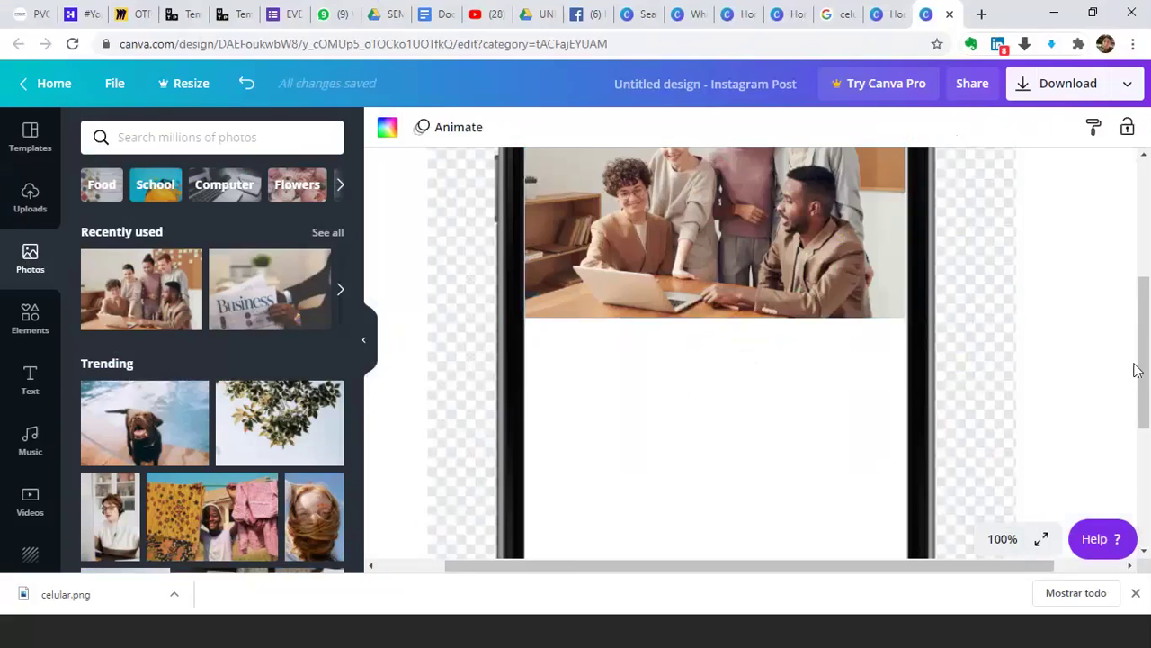
{"action": "left_click_drag", "start_coordinate": [1133, 367], "coordinate": [1139, 256]}
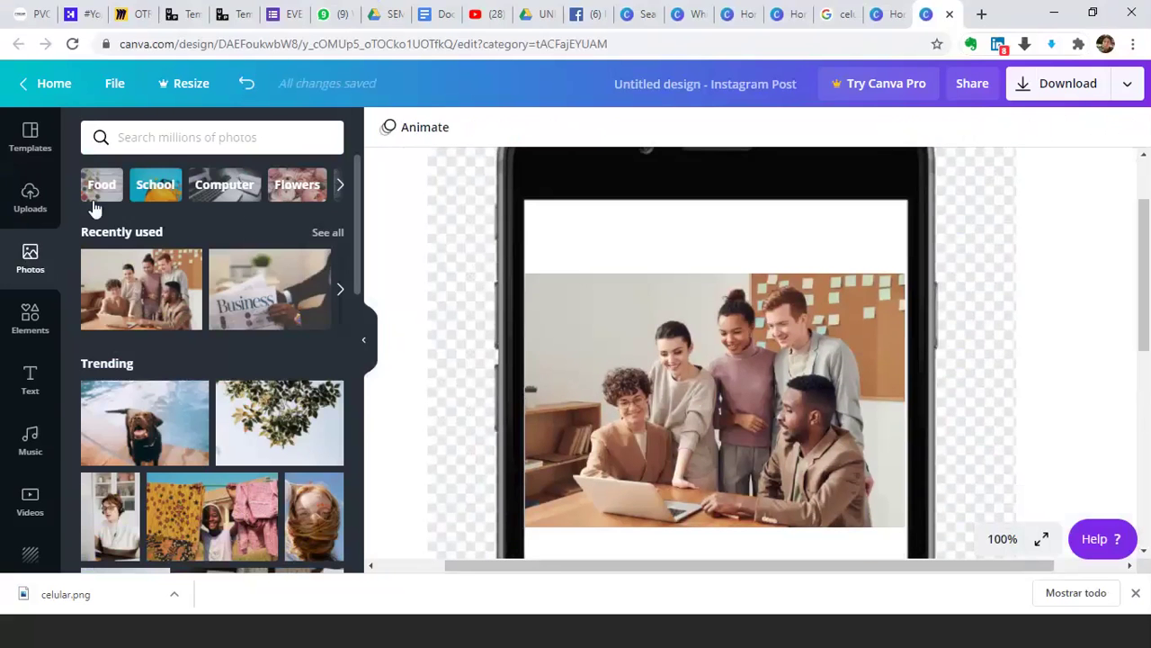
{"action": "left_click", "coordinate": [30, 310]}
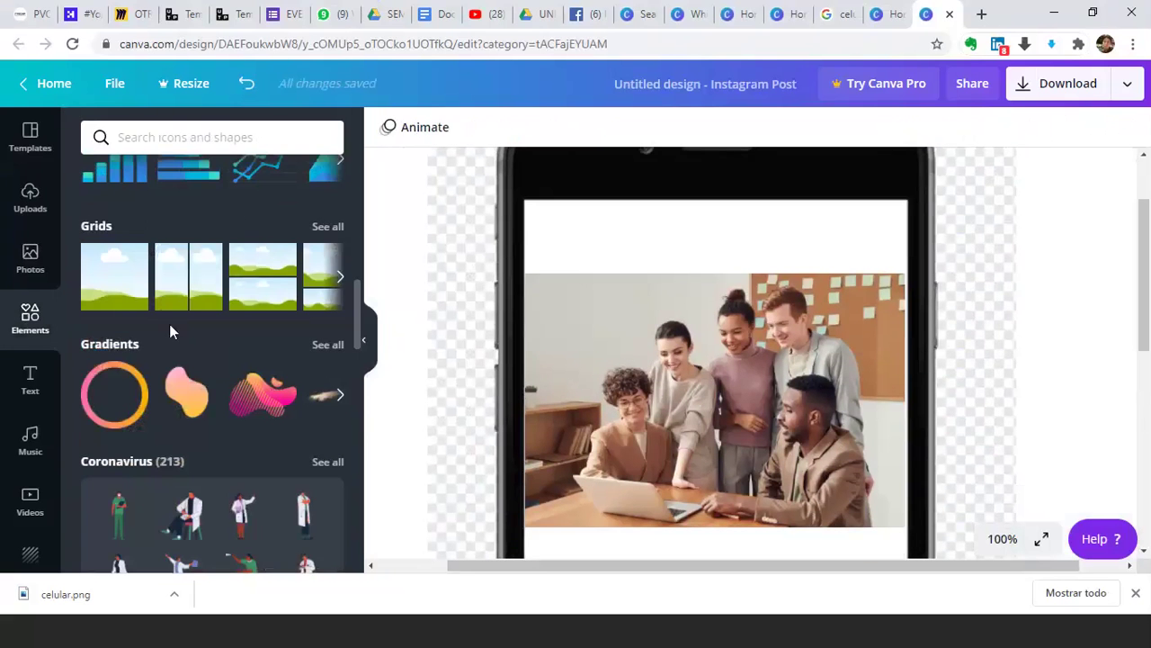
Browse the chart graphics and add a blue line chart to the design.
{"action": "left_click_drag", "start_coordinate": [358, 296], "coordinate": [362, 529]}
{"action": "scroll", "coordinate": [269, 405], "scroll_direction": "up", "scroll_amount": 10}
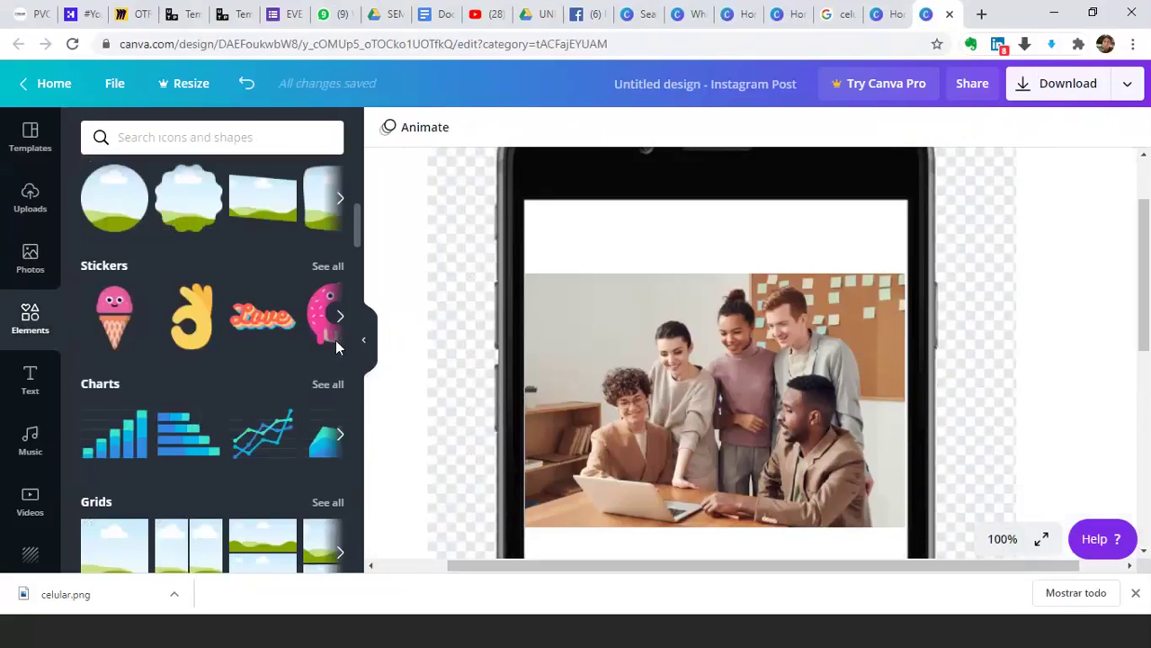
{"action": "left_click", "coordinate": [319, 384]}
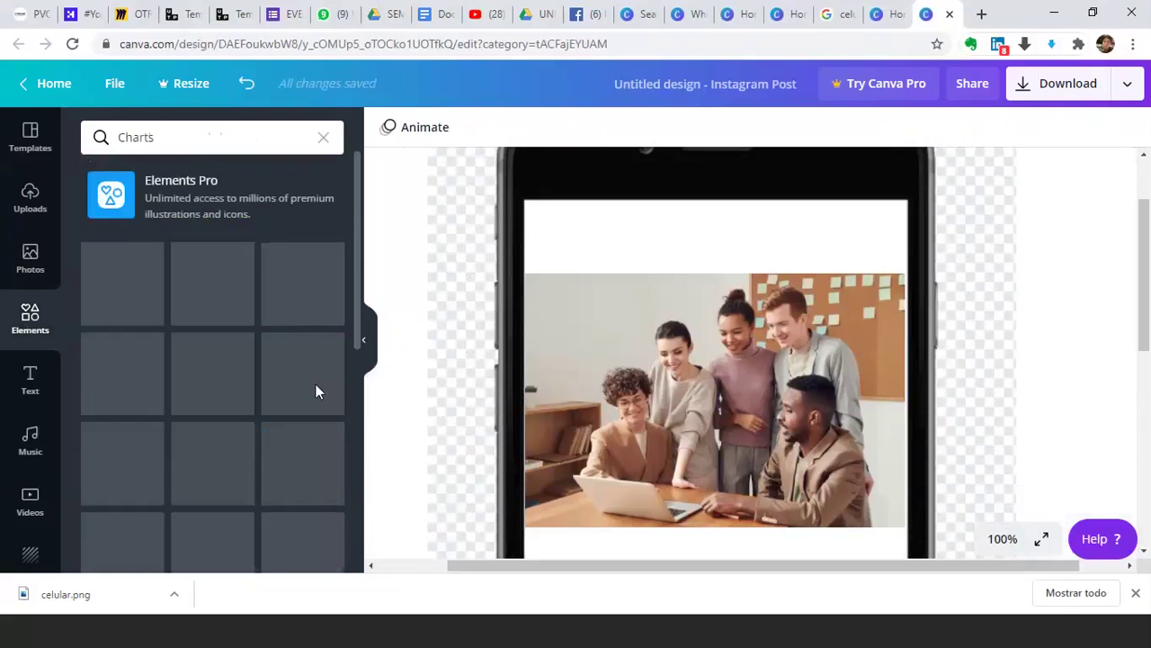
{"action": "left_click_drag", "start_coordinate": [357, 216], "coordinate": [385, 547]}
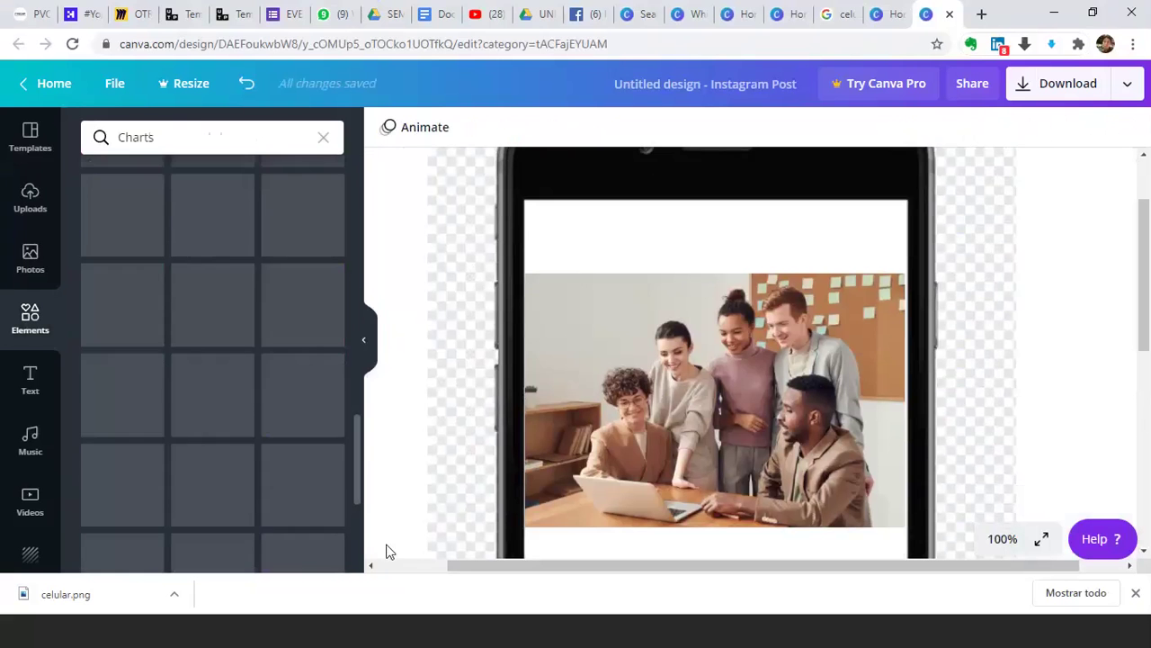
{"action": "left_click_drag", "start_coordinate": [387, 483], "coordinate": [384, 430]}
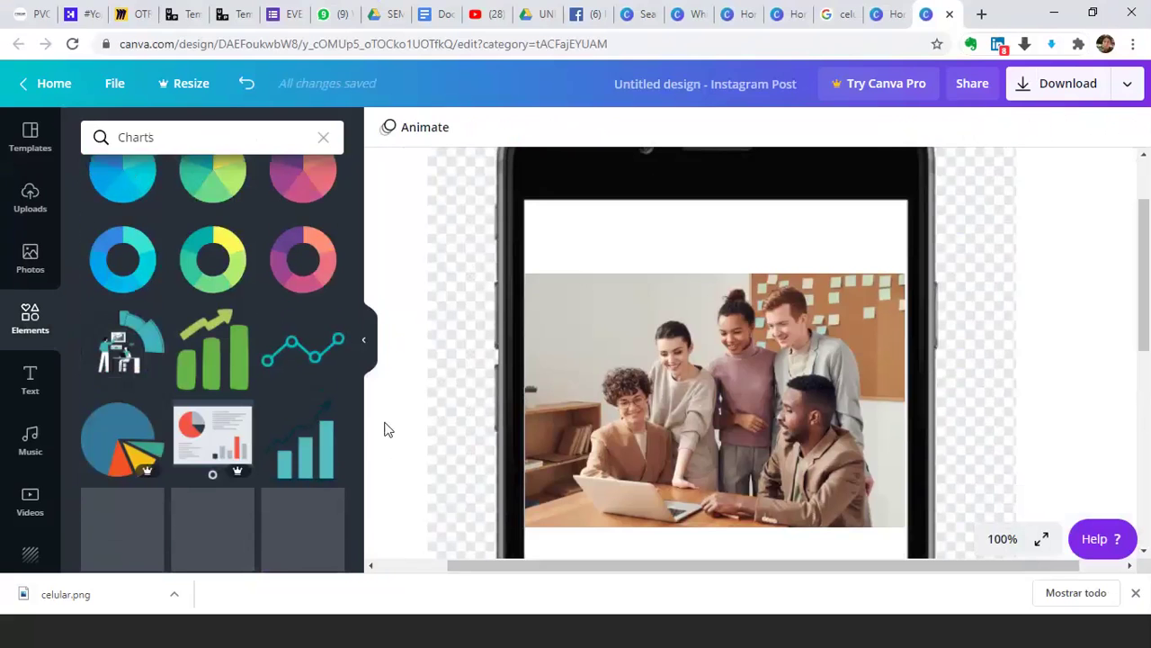
{"action": "left_click", "coordinate": [308, 367]}
{"action": "left_click", "coordinate": [24, 335]}
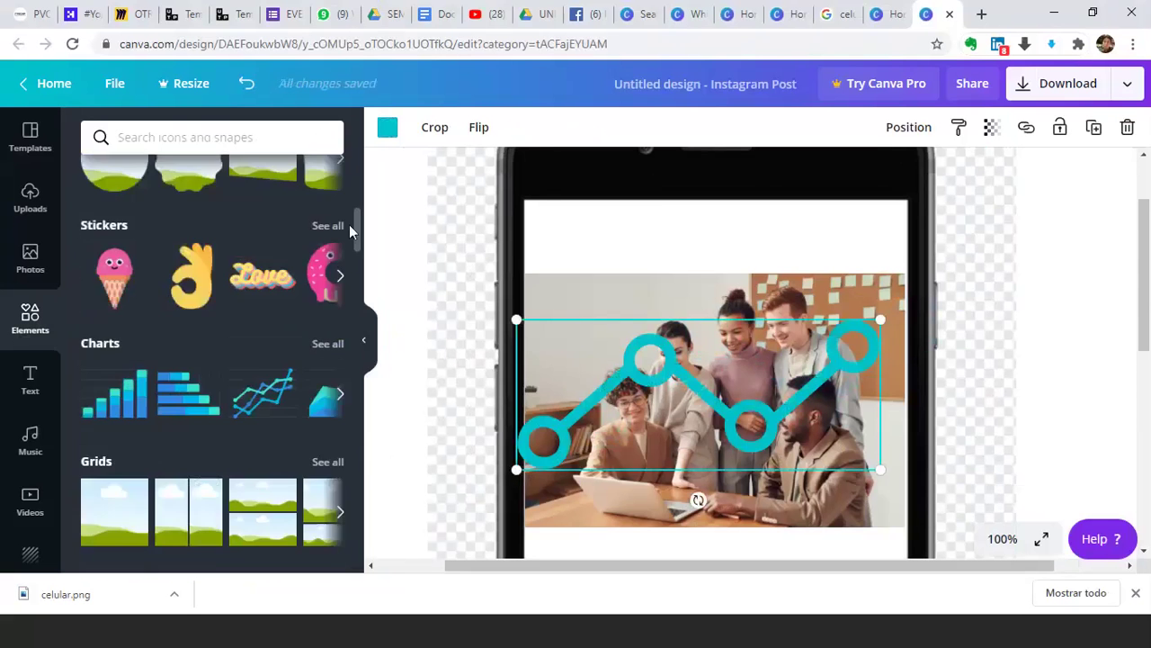
Add the food-cloche line sticker, shrink it and move it to the top of the phone.
{"action": "left_click", "coordinate": [327, 226]}
{"action": "scroll", "coordinate": [360, 294], "scroll_direction": "down", "scroll_amount": 3}
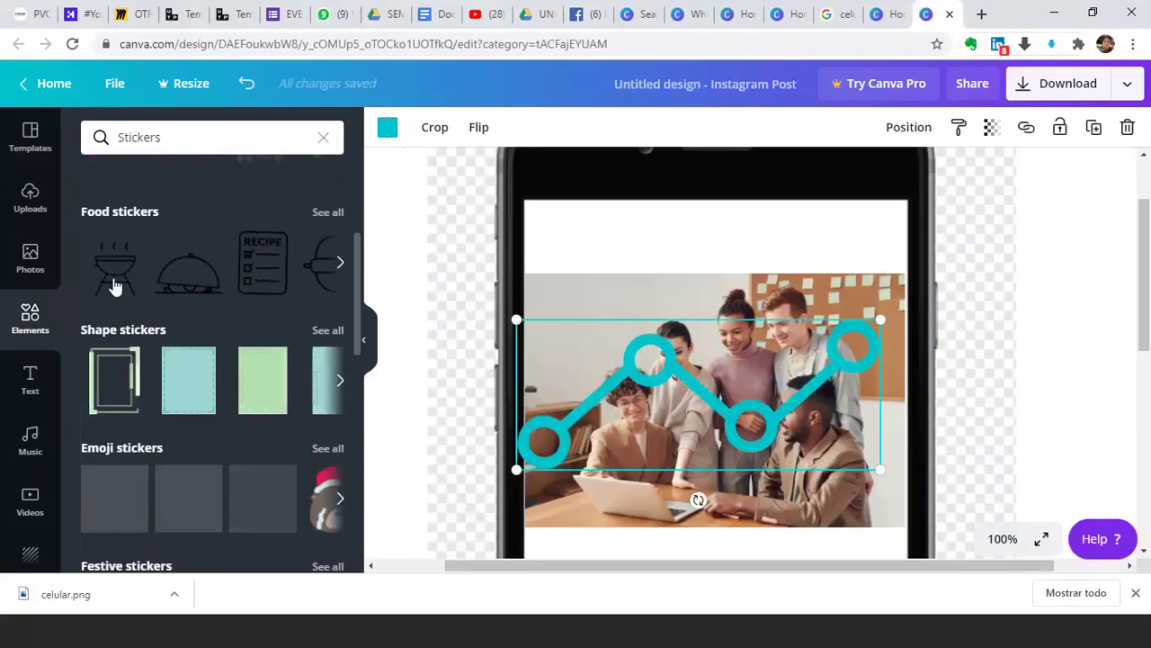
{"action": "left_click_drag", "start_coordinate": [183, 284], "coordinate": [493, 258]}
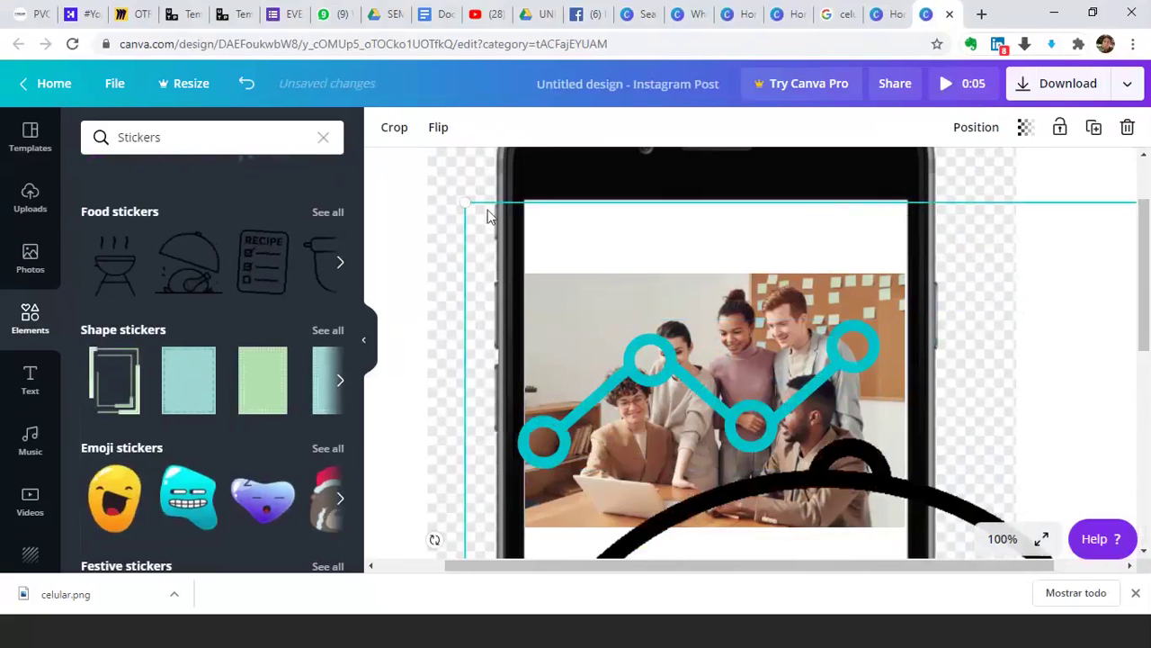
{"action": "left_click_drag", "start_coordinate": [489, 215], "coordinate": [590, 349]}
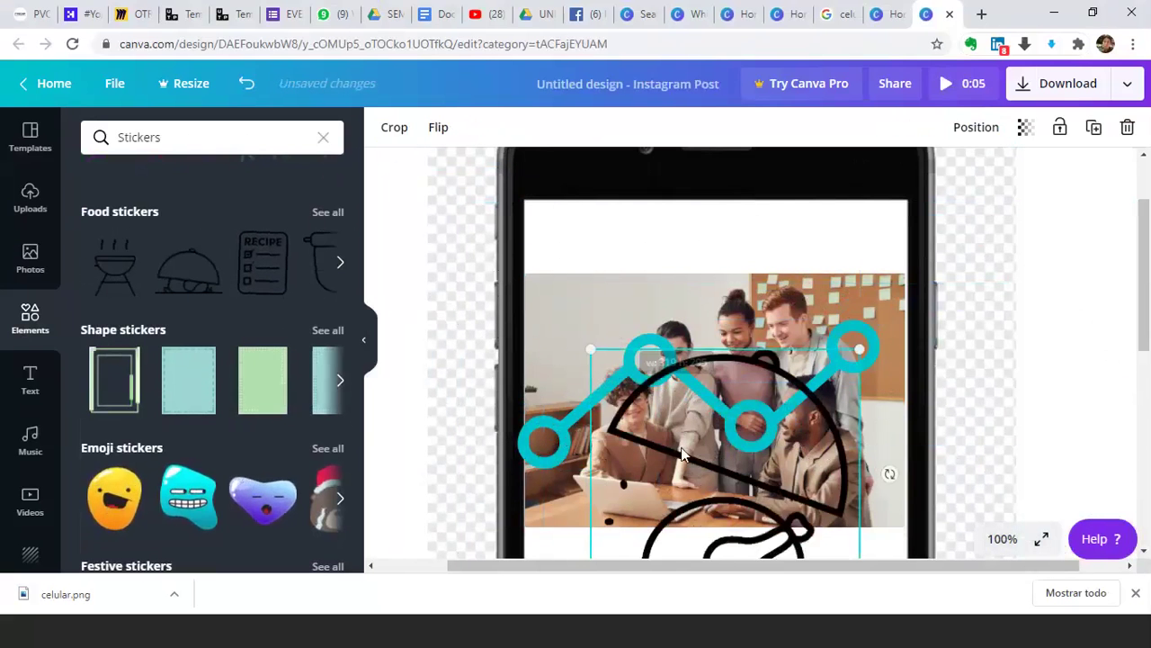
{"action": "left_click_drag", "start_coordinate": [680, 447], "coordinate": [678, 293]}
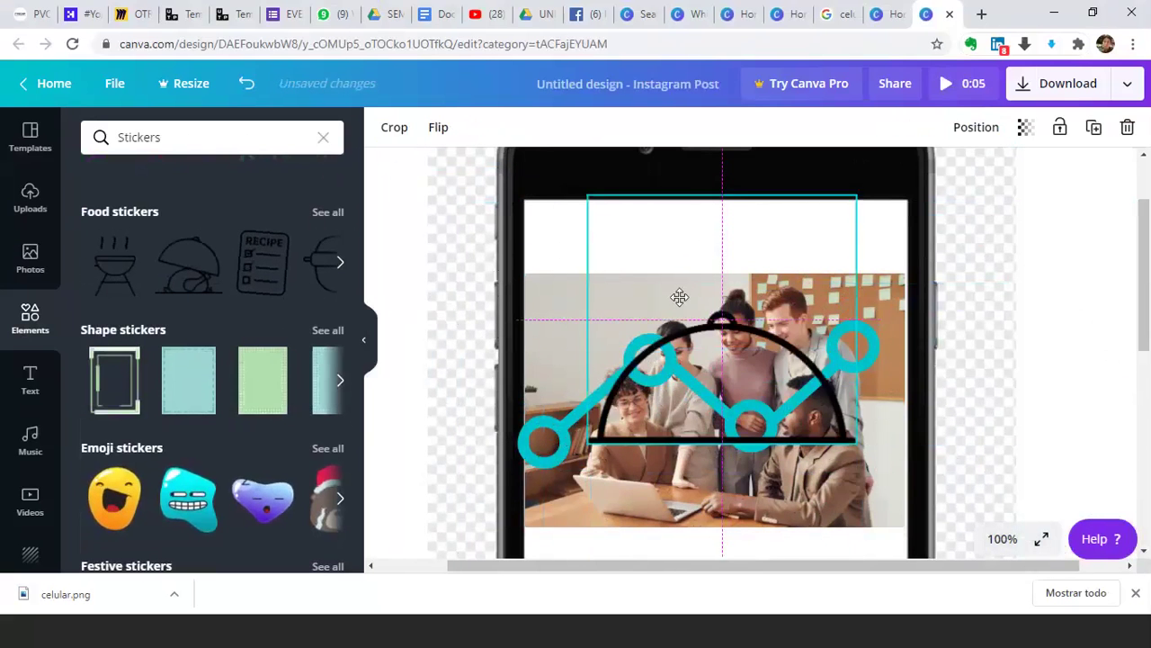
Delete the blue line chart and move the group photo down below the cloche.
{"action": "left_click", "coordinate": [553, 470]}
{"action": "key", "text": "Delete"}
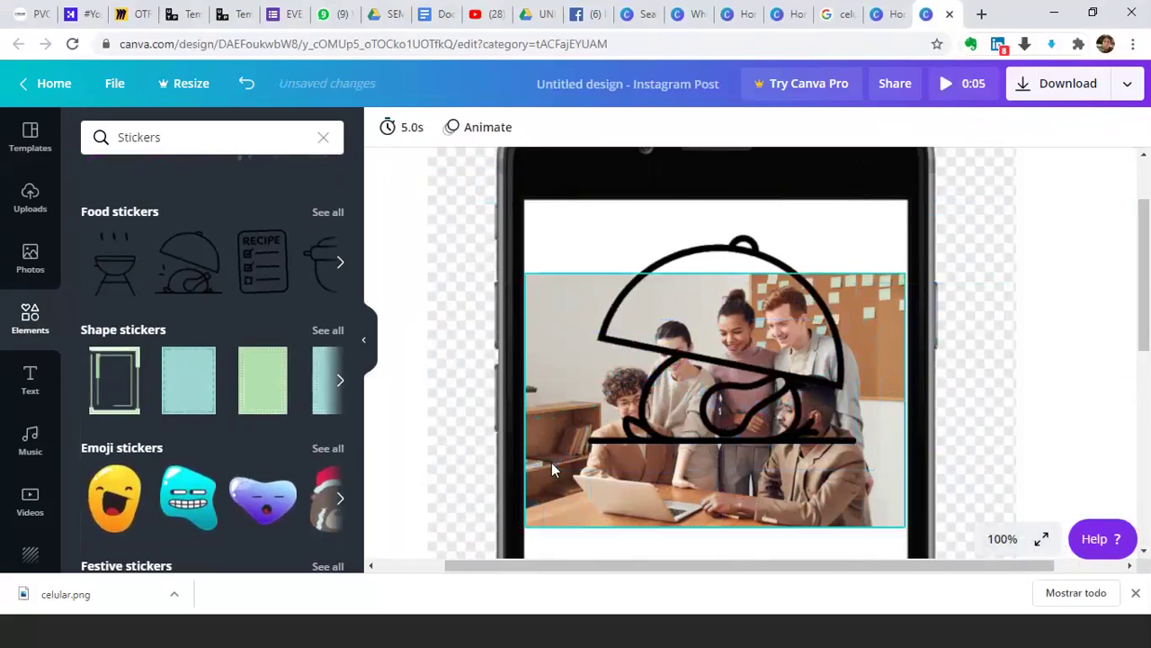
{"action": "left_click", "coordinate": [551, 466]}
{"action": "left_click_drag", "start_coordinate": [664, 570], "coordinate": [666, 596]}
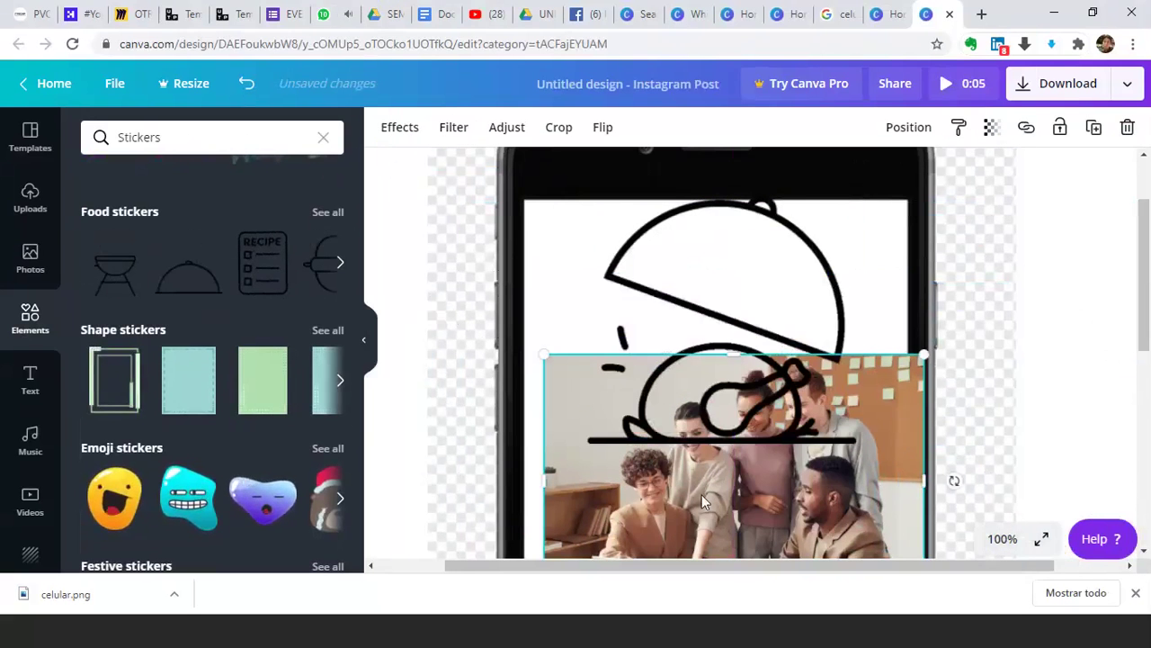
{"action": "left_click_drag", "start_coordinate": [702, 495], "coordinate": [675, 602]}
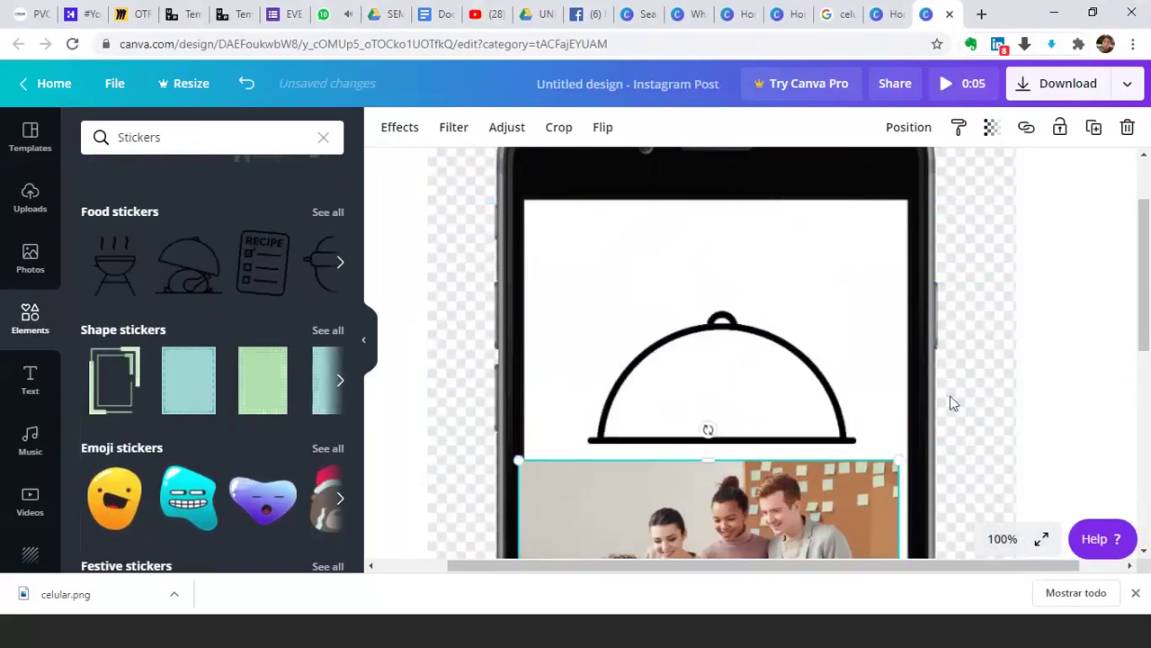
Zoom the canvas out to 75%.
{"action": "left_click", "coordinate": [778, 306]}
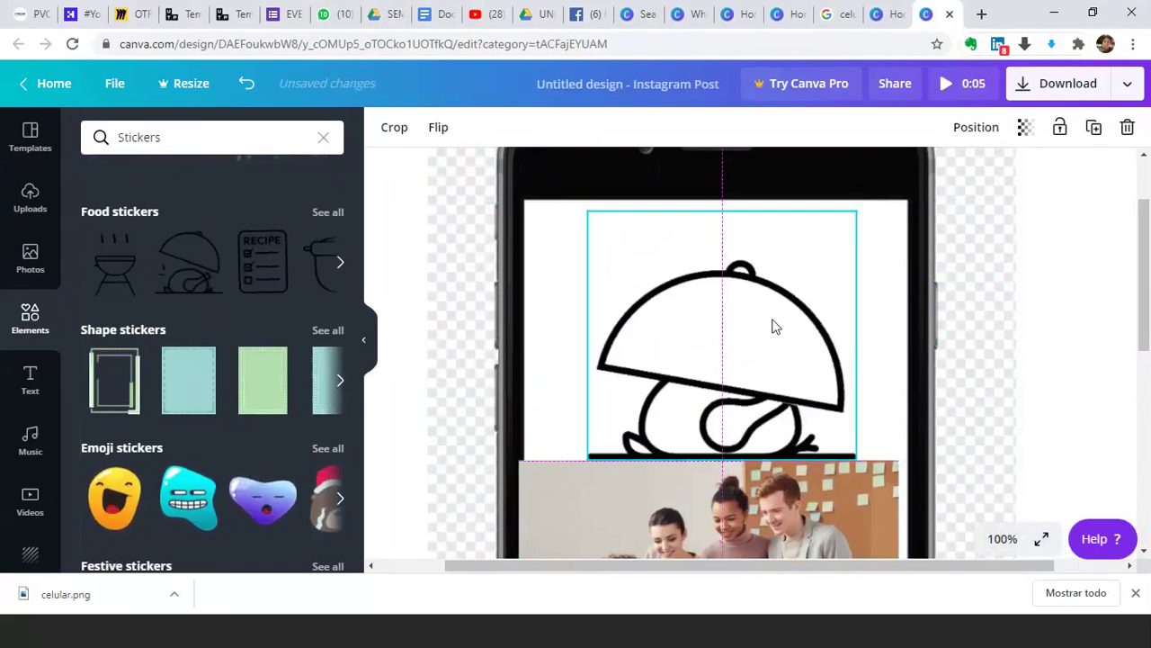
{"action": "left_click", "coordinate": [1089, 350]}
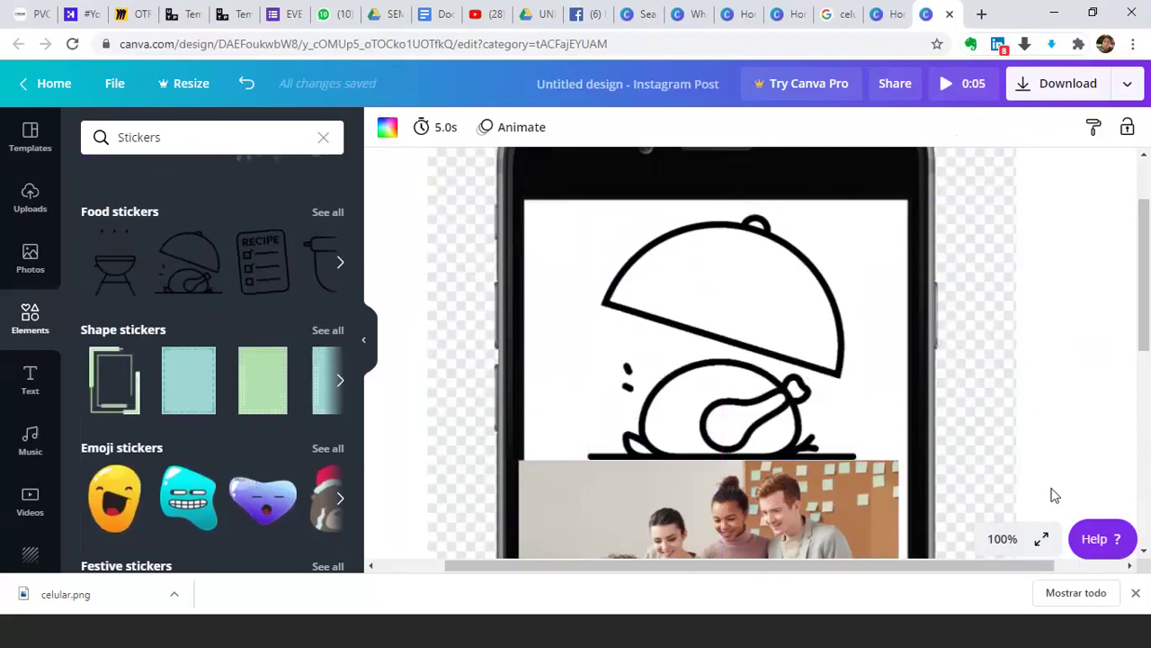
{"action": "left_click", "coordinate": [1002, 539]}
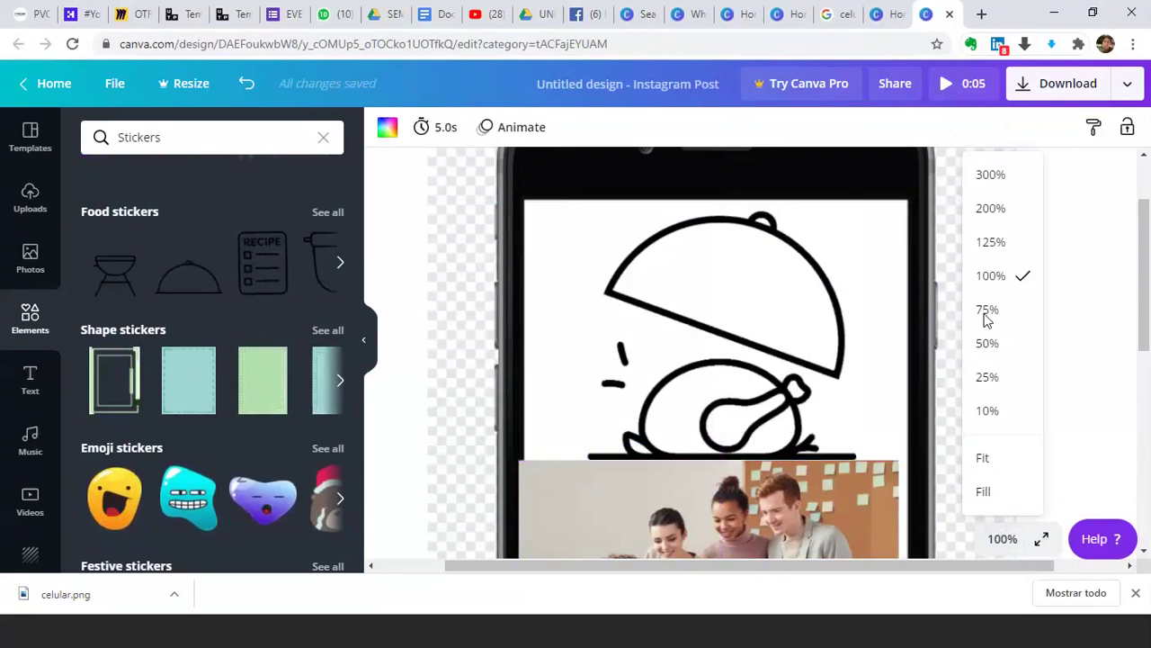
{"action": "left_click", "coordinate": [985, 312]}
Nudge the group photo slightly lower in the phone and try an ice-cream sticker over it.
{"action": "left_click_drag", "start_coordinate": [1144, 259], "coordinate": [1144, 301]}
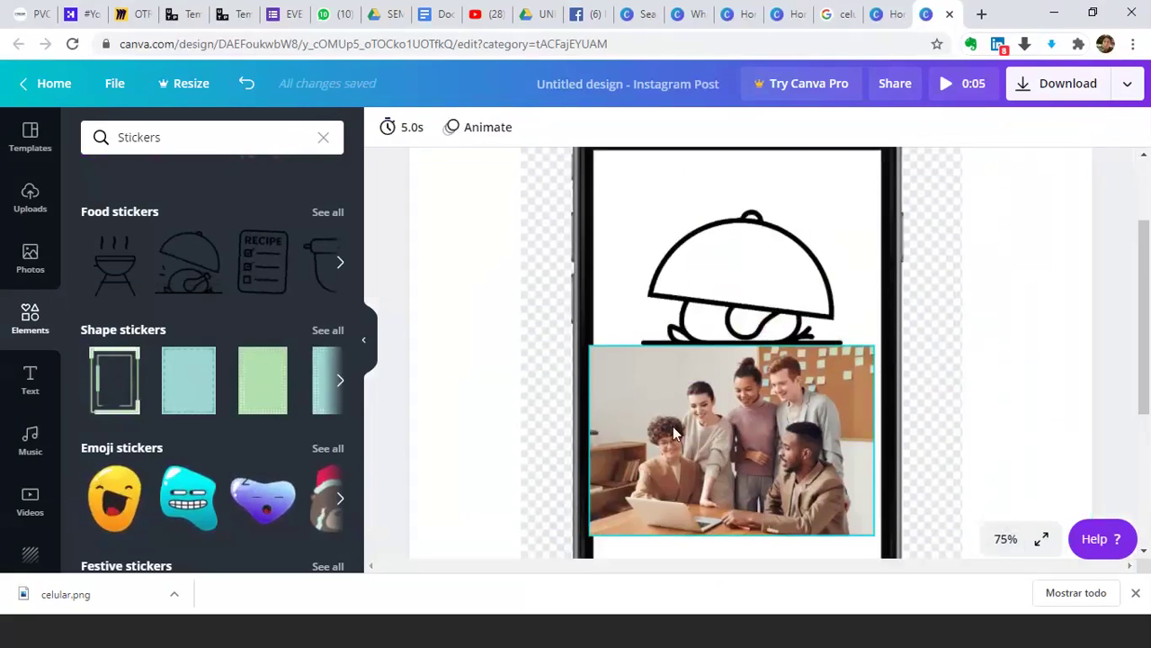
{"action": "left_click_drag", "start_coordinate": [672, 427], "coordinate": [674, 447]}
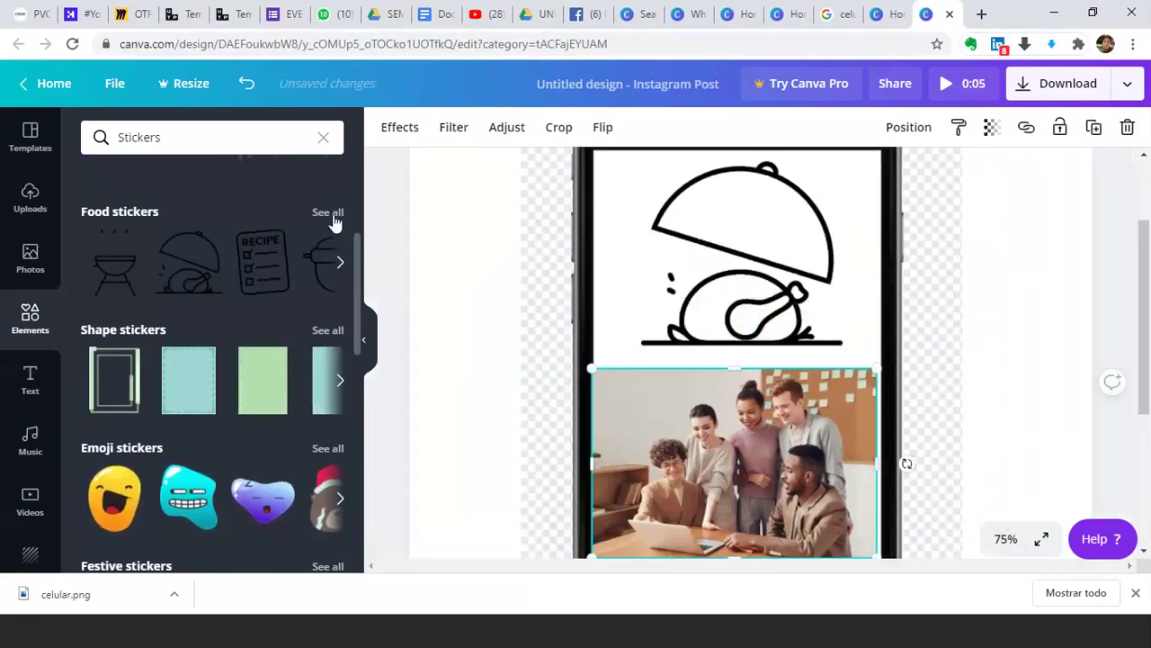
{"action": "left_click_drag", "start_coordinate": [342, 260], "coordinate": [347, 422]}
{"action": "scroll", "coordinate": [133, 524], "scroll_direction": "up", "scroll_amount": 3}
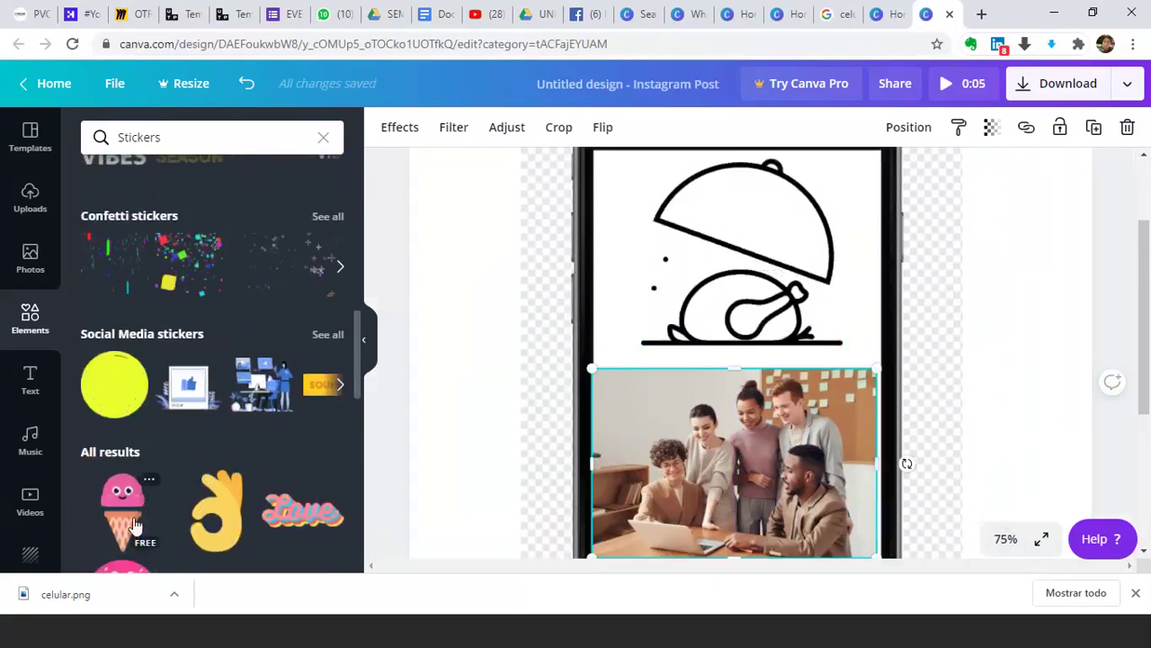
{"action": "left_click_drag", "start_coordinate": [133, 524], "coordinate": [297, 315]}
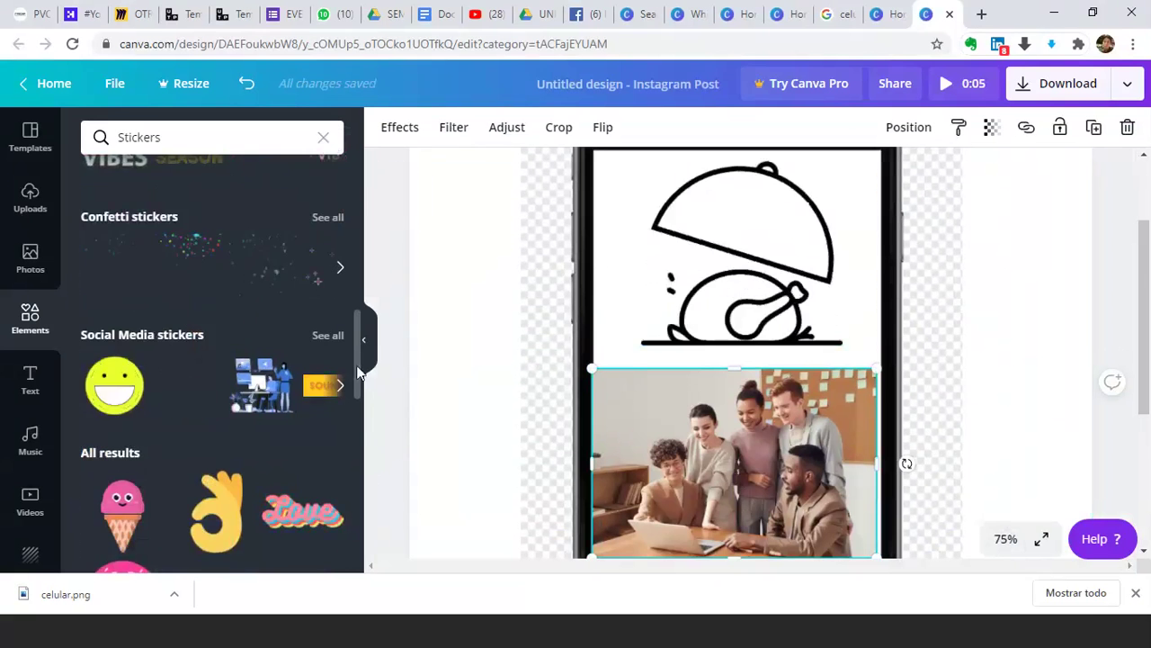
{"action": "left_click_drag", "start_coordinate": [360, 342], "coordinate": [366, 557]}
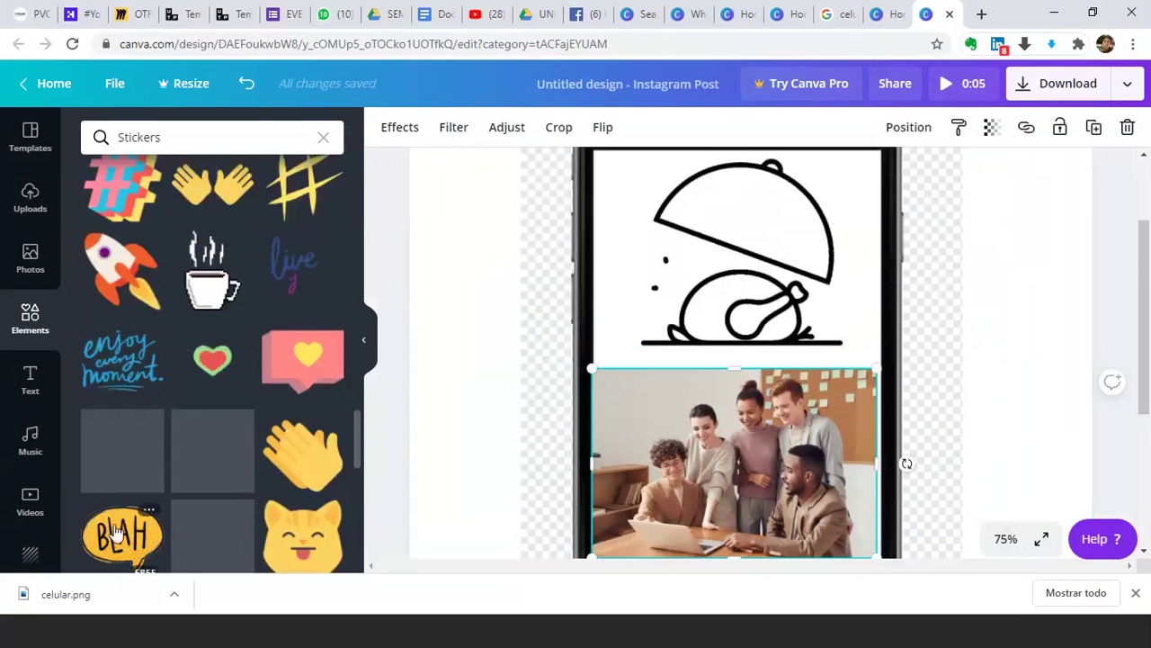
Place the BLAH speech-bubble sticker over the group photo and preview the animated post full-screen.
{"action": "left_click_drag", "start_coordinate": [125, 540], "coordinate": [629, 393]}
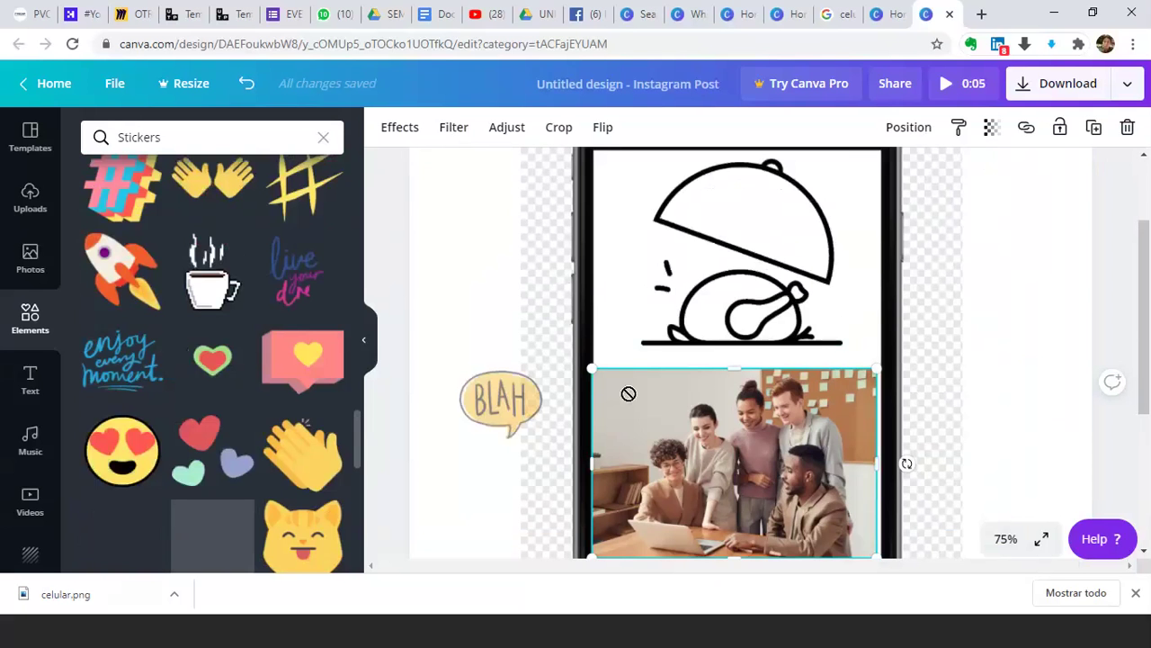
{"action": "left_click_drag", "start_coordinate": [629, 393], "coordinate": [655, 378]}
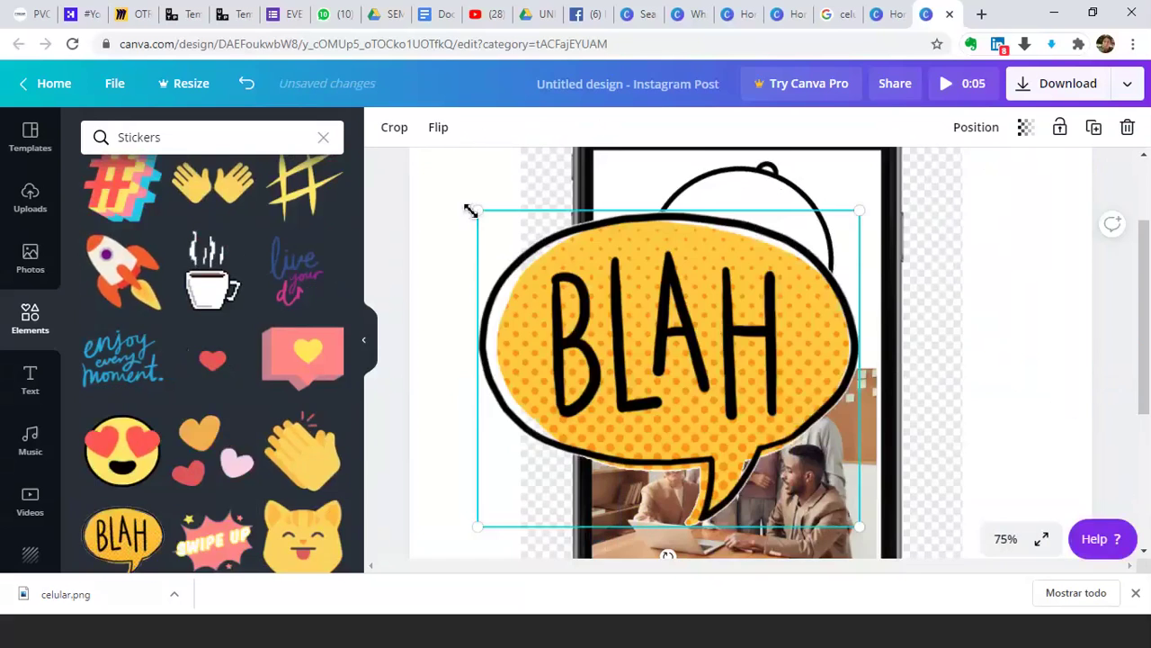
{"action": "key", "text": "ctrl+alt+p"}
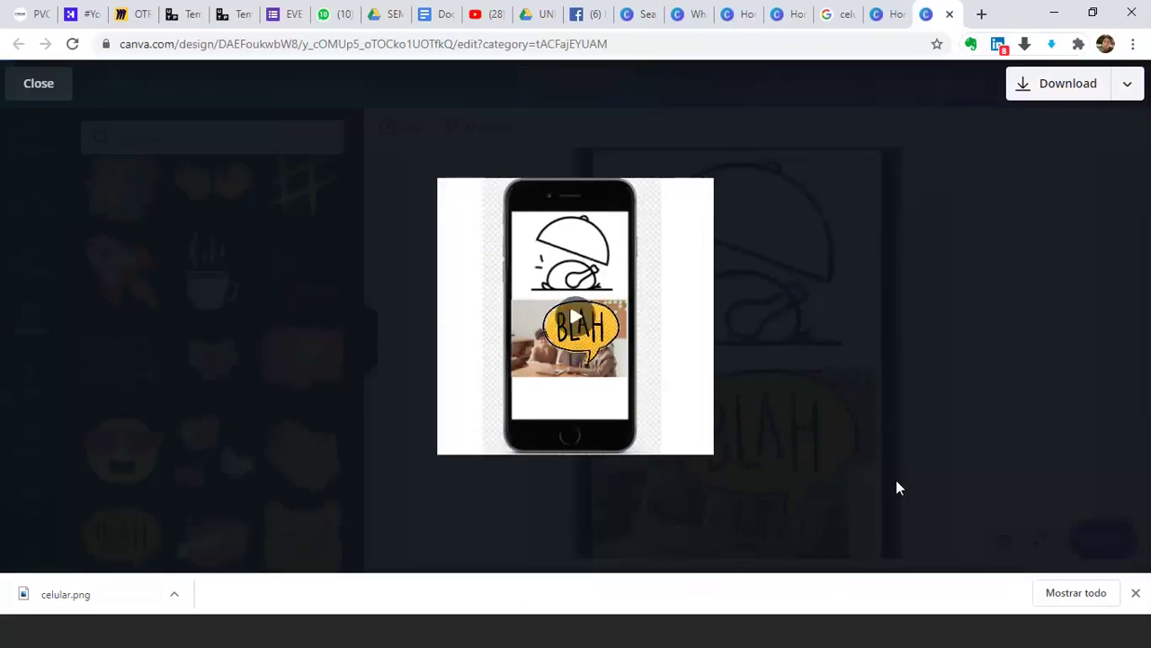
{"action": "key", "text": "Escape"}
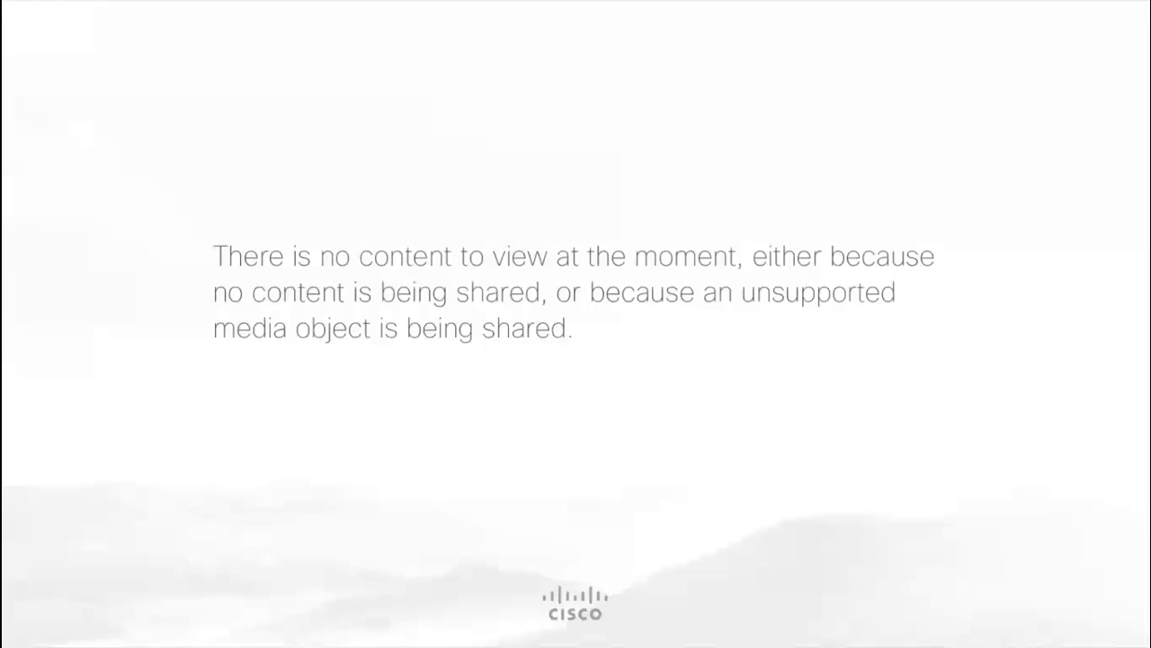